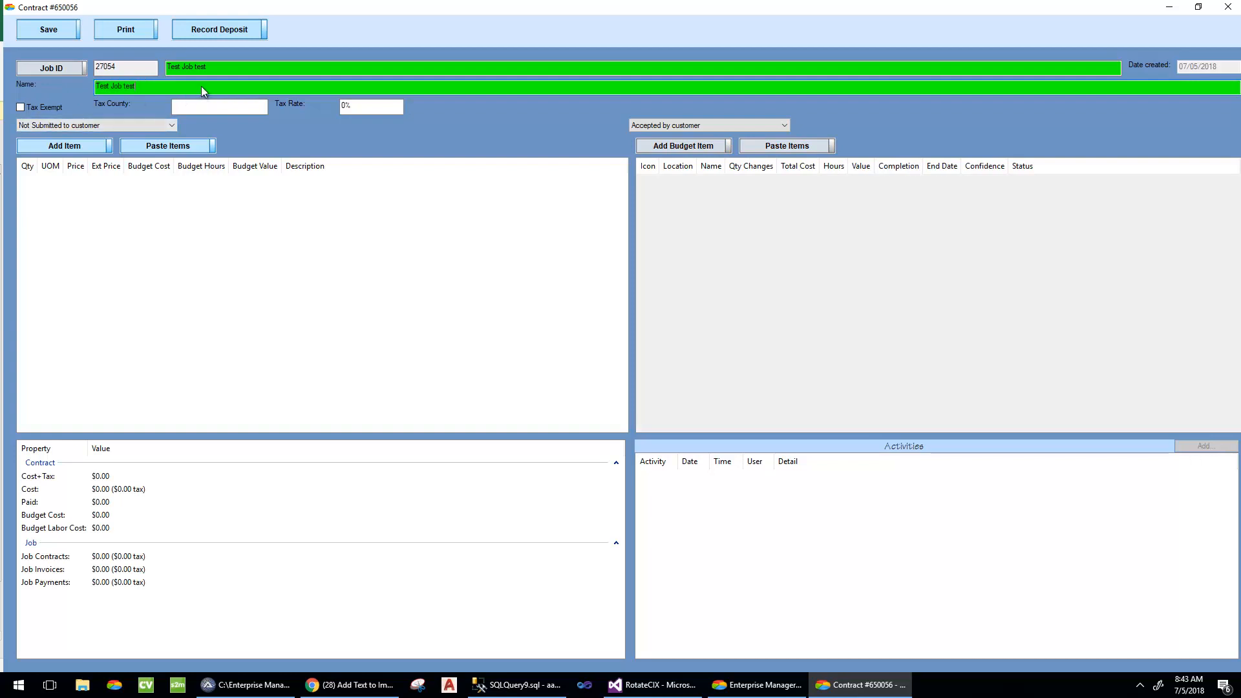
# Step: Name the contract with its PO number and add one EA of Hospice/HomeCare, & DME Spaces at $66,727, skipping its new budget item
pyautogui.write('PO #askldjfkl')
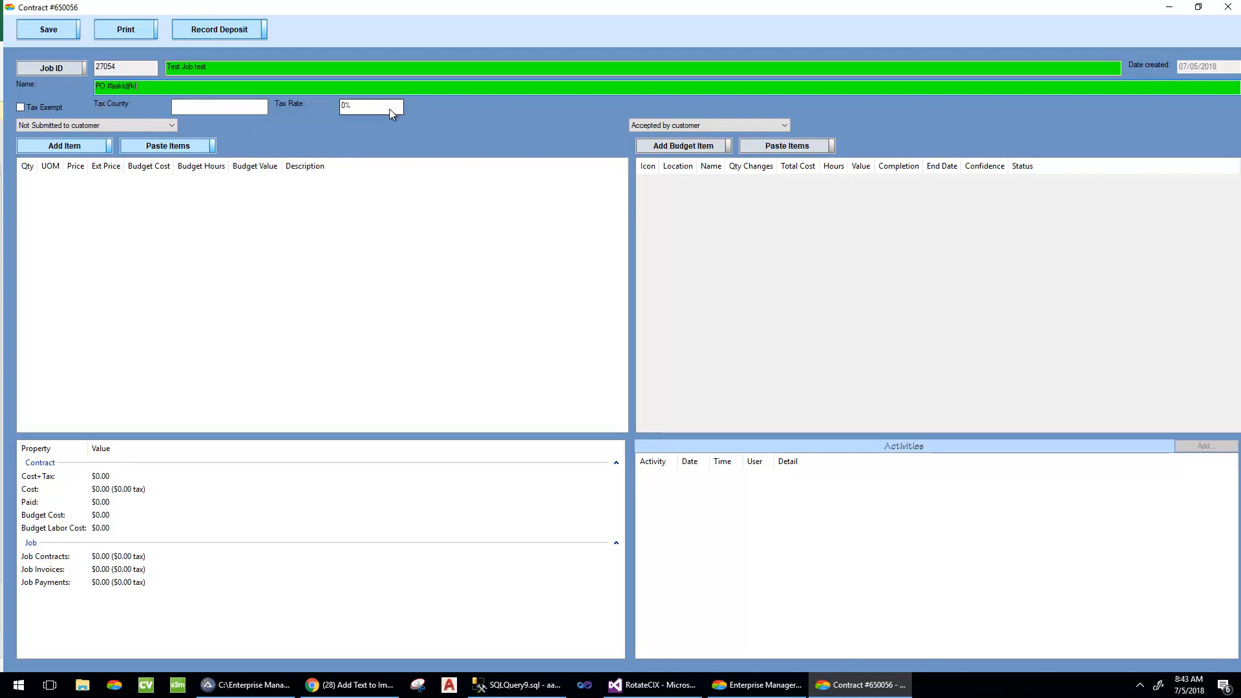
pyautogui.click(73, 147)
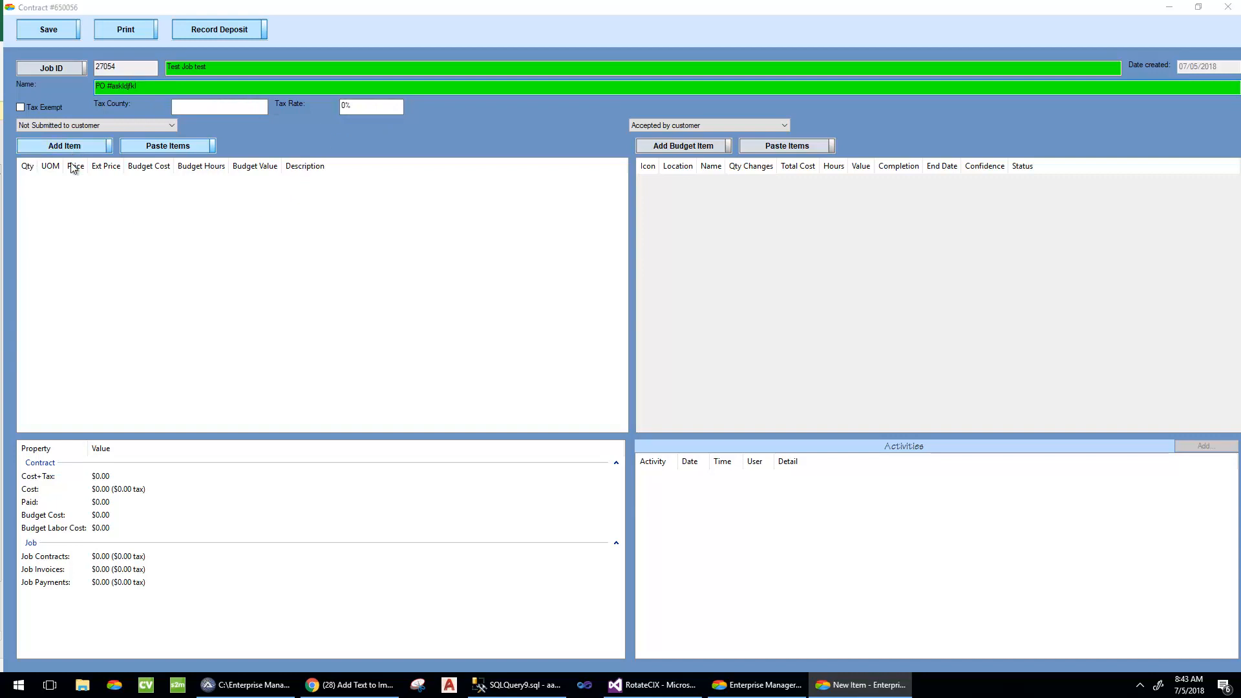
pyautogui.write('1')
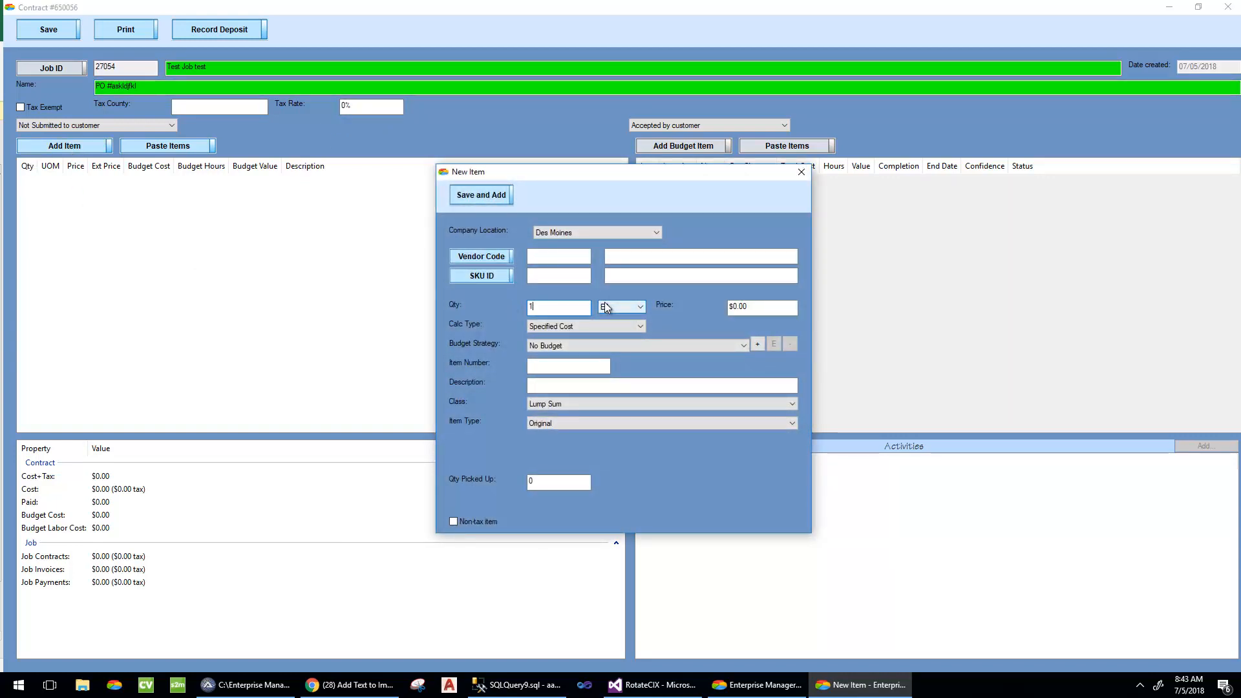
pyautogui.press('Tab')
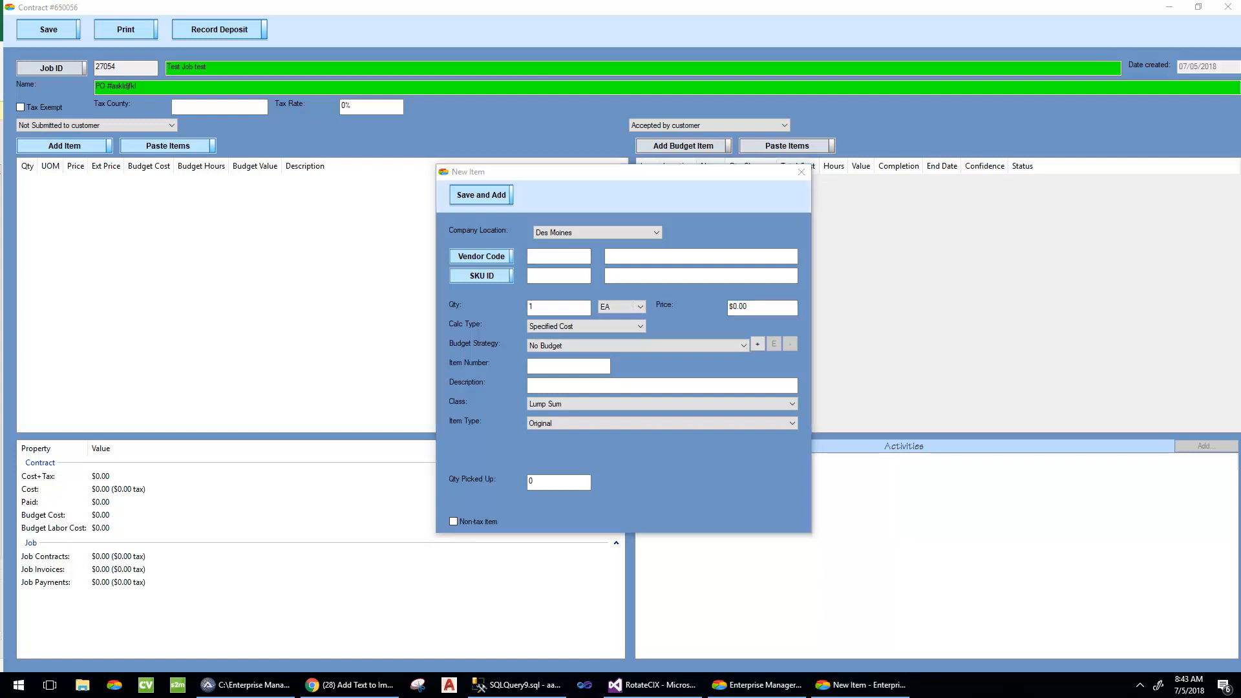
pyautogui.moveTo(774, 309); pyautogui.dragTo(559, 310)
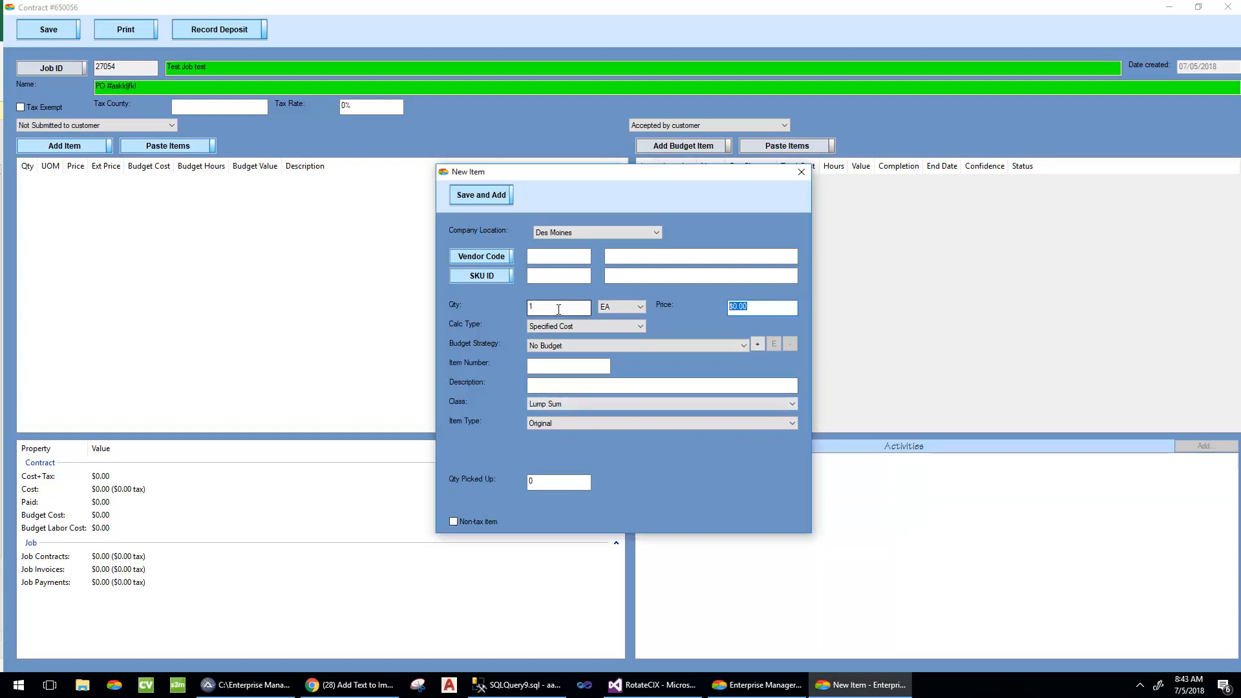
pyautogui.write('66,727')
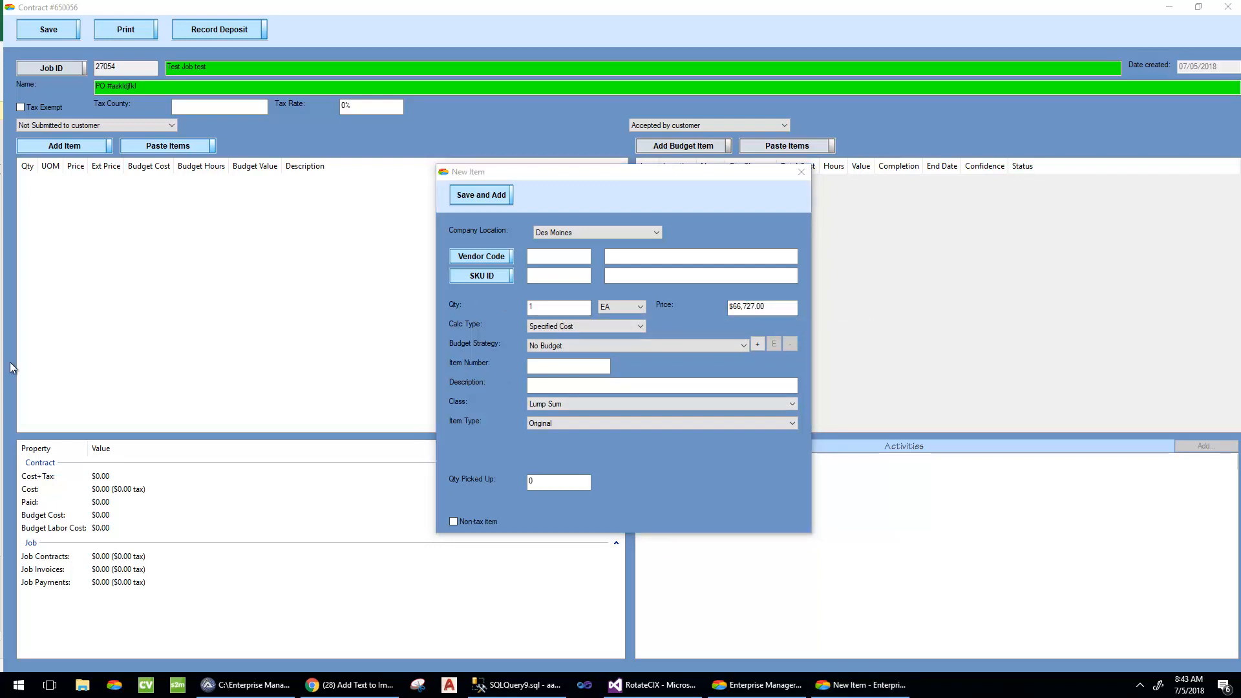
pyautogui.click(594, 384)
pyautogui.write('Hospice/HomeCare, & DME Spaces')
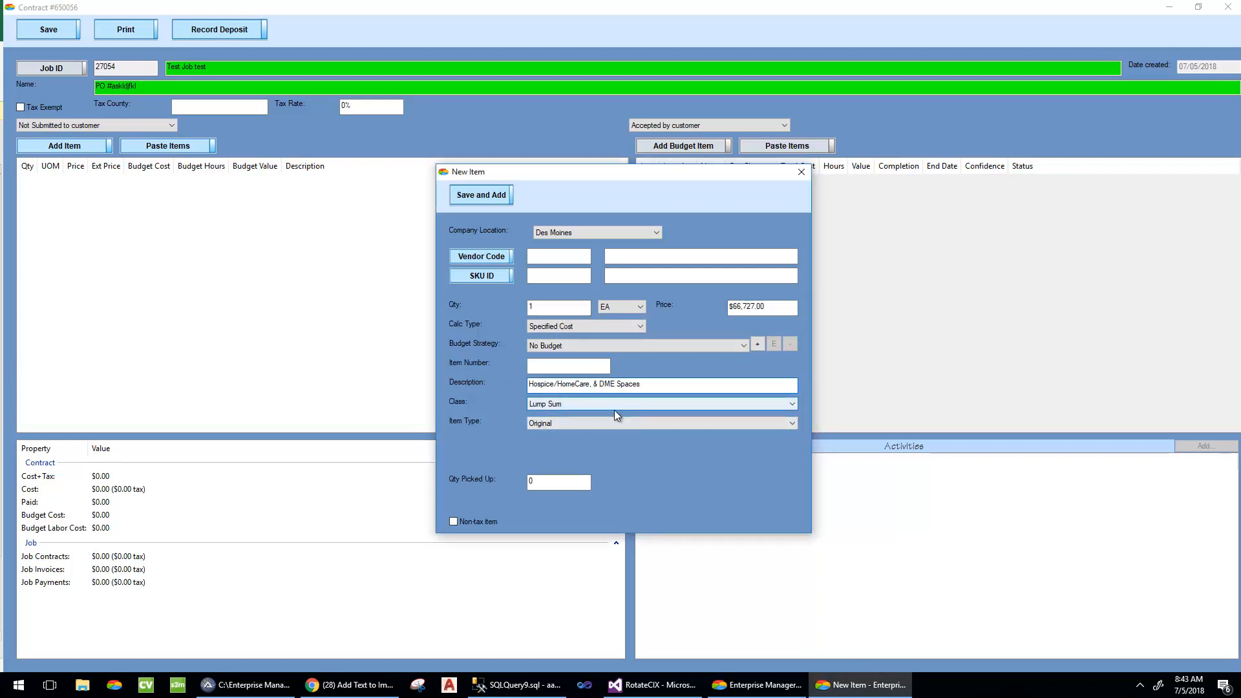
pyautogui.click(493, 195)
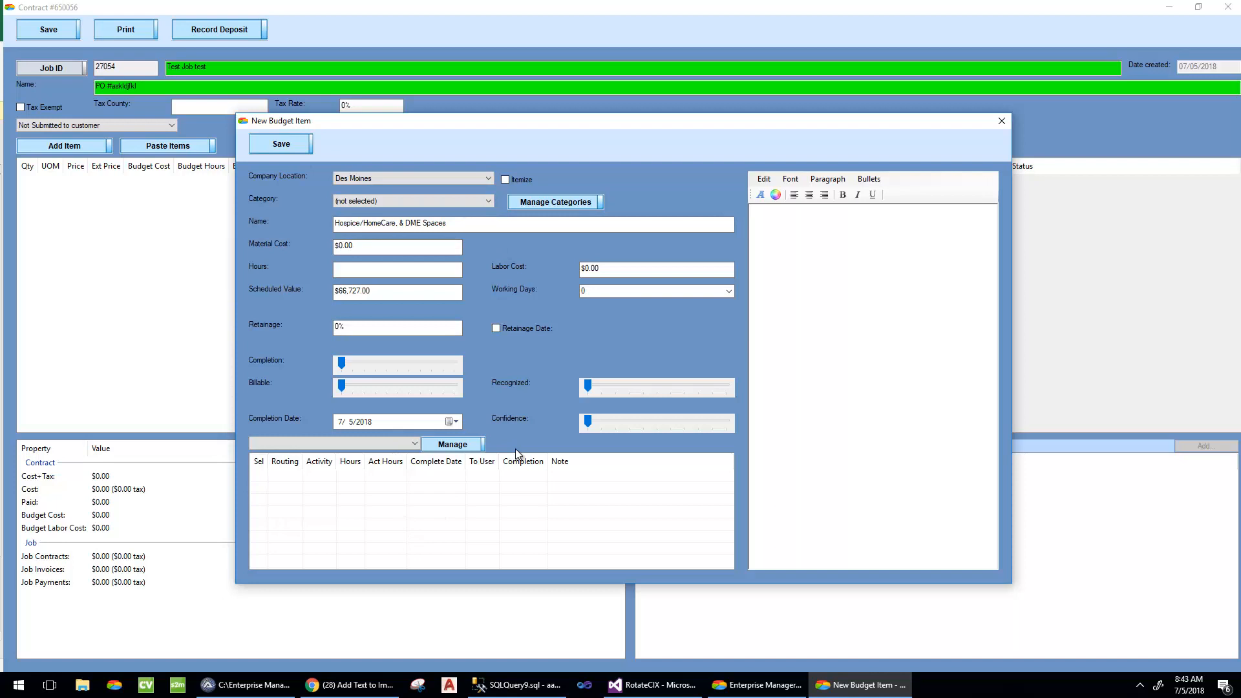
pyautogui.click(1002, 121)
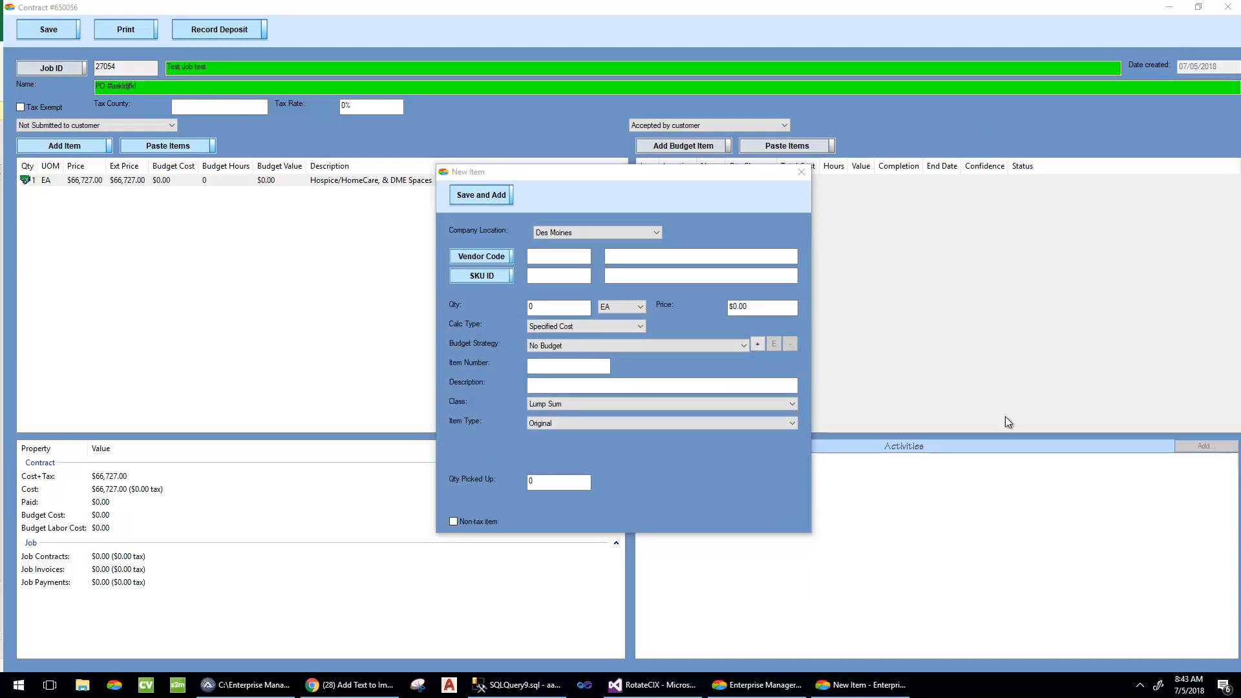
# Step: Add a second contract item, one EA of Sleep Center Space at $44,068, without a new budget item, and finish adding items
pyautogui.click(573, 309)
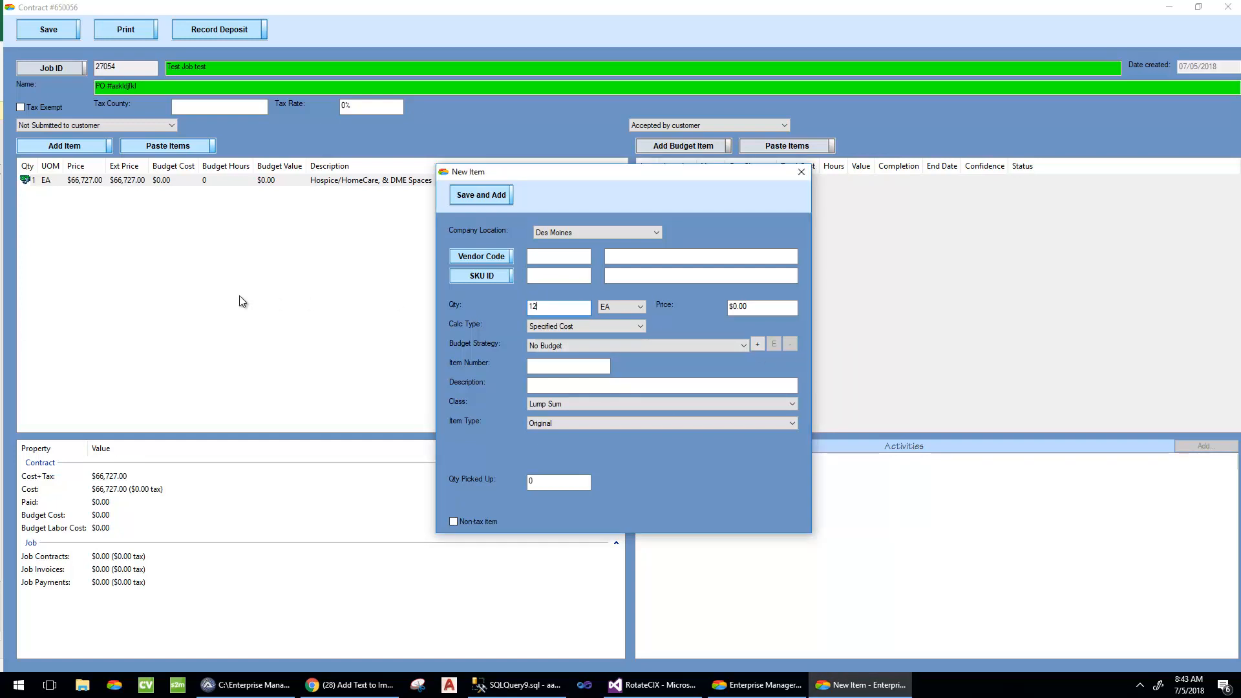
pyautogui.press('Tab')
pyautogui.write('44068')
pyautogui.click(582, 385)
pyautogui.write('Sleep Center Space')
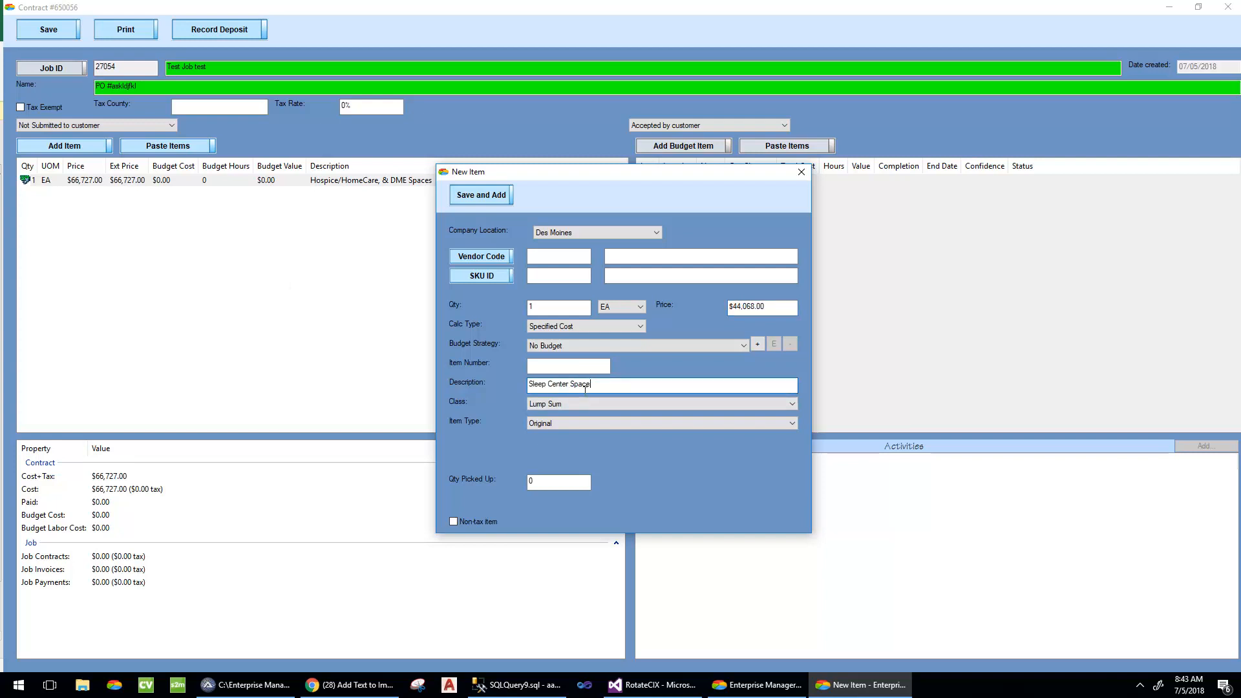
pyautogui.click(482, 195)
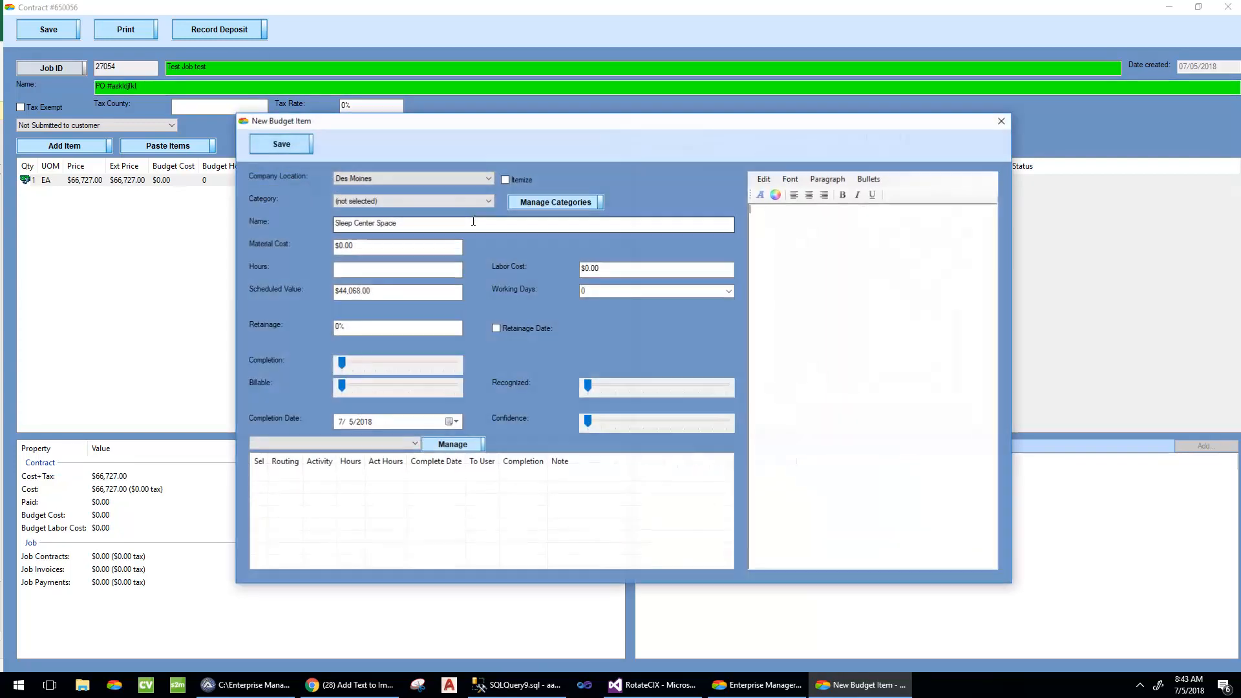
pyautogui.click(1001, 121)
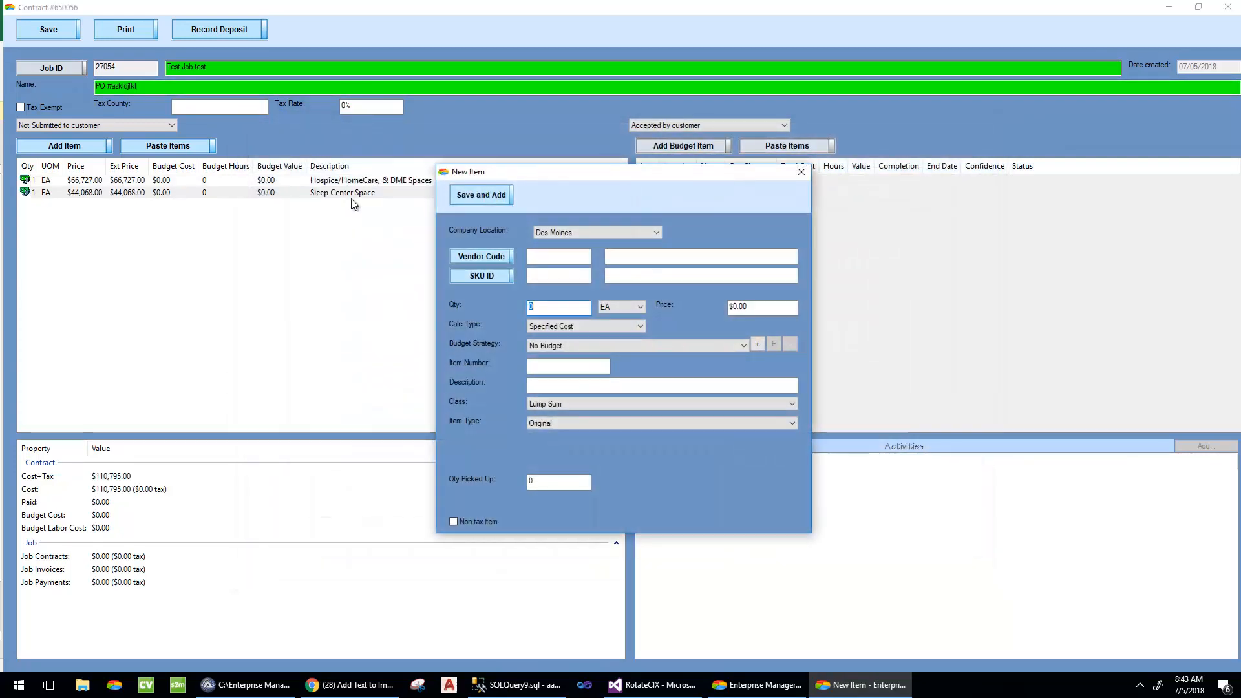
pyautogui.click(802, 172)
# Step: Paste the copied budget items into the Hospice/HomeCare, & DME Spaces item and the Sleep Center Space item respectively
pyautogui.click(419, 184)
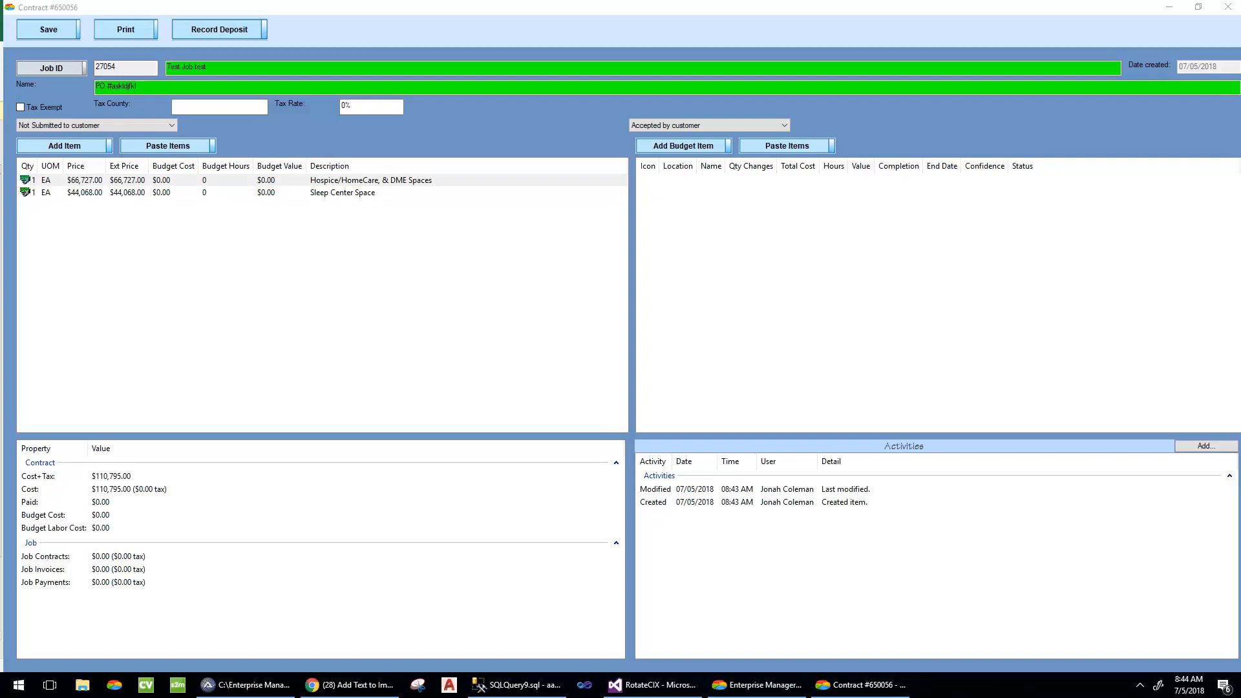
pyautogui.moveTo(550, 696); pyautogui.dragTo(0, 194)
pyautogui.click(775, 146)
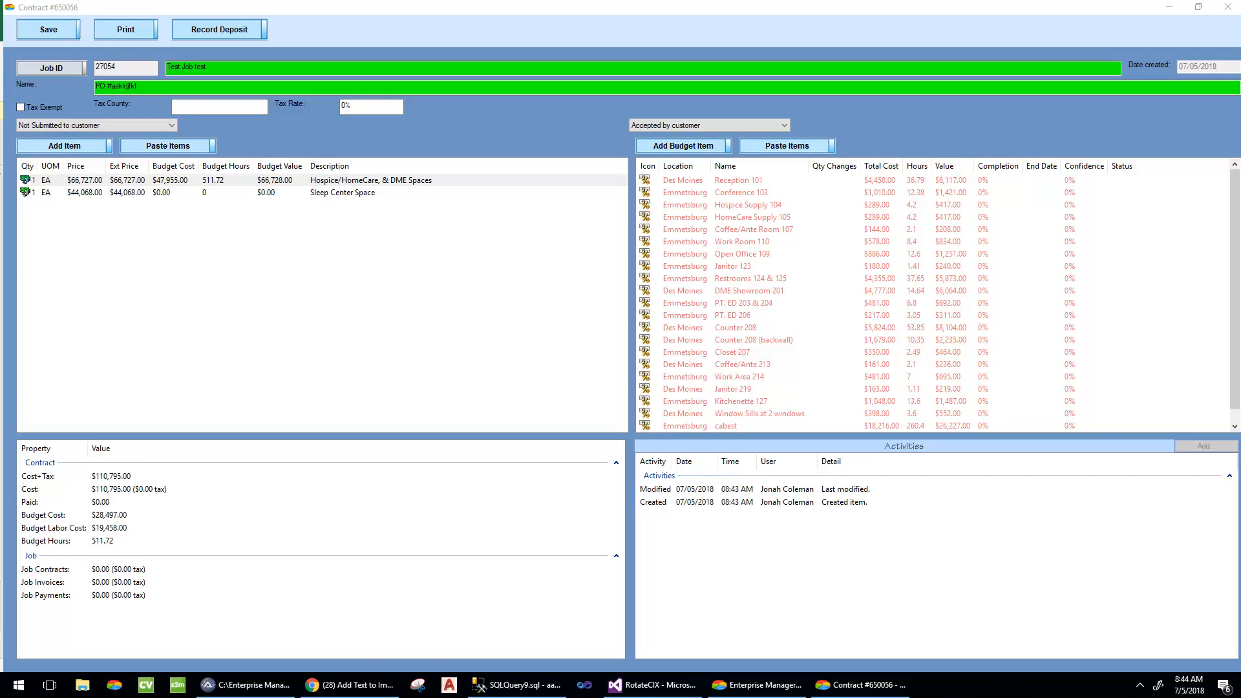
pyautogui.click(382, 192)
pyautogui.click(813, 147)
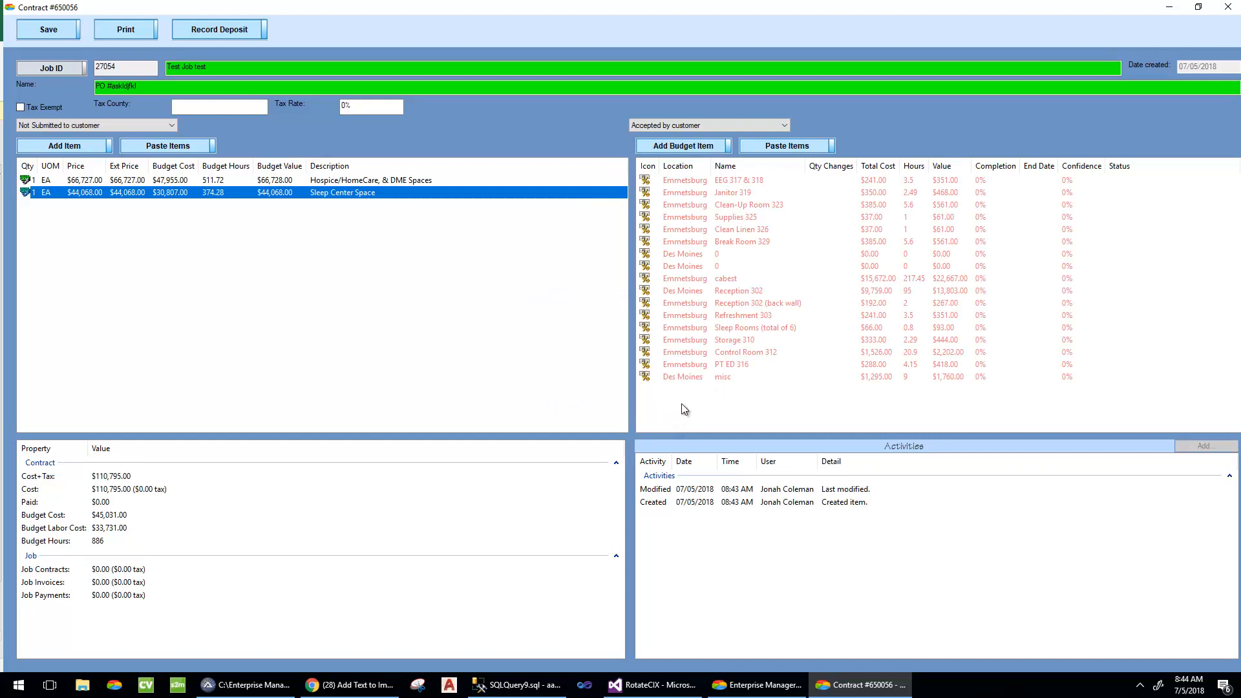
# Step: Delete the two budget items named 0 from the Sleep Center Space item
pyautogui.click(670, 257)
pyautogui.keyDown('shift'); pyautogui.click(647, 267); pyautogui.keyUp('shift')
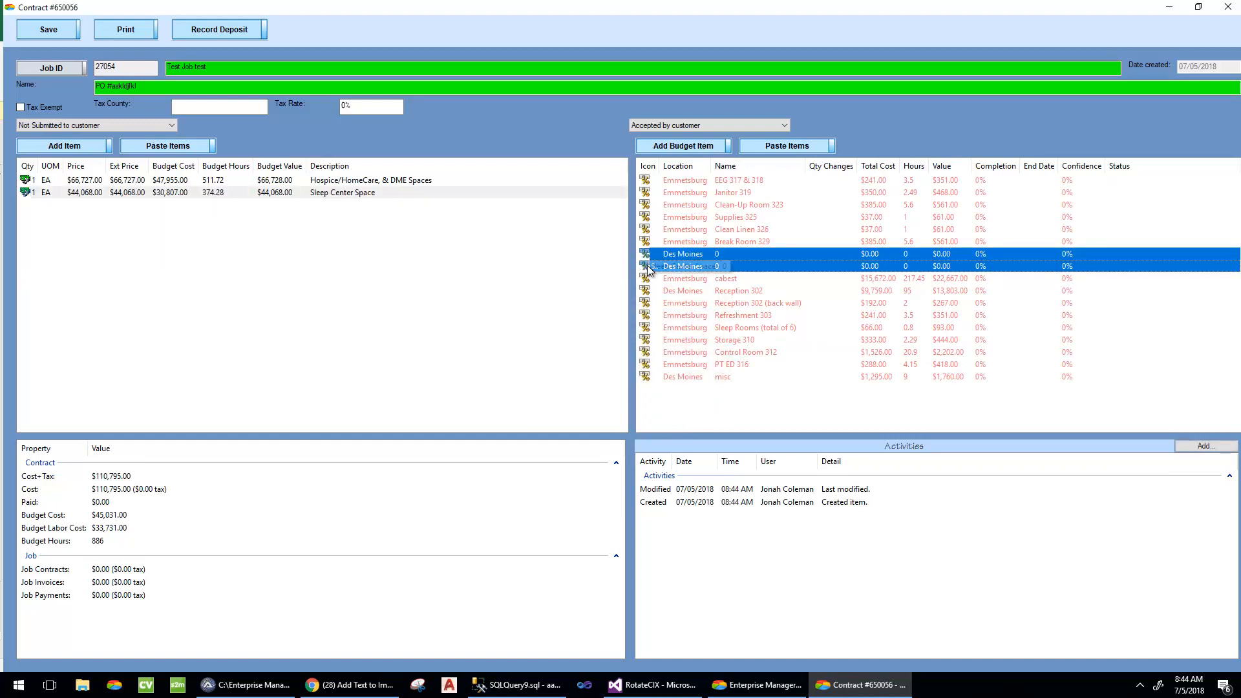
pyautogui.rightClick(647, 271)
pyautogui.click(668, 383)
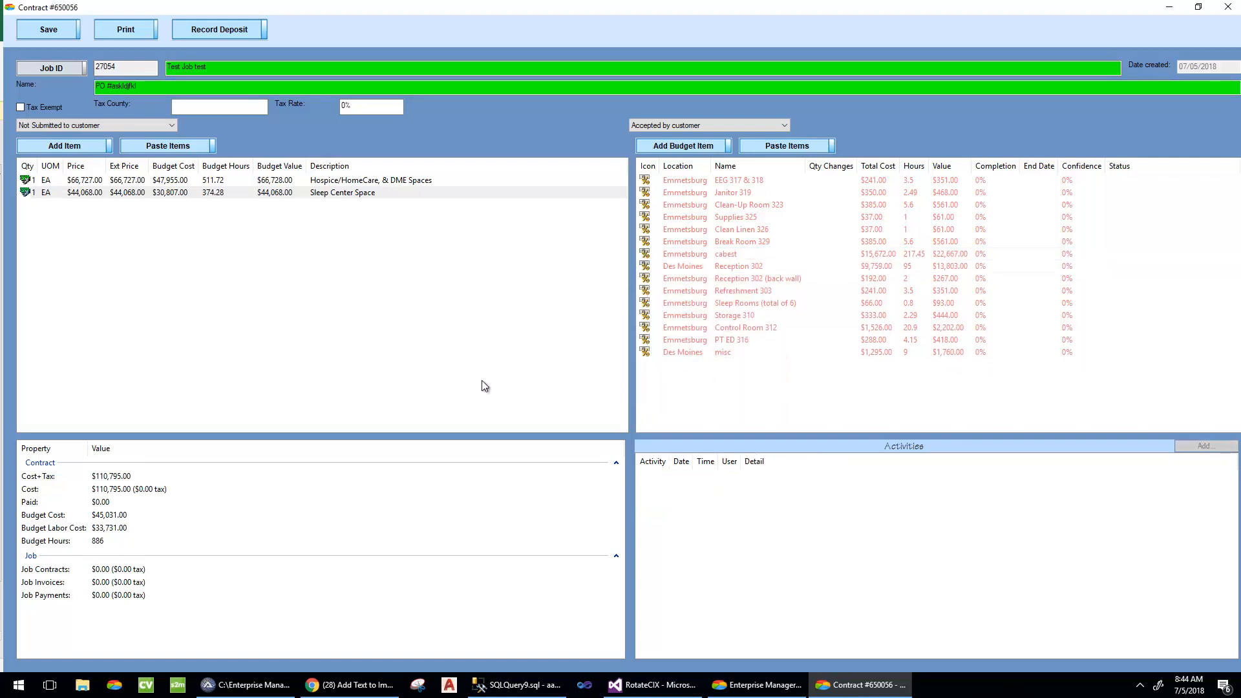
# Step: Set the Hospice/HomeCare, & DME Spaces budget items from Reception 101 through Closet 207 to completion date 8/24/2018 with 10% confidence
pyautogui.click(349, 183)
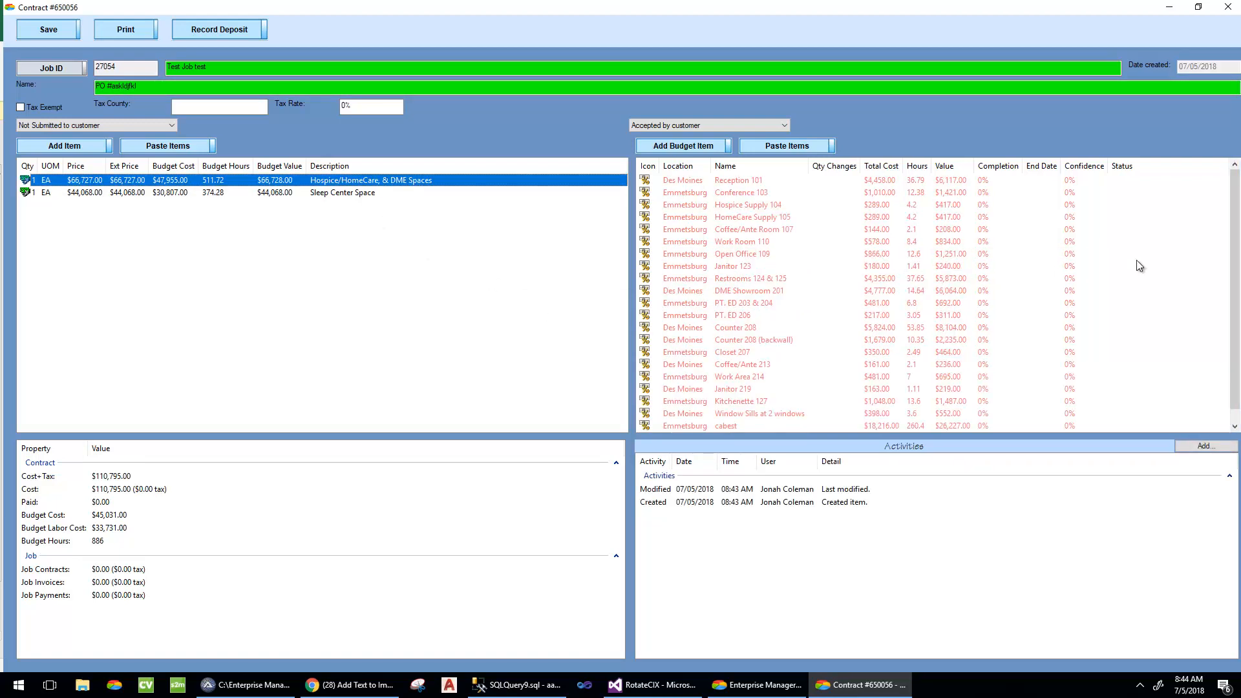
pyautogui.scroll(-1, 1219, 194)
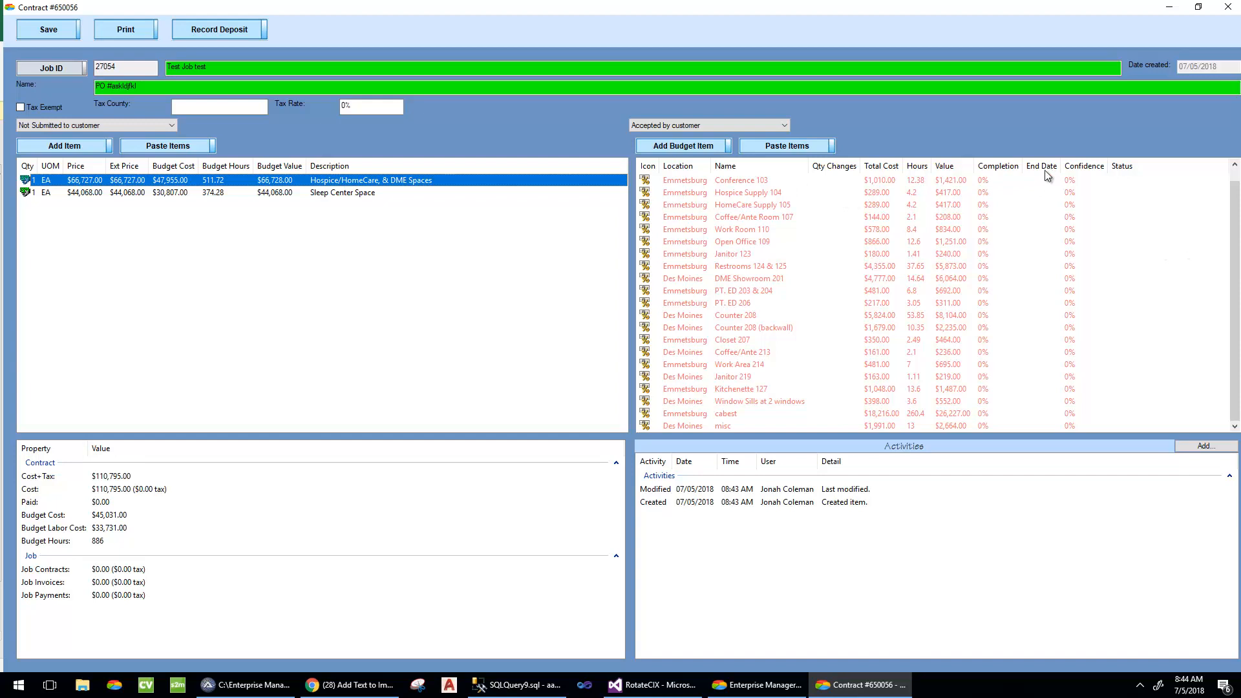
pyautogui.scroll(1, 688, 188)
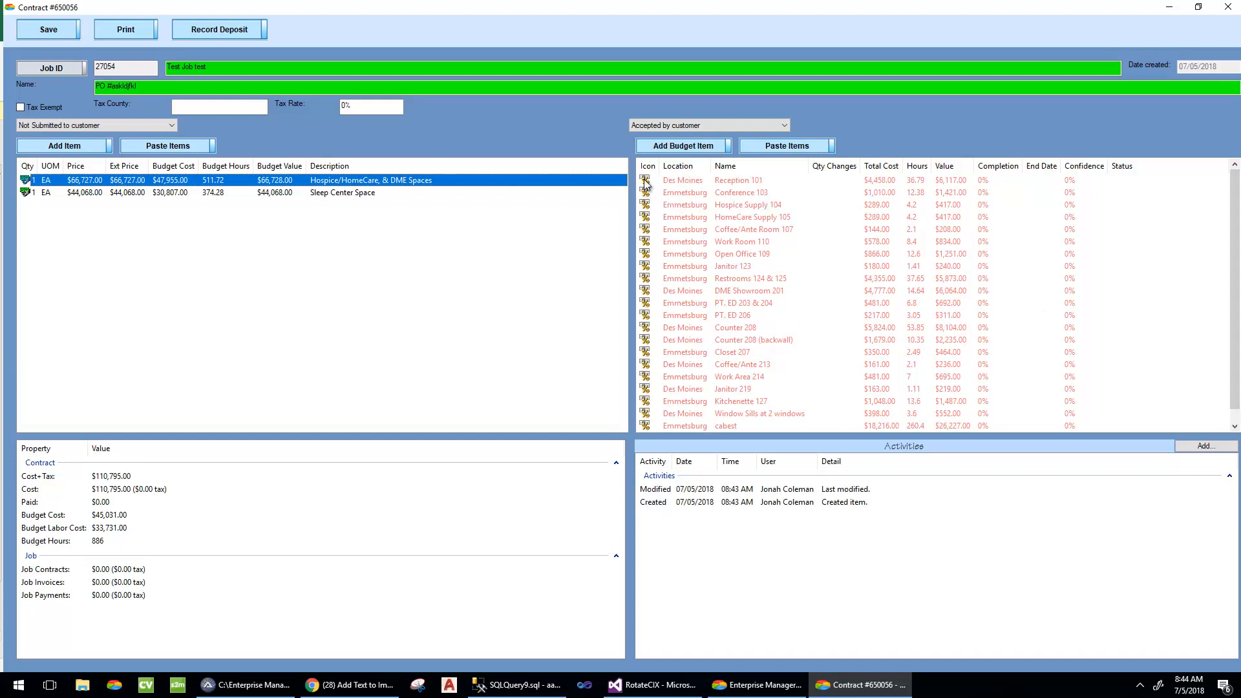
pyautogui.click(645, 183)
pyautogui.keyDown('shift'); pyautogui.click(649, 354); pyautogui.keyUp('shift')
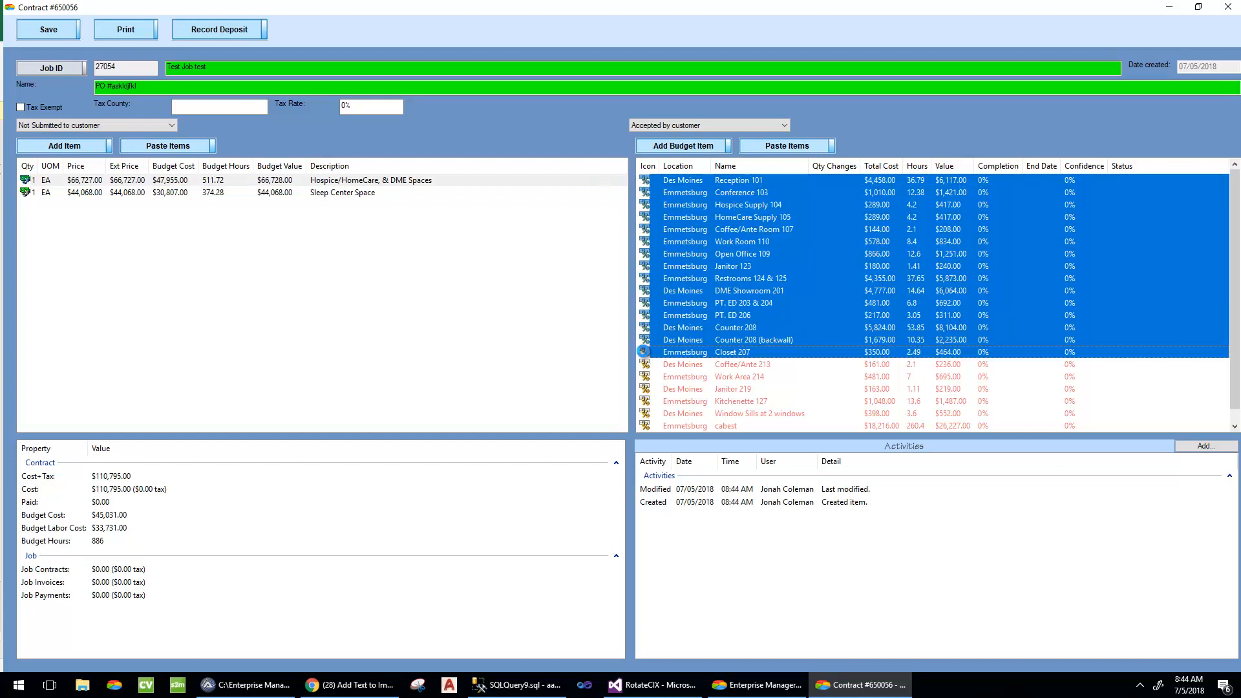
pyautogui.rightClick(675, 272)
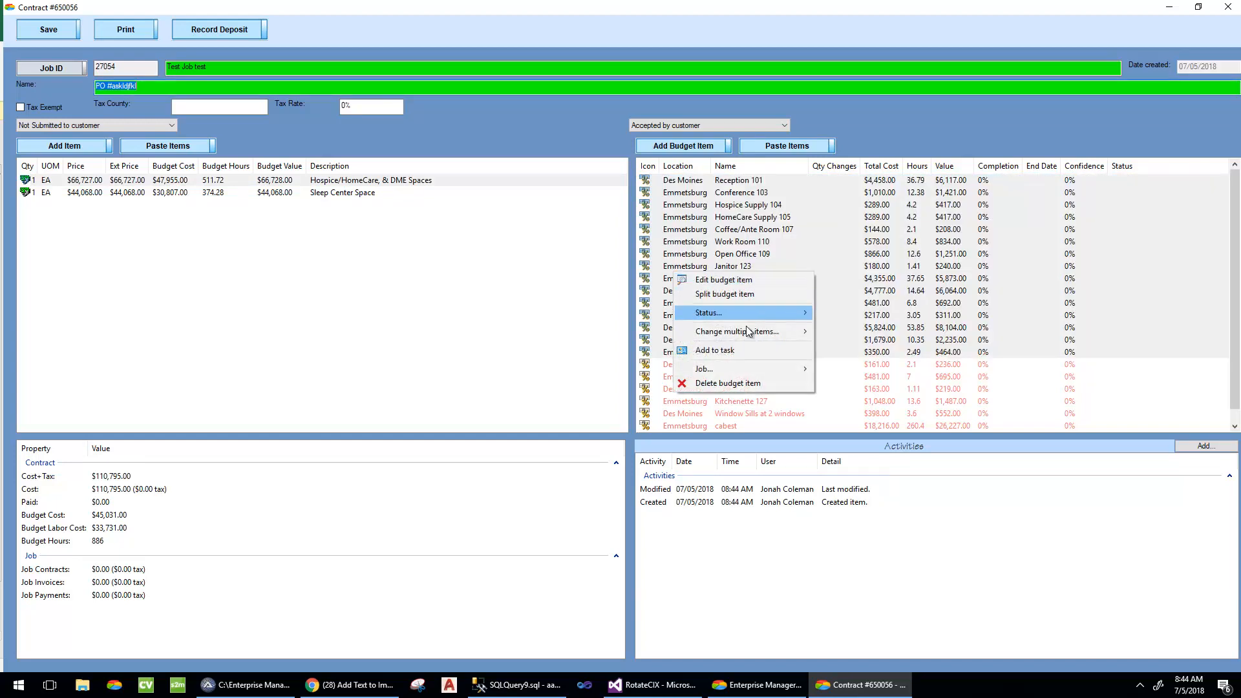
pyautogui.moveTo(750, 337)
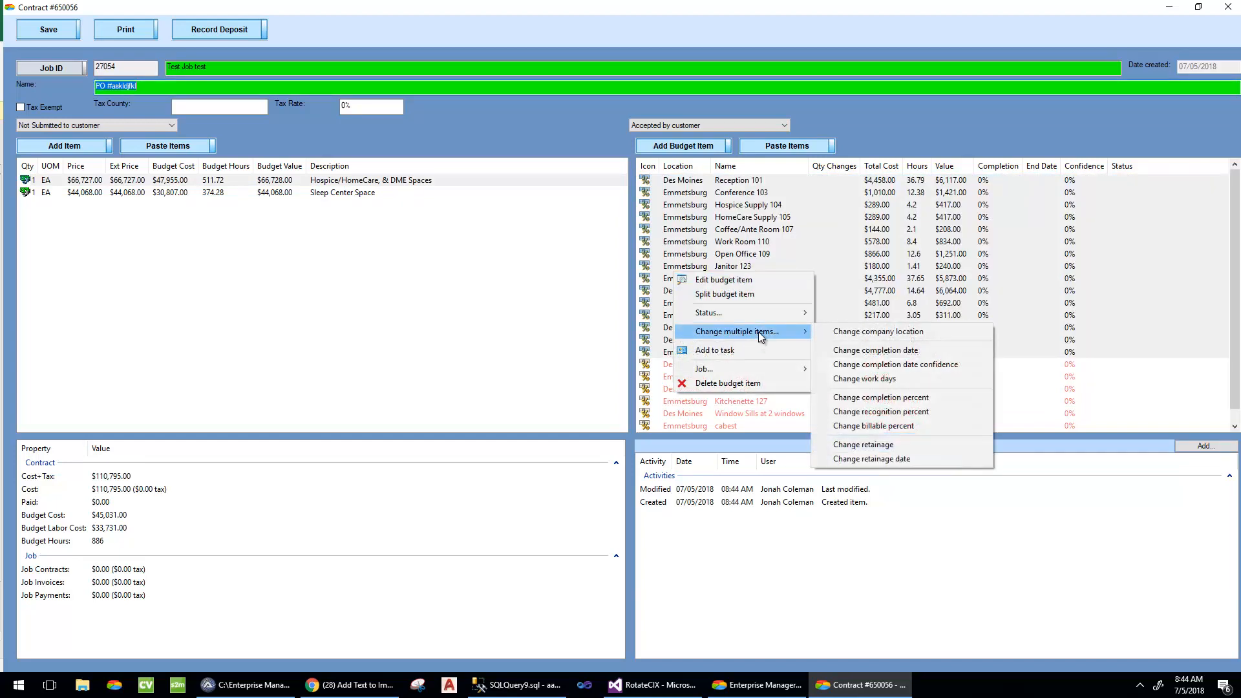
pyautogui.click(918, 351)
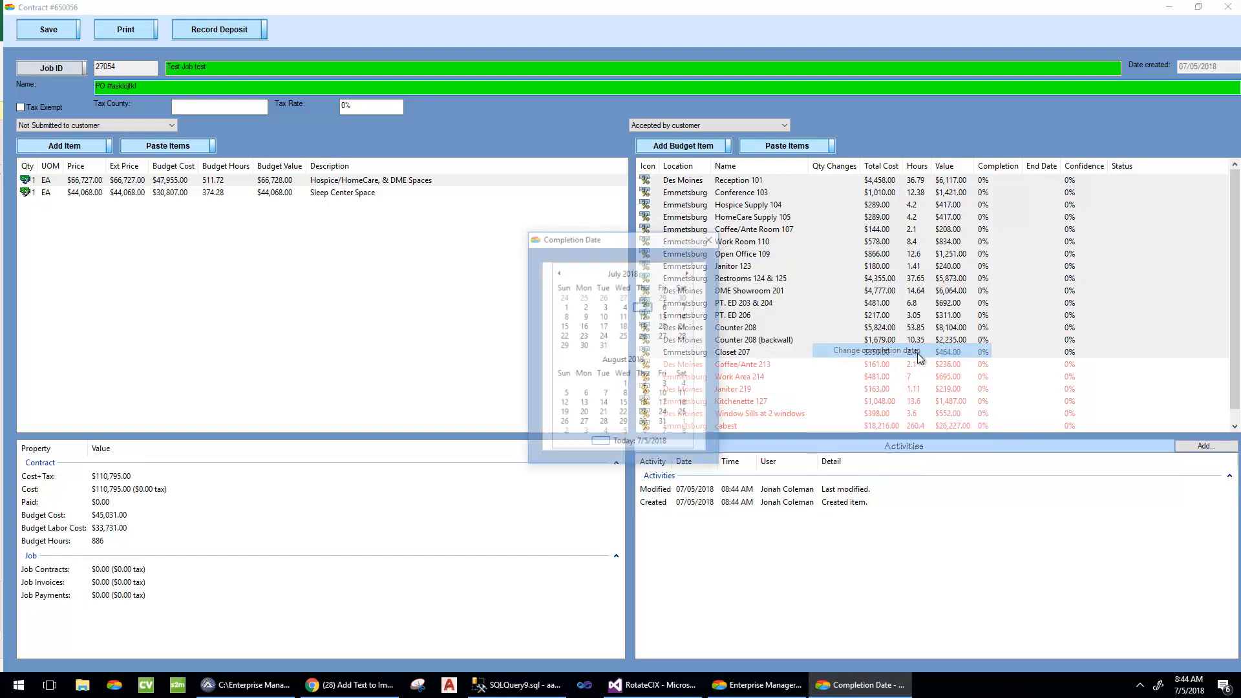
pyautogui.click(689, 272)
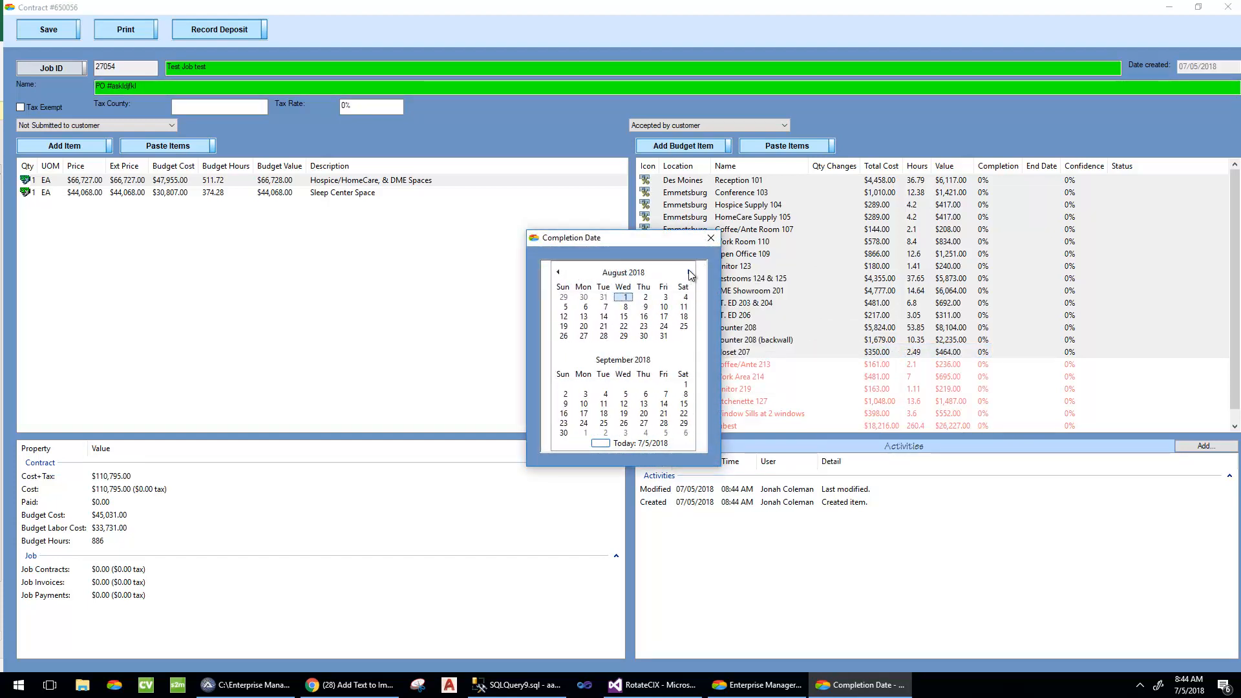
pyautogui.click(659, 327)
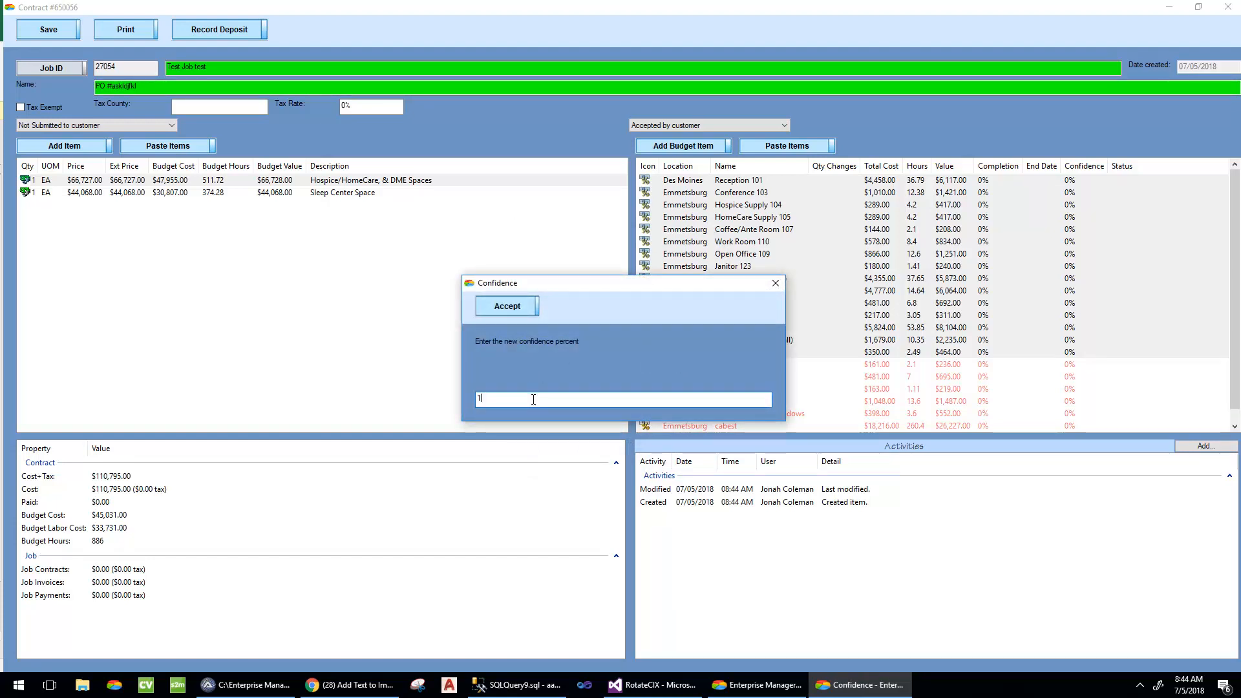
pyautogui.press('BackSpace')
pyautogui.click(507, 306)
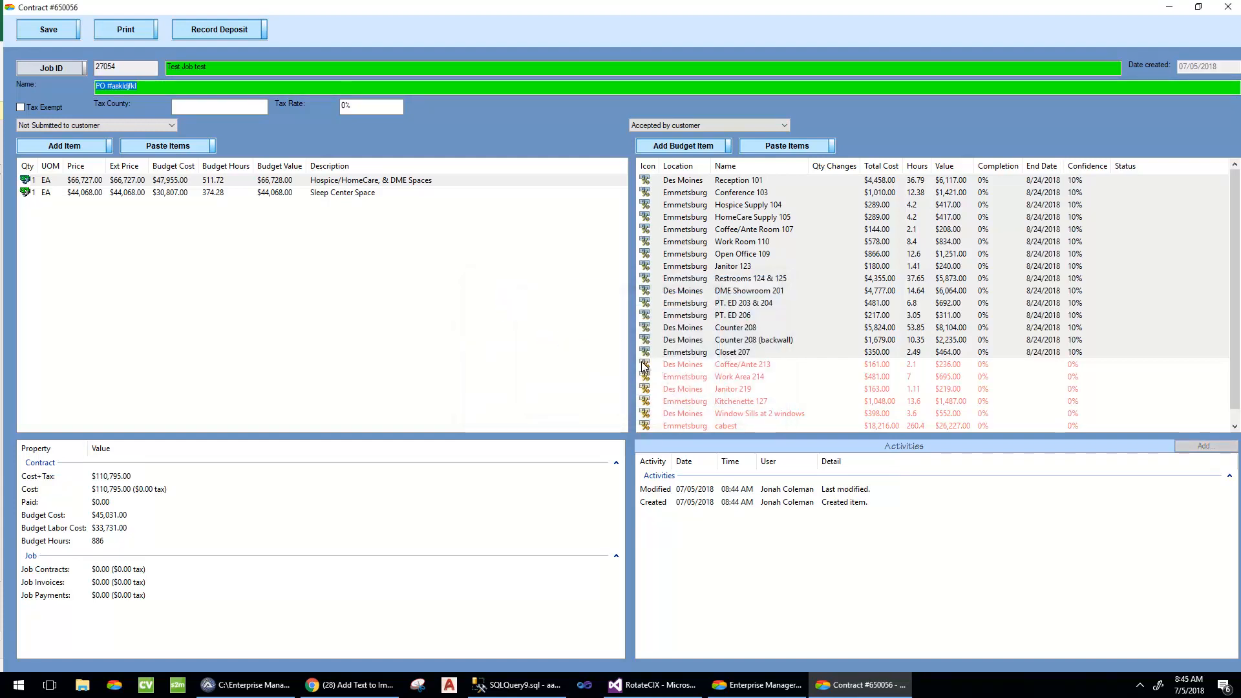
# Step: Set the Hospice/HomeCare, & DME Spaces budget items from Coffee/Ante 213 through misc to completion date 10/1/2018 with 10% confidence
pyautogui.click(644, 367)
pyautogui.scroll(-1, 670, 374)
pyautogui.keyDown('shift'); pyautogui.click(641, 426); pyautogui.keyUp('shift')
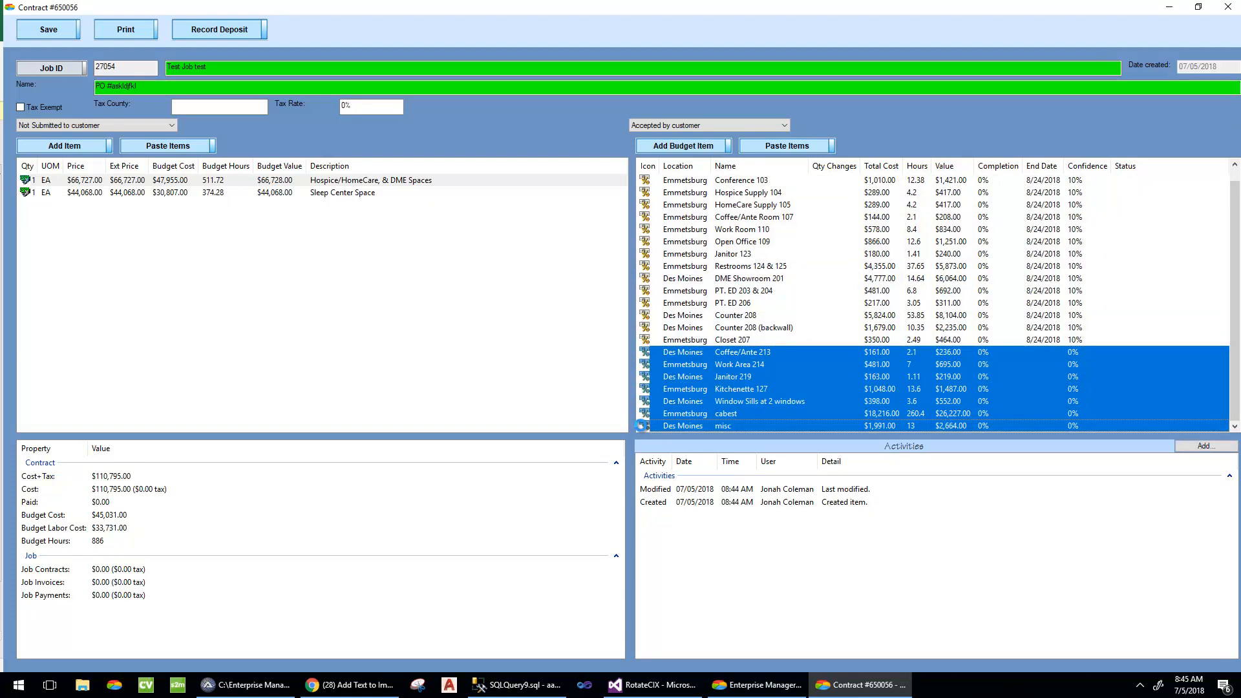
pyautogui.rightClick(648, 431)
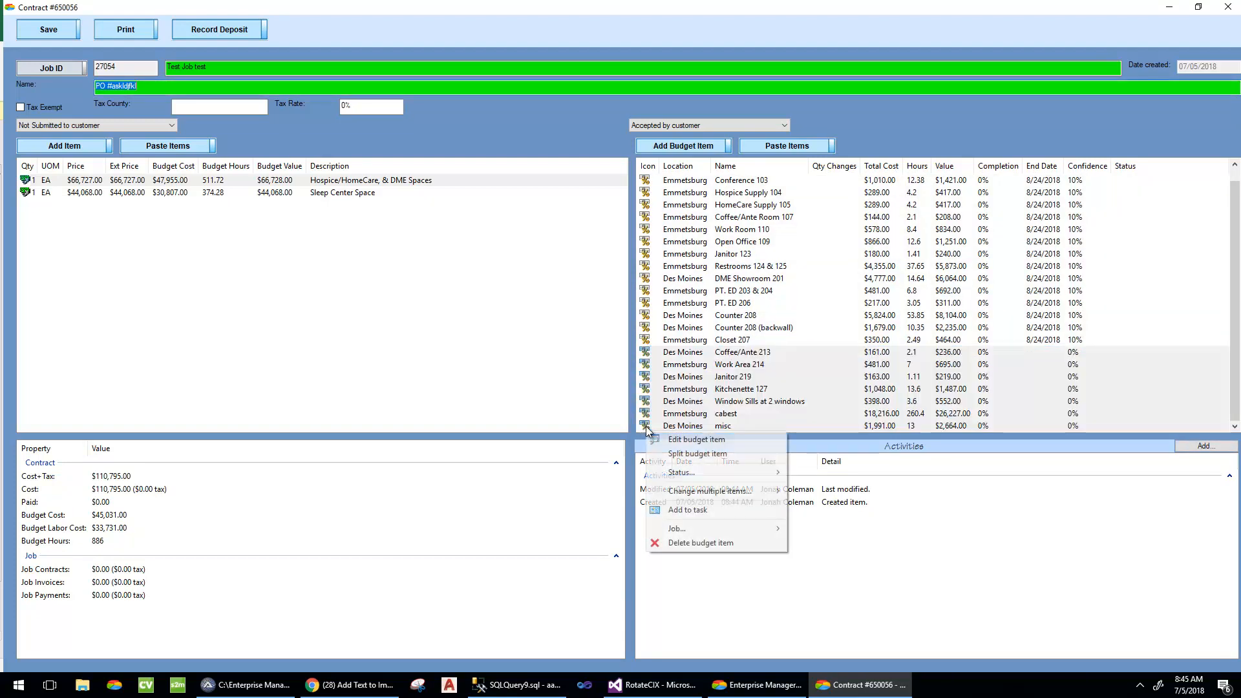
pyautogui.moveTo(720, 491)
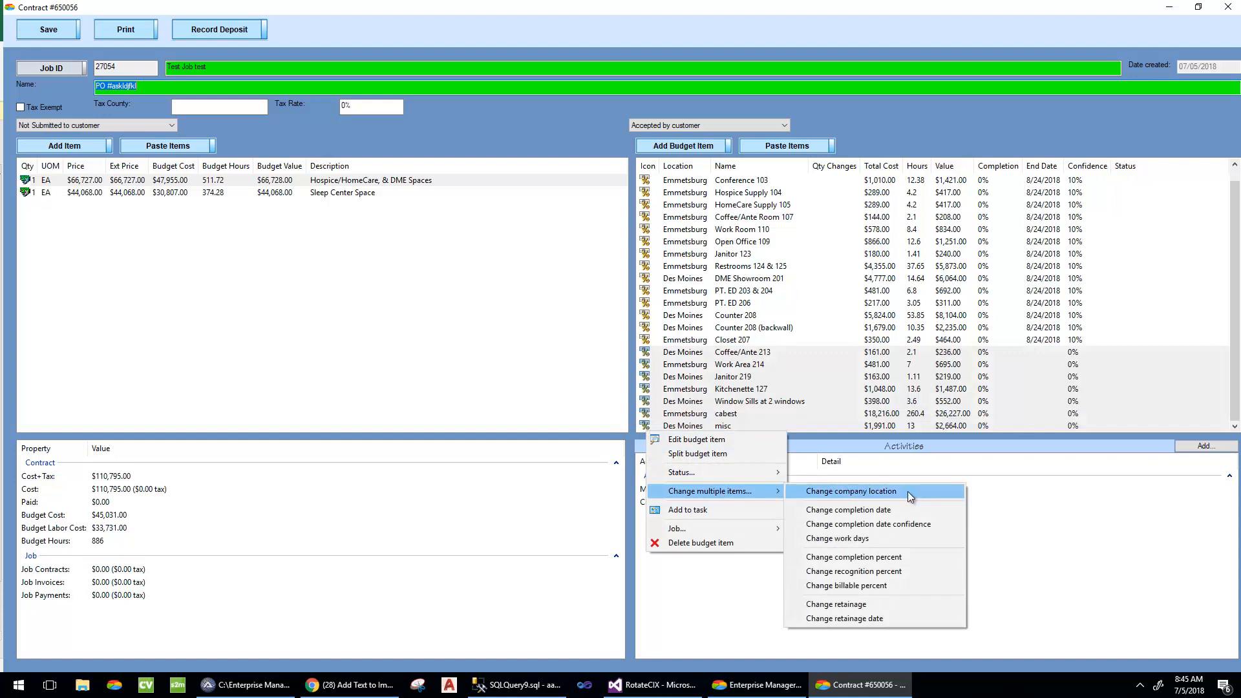
pyautogui.click(899, 510)
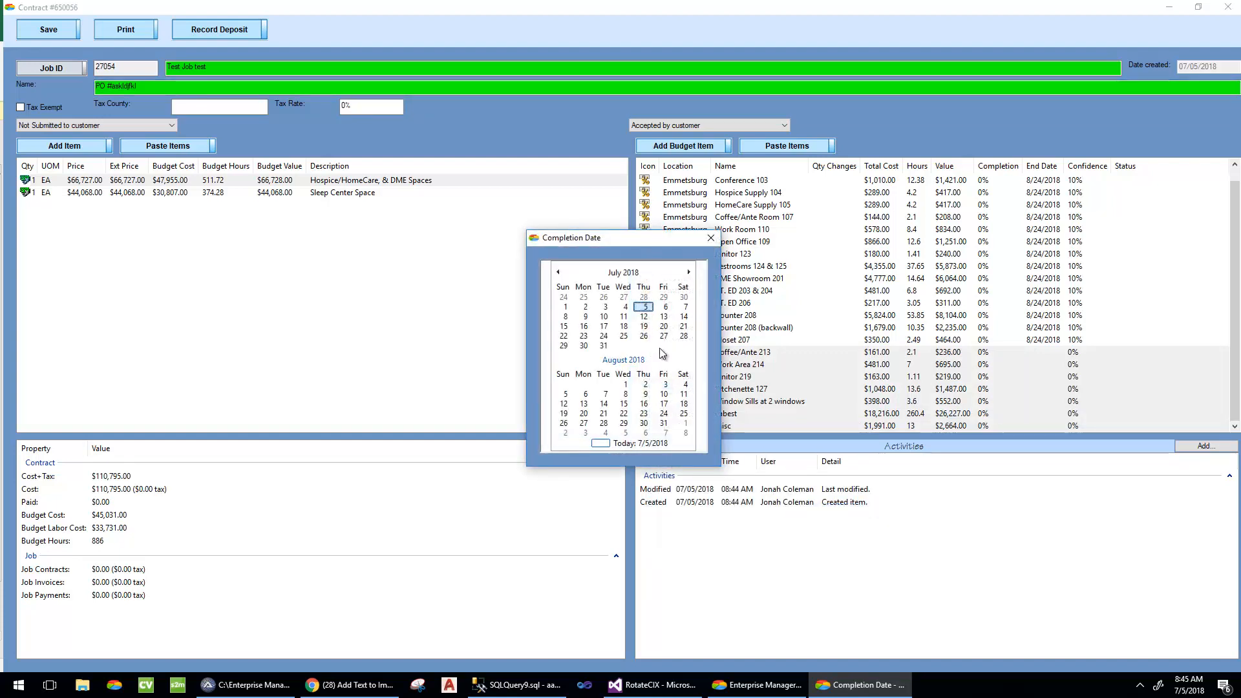
pyautogui.click(683, 271)
pyautogui.click(686, 272)
pyautogui.click(558, 272)
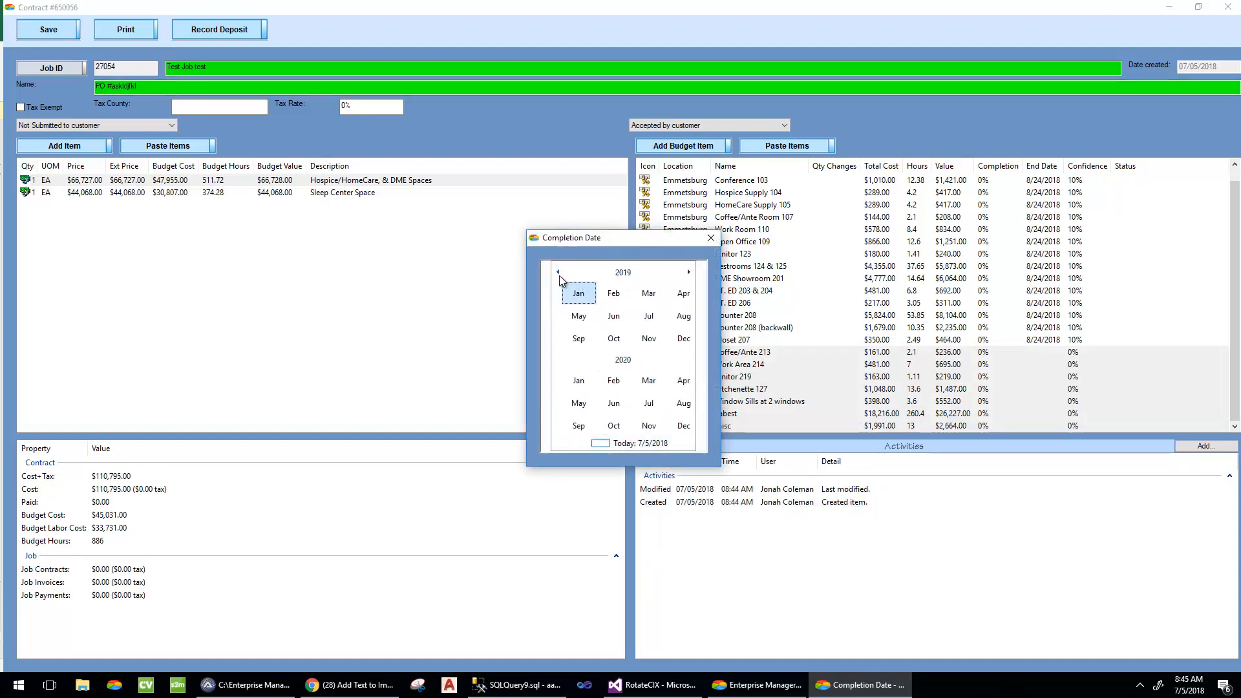
pyautogui.click(607, 339)
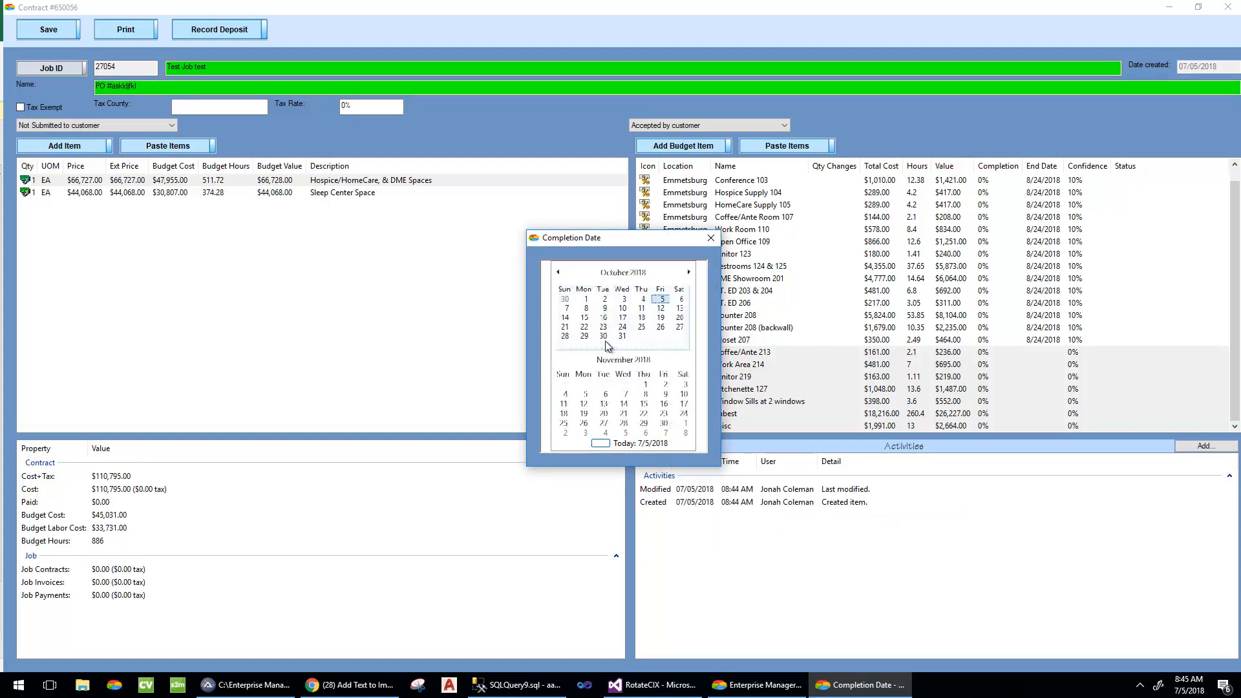
pyautogui.click(583, 293)
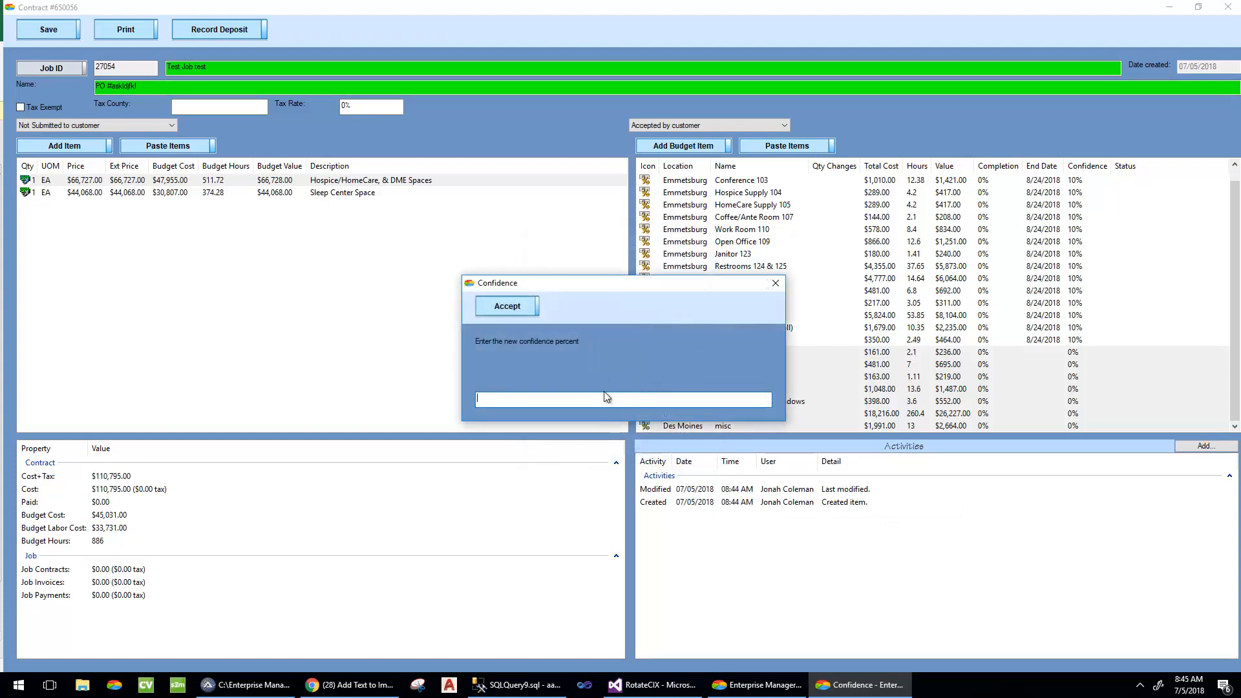
pyautogui.write('10')
pyautogui.press('Return')
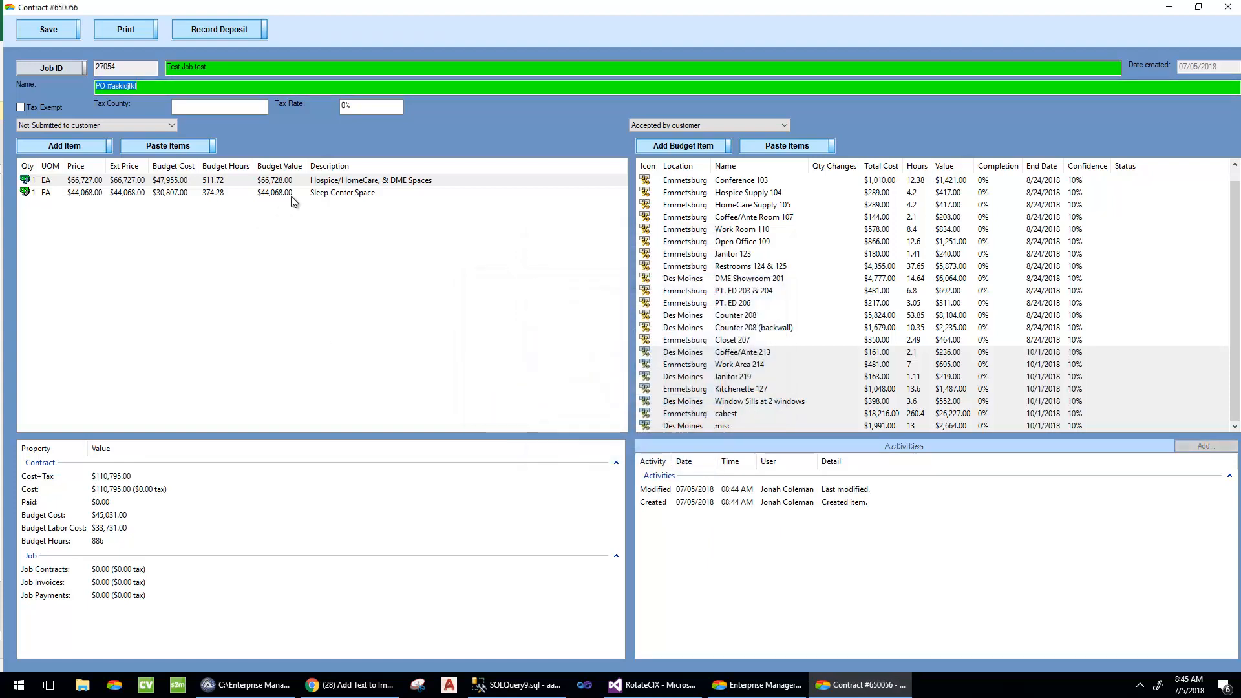
# Step: Set all Sleep Center Space budget items to completion date 9/7/2018 with 50% confidence and save the contract
pyautogui.click(353, 192)
pyautogui.click(645, 181)
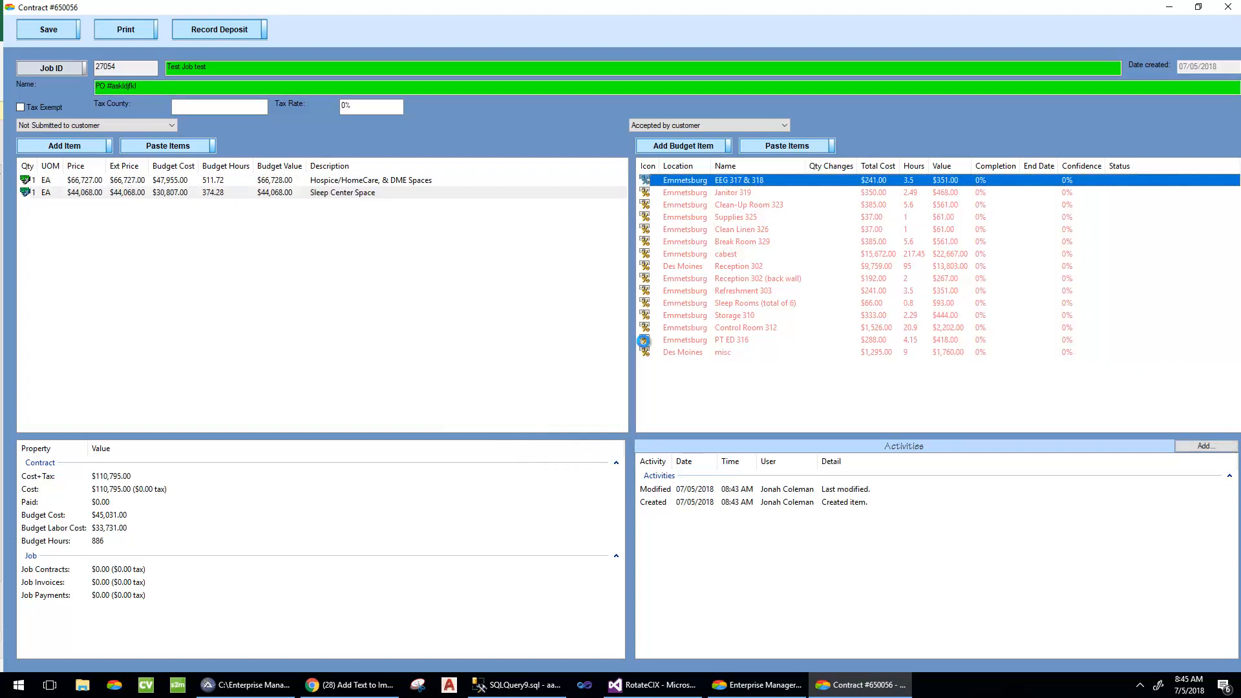
pyautogui.keyDown('shift'); pyautogui.click(647, 352); pyautogui.keyUp('shift')
pyautogui.rightClick(646, 309)
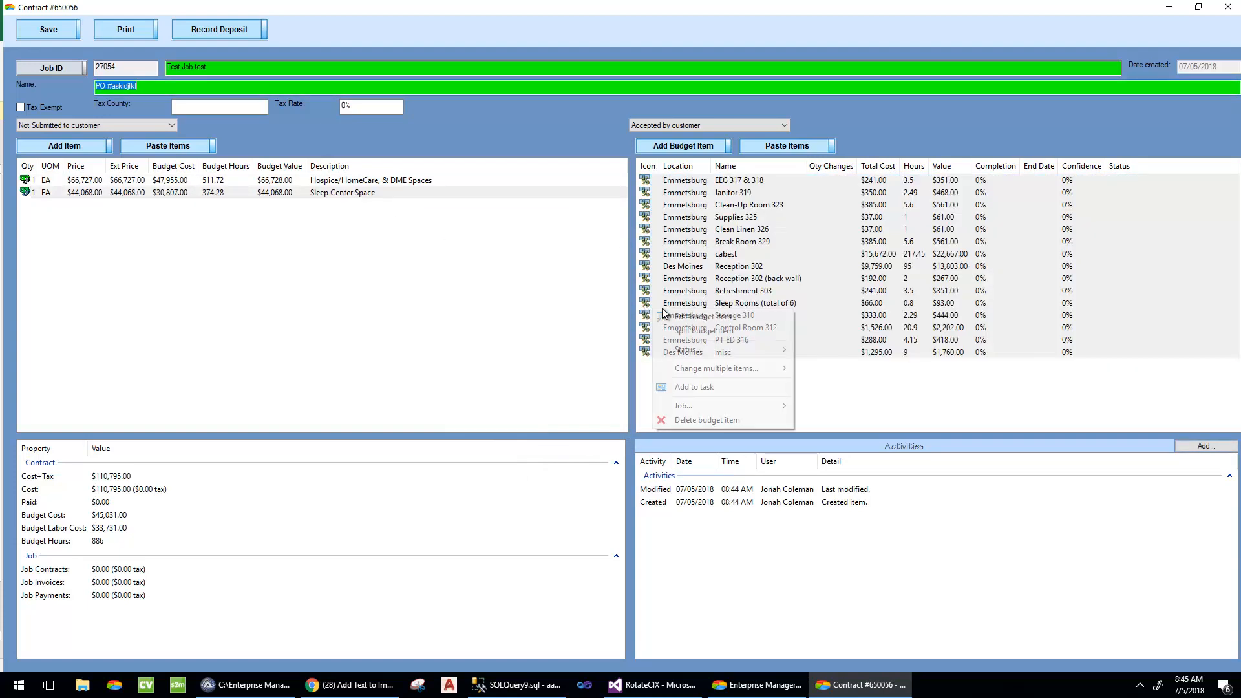
pyautogui.moveTo(687, 356)
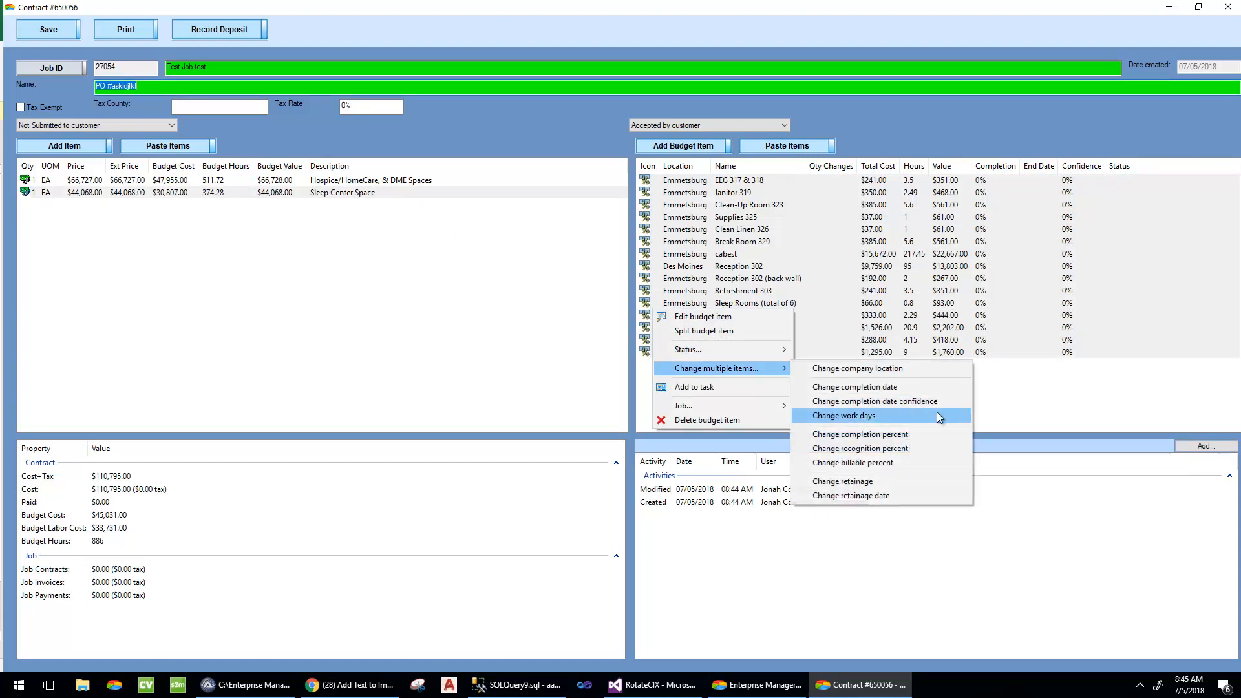
pyautogui.click(935, 389)
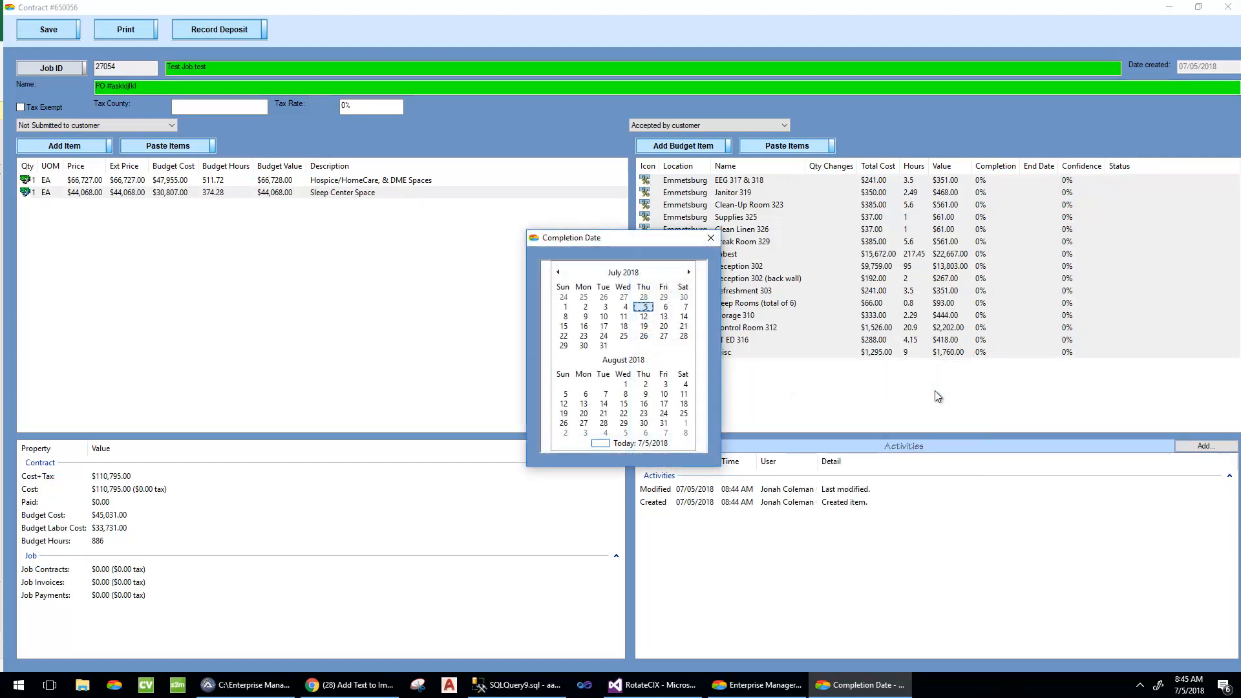
pyautogui.click(689, 273)
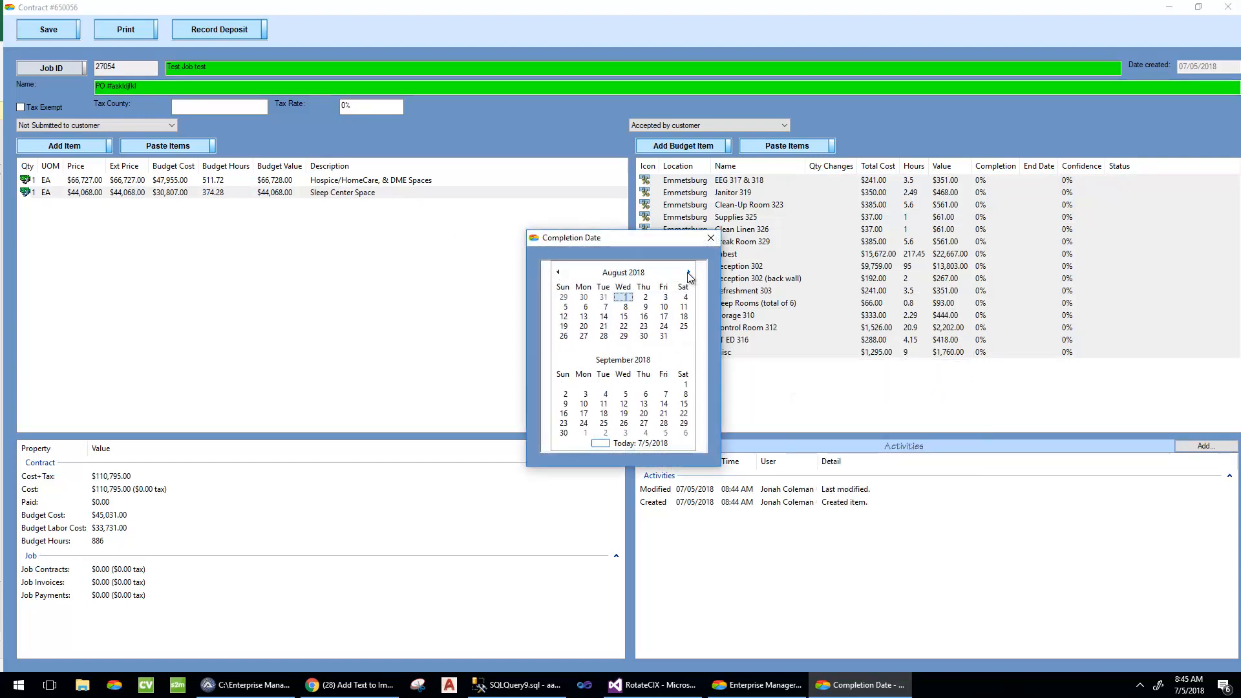
pyautogui.click(663, 396)
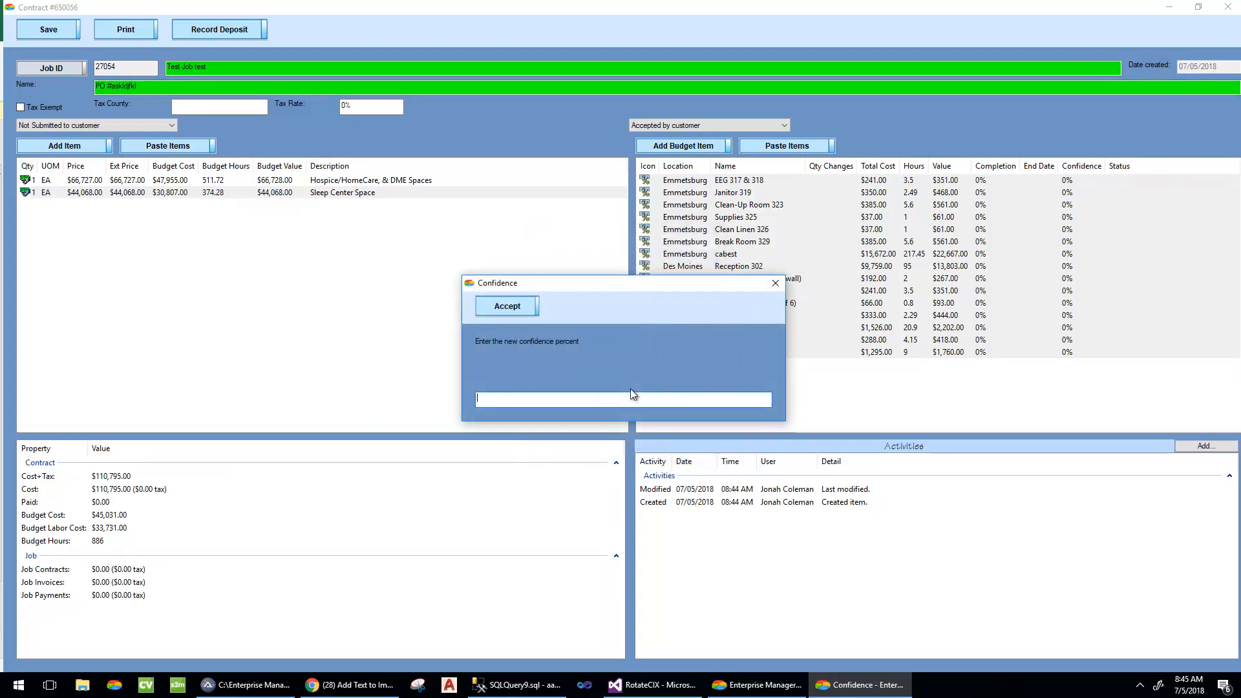
pyautogui.write('50')
pyautogui.press('Return')
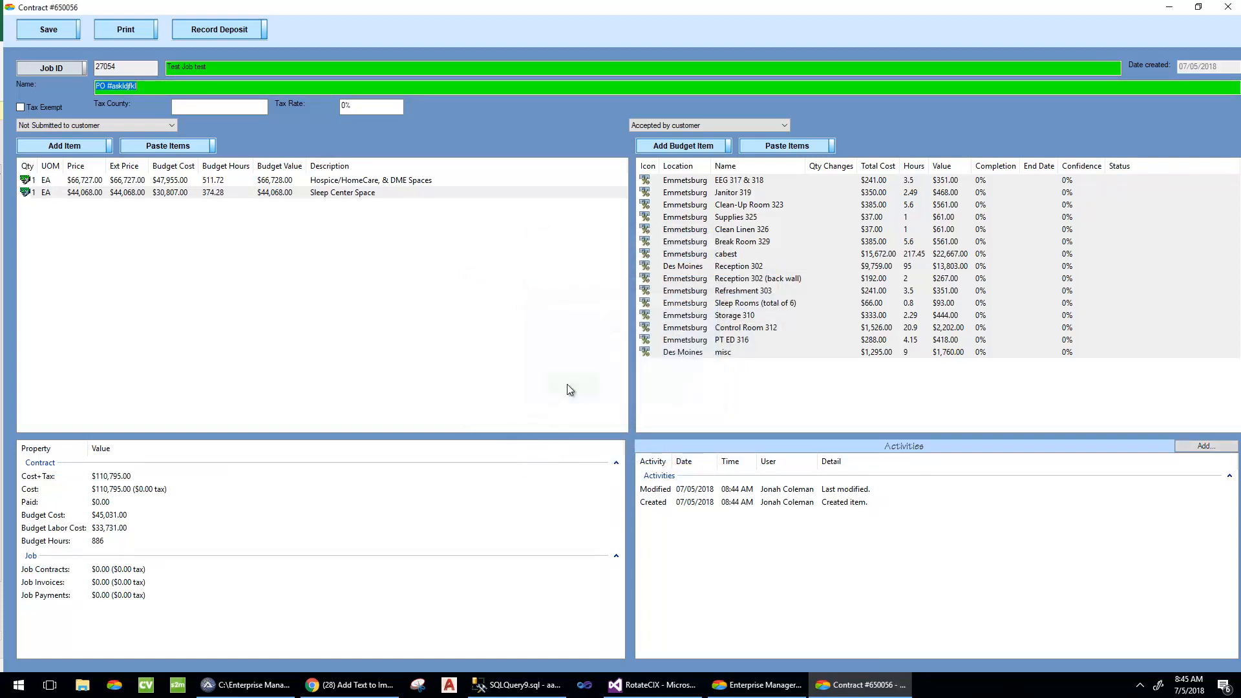
pyautogui.click(331, 181)
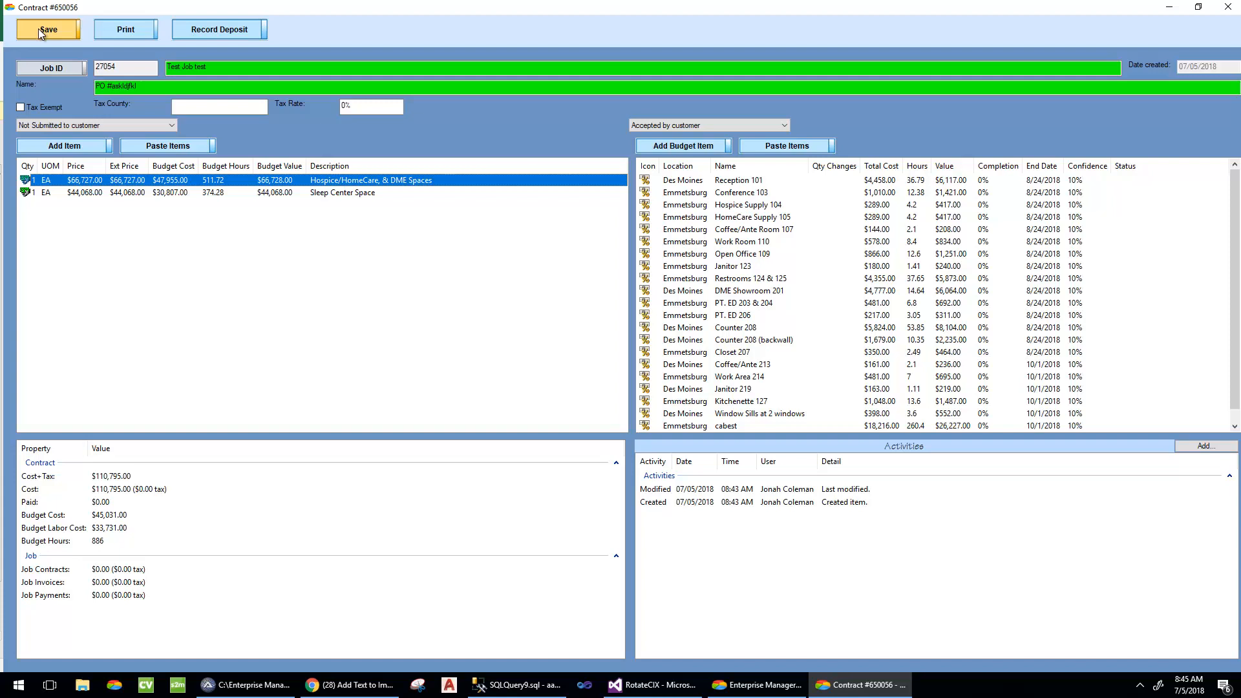
pyautogui.click(38, 29)
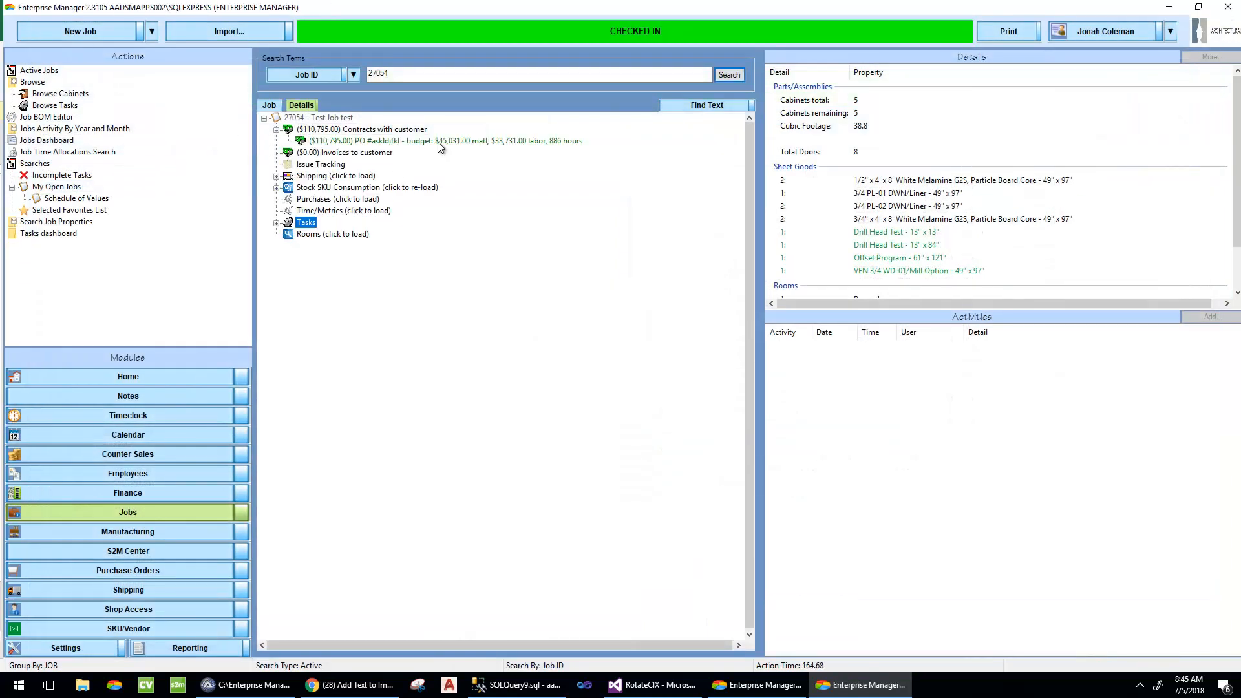
# Step: Examine the Test Job test details for contracts total, budget cost, labor and profitability
pyautogui.click(331, 120)
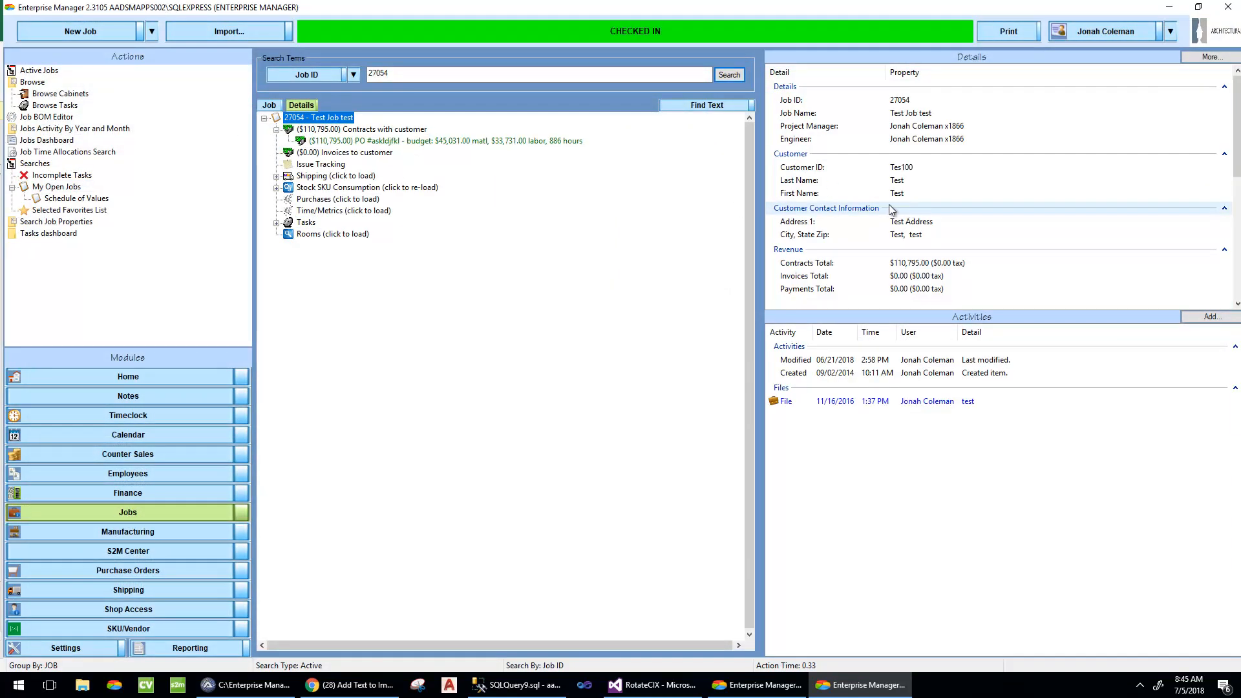
pyautogui.click(900, 265)
pyautogui.scroll(-1, 960, 285)
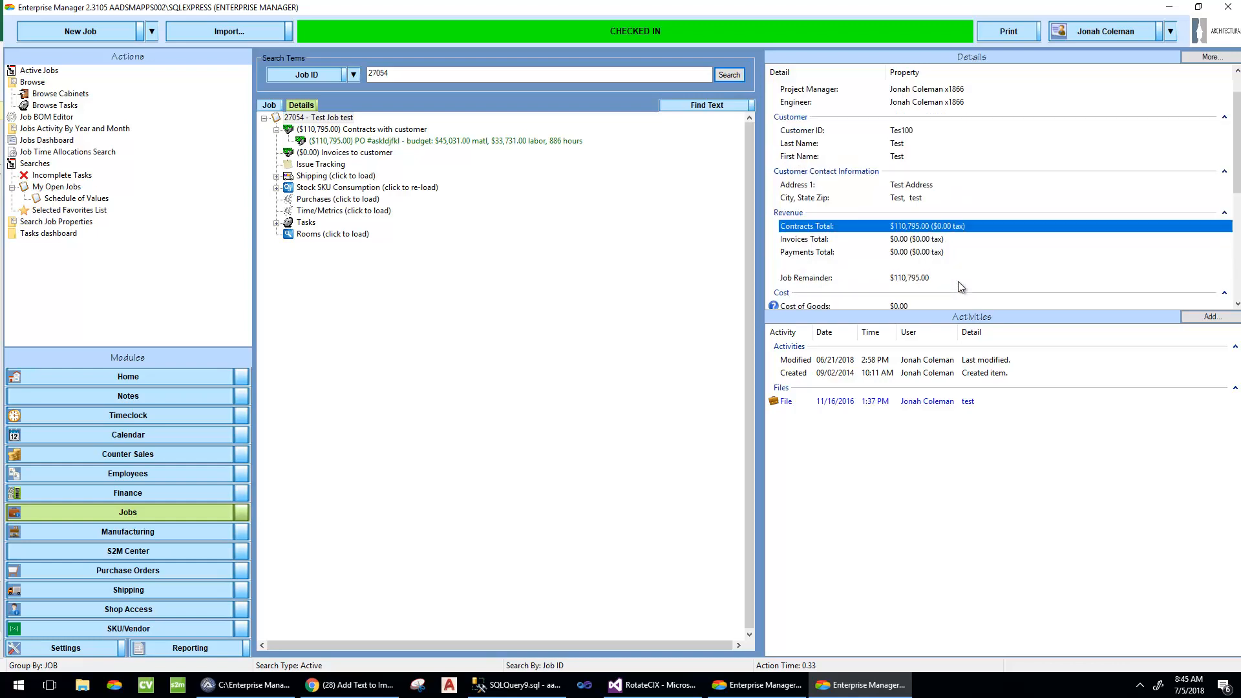
pyautogui.scroll(-5, 960, 285)
pyautogui.click(902, 226)
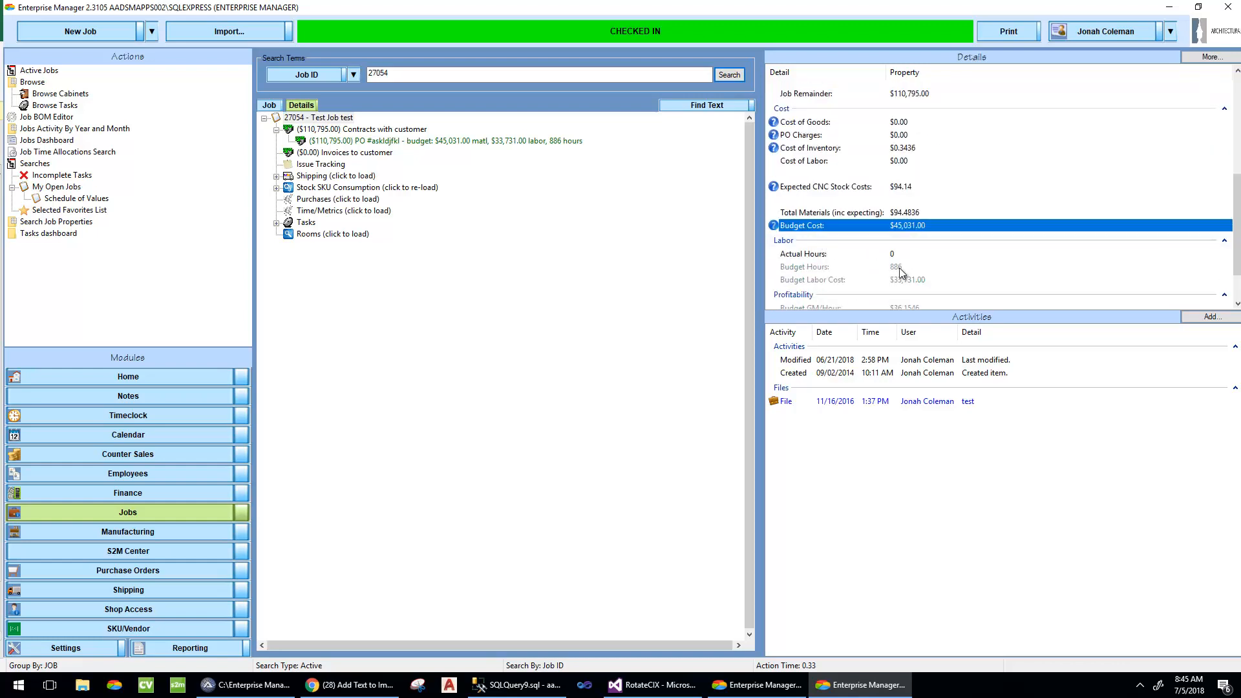
pyautogui.scroll(-2, 902, 271)
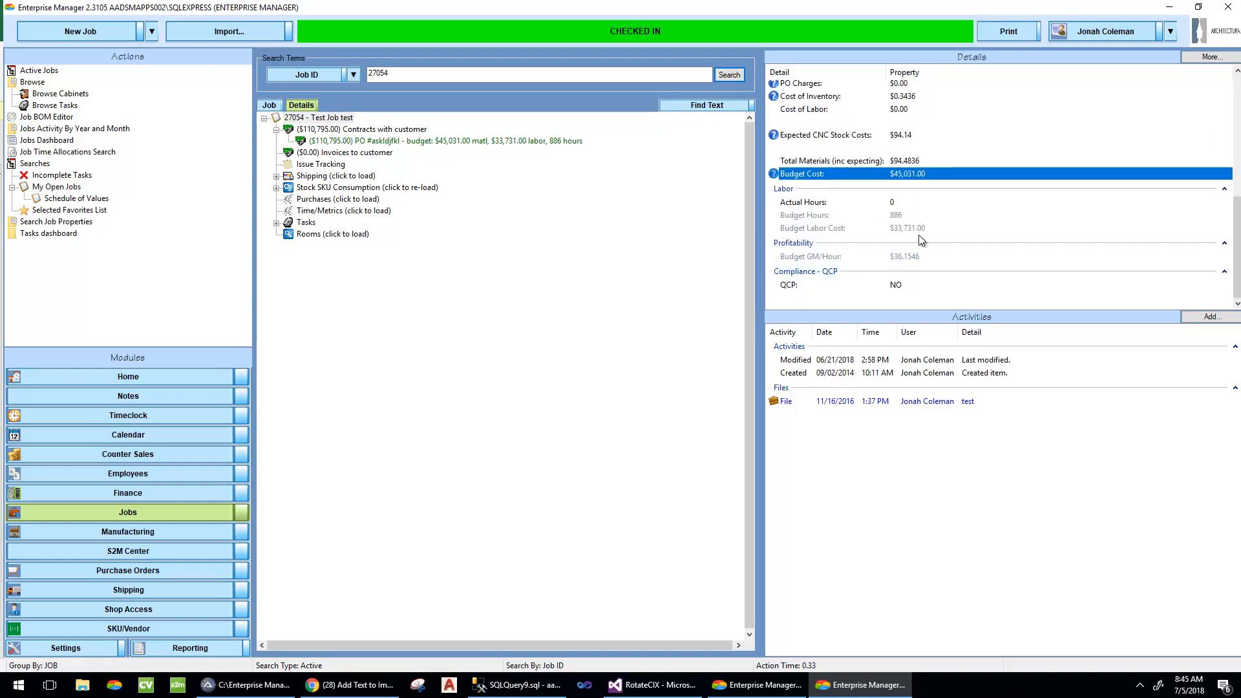
# Step: Reopen the job's customer contract, review the Sleep Center Space budget items and close the contract
pyautogui.click(443, 295)
pyautogui.rightClick(414, 141)
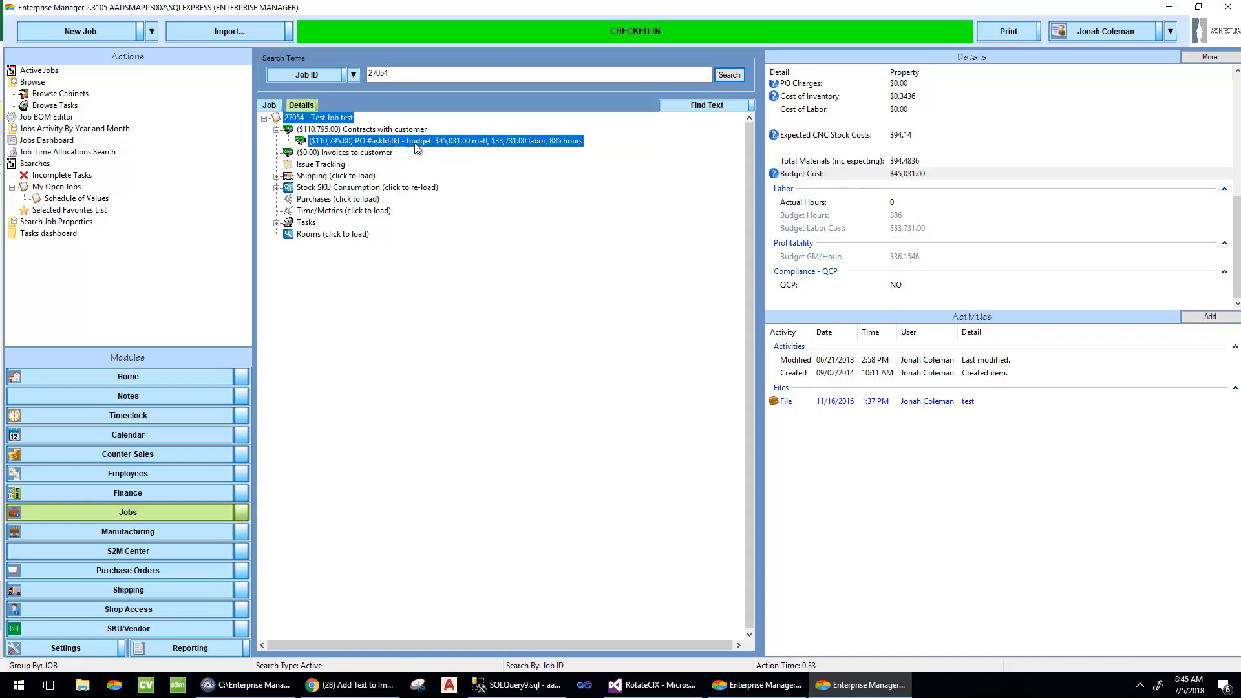
pyautogui.click(472, 154)
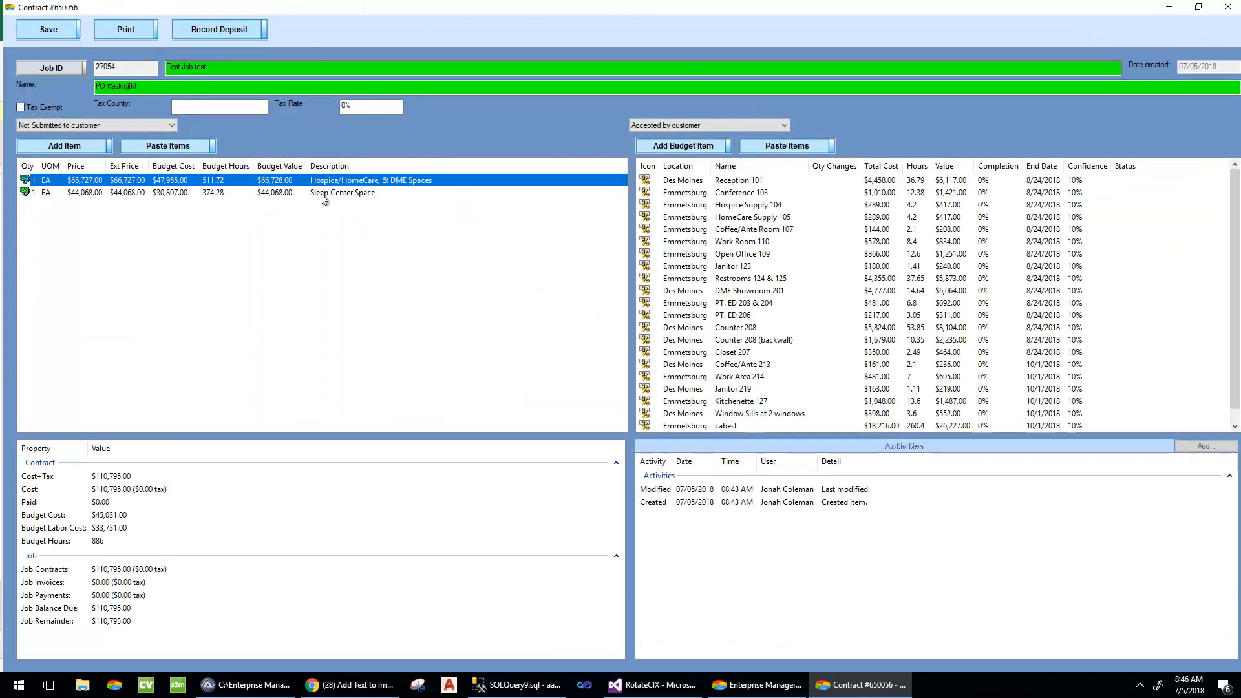
pyautogui.click(366, 193)
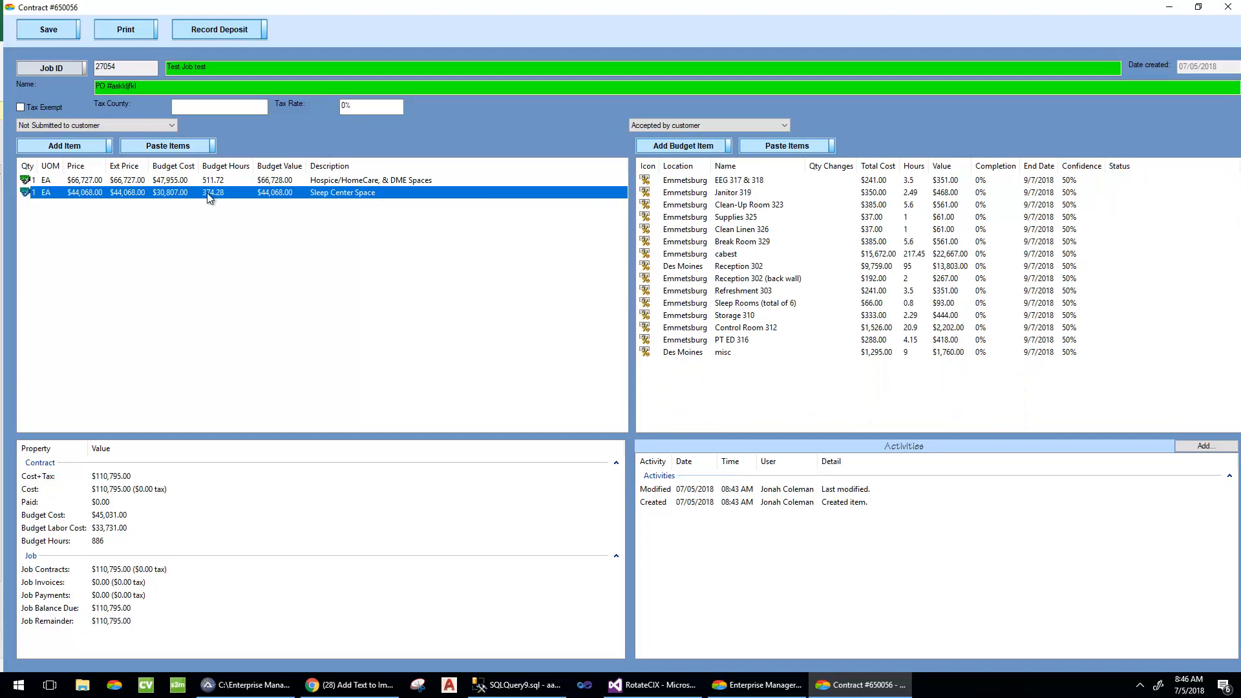
pyautogui.doubleClick(9, 7)
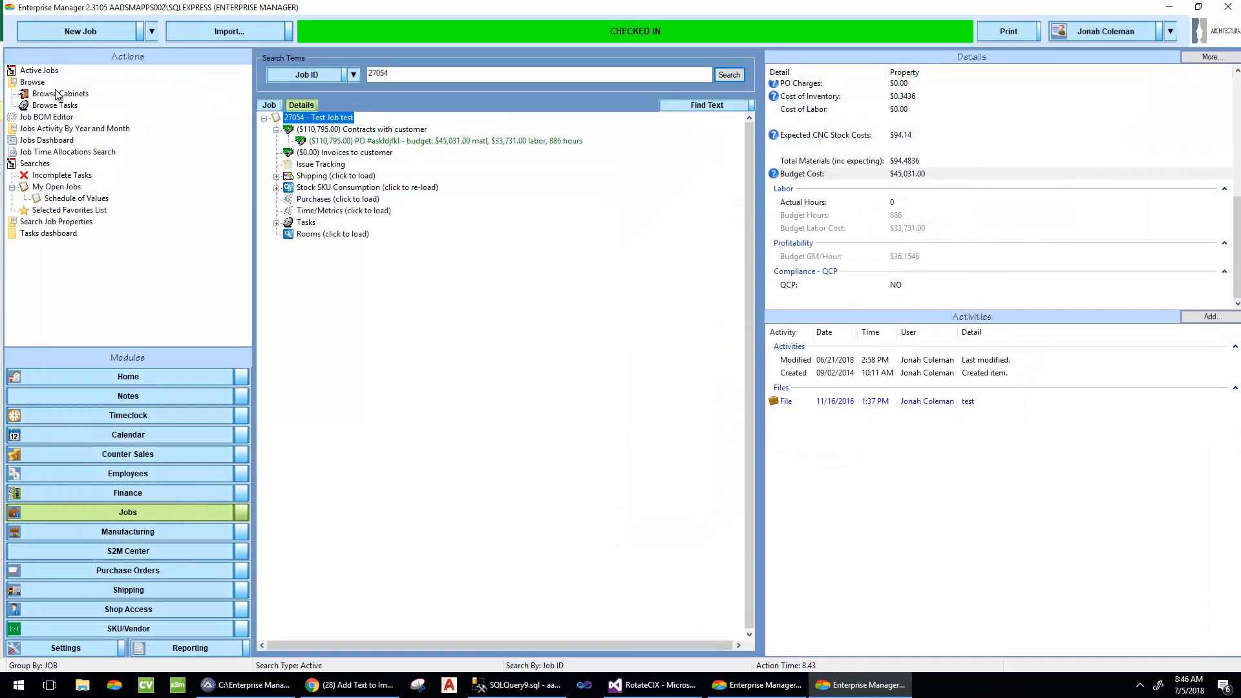
pyautogui.click(65, 199)
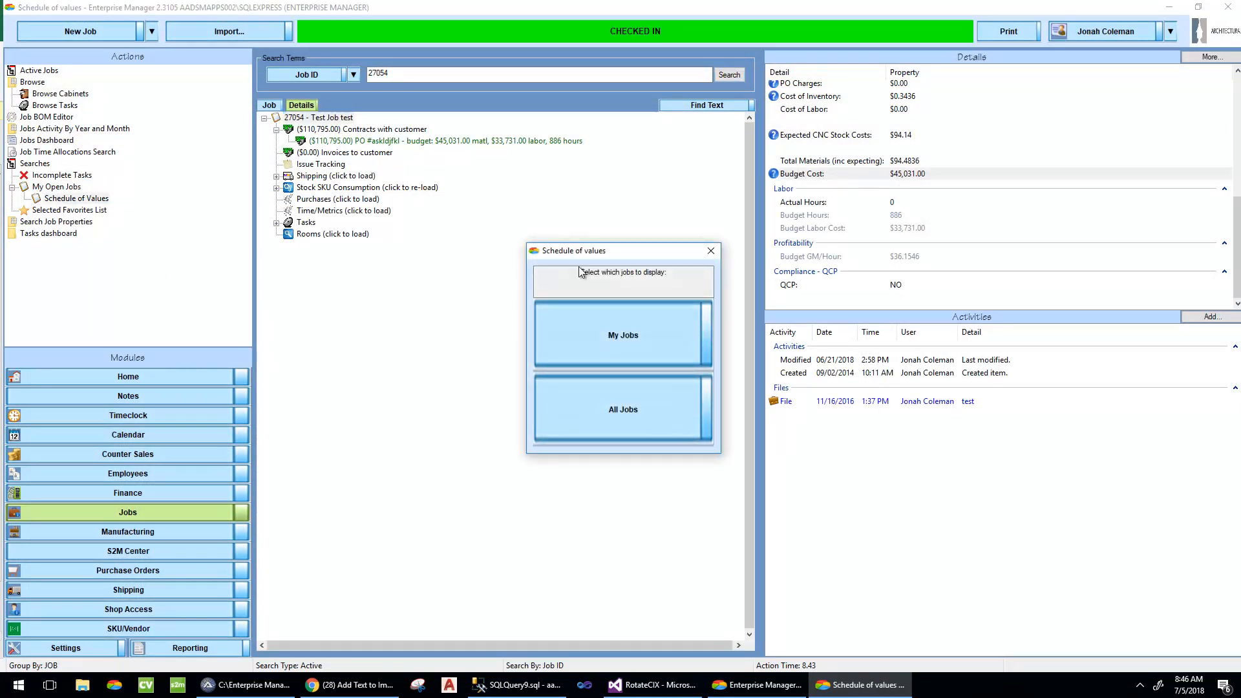
pyautogui.click(670, 339)
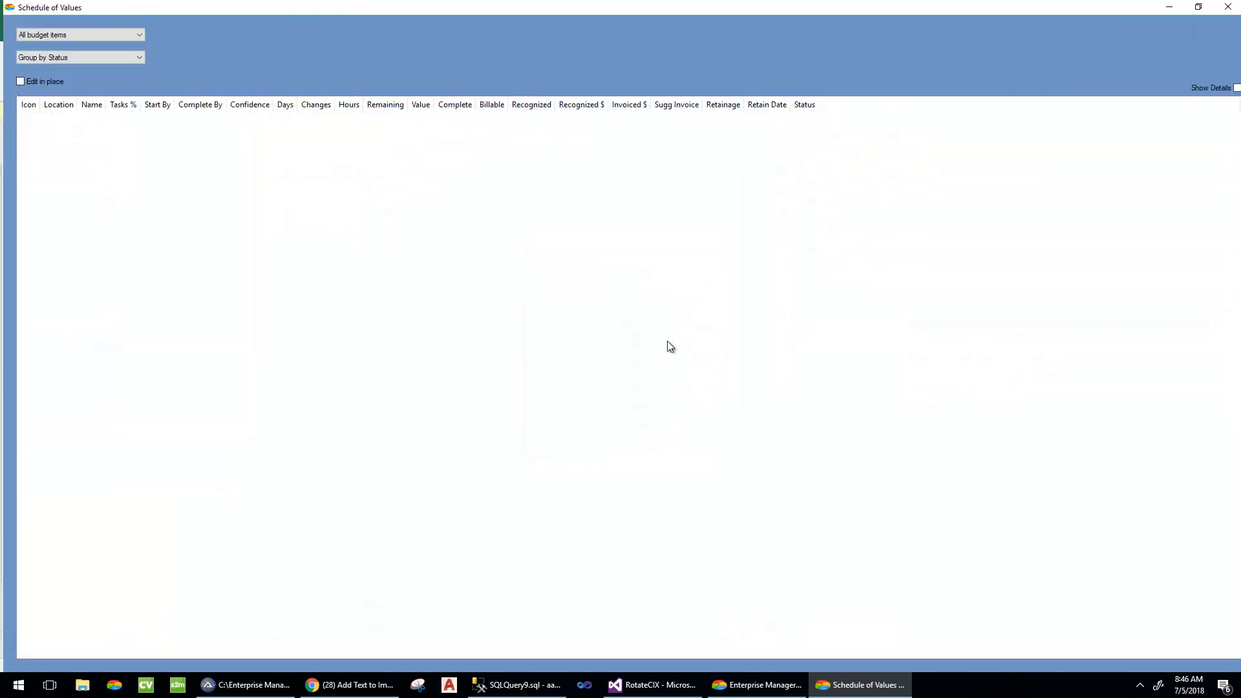
pyautogui.click(1222, 9)
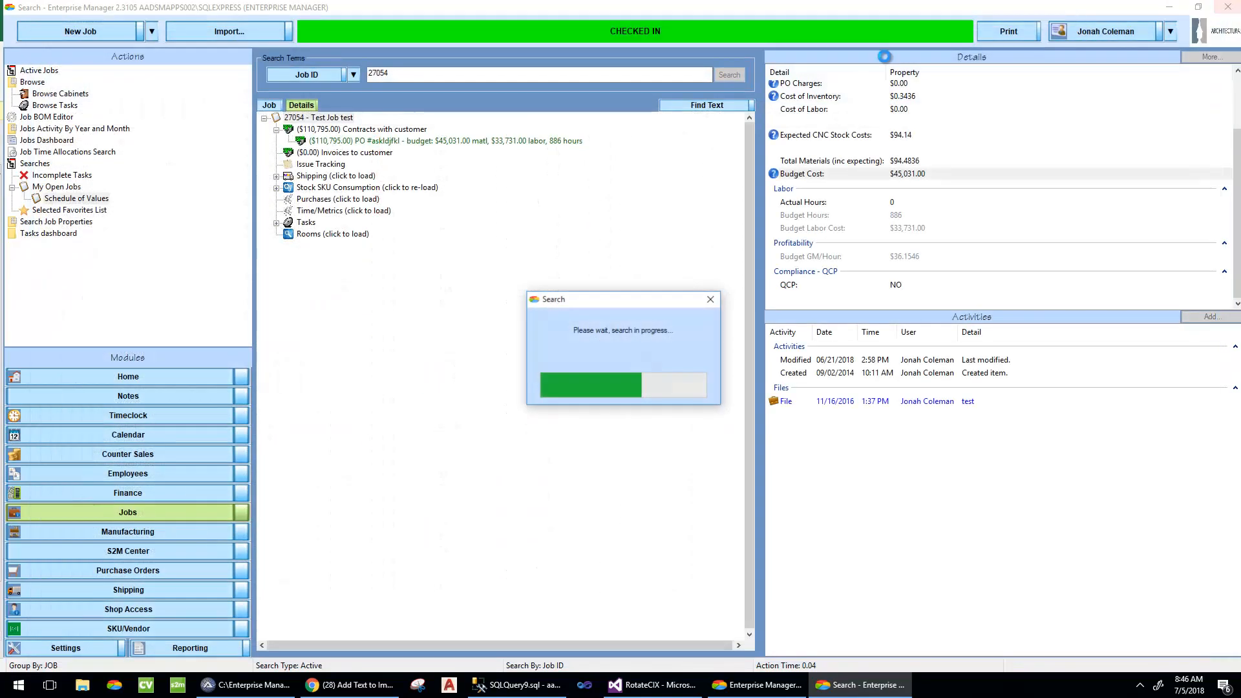
# Step: Open the schedule of values for Test Job test and group its budget items by invoice item
pyautogui.rightClick(316, 123)
pyautogui.click(383, 294)
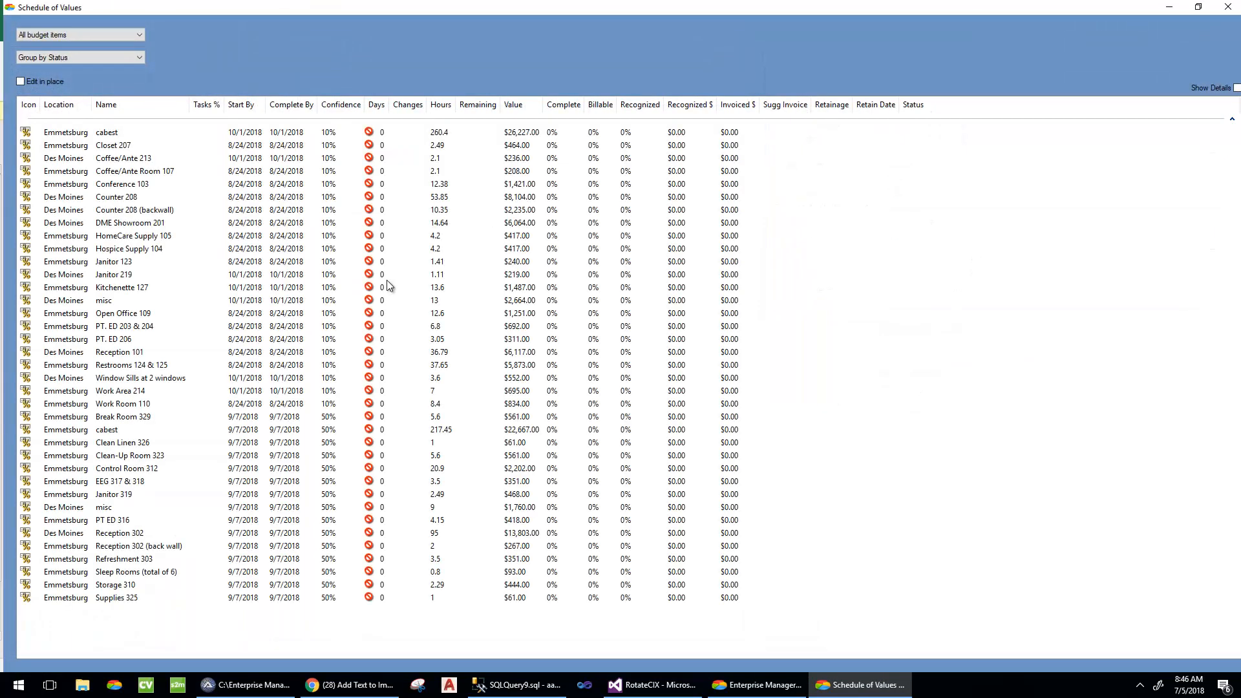
pyautogui.click(49, 55)
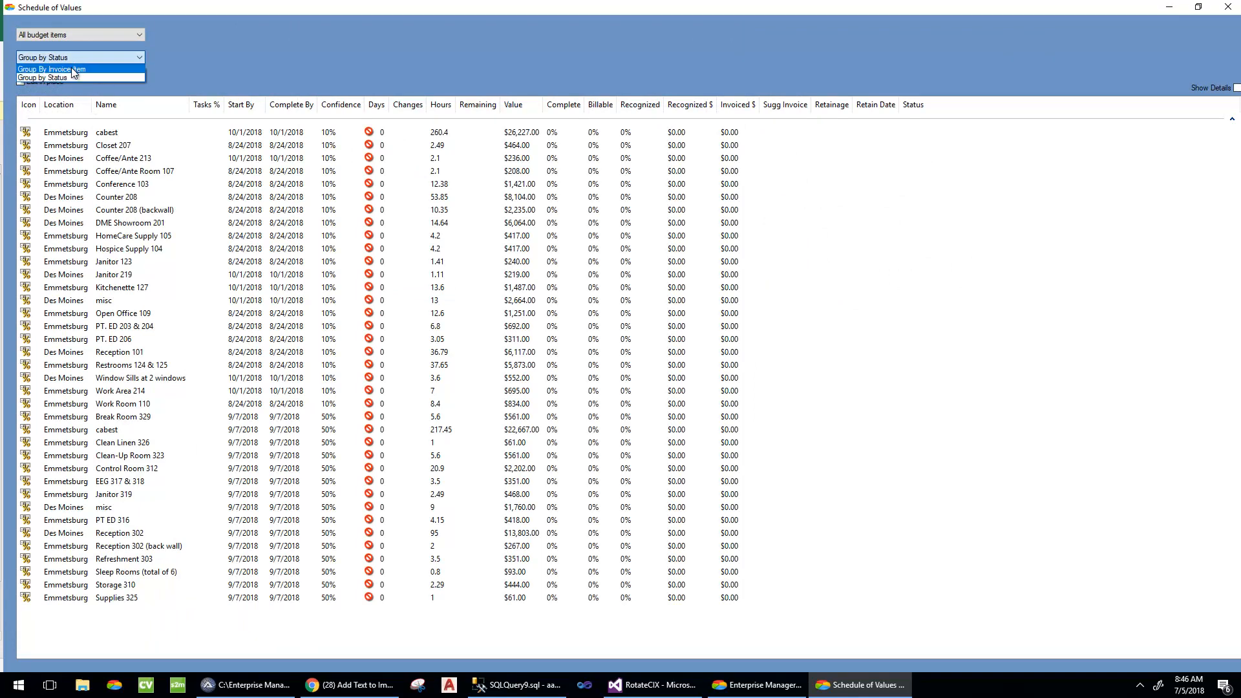
pyautogui.click(73, 69)
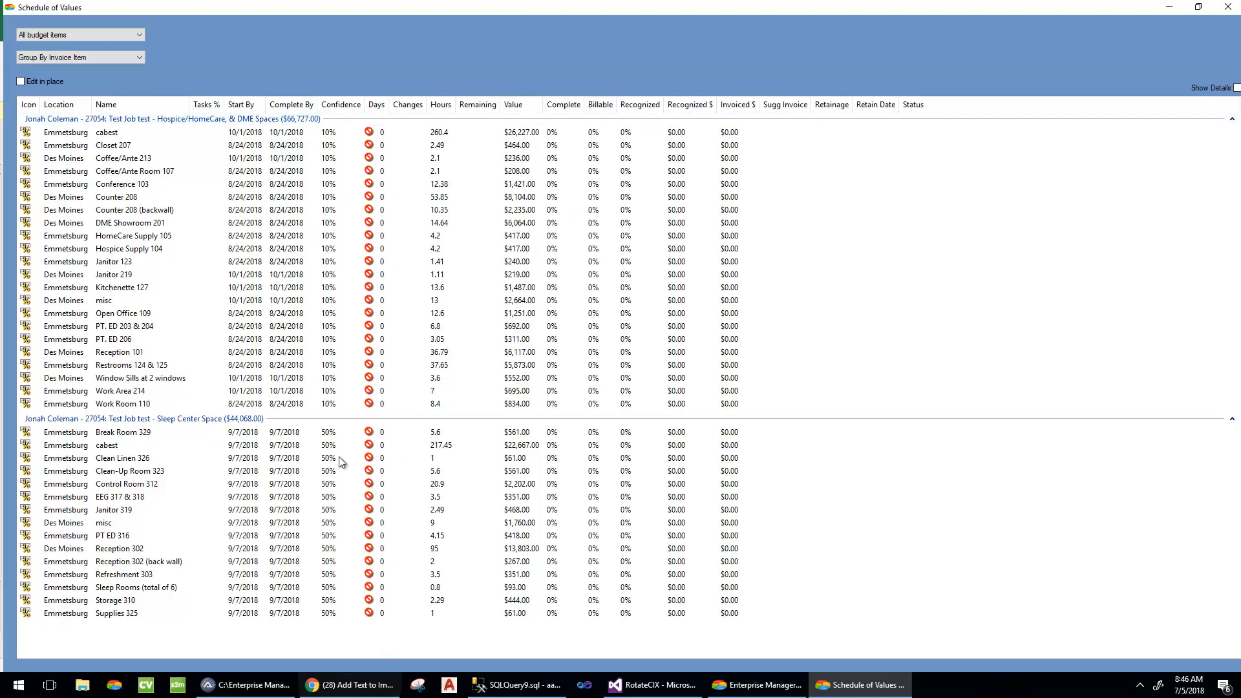
# Step: Set the working days of the Hospice/HomeCare, & DME Spaces cabest budget item to Cabinets - 14 and save it
pyautogui.rightClick(93, 136)
pyautogui.click(129, 145)
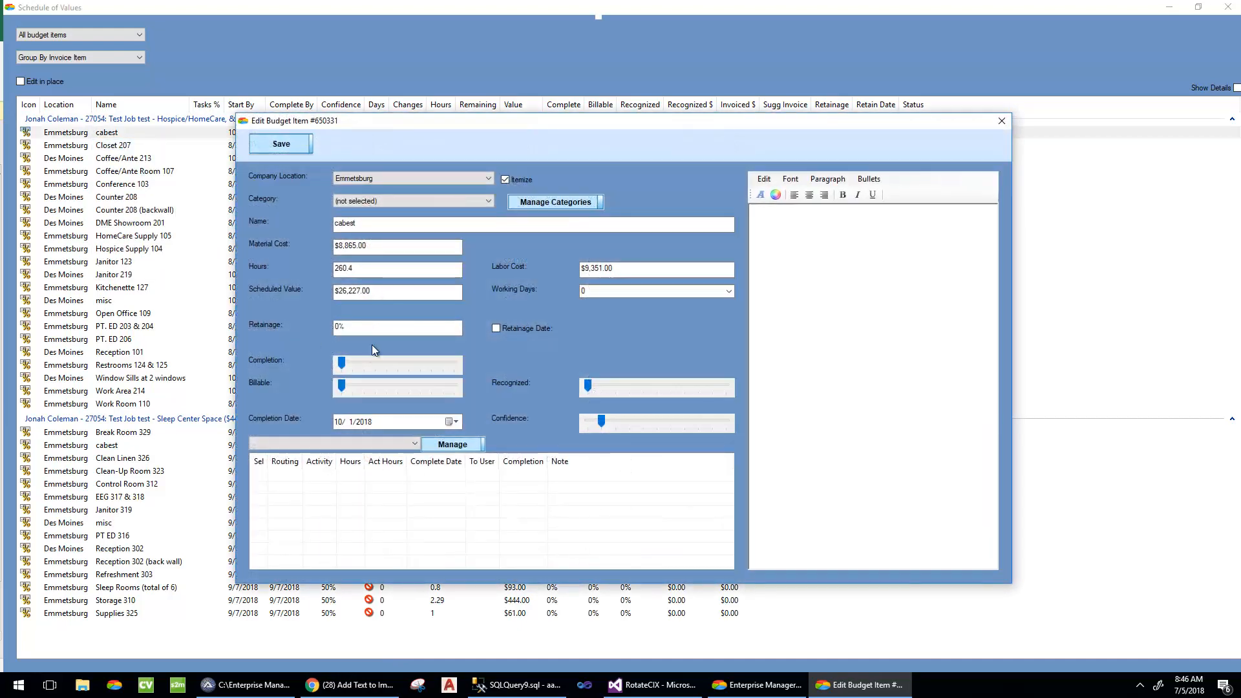
pyautogui.click(726, 291)
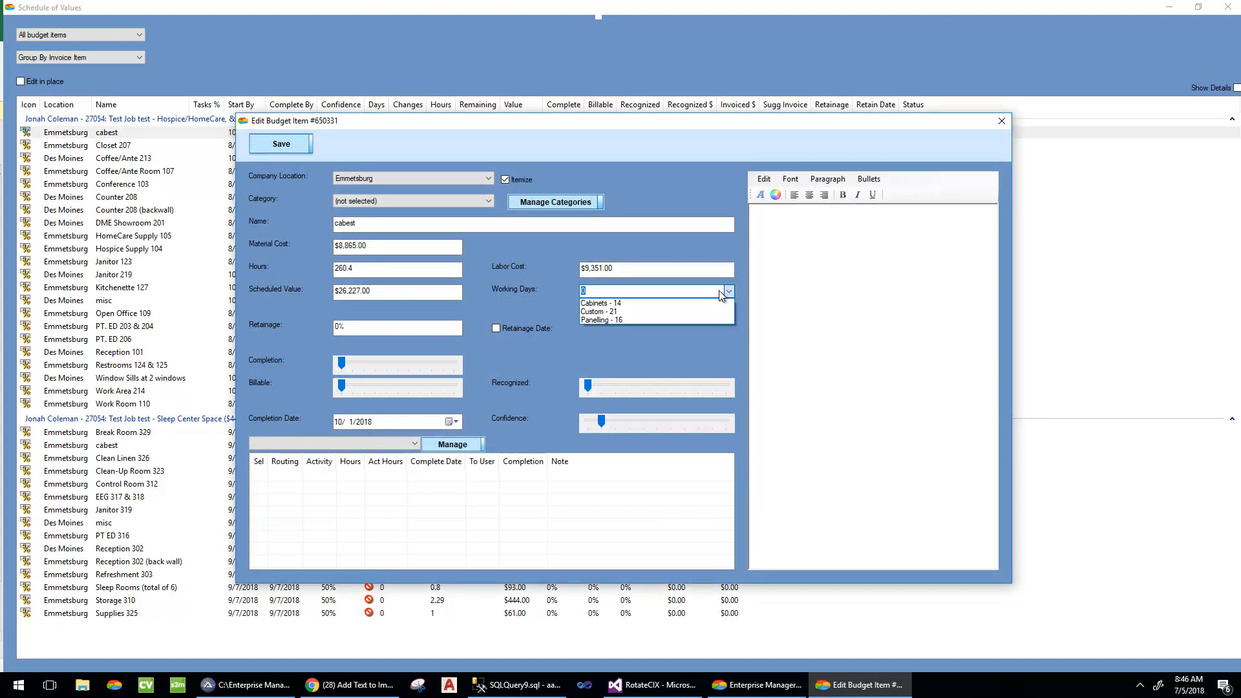
pyautogui.click(634, 304)
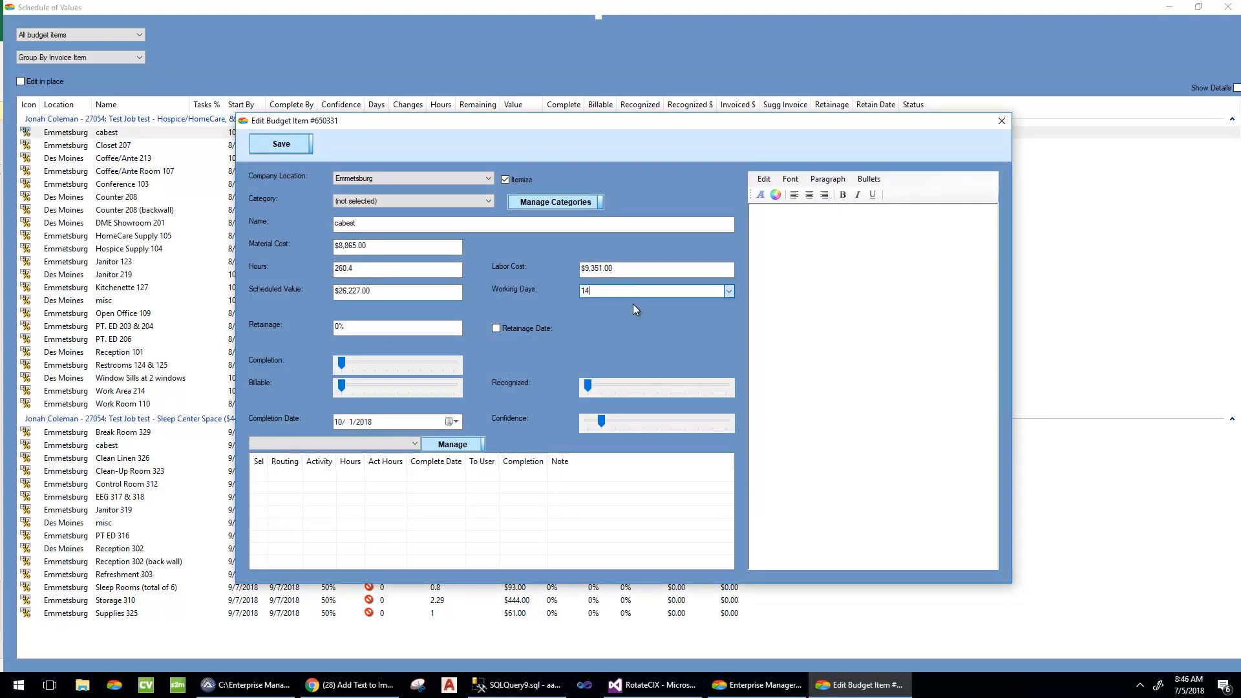
pyautogui.click(730, 292)
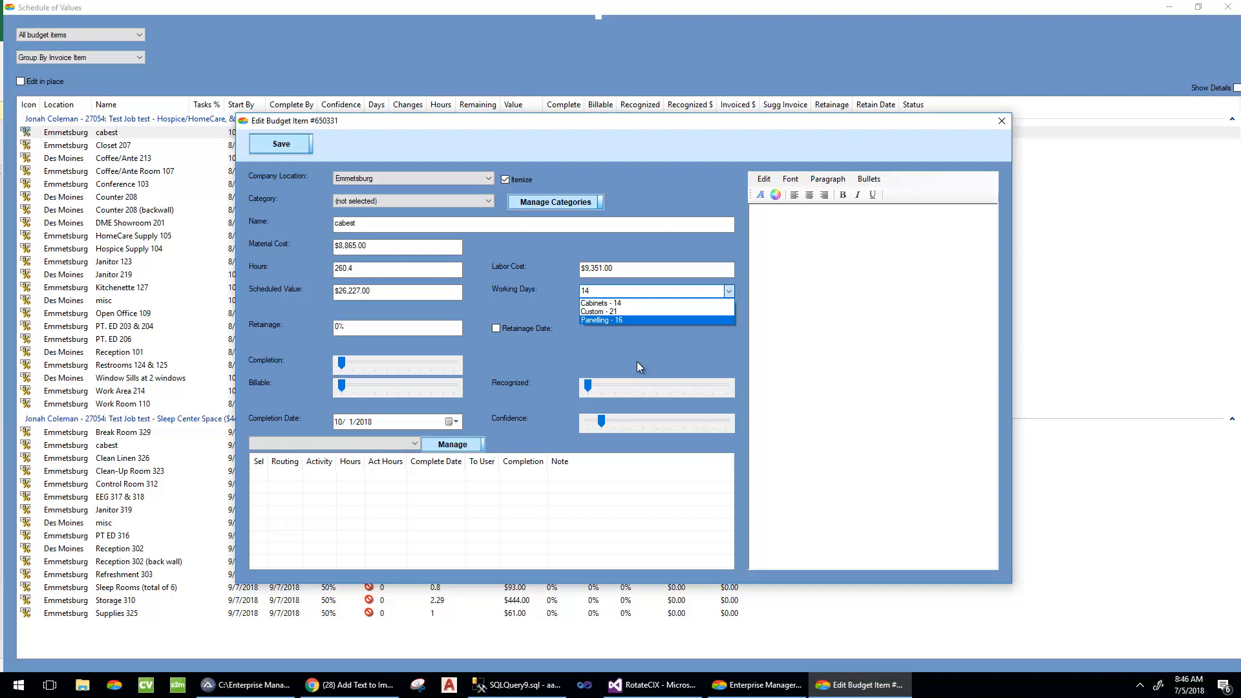
pyautogui.click(617, 304)
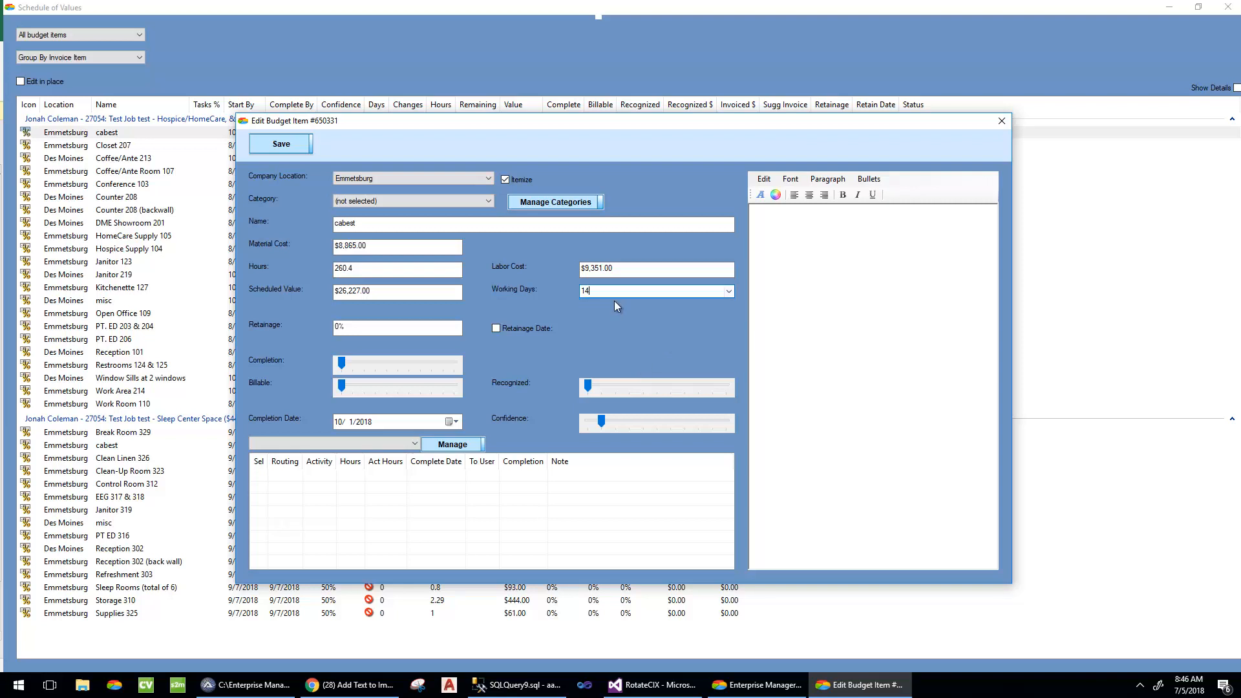
pyautogui.click(275, 145)
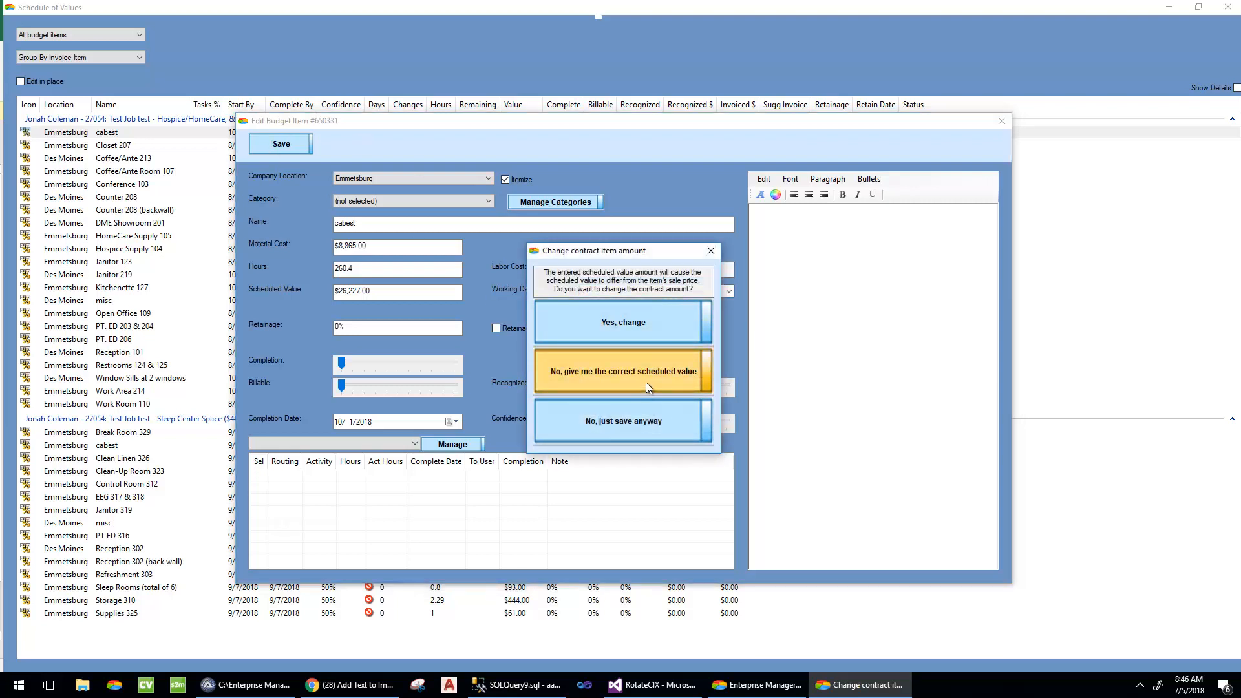
pyautogui.click(711, 250)
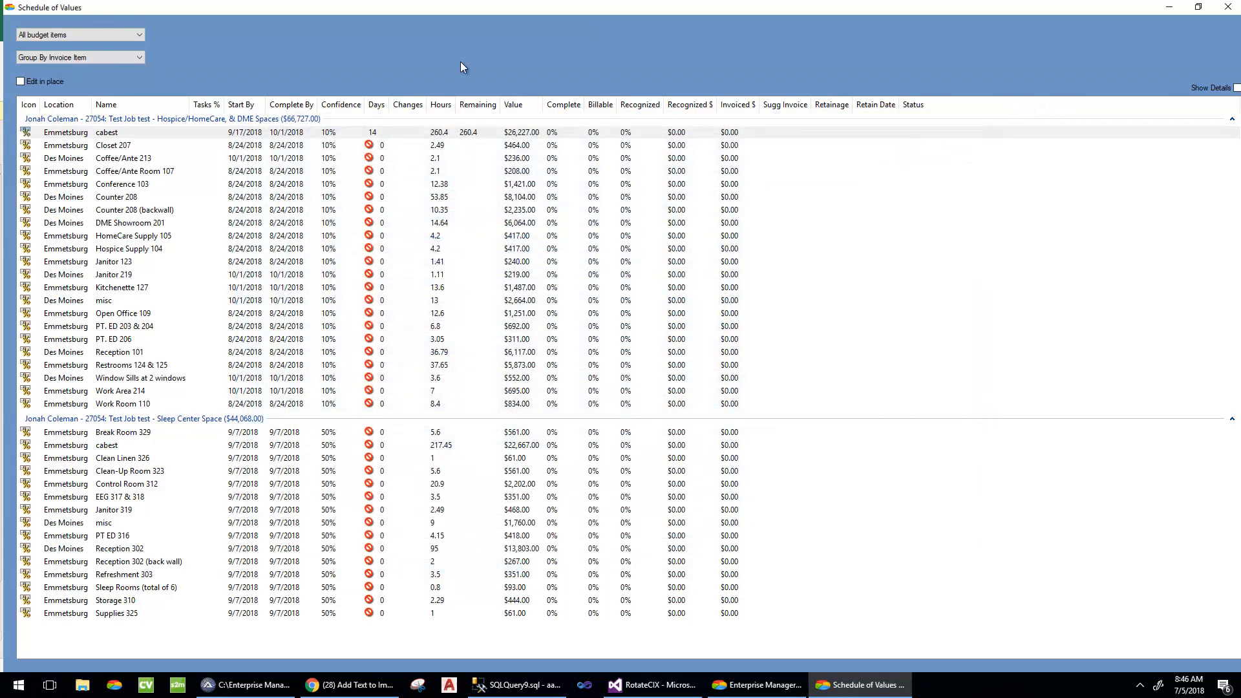
# Step: Change the work days of the budget items from Closet 207 through Janitor 219 to 17
pyautogui.click(26, 146)
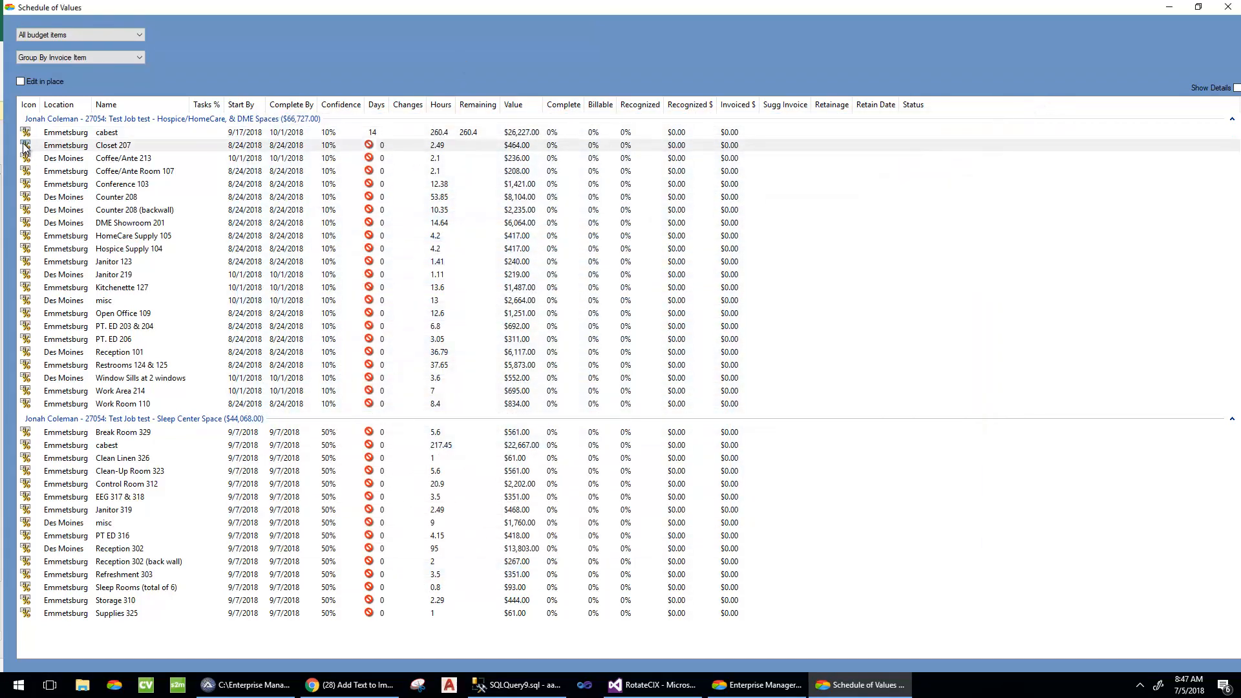
pyautogui.keyDown('shift'); pyautogui.click(23, 279); pyautogui.keyUp('shift')
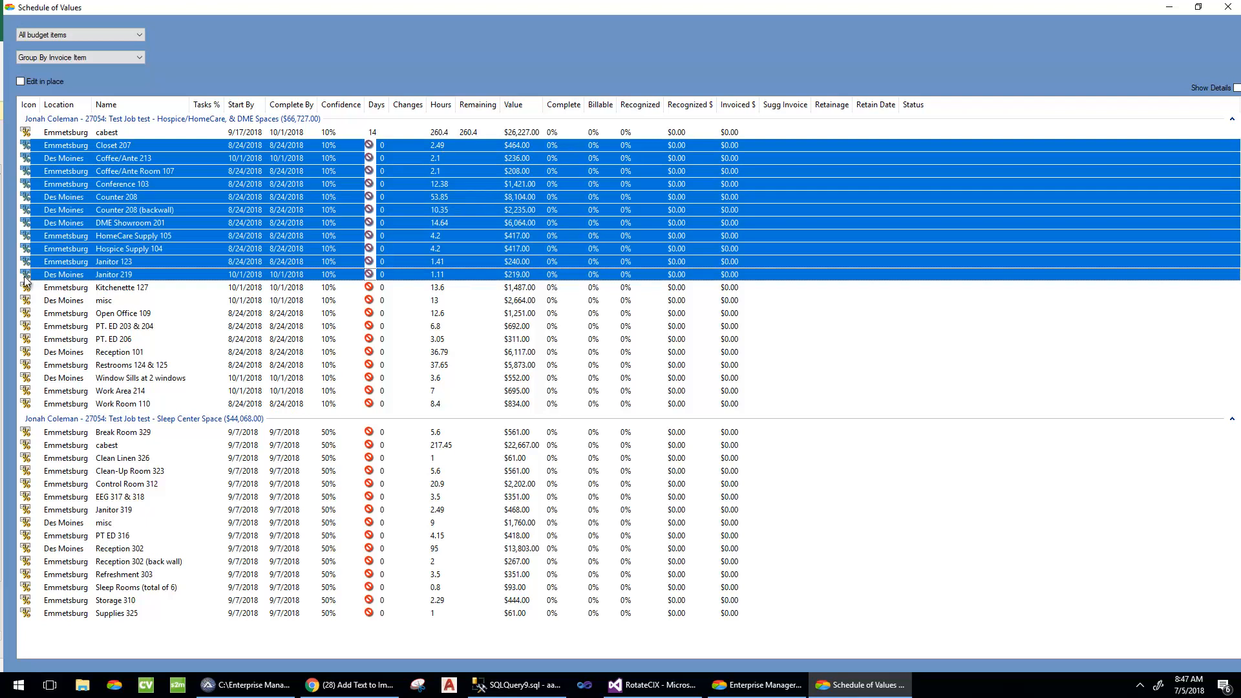
pyautogui.rightClick(25, 280)
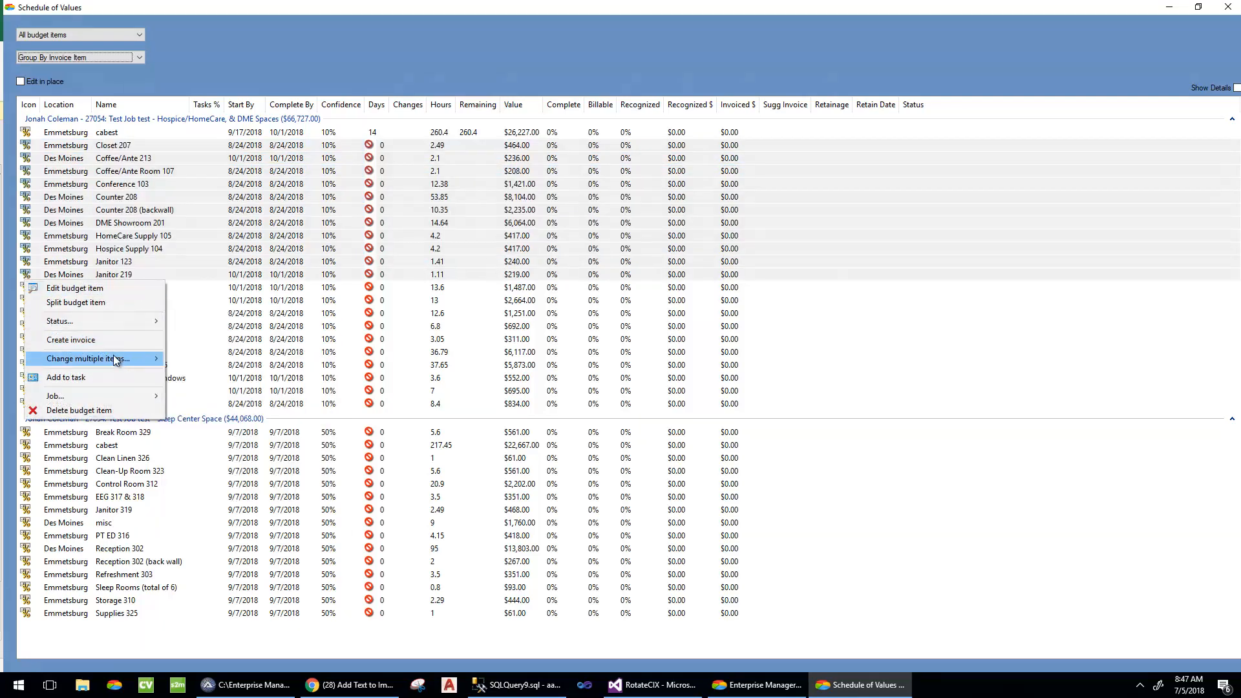
pyautogui.moveTo(114, 357)
pyautogui.click(268, 408)
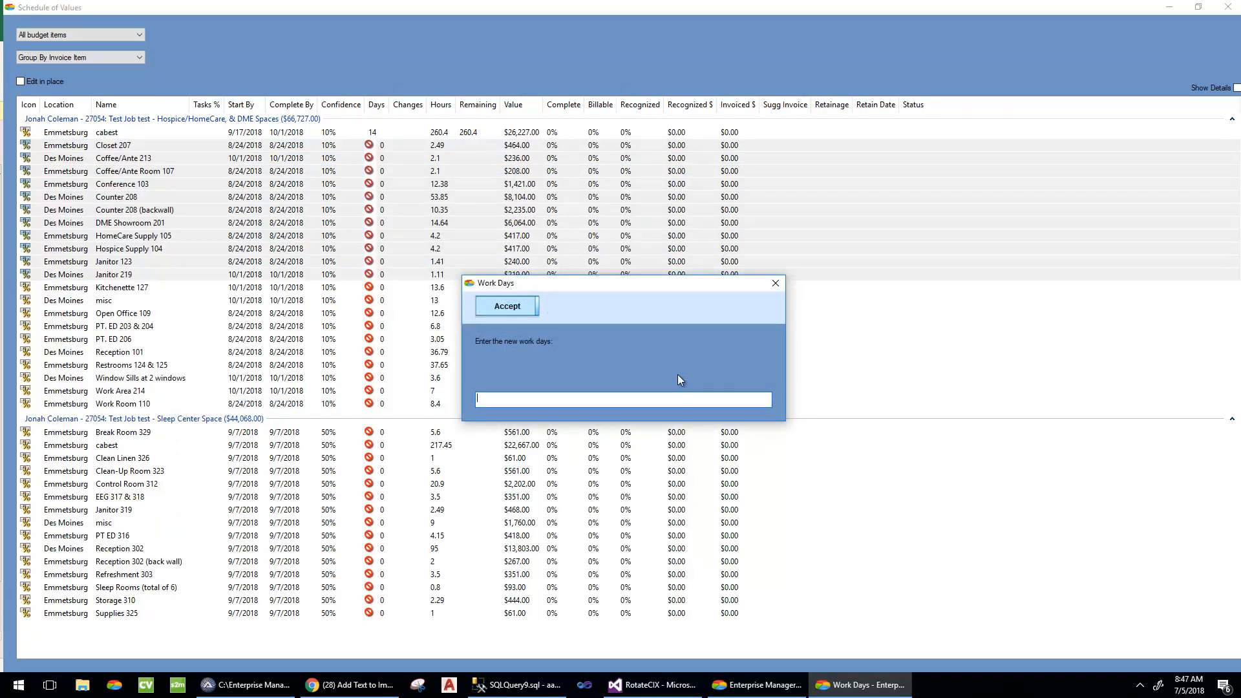
pyautogui.write('10')
pyautogui.press('Return')
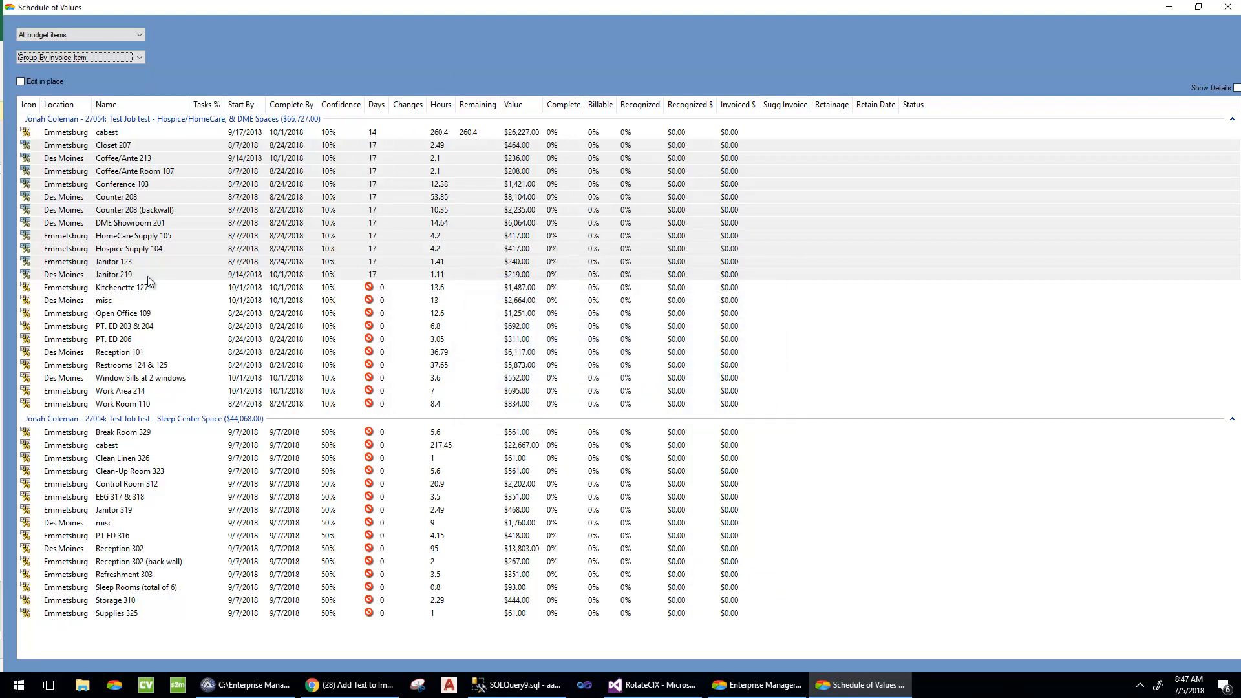
# Step: Change the work days of the budget items from Kitchenette 127 through Work Room 110 to 21
pyautogui.click(29, 290)
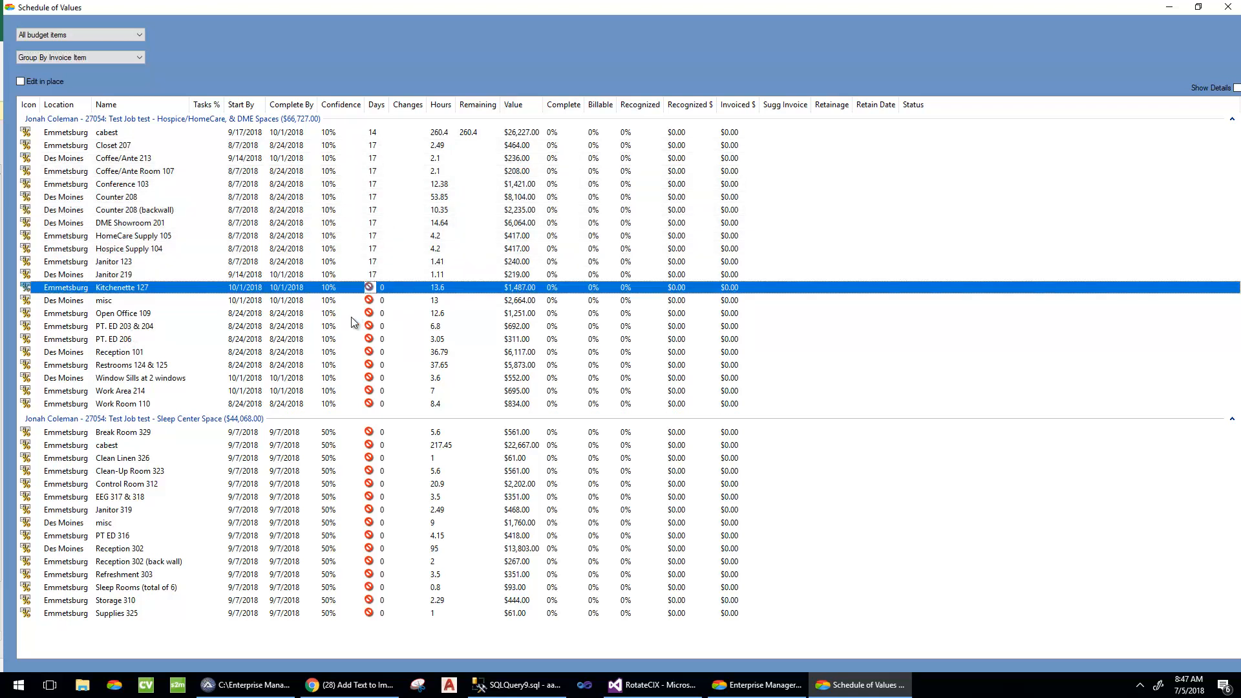
pyautogui.keyDown('shift'); pyautogui.click(29, 406); pyautogui.keyUp('shift')
pyautogui.rightClick(29, 405)
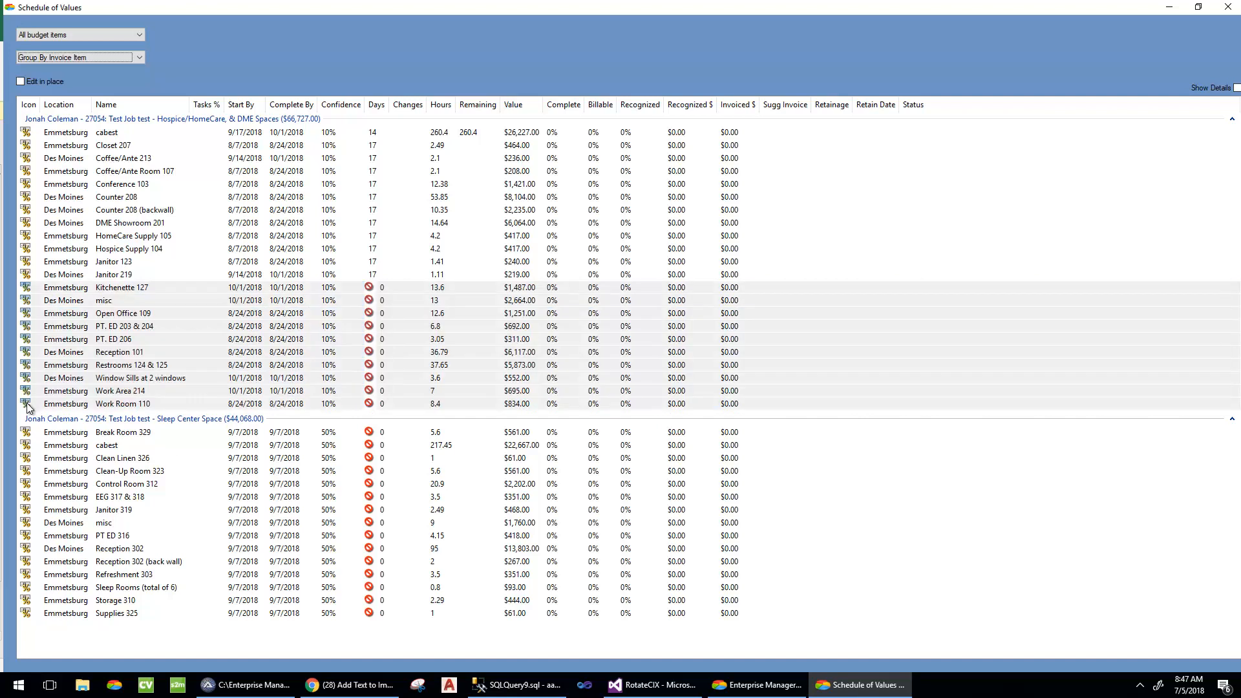
pyautogui.moveTo(155, 488)
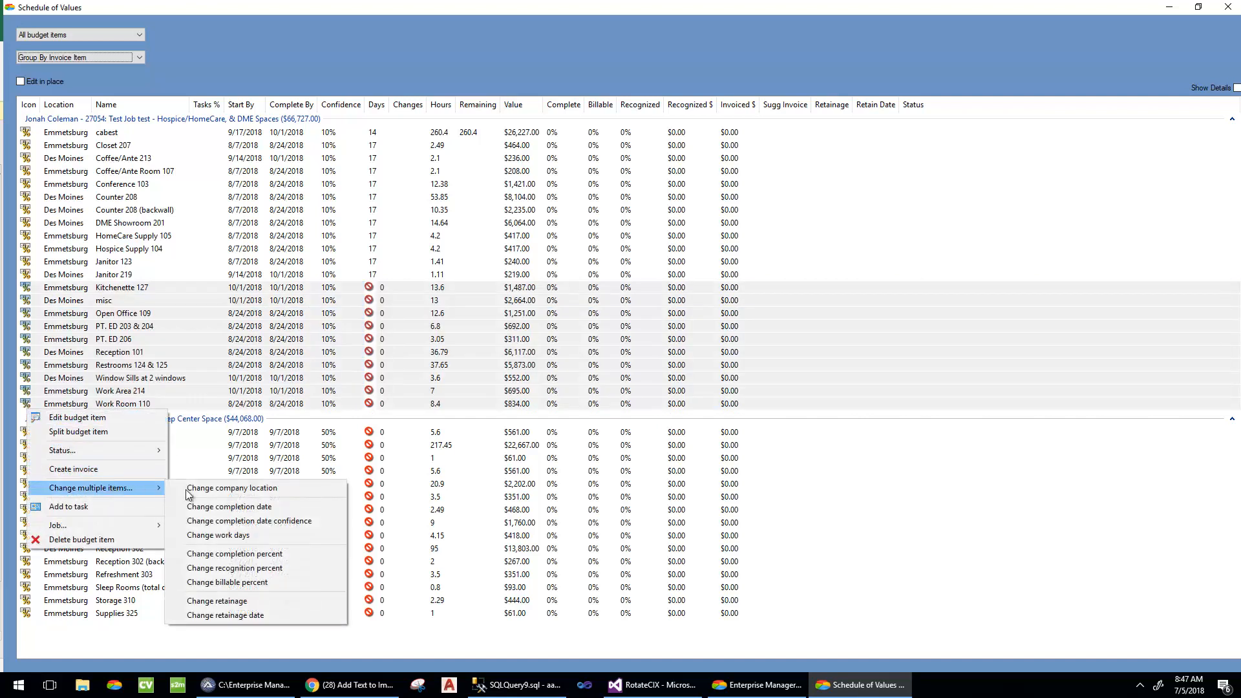
pyautogui.click(220, 535)
pyautogui.write('21')
pyautogui.press('Return')
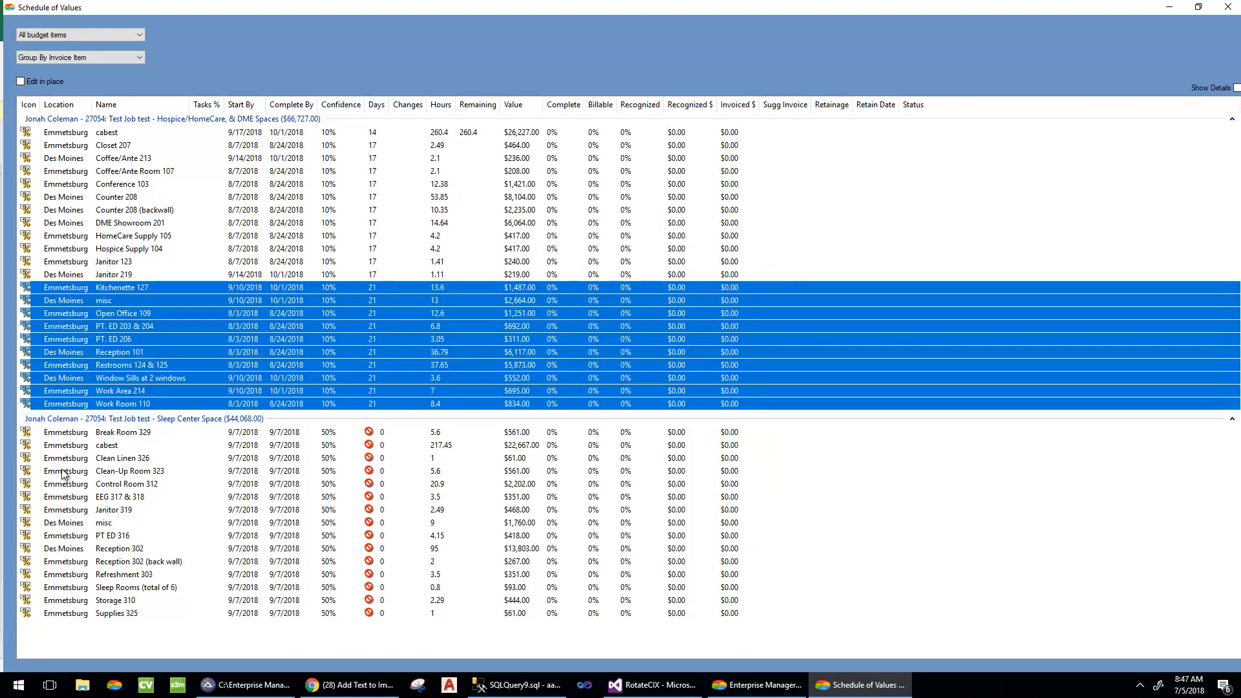
# Step: Change the work days of all Sleep Center Space budget items to 15
pyautogui.click(74, 420)
pyautogui.rightClick(50, 453)
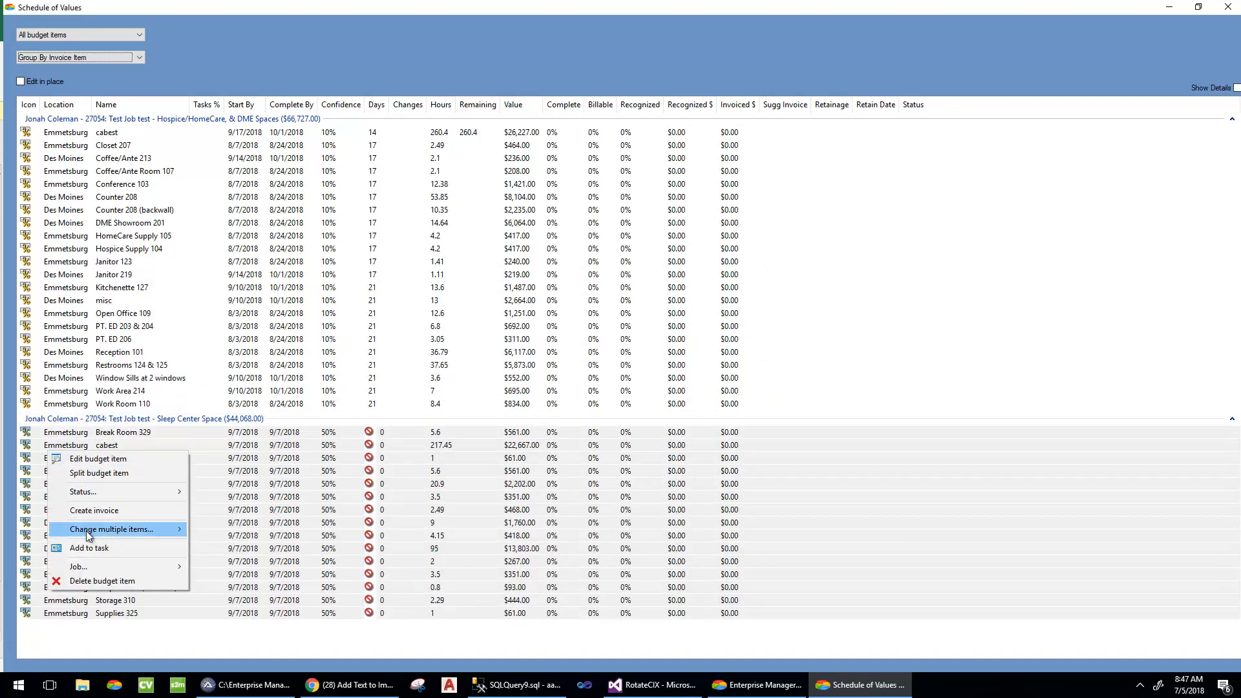
pyautogui.moveTo(141, 528)
pyautogui.click(291, 577)
pyautogui.write('15')
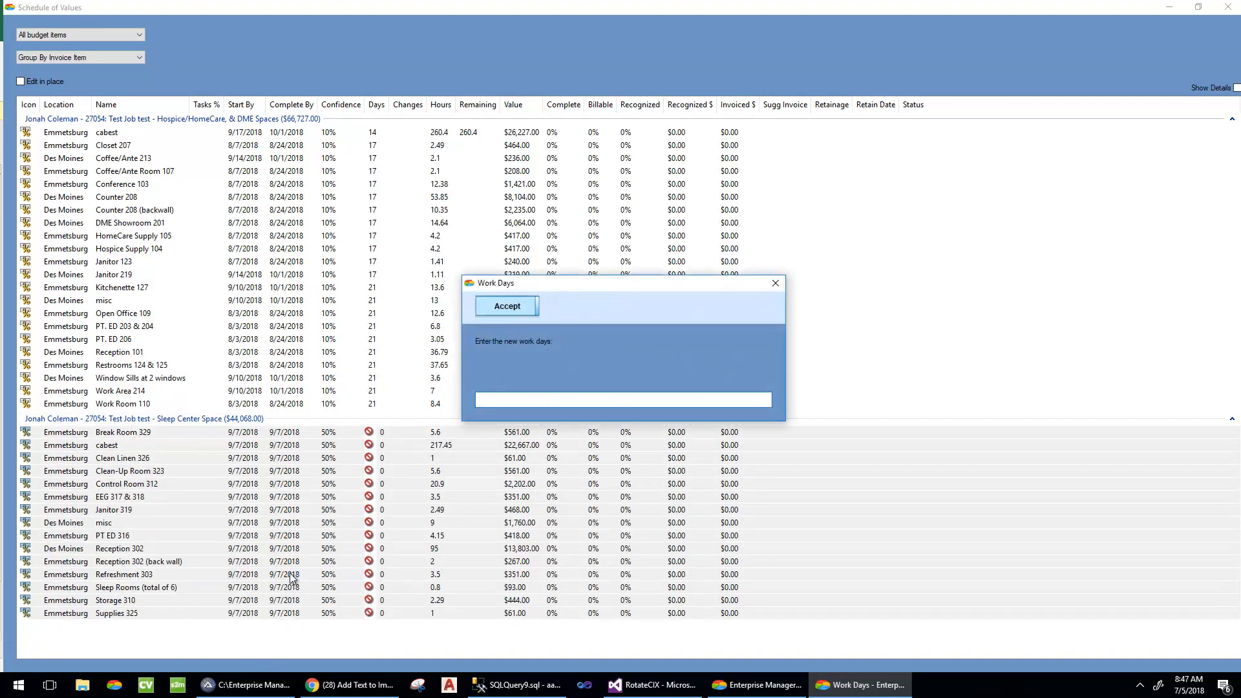
pyautogui.press('Return')
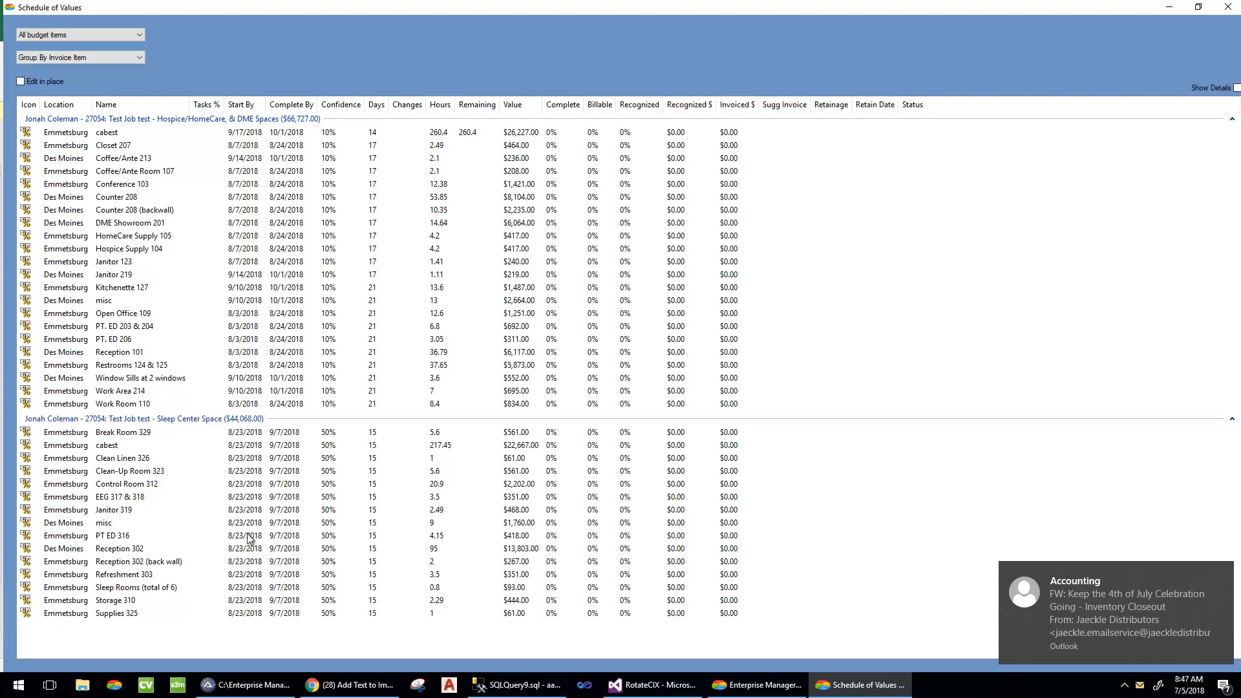
# Step: Group the schedule of values by status and set all budget items to the DRAFTING status
pyautogui.moveTo(280, 676)
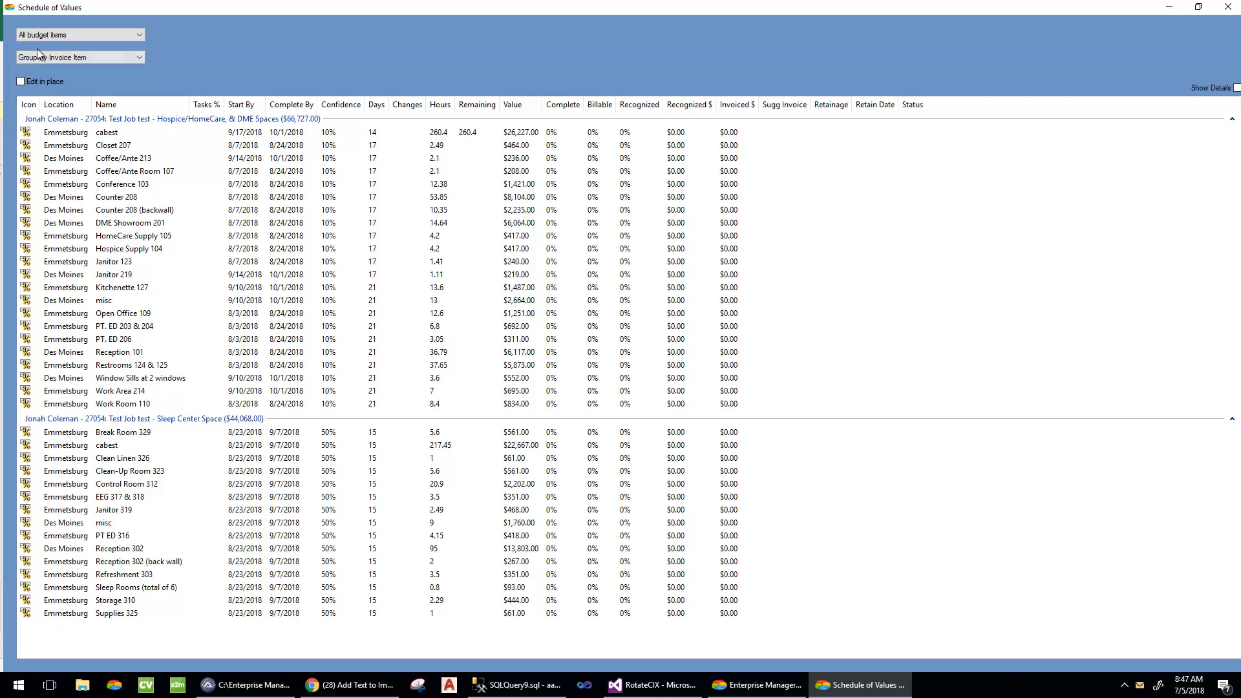
pyautogui.click(64, 58)
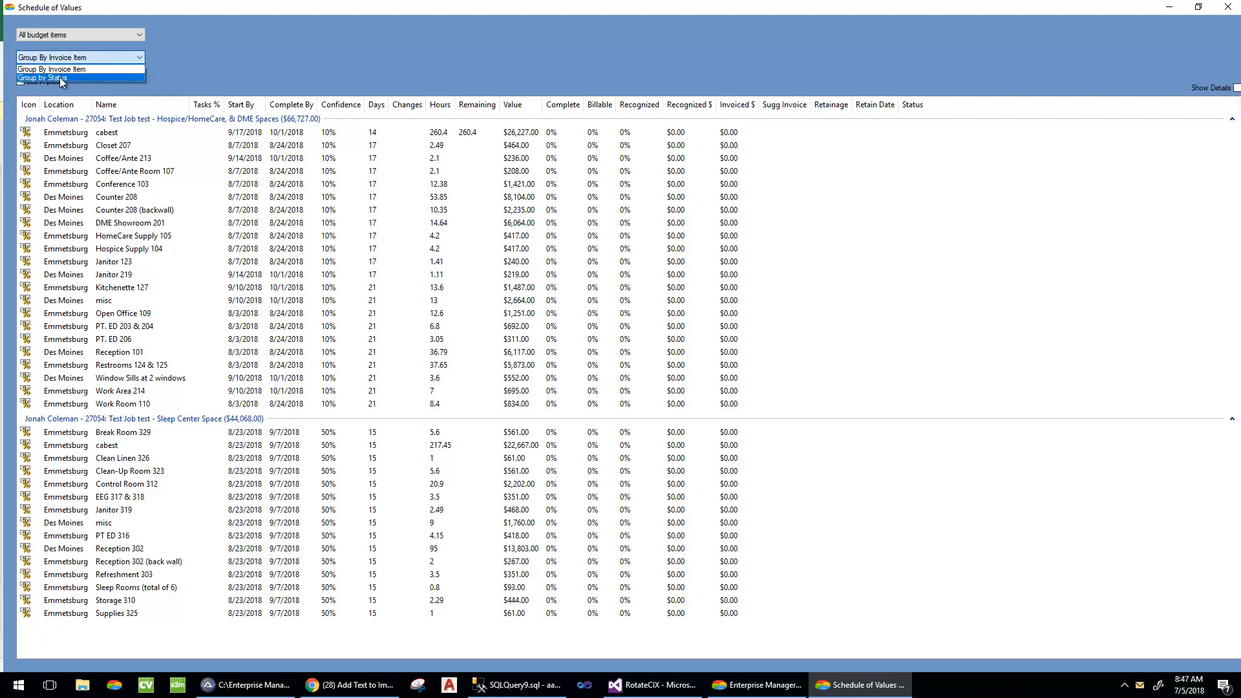
pyautogui.click(59, 75)
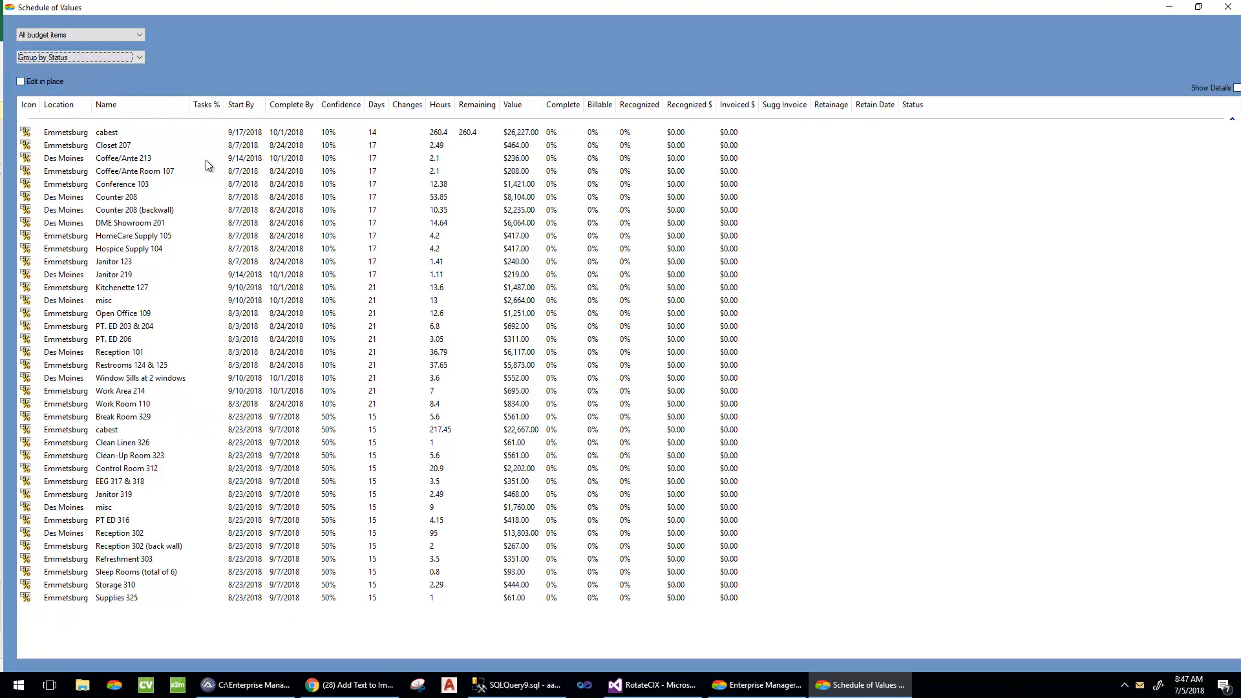
pyautogui.click(48, 120)
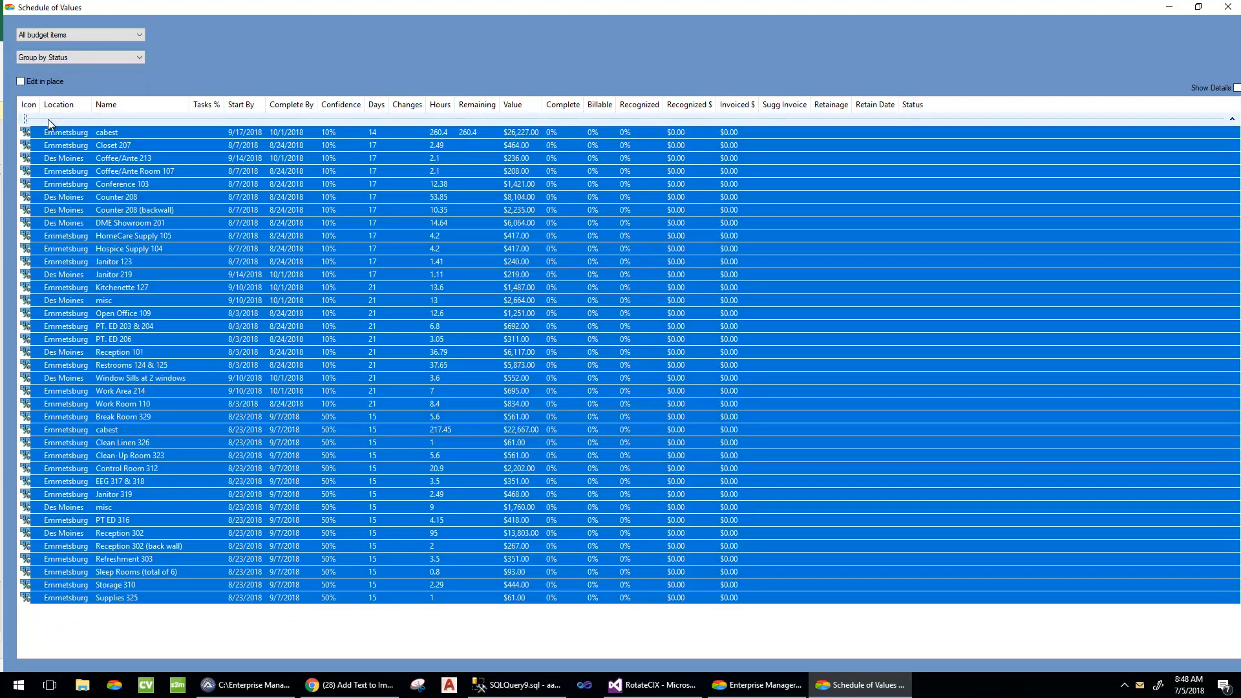
pyautogui.rightClick(204, 212)
pyautogui.moveTo(252, 258)
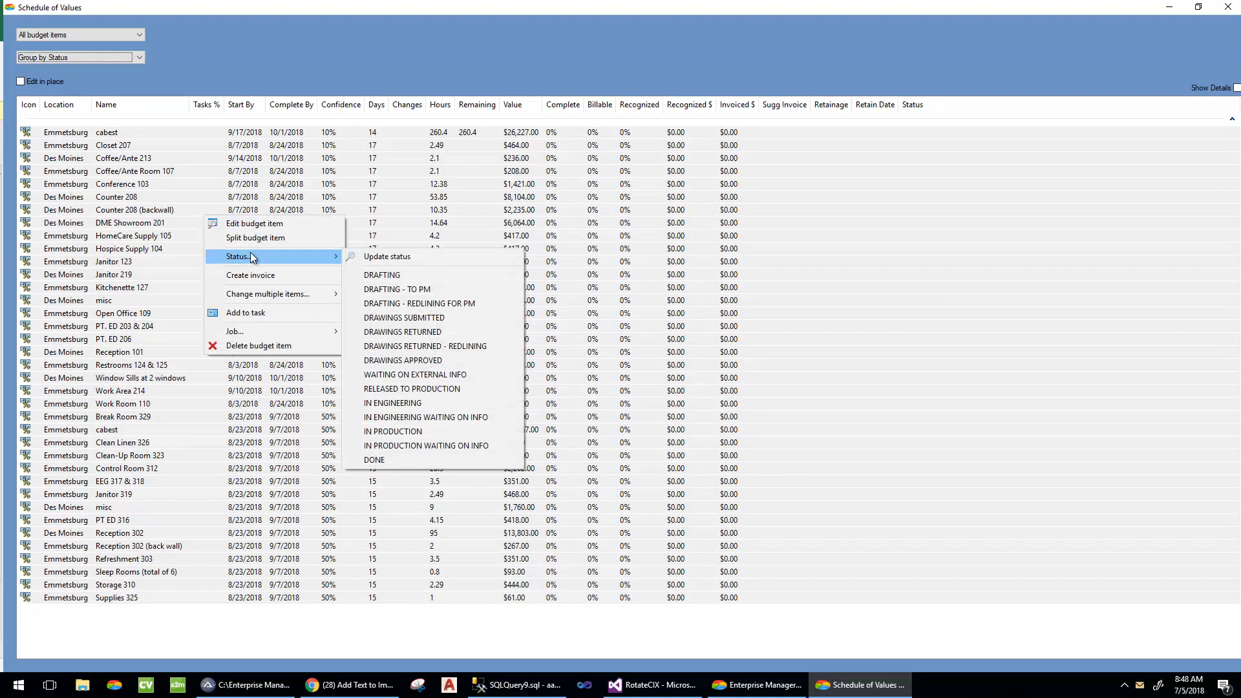
pyautogui.click(470, 276)
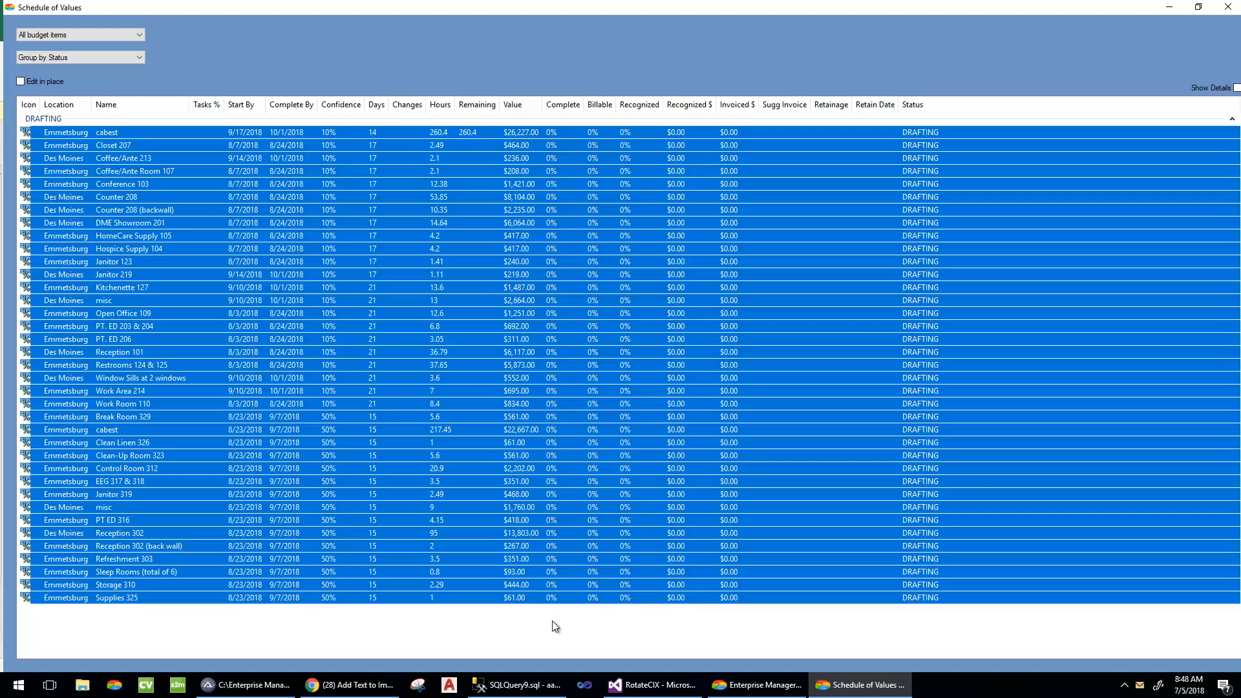
pyautogui.click(552, 620)
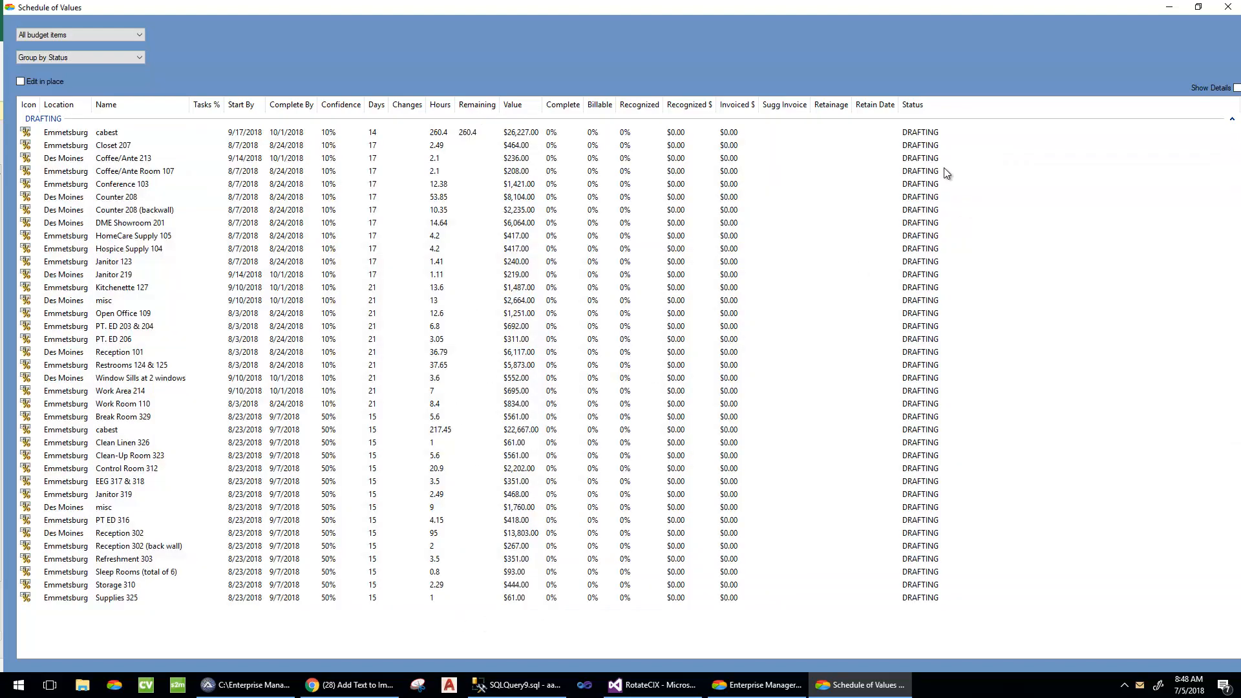
pyautogui.click(78, 119)
pyautogui.rightClick(112, 163)
pyautogui.moveTo(172, 204)
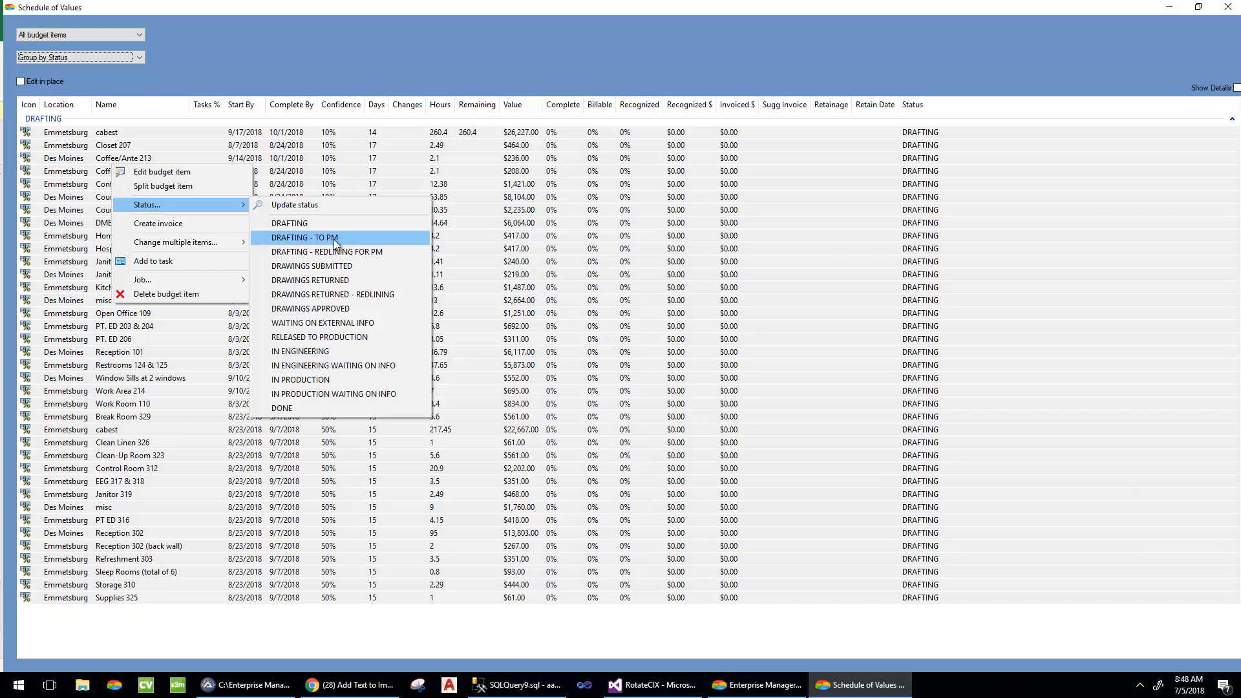
pyautogui.click(362, 639)
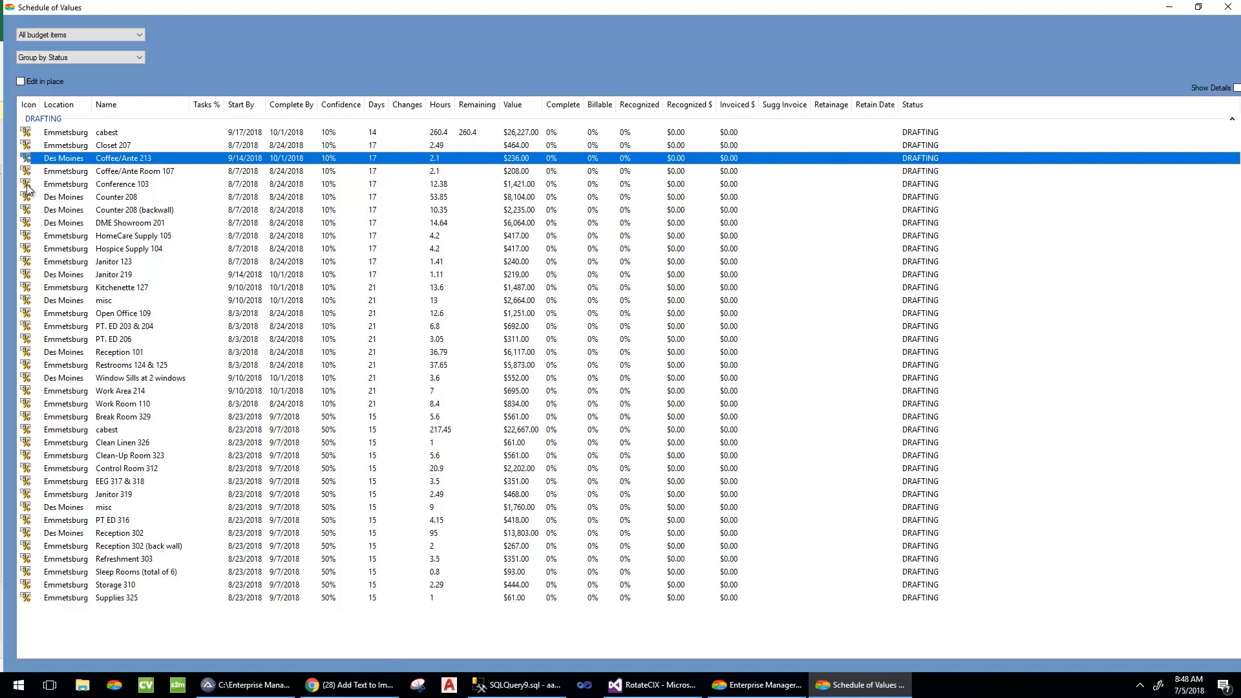
pyautogui.click(32, 135)
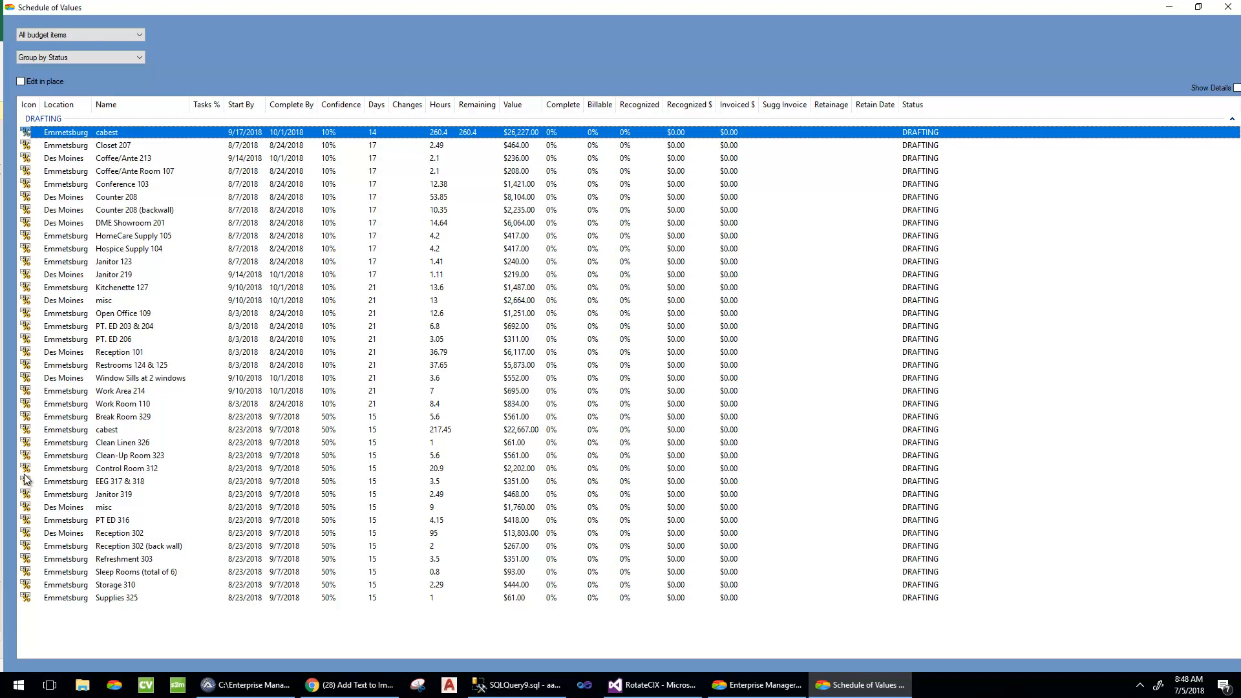
# Step: Group the schedule by invoice item again and set all Sleep Center Space budget items to DRAWINGS SUBMITTED
pyautogui.click(78, 57)
pyautogui.click(59, 76)
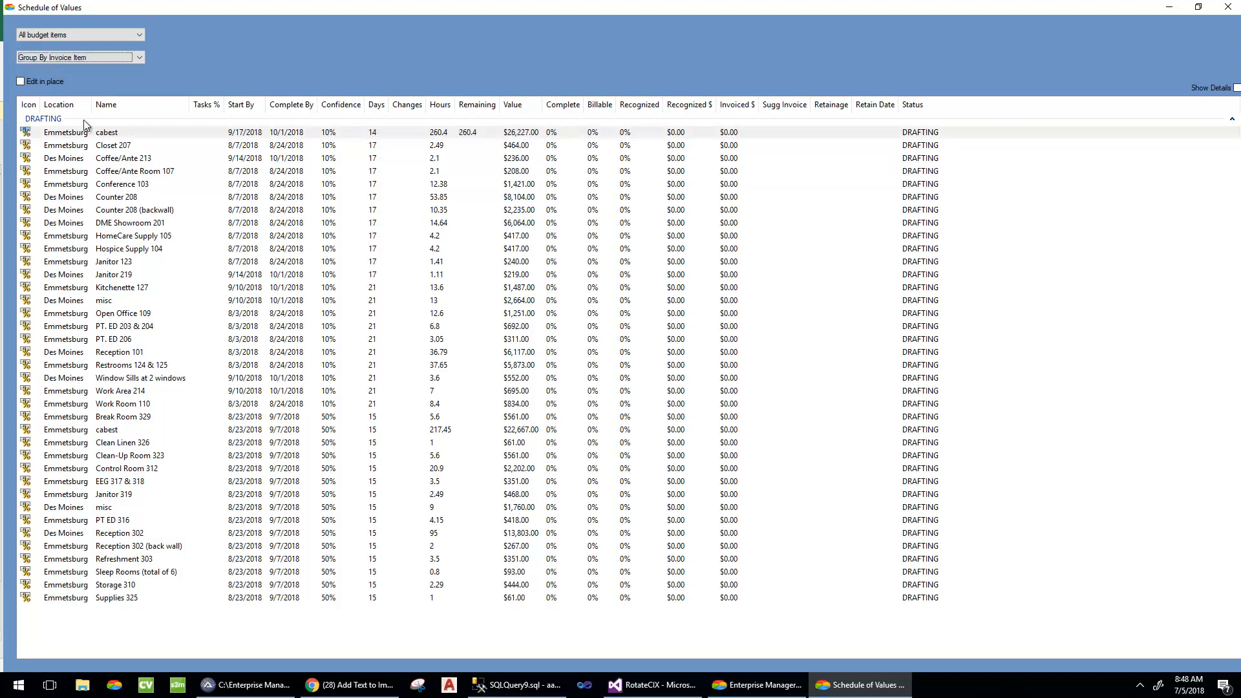
pyautogui.click(144, 419)
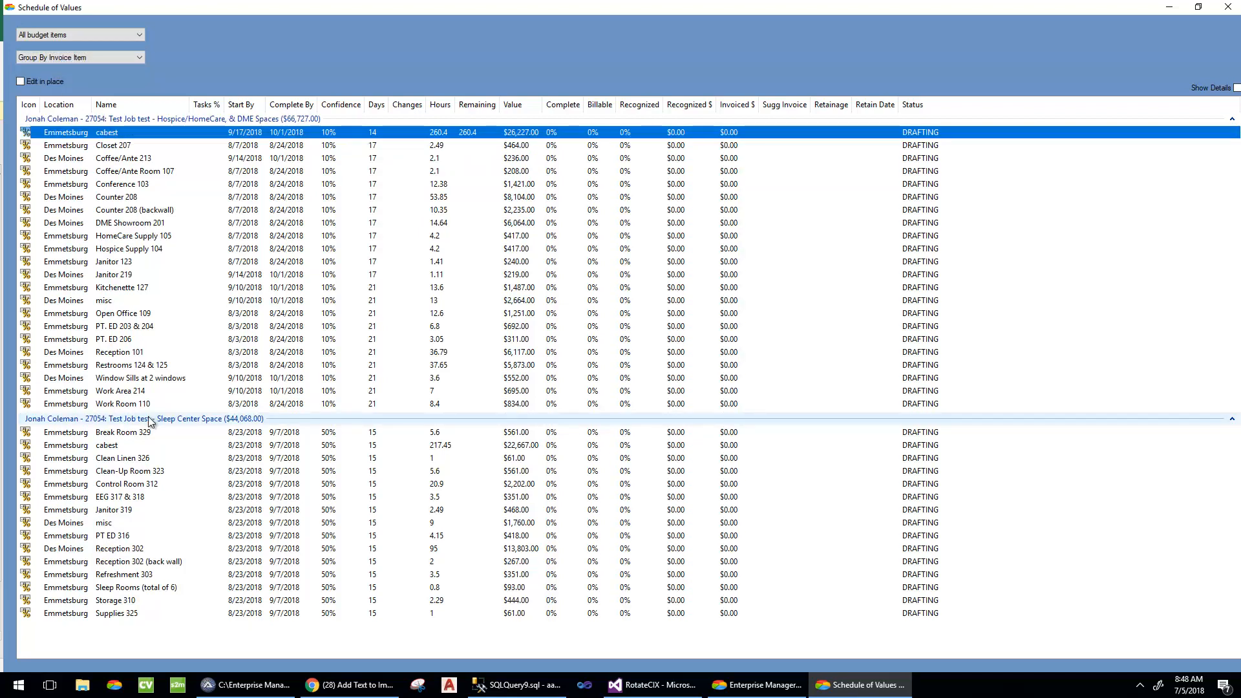
pyautogui.rightClick(218, 458)
pyautogui.moveTo(293, 503)
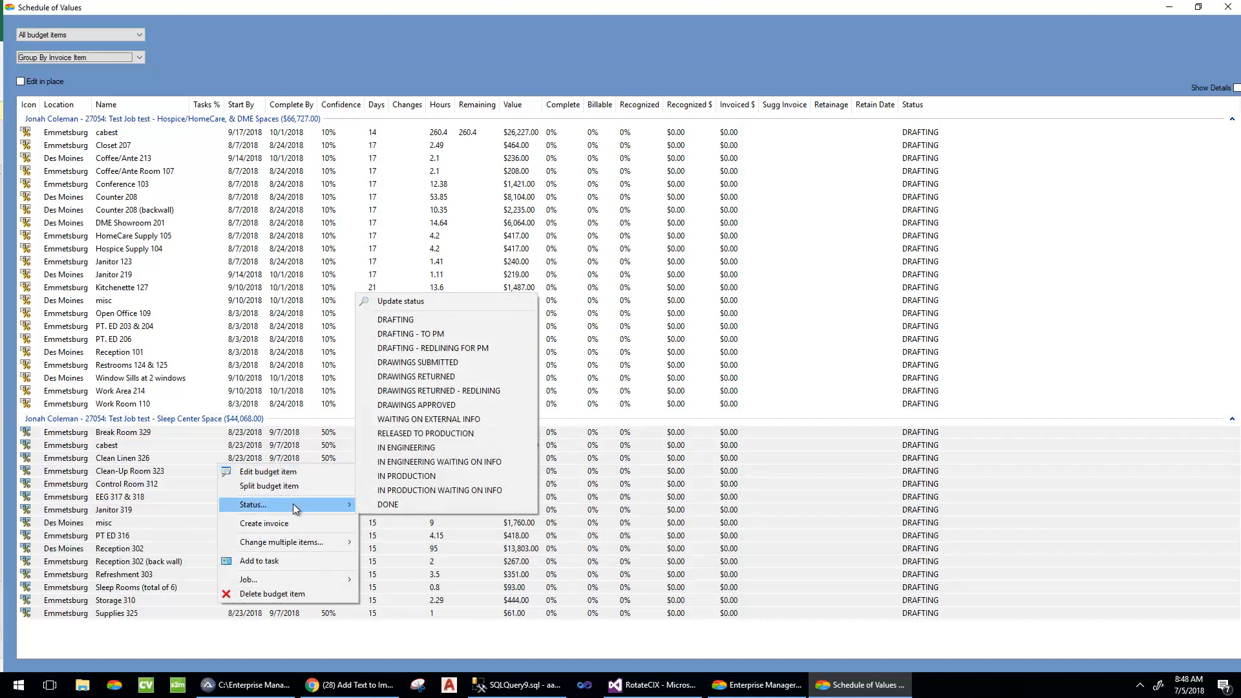
pyautogui.click(454, 361)
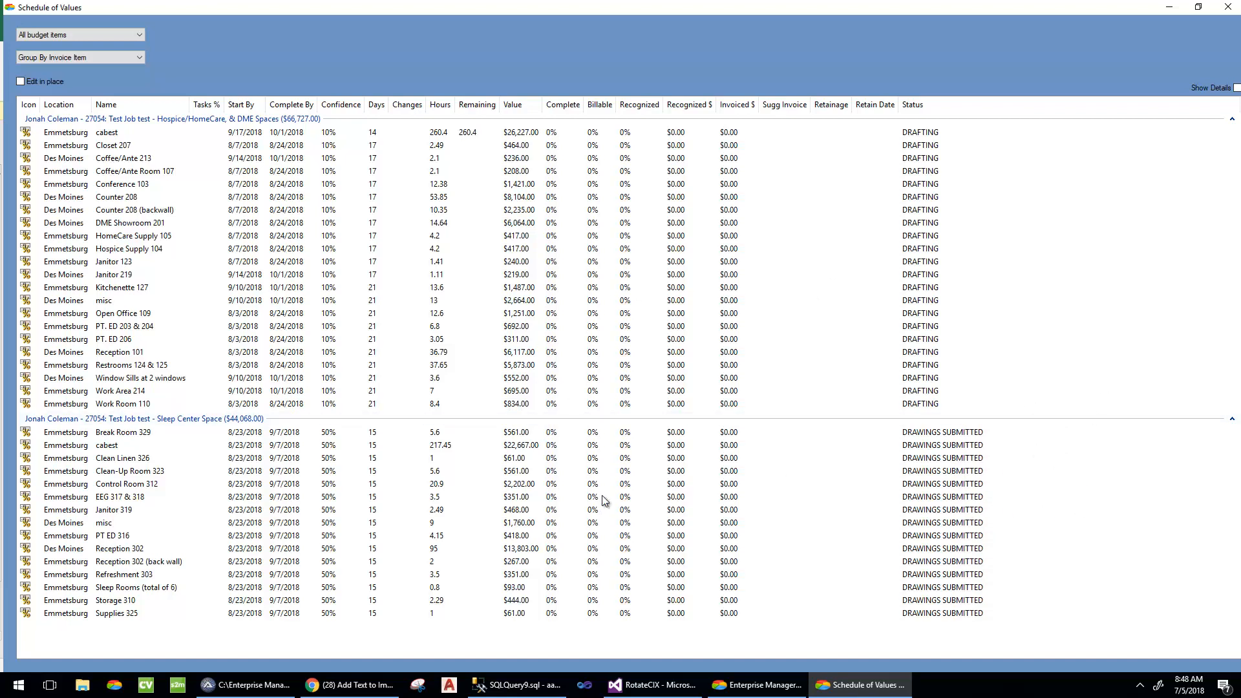
# Step: Set the Sleep Center Space budget items from Break Room 329 through PT ED 316 to the DRAWINGS APPROVED status
pyautogui.click(25, 439)
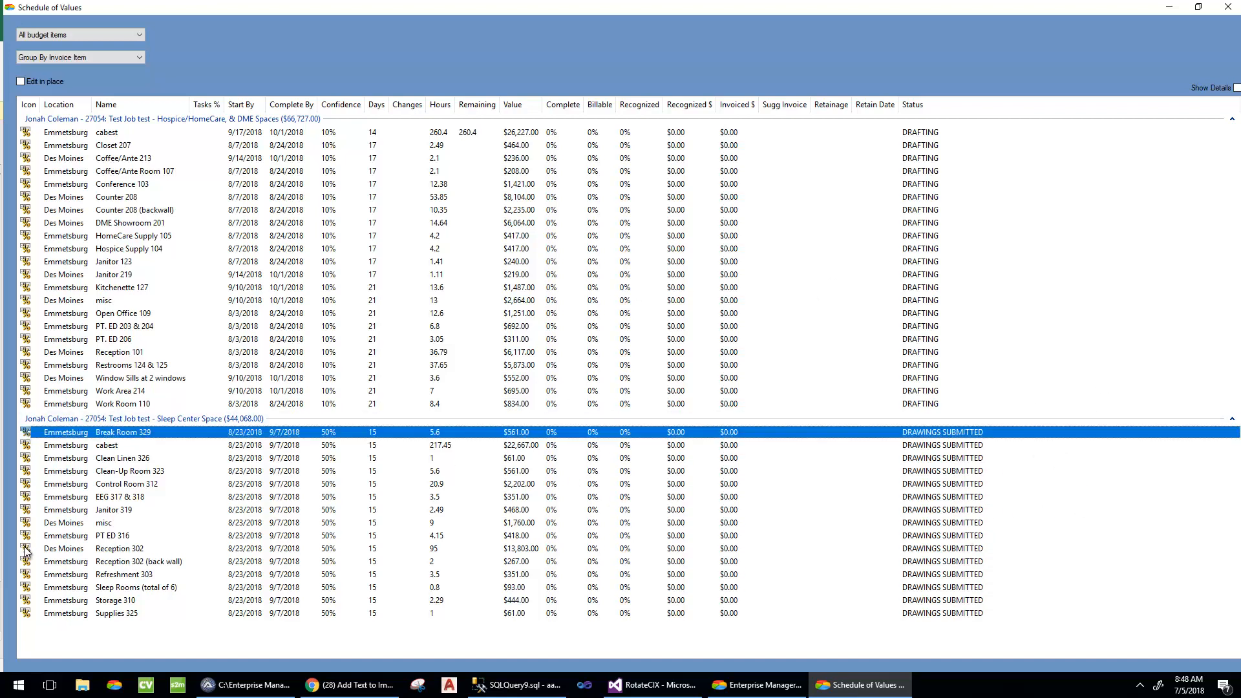
pyautogui.keyDown('shift'); pyautogui.click(24, 538); pyautogui.keyUp('shift')
pyautogui.rightClick(24, 540)
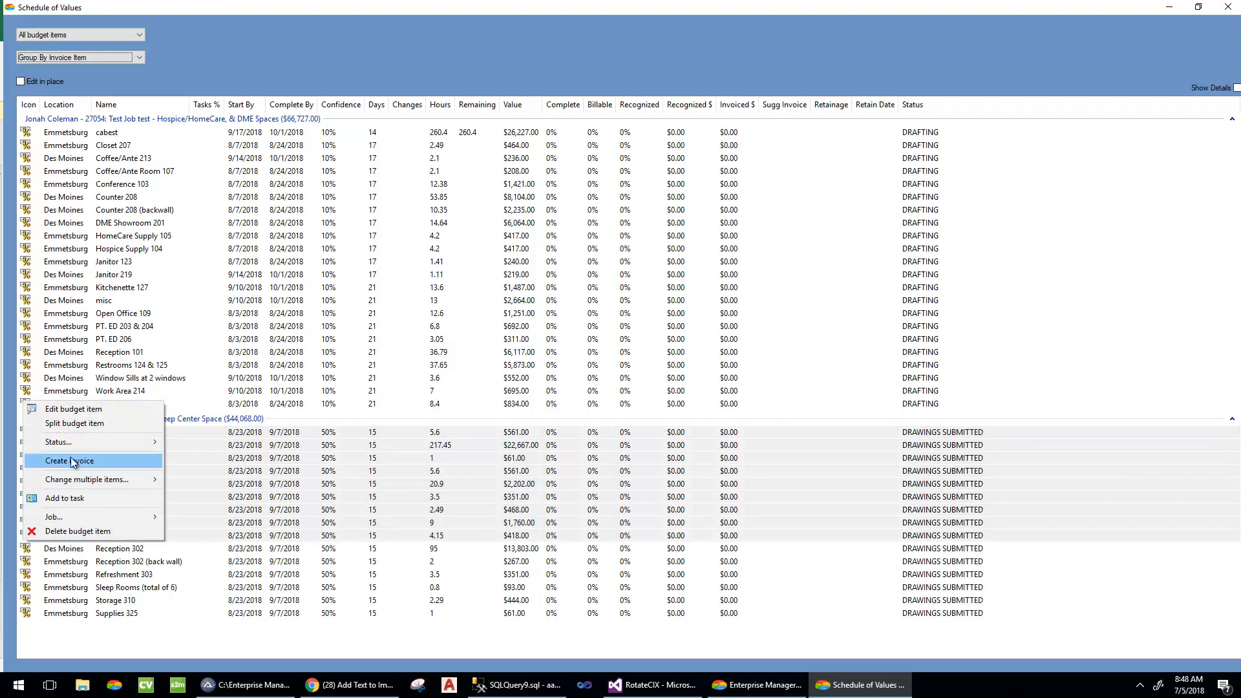
pyautogui.moveTo(74, 440)
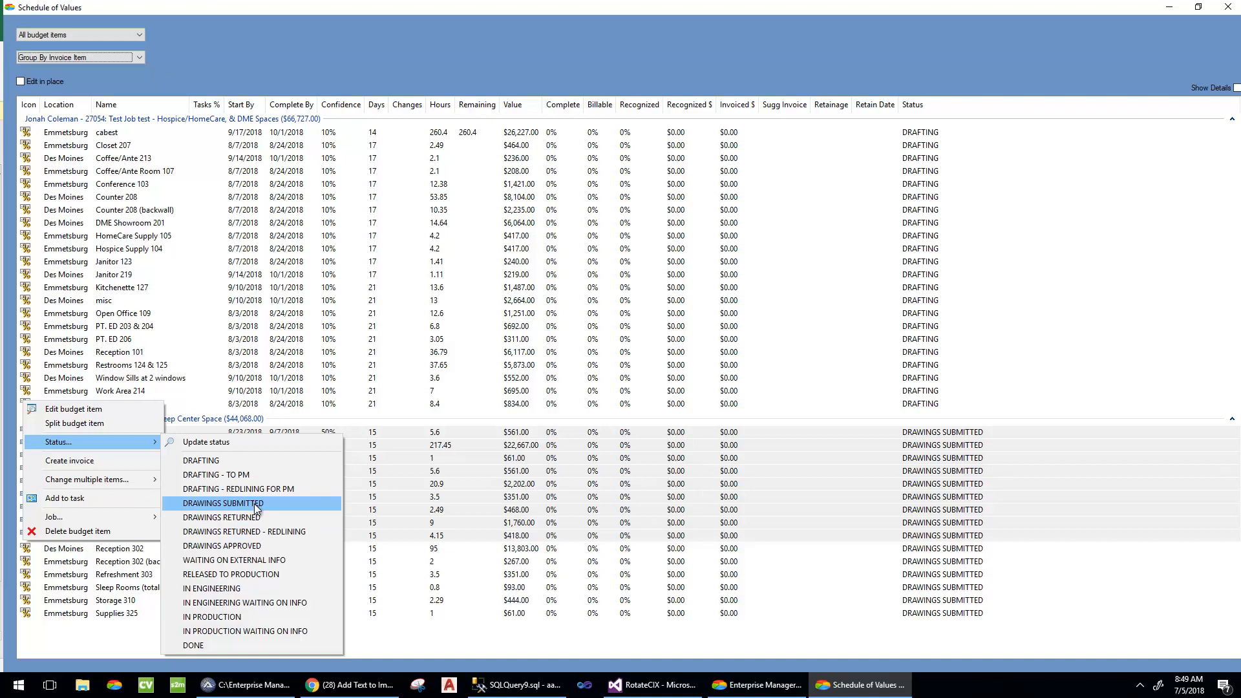
pyautogui.click(276, 546)
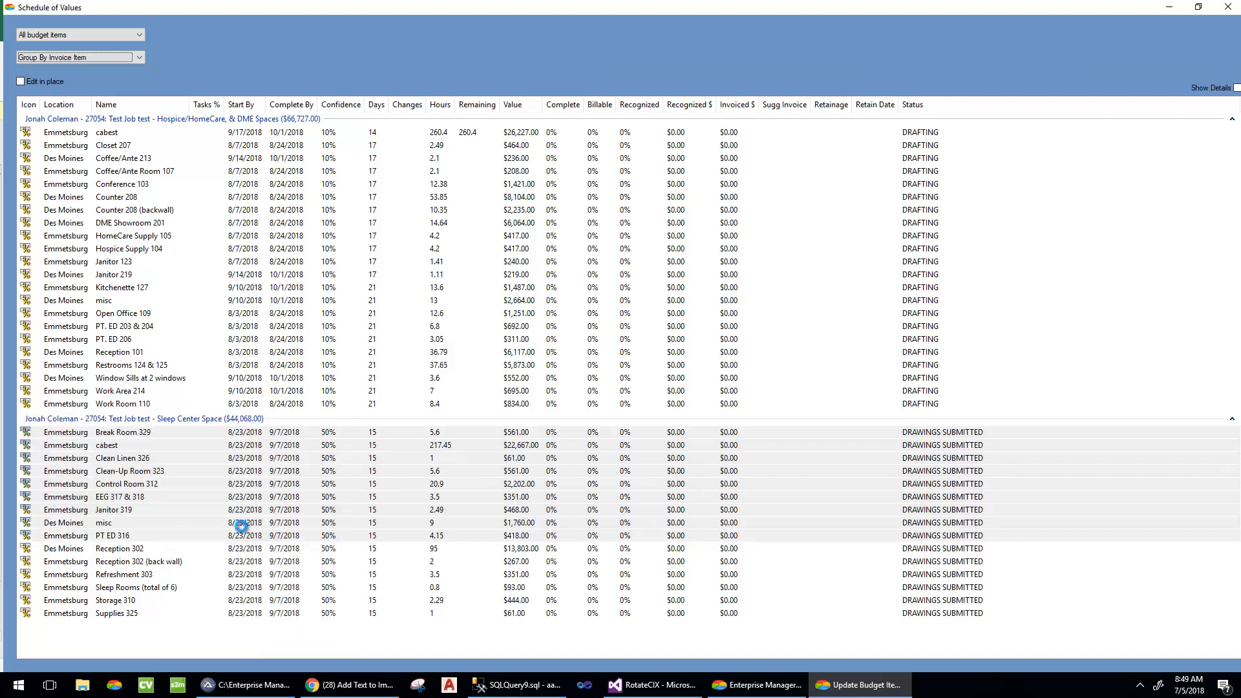
# Step: Set the budget items from Reception 302 through Supplies 325 to the DRAWINGS RETURNED - REDLINING status
pyautogui.click(30, 551)
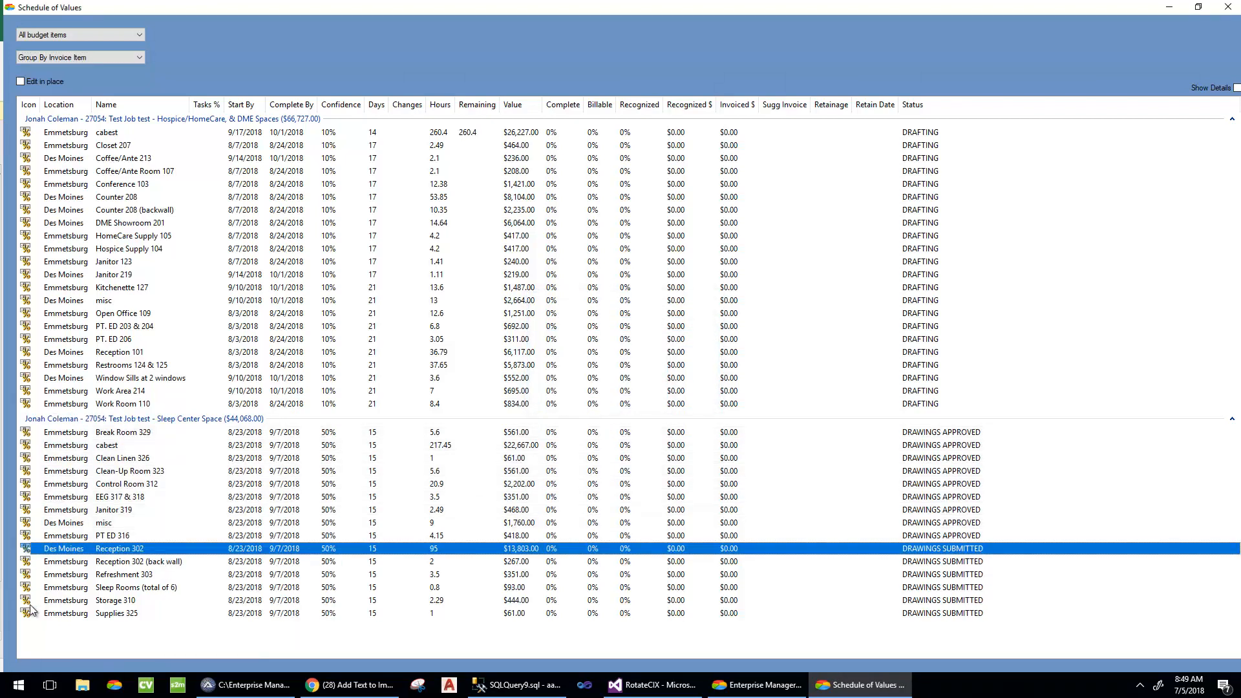
pyautogui.keyDown('shift'); pyautogui.click(30, 614); pyautogui.keyUp('shift')
pyautogui.rightClick(29, 596)
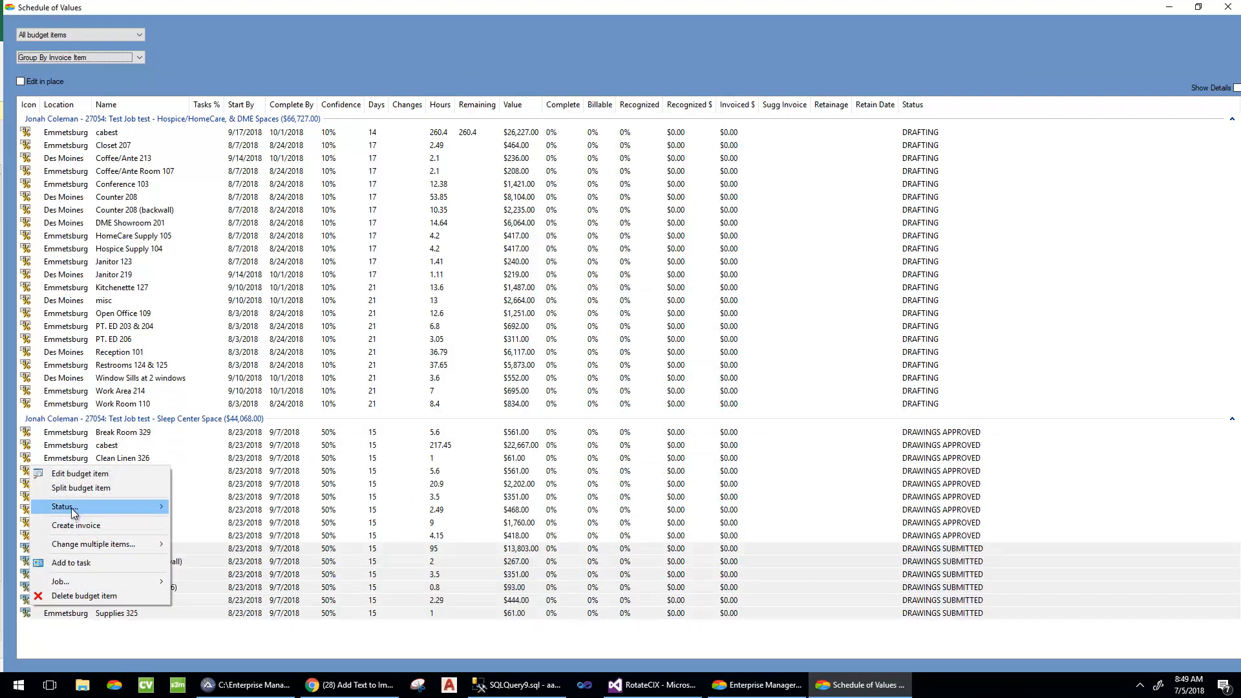
pyautogui.moveTo(71, 508)
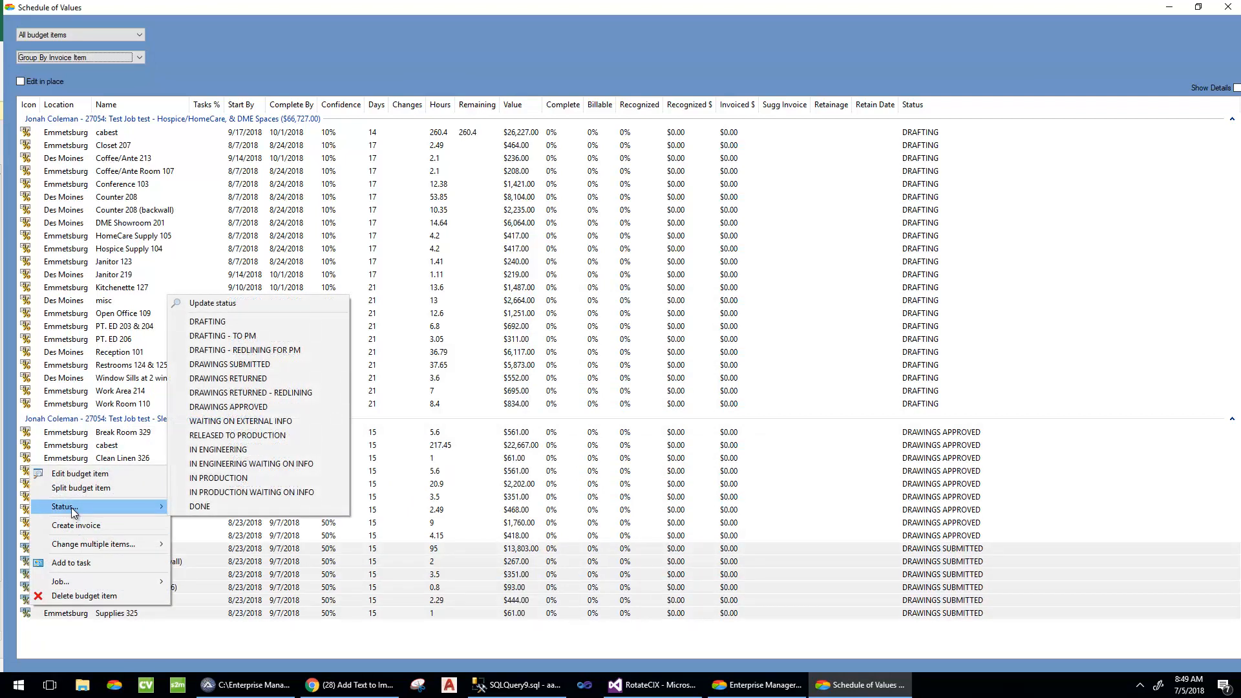
pyautogui.click(270, 393)
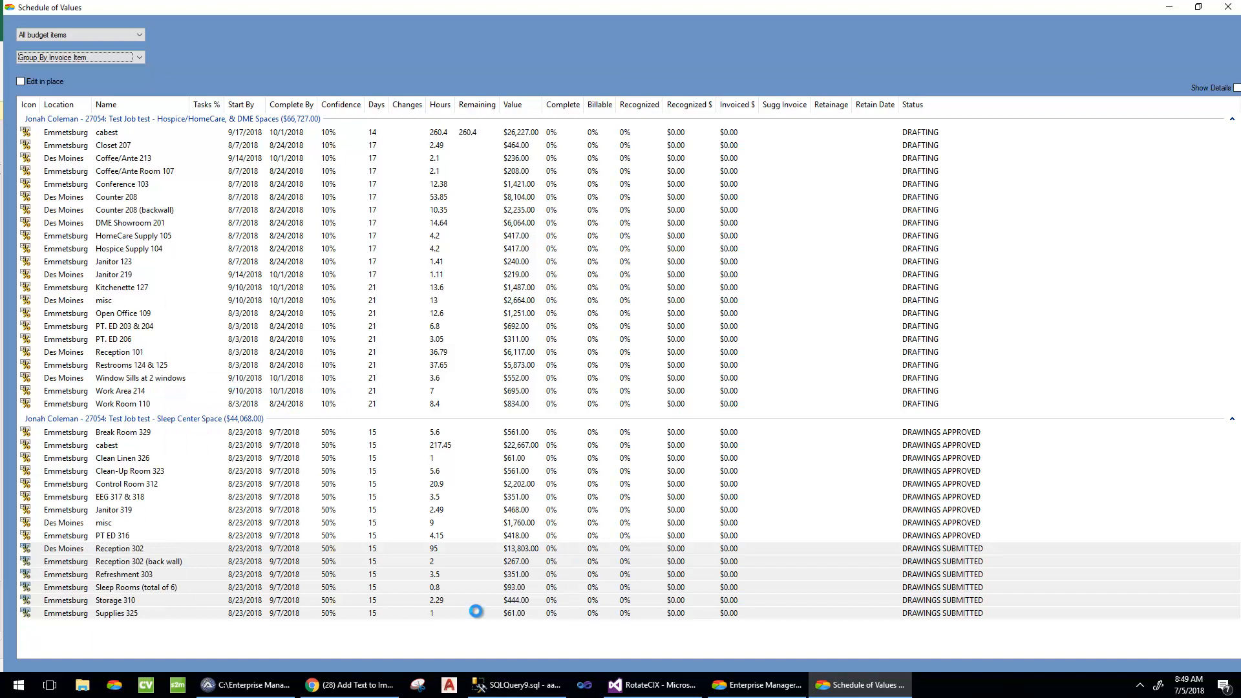
pyautogui.click(615, 639)
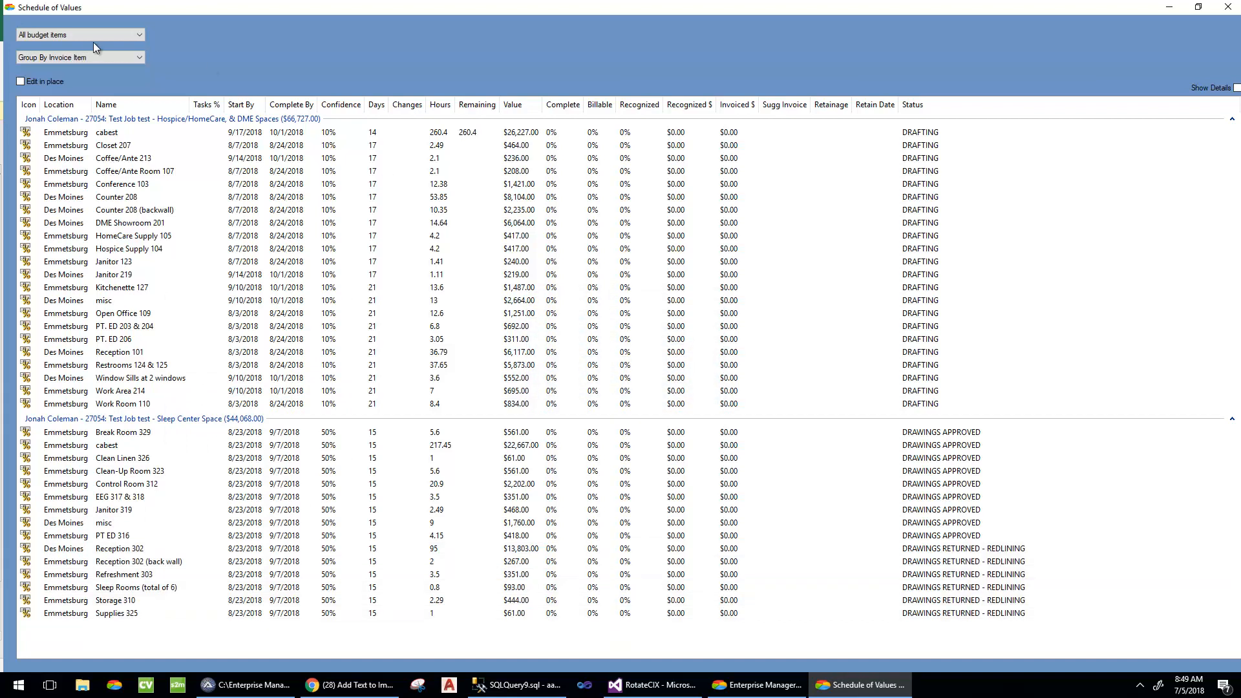
# Step: Close the schedule of values and run the Scheduling report to examine the monthly hours by location and status
pyautogui.click(11, 9)
pyautogui.click(29, 99)
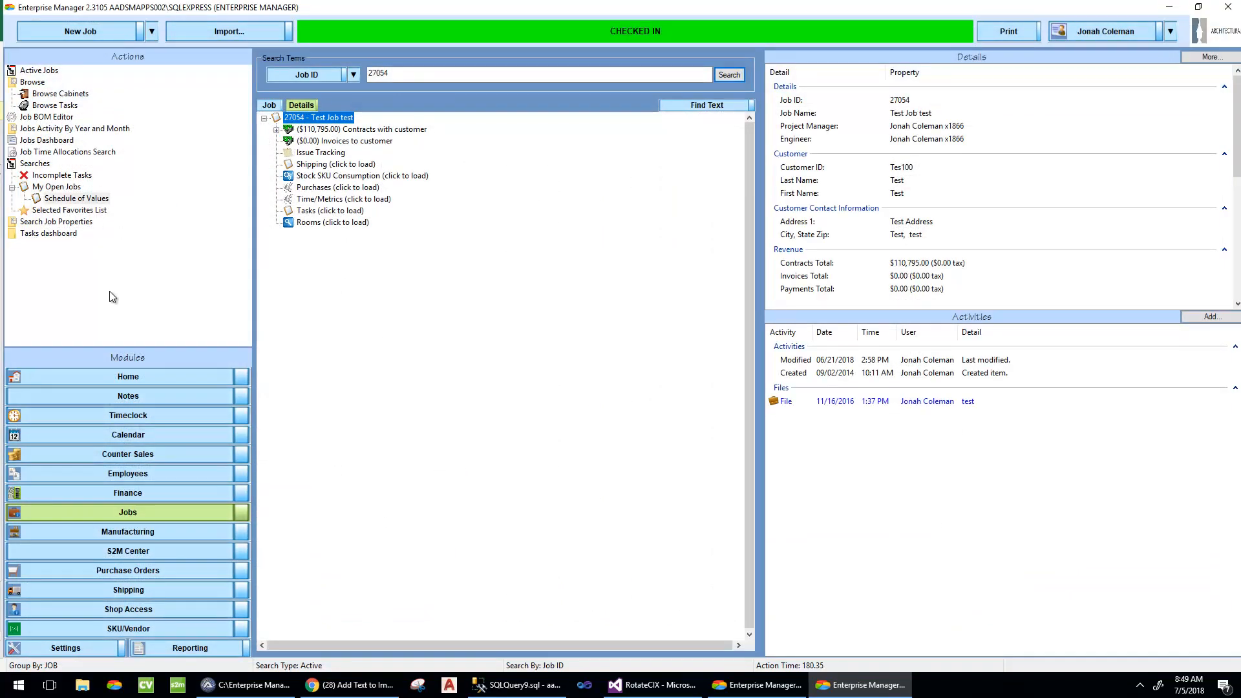
pyautogui.click(171, 648)
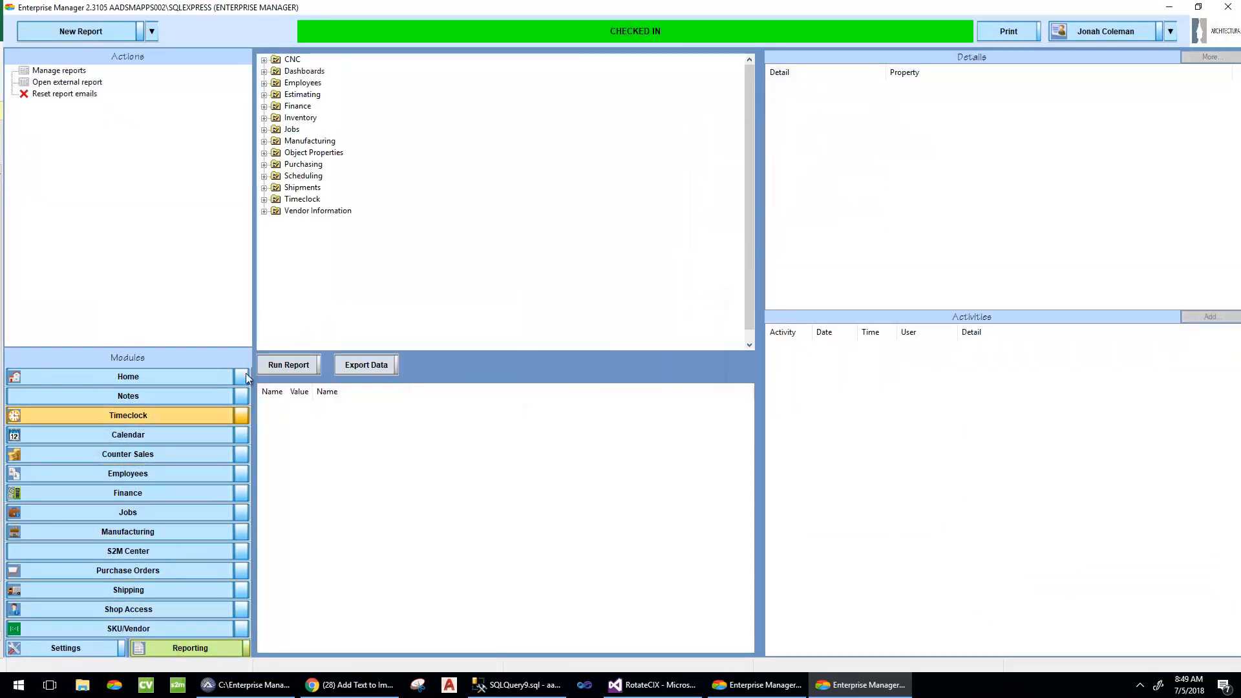
pyautogui.click(275, 174)
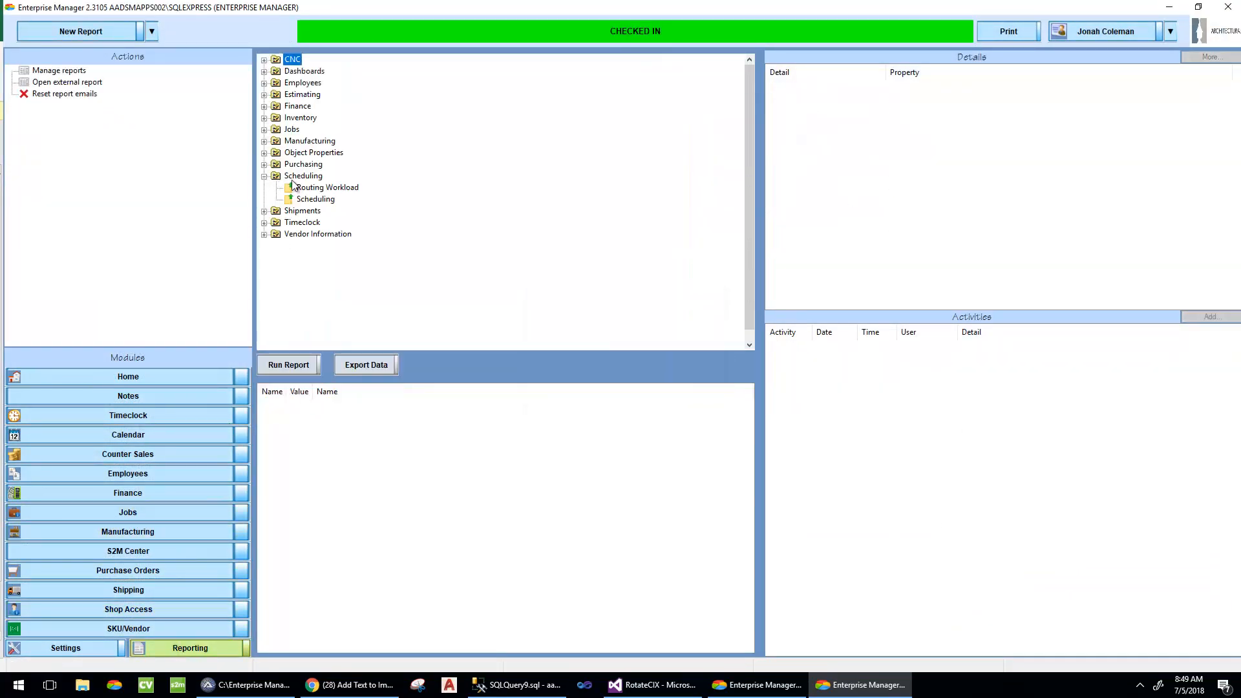
pyautogui.click(314, 200)
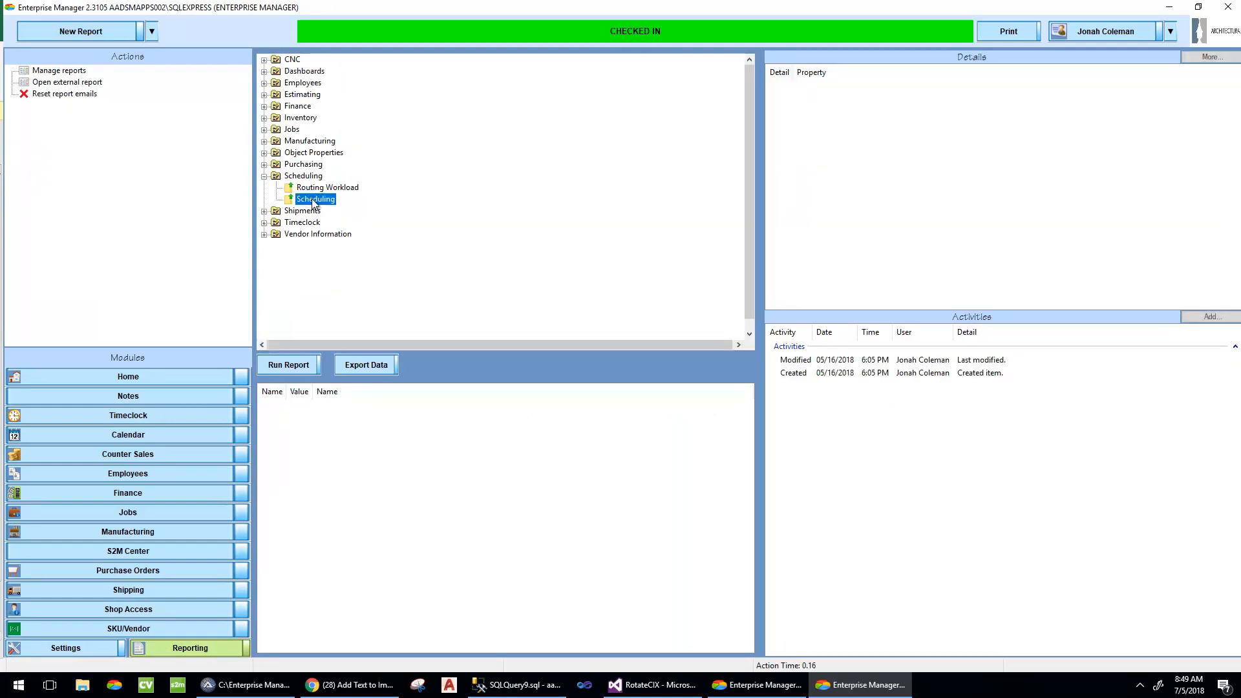
pyautogui.click(290, 368)
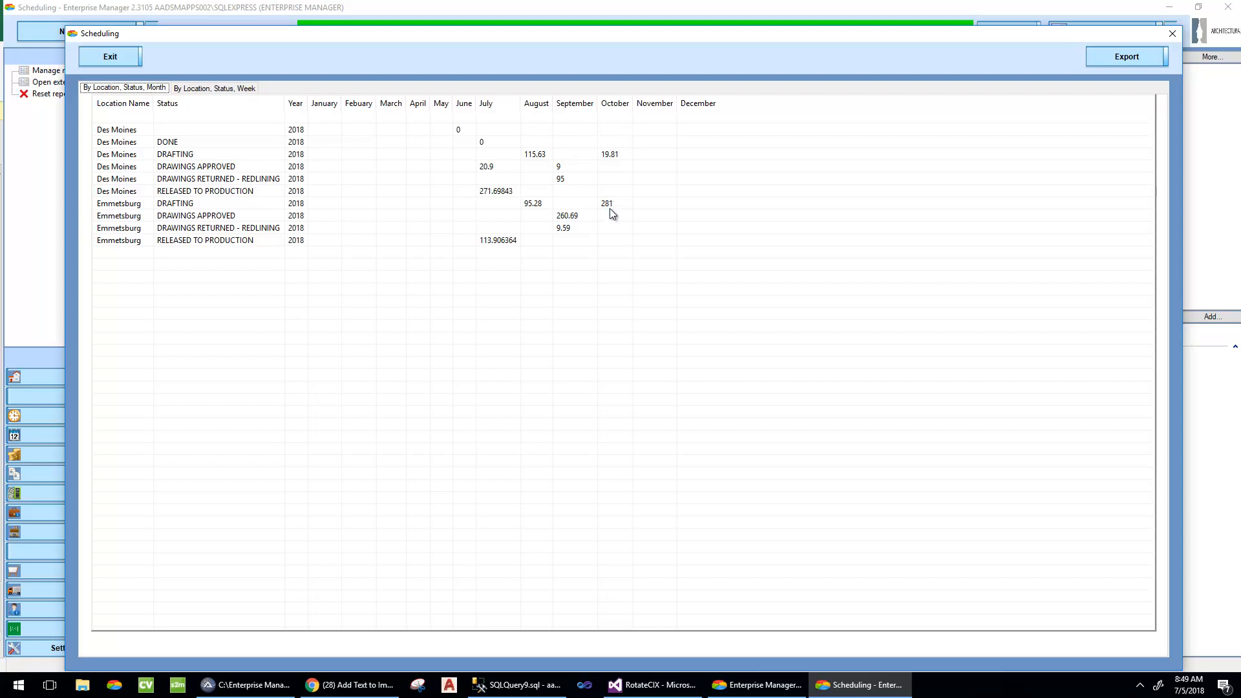
pyautogui.click(536, 158)
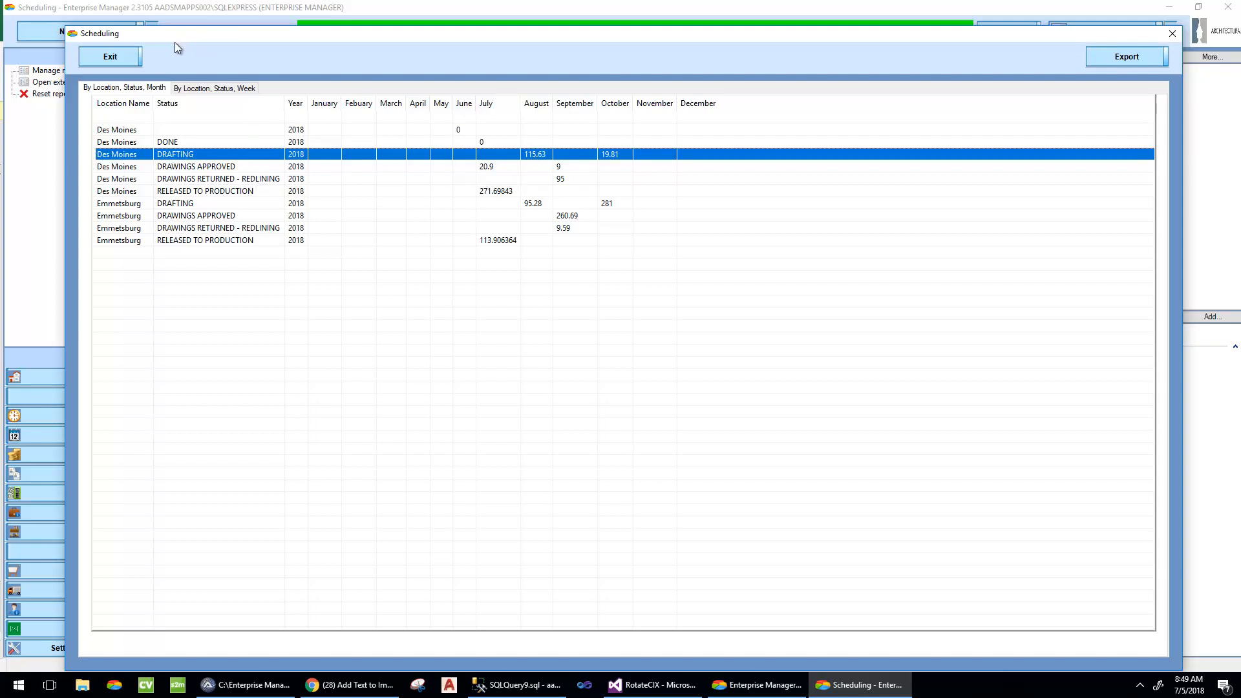
pyautogui.click(107, 58)
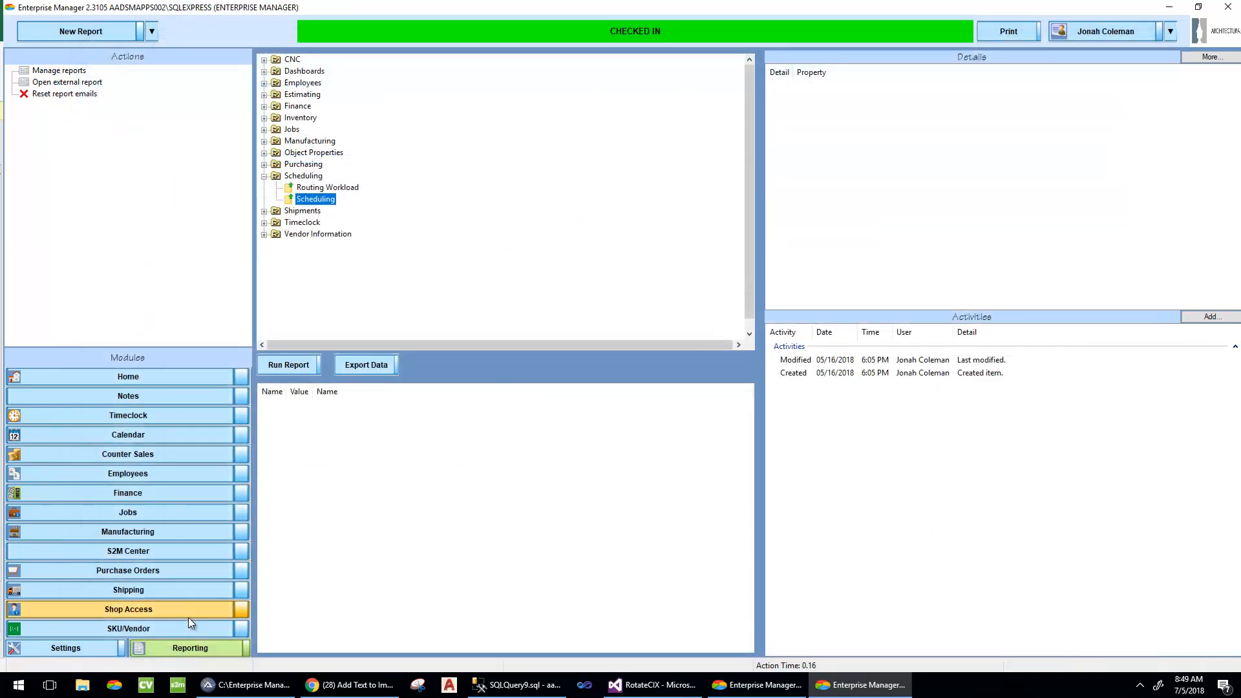
# Step: Reopen the test job's schedule of values and filter the budget items to those to add to tasks
pyautogui.click(154, 508)
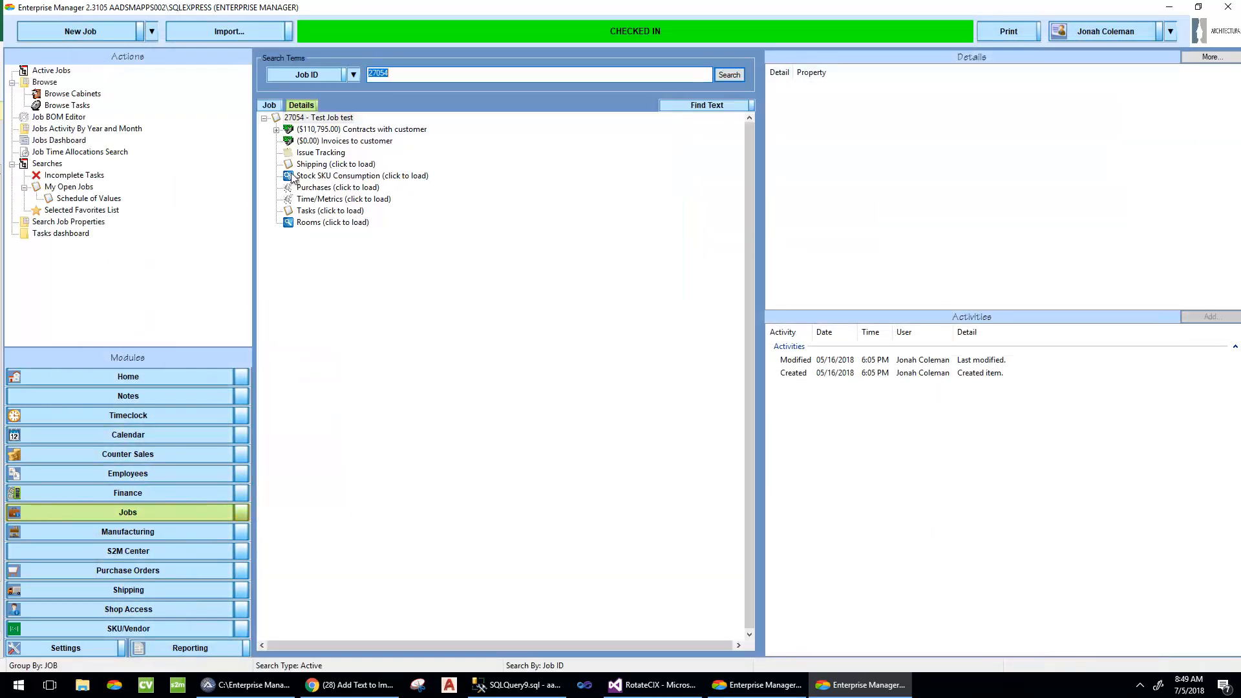
pyautogui.rightClick(310, 122)
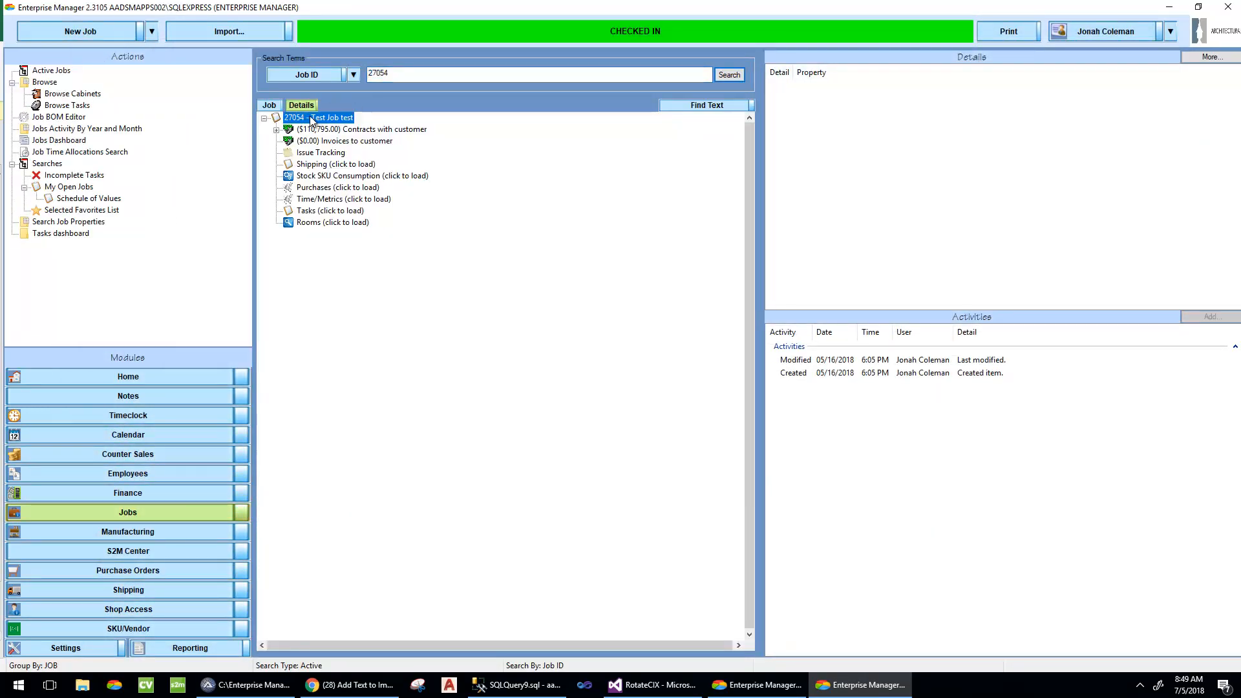
pyautogui.click(330, 292)
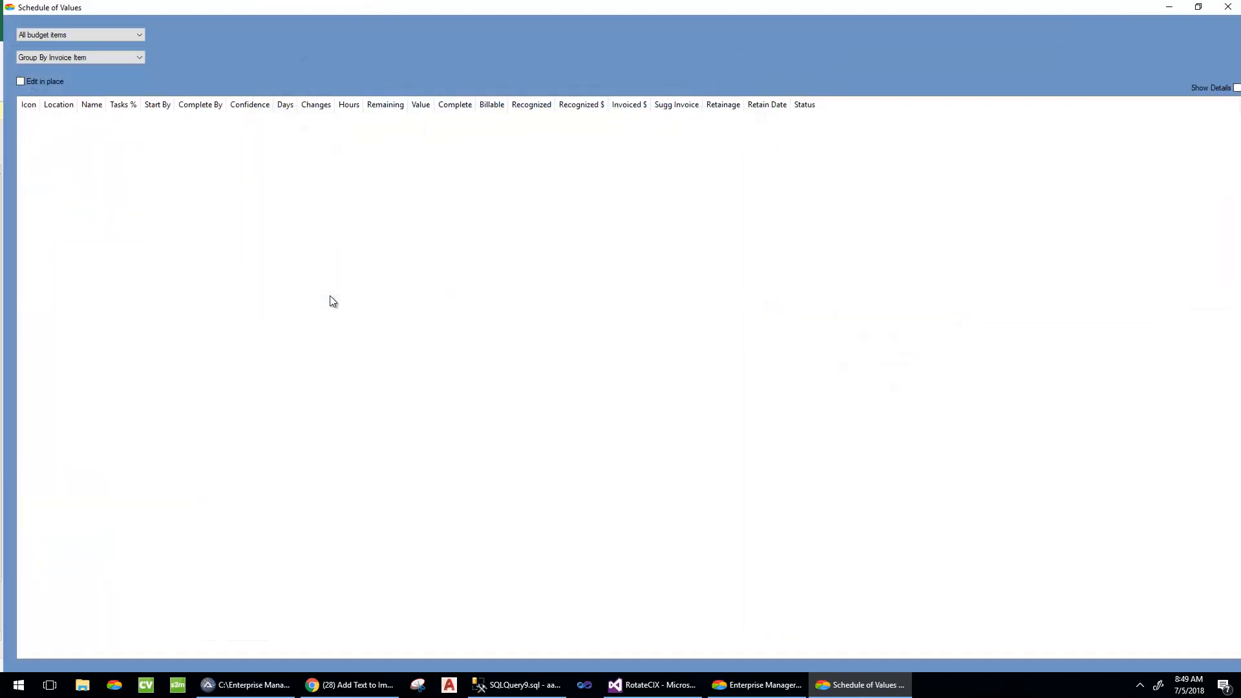
pyautogui.click(69, 34)
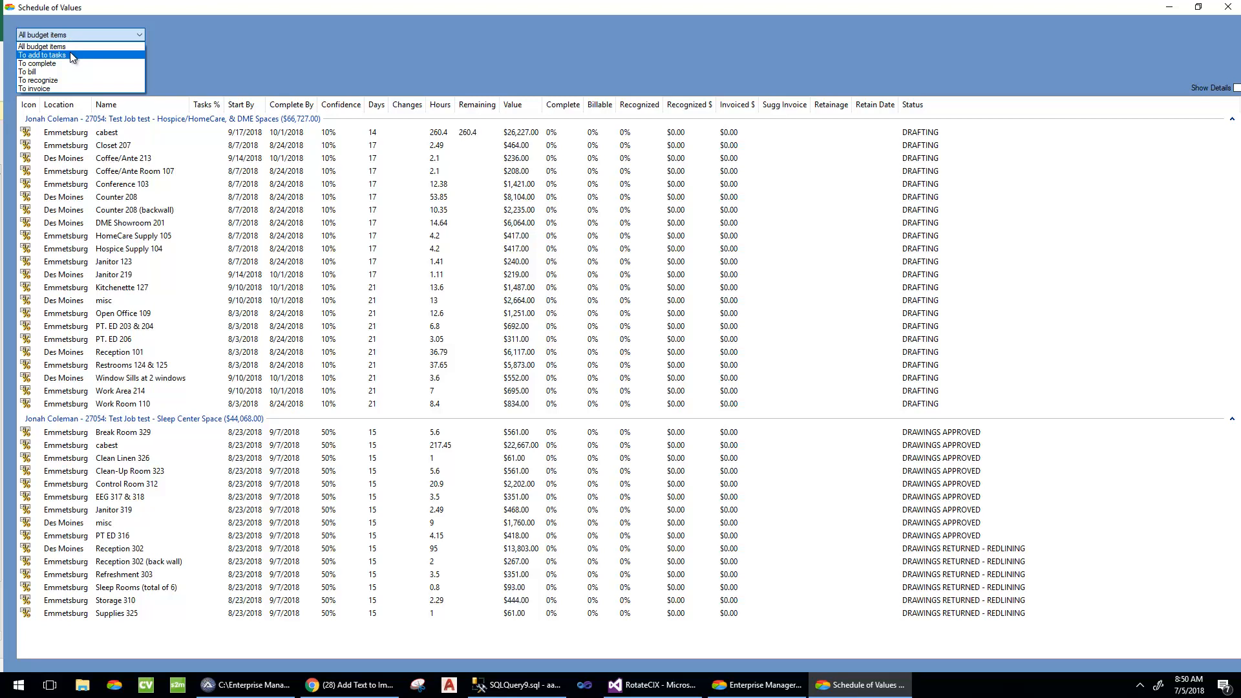
pyautogui.click(72, 56)
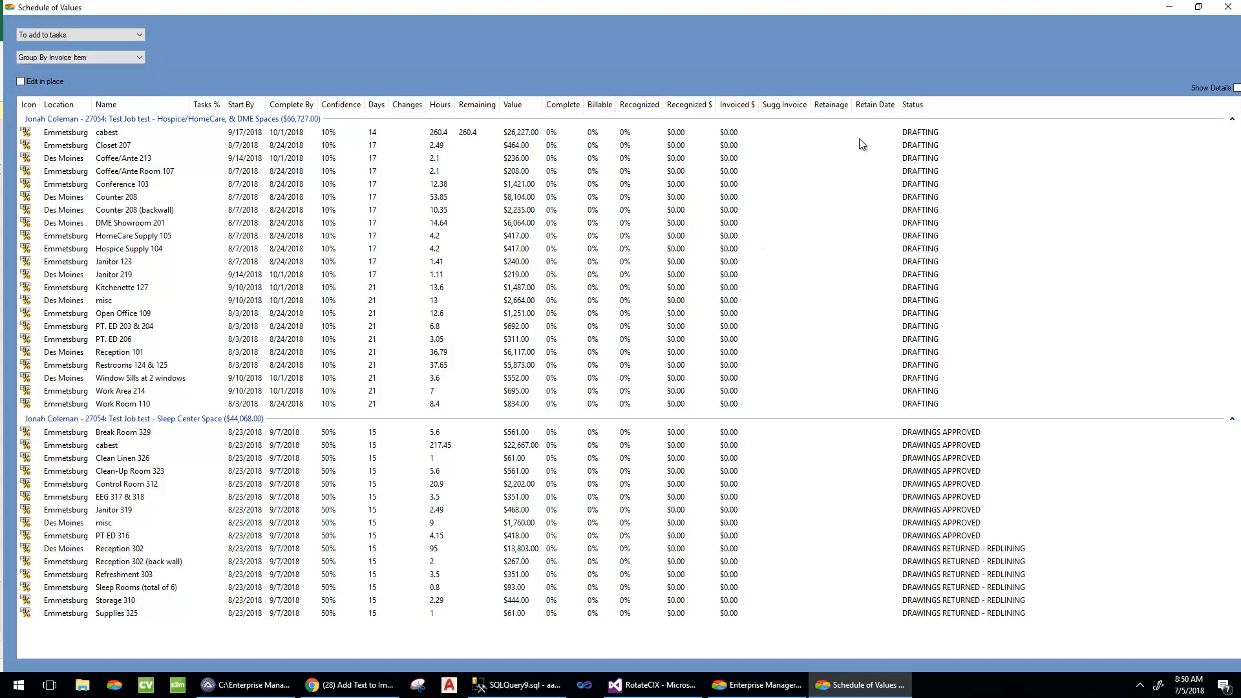
# Step: Show the details of the Refreshment 303 budget item, examine its dates, progress and activities, and hide the details again
pyautogui.click(1236, 88)
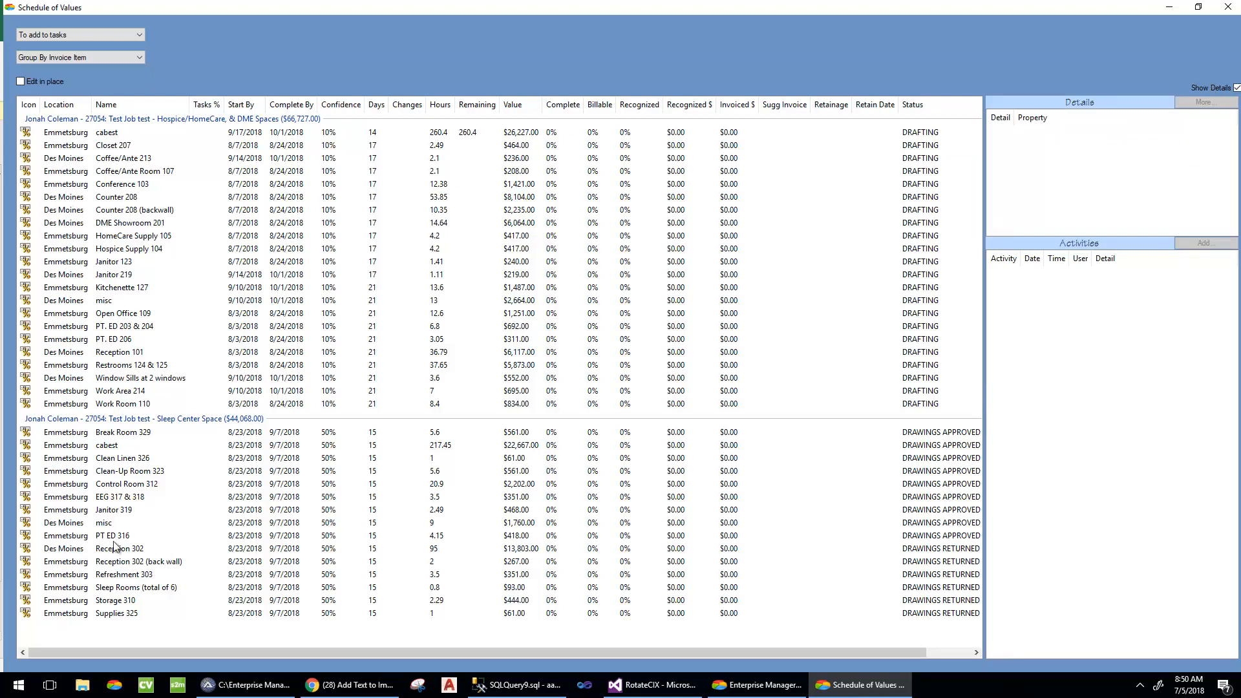
pyautogui.click(31, 574)
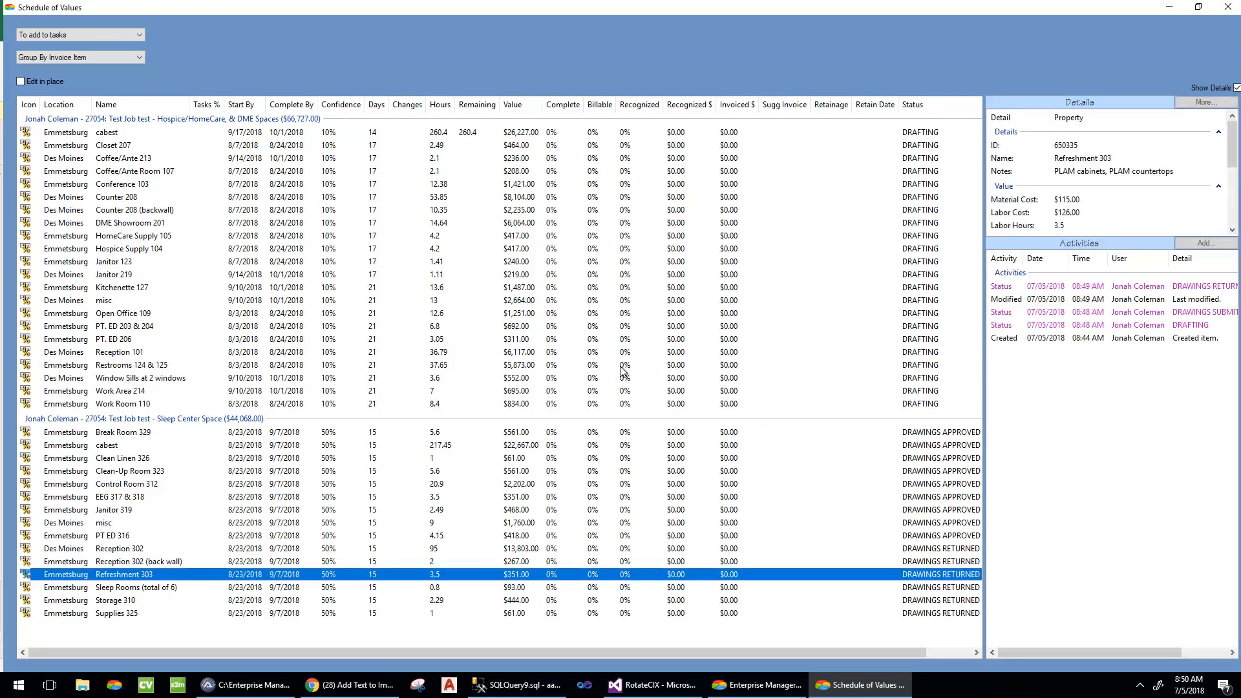
pyautogui.moveTo(1235, 166); pyautogui.dragTo(1211, 232)
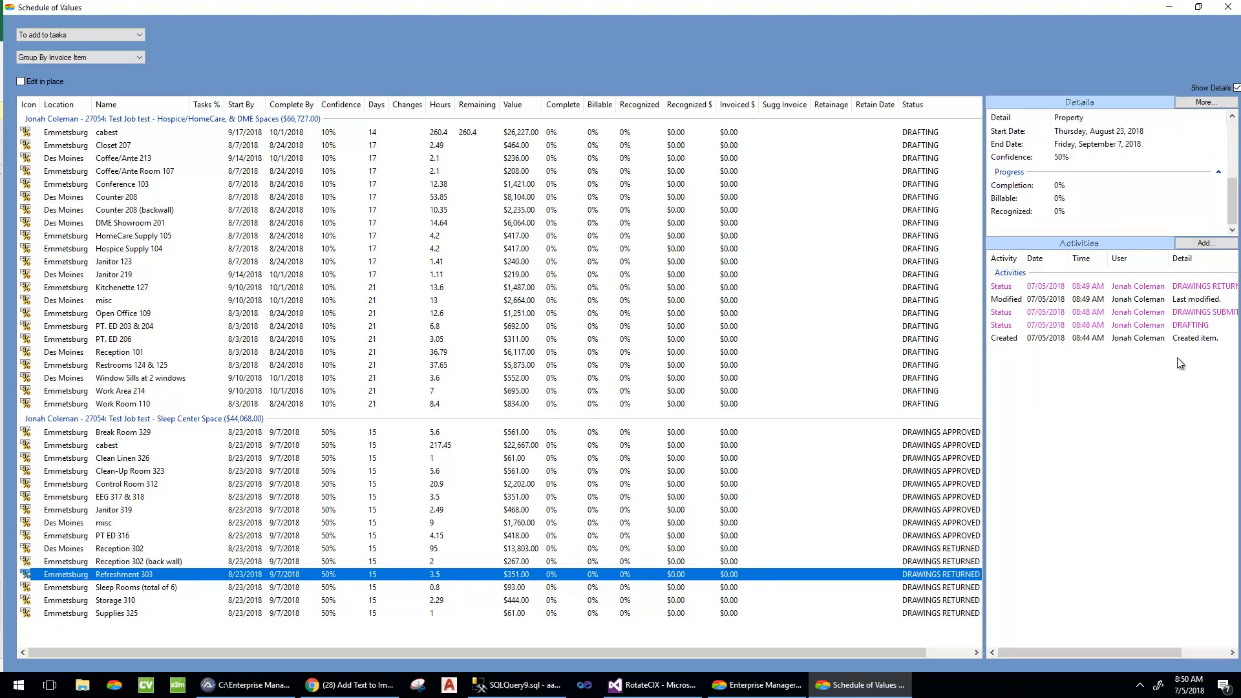
pyautogui.click(1236, 89)
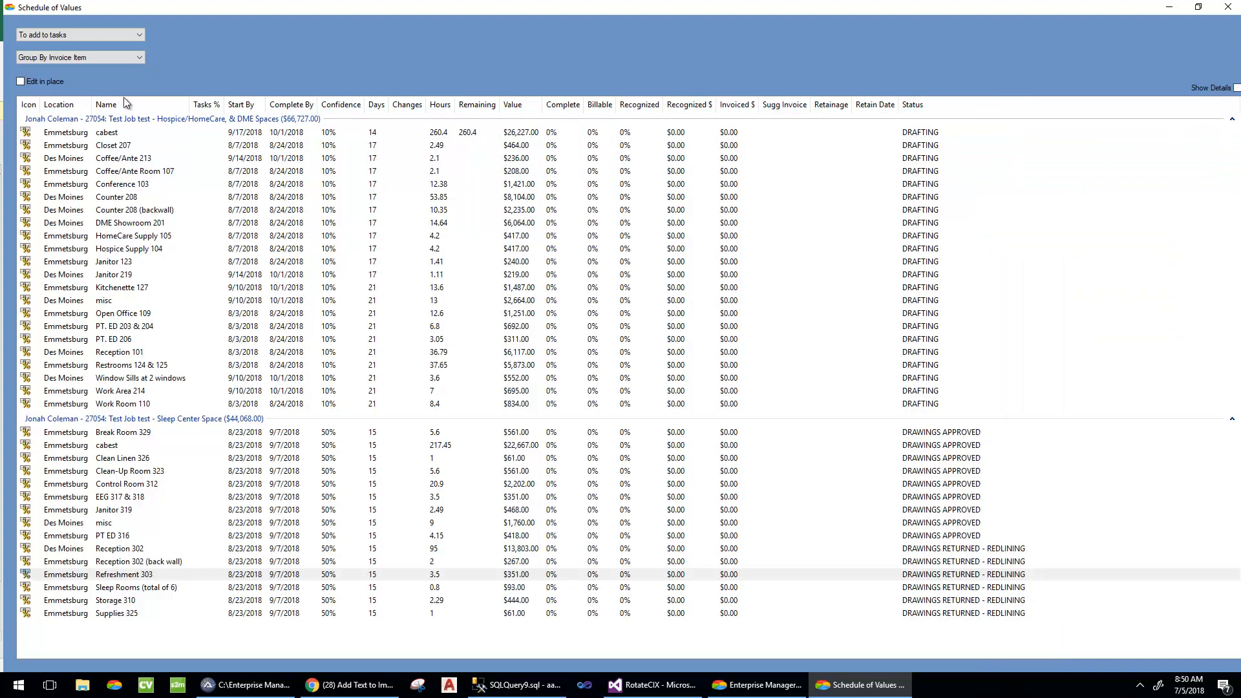
# Step: Enable in-place editing to examine Refreshment 303's editable completion date, confidence, days and hours, and disable it again
pyautogui.click(36, 80)
pyautogui.click(286, 575)
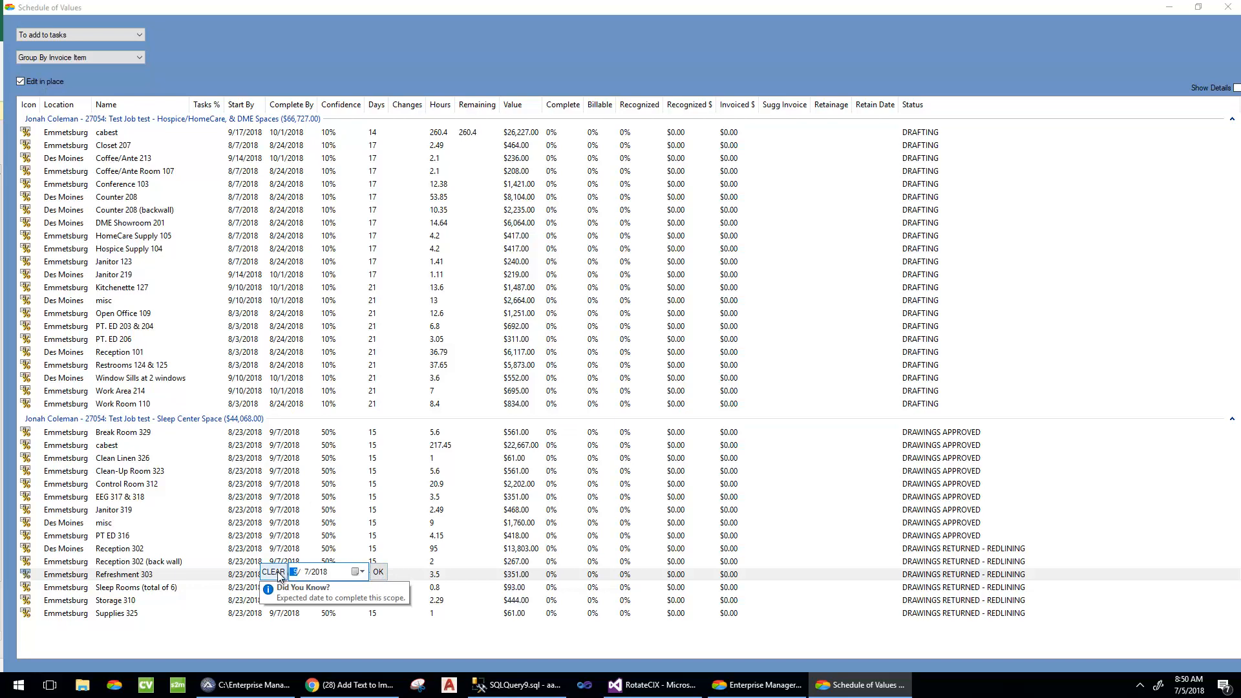
pyautogui.click(344, 645)
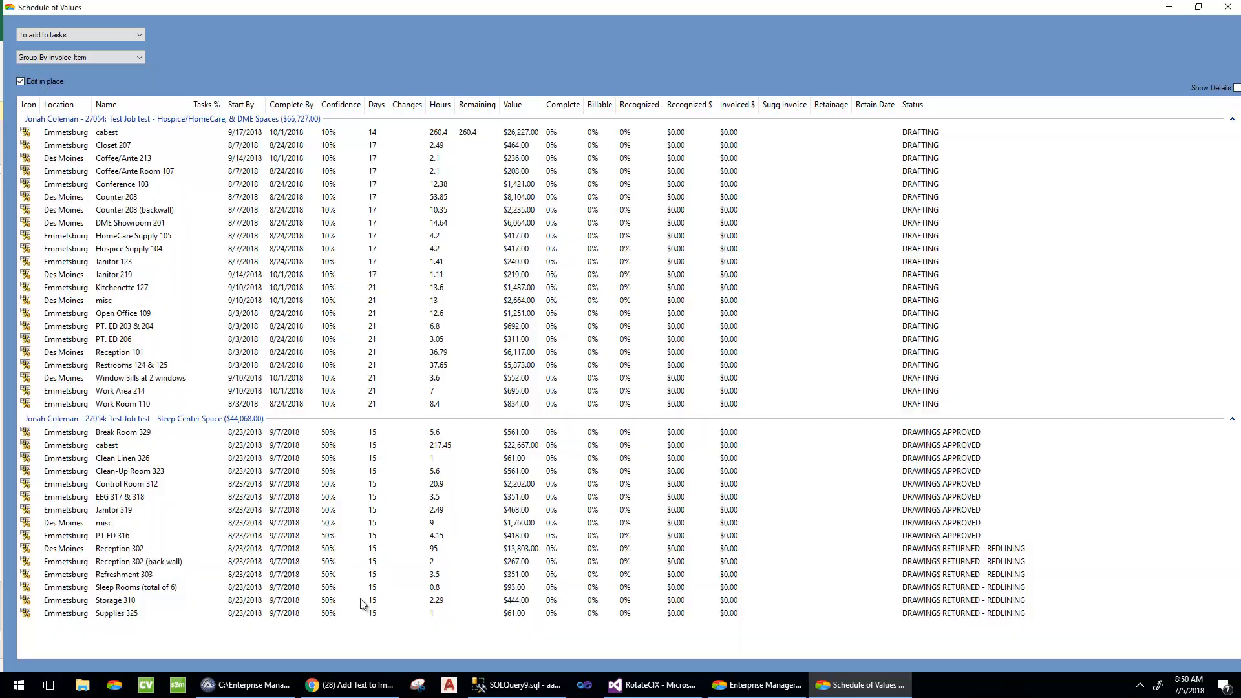
pyautogui.click(300, 573)
pyautogui.press('Tab')
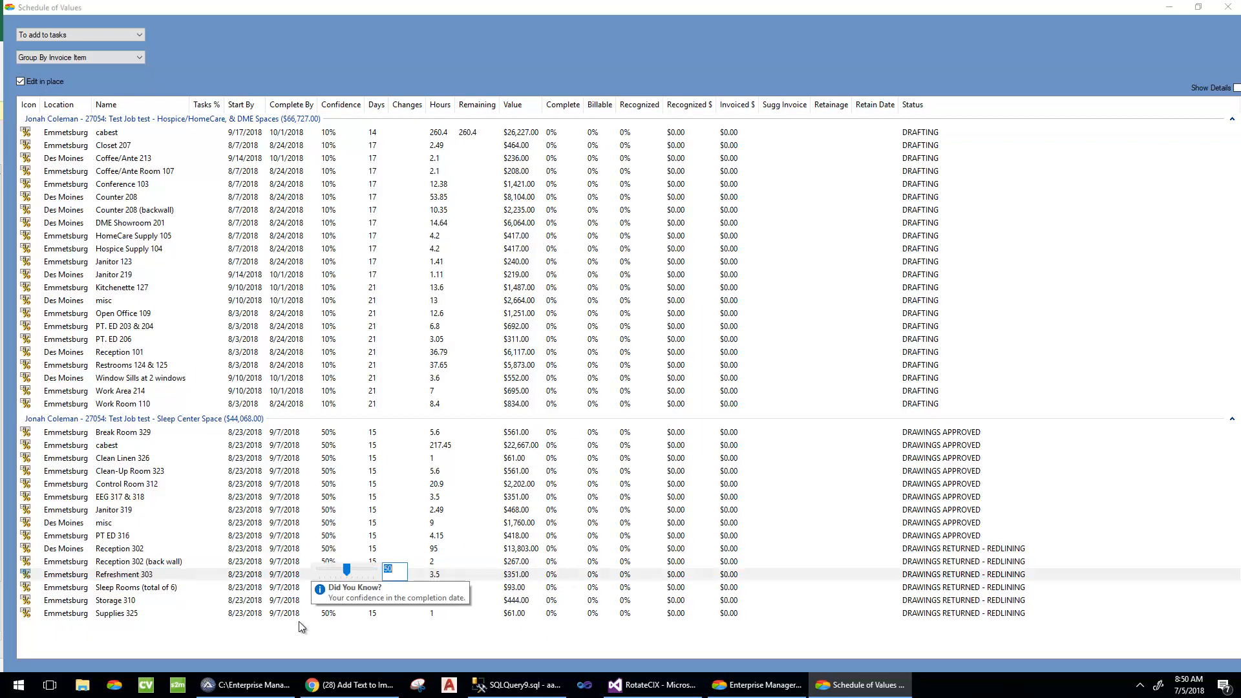
pyautogui.press('Tab')
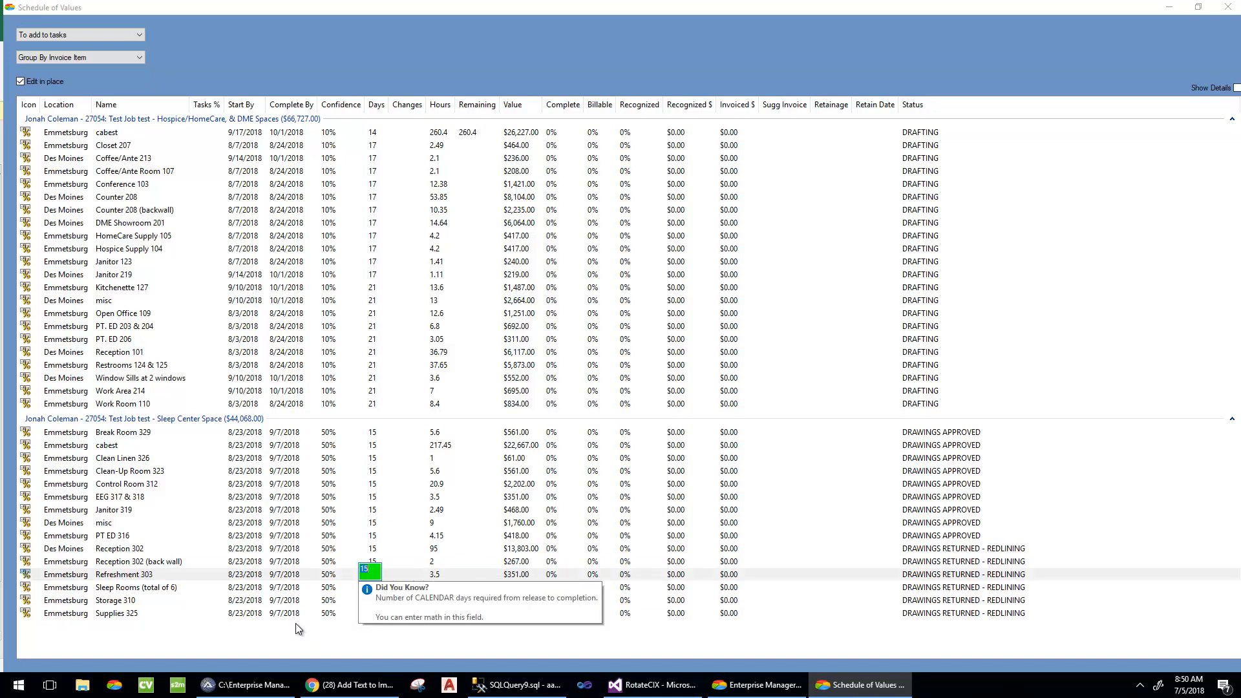
pyautogui.press('Tab')
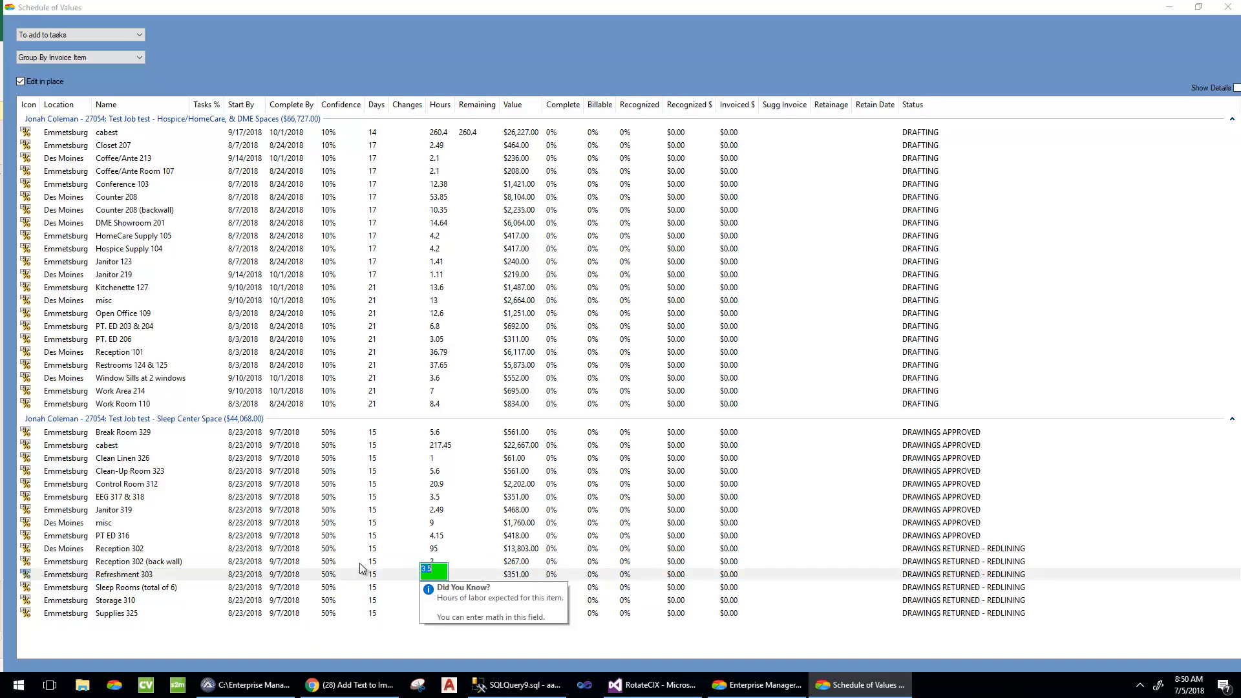
pyautogui.click(369, 634)
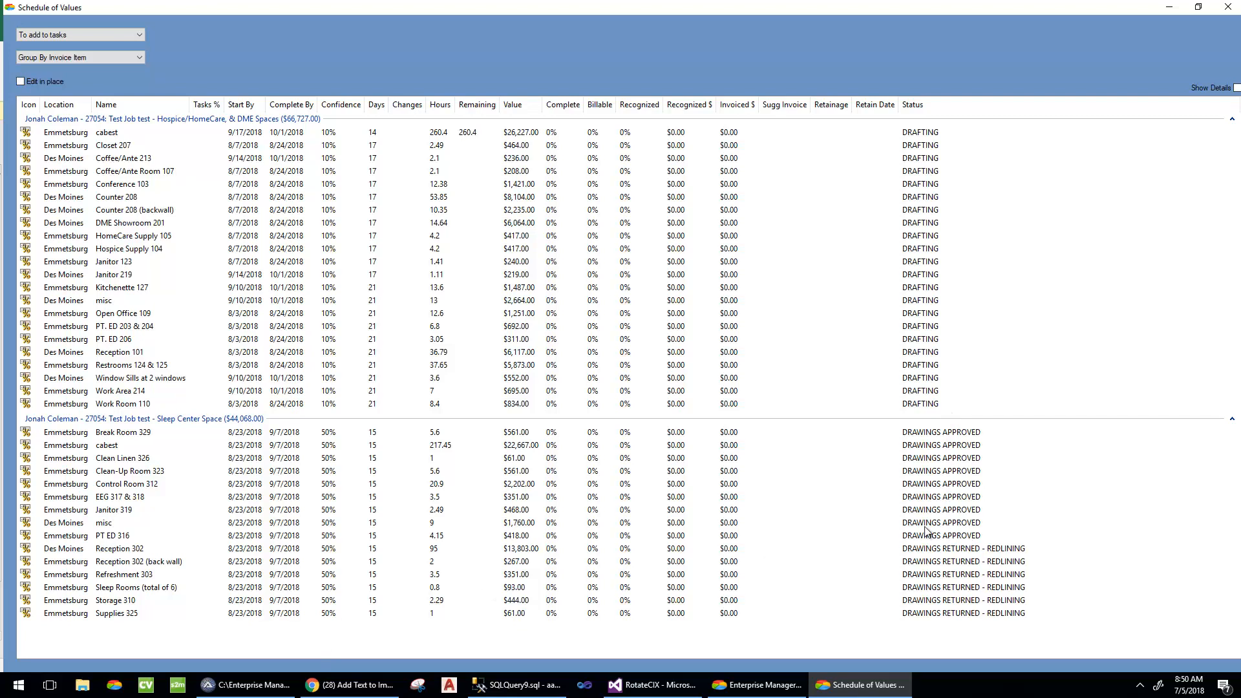
# Step: Split 25 percent of the Sleep Center Space cabest budget item into a new budget item
pyautogui.click(24, 434)
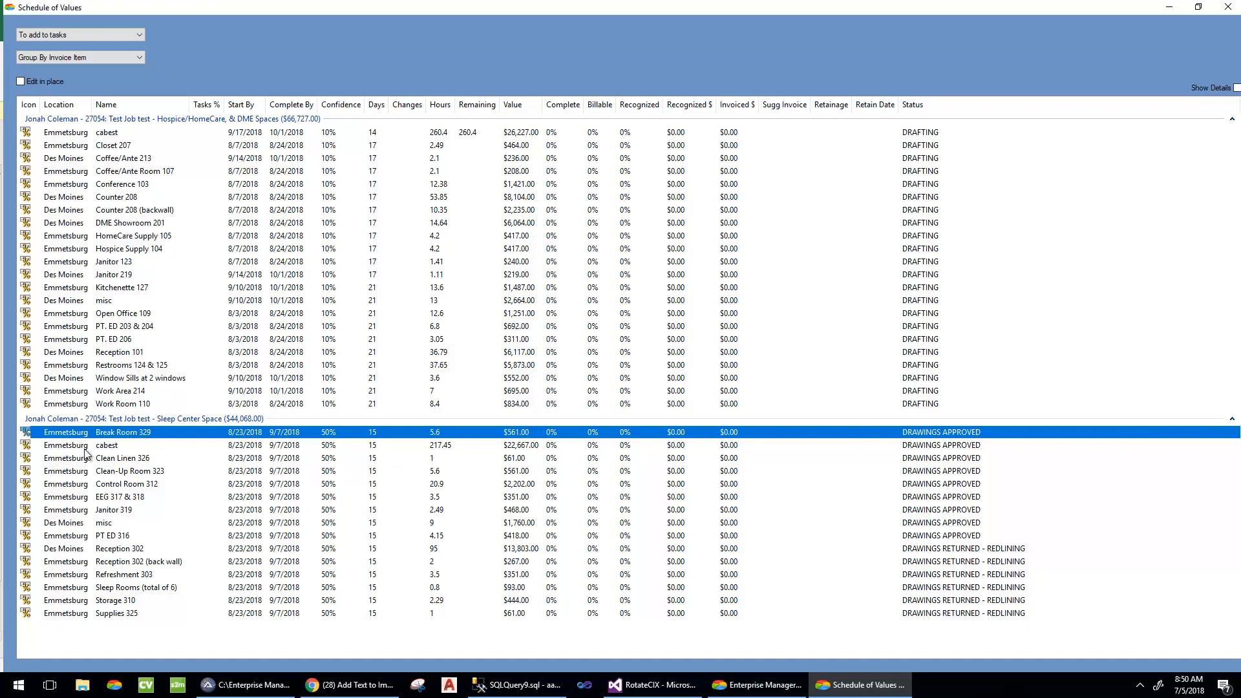
pyautogui.click(64, 445)
pyautogui.rightClick(64, 445)
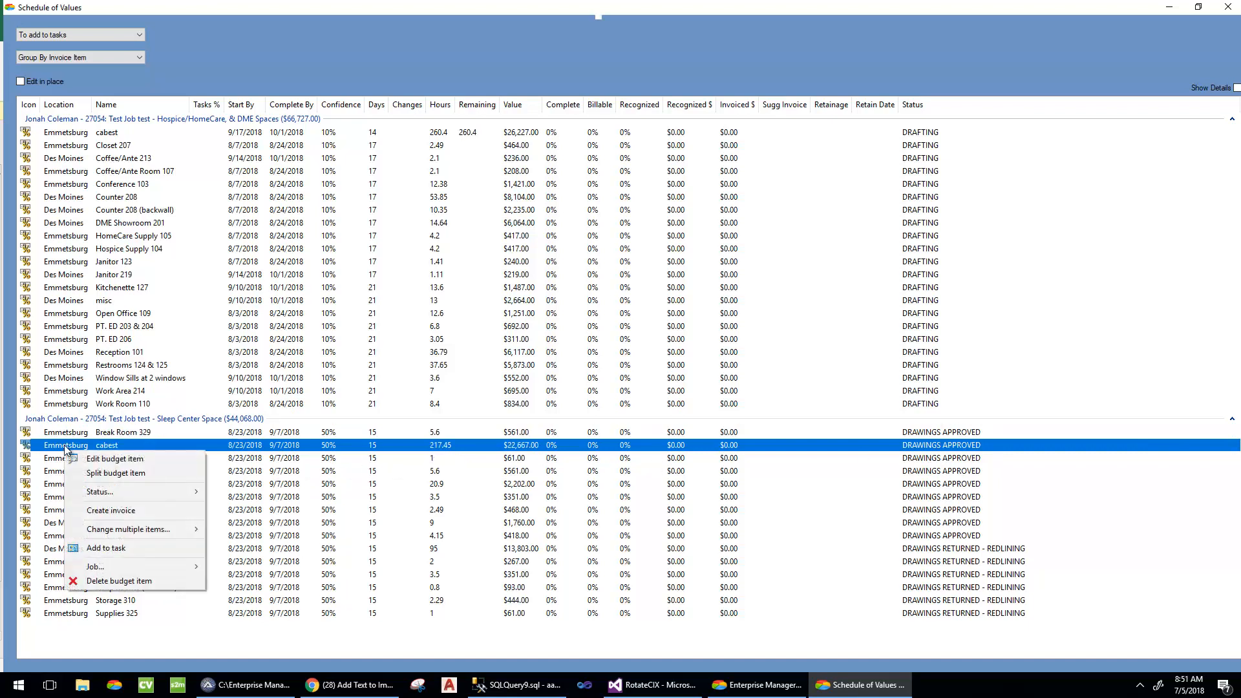
pyautogui.click(126, 472)
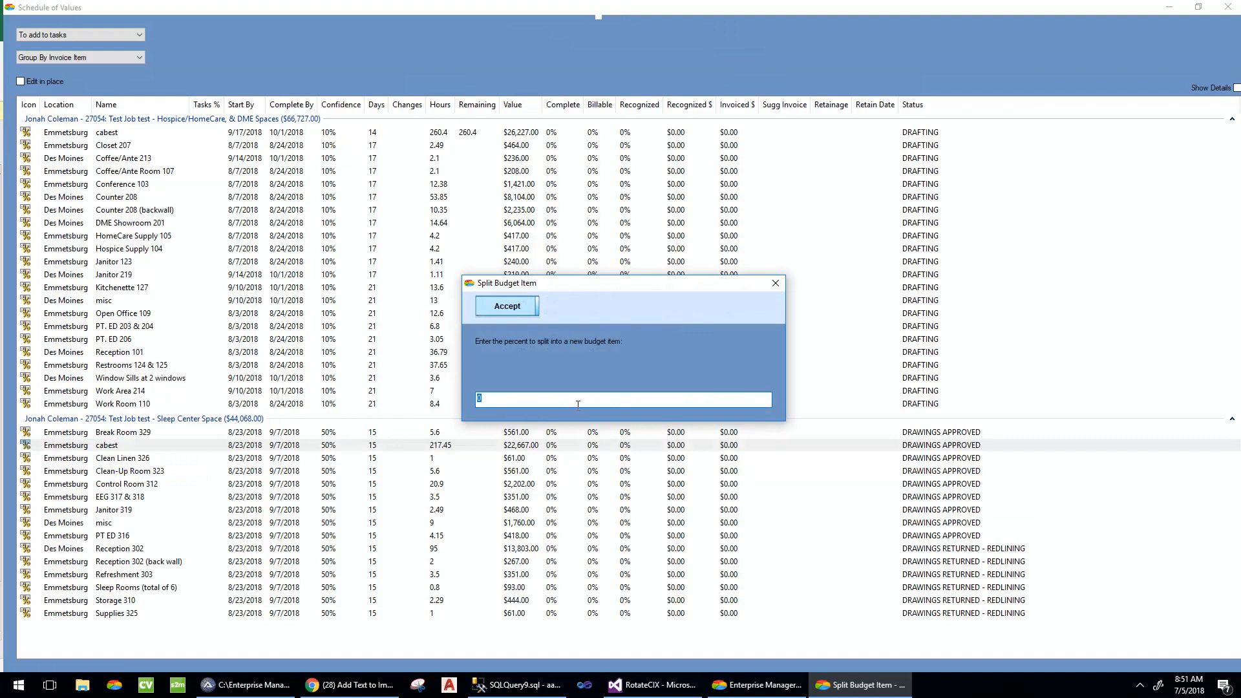
pyautogui.write('25')
pyautogui.press('Return')
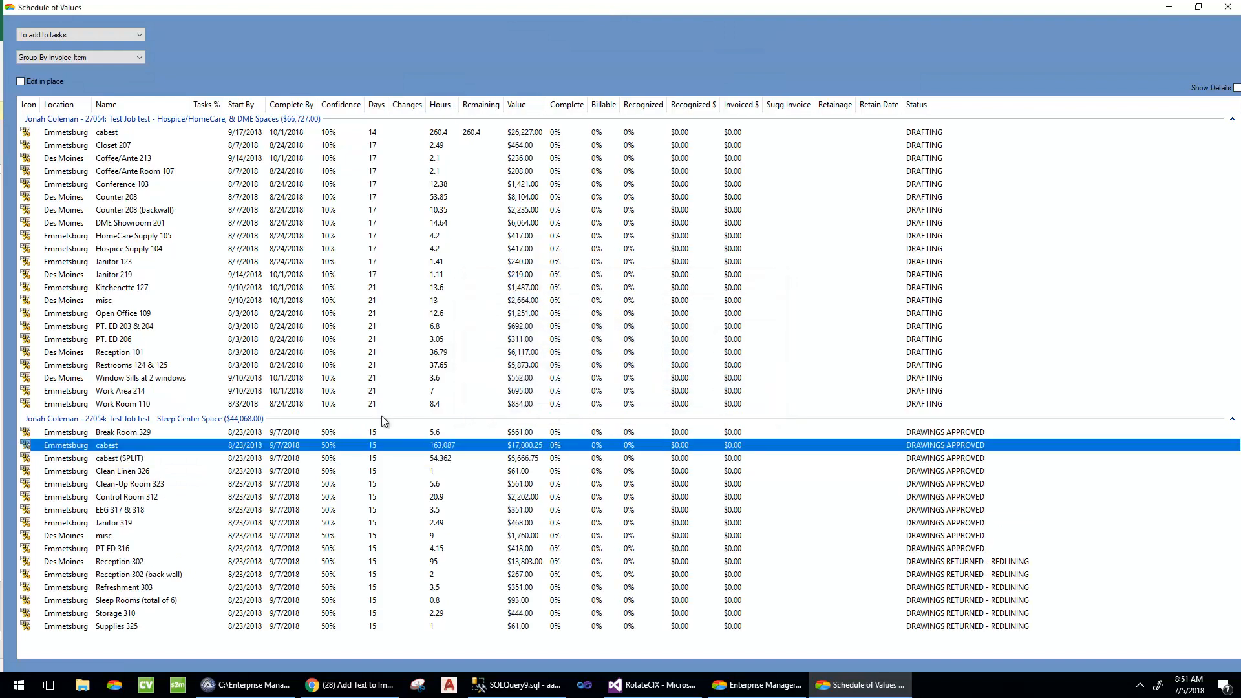
# Step: Enable in-place editing and rename the Sleep Center Space cabest (SPLIT) budget item as Cabinets For Level 1
pyautogui.click(142, 460)
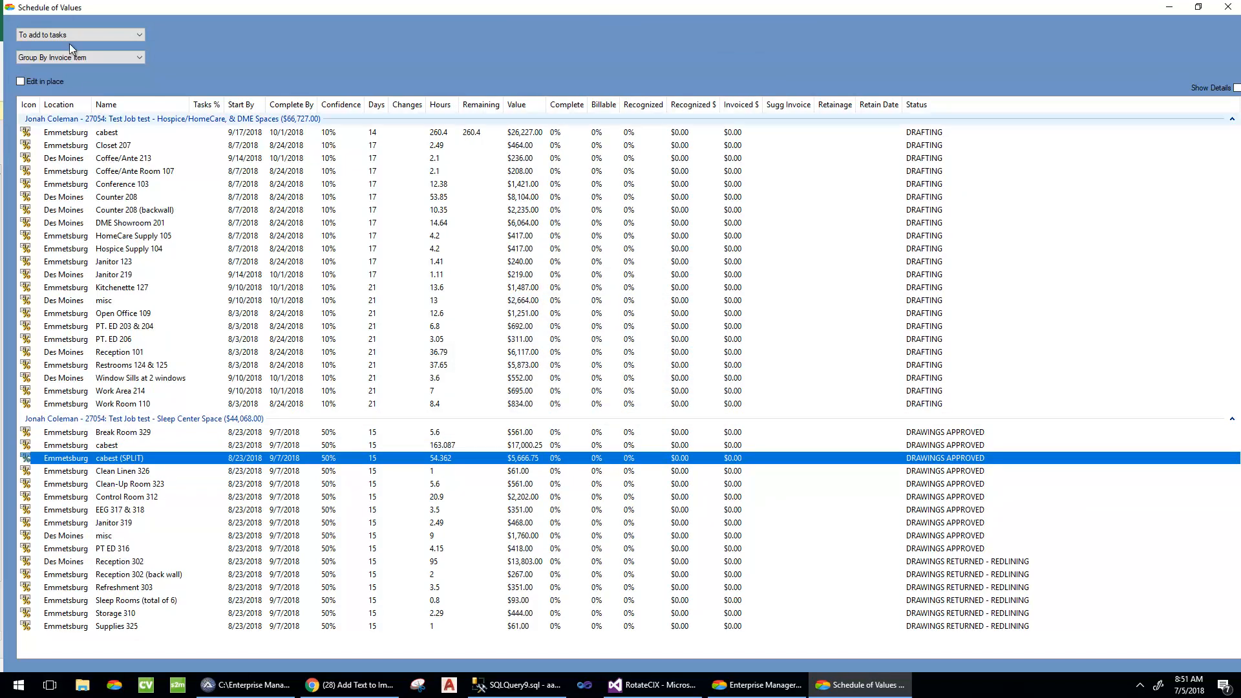
pyautogui.click(21, 82)
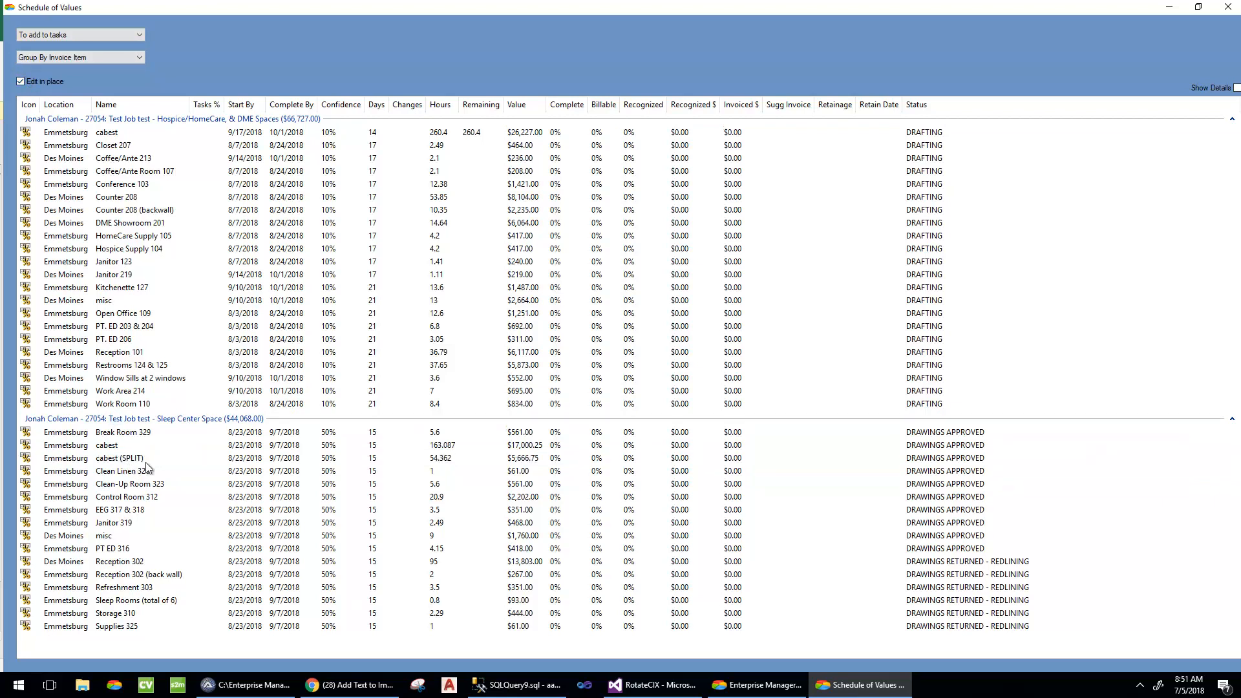
pyautogui.click(146, 459)
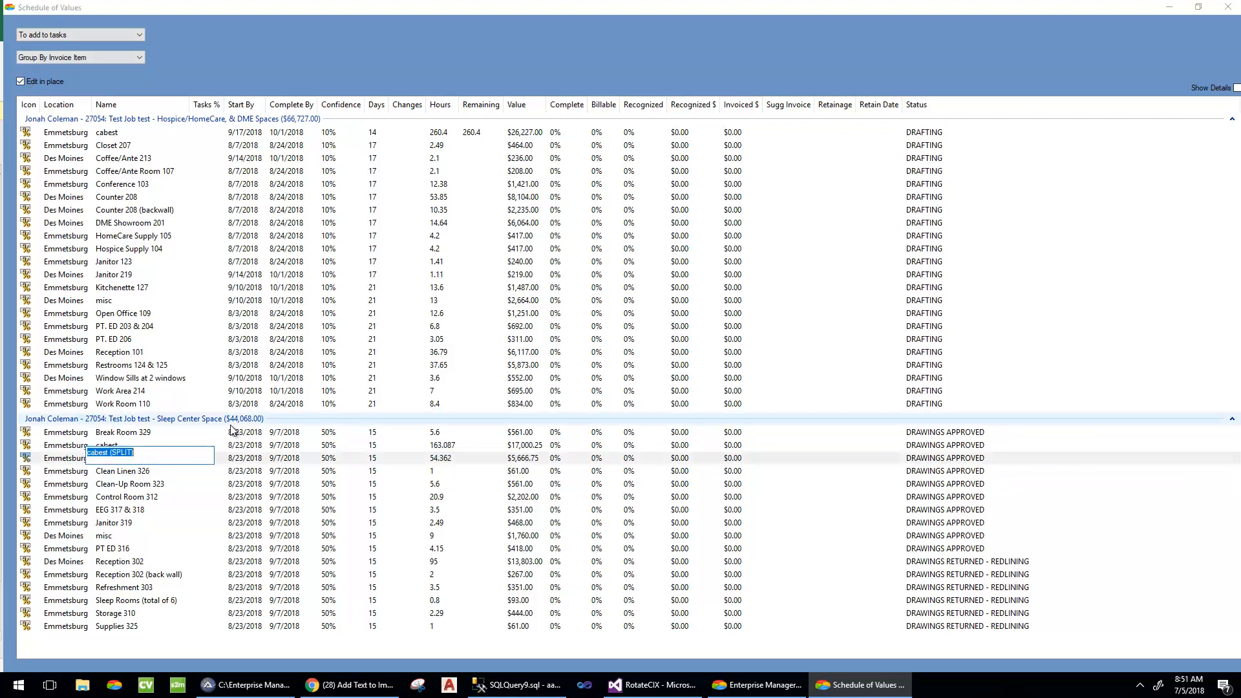
pyautogui.write('Cabinets For Leve')
pyautogui.press('Escape')
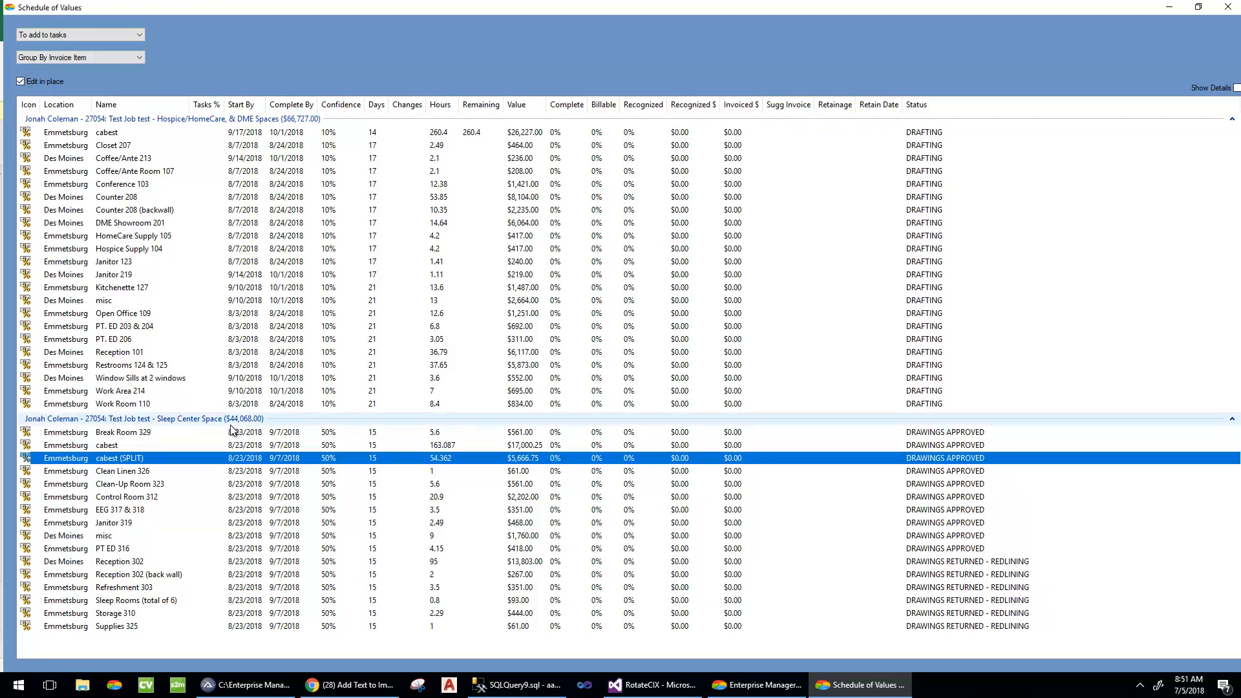
# Step: Change the Sleep Center Space cabest item's location to Des Moines and split 25 percent of it into a new budget item
pyautogui.click(57, 445)
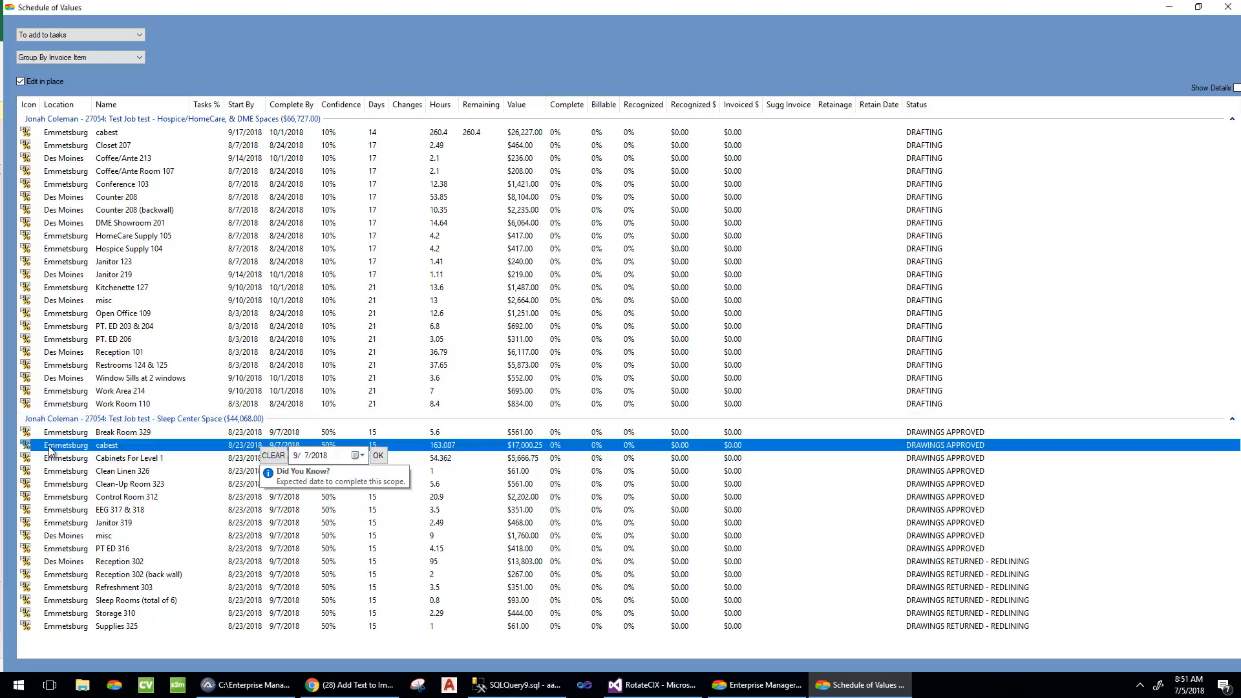
pyautogui.click(25, 446)
pyautogui.rightClick(26, 448)
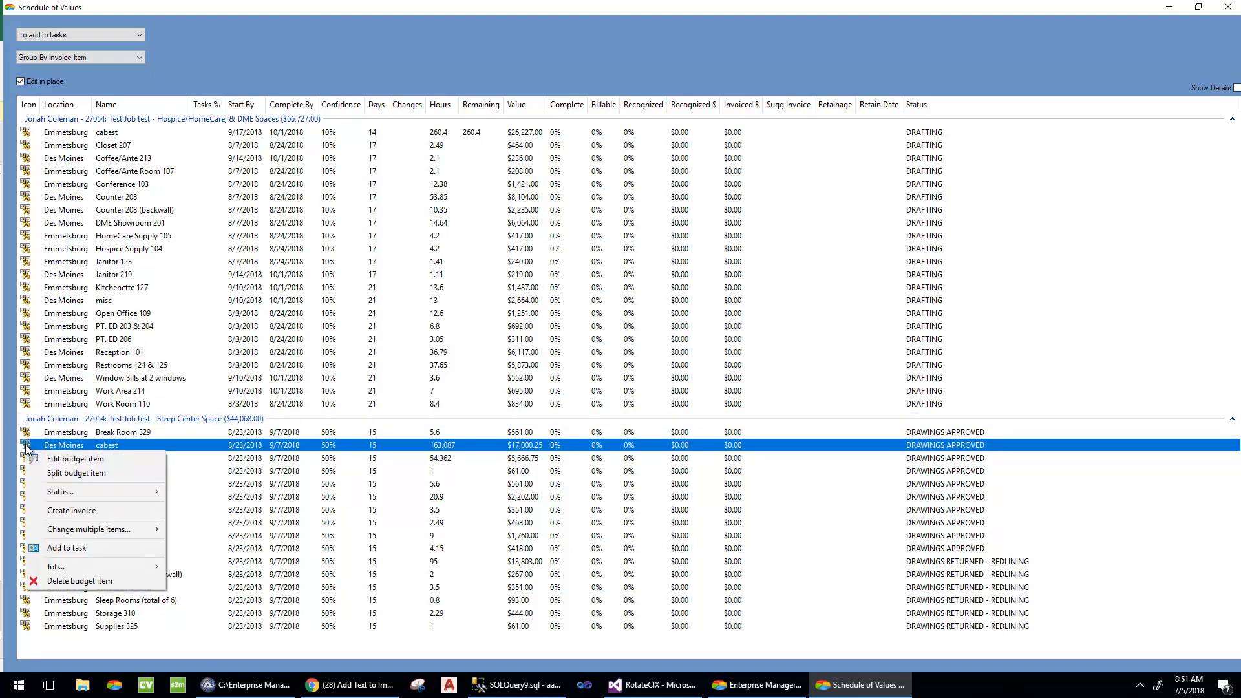
pyautogui.click(55, 473)
pyautogui.write('25')
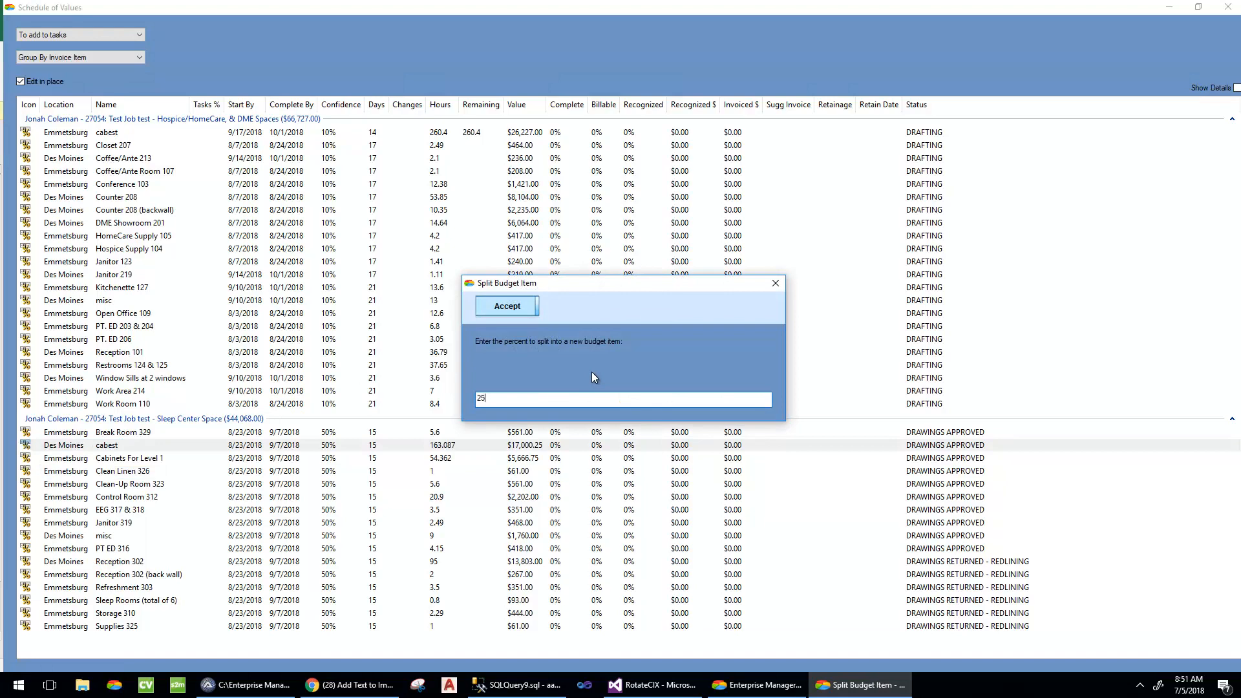
pyautogui.press('Return')
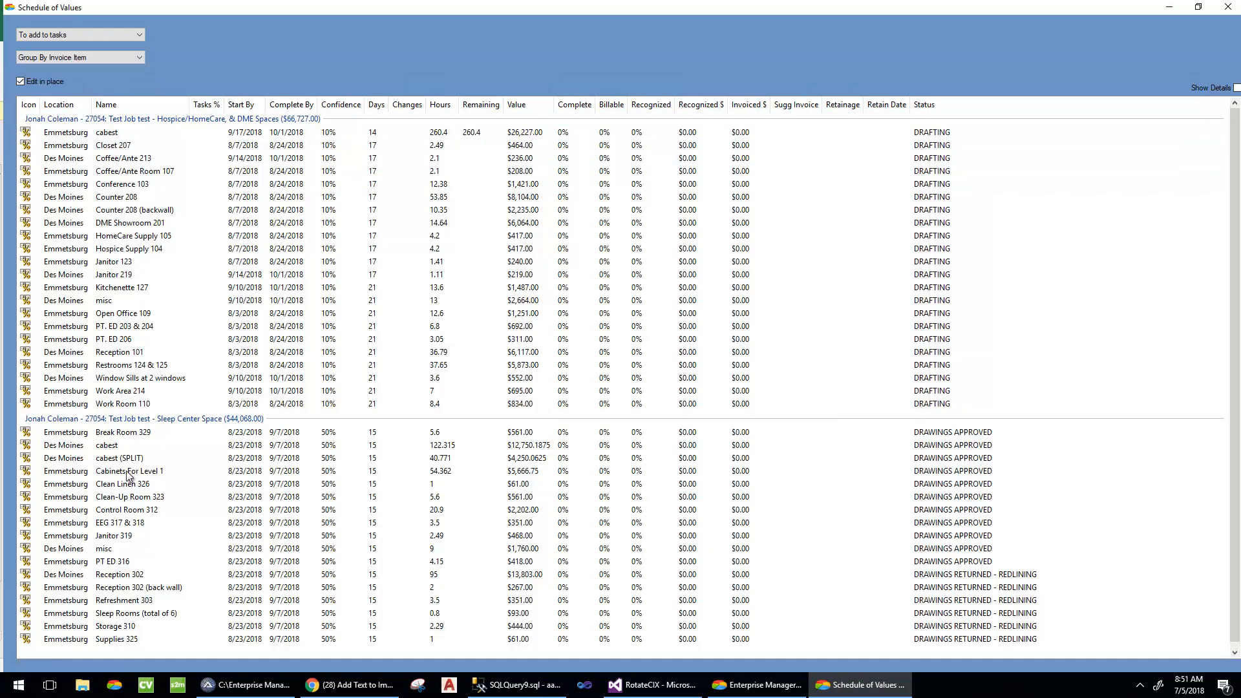
# Step: Rename the new Des Moines cabest (SPLIT) budget item as Cabinets For Level 2 and disable in-place editing
pyautogui.click(153, 458)
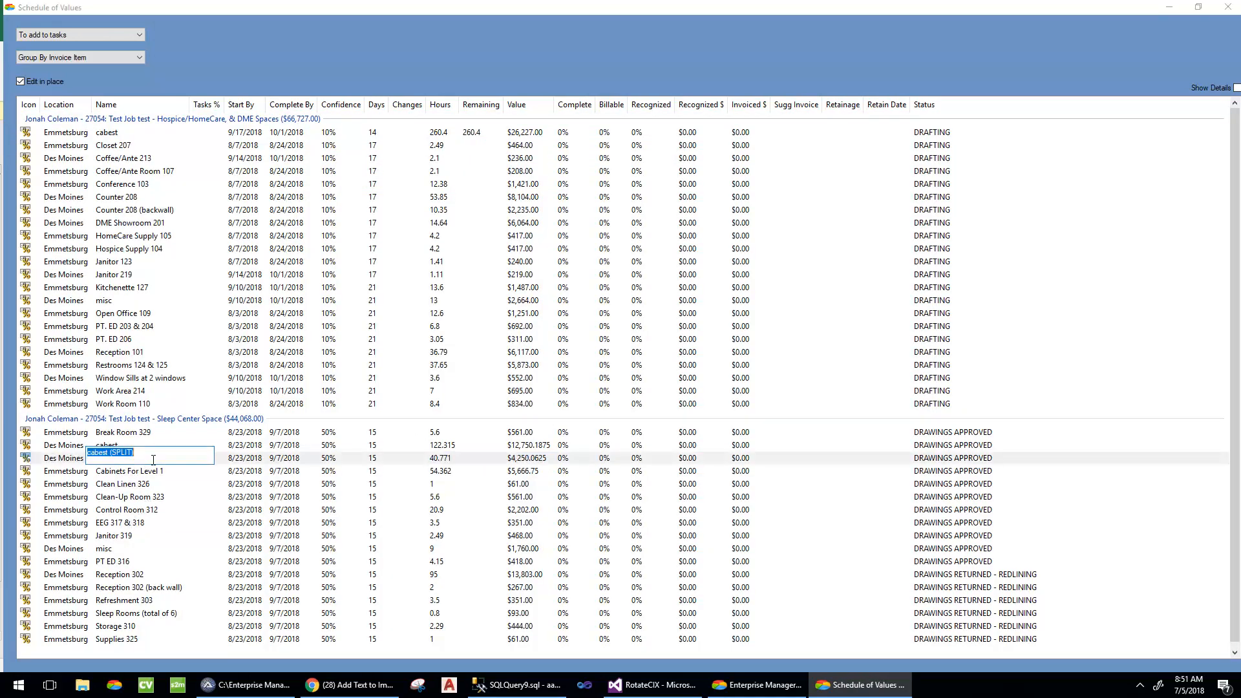
pyautogui.write('Cabinets For Level 2')
pyautogui.press('Return')
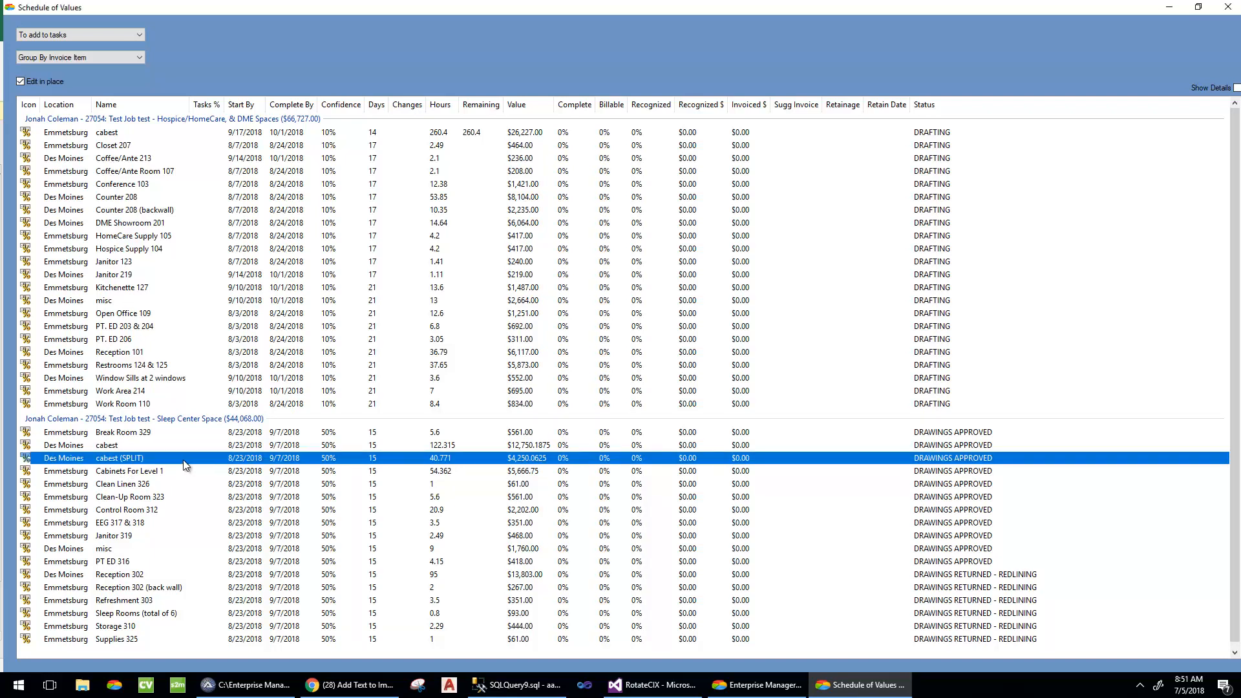
pyautogui.click(40, 81)
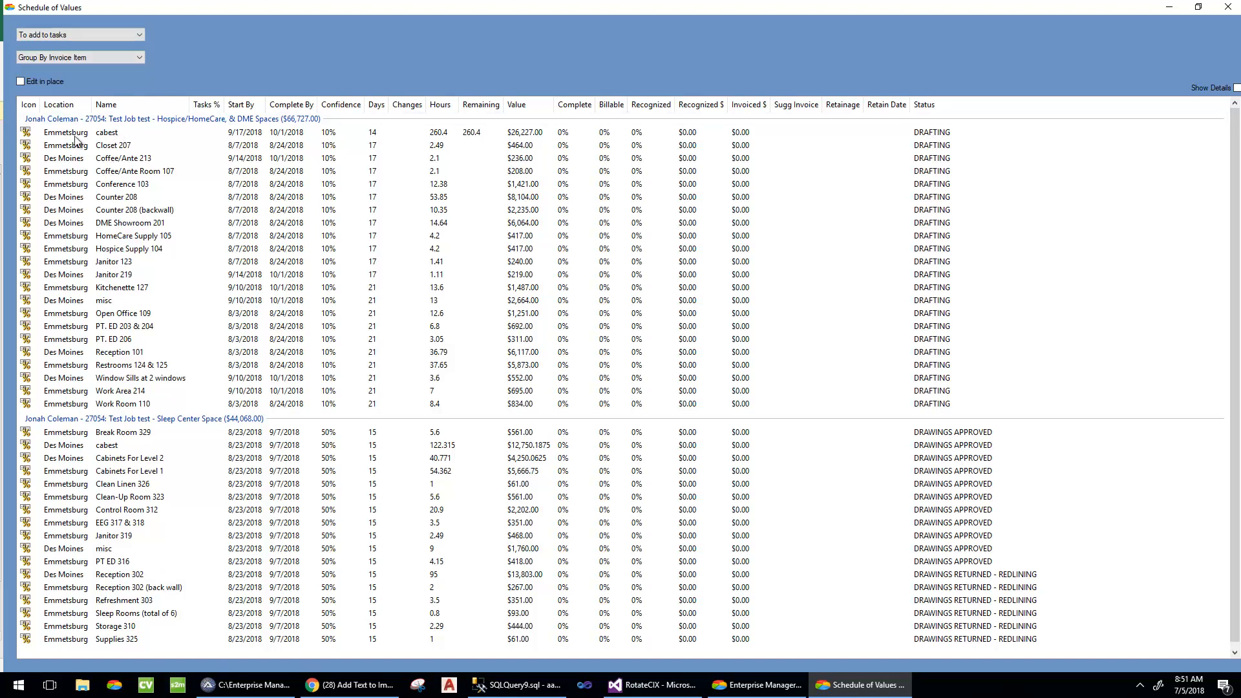
# Step: Group the budget items by status and collapse the DRAFTING group
pyautogui.click(35, 59)
pyautogui.click(49, 77)
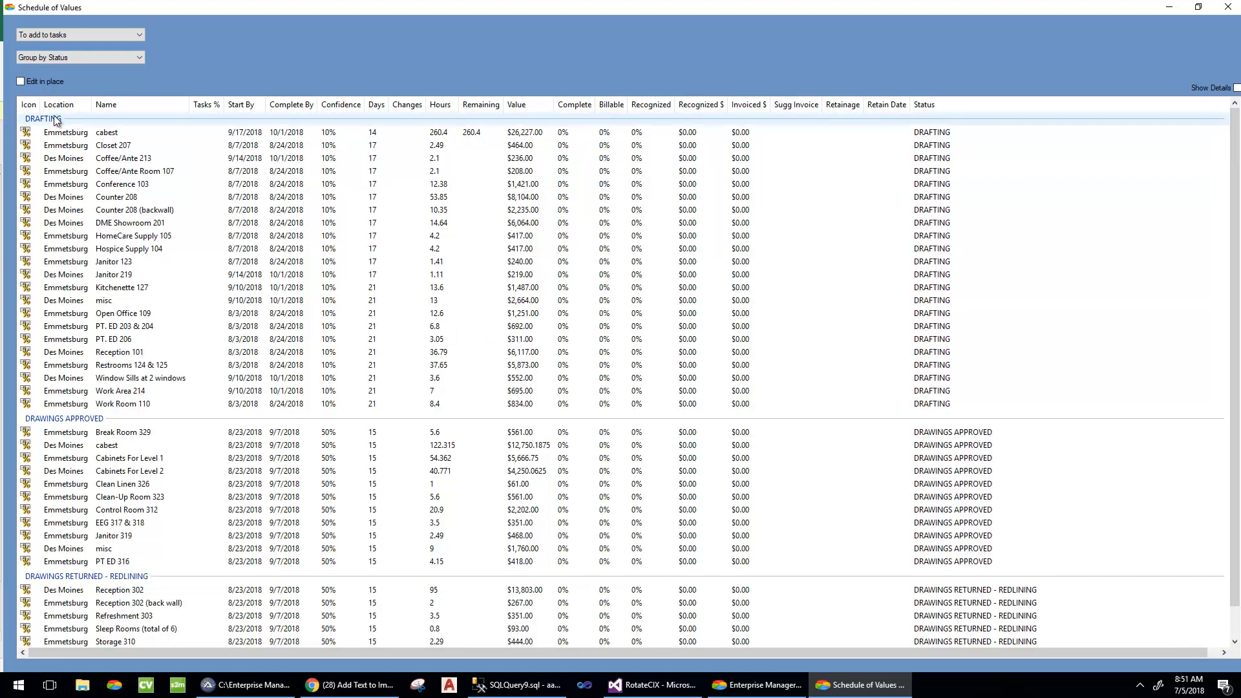
pyautogui.doubleClick(56, 119)
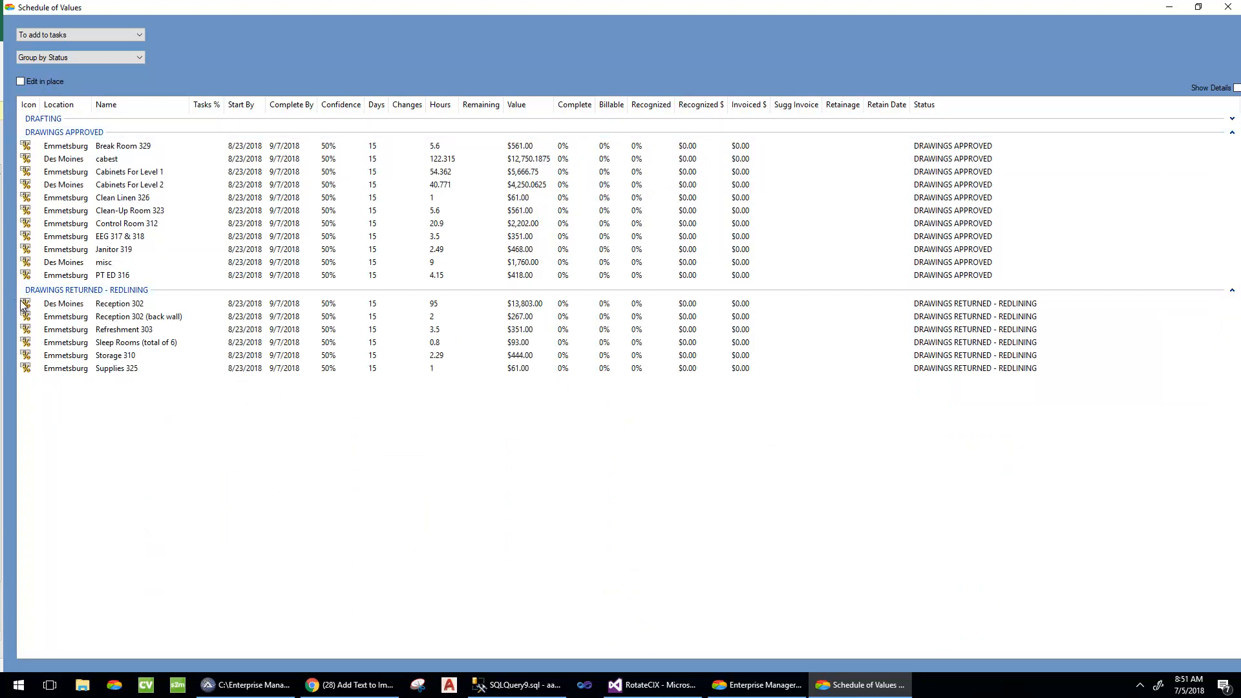
pyautogui.click(25, 317)
pyautogui.keyDown('shift'); pyautogui.click(26, 369); pyautogui.keyUp('shift')
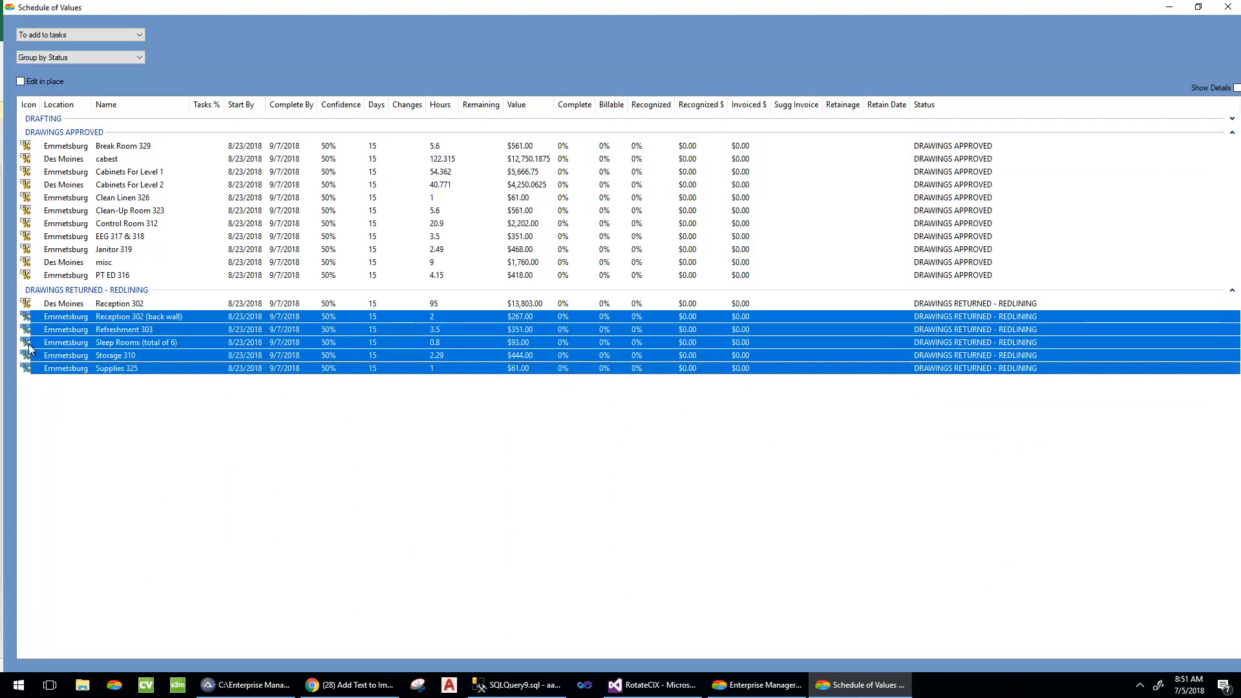
pyautogui.rightClick(28, 343)
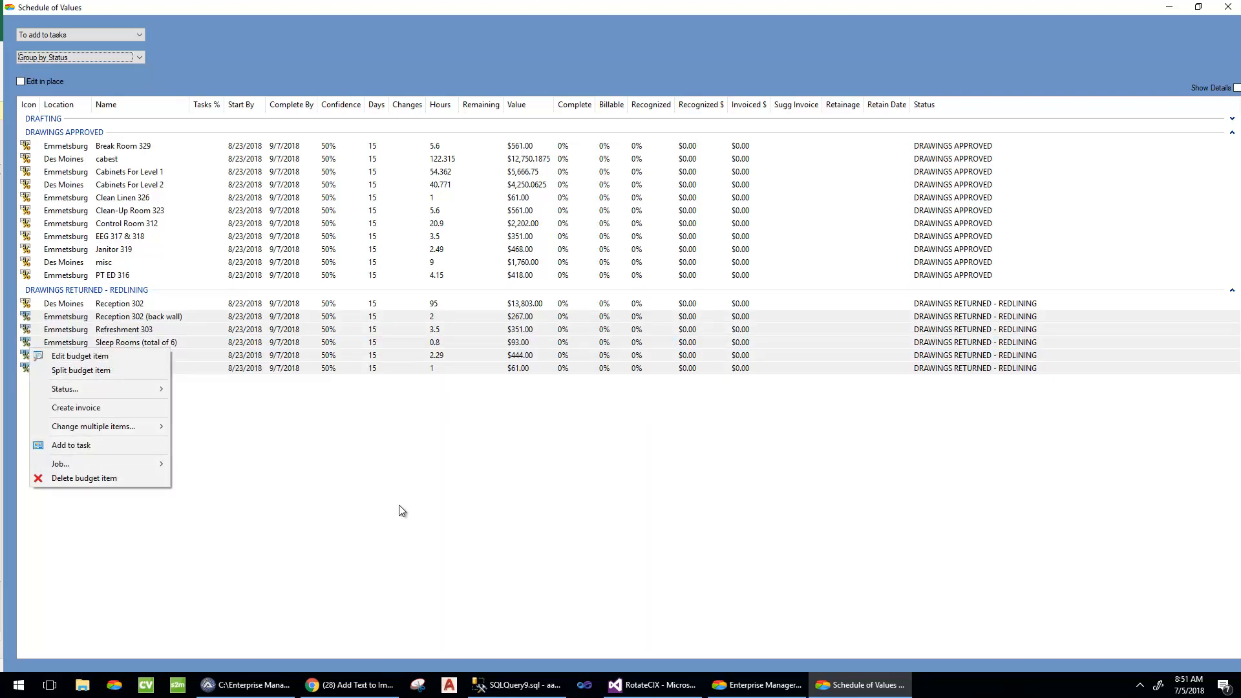
pyautogui.click(401, 510)
# Step: Select all Emmetsburg budget items in the DRAWINGS APPROVED group and start adding them to a task
pyautogui.click(25, 146)
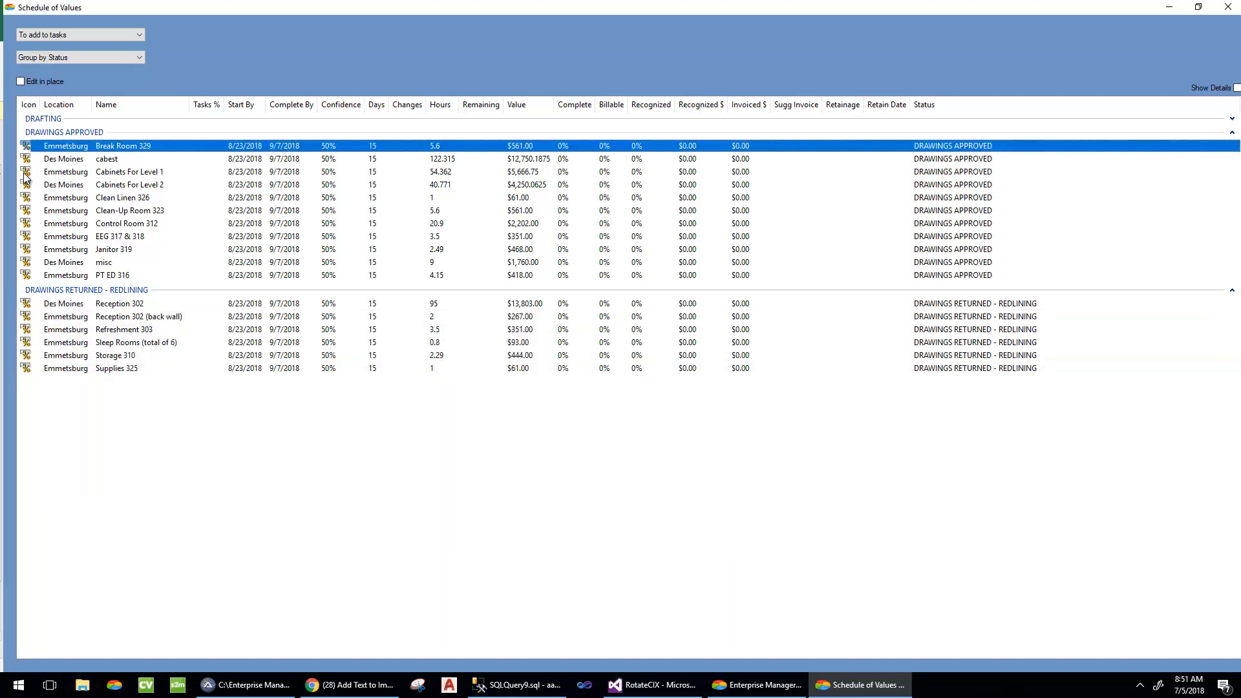
pyautogui.keyDown('ctrl'); pyautogui.click(25, 172); pyautogui.keyUp('ctrl')
pyautogui.keyDown('ctrl'); pyautogui.click(26, 198); pyautogui.keyUp('ctrl')
pyautogui.keyDown('ctrl'); pyautogui.click(26, 212); pyautogui.keyUp('ctrl')
pyautogui.keyDown('ctrl'); pyautogui.click(26, 225); pyautogui.keyUp('ctrl')
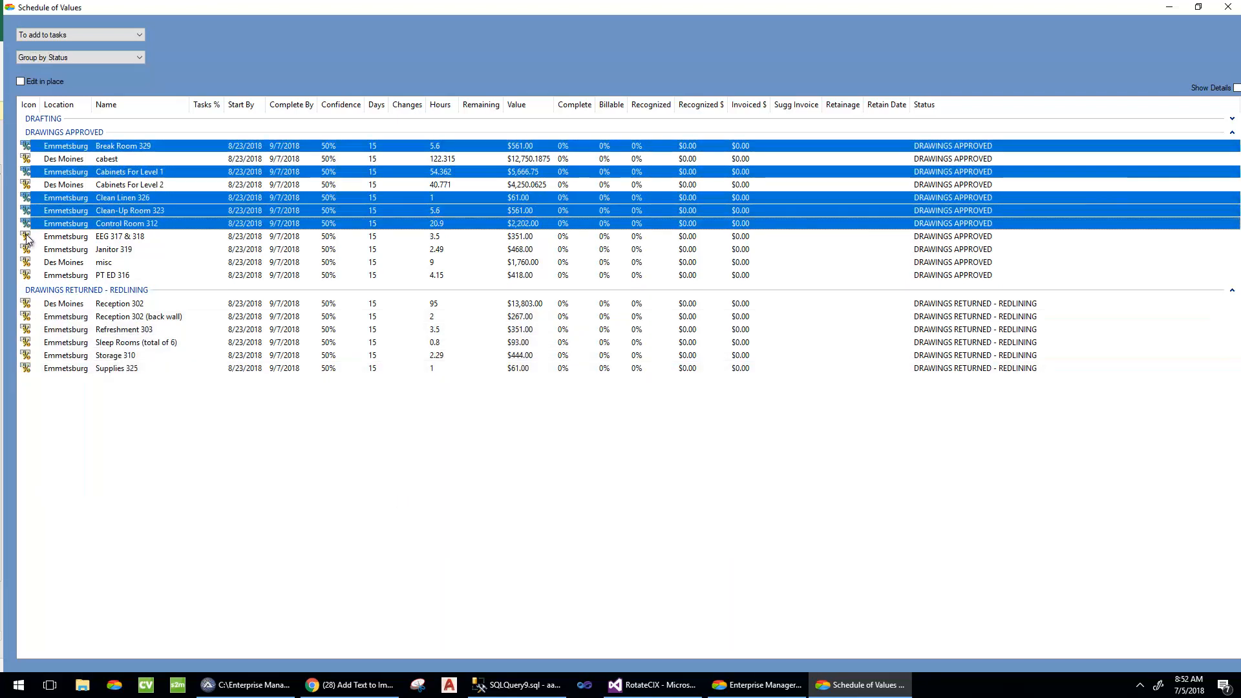
pyautogui.keyDown('ctrl'); pyautogui.click(27, 238); pyautogui.keyUp('ctrl')
pyautogui.keyDown('ctrl'); pyautogui.click(26, 251); pyautogui.keyUp('ctrl')
pyautogui.keyDown('ctrl'); pyautogui.click(27, 277); pyautogui.keyUp('ctrl')
pyautogui.rightClick(27, 279)
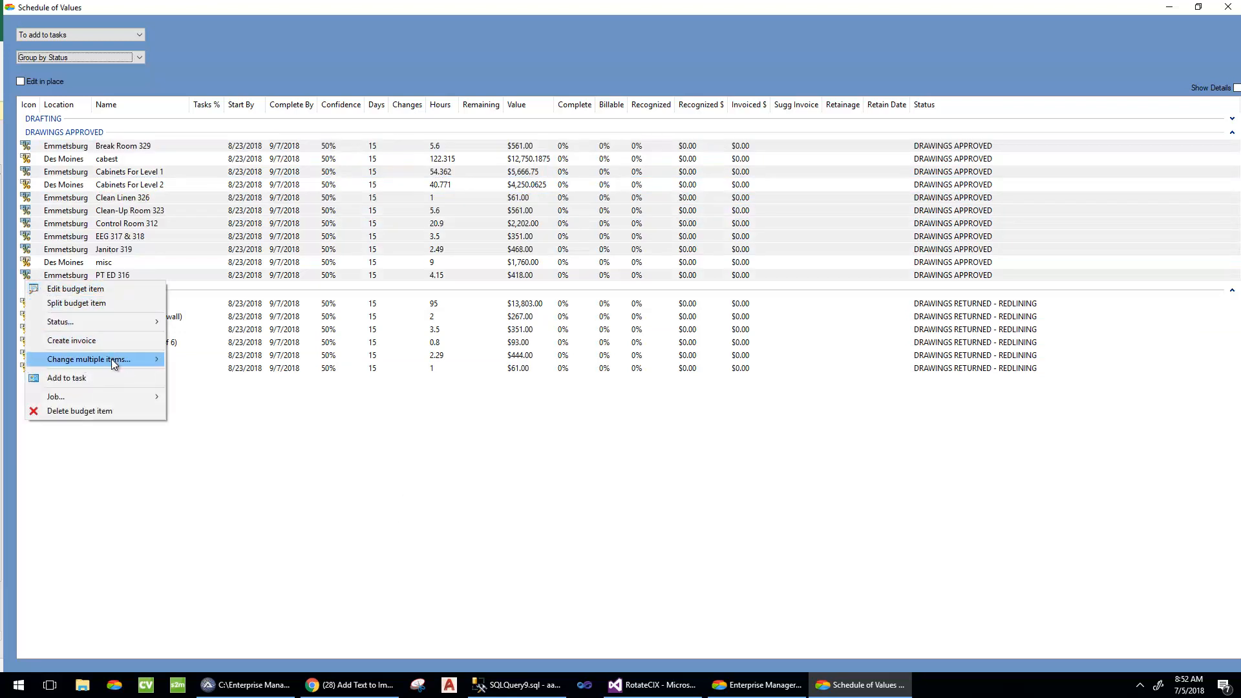
pyautogui.moveTo(115, 360)
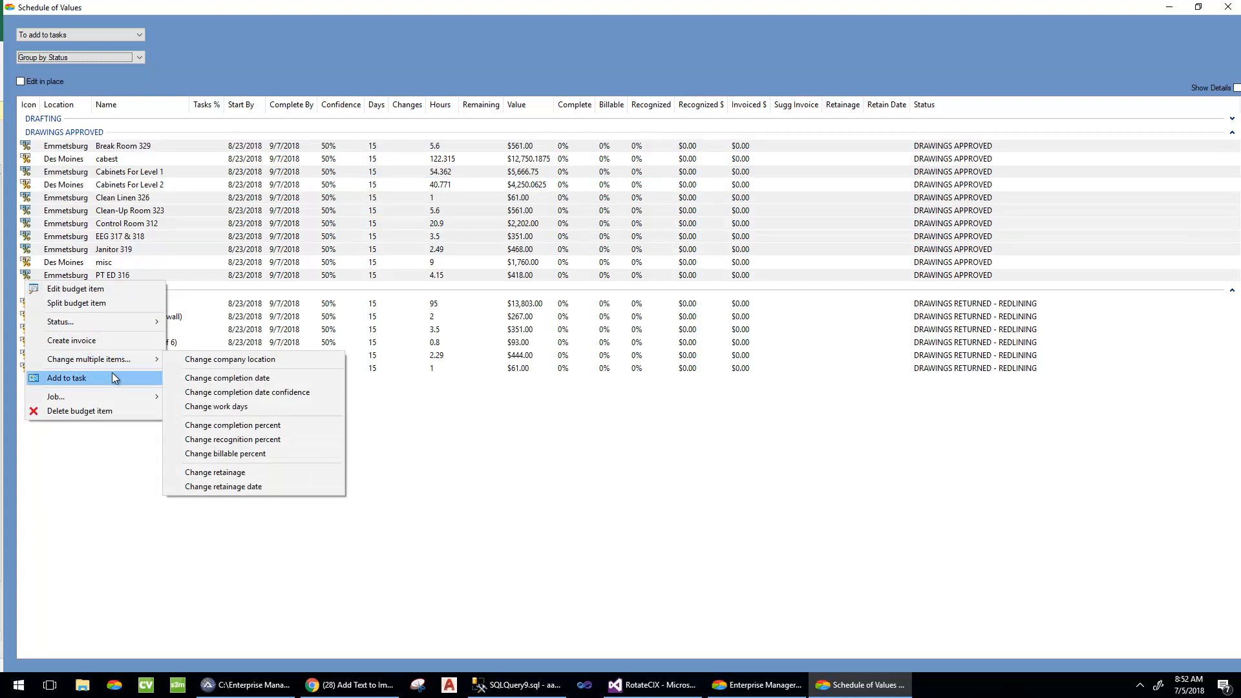
pyautogui.click(115, 377)
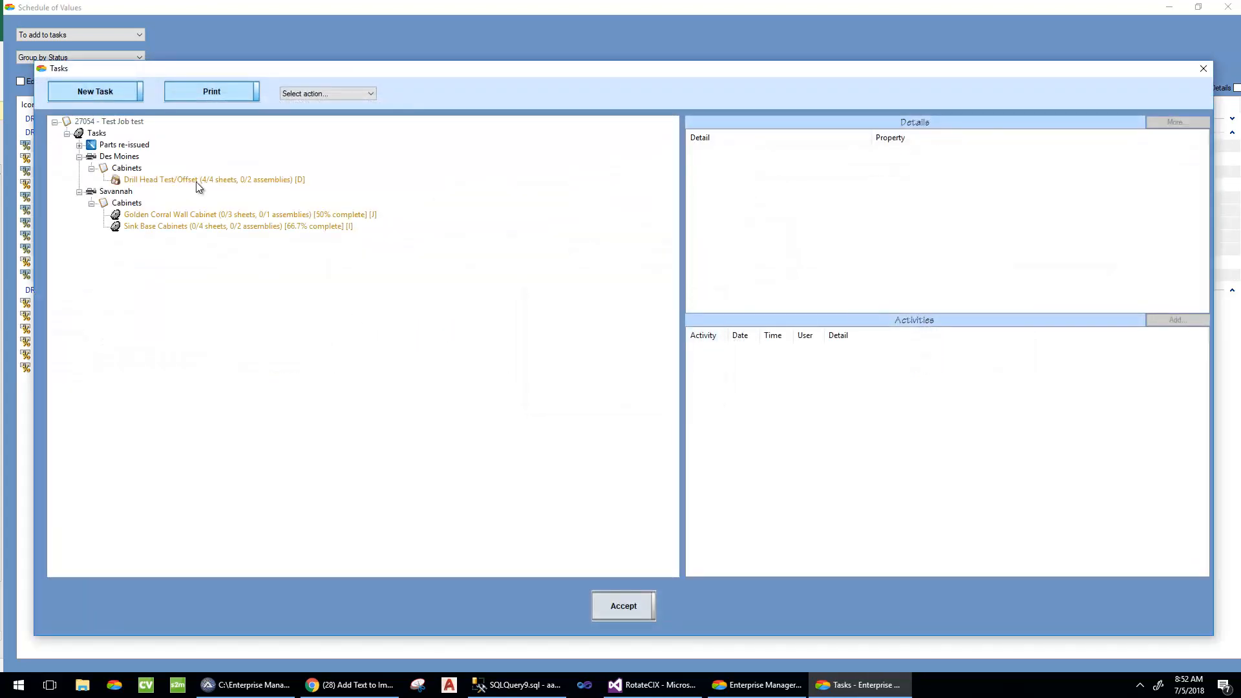
# Step: Start a new task for the selected budget items and set its category to Cabinets
pyautogui.click(111, 91)
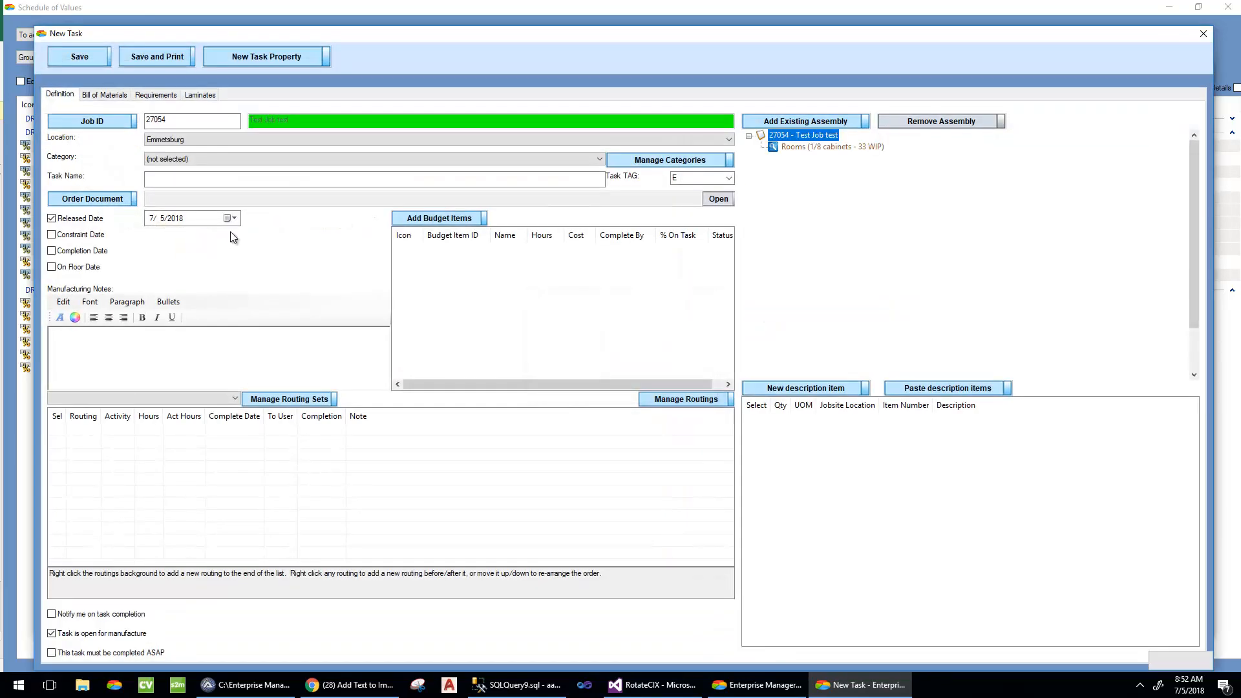
pyautogui.click(170, 158)
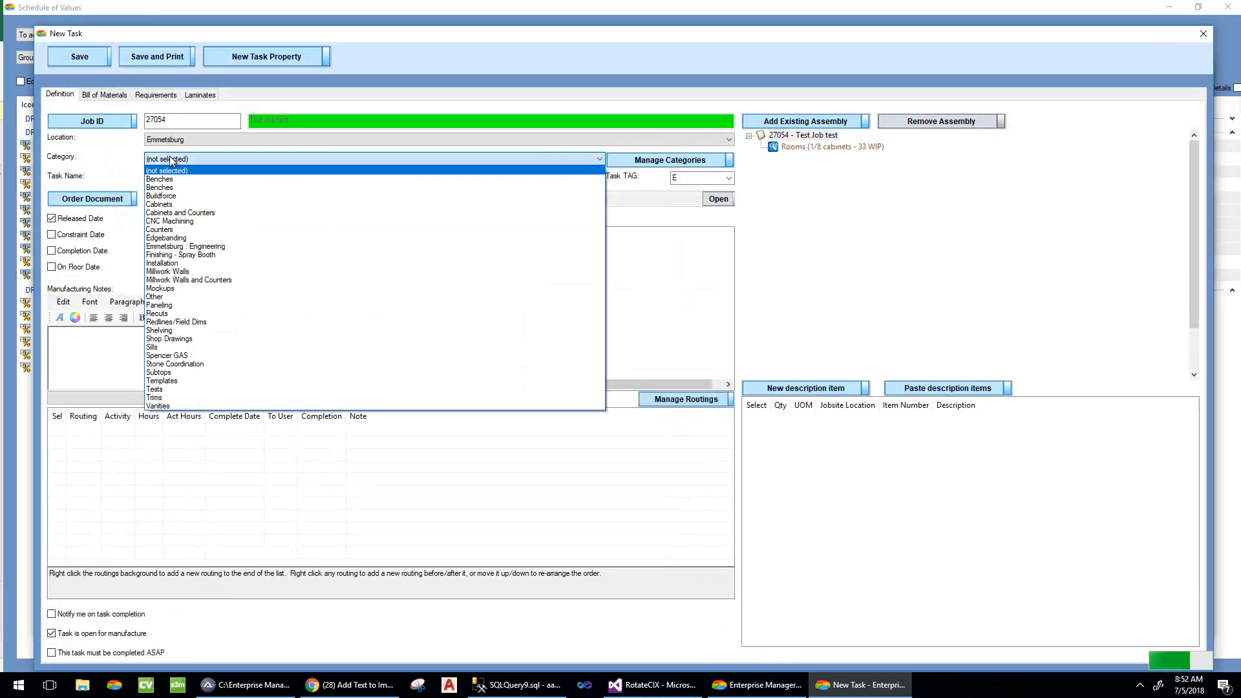
pyautogui.click(173, 204)
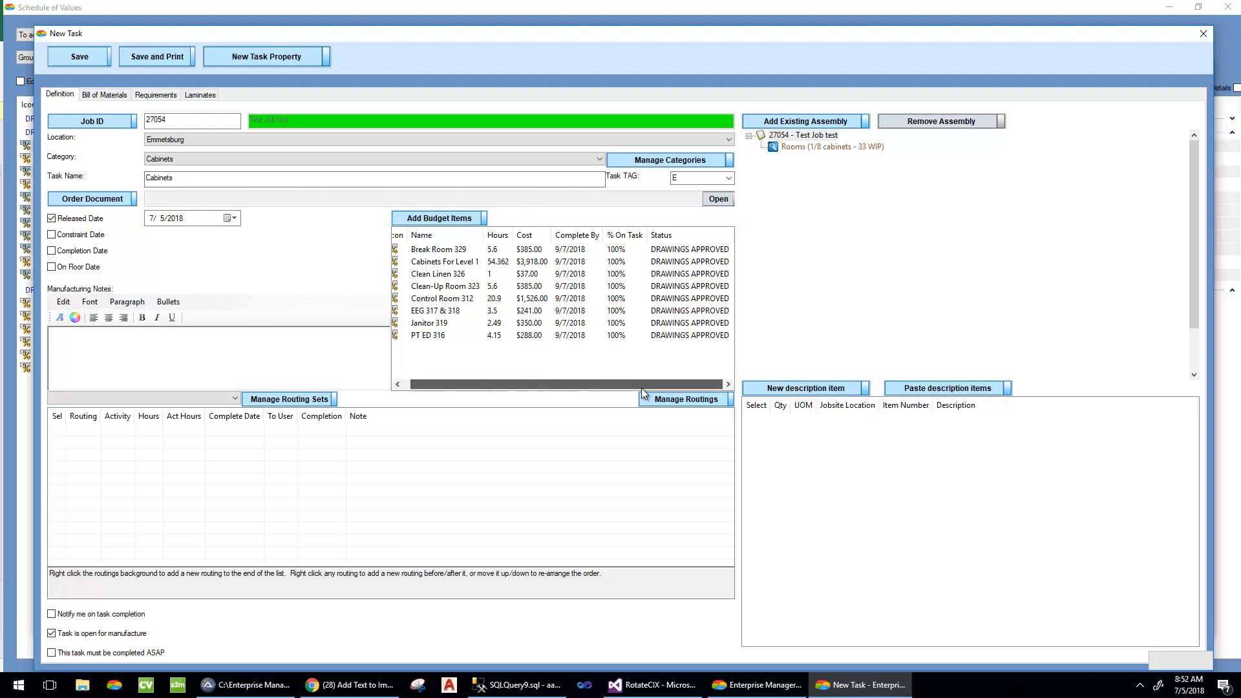
pyautogui.rightClick(404, 253)
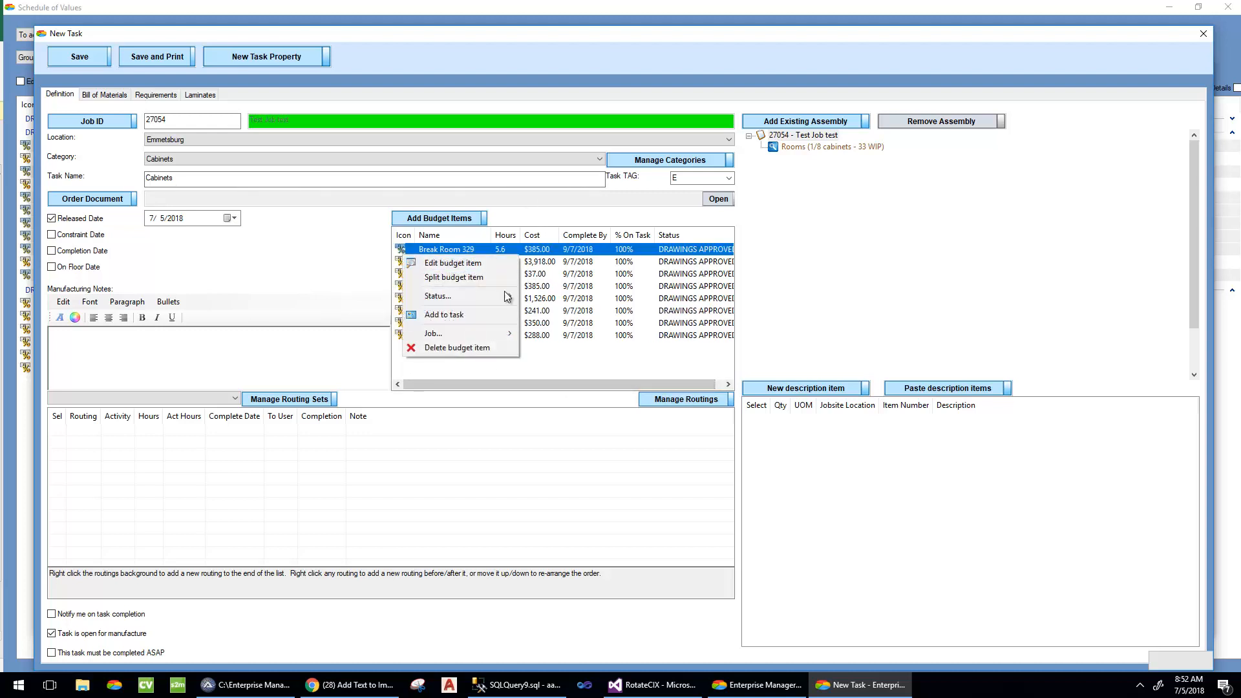
pyautogui.click(597, 373)
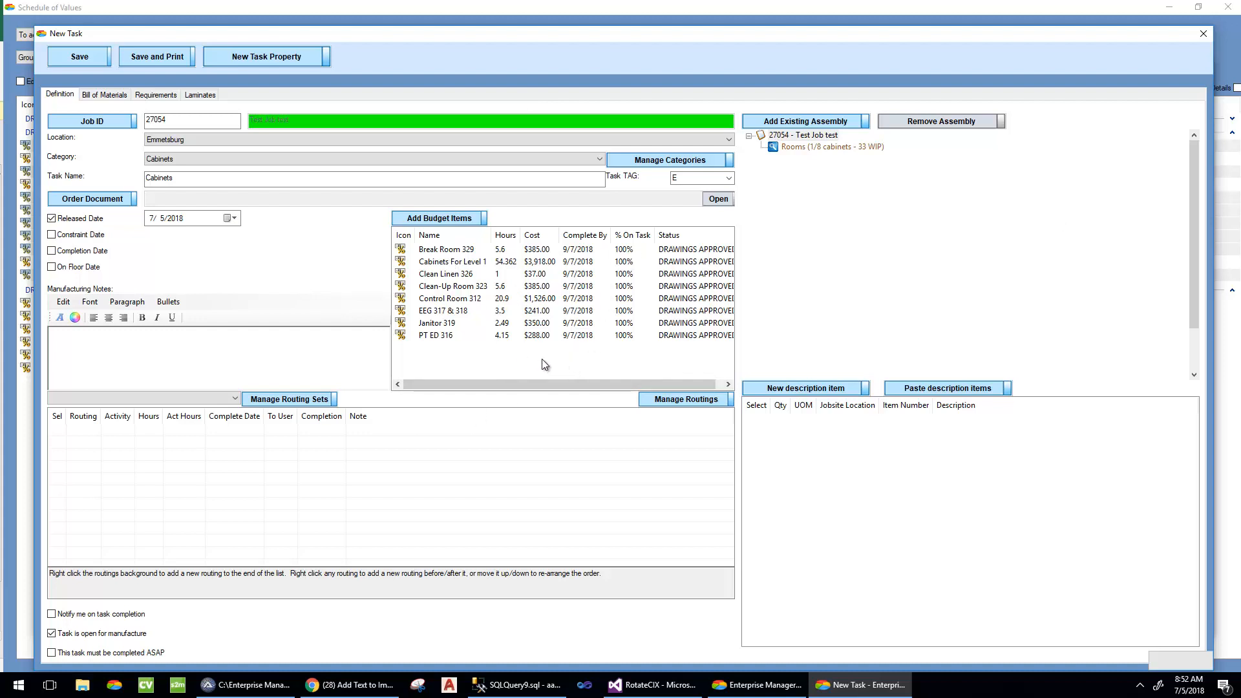
# Step: Set the Cabinets For Level 1 item's percentage on the task to 50 and enter asdfasdf as the manufacturing notes
pyautogui.click(628, 262)
pyautogui.moveTo(628, 262); pyautogui.dragTo(646, 265)
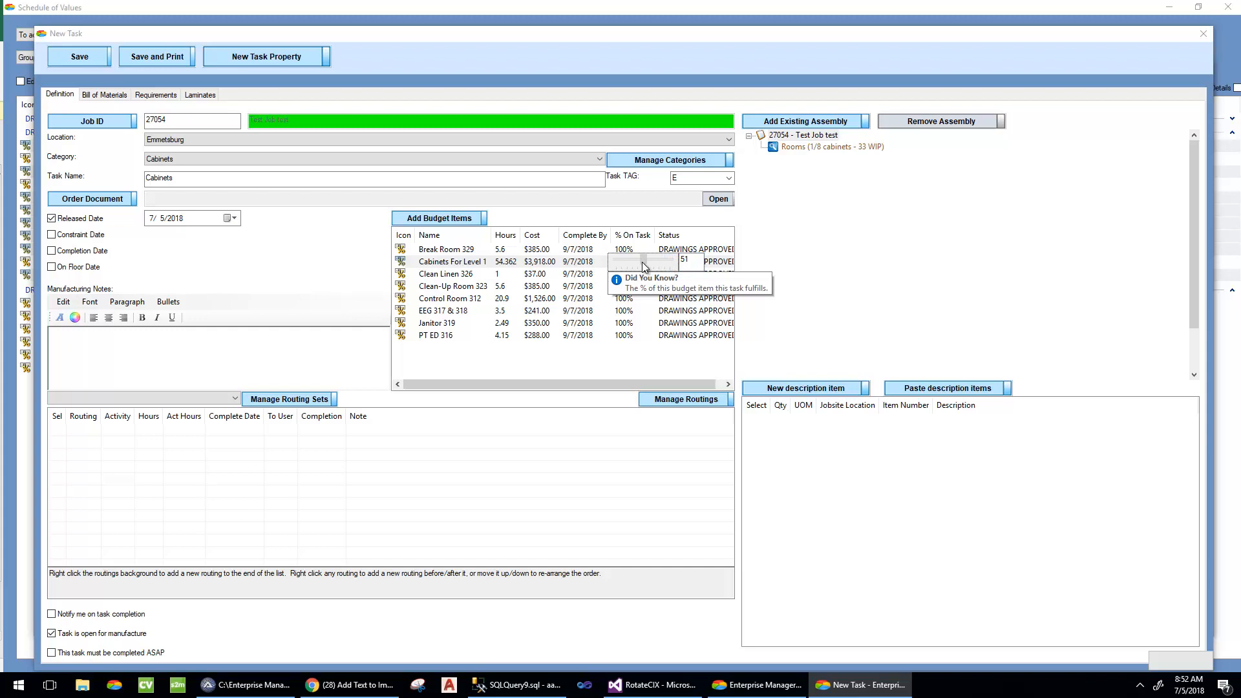
pyautogui.press('Tab')
pyautogui.write('50')
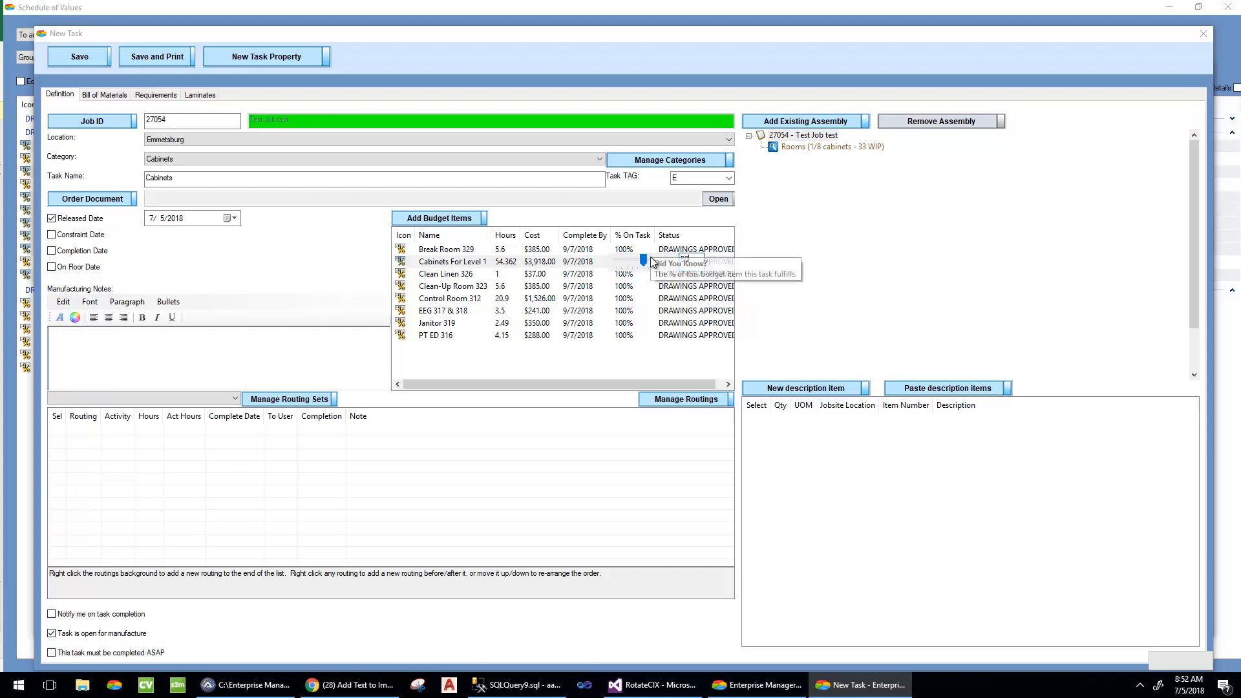
pyautogui.click(612, 357)
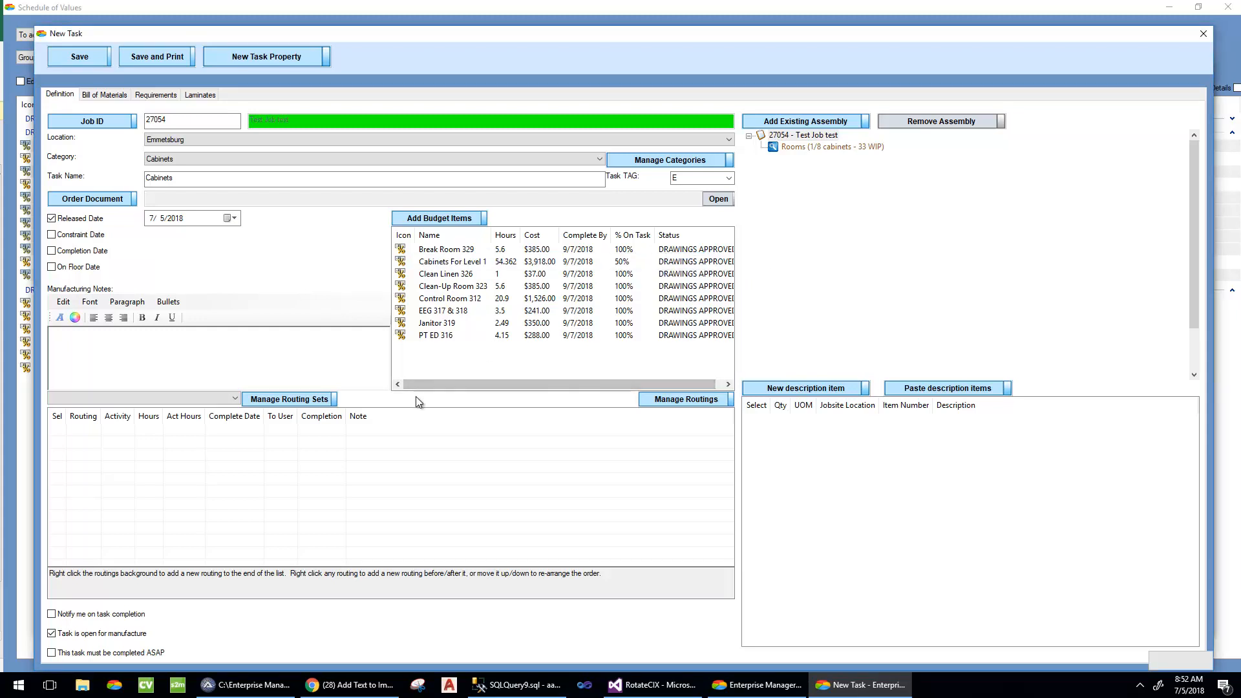
pyautogui.click(116, 343)
pyautogui.write('asdfasdf')
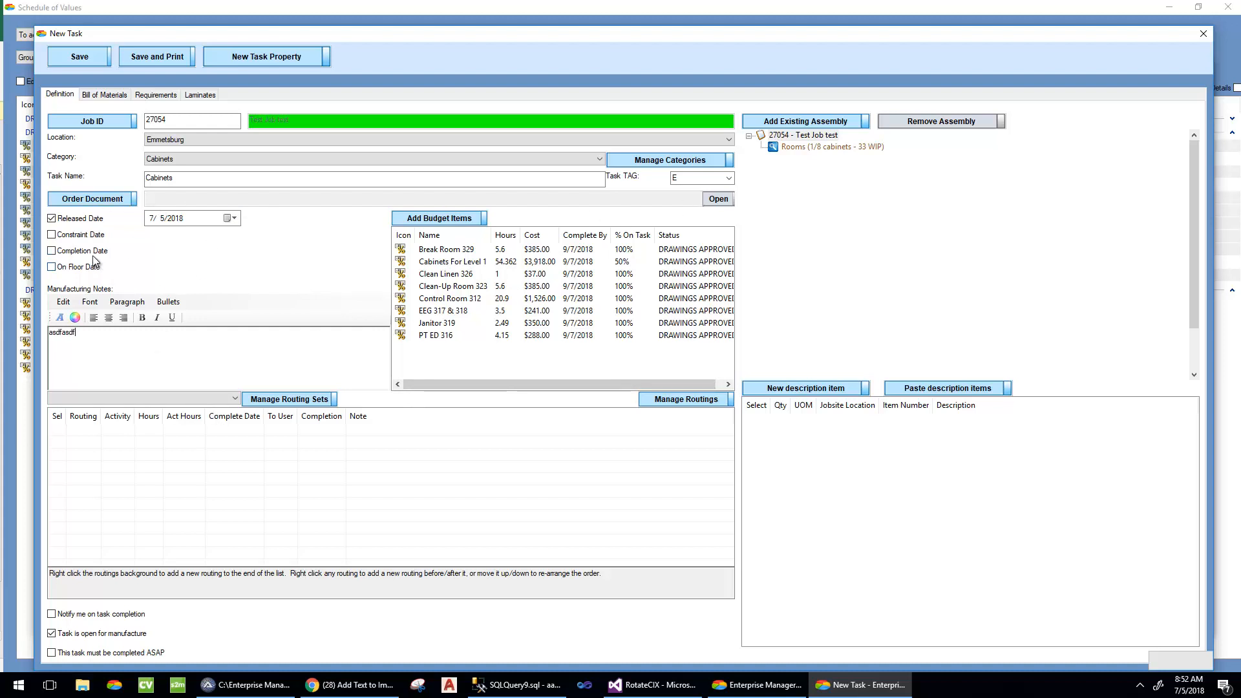
pyautogui.click(91, 198)
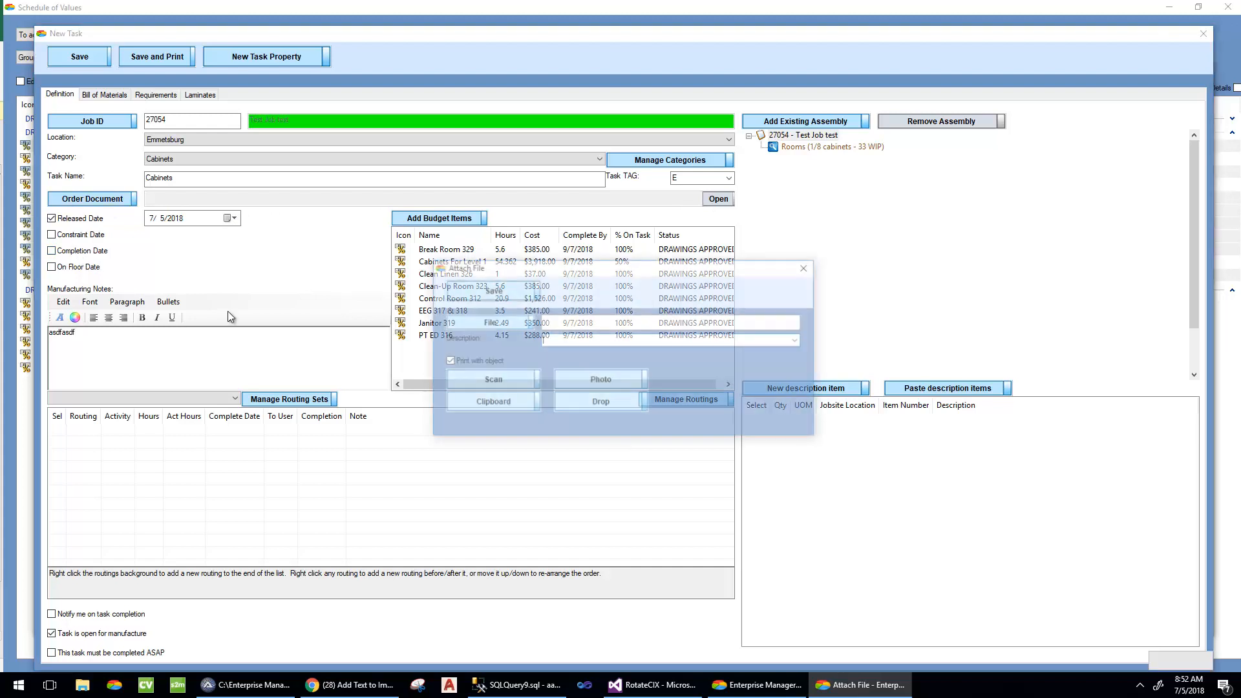
pyautogui.click(511, 322)
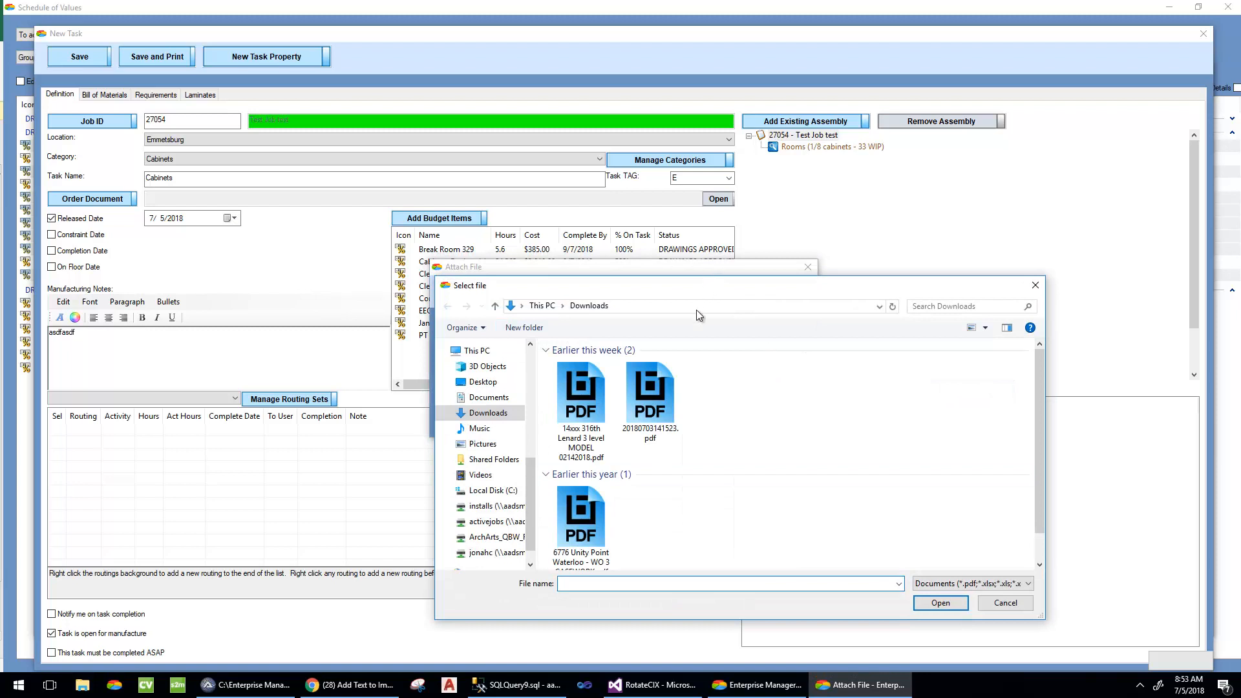
pyautogui.moveTo(690, 285); pyautogui.dragTo(619, 438)
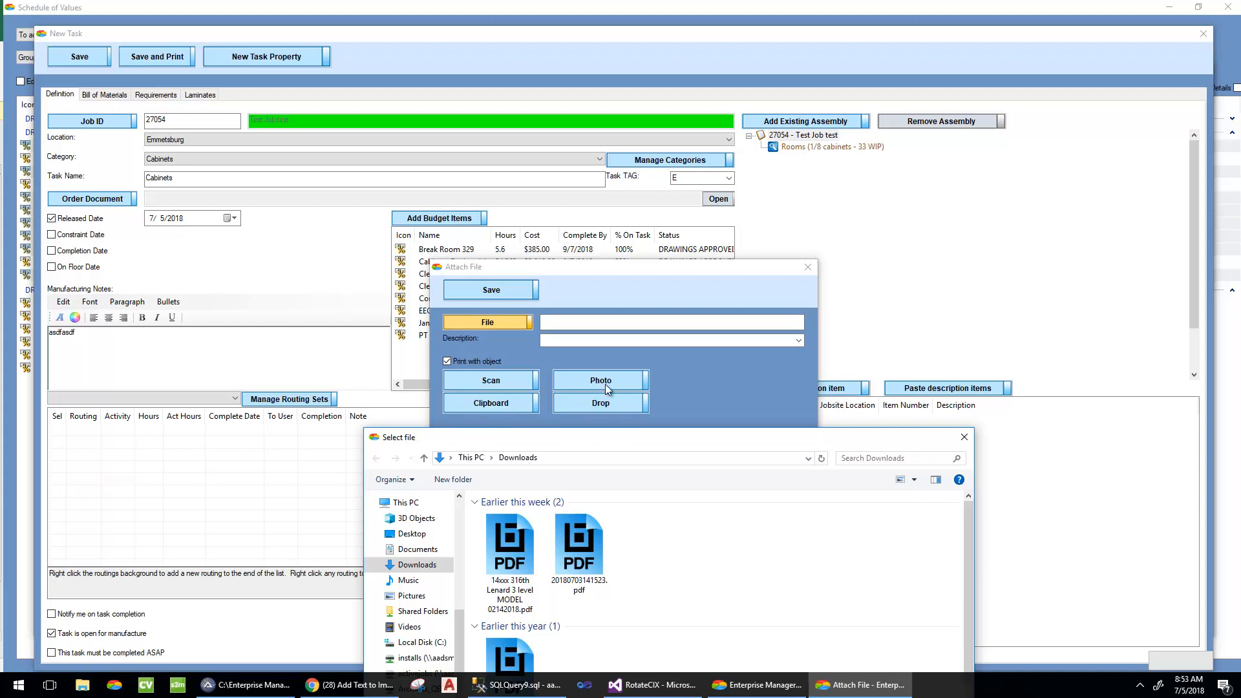
pyautogui.click(500, 384)
pyautogui.moveTo(622, 333); pyautogui.dragTo(703, 224)
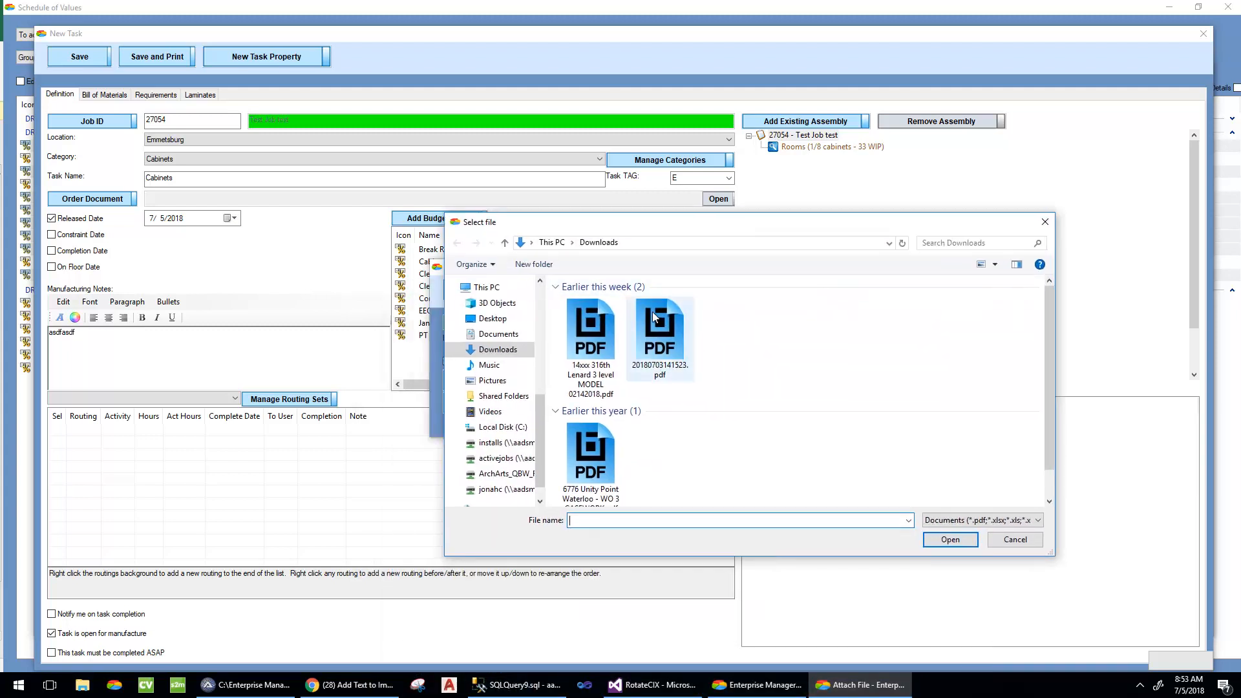
pyautogui.click(594, 460)
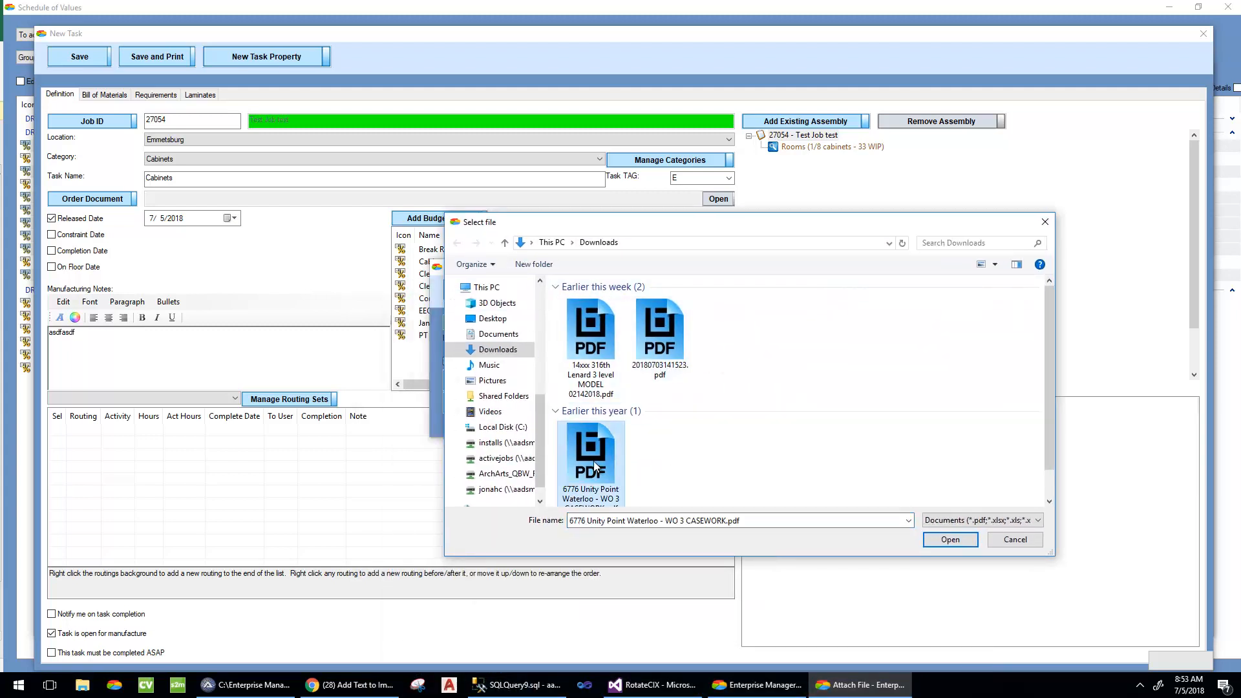
pyautogui.doubleClick(593, 460)
# Step: Describe the attached file as Work Order Drawings and save the attachment, deleting the original file
pyautogui.click(617, 349)
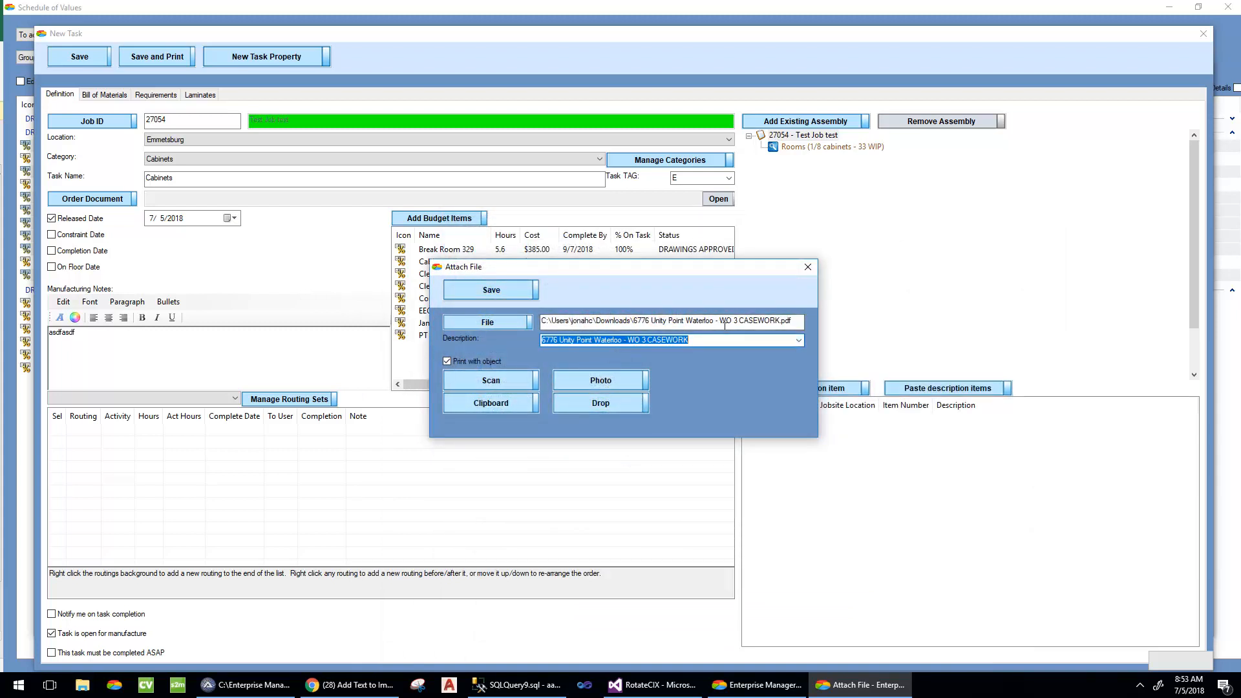
pyautogui.write('Work Order Drawings')
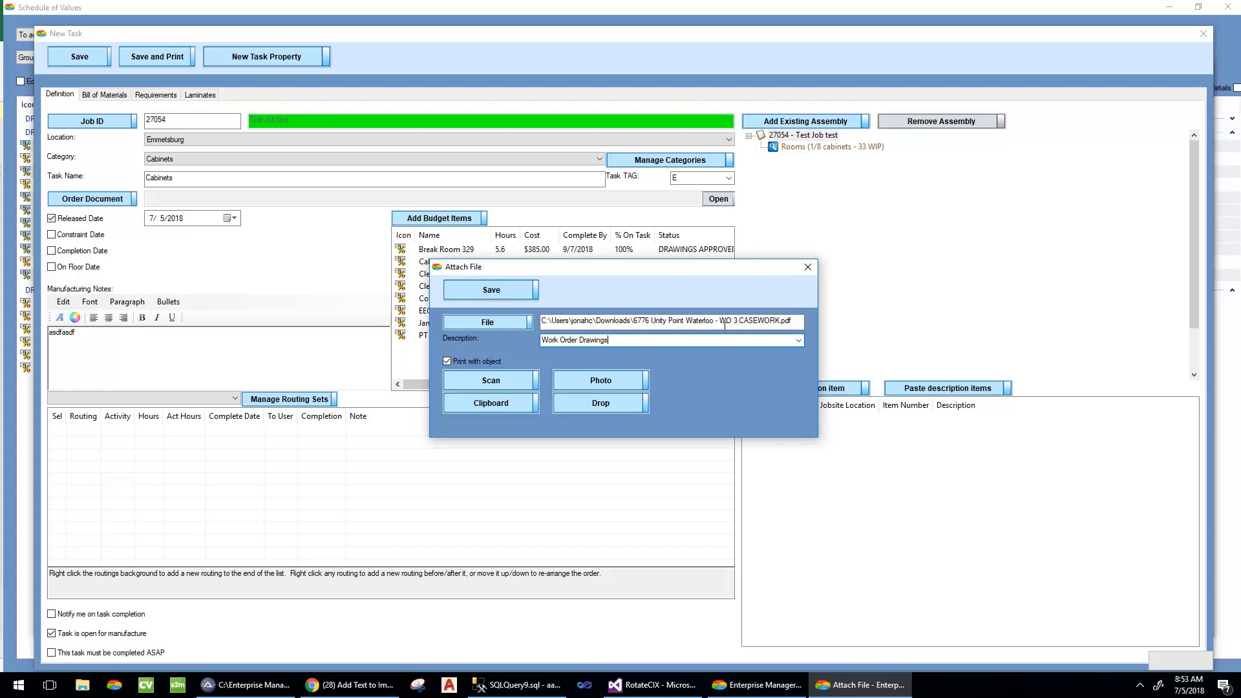
pyautogui.click(462, 292)
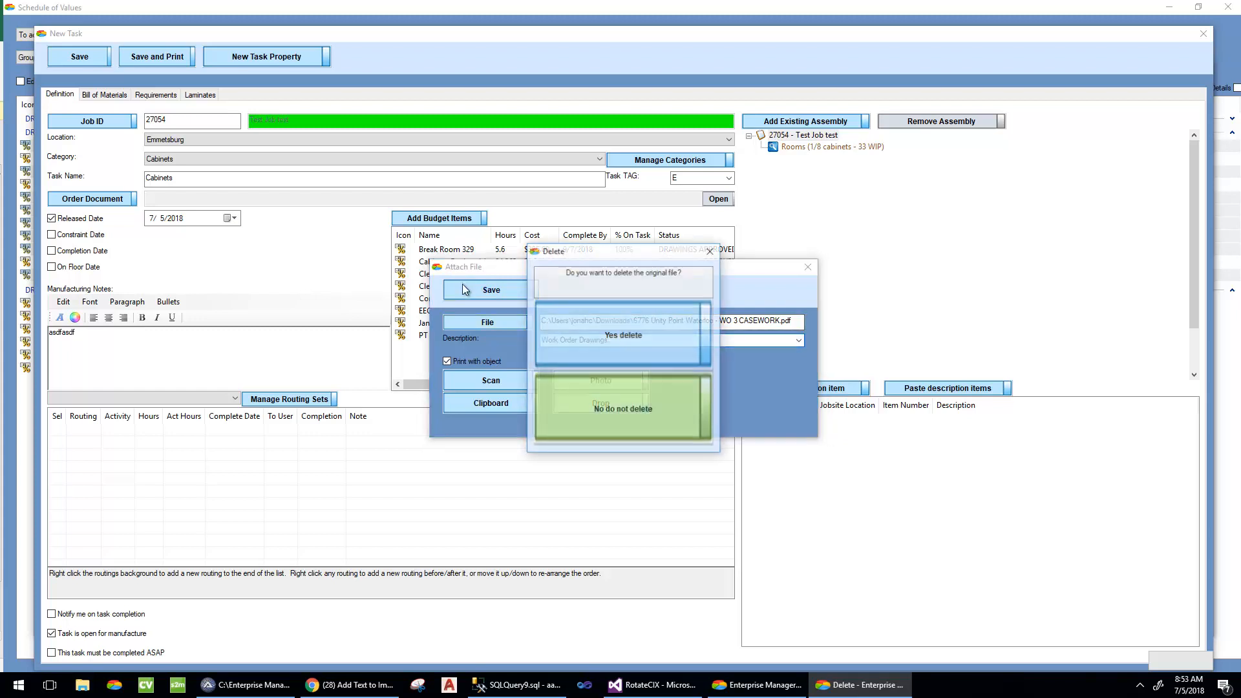
pyautogui.click(617, 326)
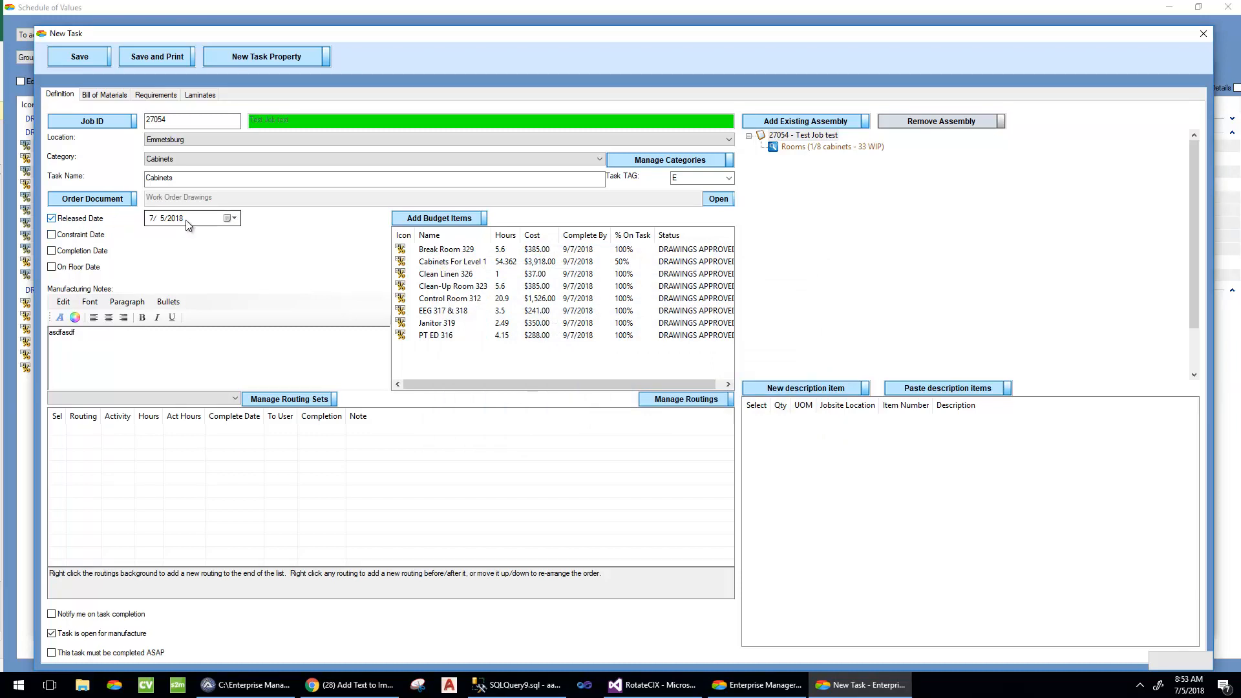
# Step: Enable the task's completion date and set it to 9/7/2018
pyautogui.click(67, 255)
pyautogui.click(231, 251)
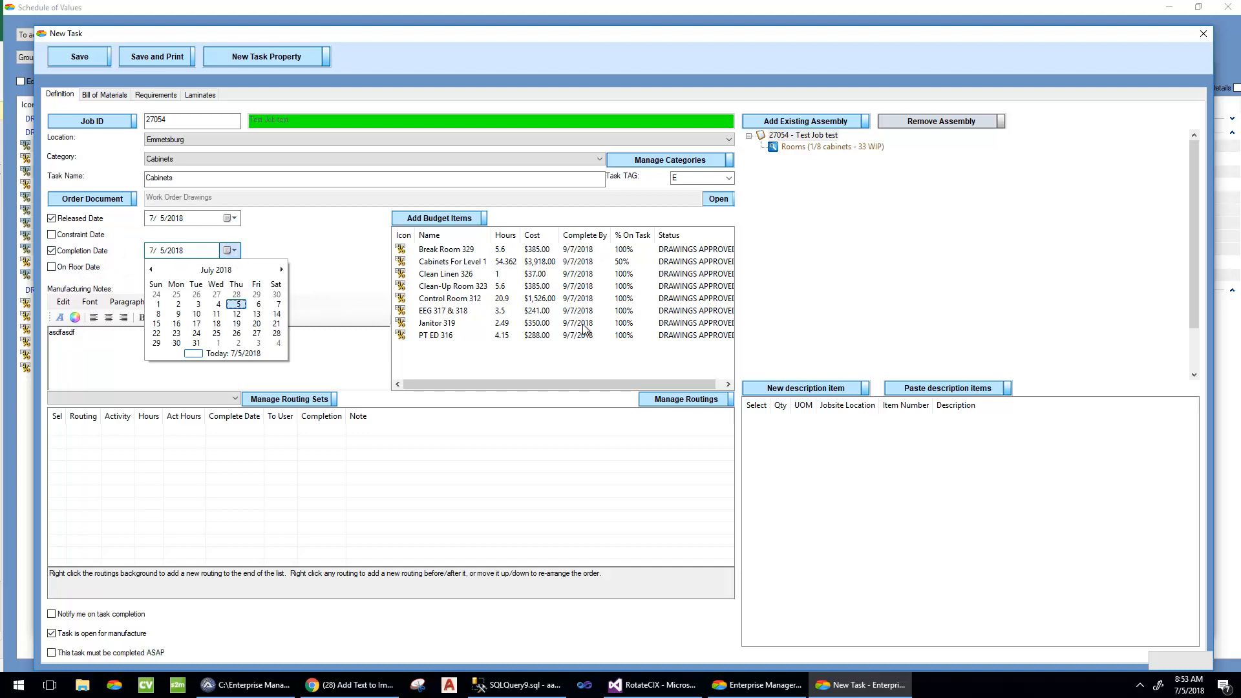
pyautogui.click(281, 270)
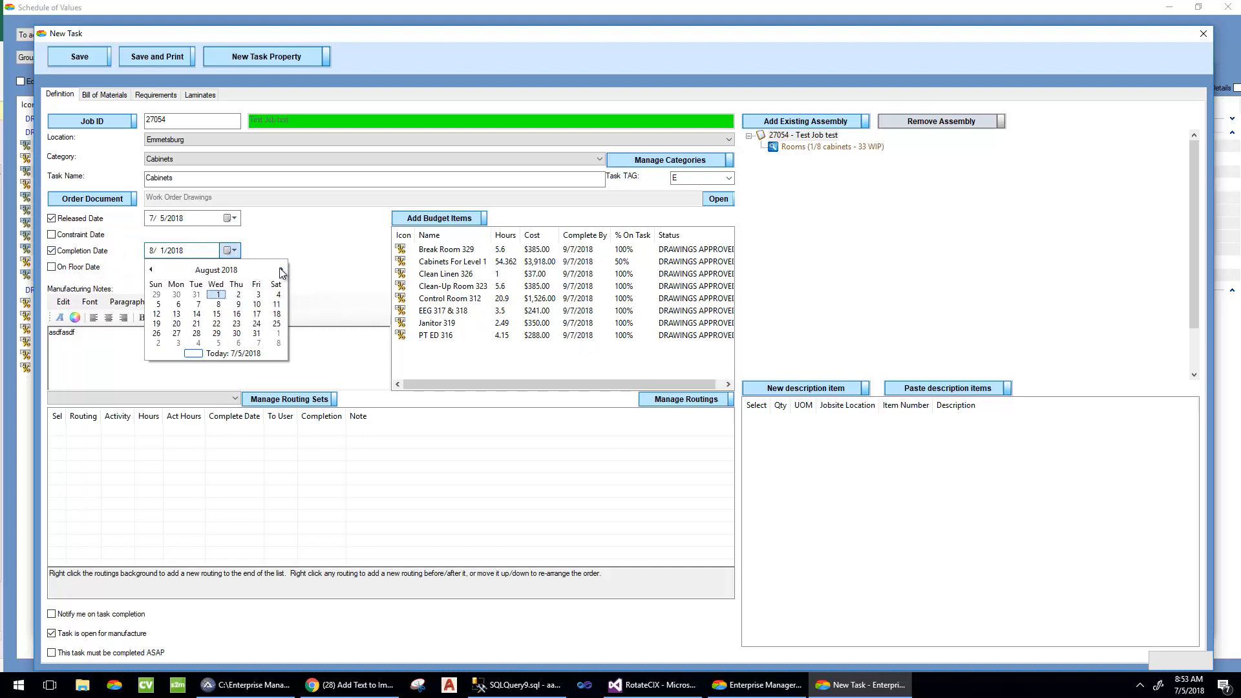
pyautogui.click(281, 269)
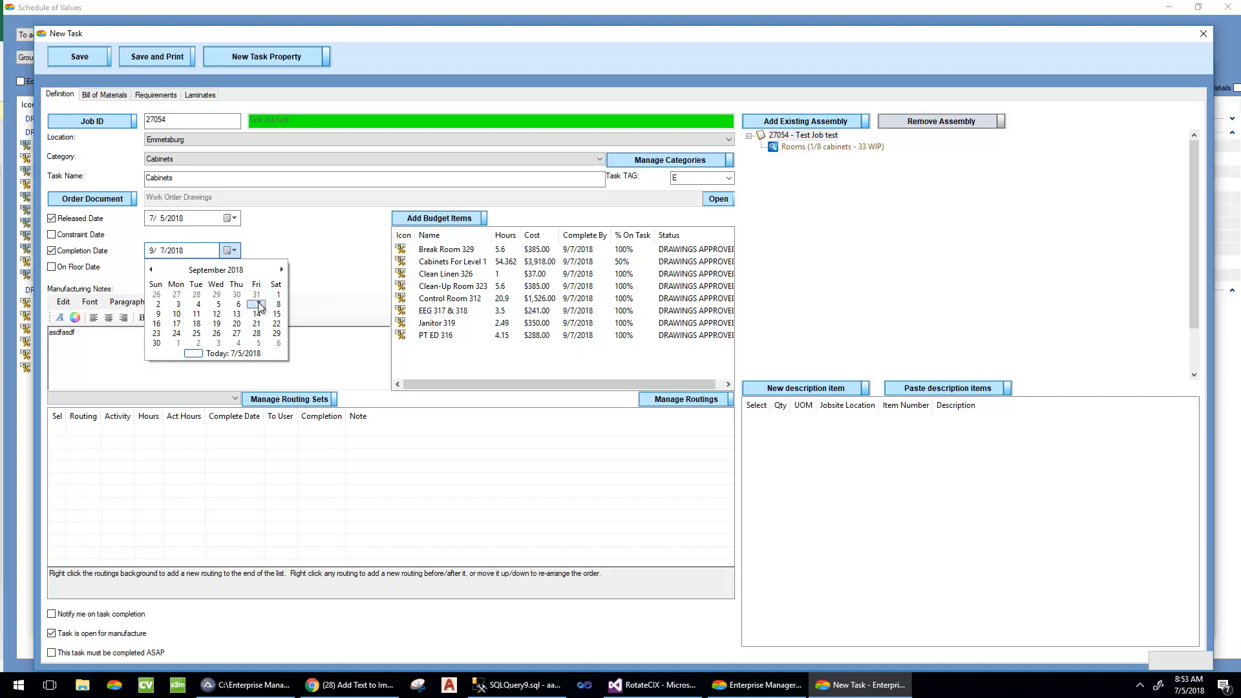
pyautogui.click(259, 303)
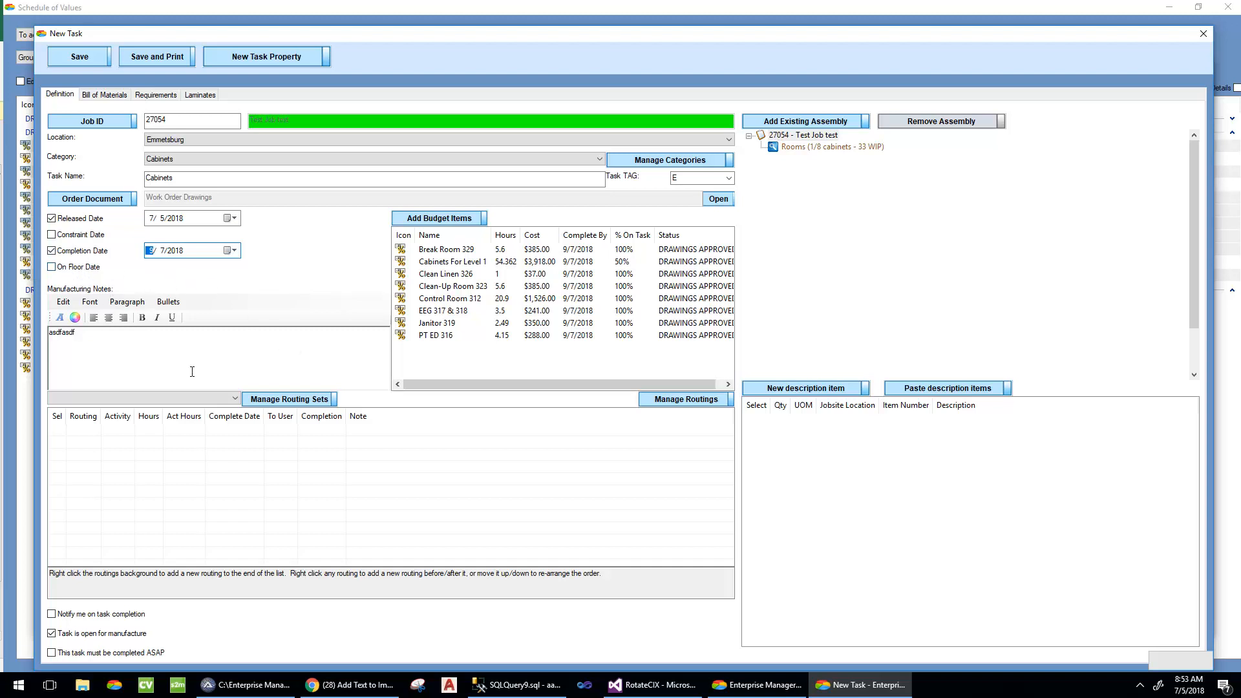
# Step: Apply the Des Moines Production routing set to the Cabinets task
pyautogui.click(121, 398)
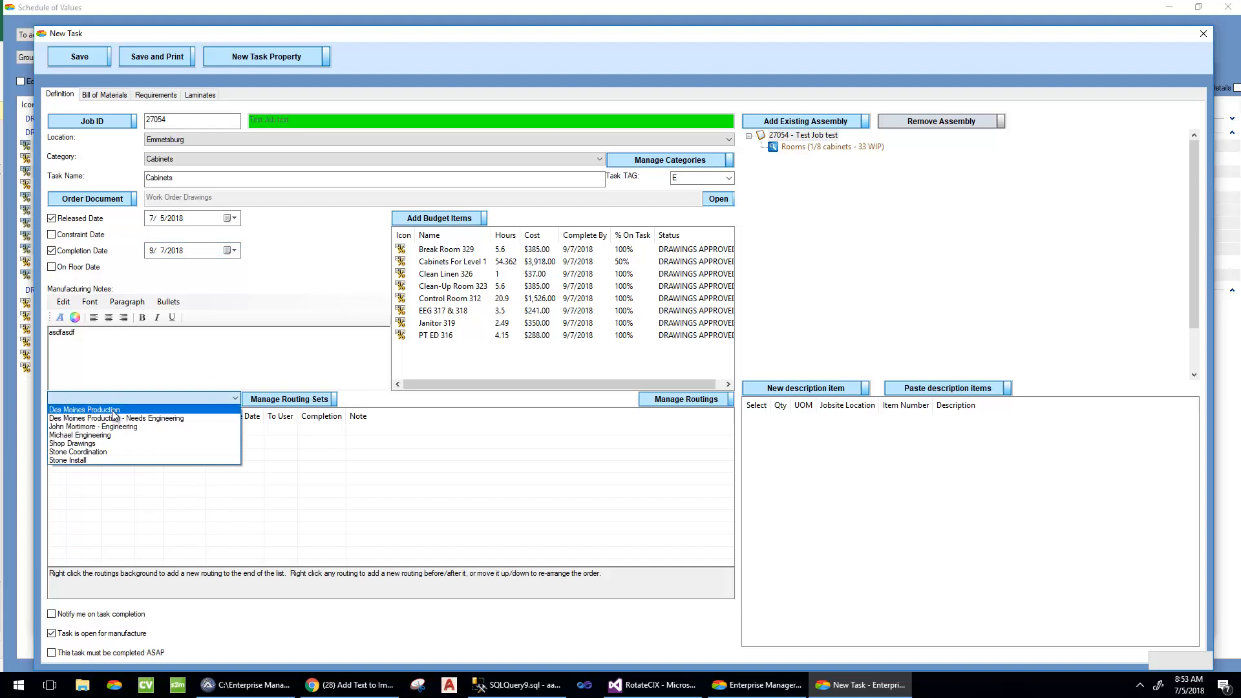
pyautogui.click(114, 411)
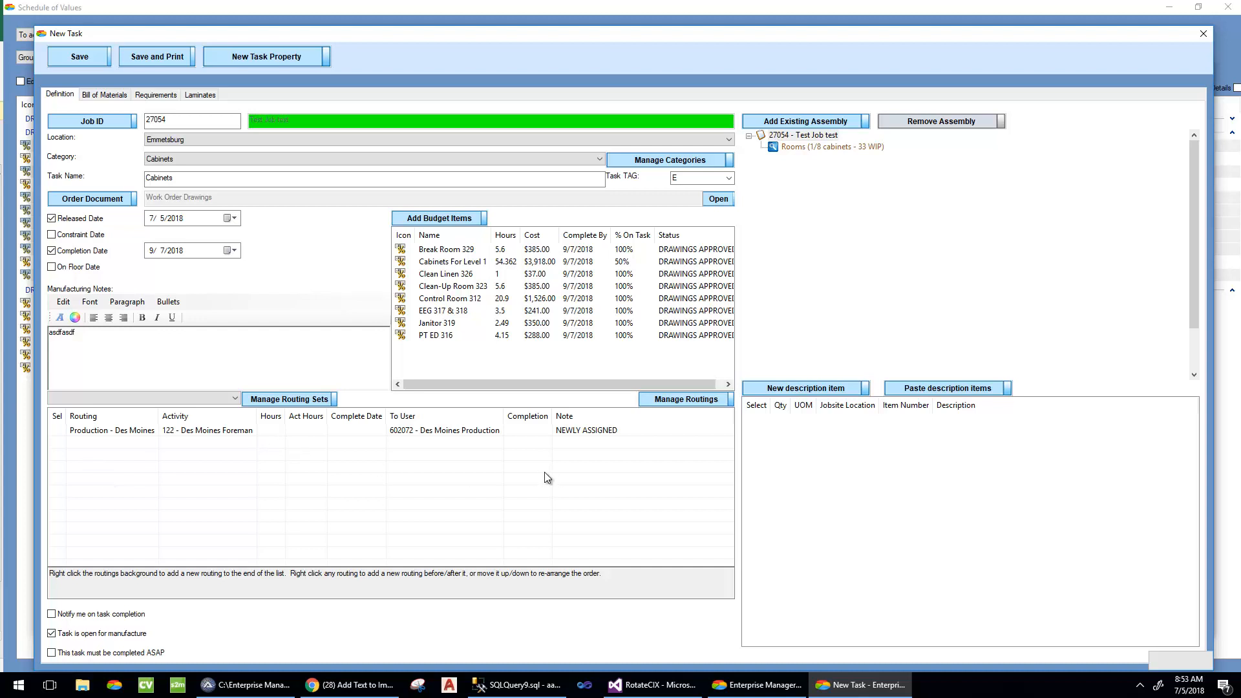
pyautogui.click(75, 401)
pyautogui.click(75, 400)
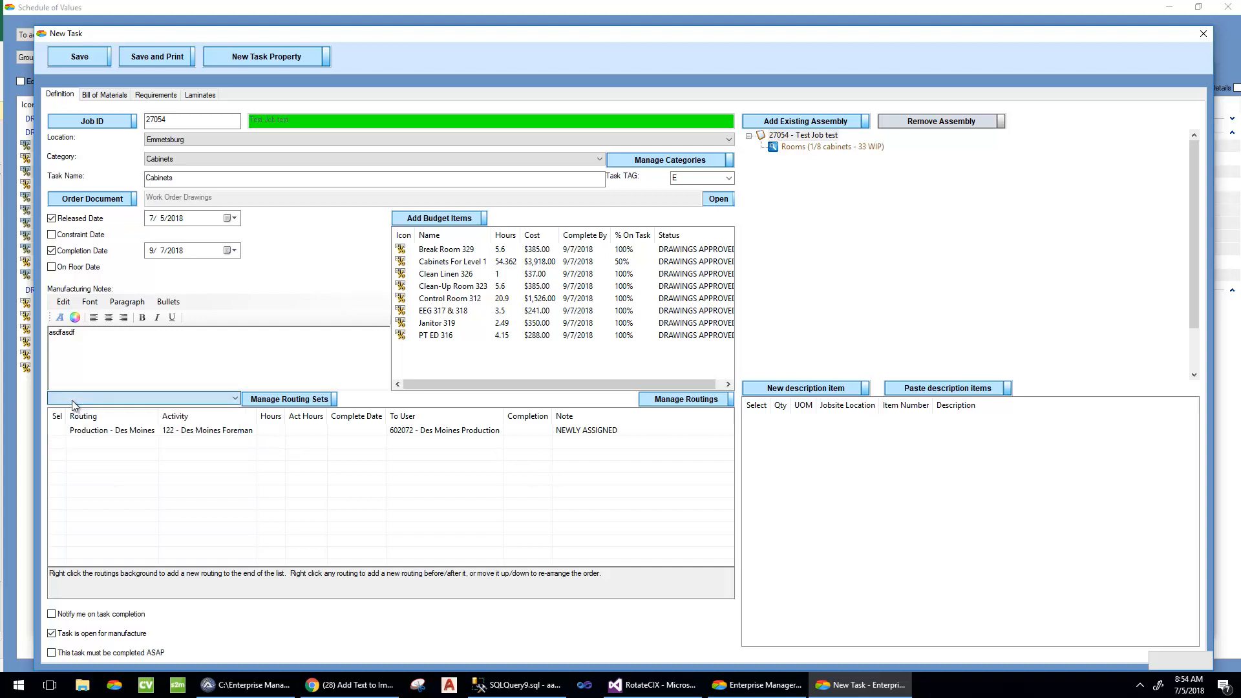
# Step: Save the Cabinets task without printing a cover sheet and create a shipment for it
pyautogui.click(69, 56)
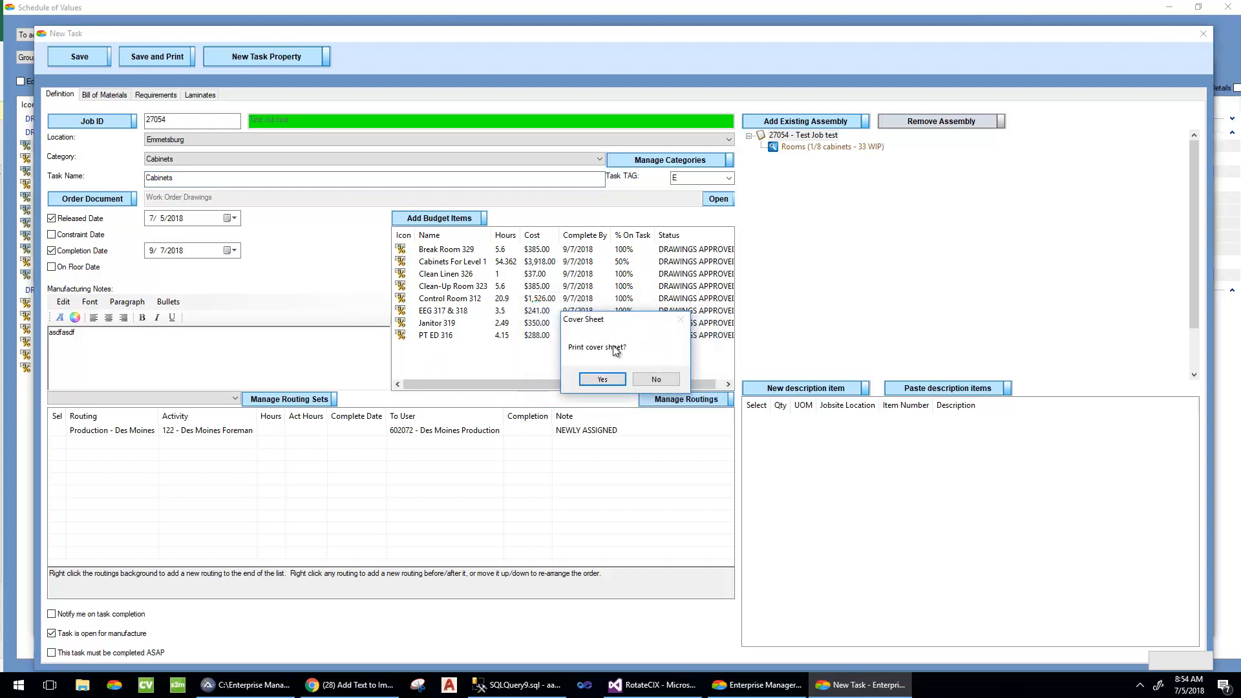
pyautogui.click(647, 381)
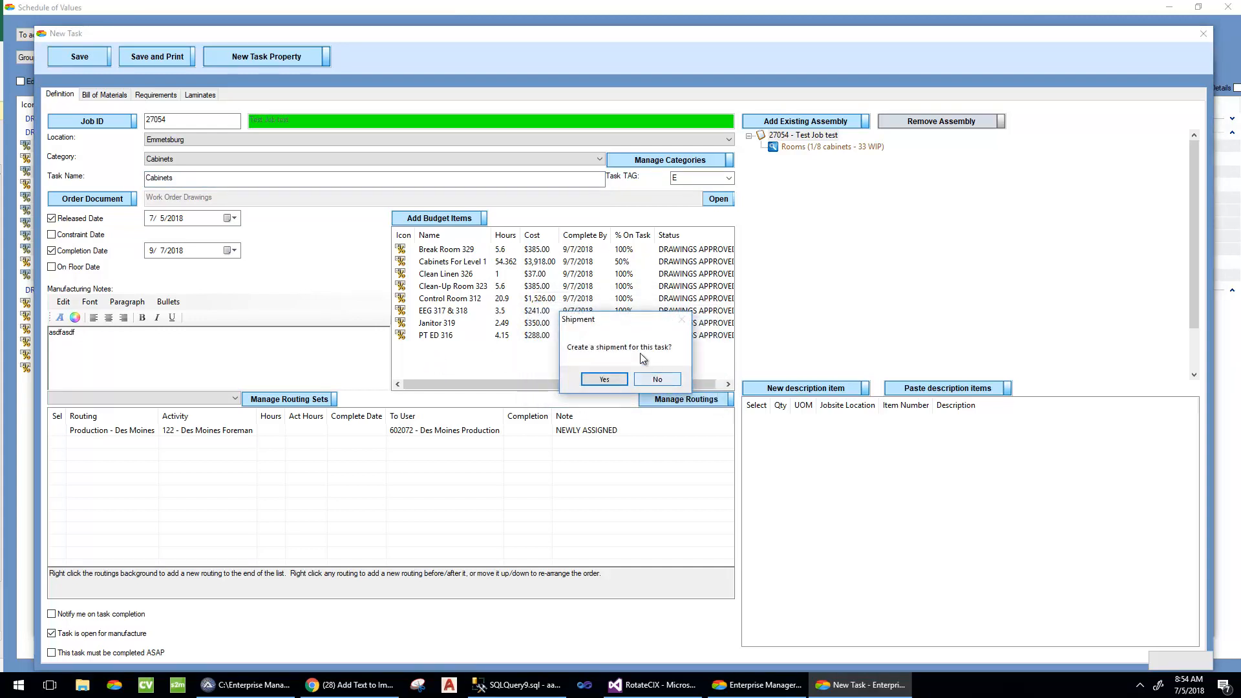
pyautogui.click(604, 379)
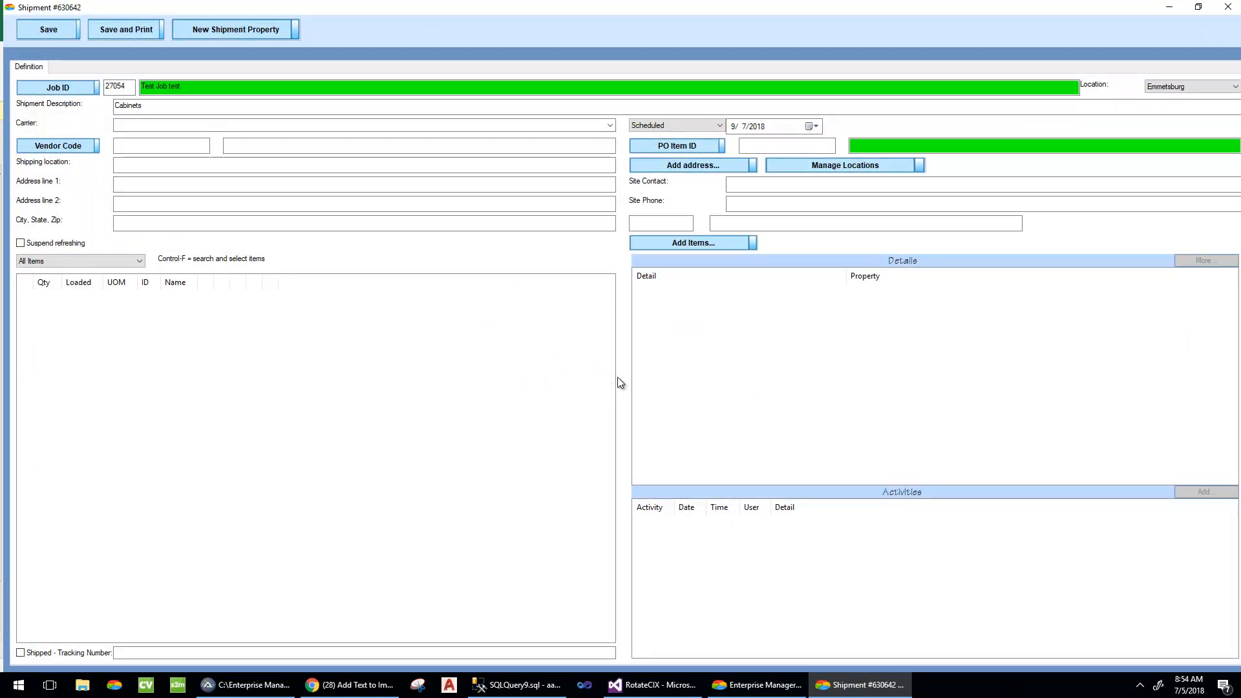
# Step: Enter First Shipment as the shipment's carrier and use the jobsite address as its shipping location
pyautogui.click(165, 129)
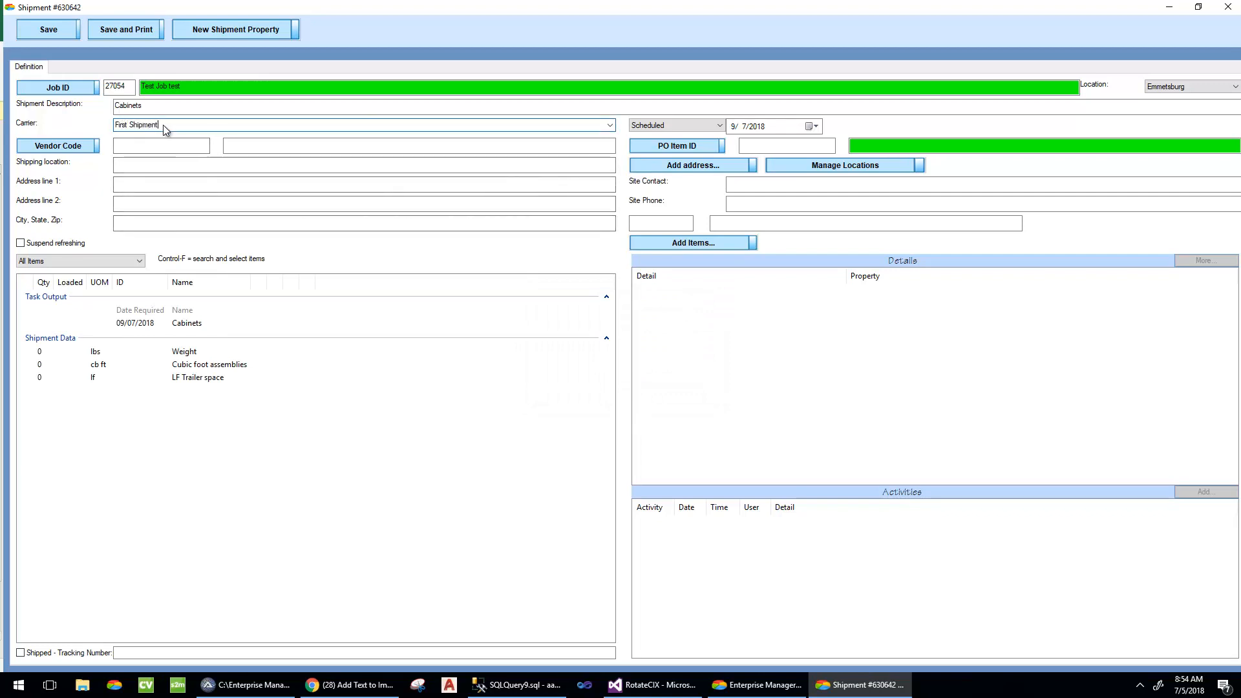
pyautogui.click(677, 164)
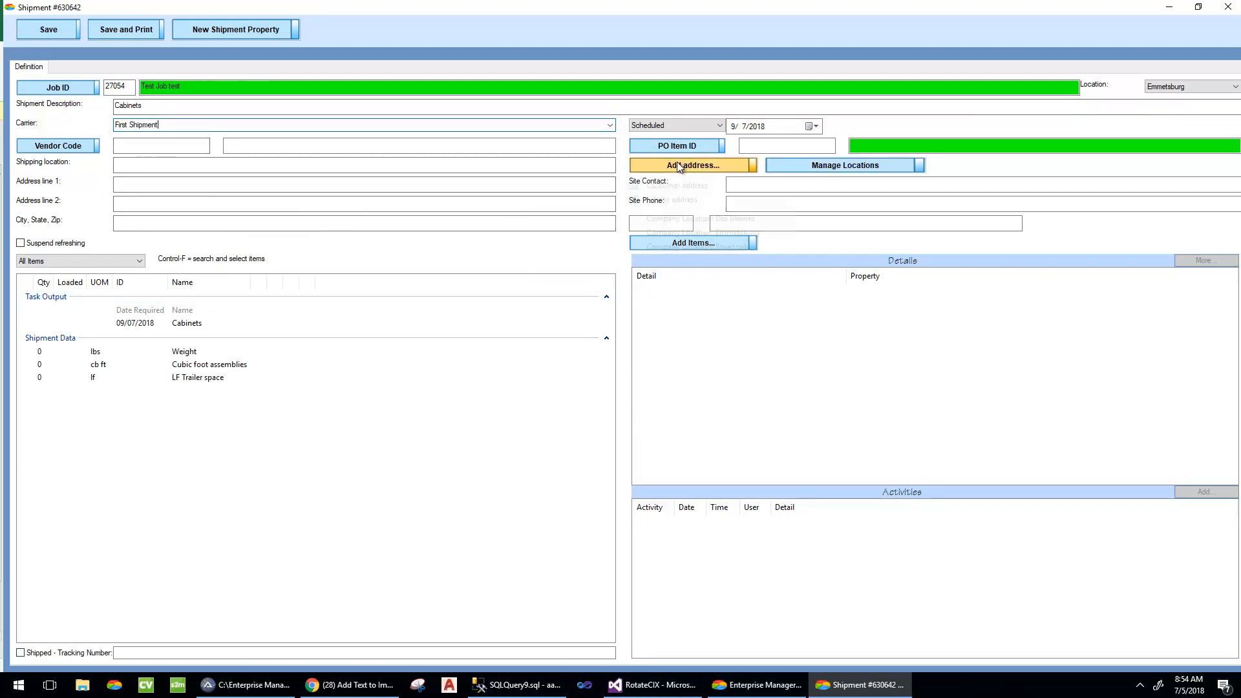
pyautogui.click(679, 200)
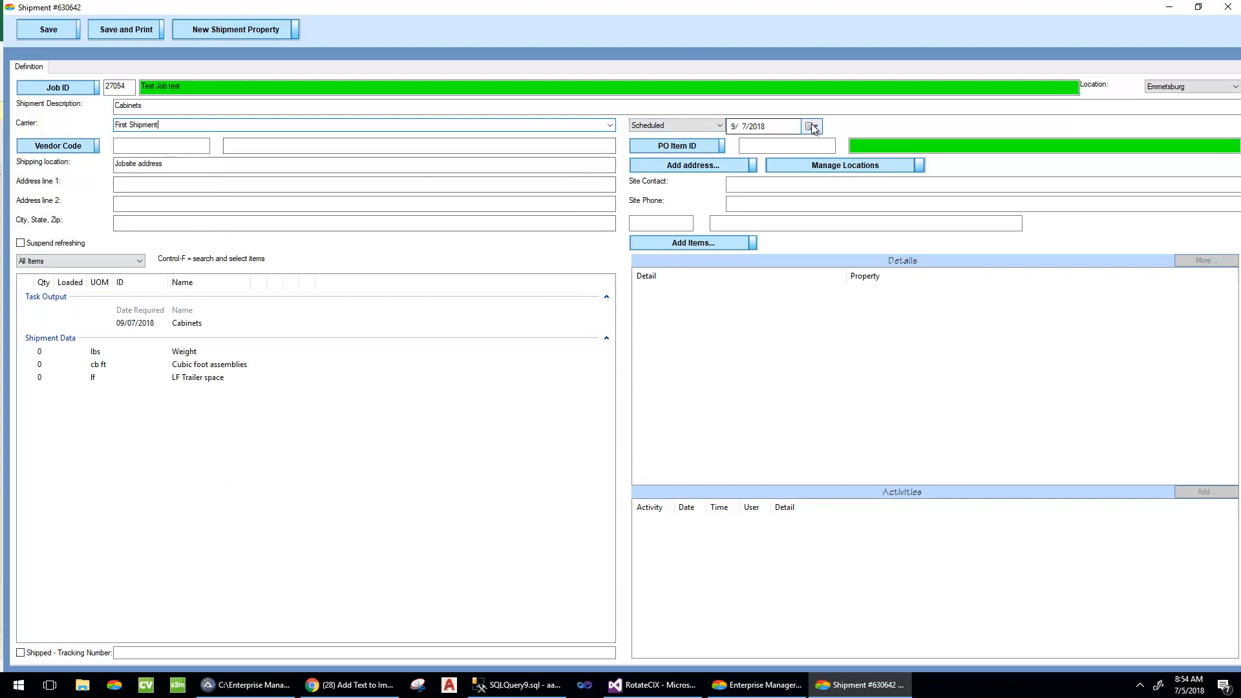
# Step: Change the shipment's scheduling status to Estimated Schedule and save the shipment
pyautogui.click(673, 131)
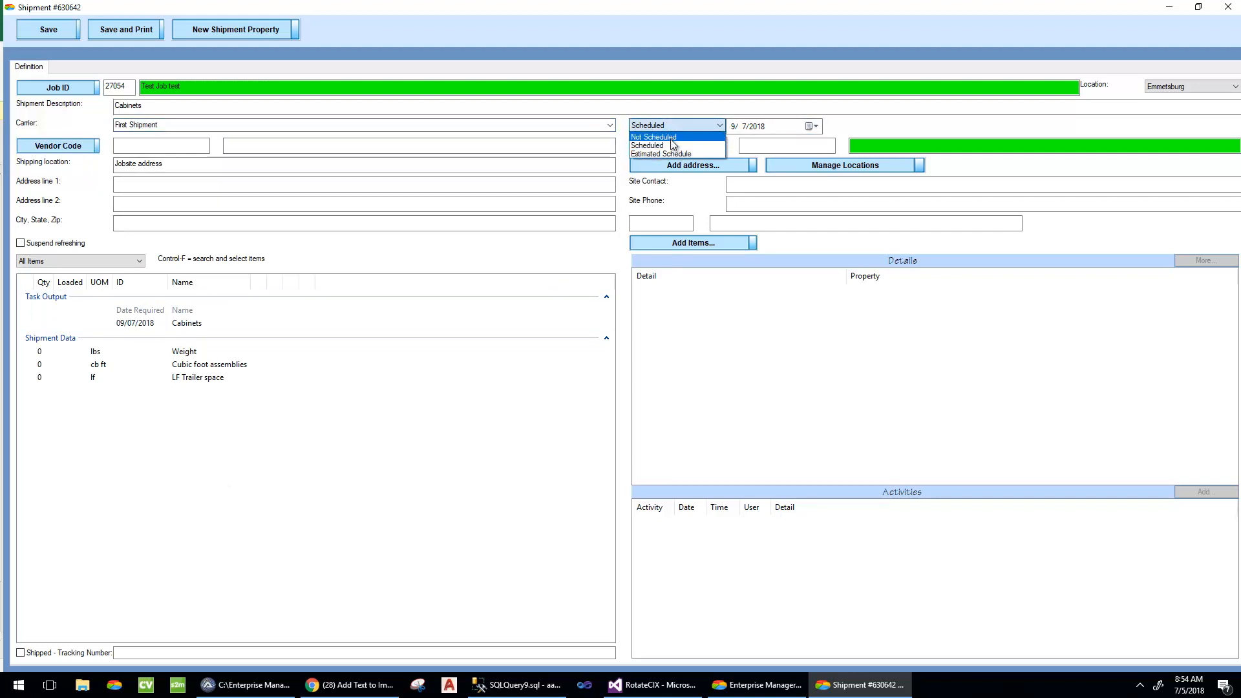
pyautogui.click(666, 154)
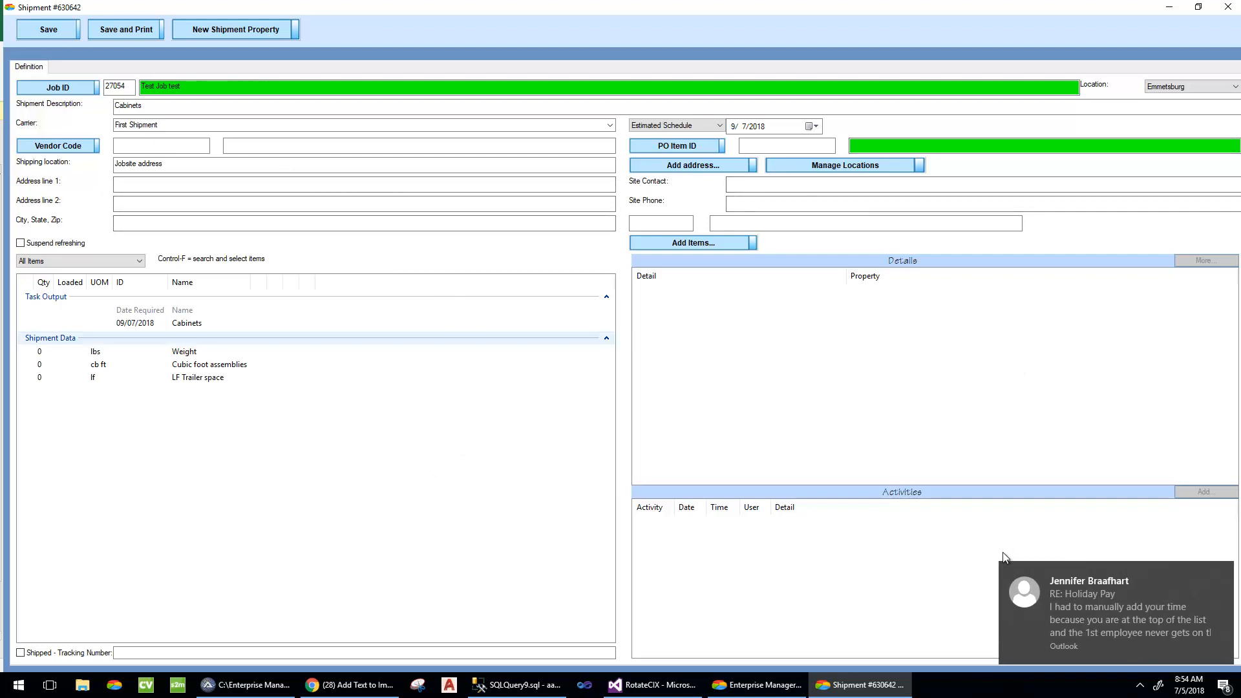
pyautogui.click(59, 34)
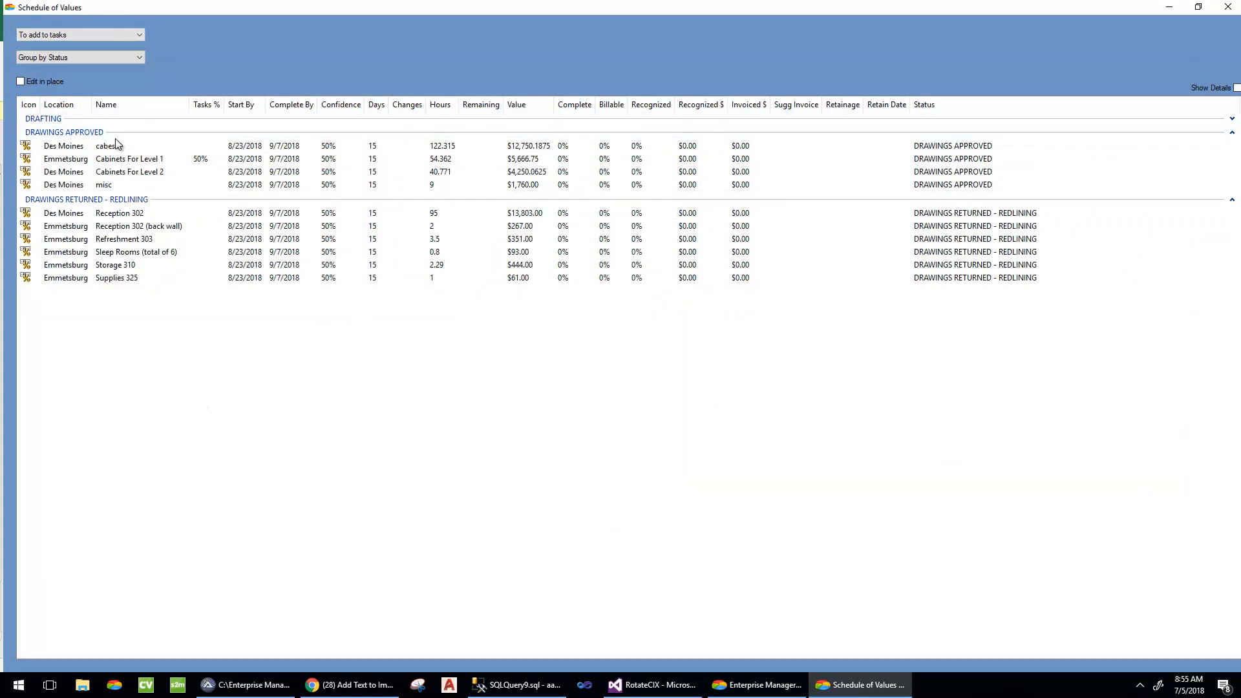
# Step: Show all budget items to check their task percentages, and return the filter to To add to tasks
pyautogui.click(54, 33)
pyautogui.click(53, 45)
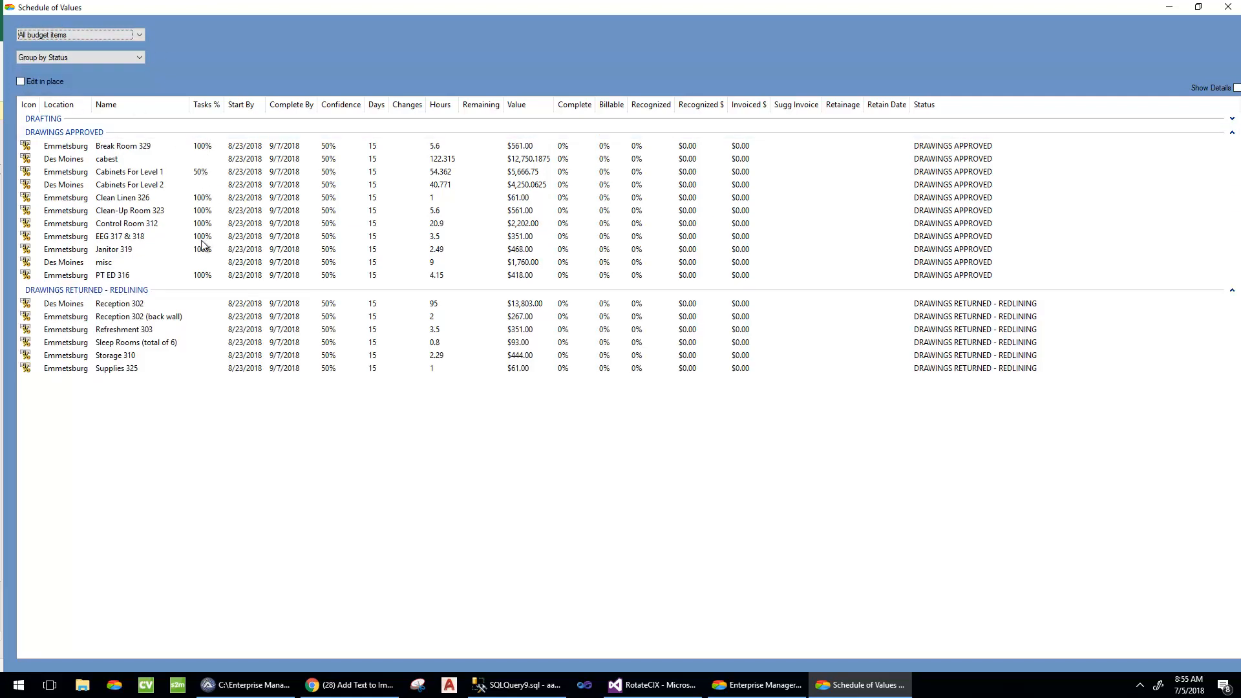
pyautogui.click(71, 34)
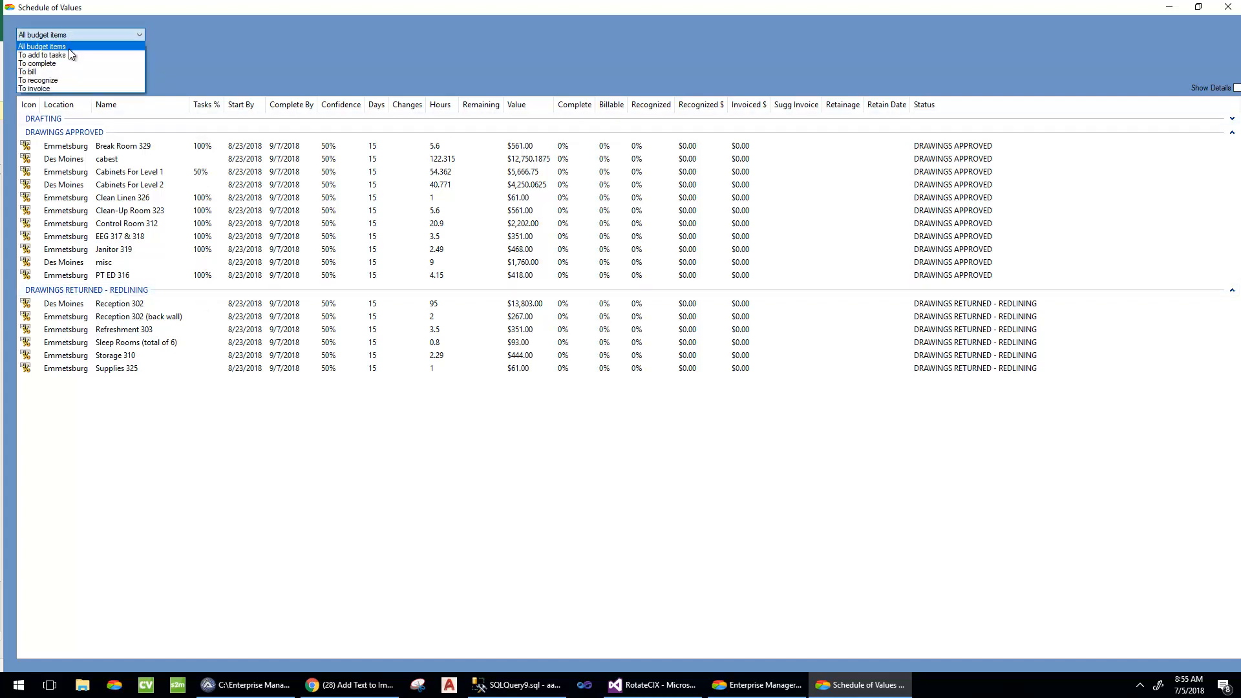
pyautogui.click(70, 56)
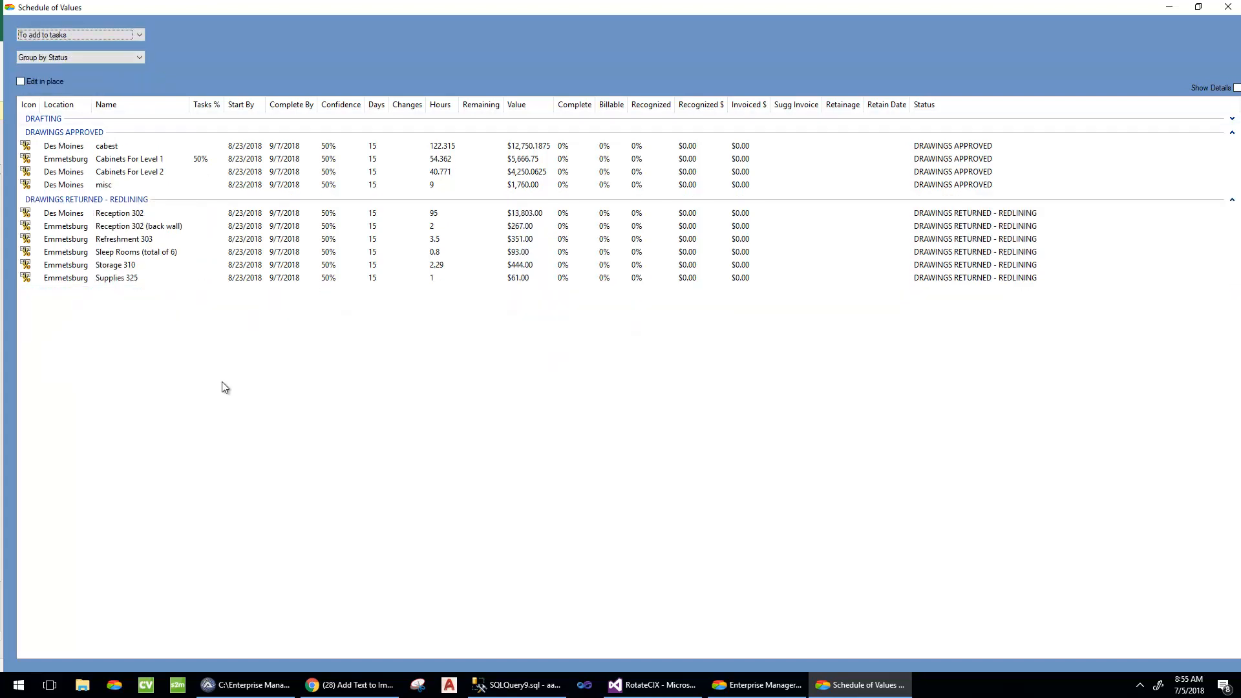
# Step: Start a new task for the remaining part of the Cabinets For Level 1 budget item
pyautogui.rightClick(66, 165)
pyautogui.click(111, 263)
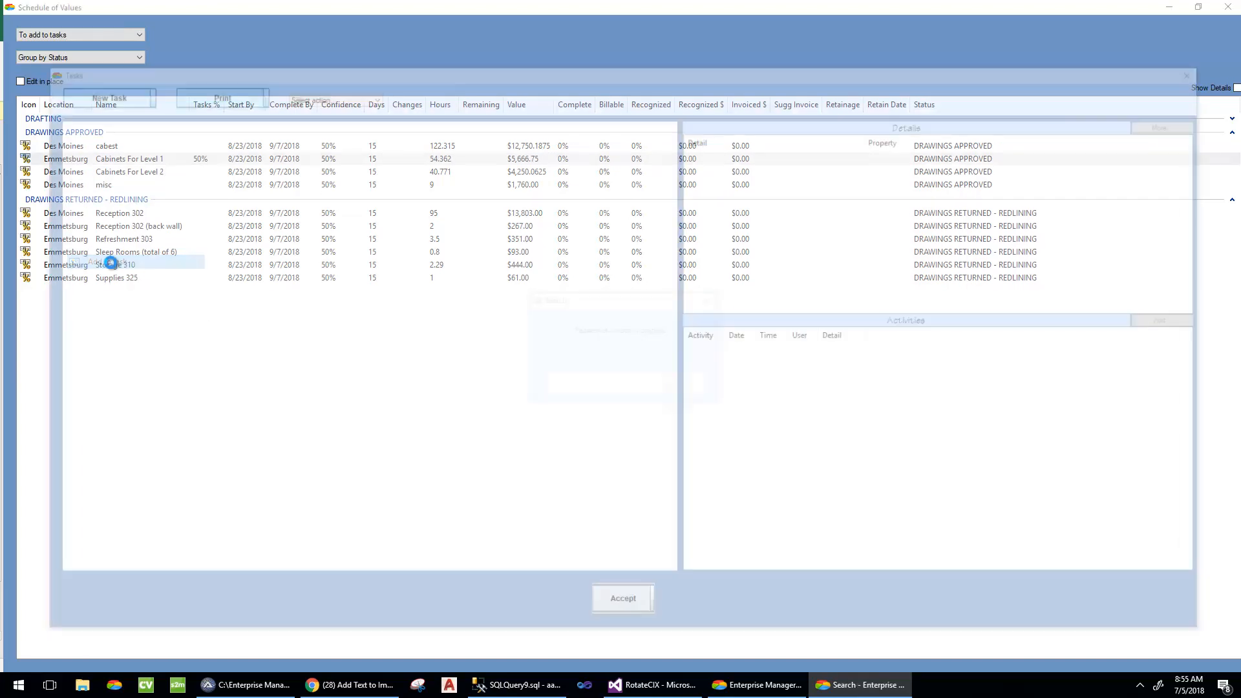
pyautogui.click(101, 98)
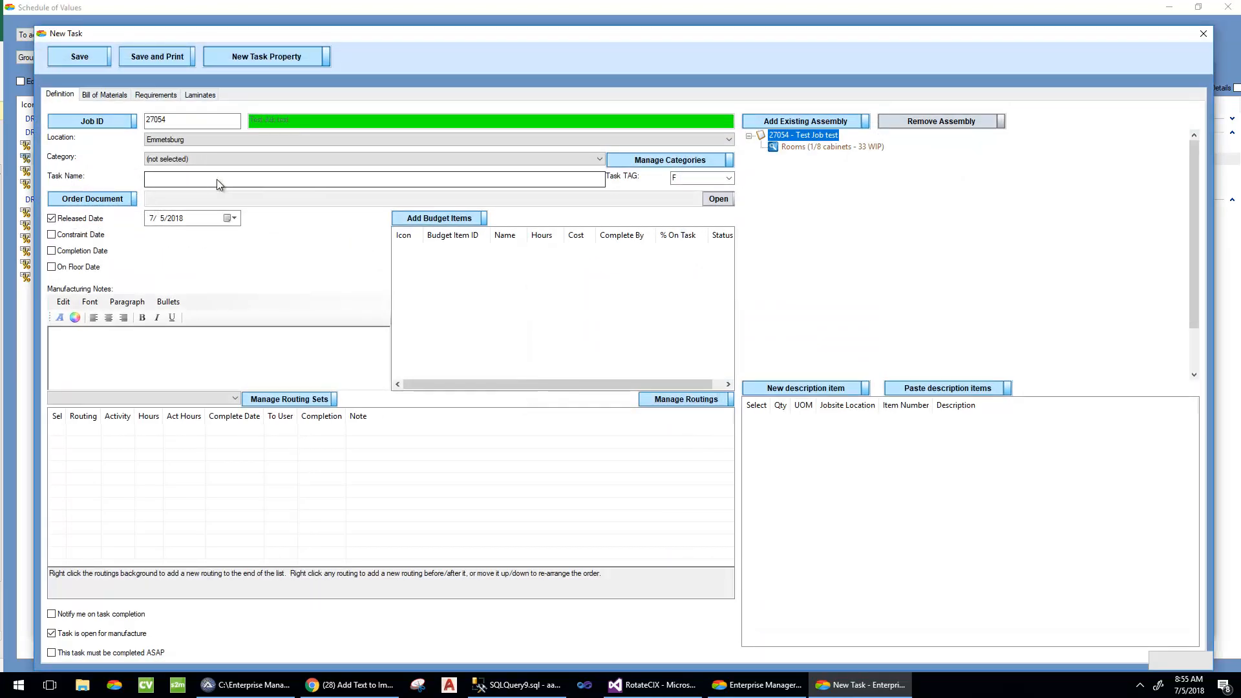
# Step: Name the new task Cabinets Phase 2 and set its category to Cabinets
pyautogui.write('Cabinet')
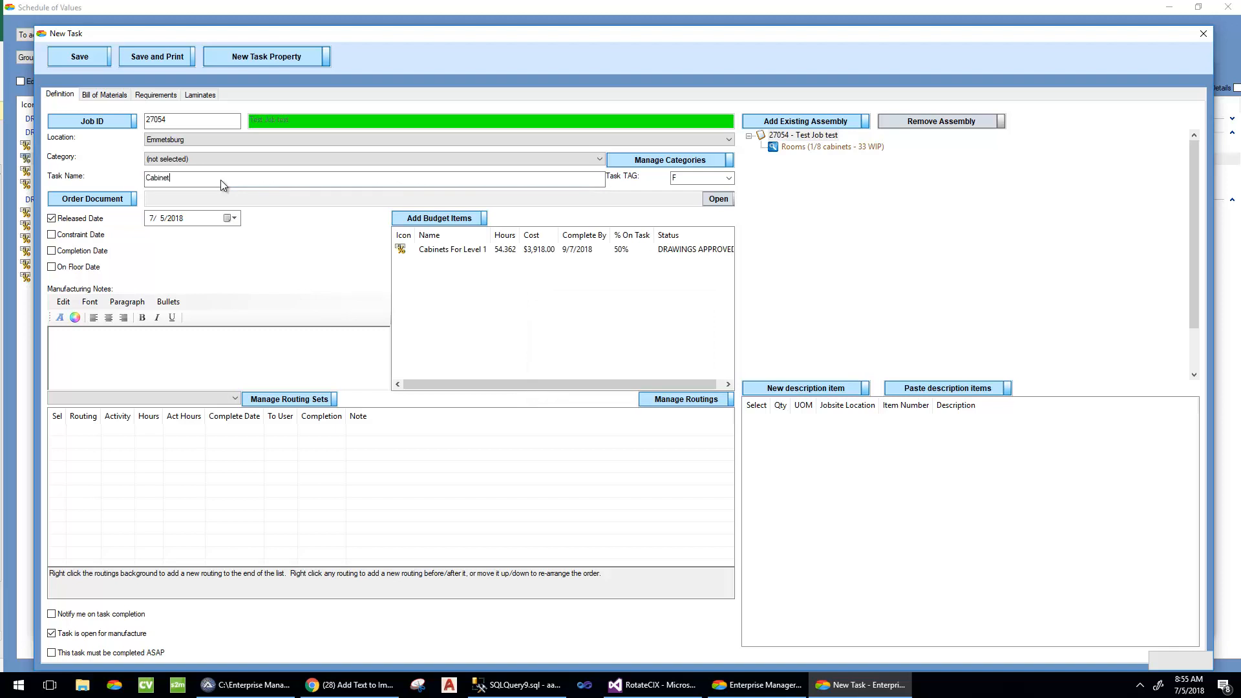
pyautogui.write('s Phase 2')
pyautogui.click(244, 157)
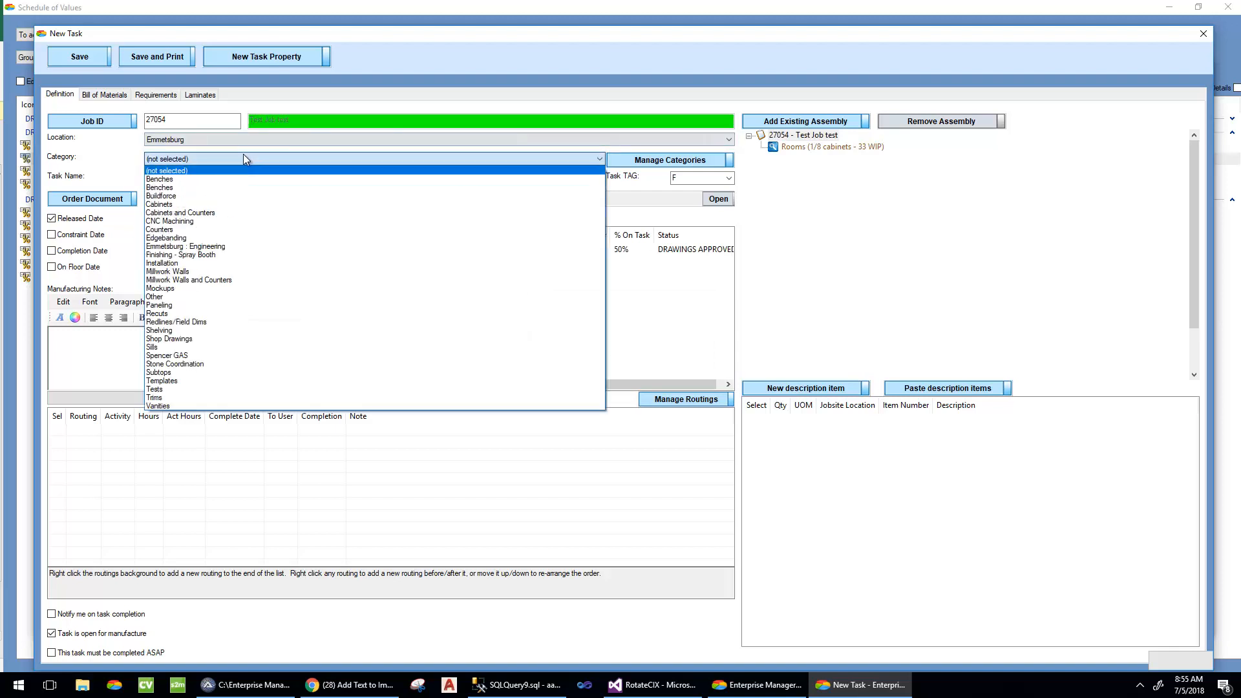
pyautogui.click(233, 202)
# Step: Enter asdfasdf as the Cabinets Phase 2 task's manufacturing notes and apply the Des Moines Production routing set
pyautogui.click(235, 352)
pyautogui.write('asdfasdf')
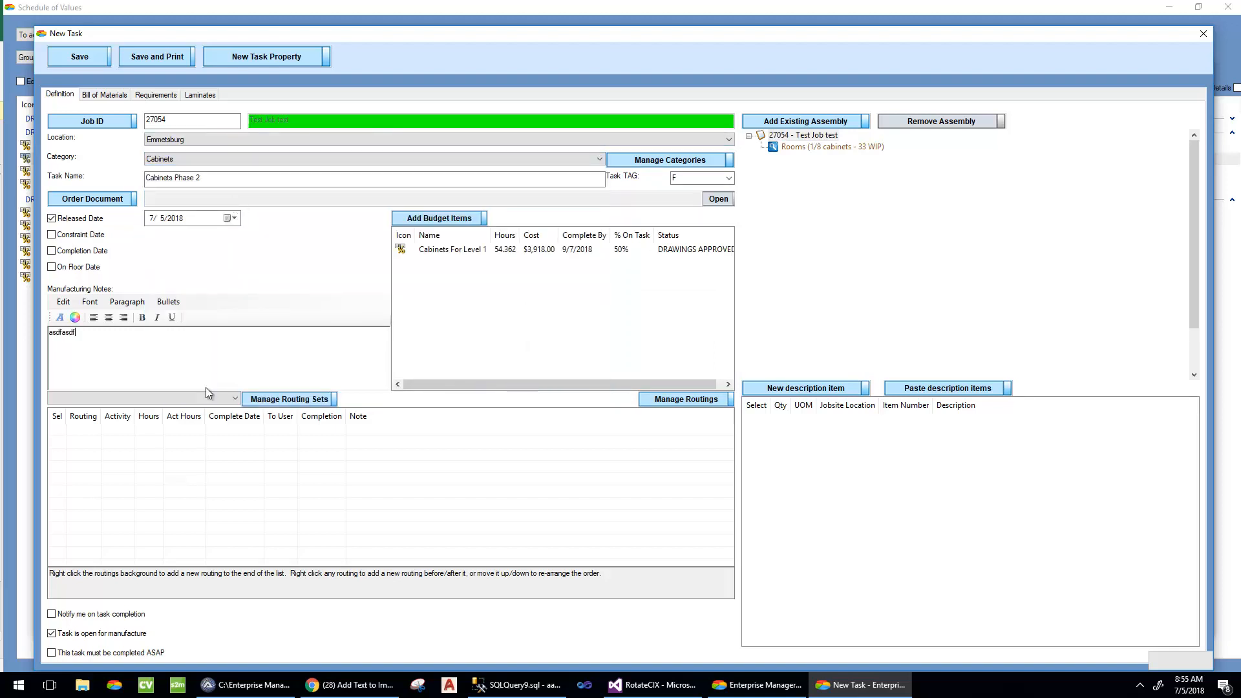
pyautogui.click(161, 398)
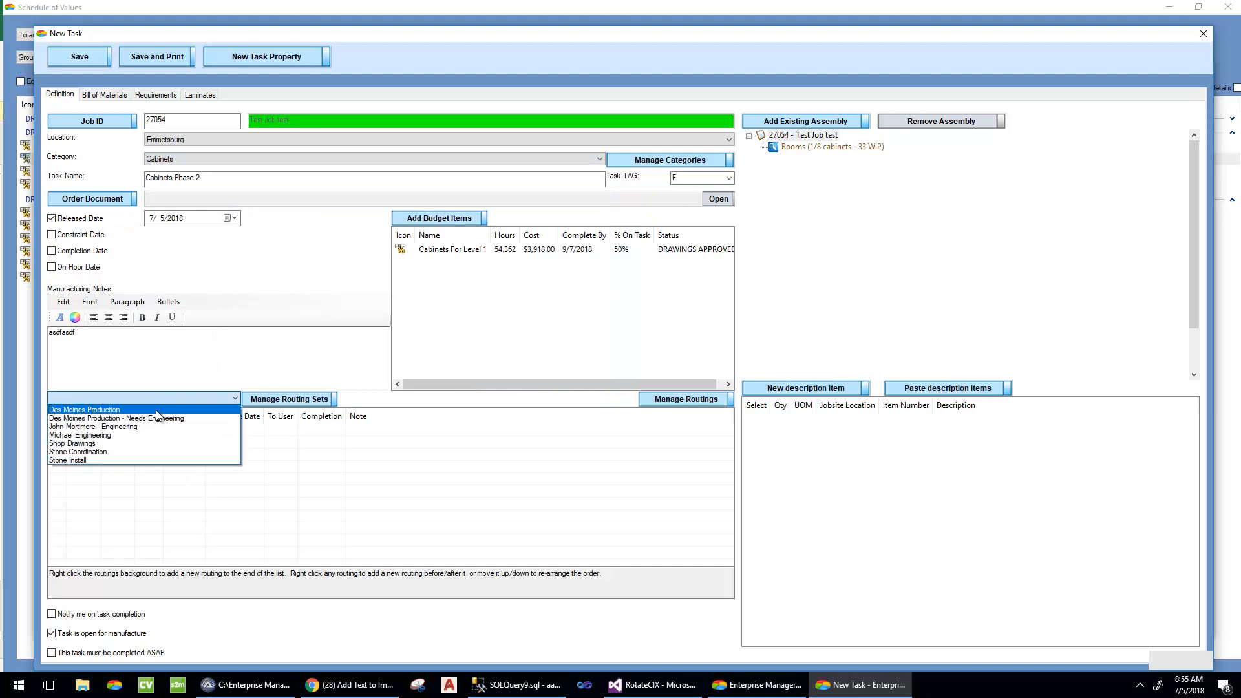
pyautogui.click(156, 410)
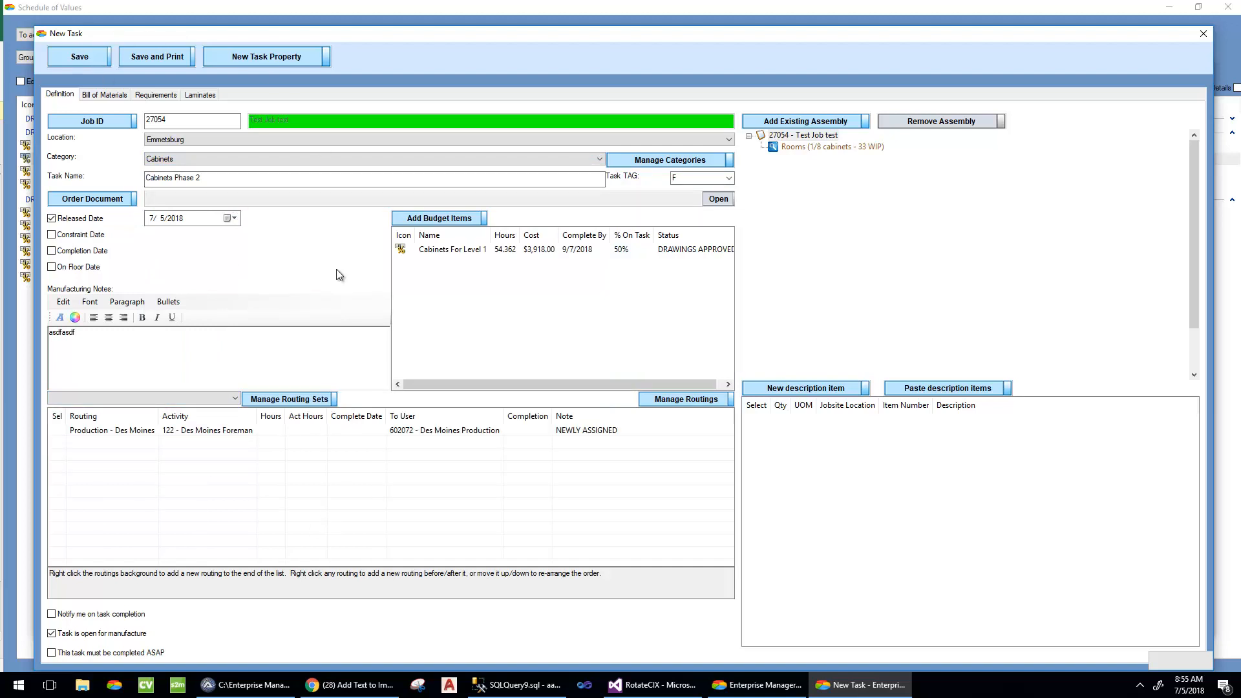
# Step: Set the Production - Des Moines routing's note to IGNORE THIS TEST and save the Cabinets Phase 2 task without printing a cover sheet
pyautogui.click(625, 433)
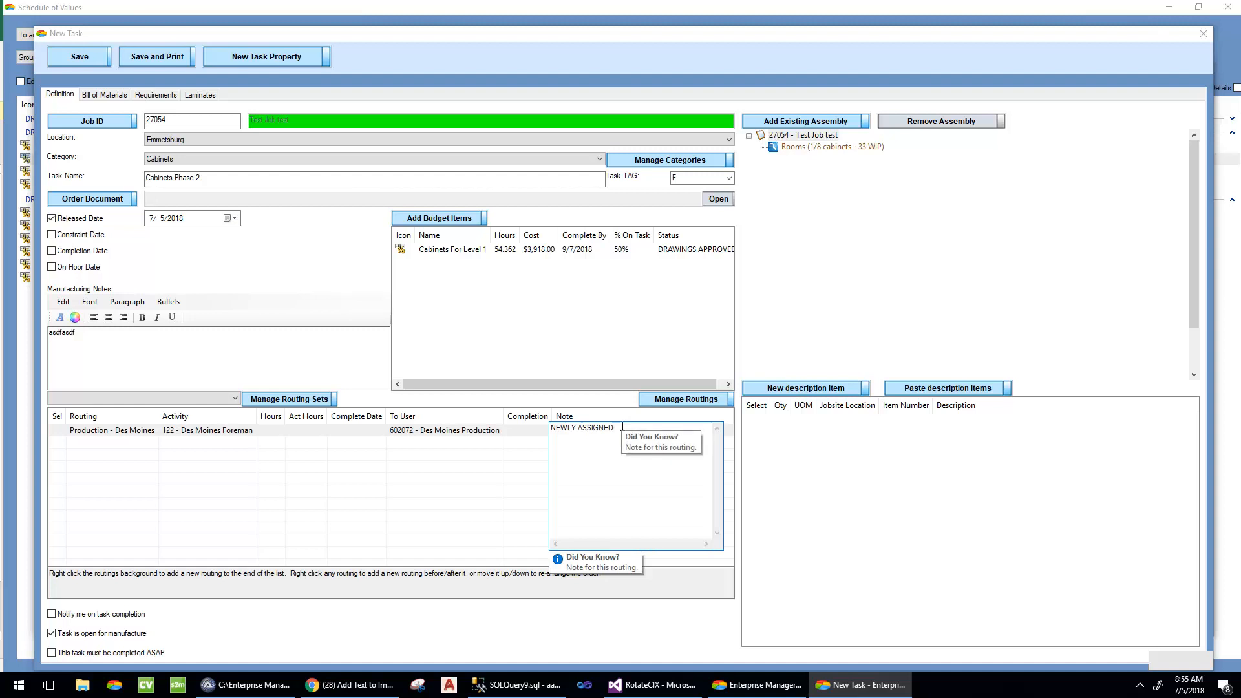
pyautogui.write('IGNORE THIS TEST')
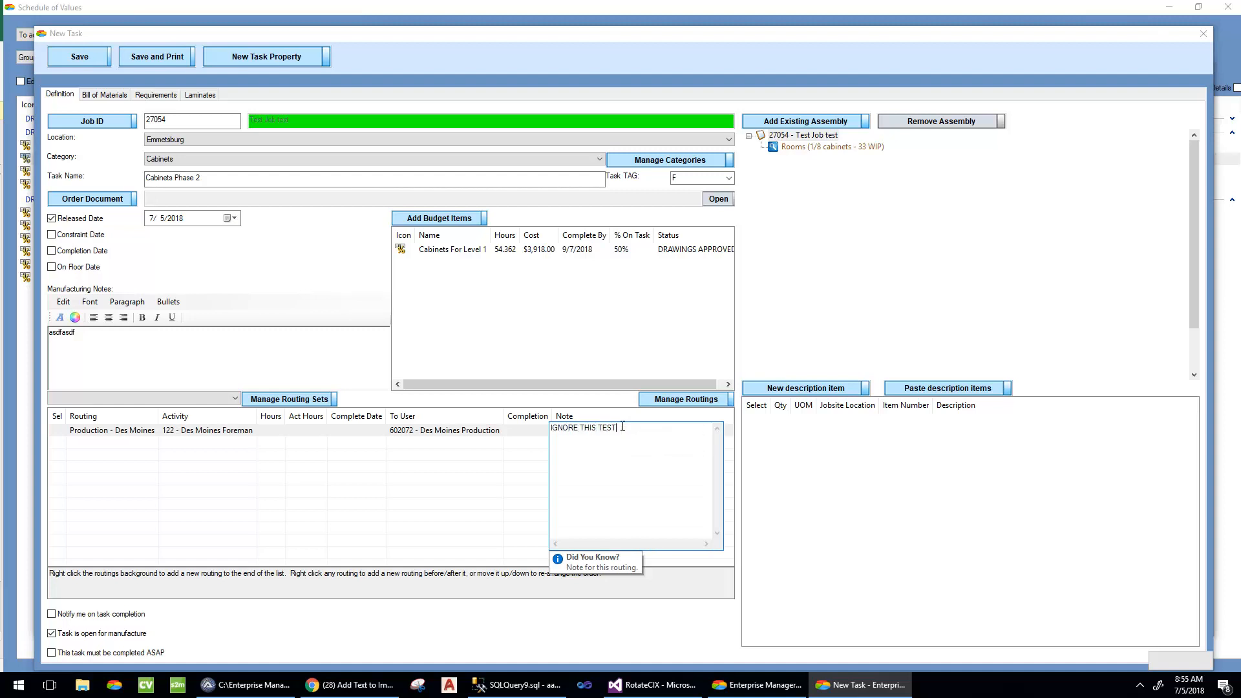
pyautogui.click(78, 58)
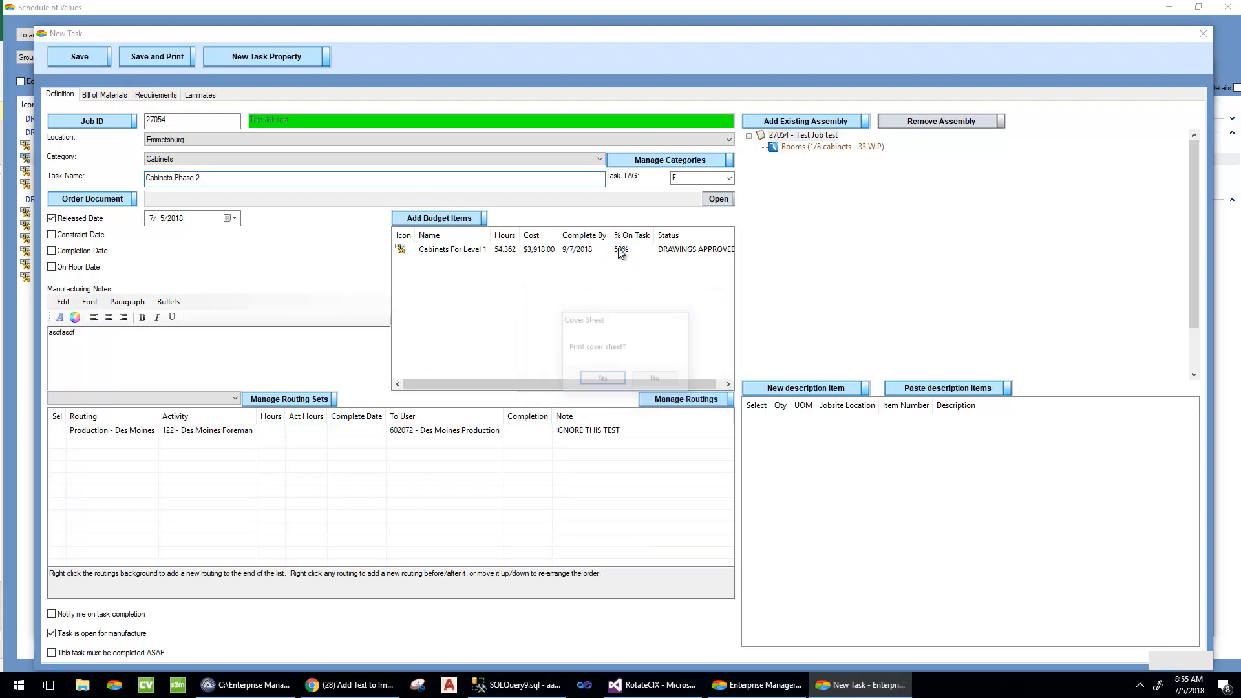
pyautogui.click(665, 380)
pyautogui.click(662, 378)
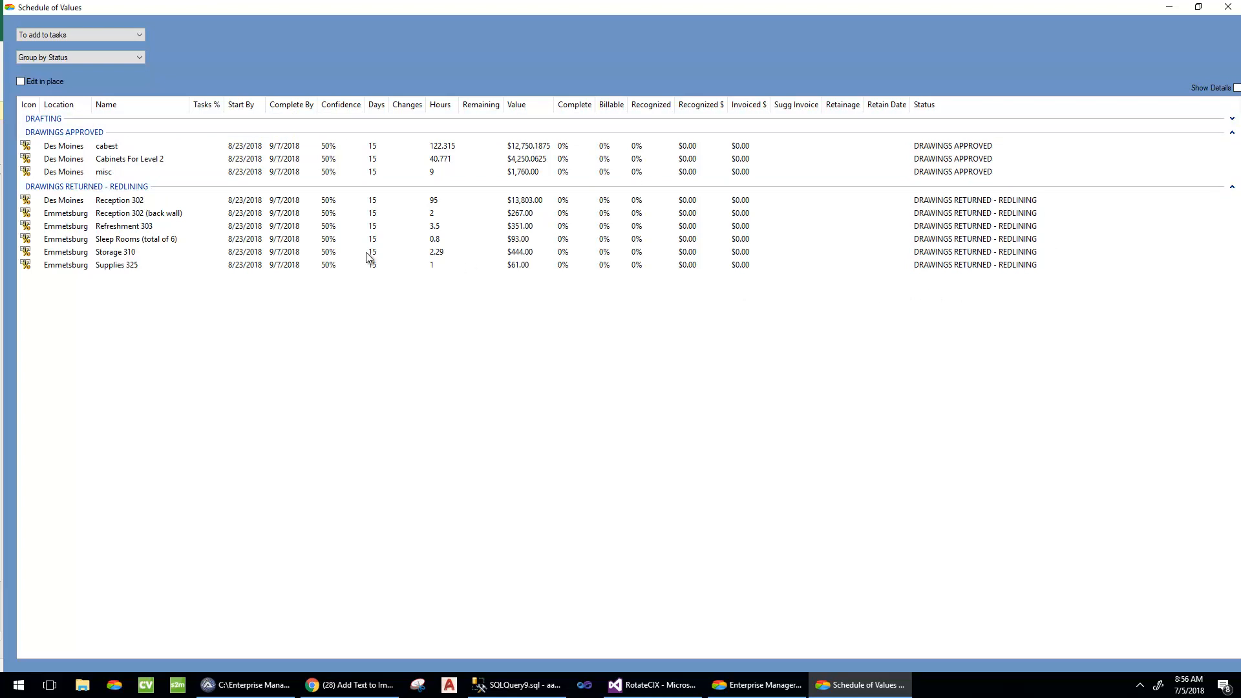
# Step: Change the status of Sleep Rooms (total of 6), Storage 310 and Supplies 325 to WAITING ON EXTERNAL INFO
pyautogui.moveTo(327, 252)
pyautogui.mouseDown()
pyautogui.moveTo(316, 265)
pyautogui.moveTo(327, 243)
pyautogui.mouseUp()
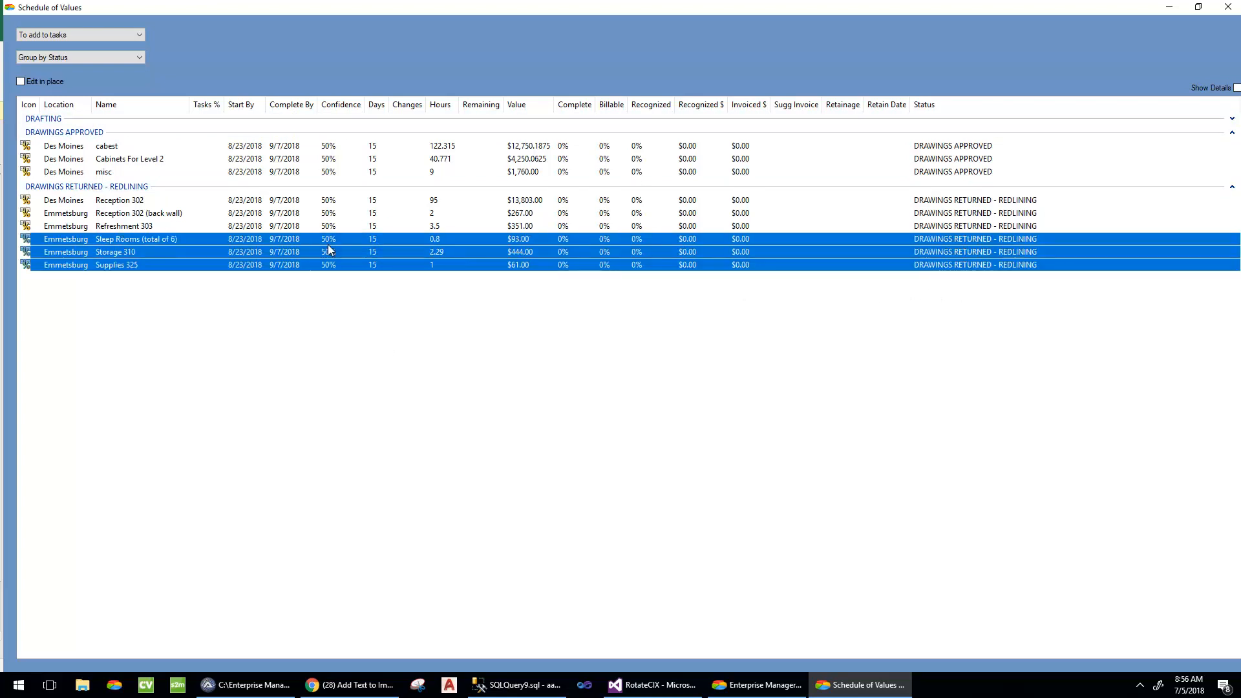
pyautogui.rightClick(327, 246)
pyautogui.moveTo(394, 285)
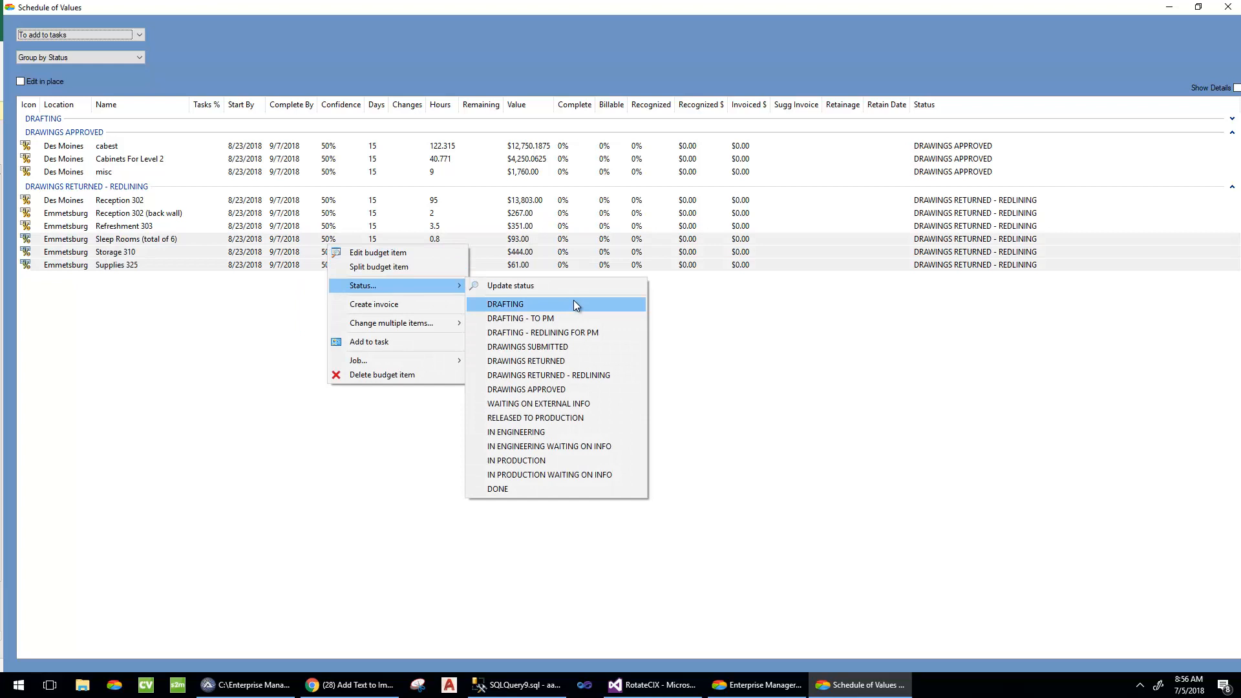
pyautogui.click(575, 405)
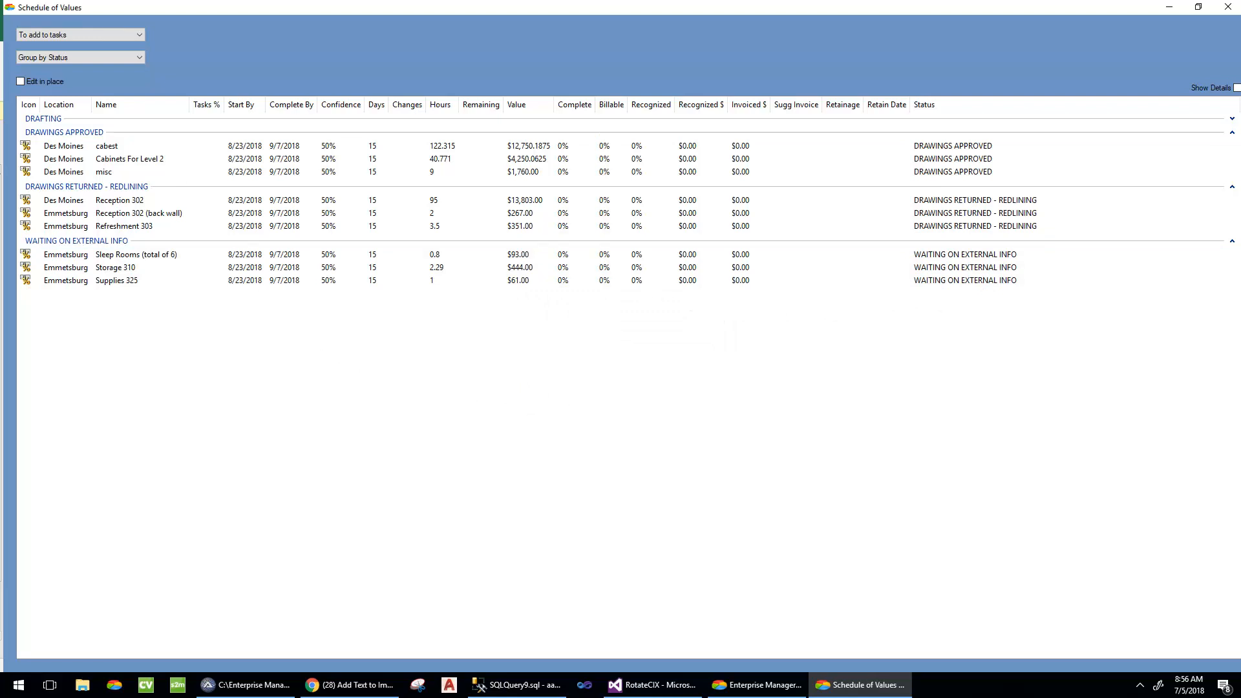
# Step: Leave the schedule of values, show the Production - Des Moines tasks in the tasks dashboard, and find the Test Job's Cabinets tasks
pyautogui.doubleClick(13, 8)
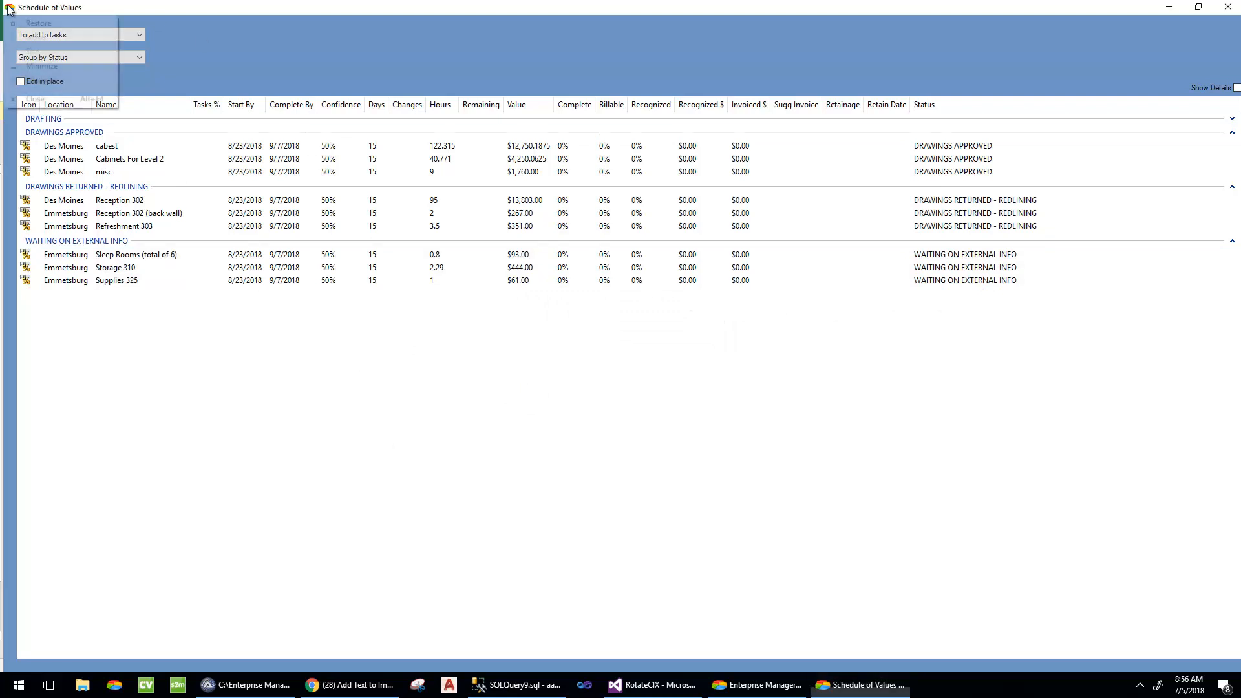
pyautogui.doubleClick(72, 234)
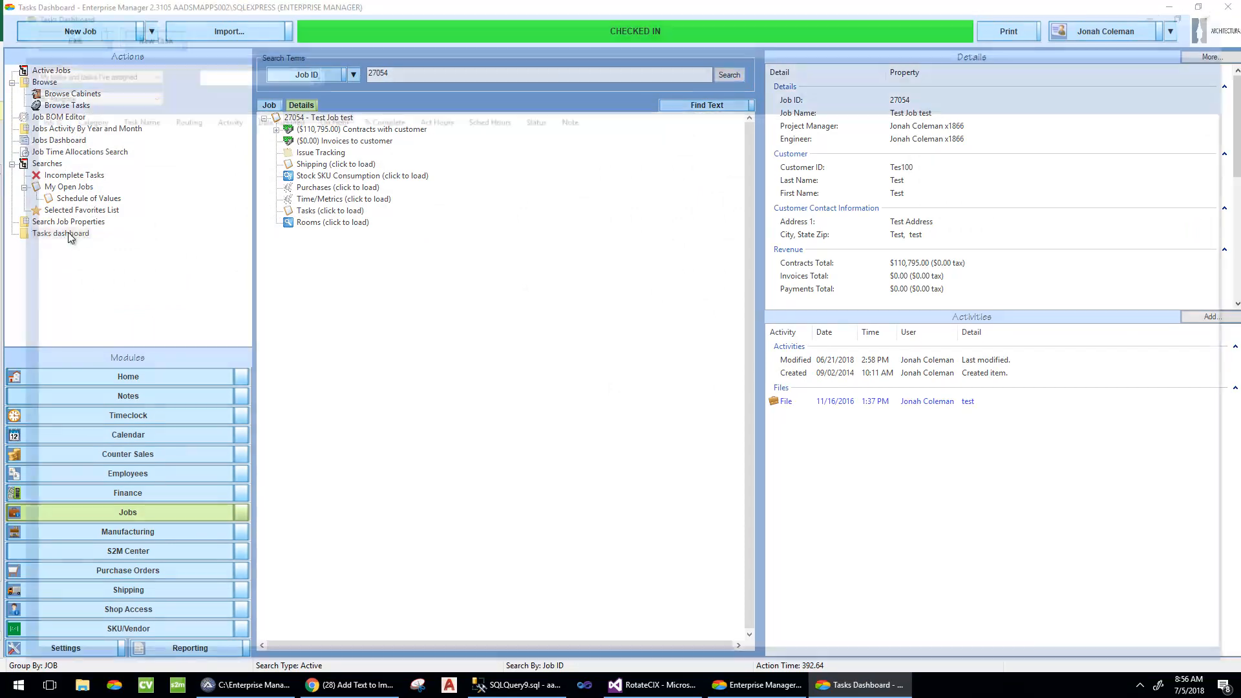
pyautogui.click(63, 69)
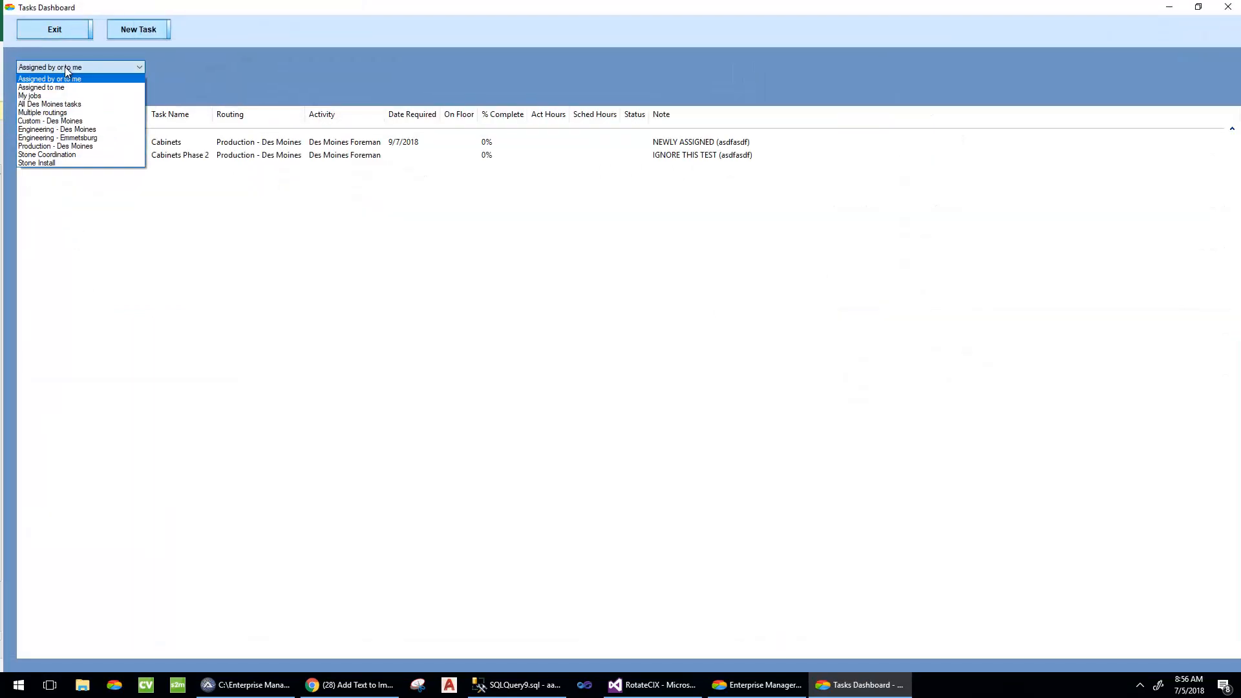
pyautogui.click(56, 146)
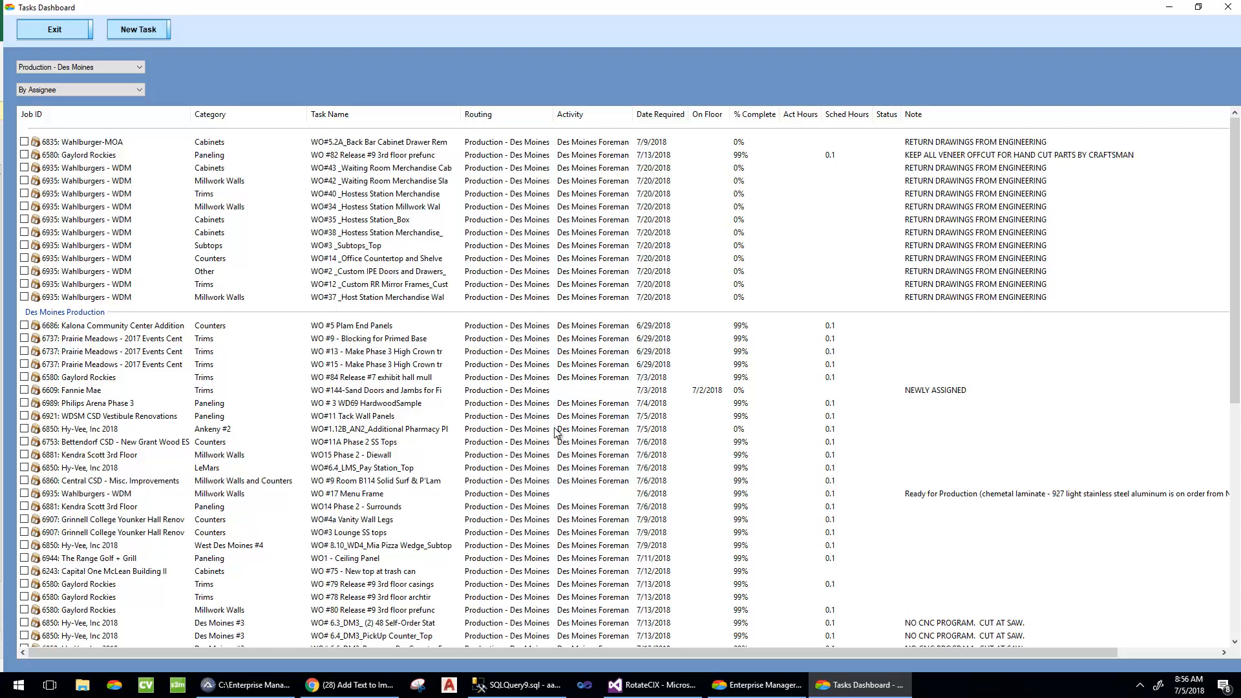
pyautogui.scroll(-3, 685, 446)
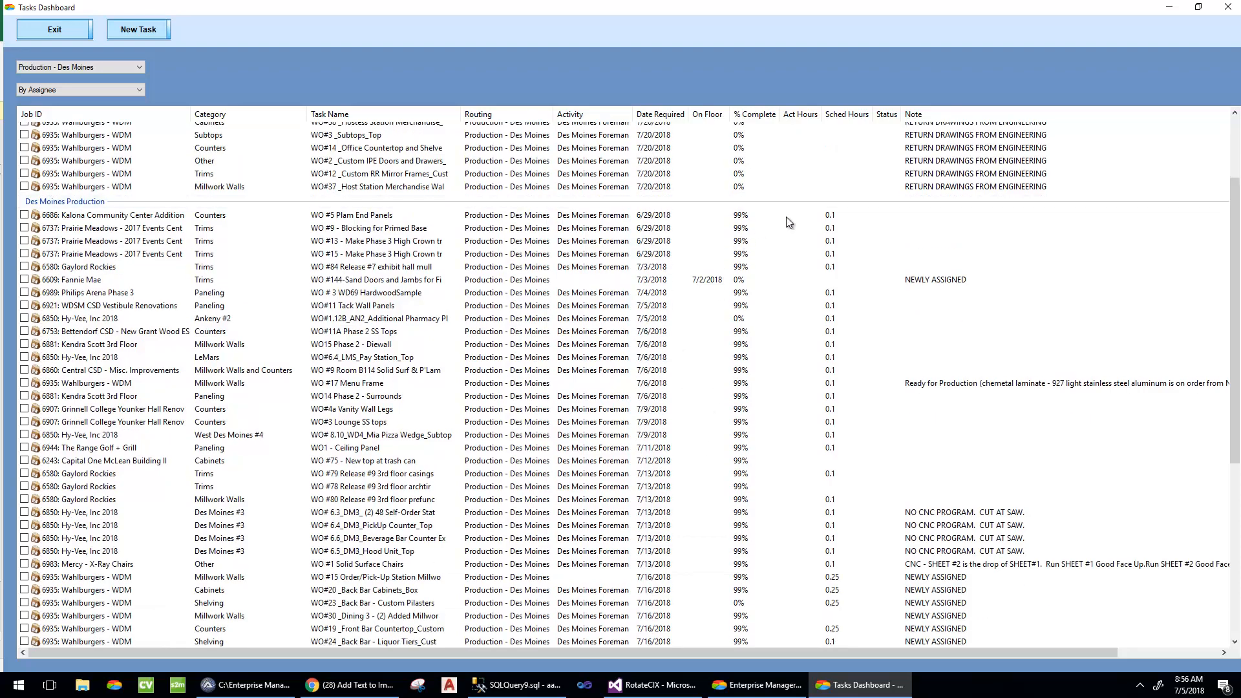
pyautogui.scroll(-9, 704, 479)
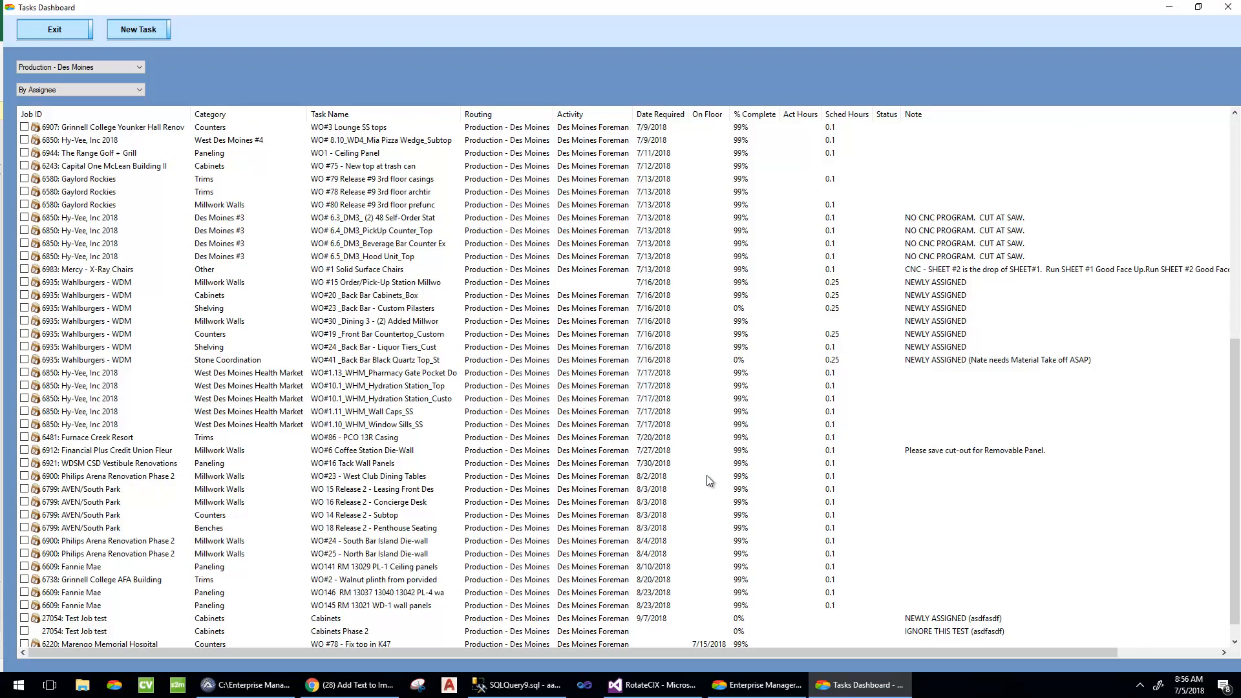
pyautogui.doubleClick(986, 611)
pyautogui.click(1024, 117)
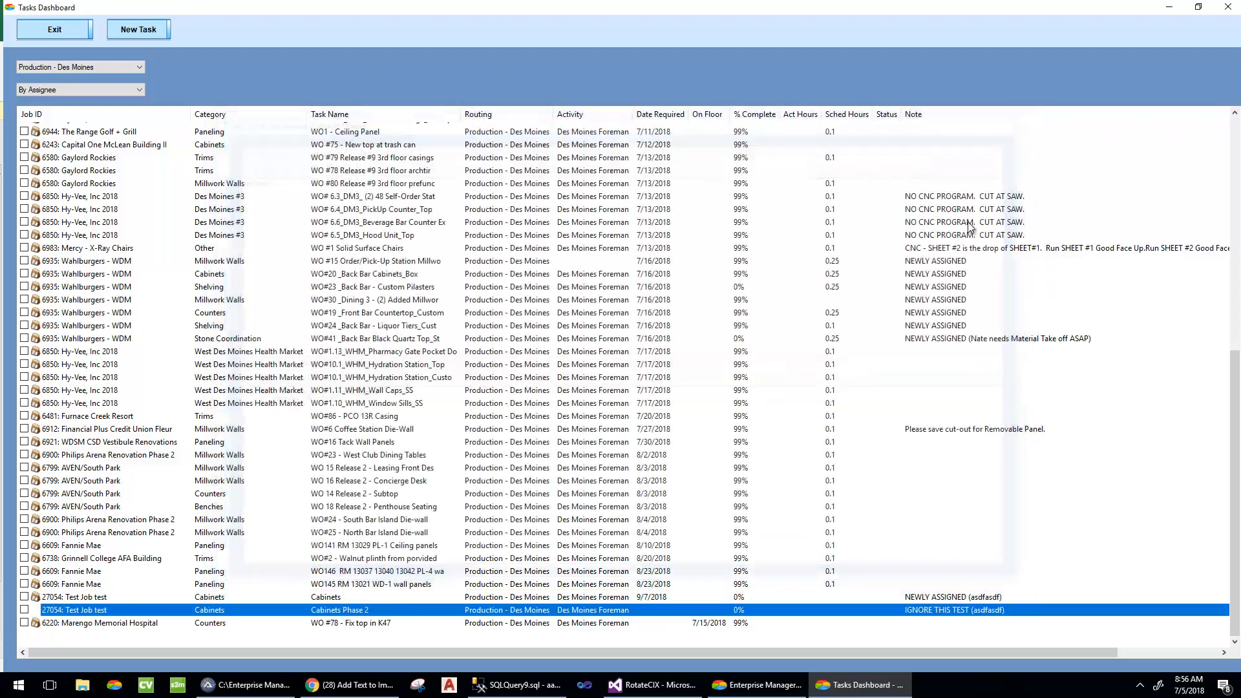
# Step: Edit the Test Job's Cabinets task to replace its Production - Des Moines routing note with IGNORE THIS, and save the task
pyautogui.rightClick(946, 597)
pyautogui.click(981, 353)
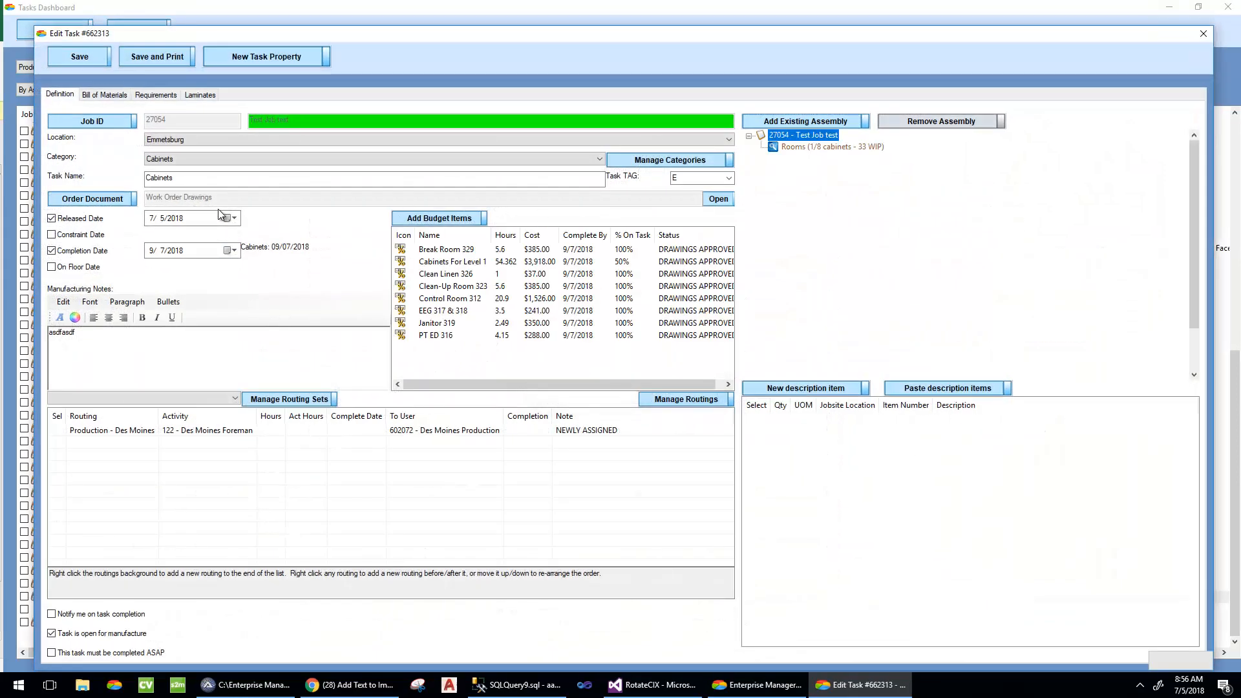
pyautogui.click(233, 159)
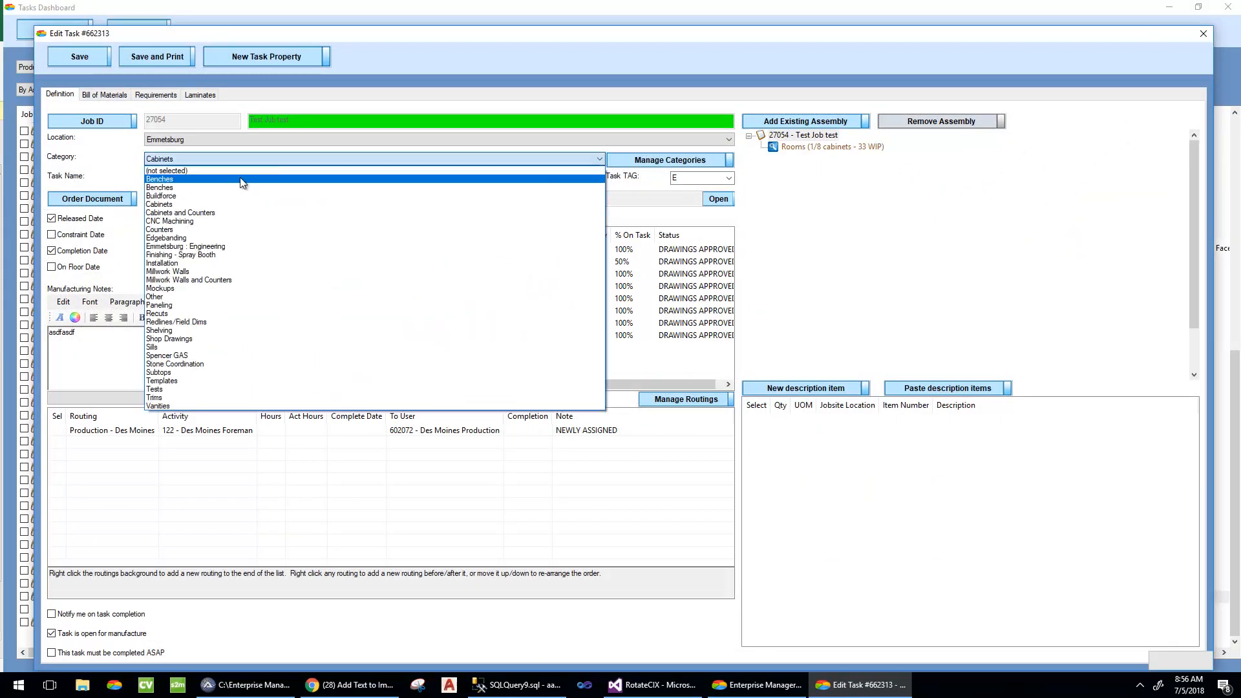
pyautogui.click(235, 160)
pyautogui.click(645, 431)
pyautogui.hotkey('ctrl', 'a')
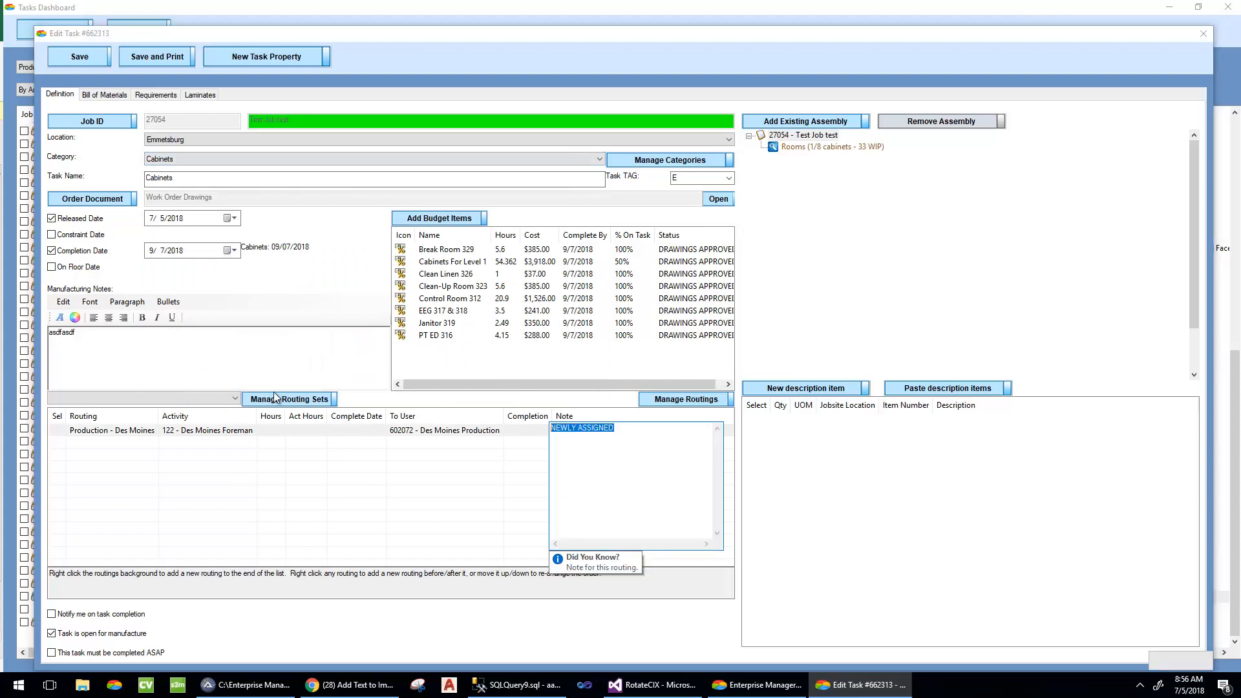
pyautogui.press('BackSpace')
pyautogui.write('IGNORE THIS')
pyautogui.click(97, 62)
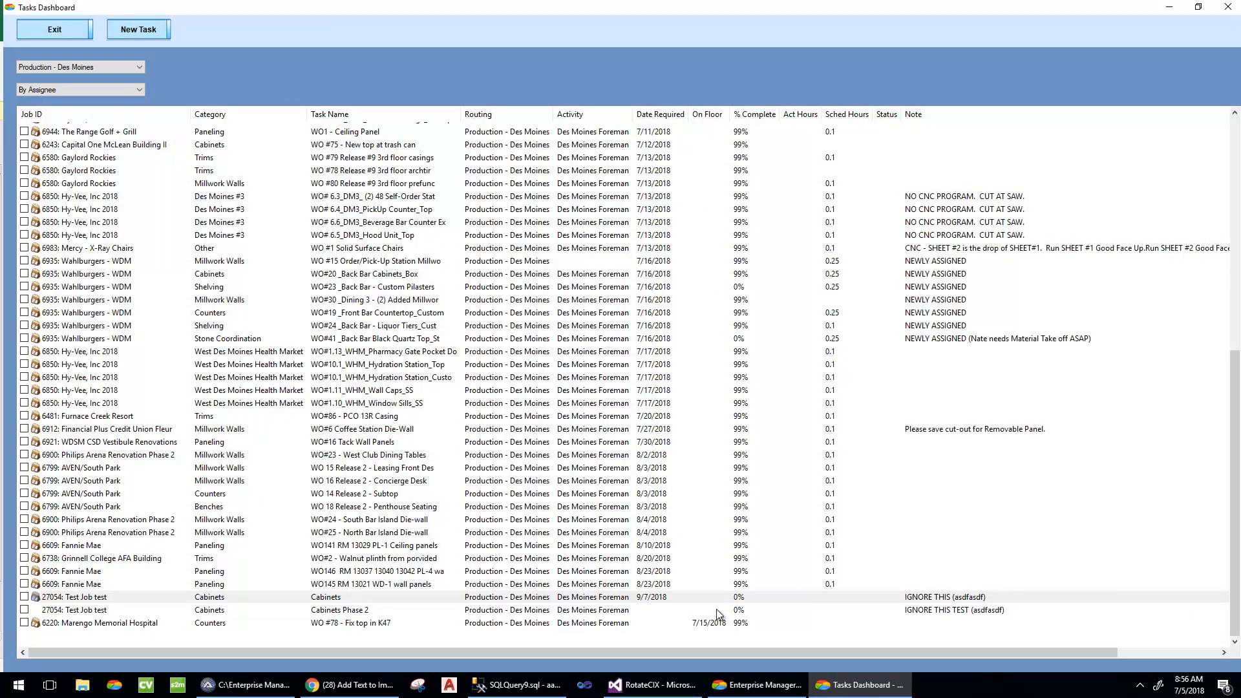
# Step: Open the Cabinets task's work order drawings and look through the pages as far as Homecare Supply 105
pyautogui.click(36, 597)
pyautogui.scroll(-3, 586, 323)
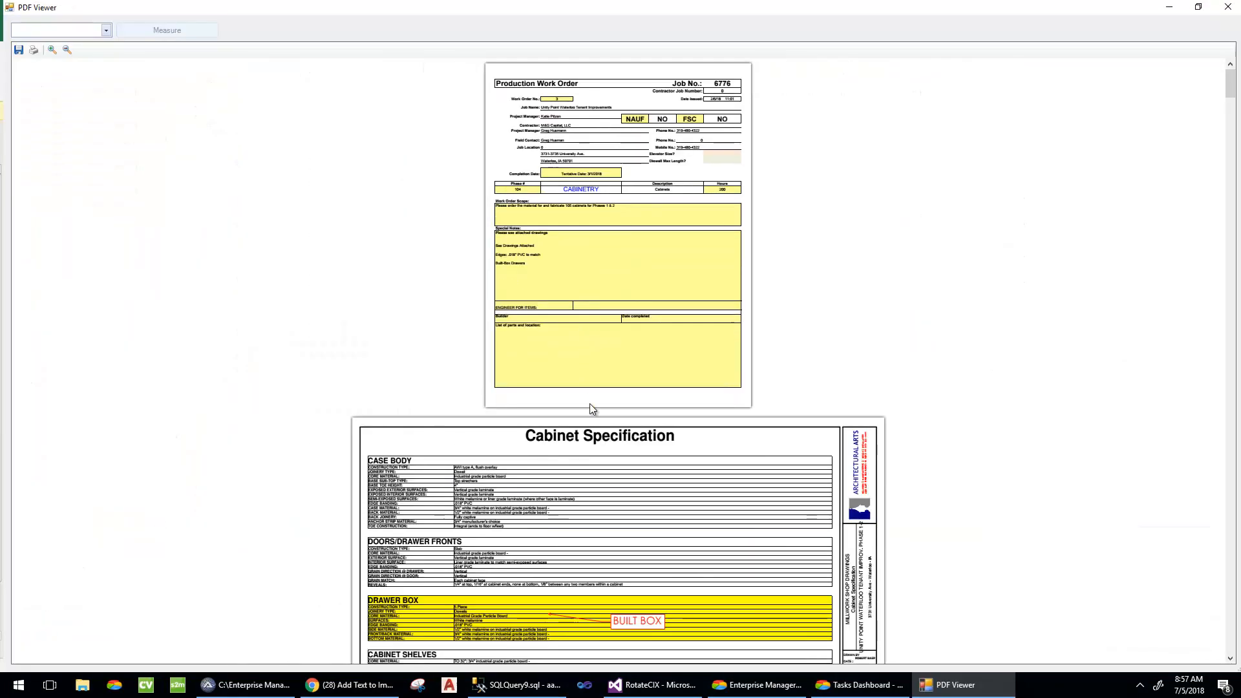
pyautogui.scroll(-15, 599, 236)
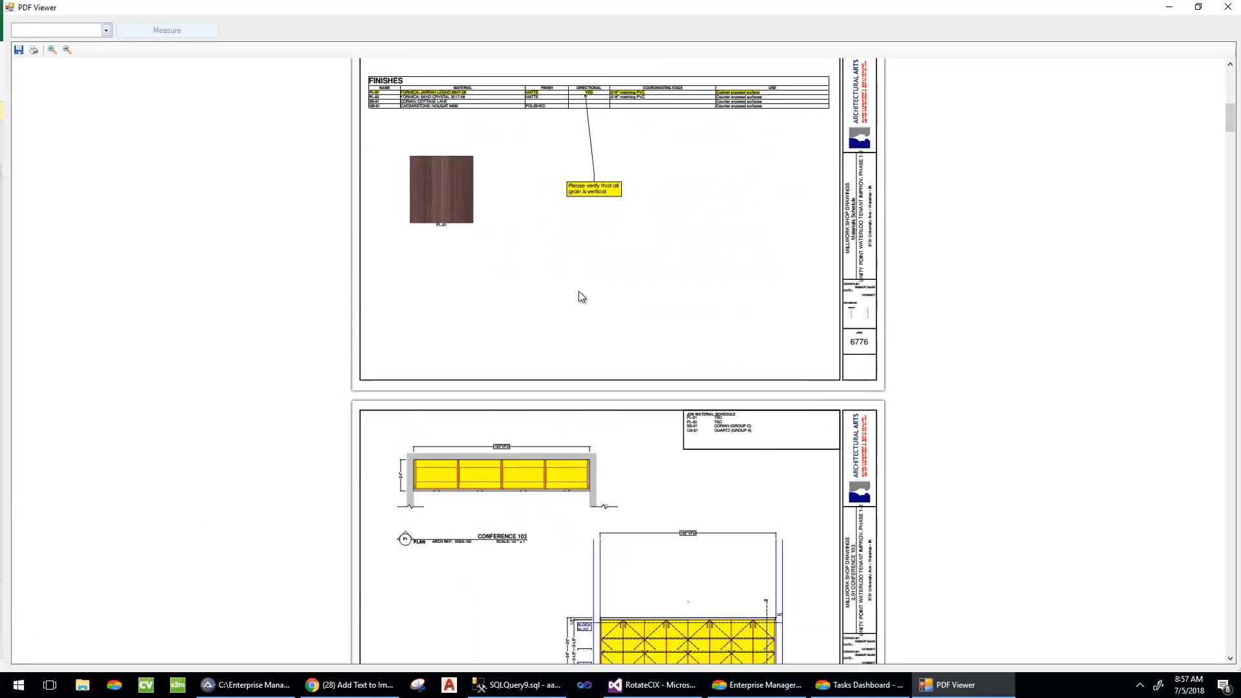
pyautogui.scroll(-10, 560, 354)
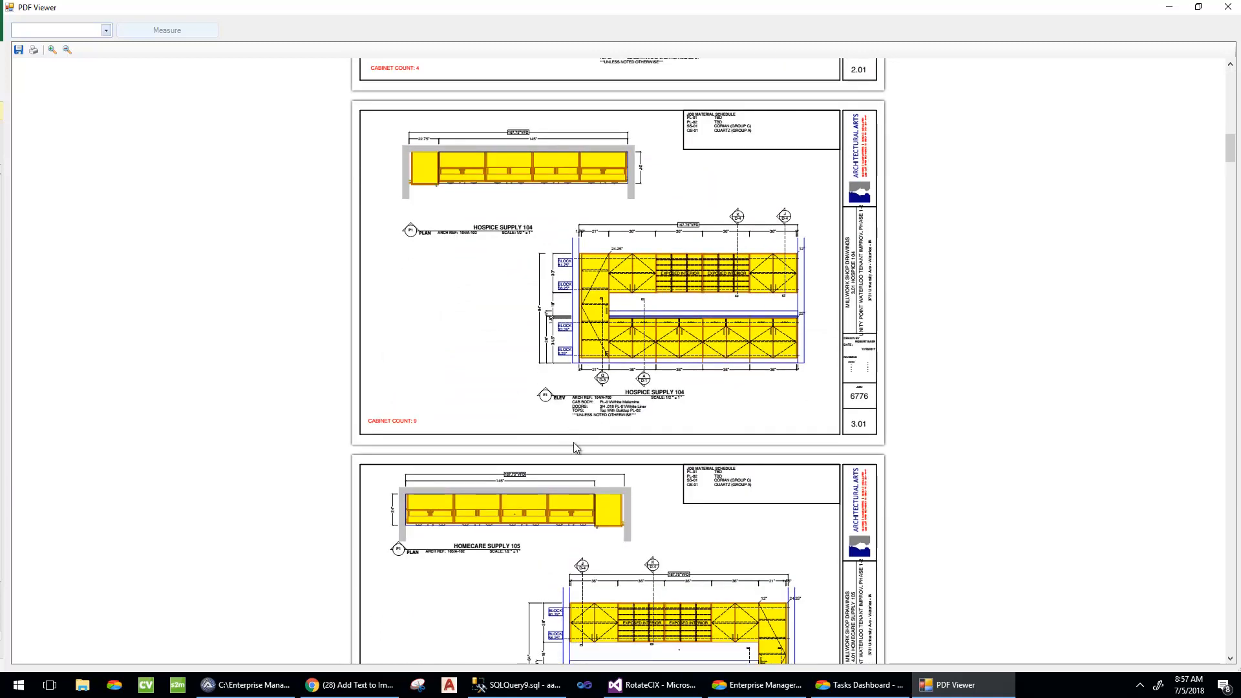
pyautogui.scroll(-3, 573, 436)
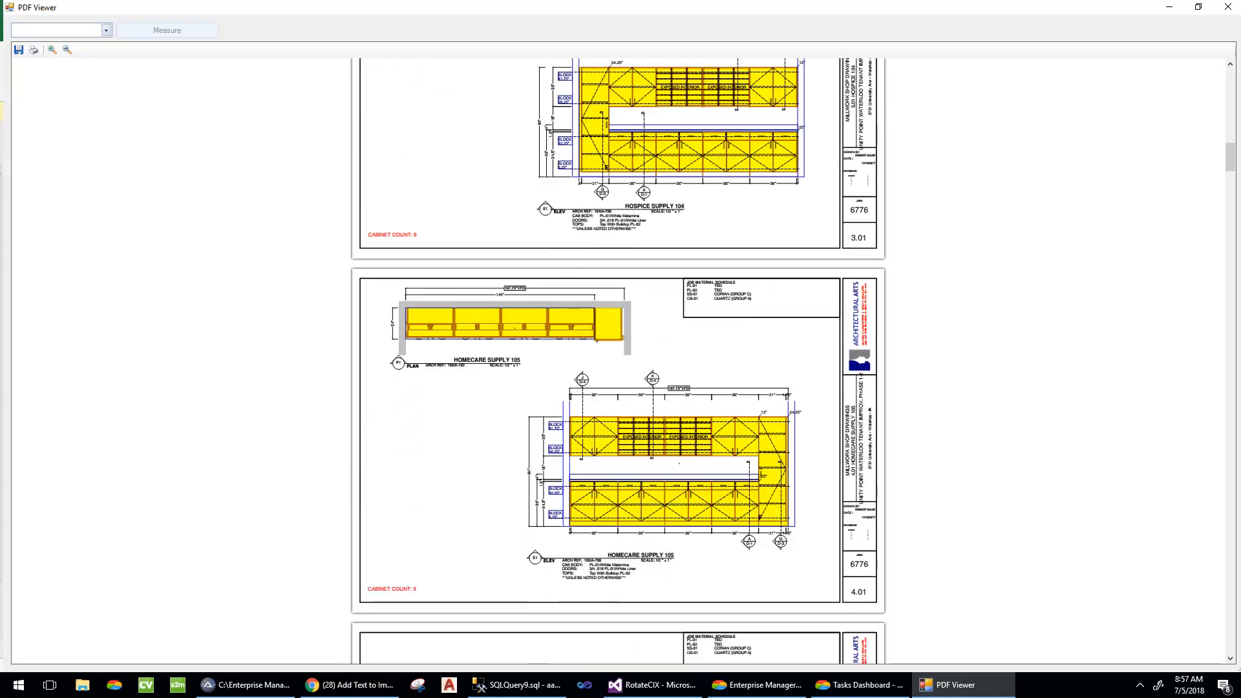
# Step: Measure the cabinet widths on the Homecare Supply 105 elevation at the 1/2" = 1' scale, and close the drawings
pyautogui.click(106, 30)
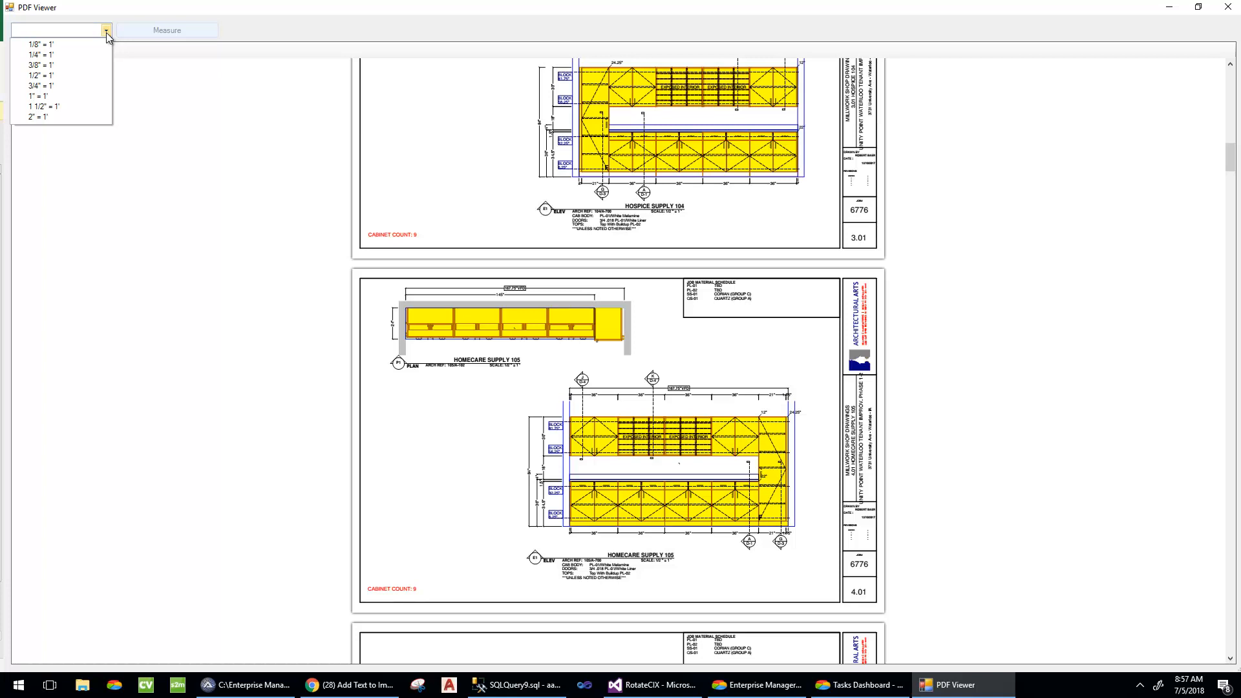
pyautogui.click(40, 75)
pyautogui.click(158, 32)
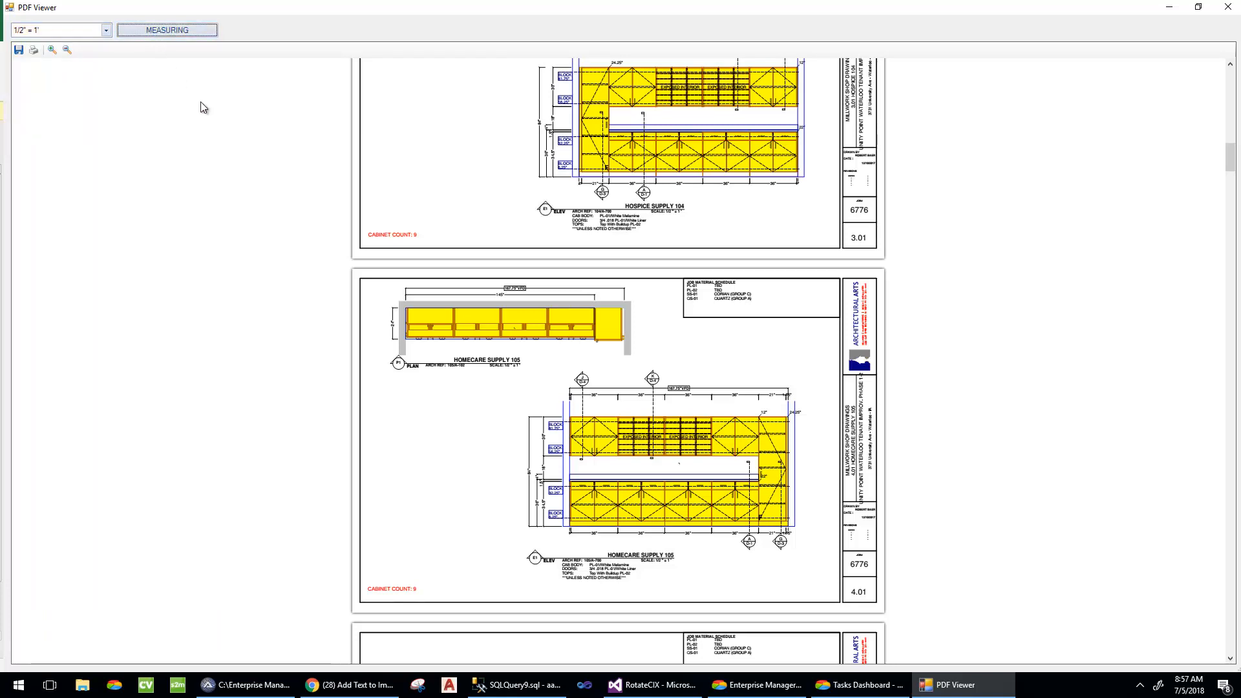
pyautogui.scroll(2, 616, 412)
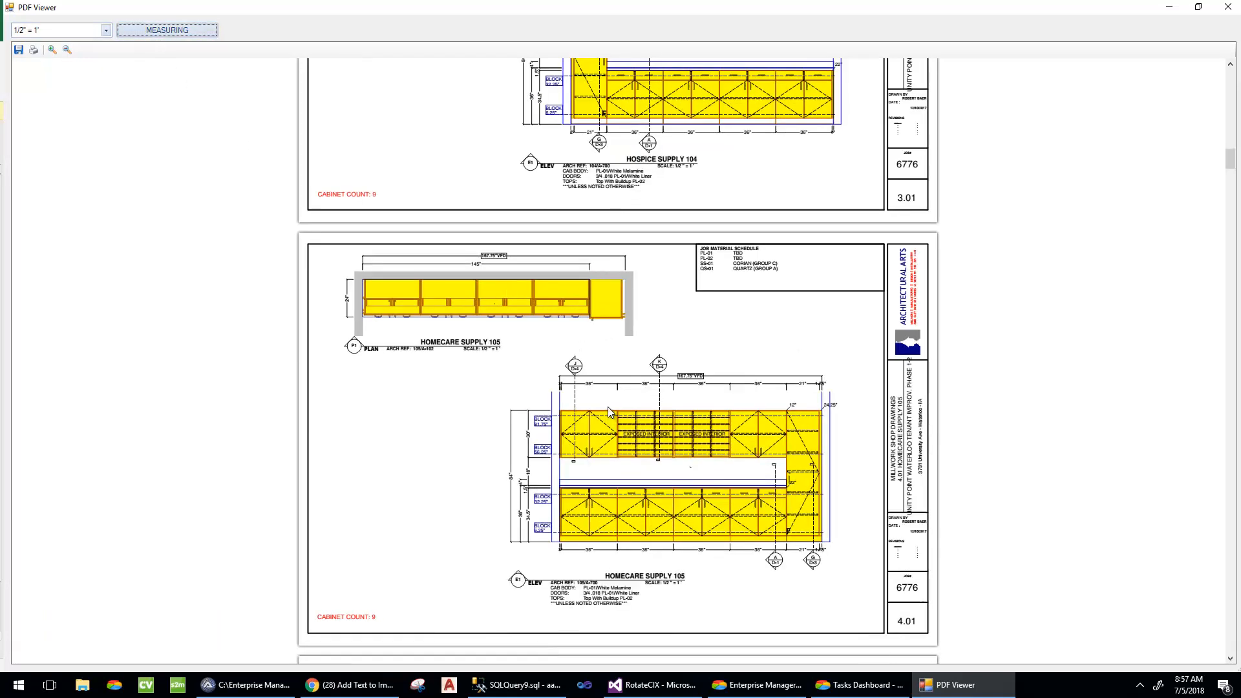
pyautogui.moveTo(607, 410); pyautogui.dragTo(598, 381)
pyautogui.scroll(1, 616, 338)
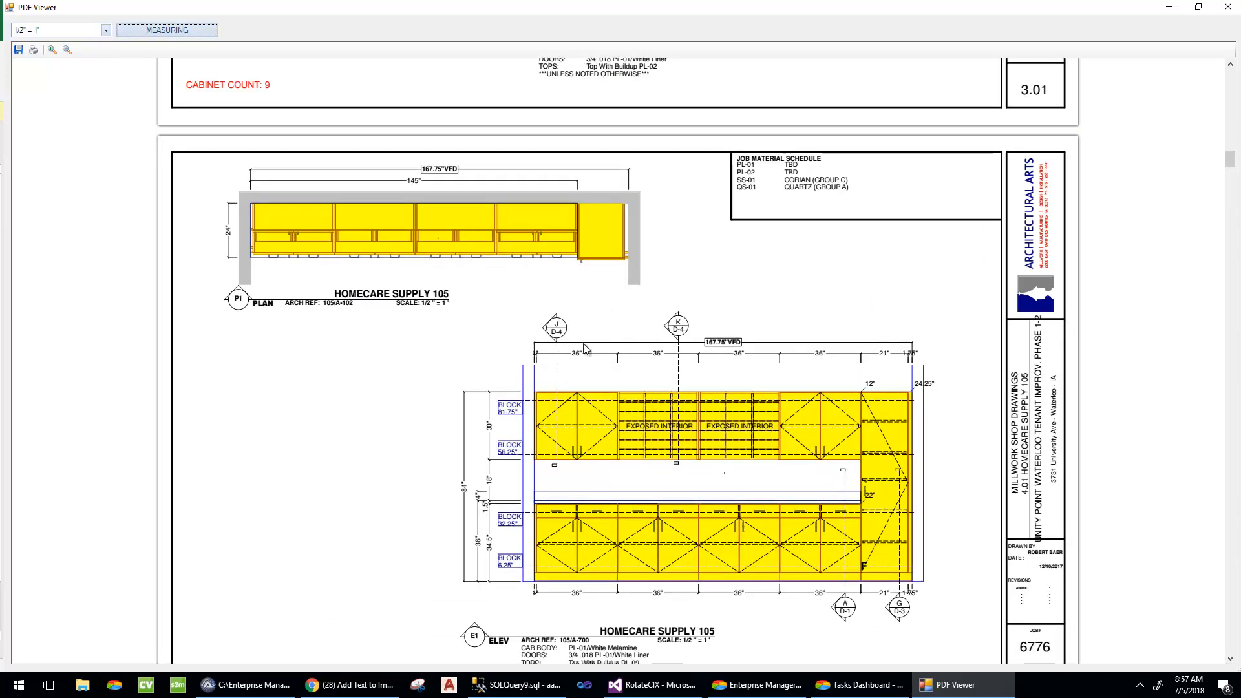
pyautogui.click(538, 355)
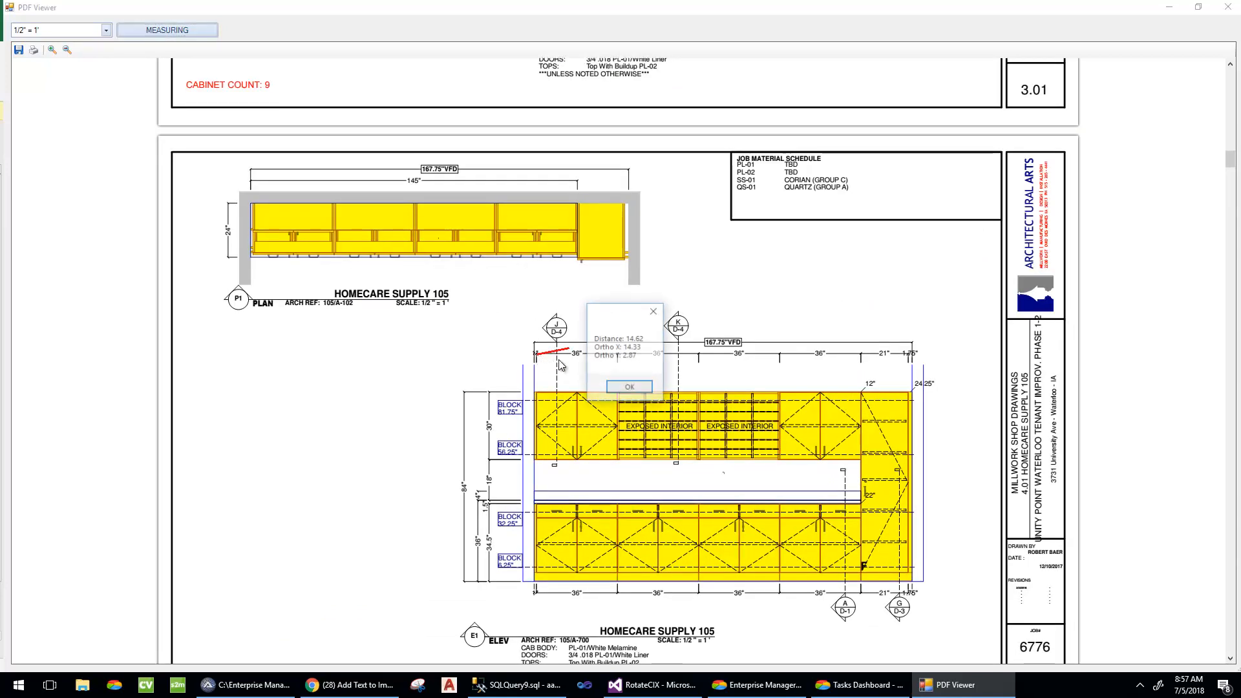
pyautogui.click(624, 390)
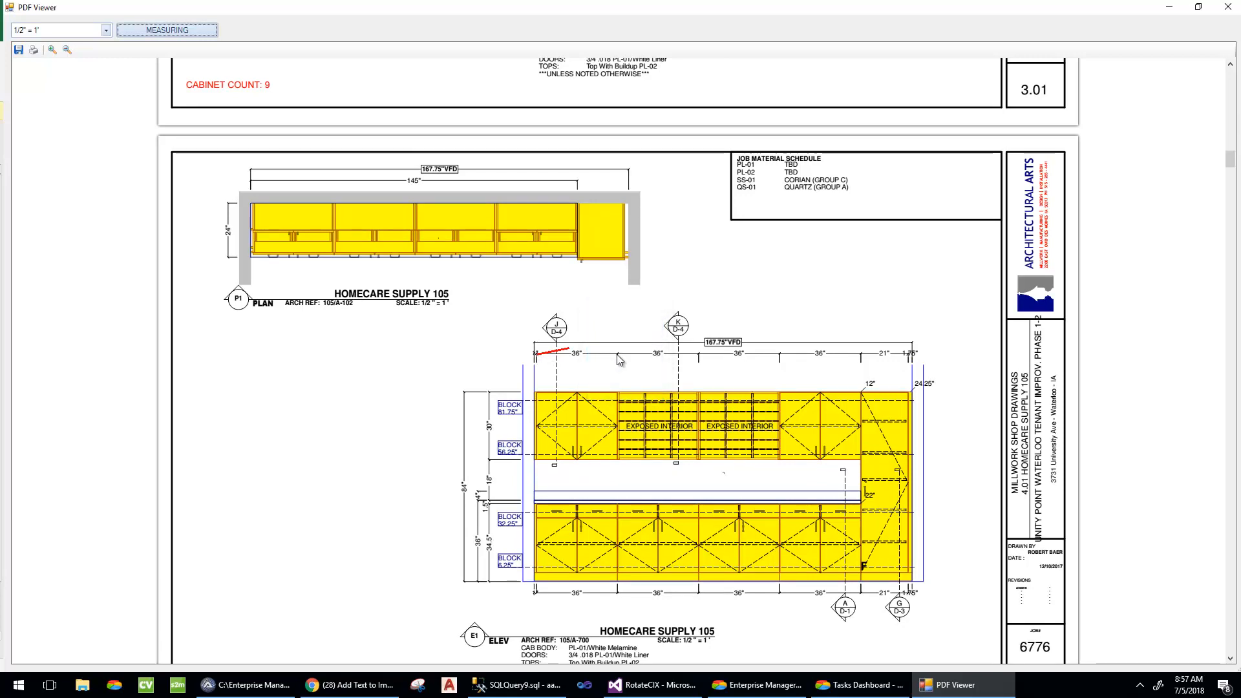
pyautogui.moveTo(618, 355); pyautogui.dragTo(700, 355)
pyautogui.click(631, 387)
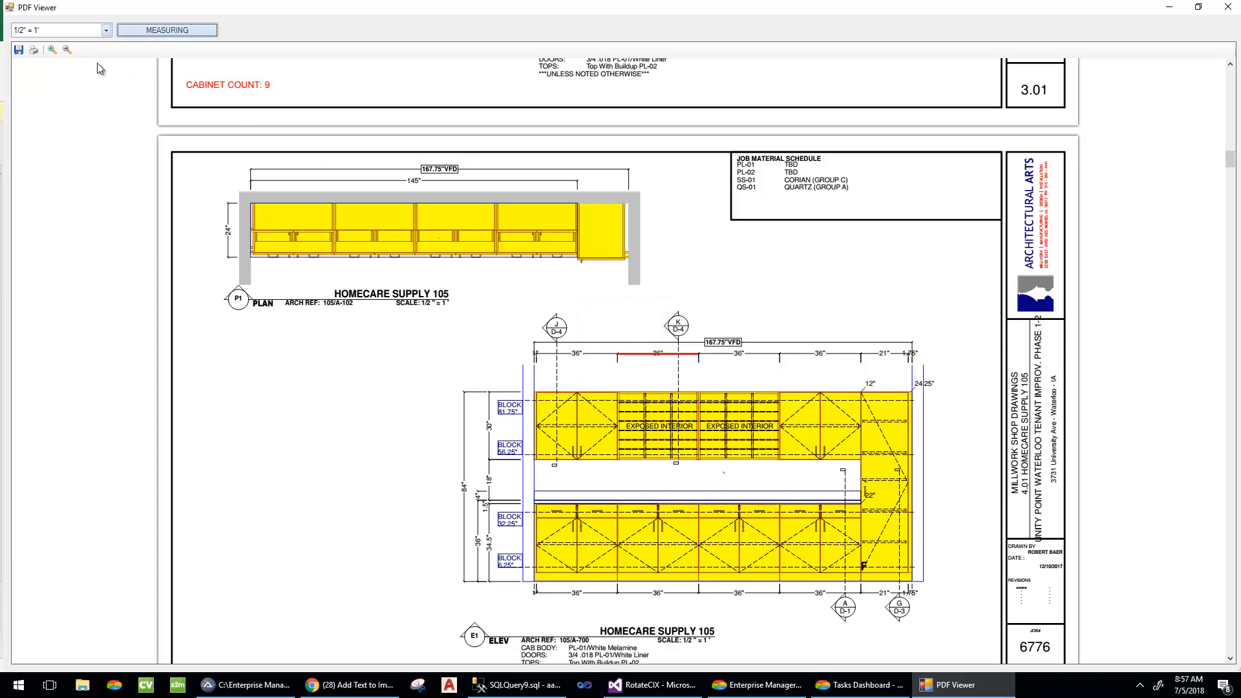
pyautogui.doubleClick(6, 6)
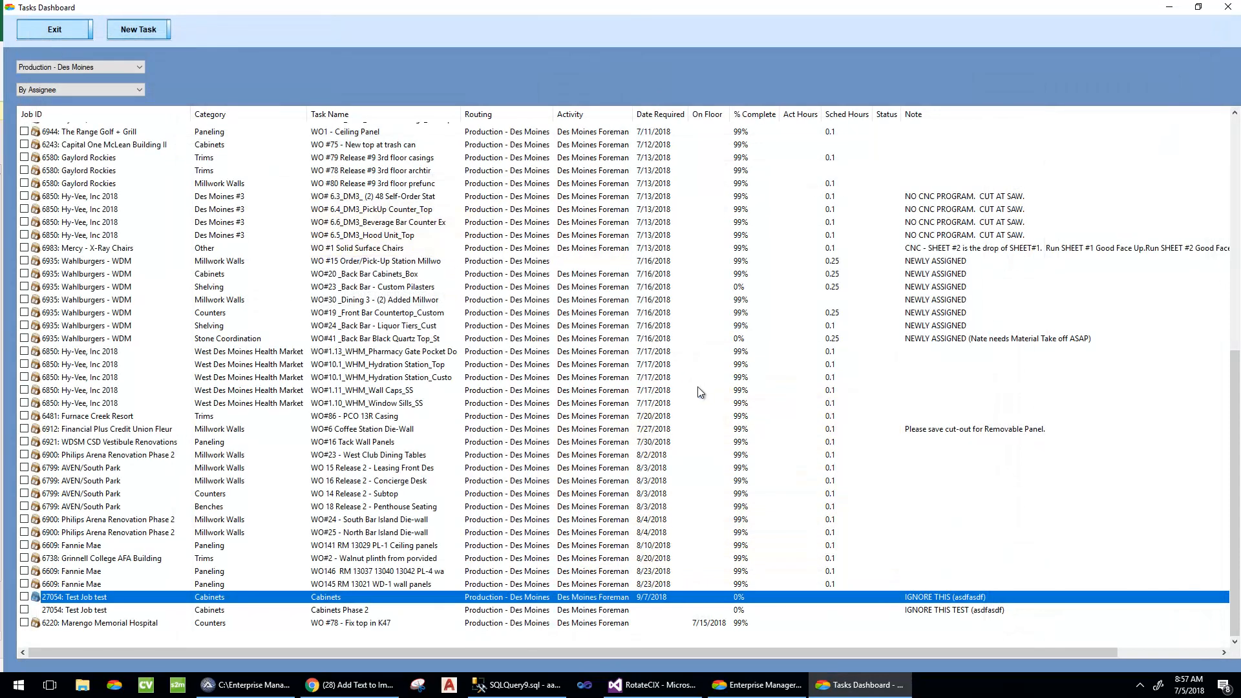
# Step: Reopen the Test Job's Cabinets task and add an Engineering - Des Moines routing with the activity 125 - Des Moines Drafting
pyautogui.rightClick(339, 598)
pyautogui.click(364, 374)
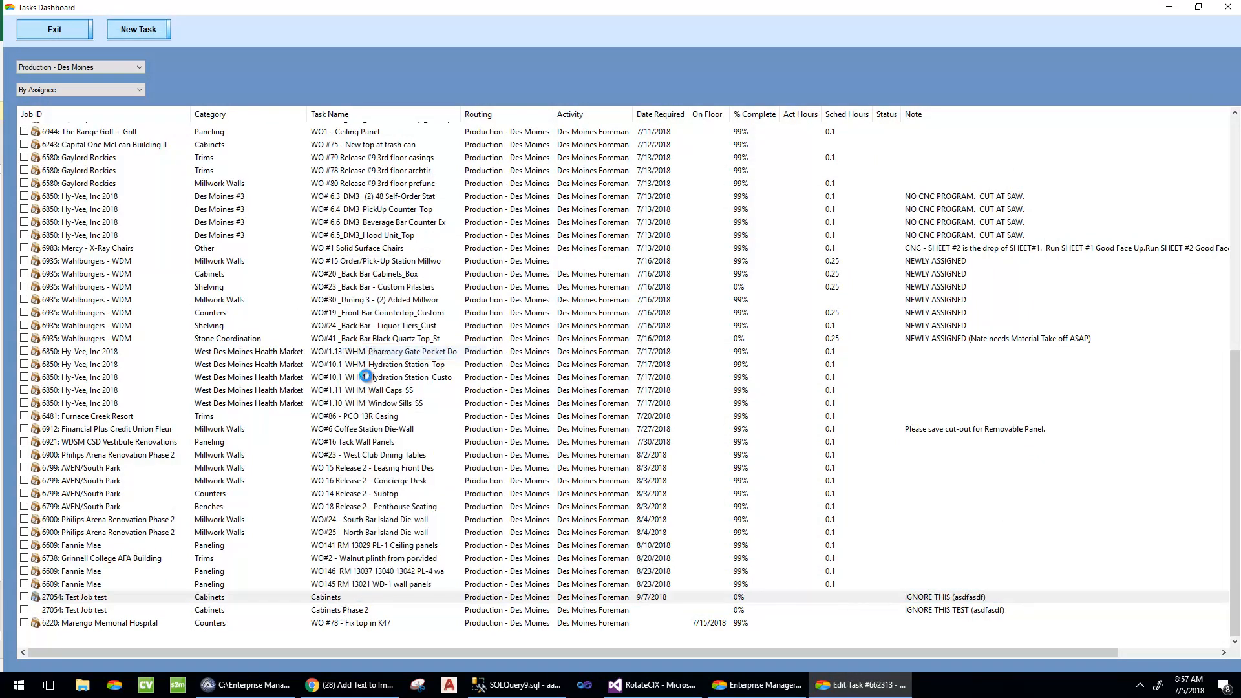
pyautogui.rightClick(69, 444)
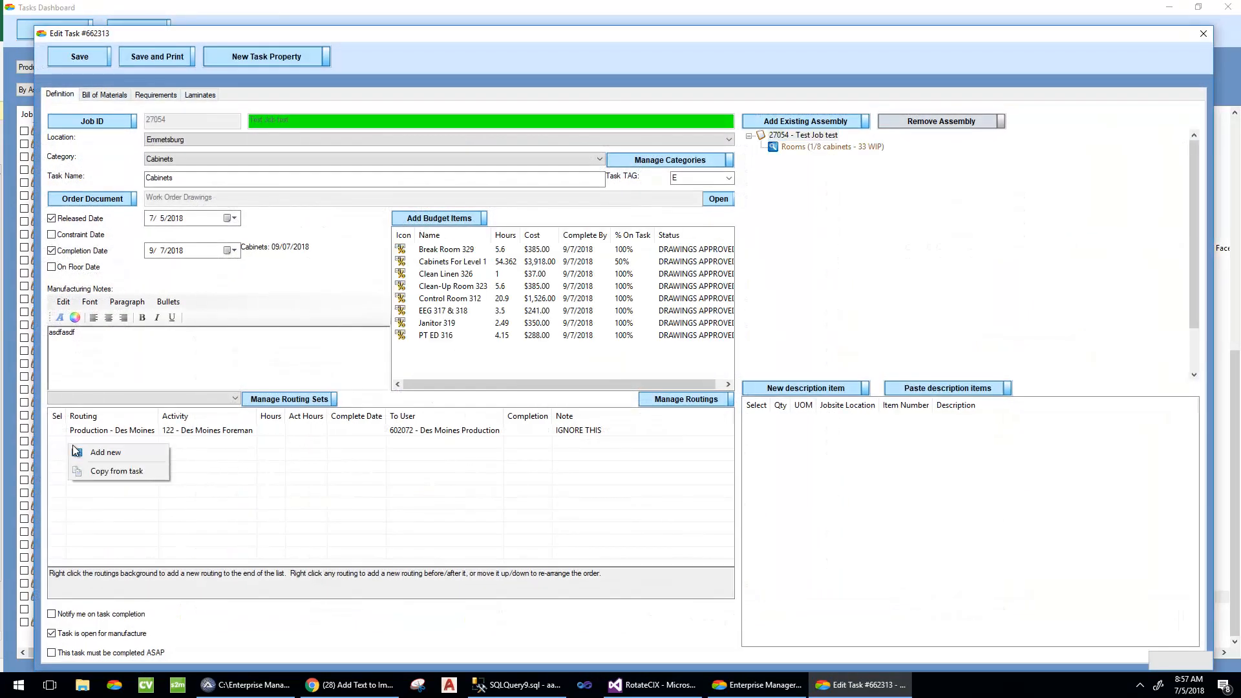
pyautogui.click(79, 449)
pyautogui.click(102, 193)
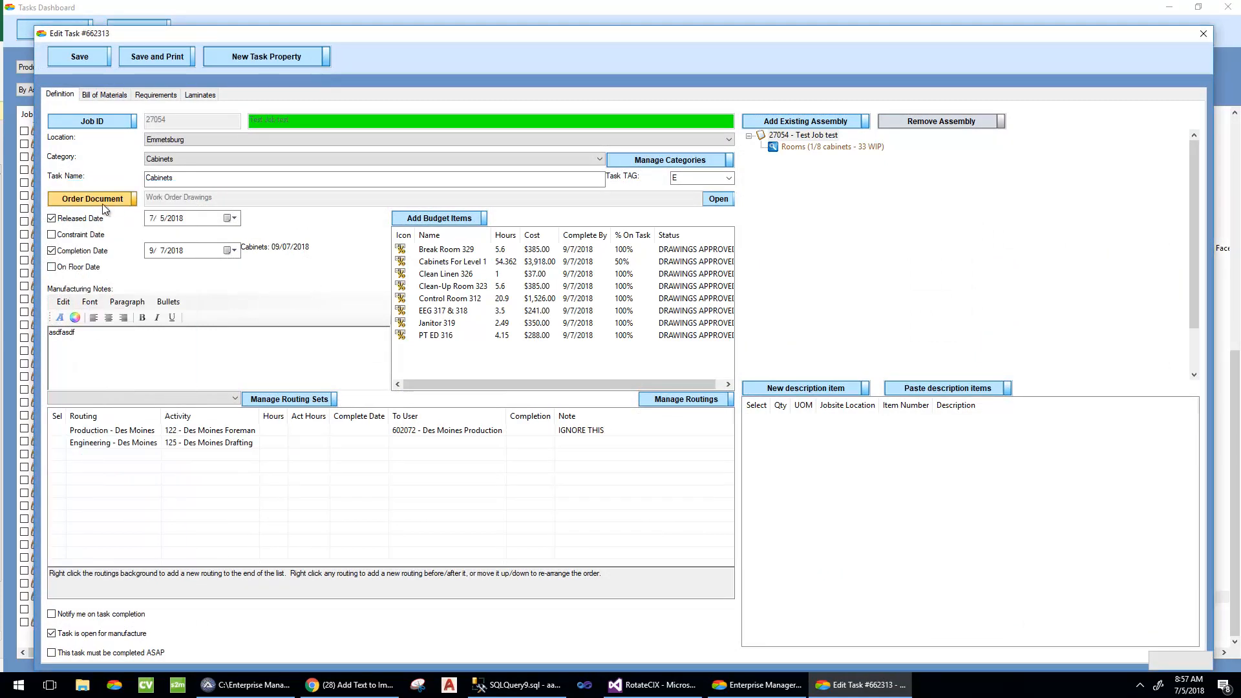
# Step: Set the completion of the Cabinets task's Production - Des Moines routing to 100%
pyautogui.click(539, 430)
pyautogui.moveTo(513, 429); pyautogui.dragTo(583, 429)
pyautogui.click(603, 532)
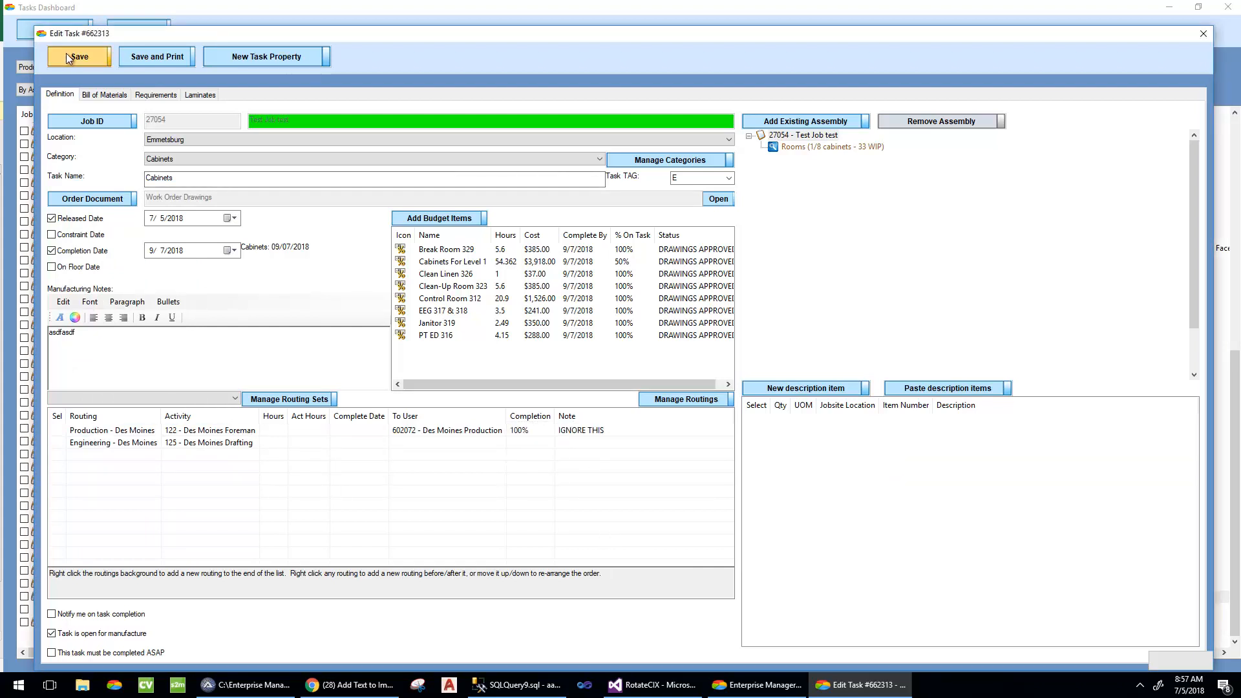
# Step: Add the note IGNORE THIS to the Cabinets task's Engineering - Des Moines routing and save the task
pyautogui.click(588, 442)
pyautogui.write('IG')
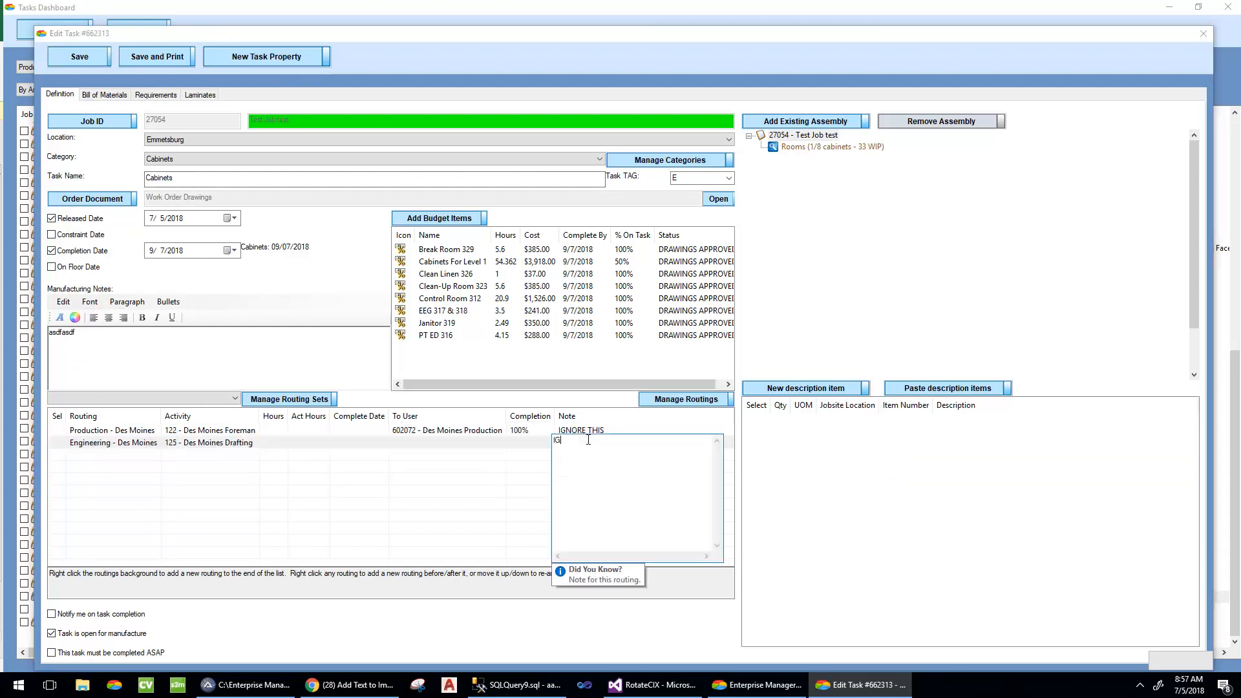
pyautogui.write('NORE THIS')
pyautogui.click(75, 54)
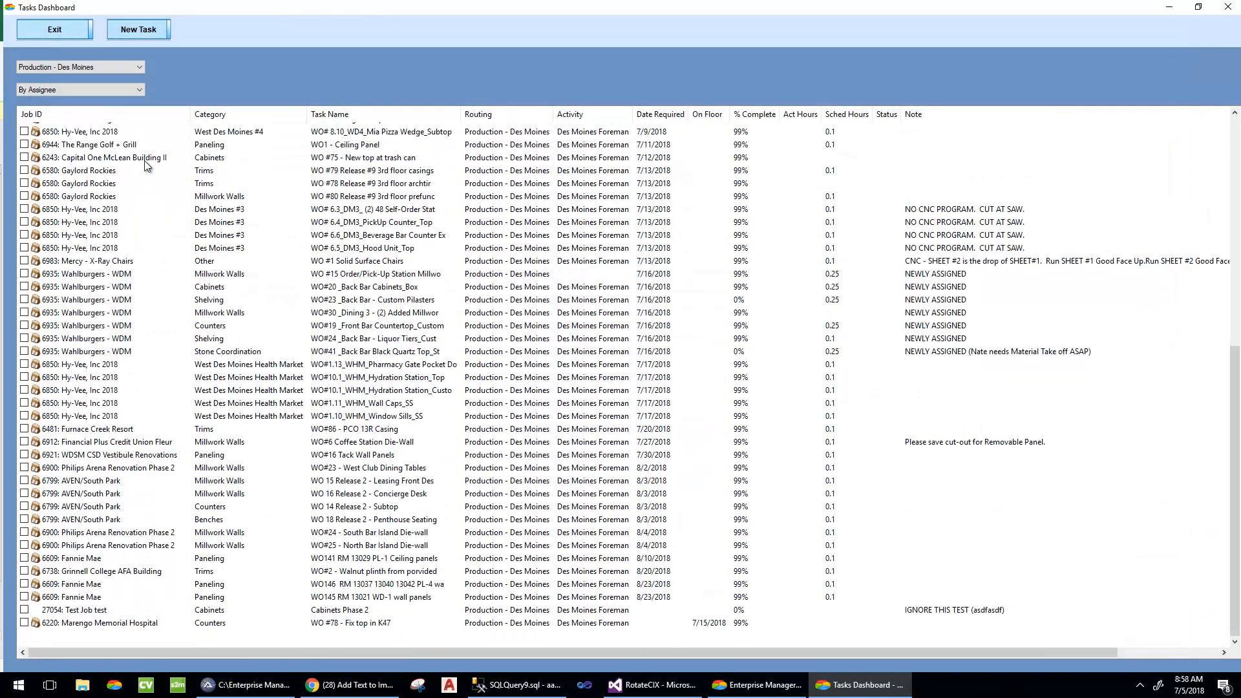
# Step: Open the Test Job's Cabinets Phase 2 task and add a Custom - Des Moines routing with the activity 105 - Des Moines Desks
pyautogui.click(738, 613)
pyautogui.rightClick(756, 615)
pyautogui.click(790, 384)
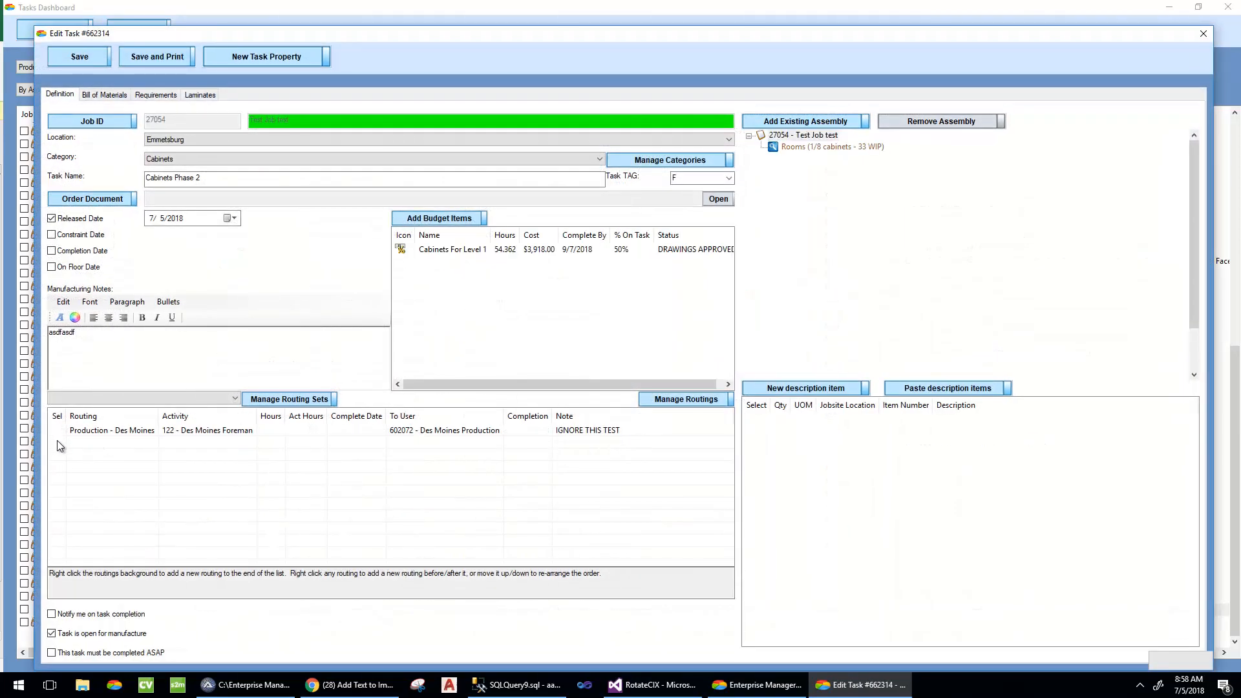
pyautogui.rightClick(56, 440)
pyautogui.click(71, 449)
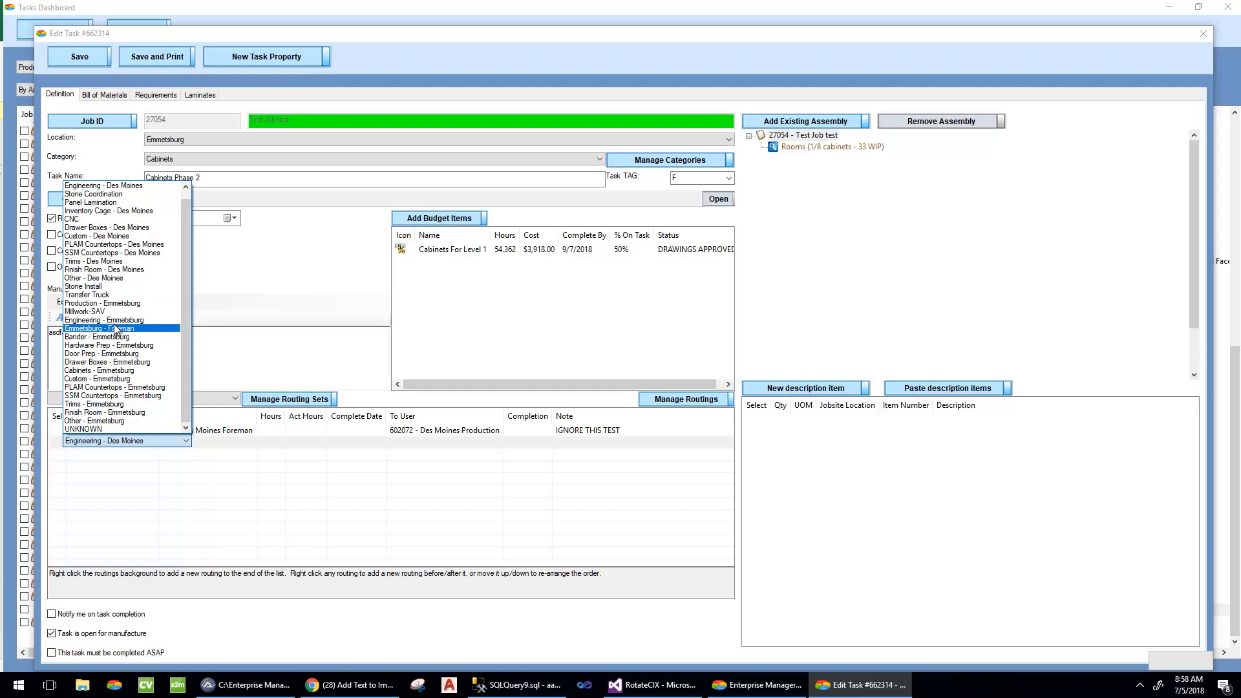
pyautogui.click(102, 237)
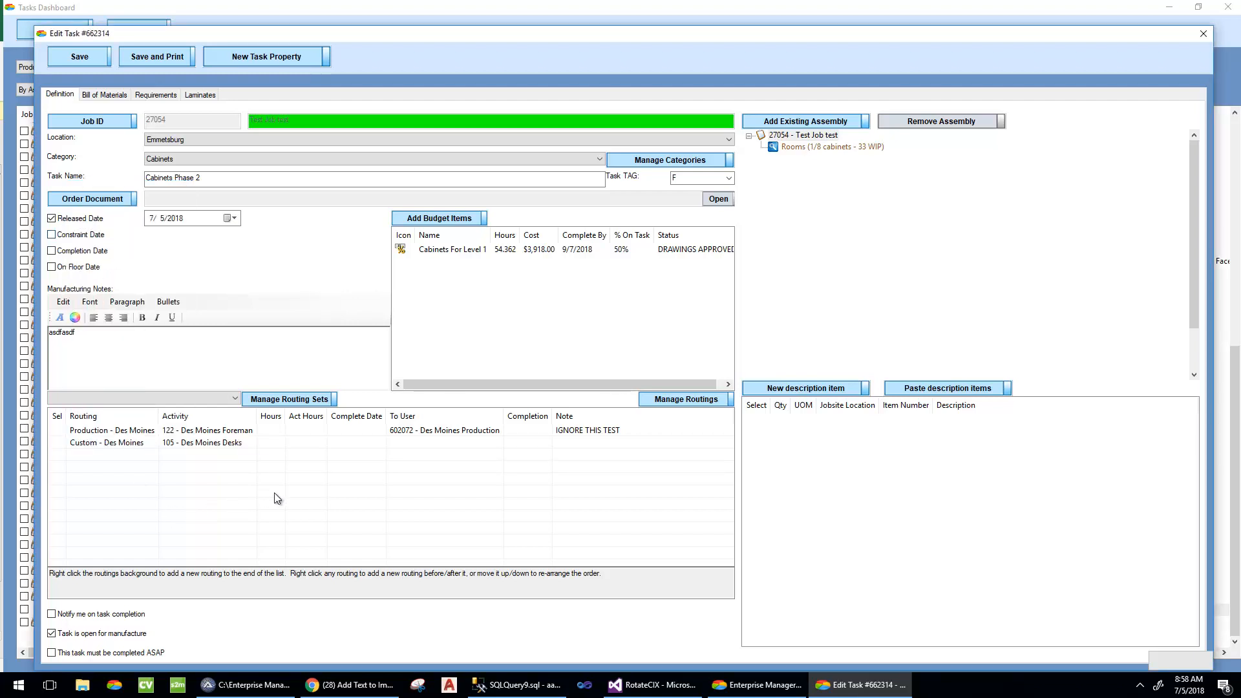
# Step: Set the completion of the Cabinets Phase 2 task's Production - Des Moines routing to 100% and save the task
pyautogui.doubleClick(522, 427)
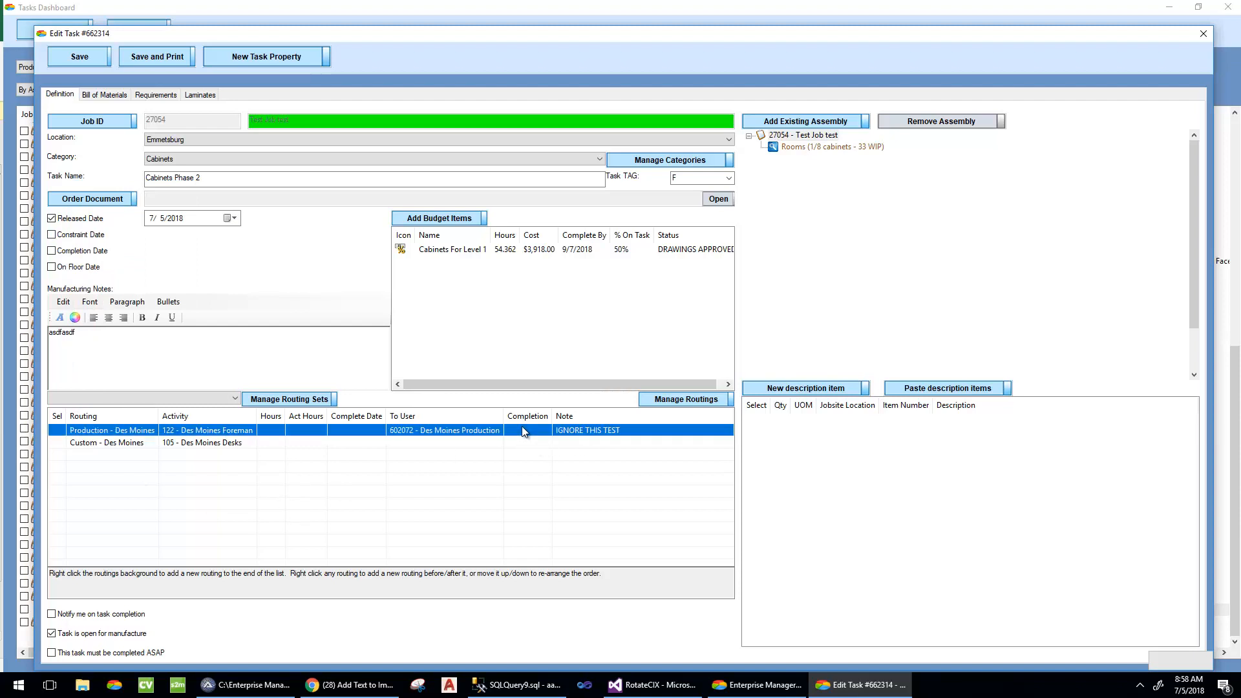
pyautogui.moveTo(509, 429); pyautogui.dragTo(569, 429)
pyautogui.click(611, 527)
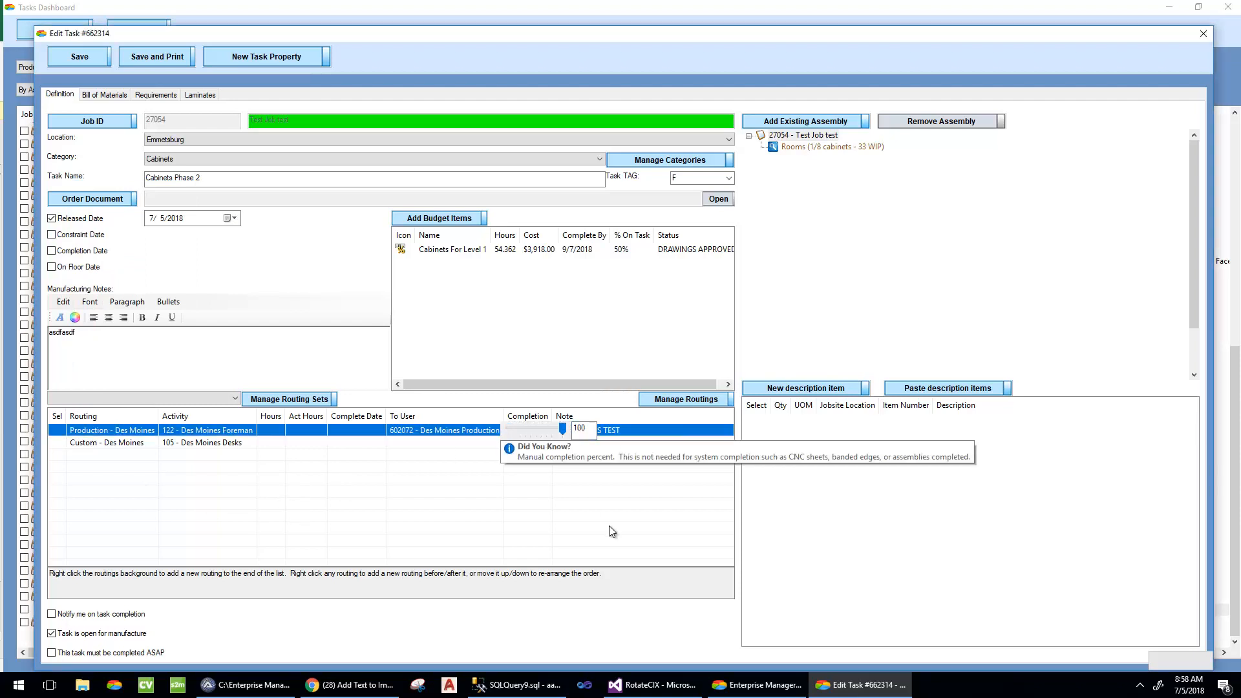
pyautogui.click(79, 60)
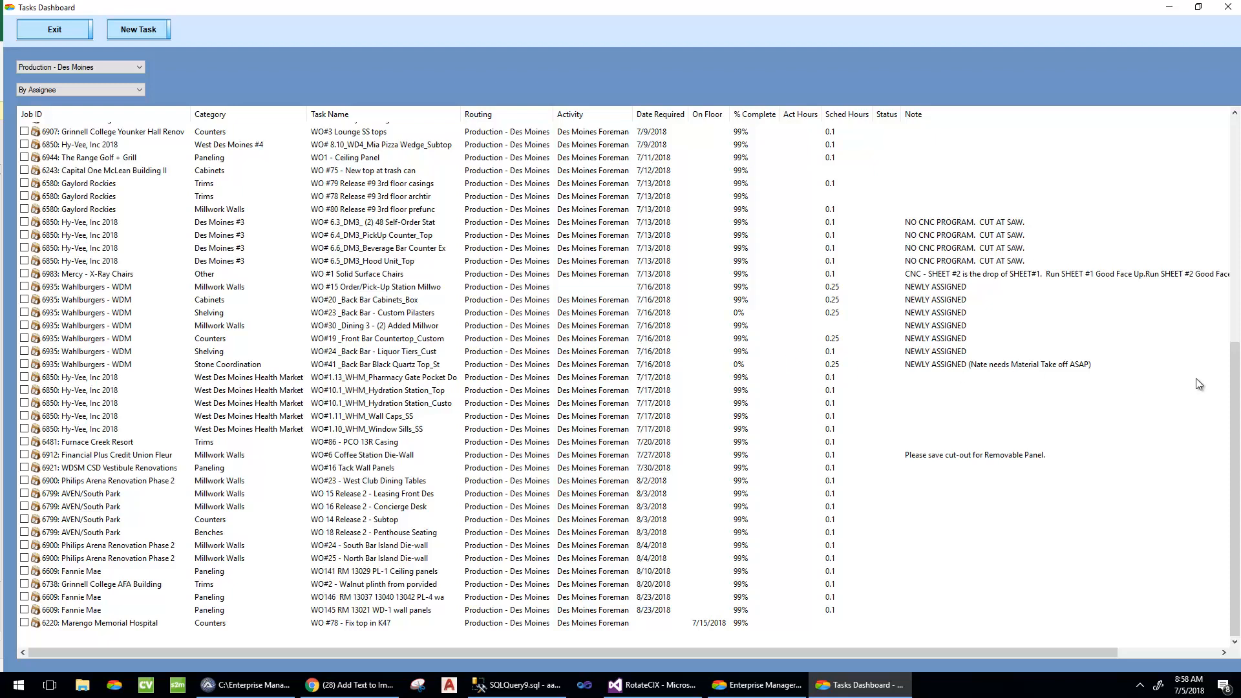
# Step: Switch the tasks dashboard from the Production - Des Moines view to Multiple routings and open the list of selectable routings
pyautogui.moveTo(1235, 384); pyautogui.dragTo(1228, 155)
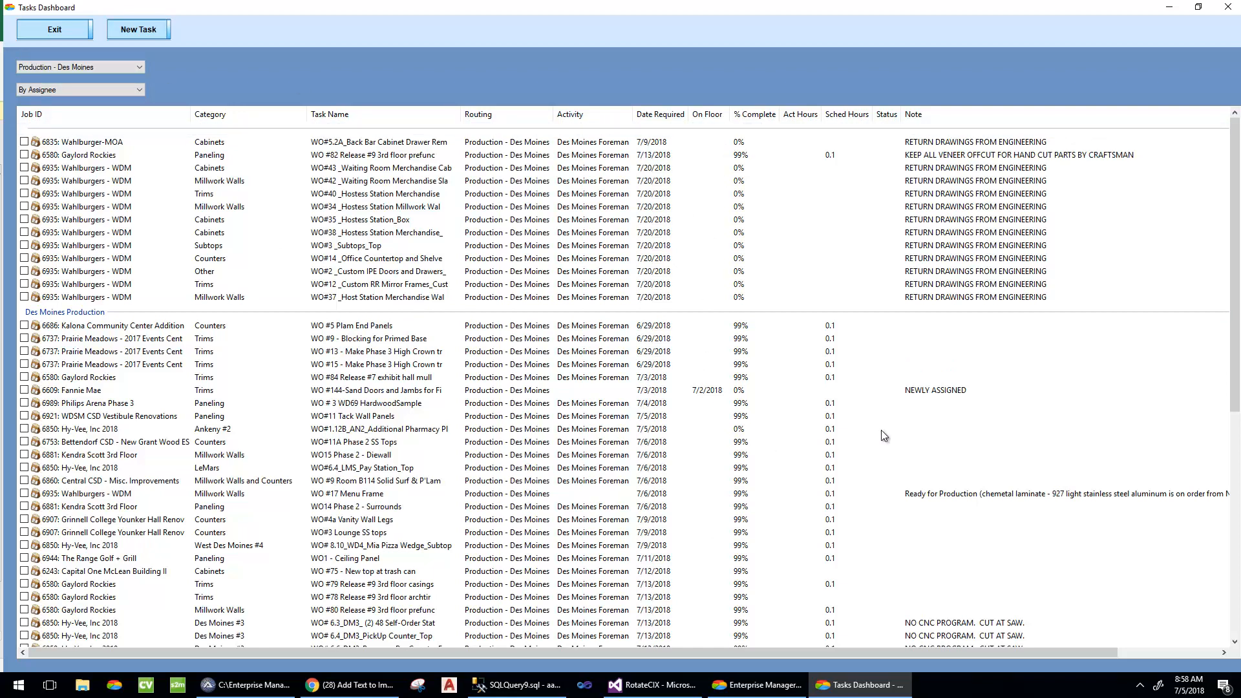
pyautogui.click(126, 67)
pyautogui.click(90, 113)
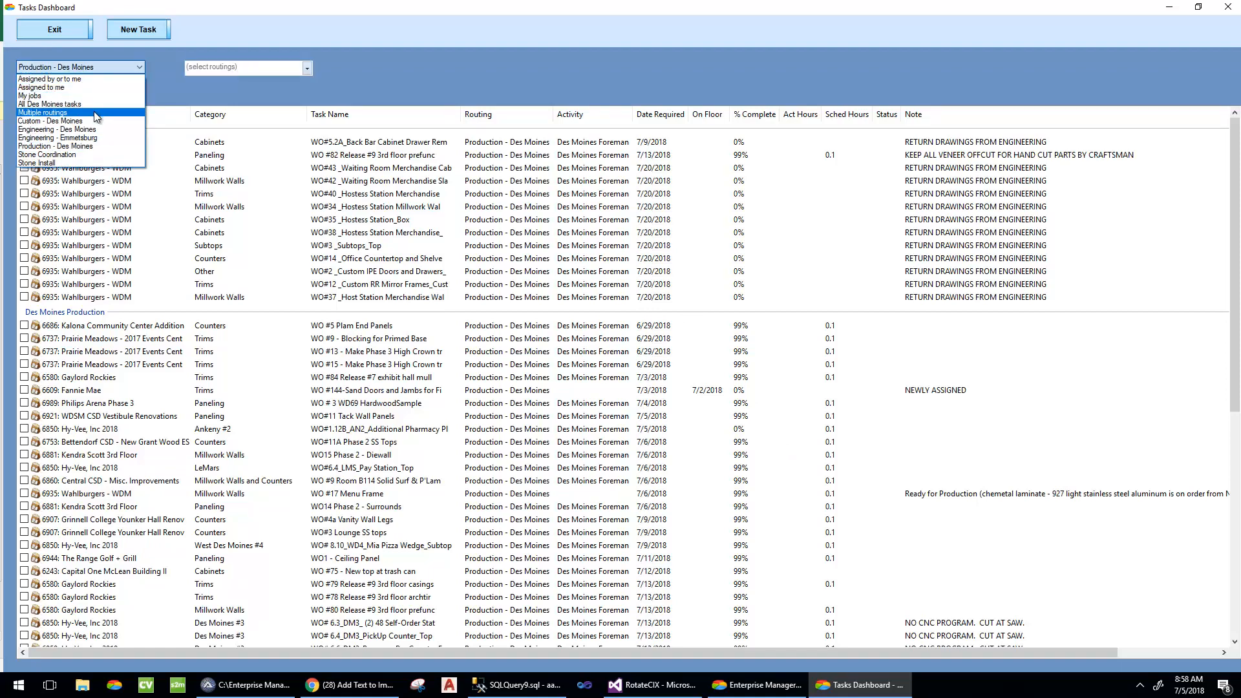
pyautogui.click(271, 71)
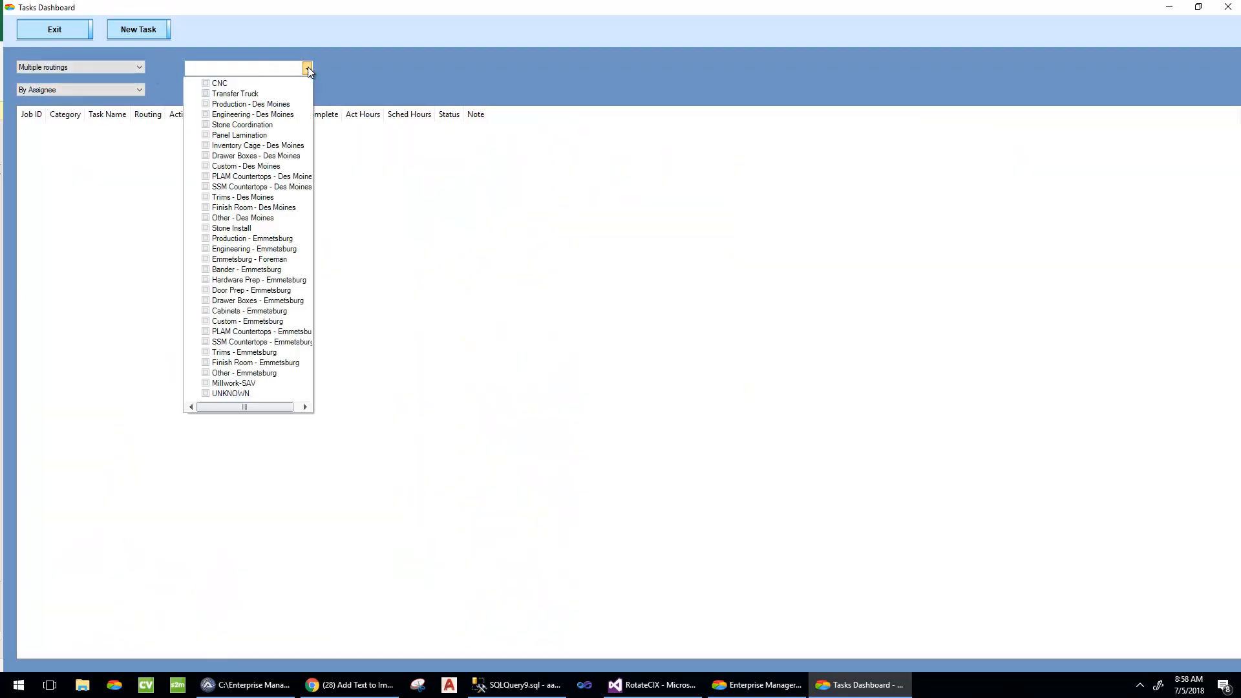
pyautogui.click(300, 68)
pyautogui.click(300, 69)
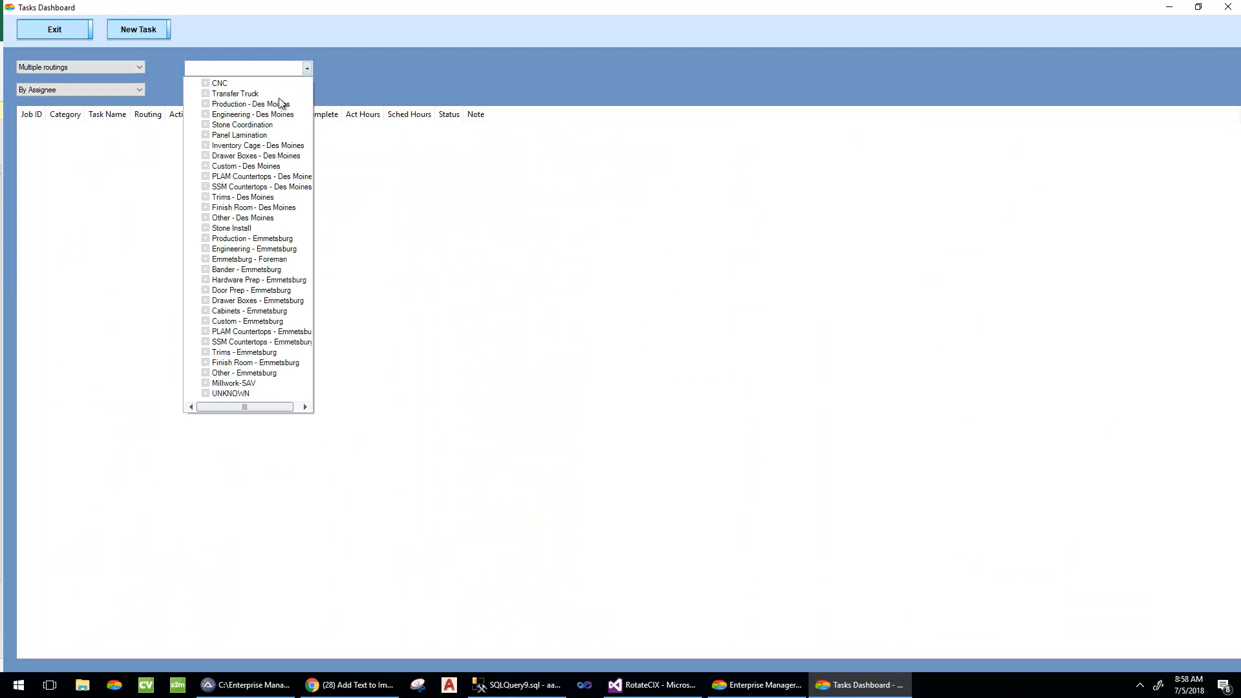
# Step: Filter the tasks by CNC and the Des Moines Inventory Cage, Drawer Boxes, Custom, PLAM Countertops, SSM Countertops, Trims, Finish Room and Other routings
pyautogui.click(206, 85)
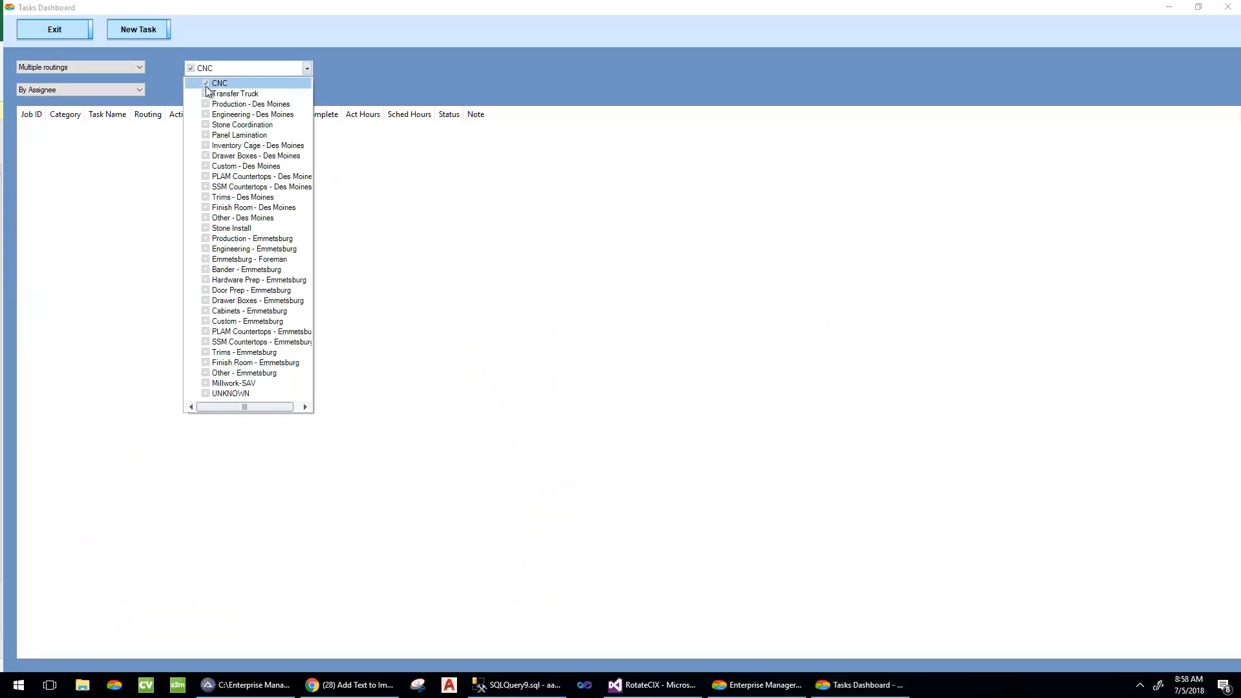
pyautogui.click(207, 126)
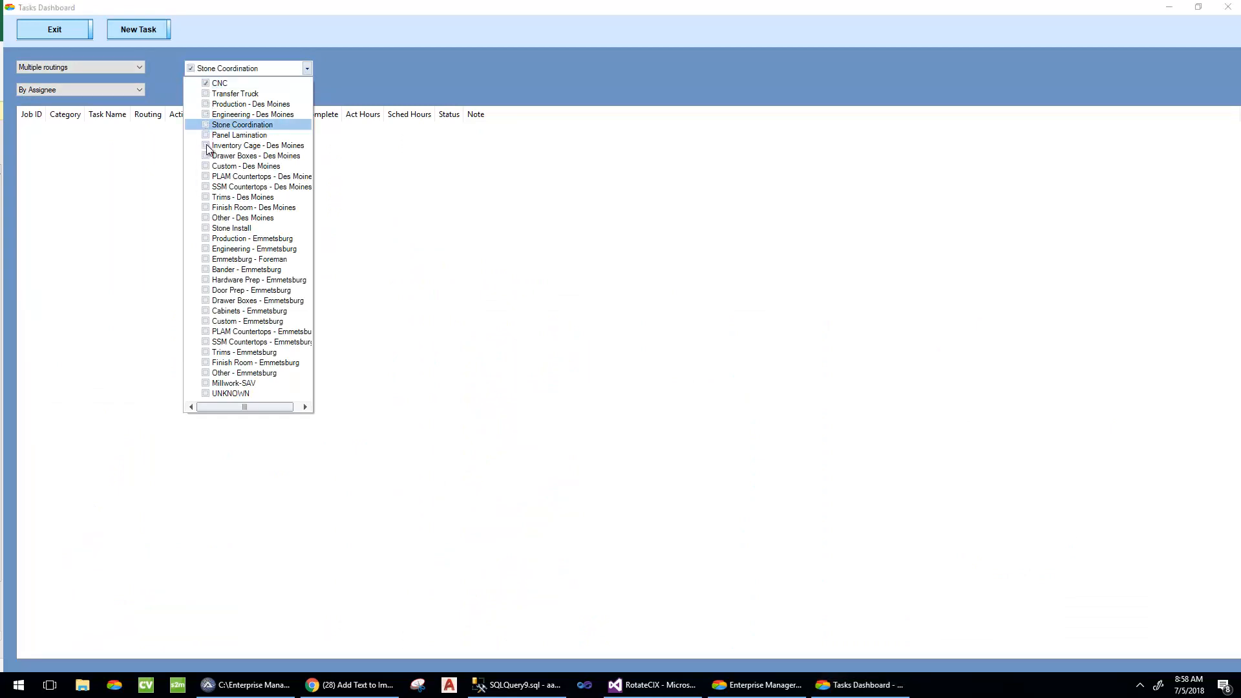
pyautogui.click(207, 146)
pyautogui.click(207, 156)
pyautogui.click(206, 167)
pyautogui.click(206, 177)
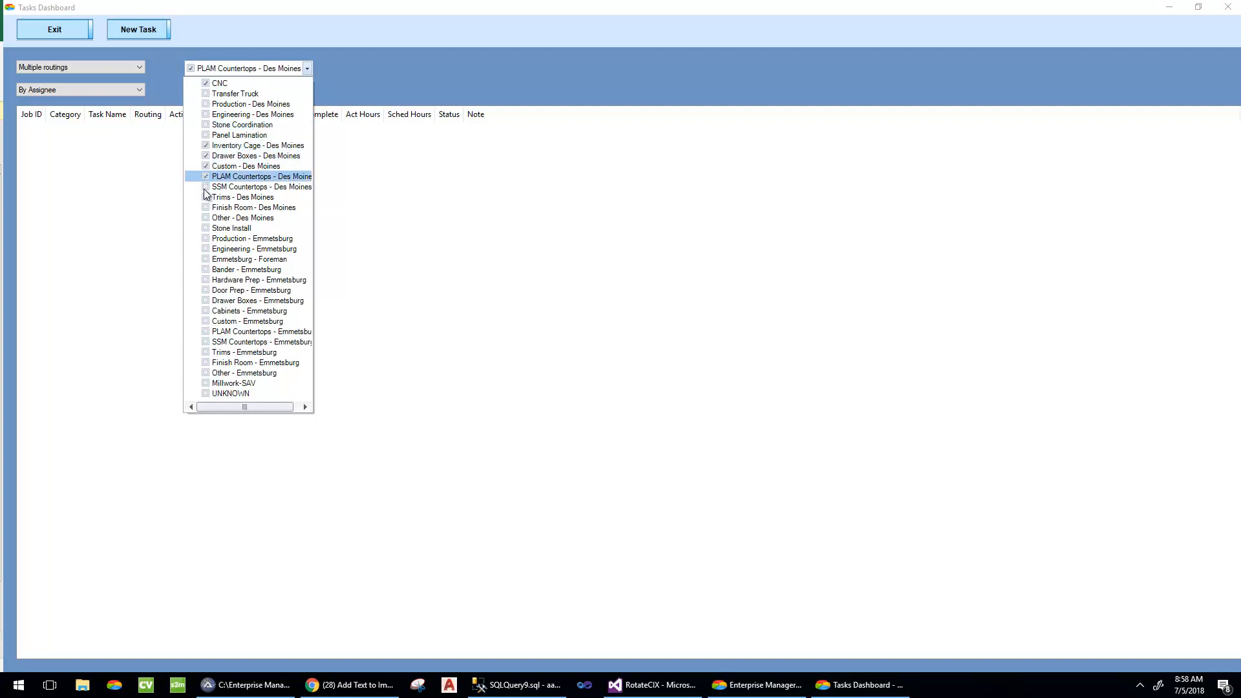
pyautogui.click(206, 188)
pyautogui.click(207, 198)
pyautogui.click(206, 208)
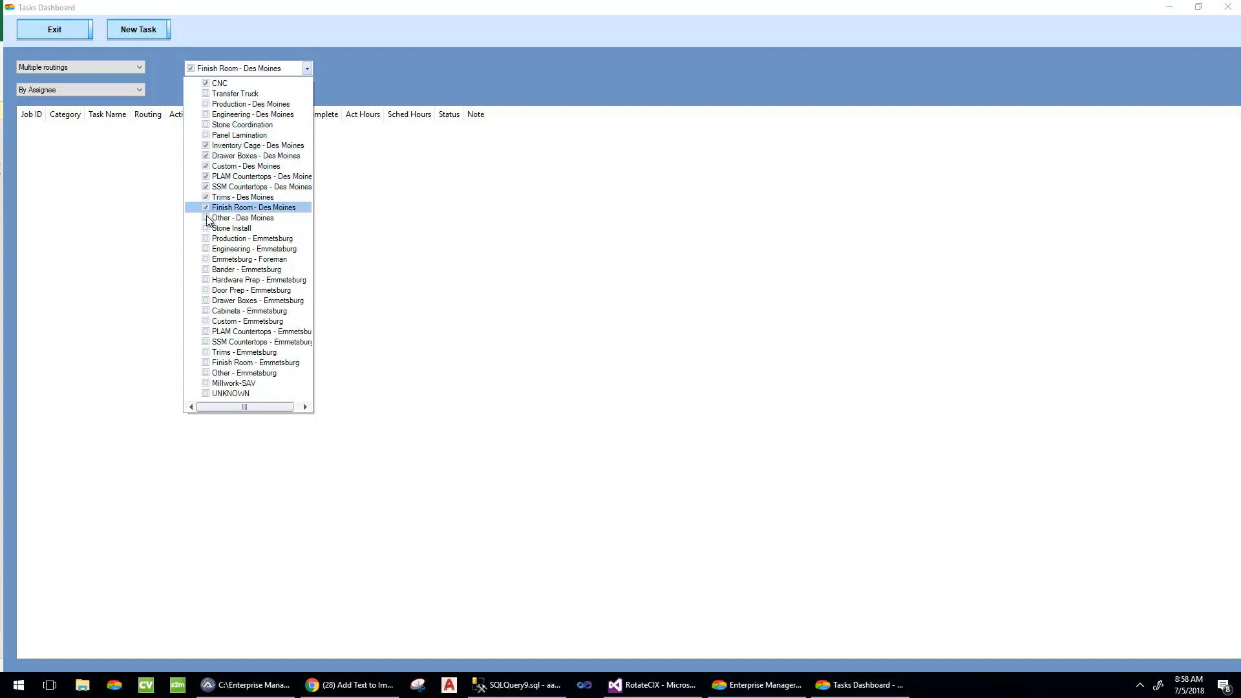
pyautogui.click(207, 219)
pyautogui.click(382, 97)
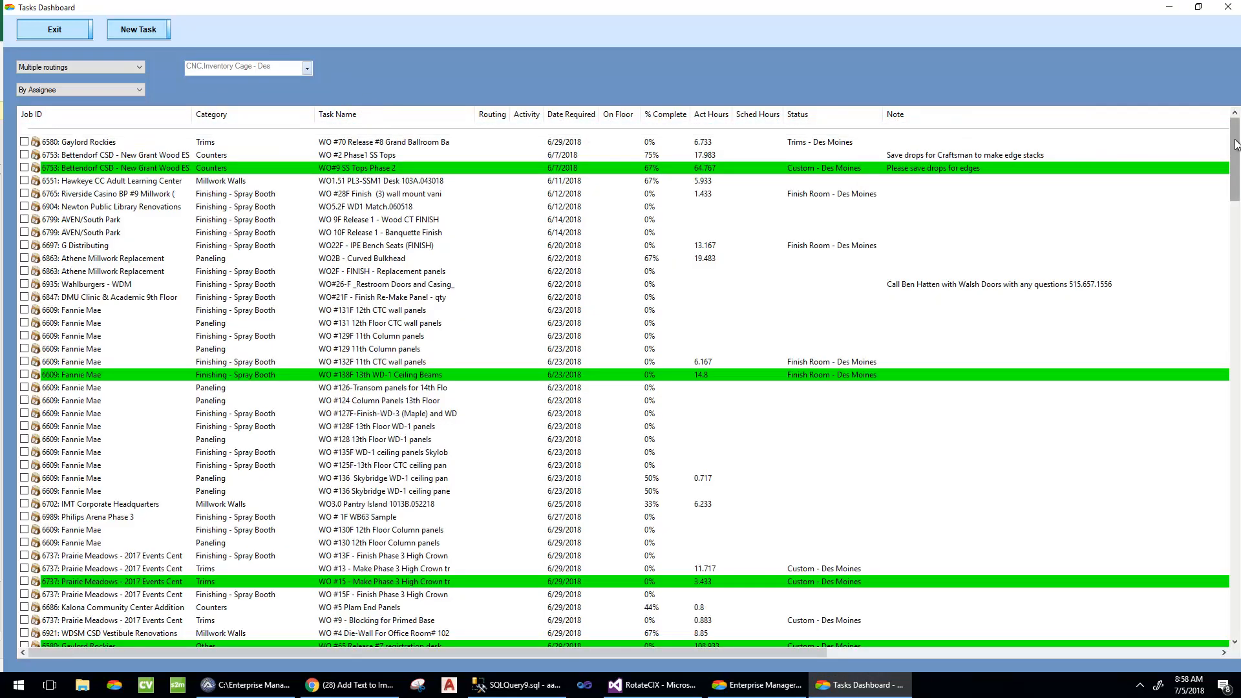
# Step: Look through the filtered task list and open the dashboard's grouping options
pyautogui.moveTo(1235, 179); pyautogui.dragTo(1178, 112)
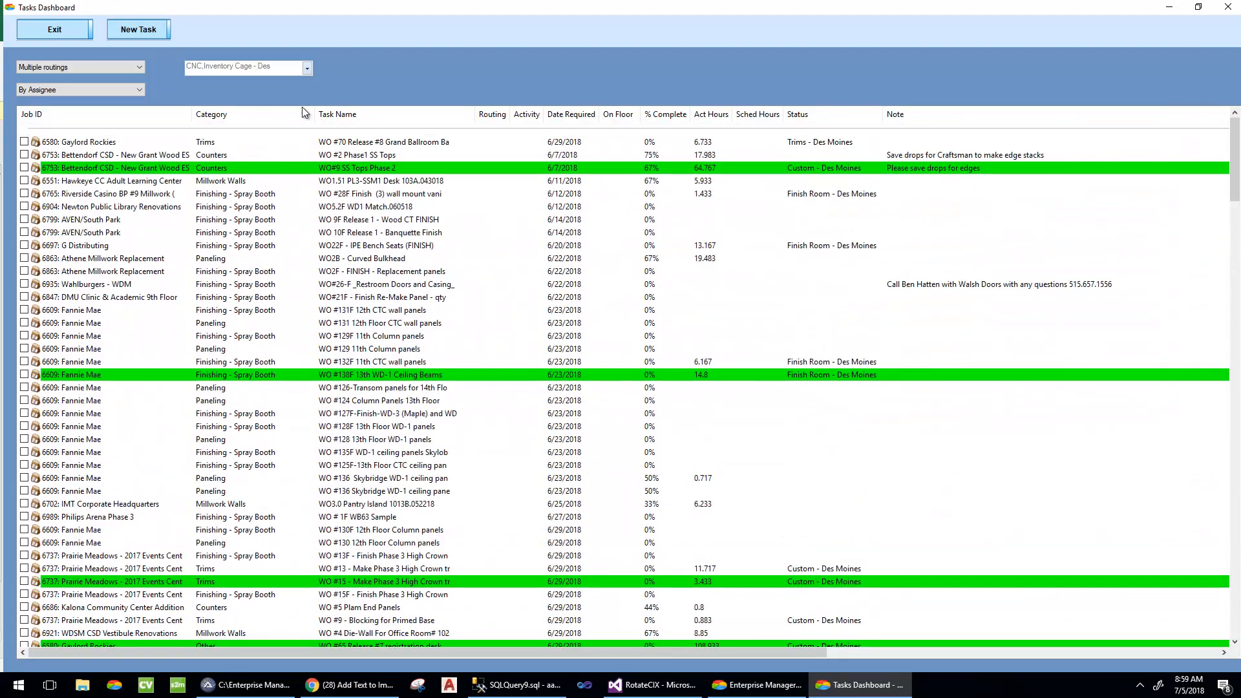
pyautogui.scroll(-7, 287, 461)
pyautogui.click(58, 90)
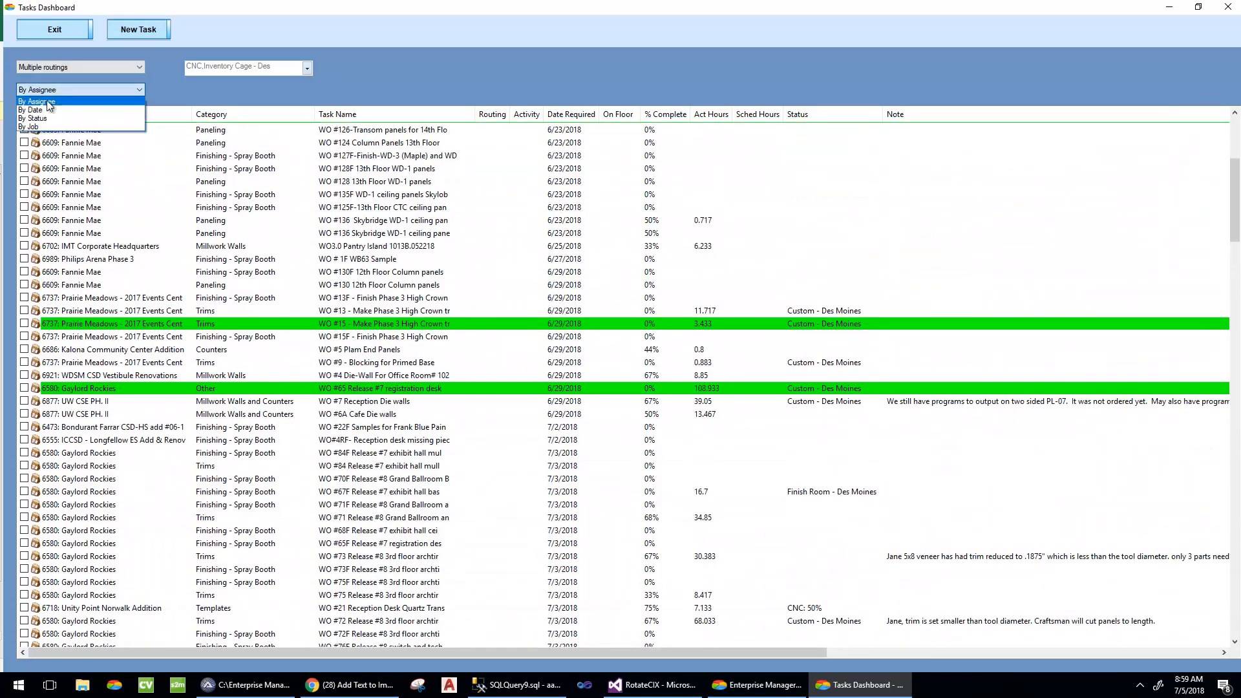
# Step: Group the task list by date and open the required date of the Hawkeye CC Adult Learning Center task
pyautogui.click(48, 110)
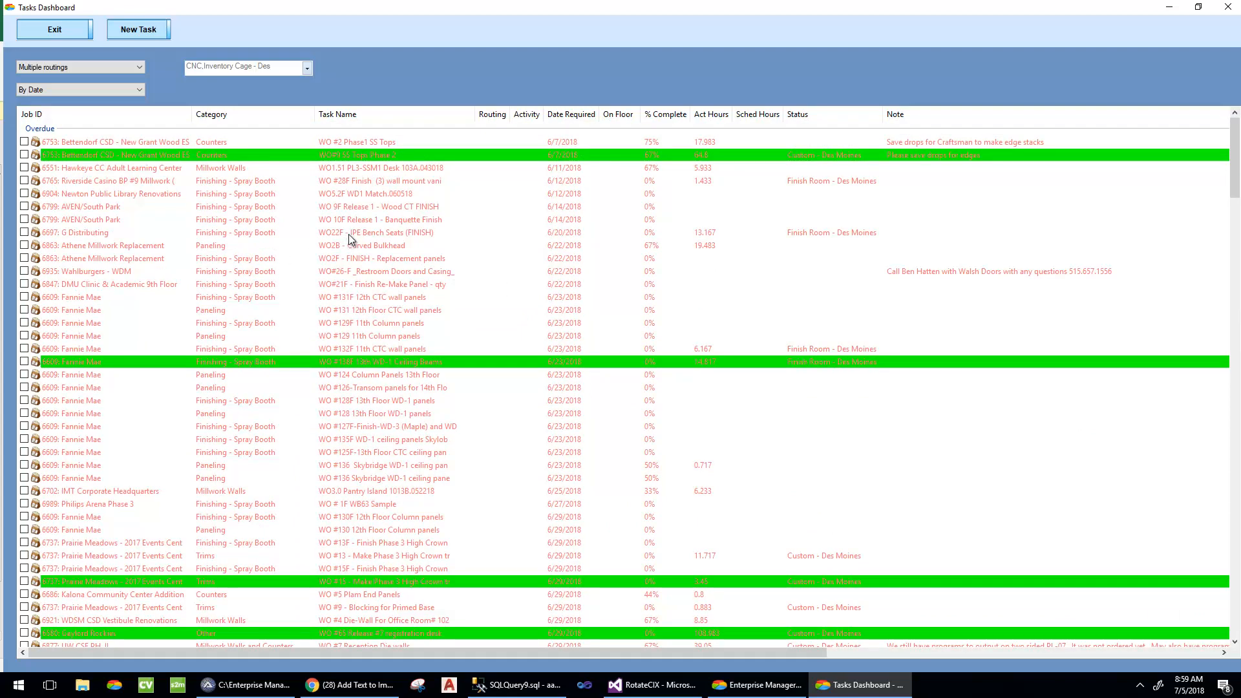
pyautogui.click(561, 170)
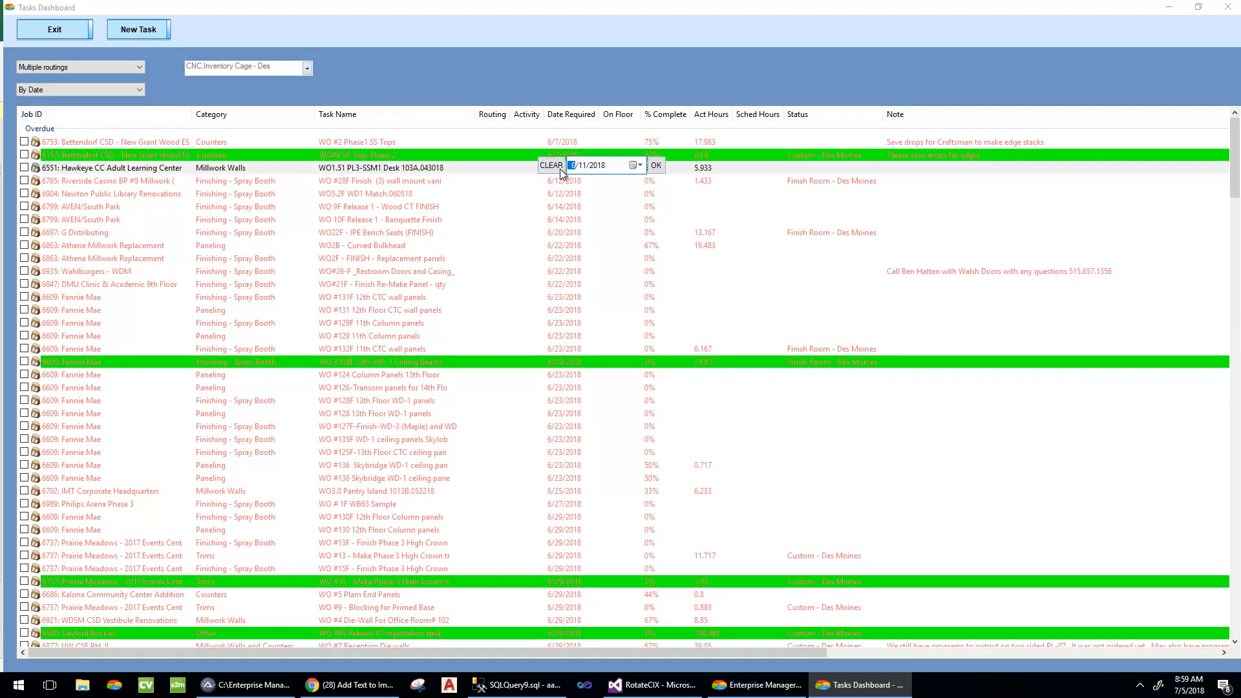
pyautogui.click(615, 55)
pyautogui.click(611, 181)
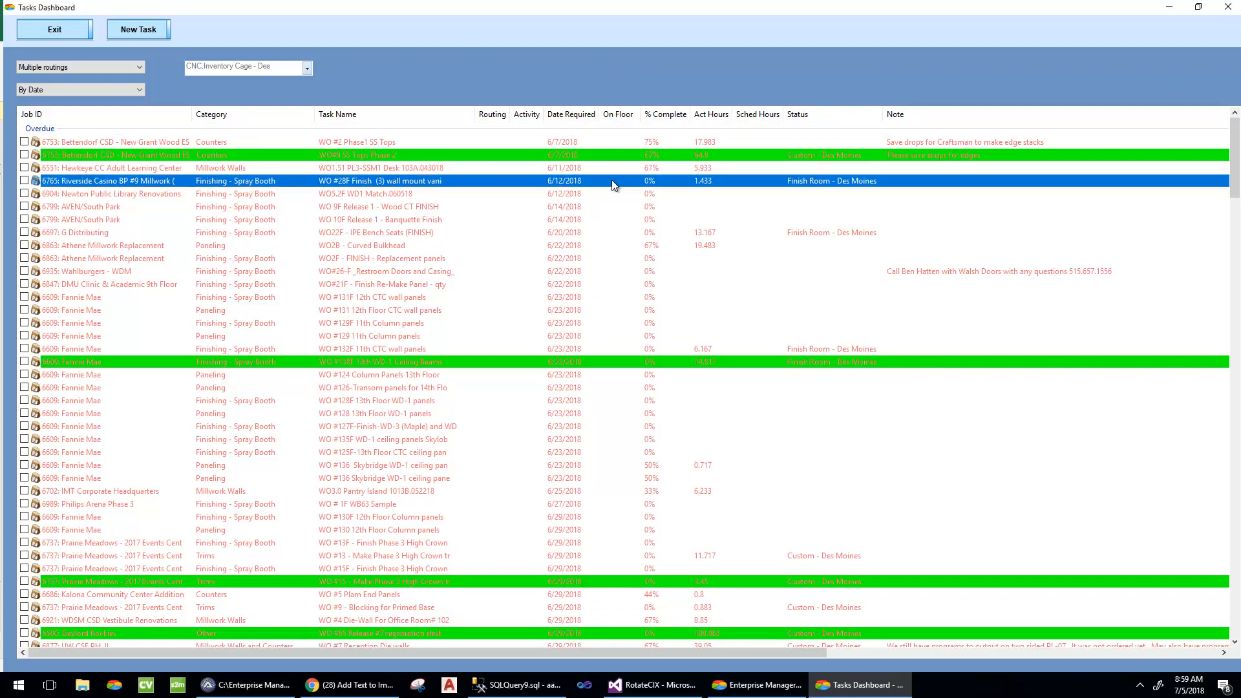
pyautogui.click(660, 67)
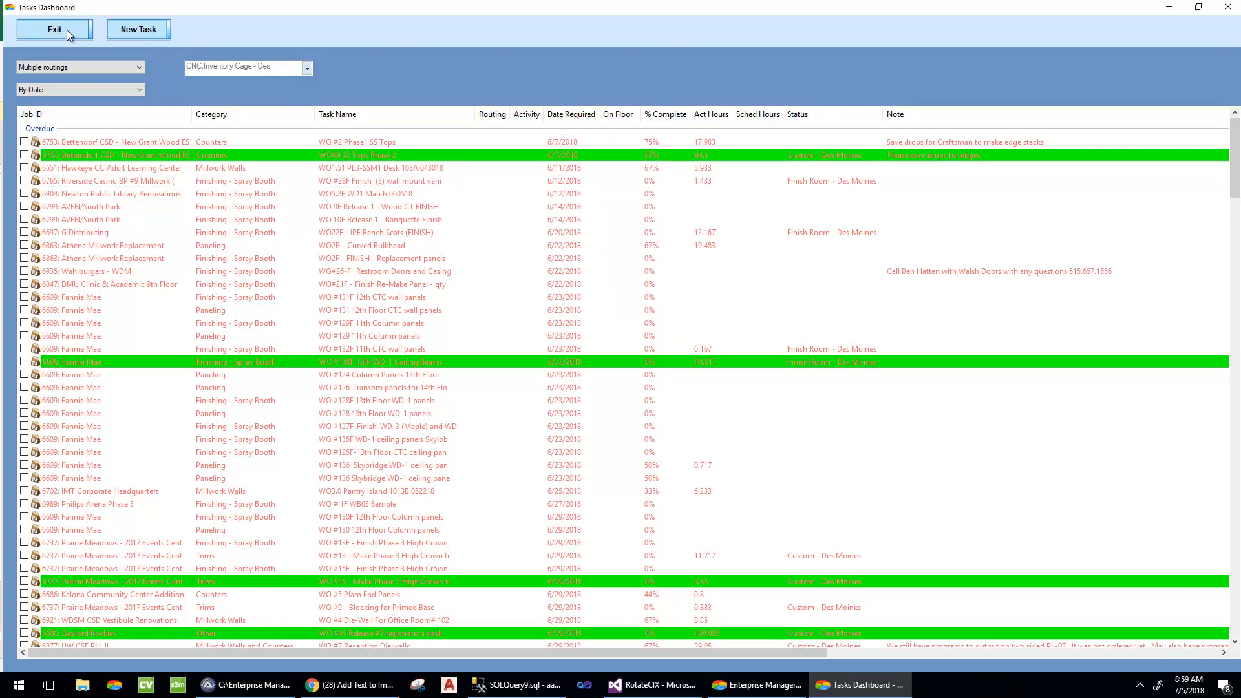
# Step: Filter the dashboard to the Engineering - Des Moines routing and group its tasks by assignee
pyautogui.click(91, 66)
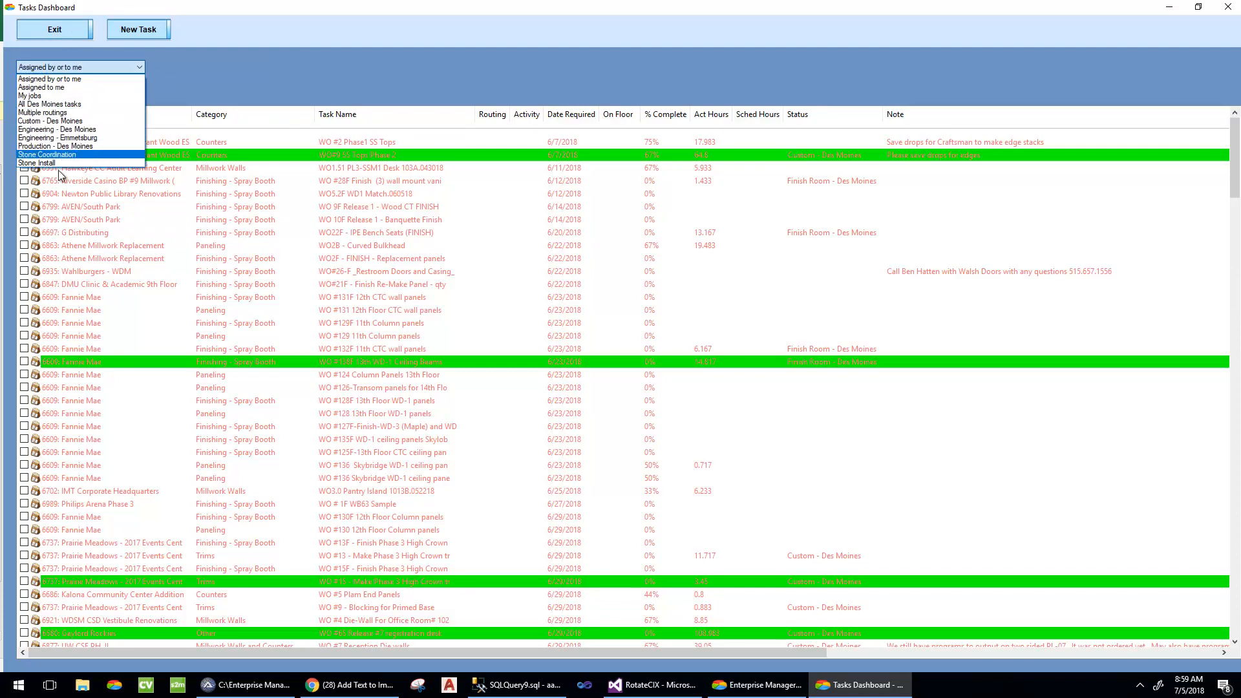
pyautogui.click(62, 131)
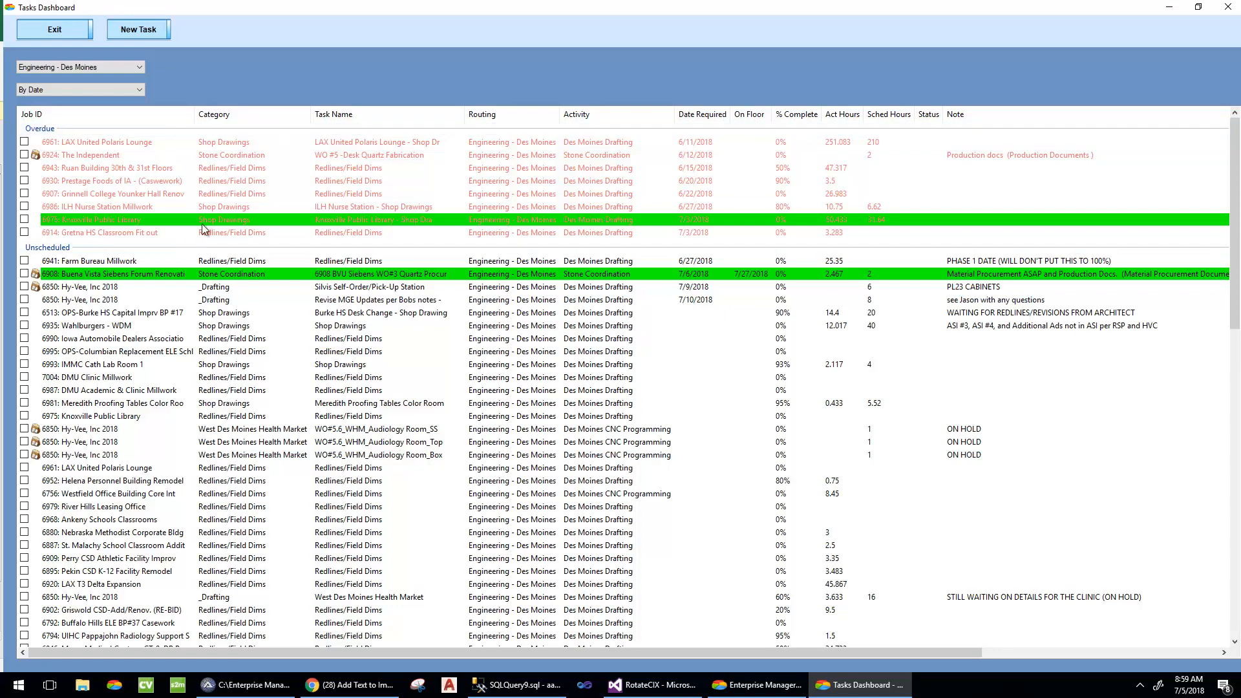
pyautogui.scroll(-9, 236, 240)
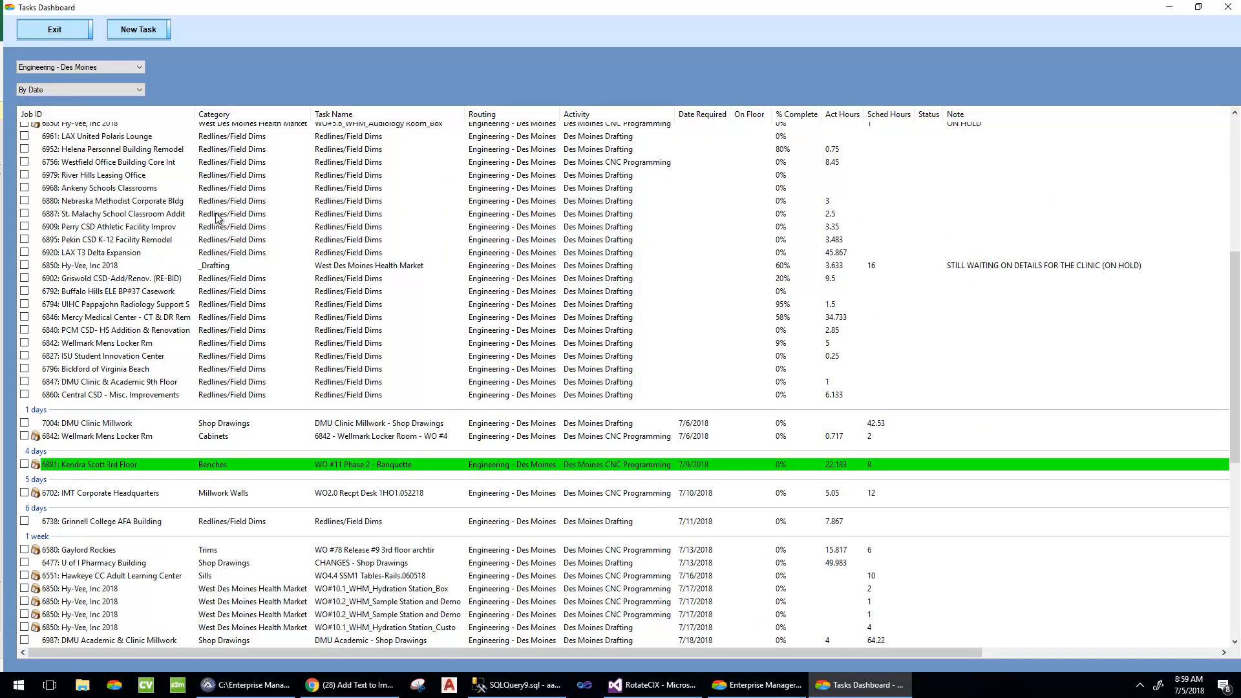
pyautogui.click(35, 89)
pyautogui.click(43, 110)
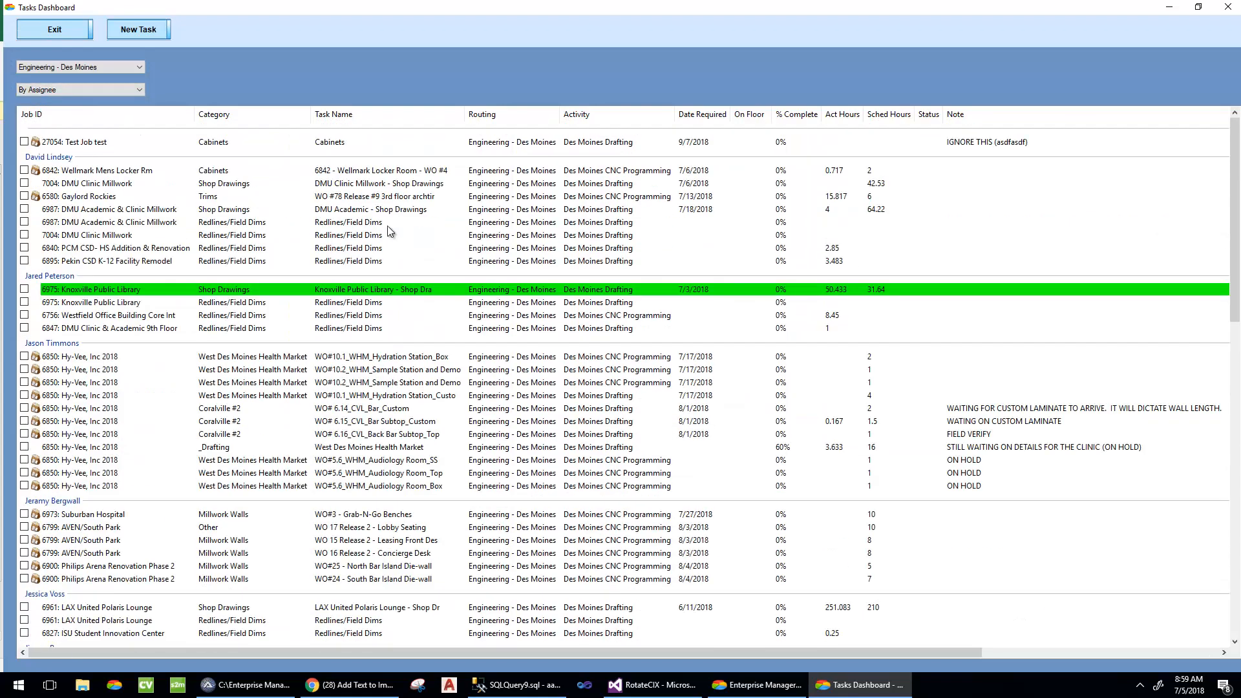
# Step: Examine the actions available for the Test Job test Cabinets task, including its status options, and exit the tasks dashboard
pyautogui.rightClick(345, 143)
pyautogui.click(673, 65)
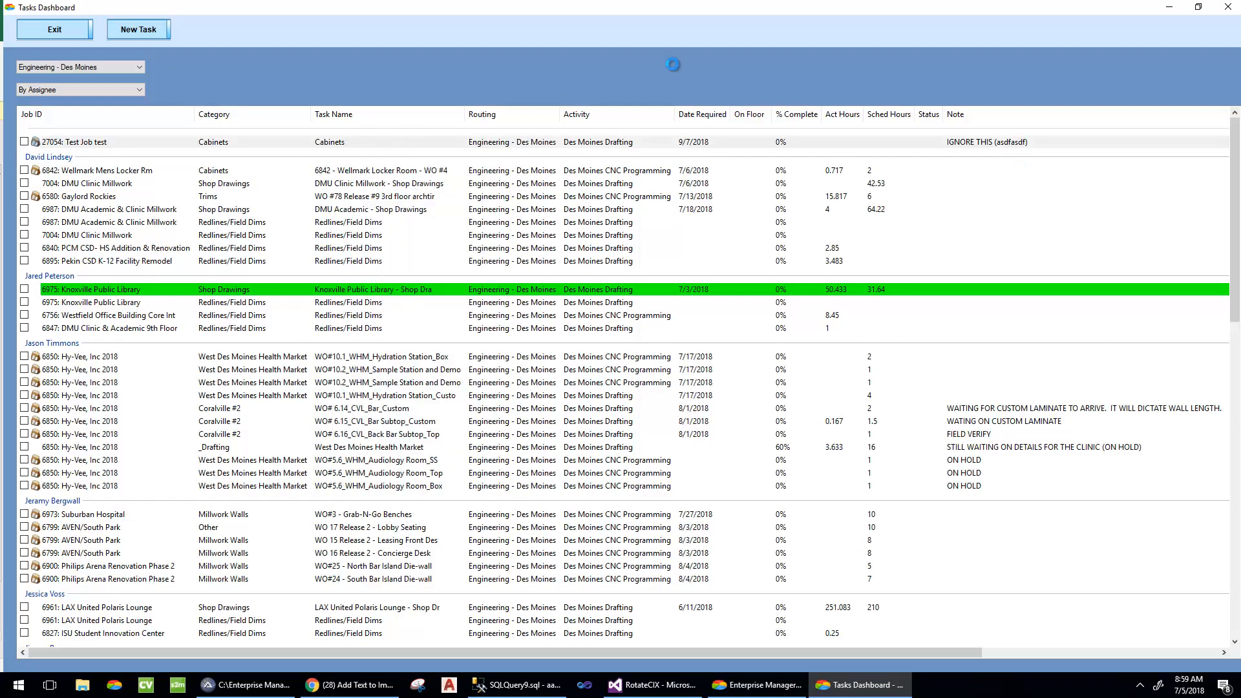
pyautogui.rightClick(613, 144)
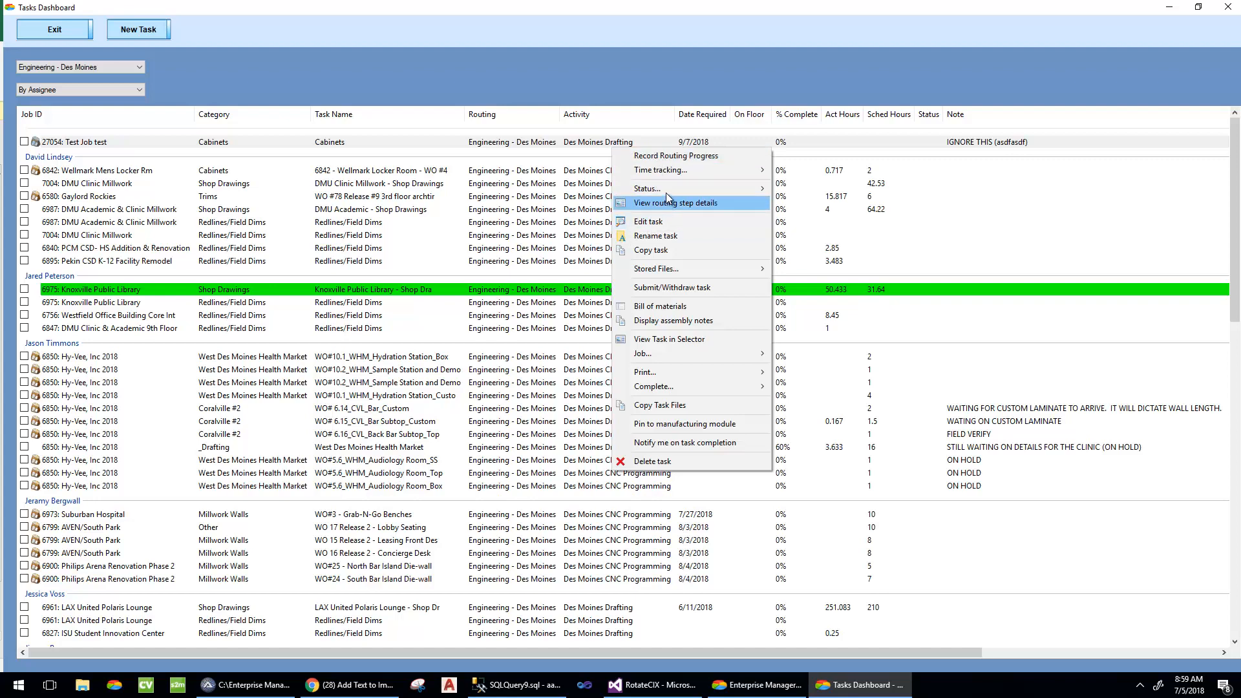
pyautogui.moveTo(667, 184)
pyautogui.click(611, 57)
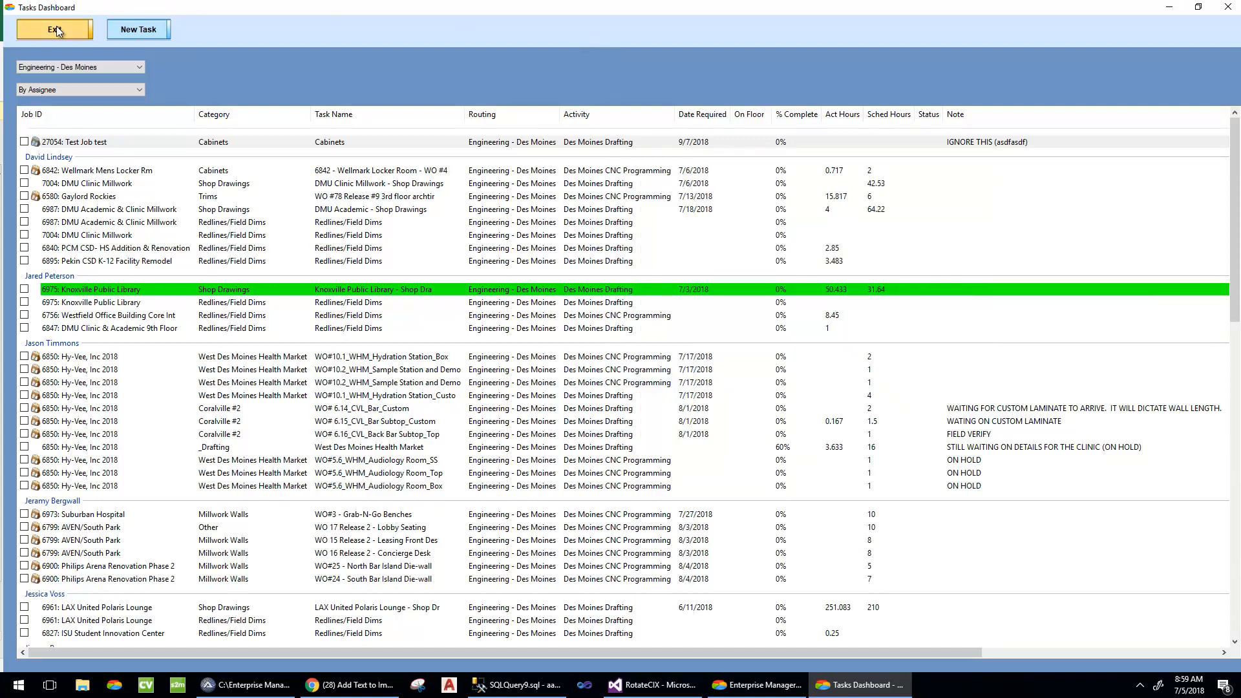
pyautogui.click(54, 29)
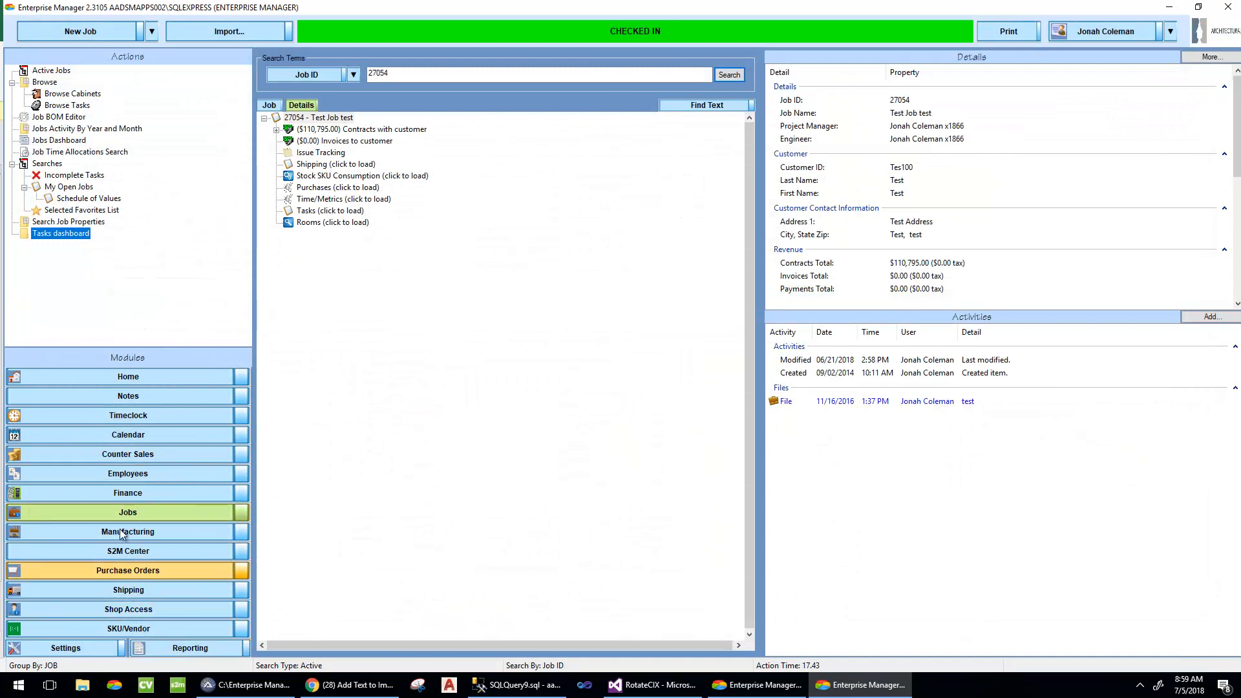
# Step: Open the Schedule of Values for My Jobs and display all budget items
pyautogui.doubleClick(73, 199)
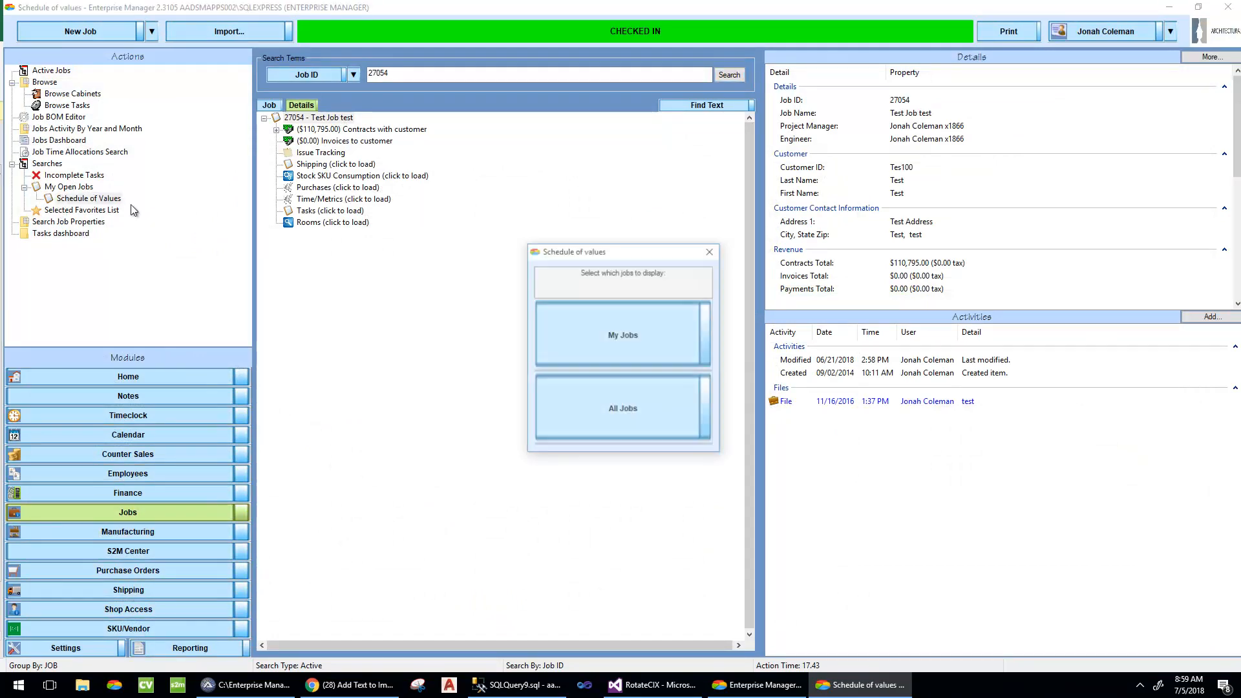
pyautogui.click(602, 336)
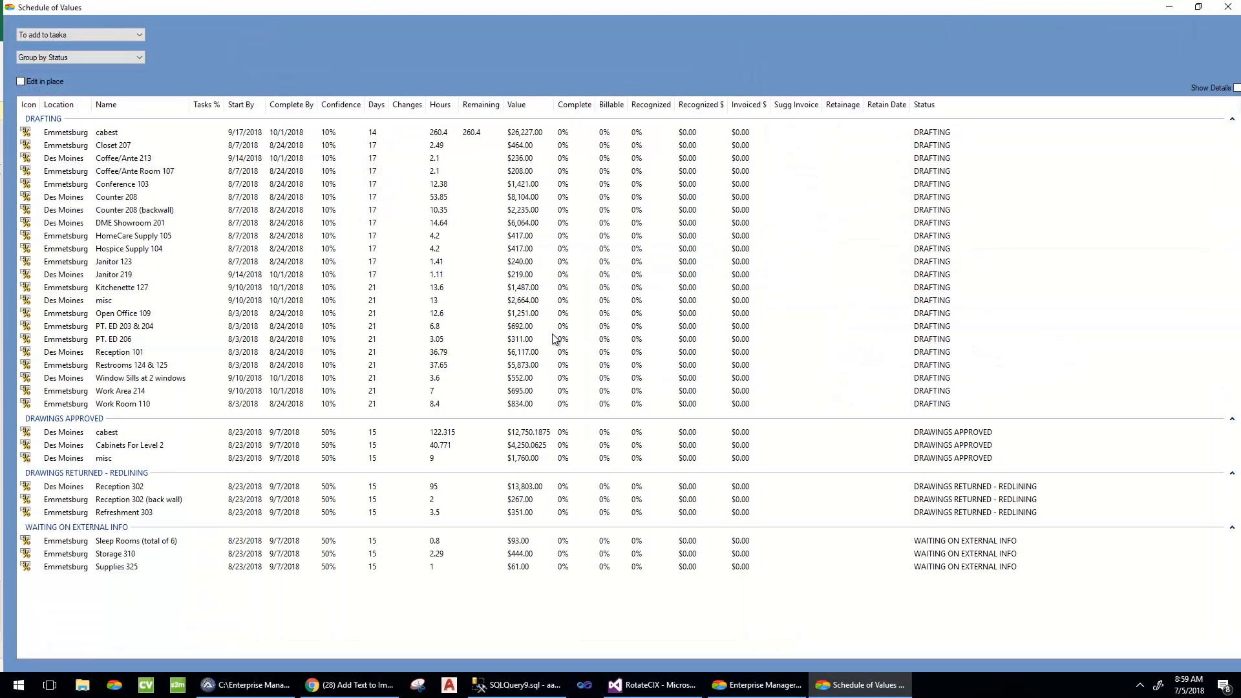
pyautogui.click(77, 33)
pyautogui.click(79, 47)
pyautogui.scroll(-2, 259, 409)
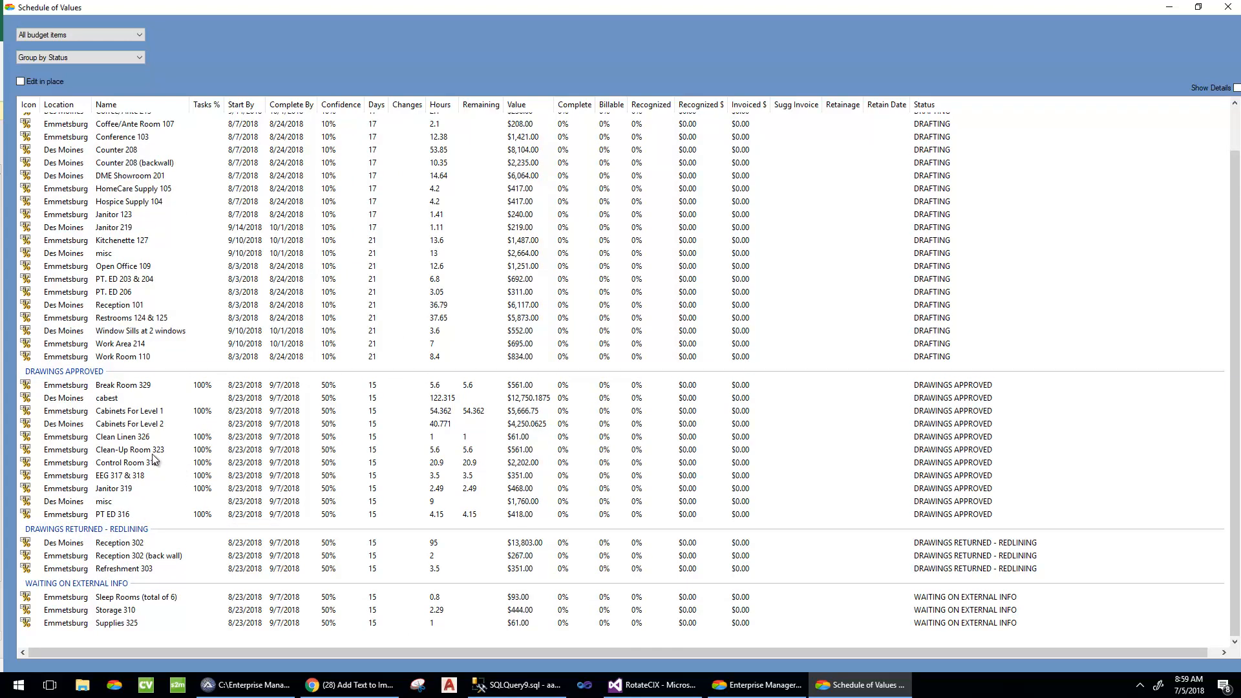
# Step: Open the Cabinets task linked to the Control Room 312 budget item for editing
pyautogui.rightClick(127, 465)
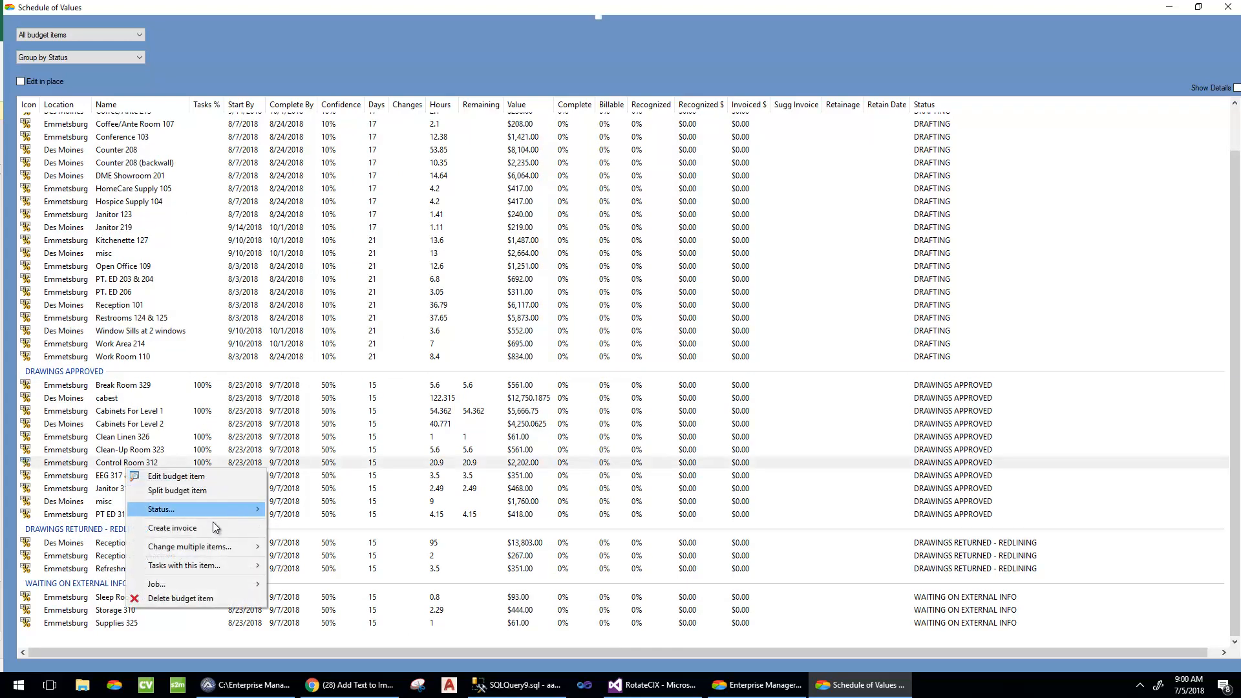
pyautogui.moveTo(207, 565)
pyautogui.moveTo(312, 572)
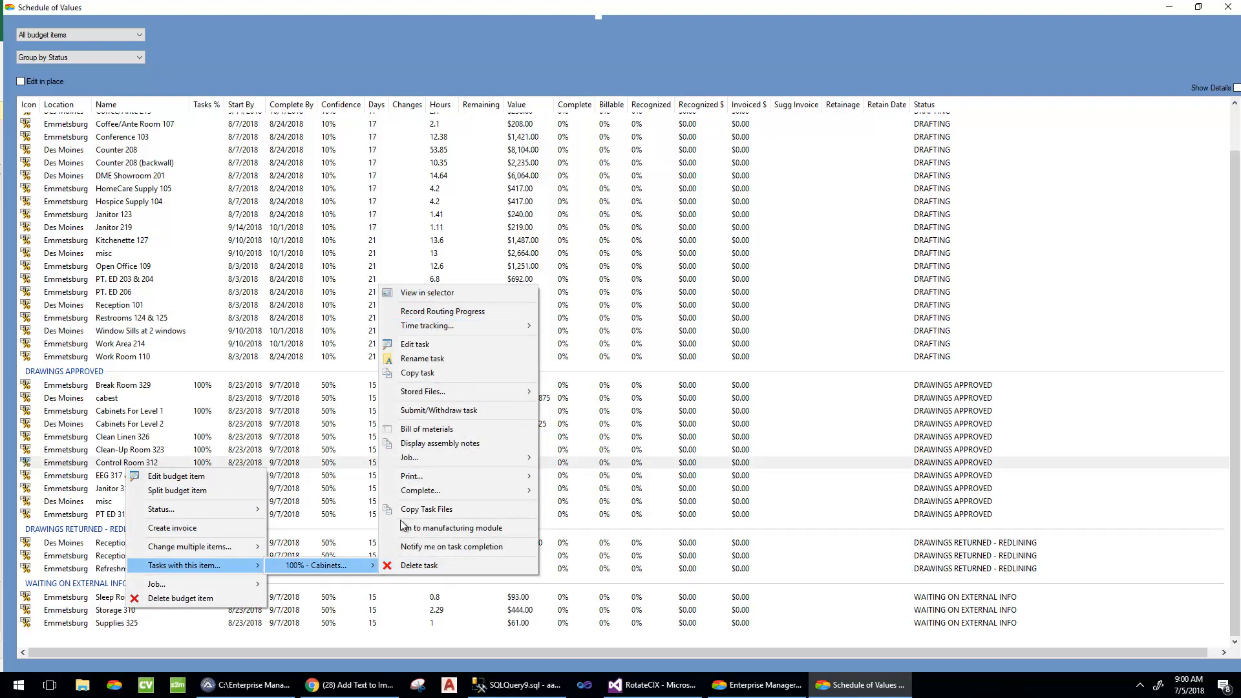
pyautogui.click(415, 344)
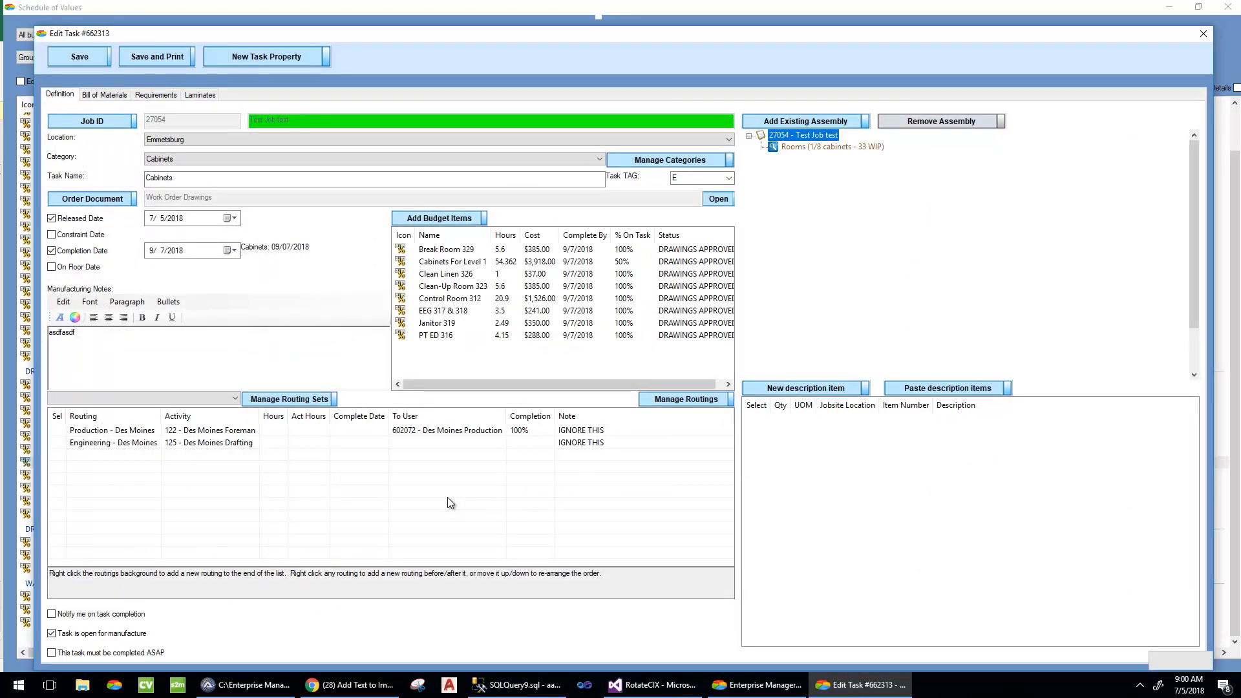
# Step: Add a Custom - Des Moines routing to the end of the Cabinets task's routings and check its activity code choices
pyautogui.rightClick(70, 461)
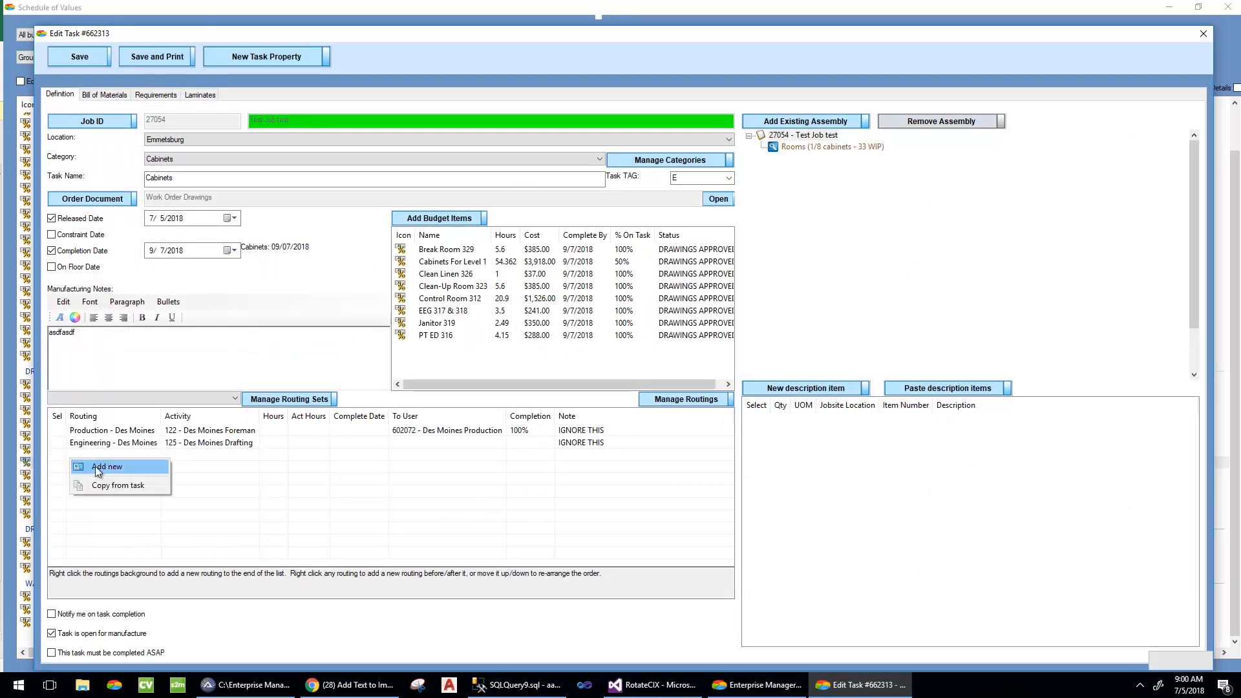
pyautogui.click(97, 467)
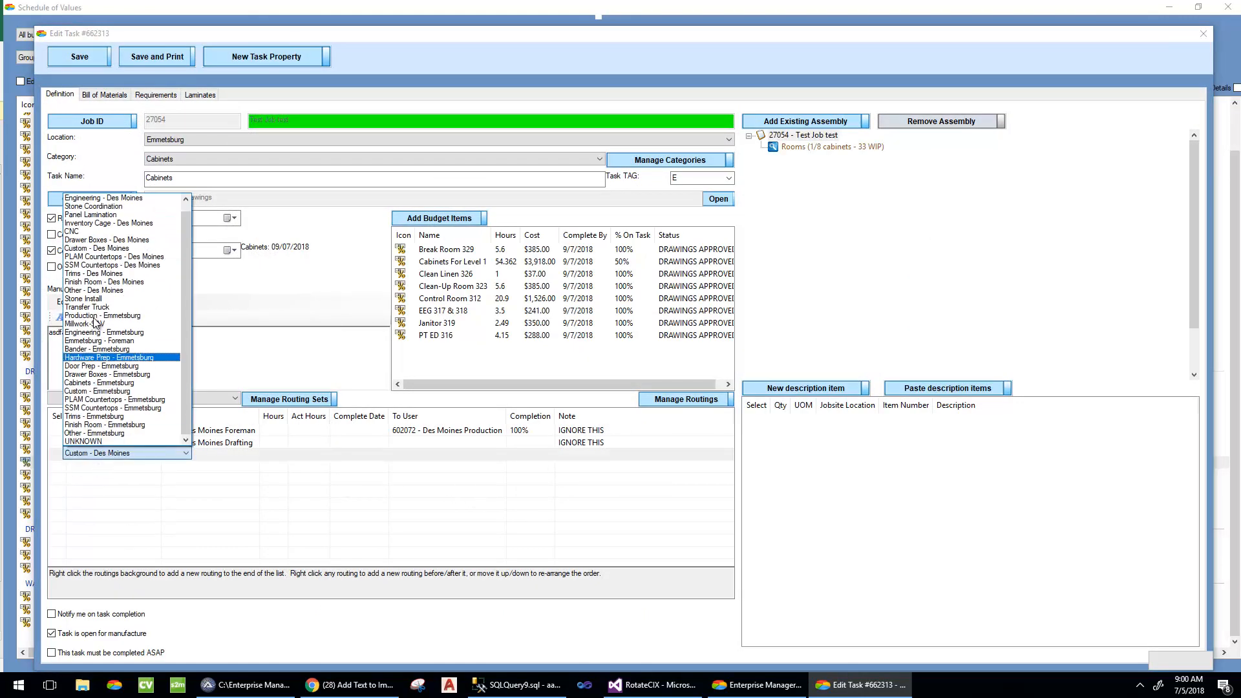
pyautogui.click(97, 248)
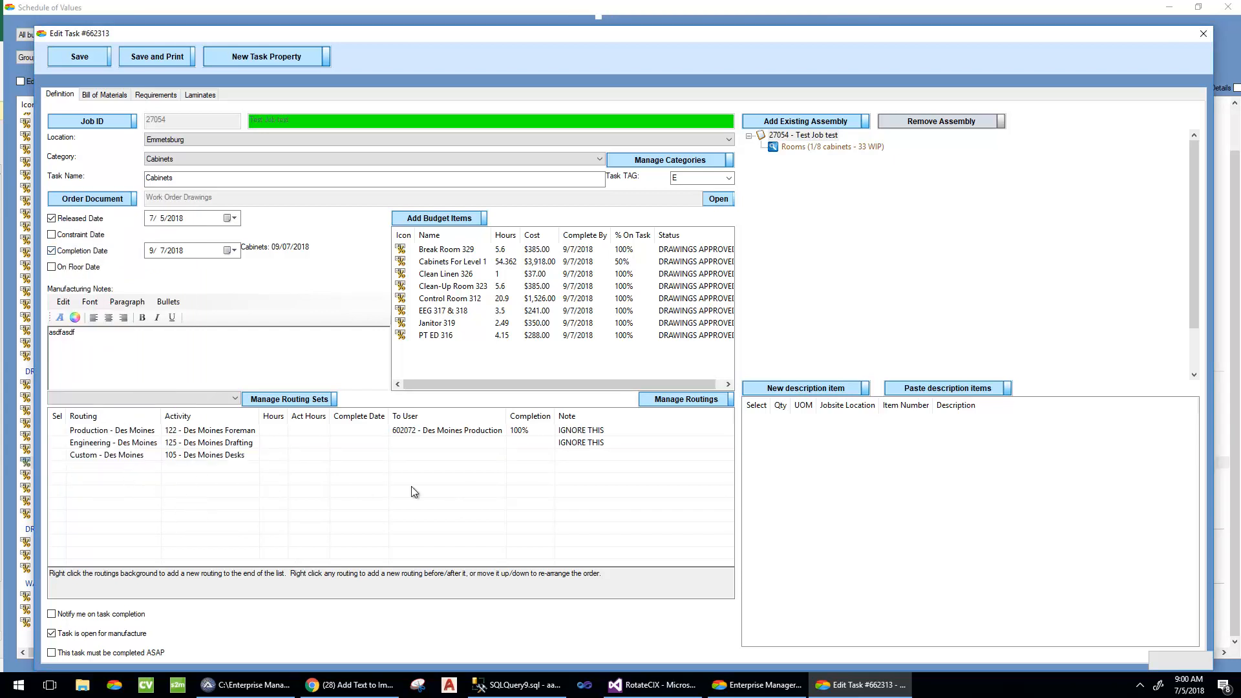
pyautogui.click(227, 458)
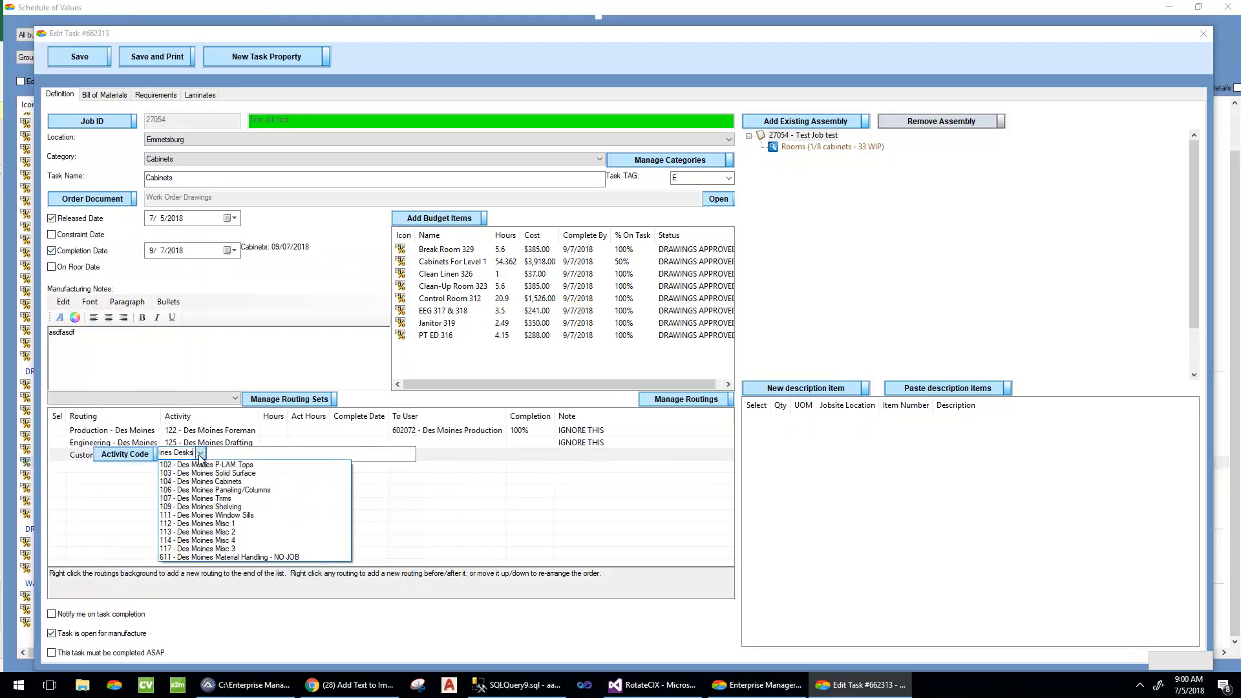
pyautogui.click(460, 496)
# Step: Set the Engineering - Des Moines routing's completion to 100% and save the task
pyautogui.click(527, 444)
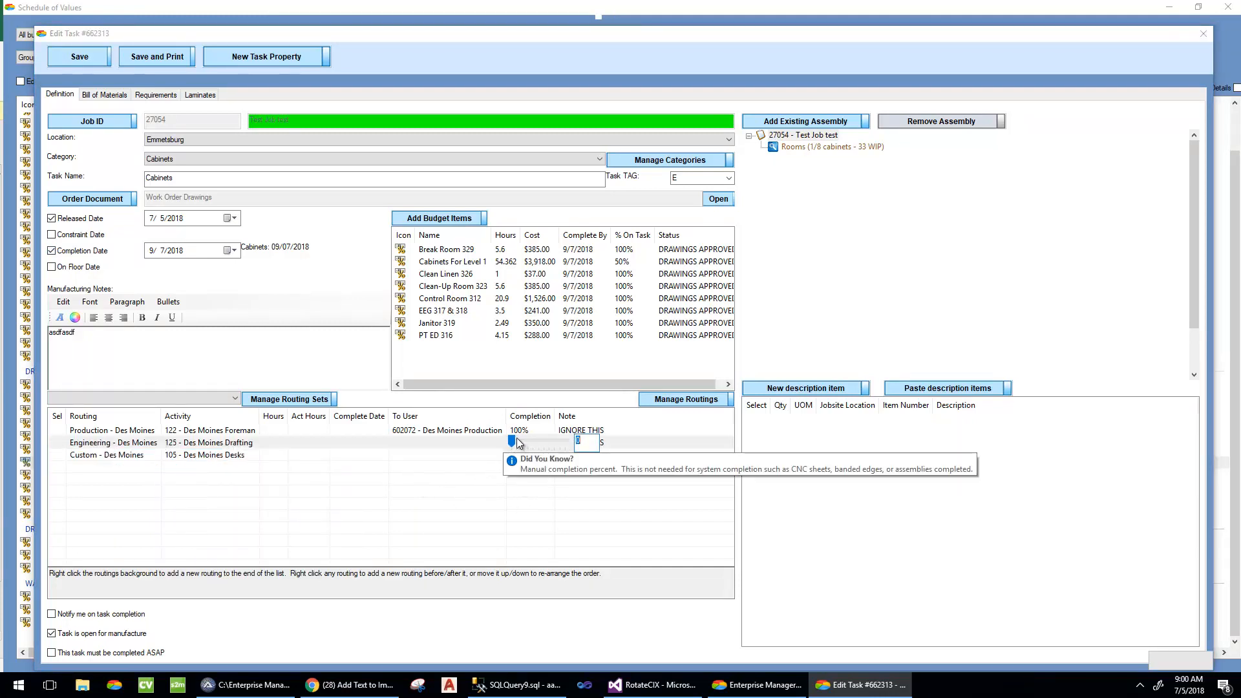
pyautogui.click(584, 482)
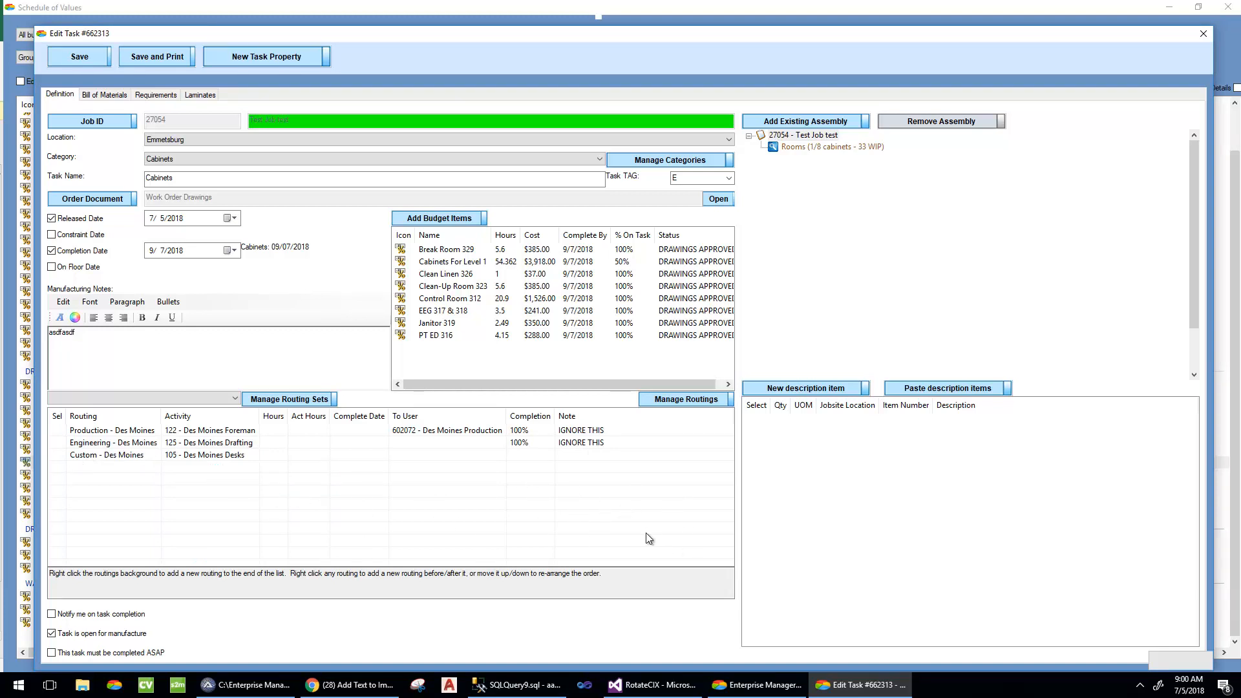
pyautogui.click(86, 60)
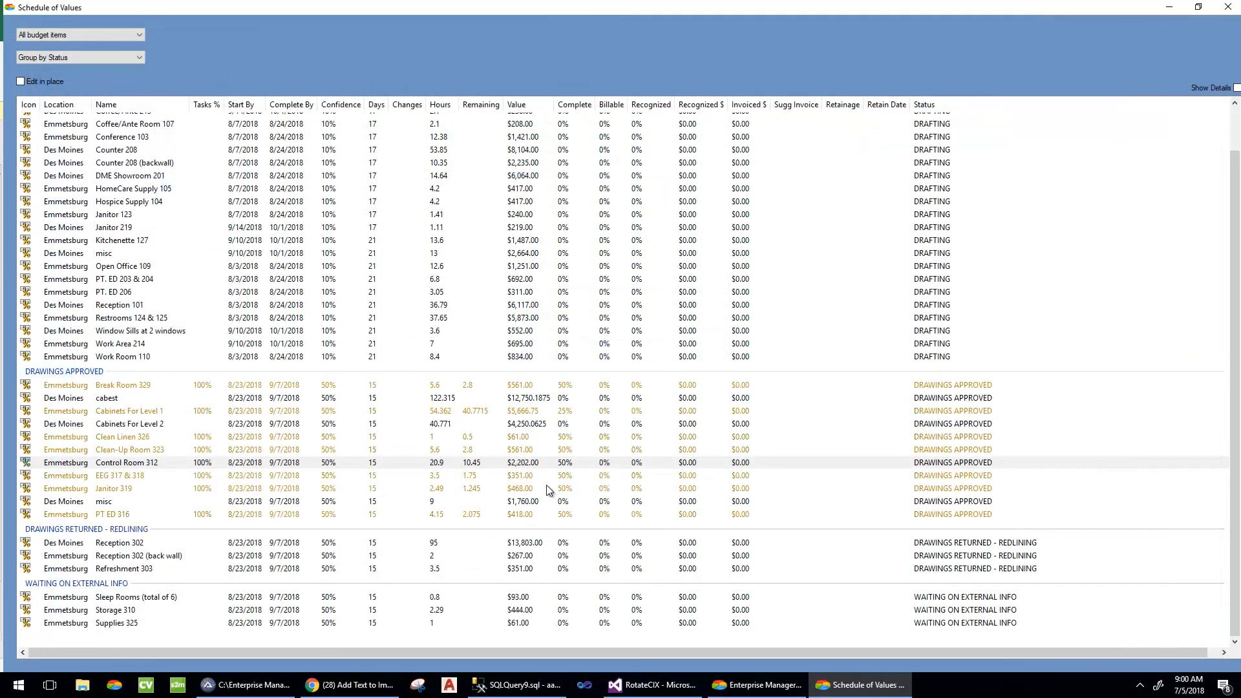
# Step: Check the completion of the Control Room 312 budget item, opening and closing its details
pyautogui.scroll(2, 526, 506)
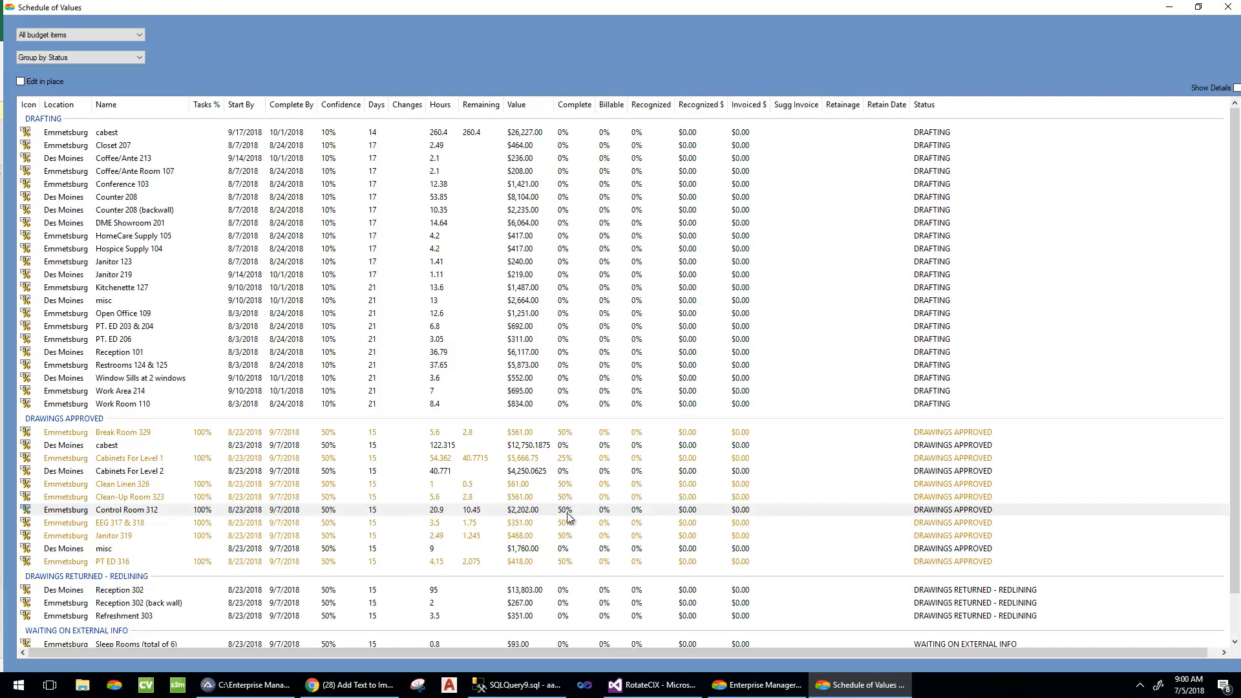
pyautogui.rightClick(144, 512)
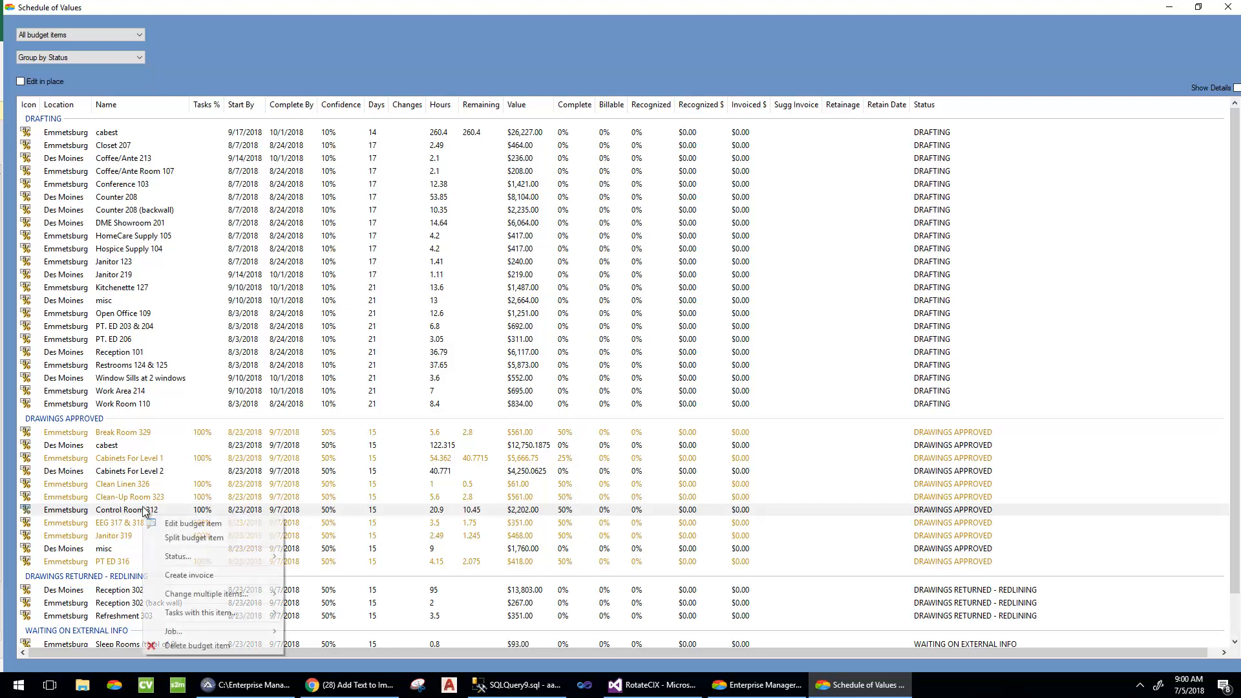
pyautogui.click(215, 528)
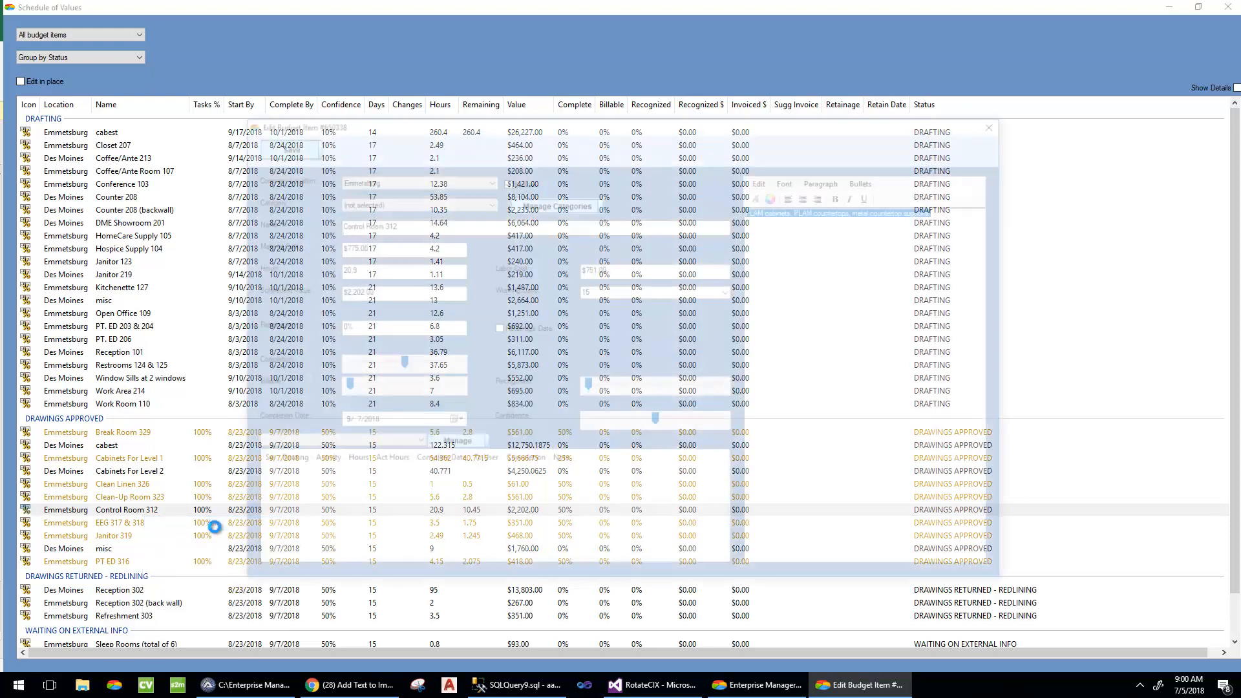
pyautogui.click(1005, 123)
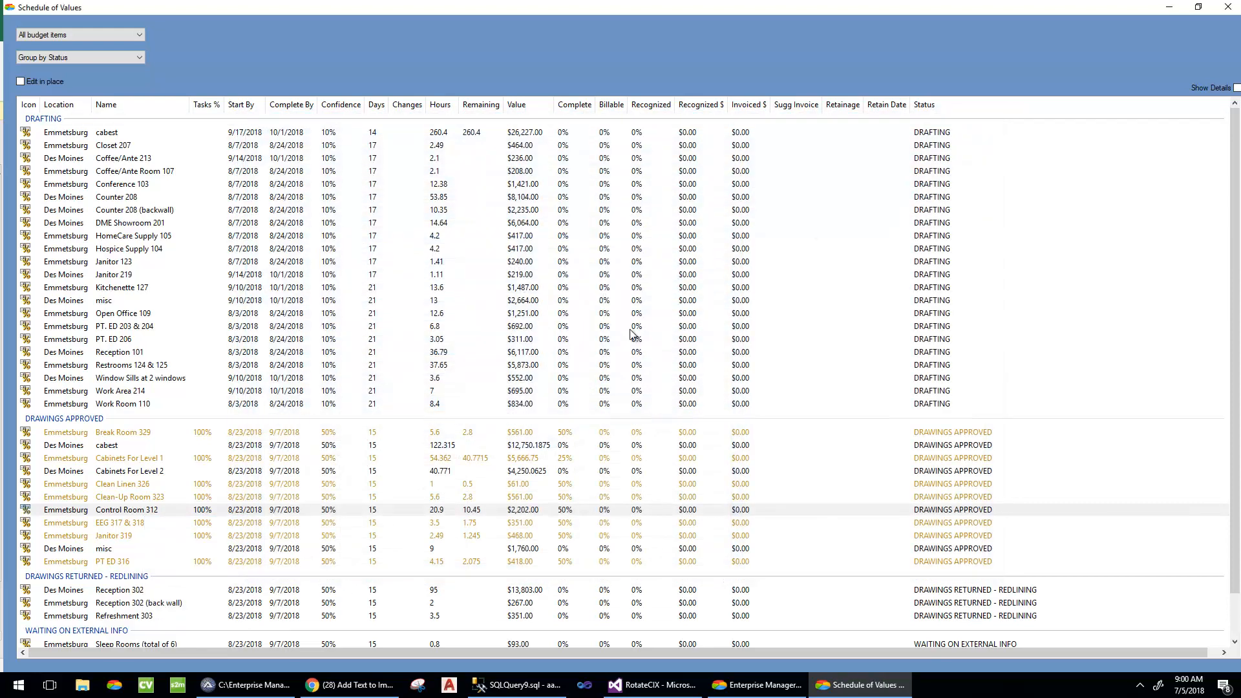
# Step: Reopen the Cabinets task from the Control Room 312 budget item for editing
pyautogui.rightClick(215, 511)
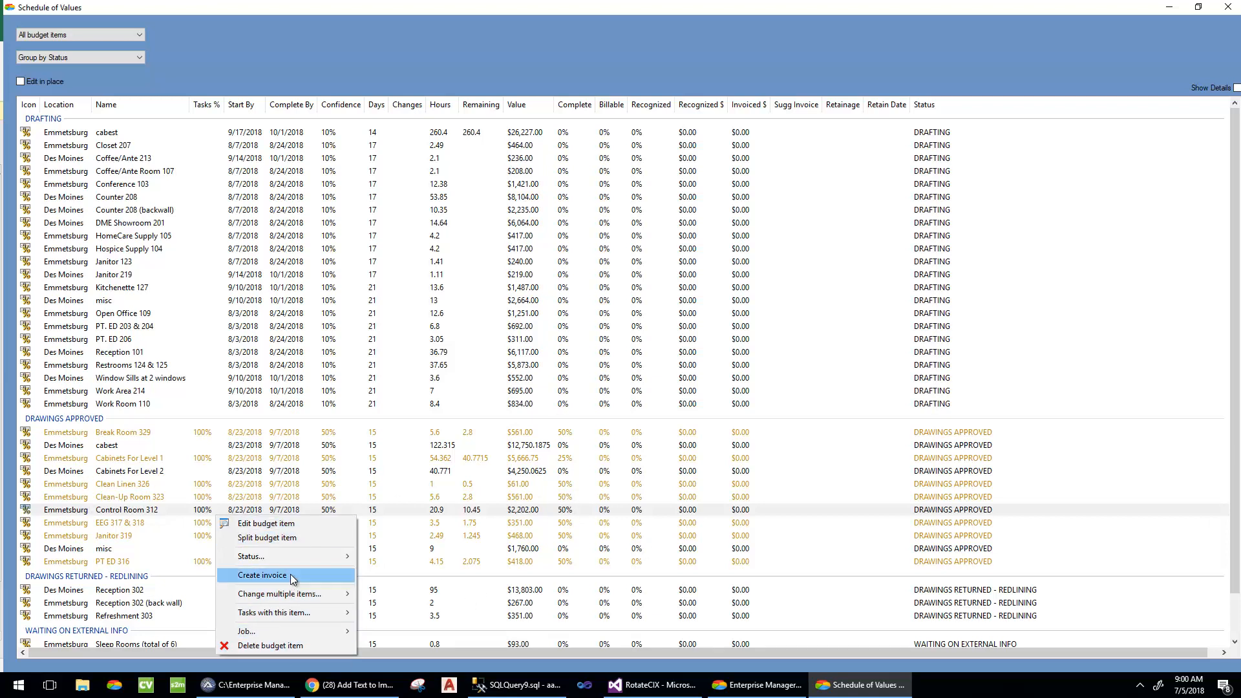
pyautogui.moveTo(302, 614)
pyautogui.moveTo(413, 619)
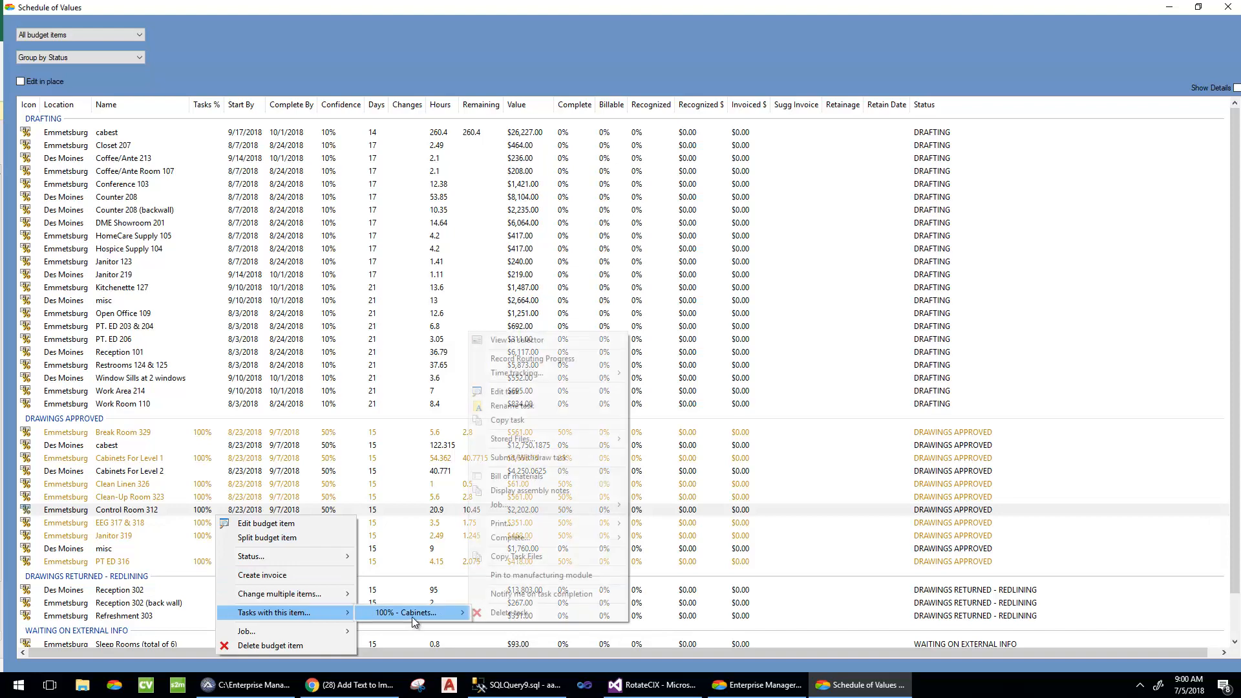
pyautogui.click(523, 394)
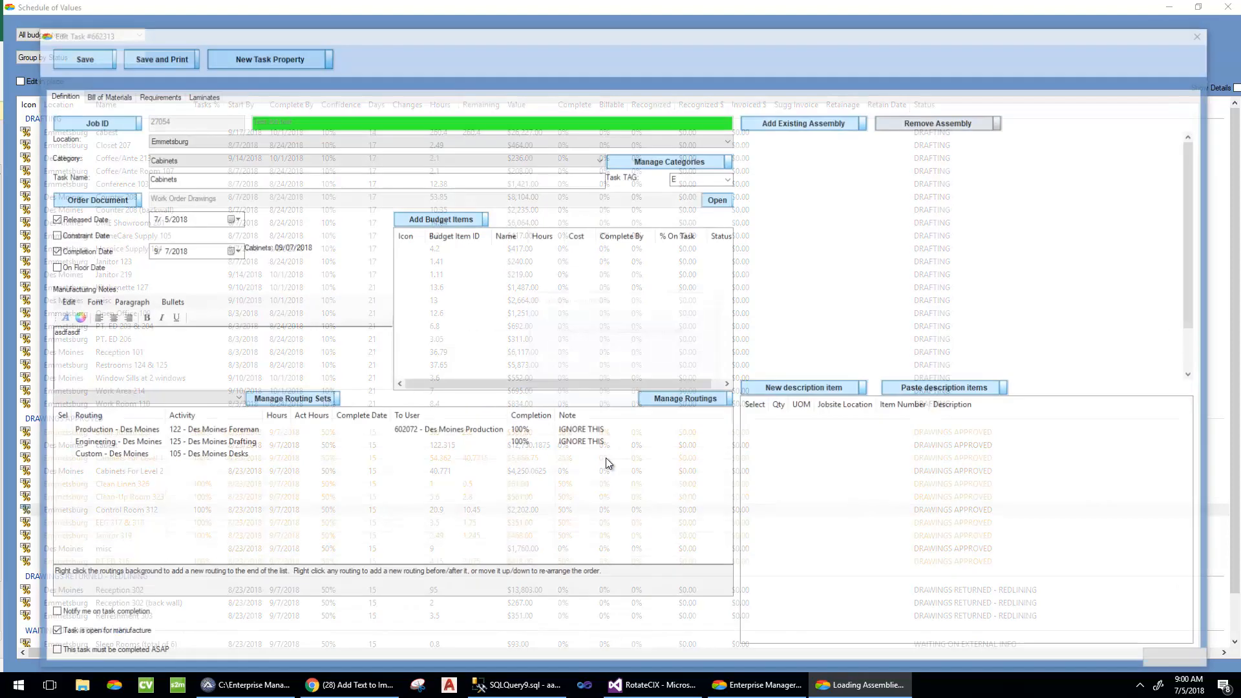
# Step: Set the Engineering - Des Moines routing definition to not count toward task completion and save it
pyautogui.click(669, 399)
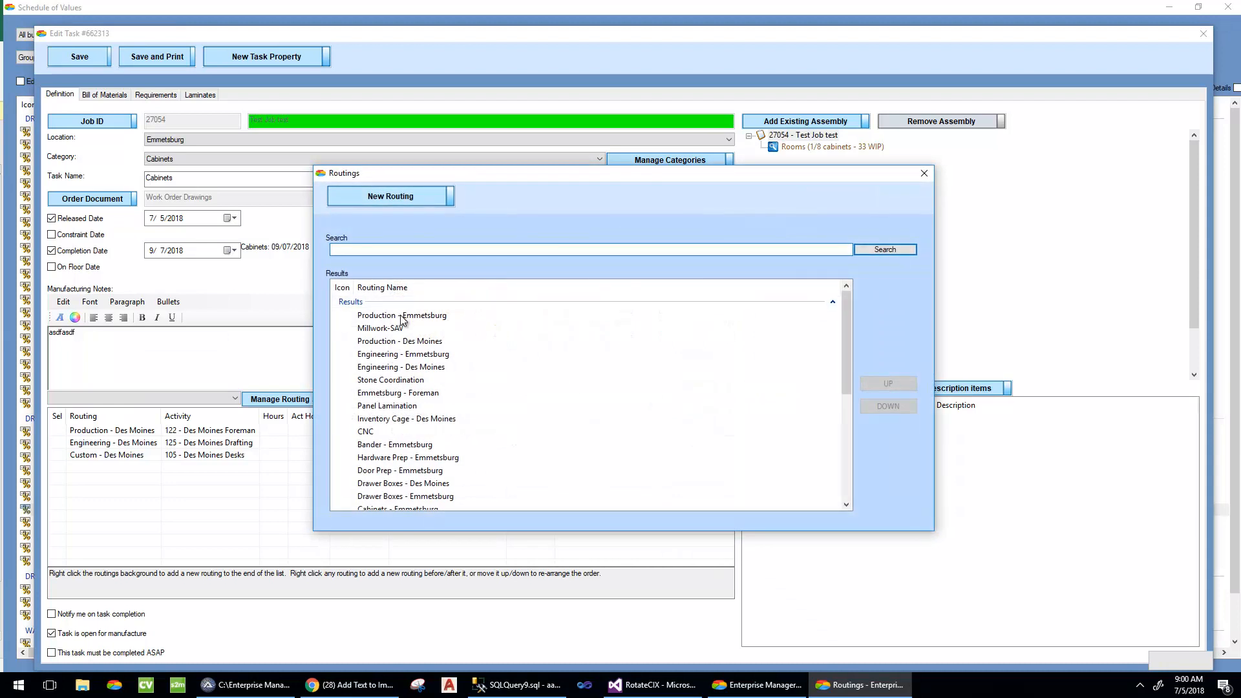
pyautogui.doubleClick(402, 366)
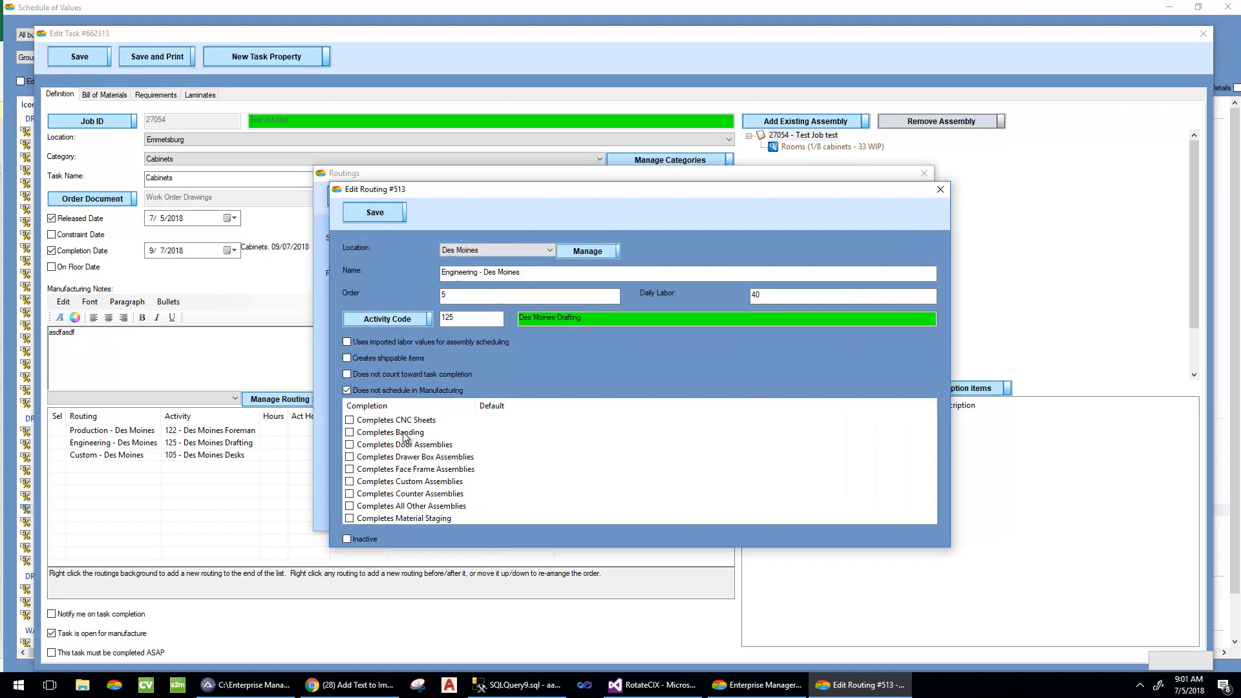
pyautogui.click(387, 376)
pyautogui.click(377, 210)
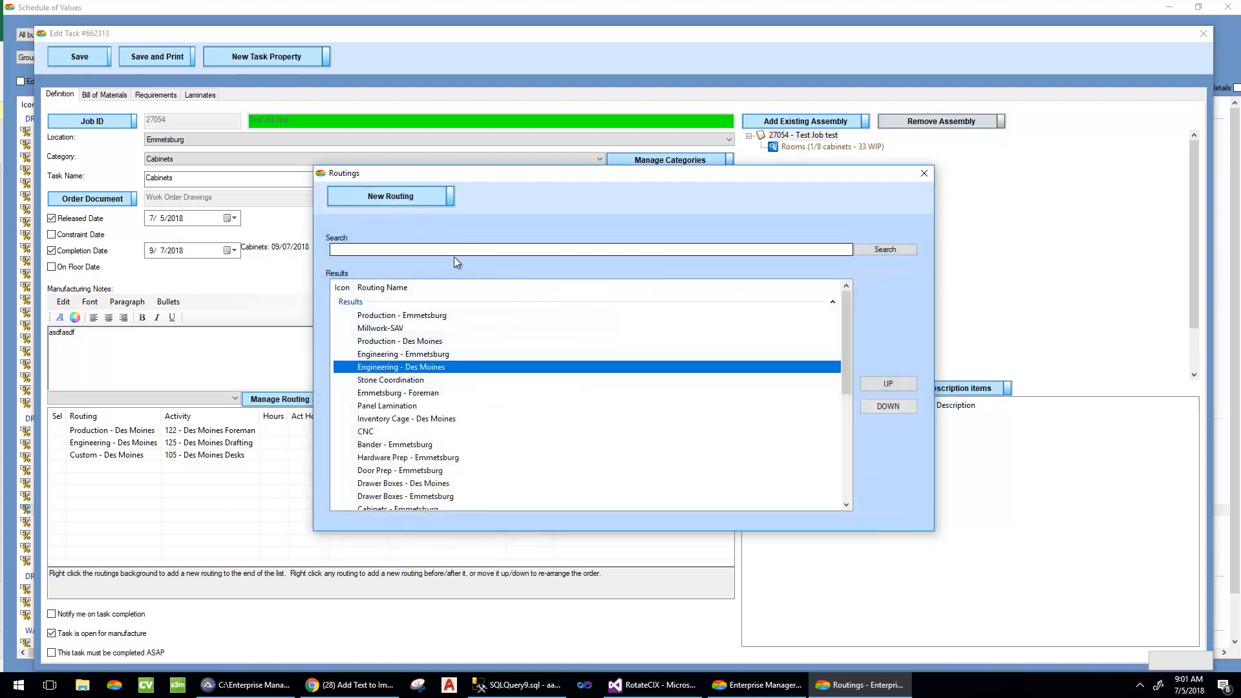
# Step: Close the routing list and open routing progress recording for the Cabinets task of the Control Room 312 budget item
pyautogui.click(925, 173)
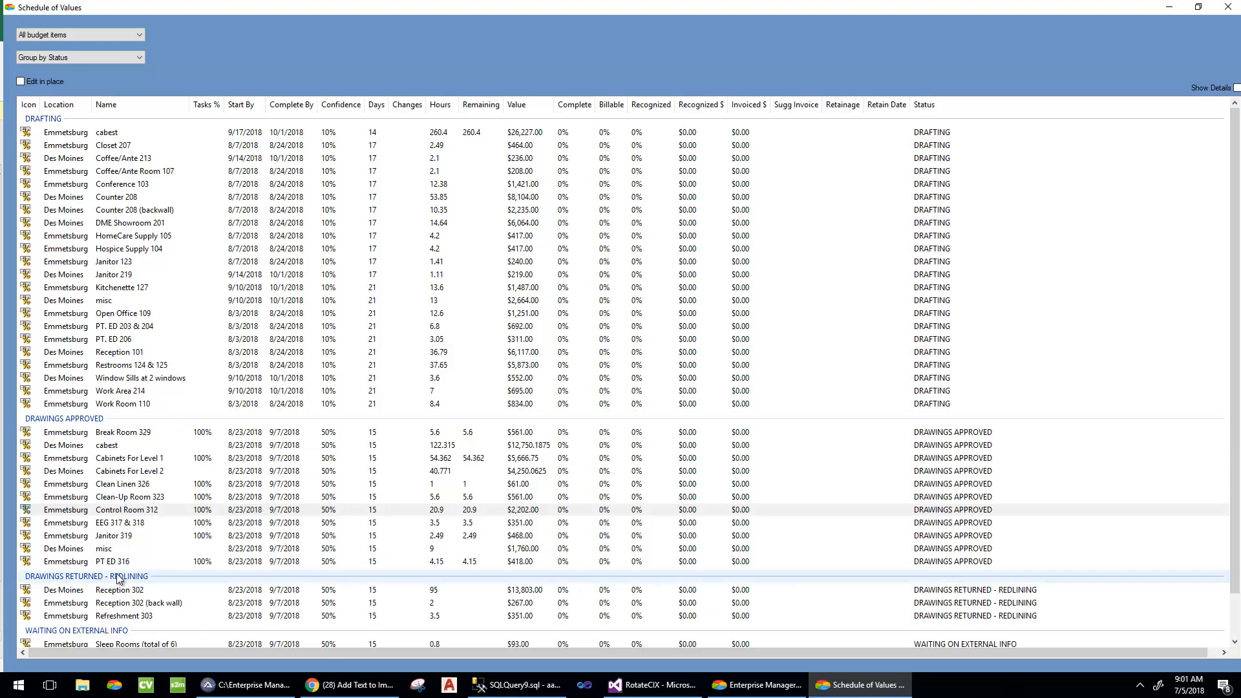
pyautogui.rightClick(127, 512)
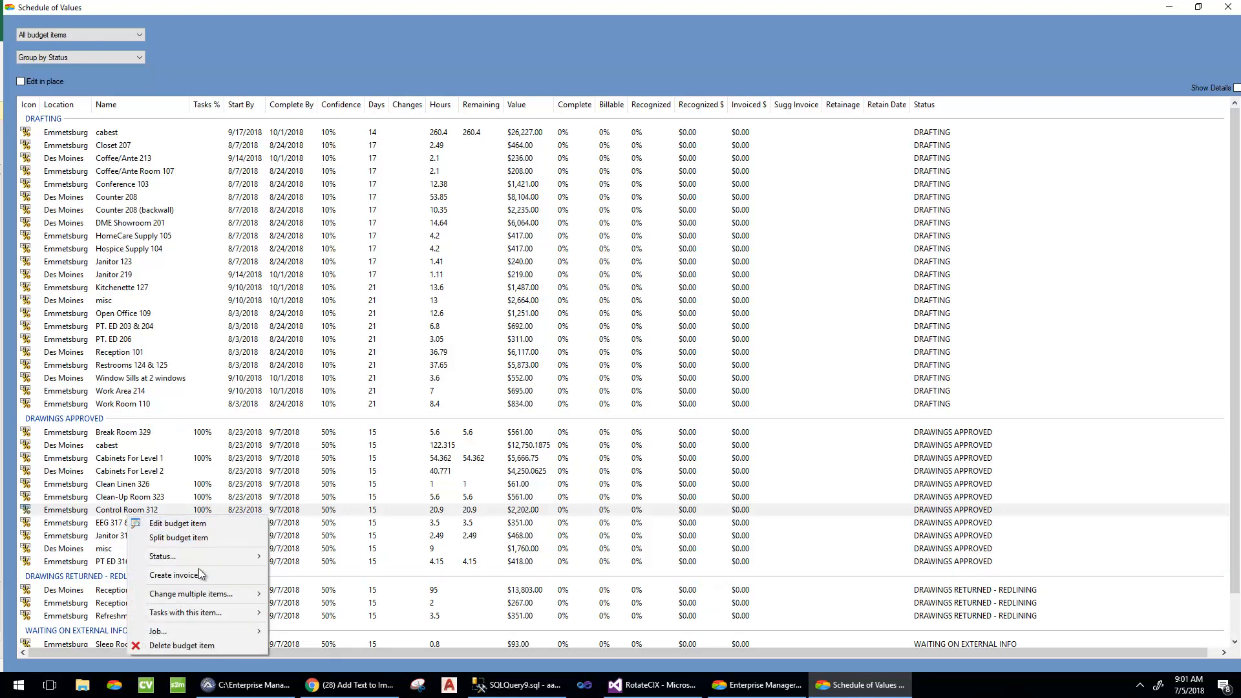
pyautogui.moveTo(197, 557)
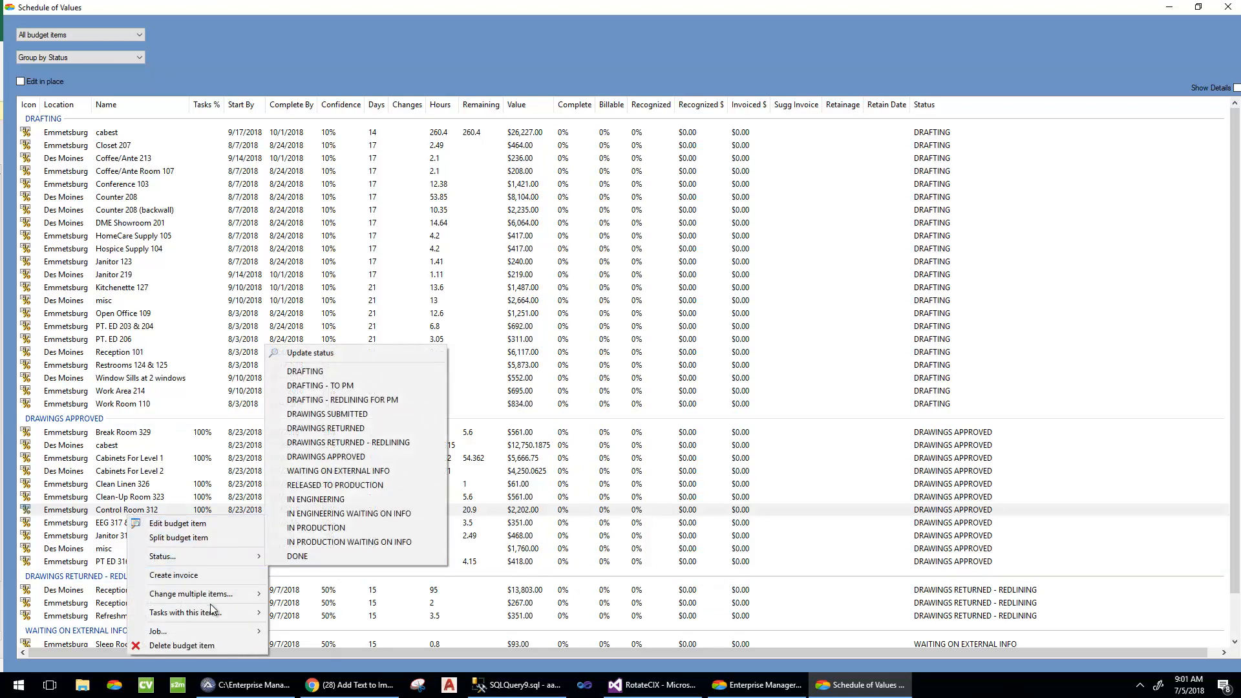
pyautogui.moveTo(219, 611)
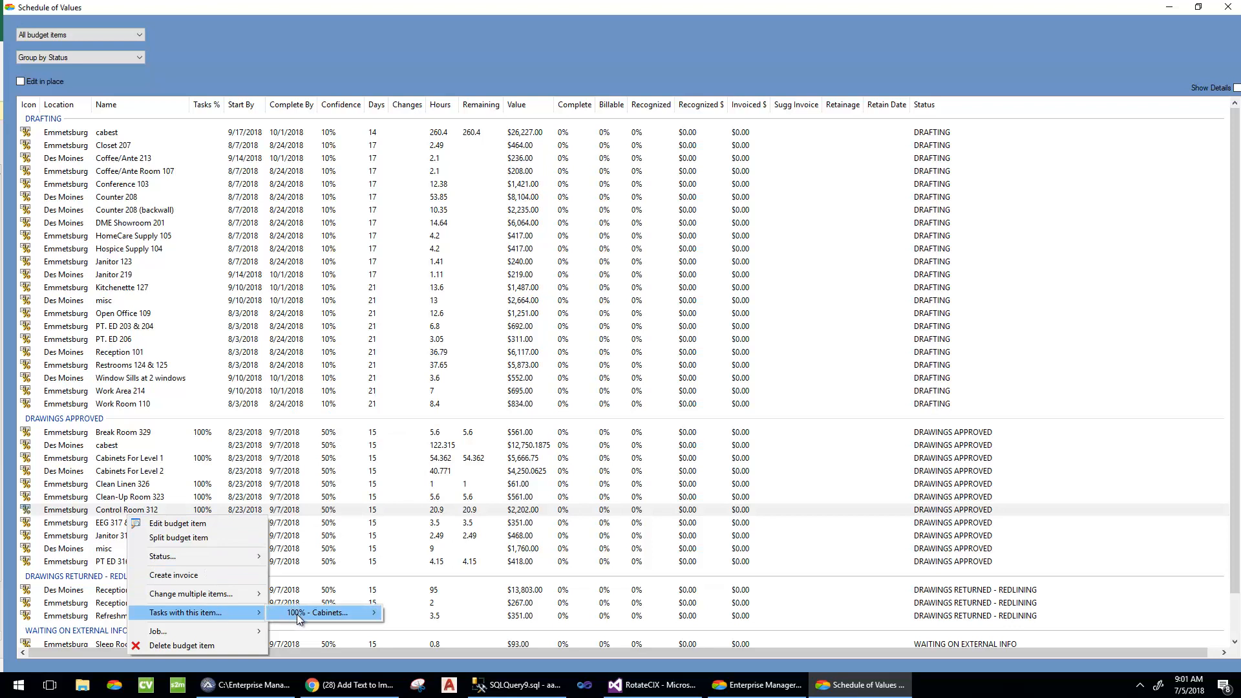
pyautogui.moveTo(296, 614)
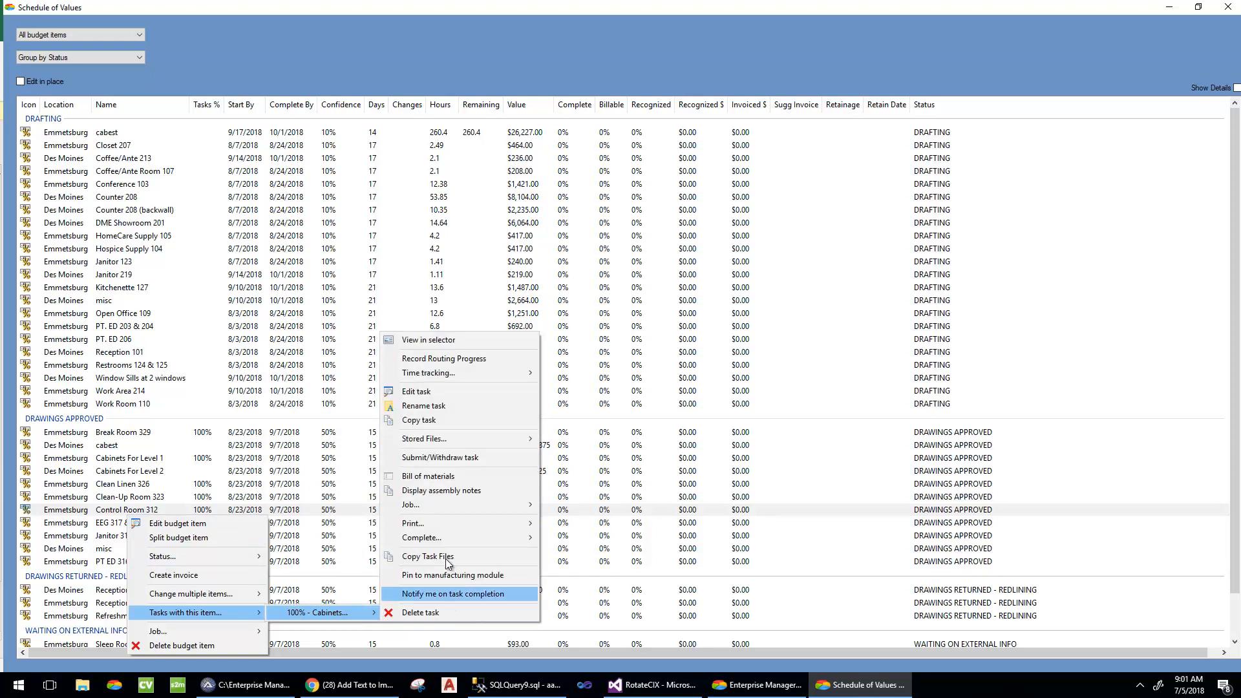
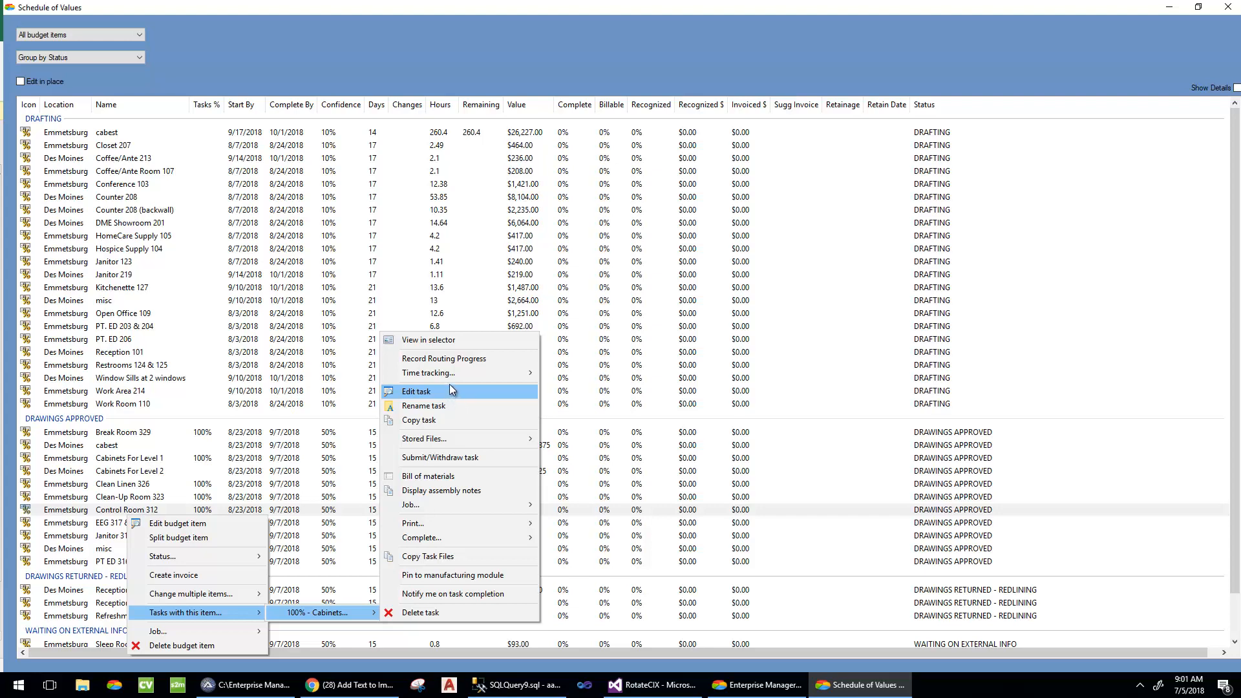
pyautogui.click(455, 360)
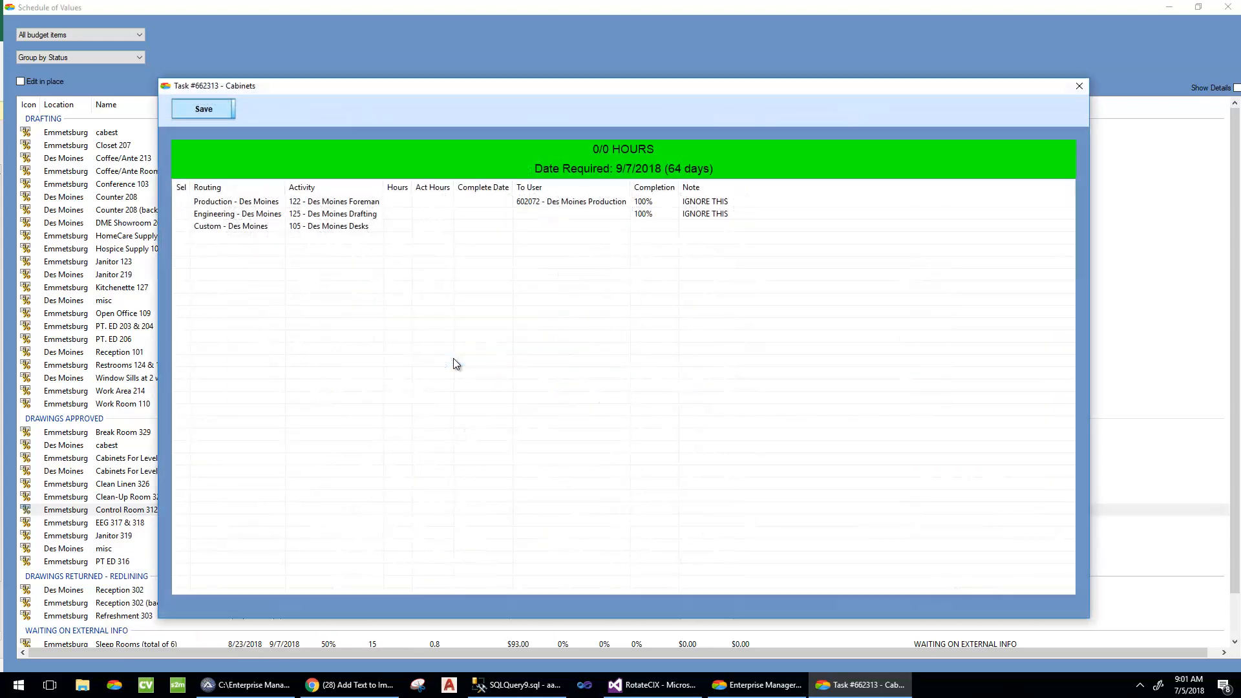
# Step: Set the Custom - Des Moines routing's completion to 50% and save the routing progress
pyautogui.click(661, 225)
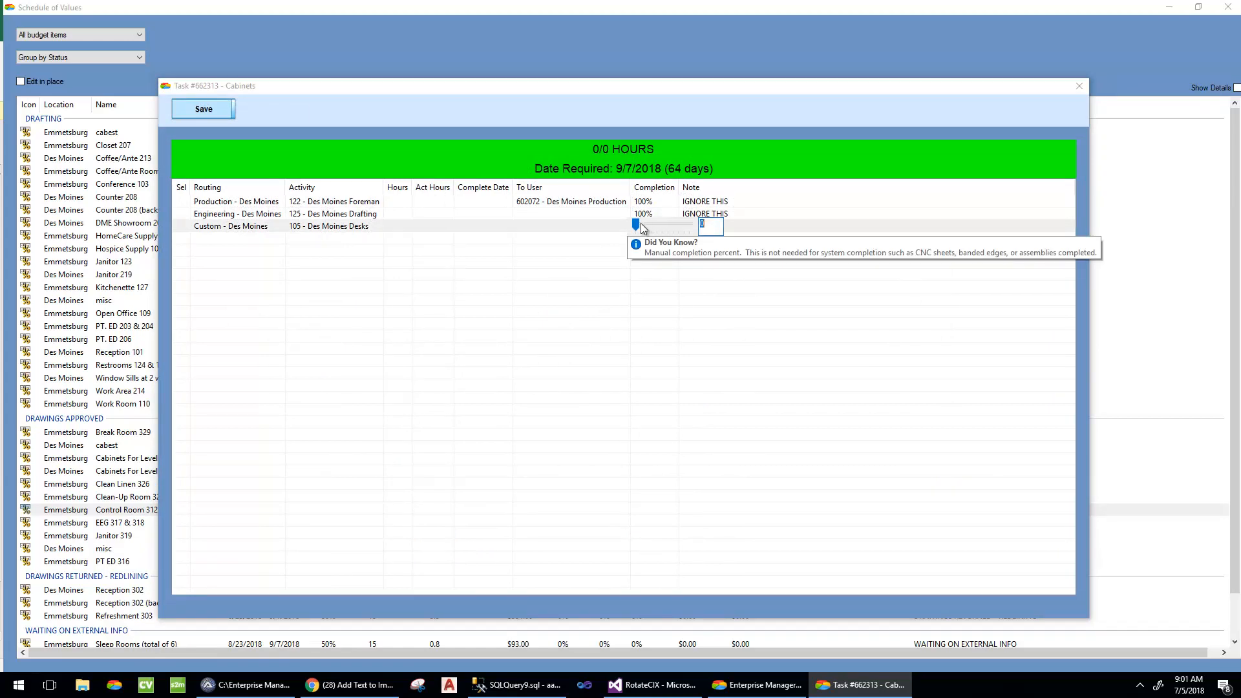
pyautogui.moveTo(641, 225); pyautogui.dragTo(680, 225)
pyautogui.write('50')
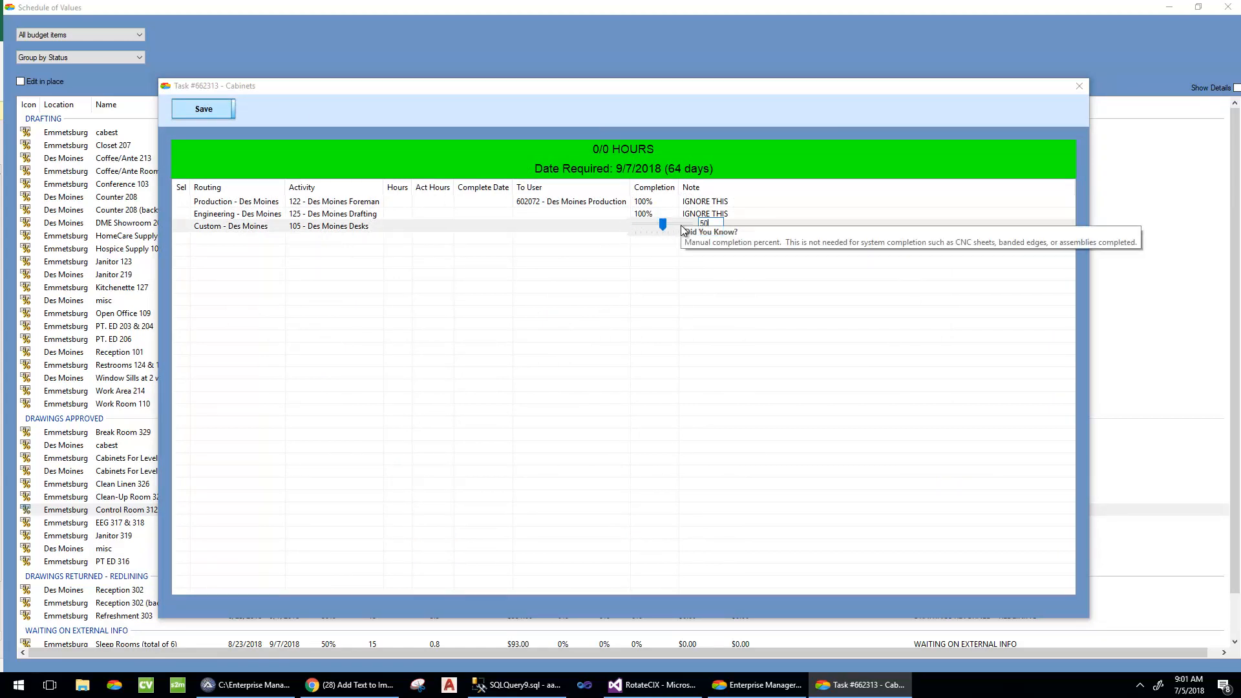
pyautogui.press('Return')
pyautogui.click(198, 110)
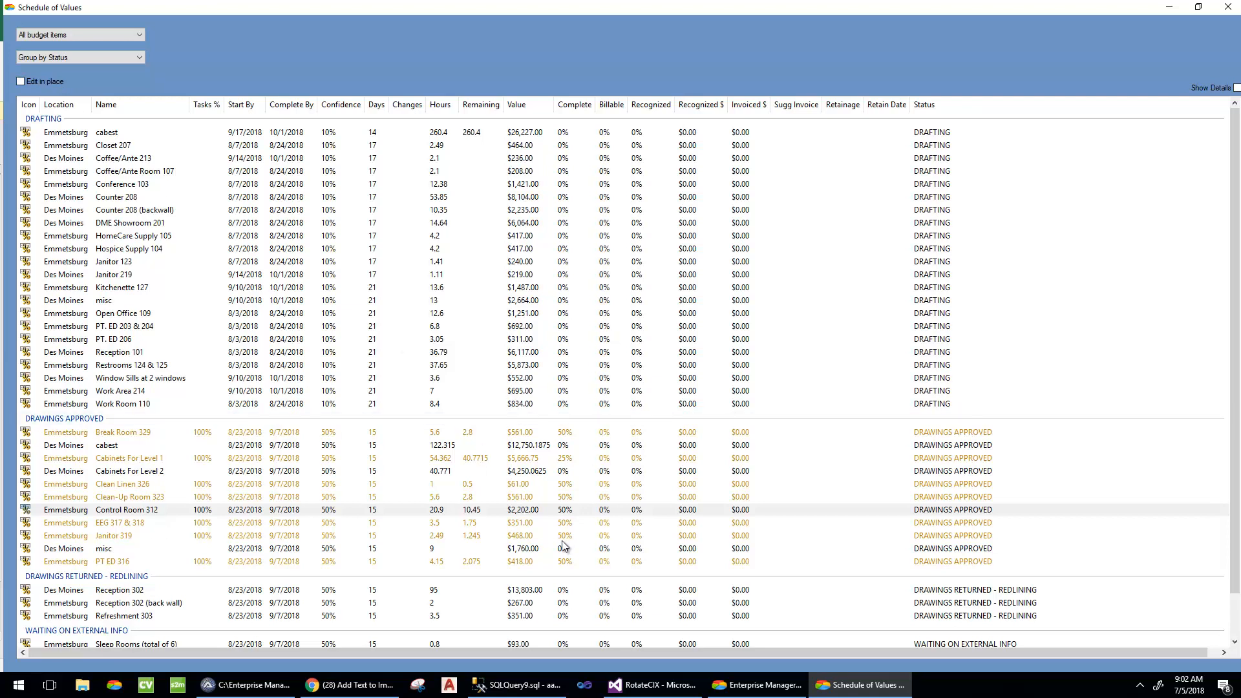
# Step: Filter the Schedule of Values to the To bill items and compare their Complete and Billable percentages
pyautogui.click(67, 59)
pyautogui.click(65, 33)
pyautogui.click(65, 32)
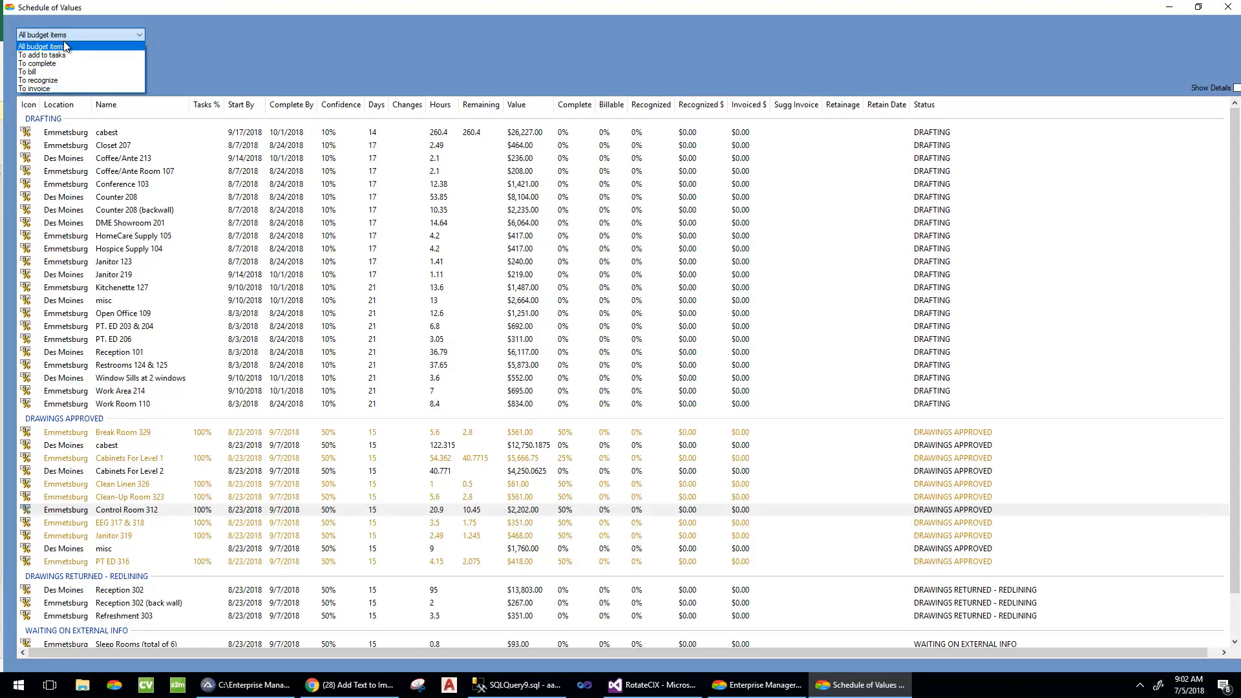
pyautogui.click(60, 71)
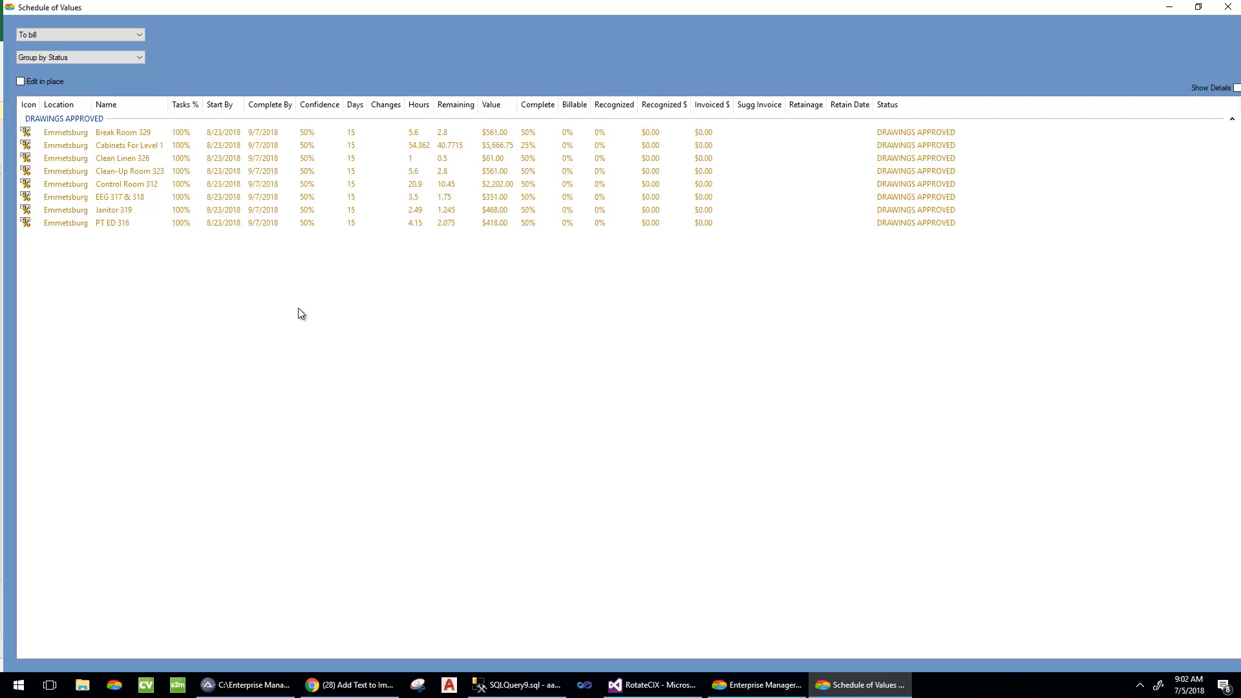
pyautogui.click(573, 132)
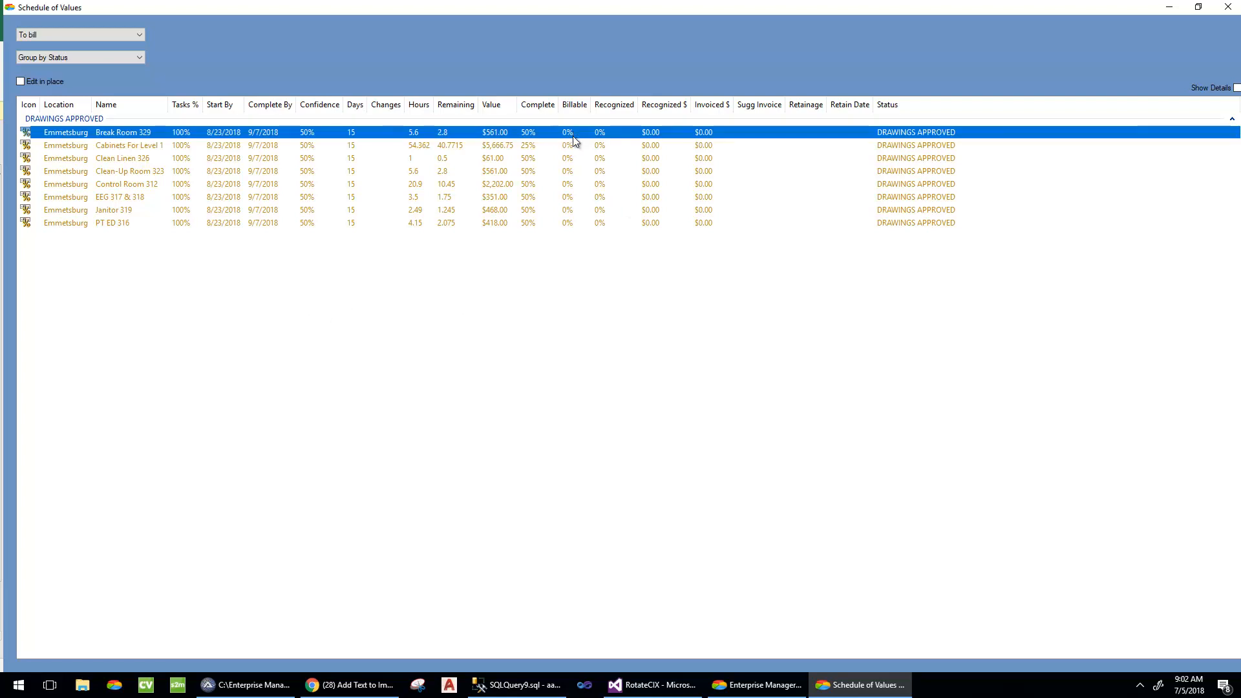
pyautogui.click(533, 313)
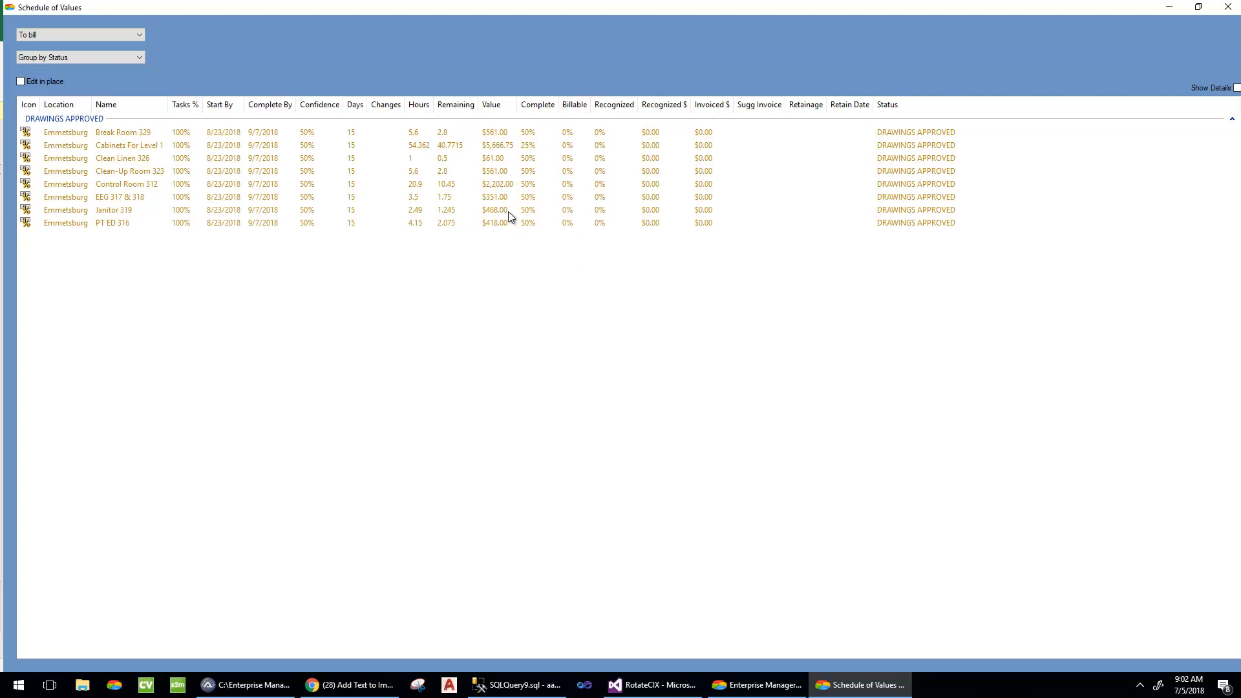
# Step: Turn on in-place editing and set Billable to 50% for Break Room 329, 25% for Cabinets For Level 1 and 75% for Clean Linen 326
pyautogui.click(26, 89)
pyautogui.click(572, 134)
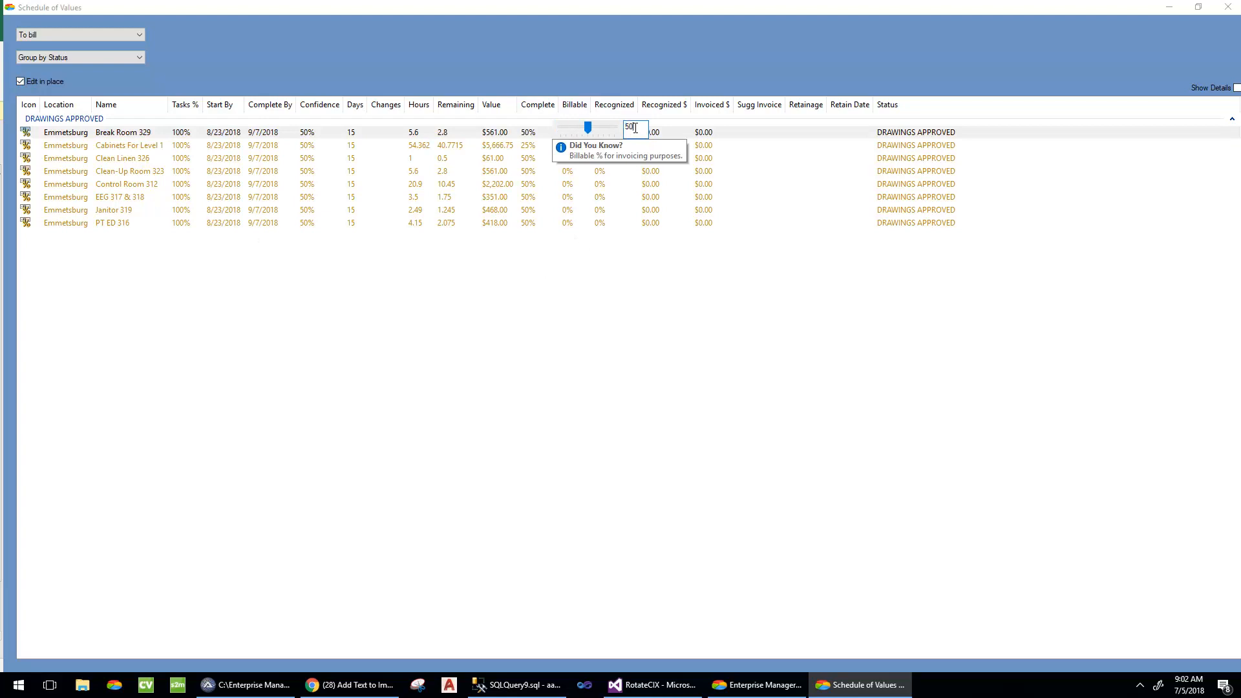
pyautogui.press('Down')
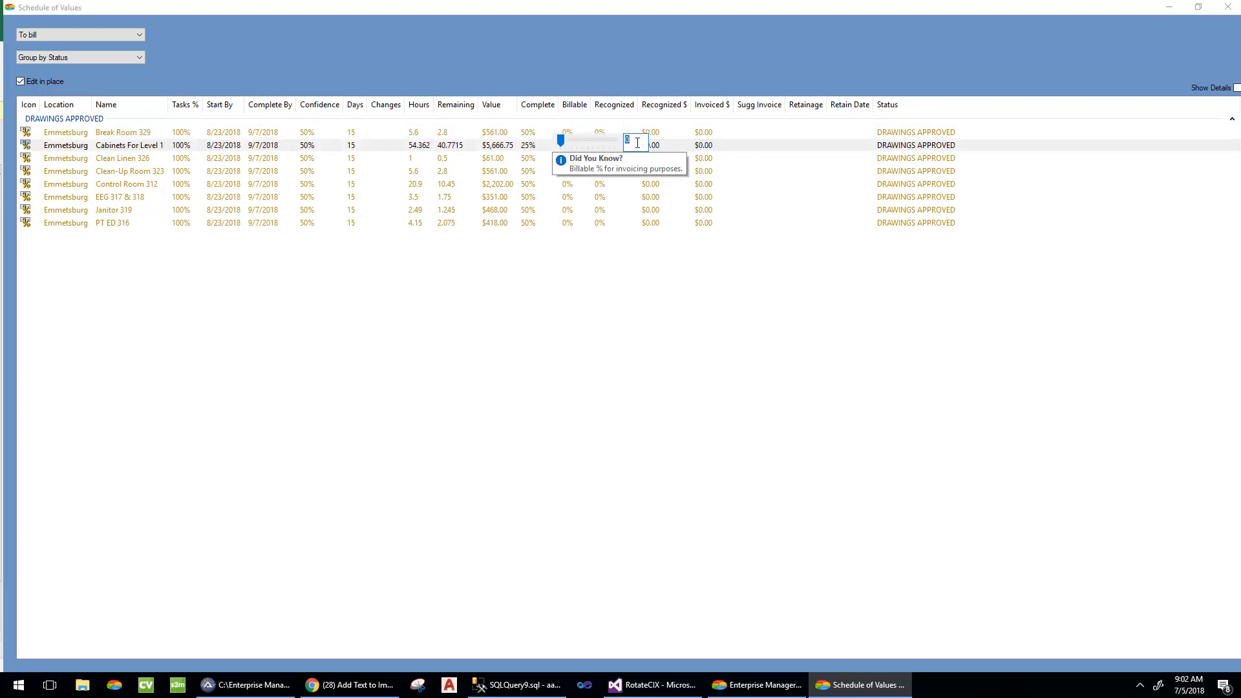
pyautogui.press('Down')
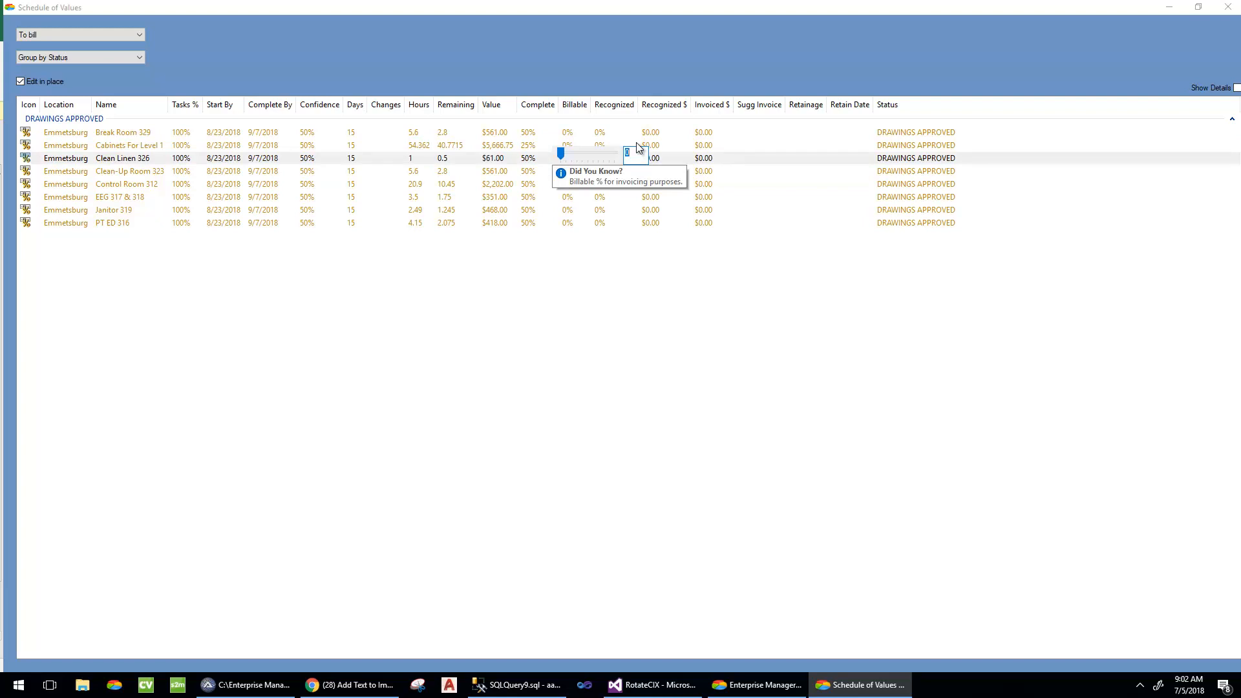
pyautogui.press('Down')
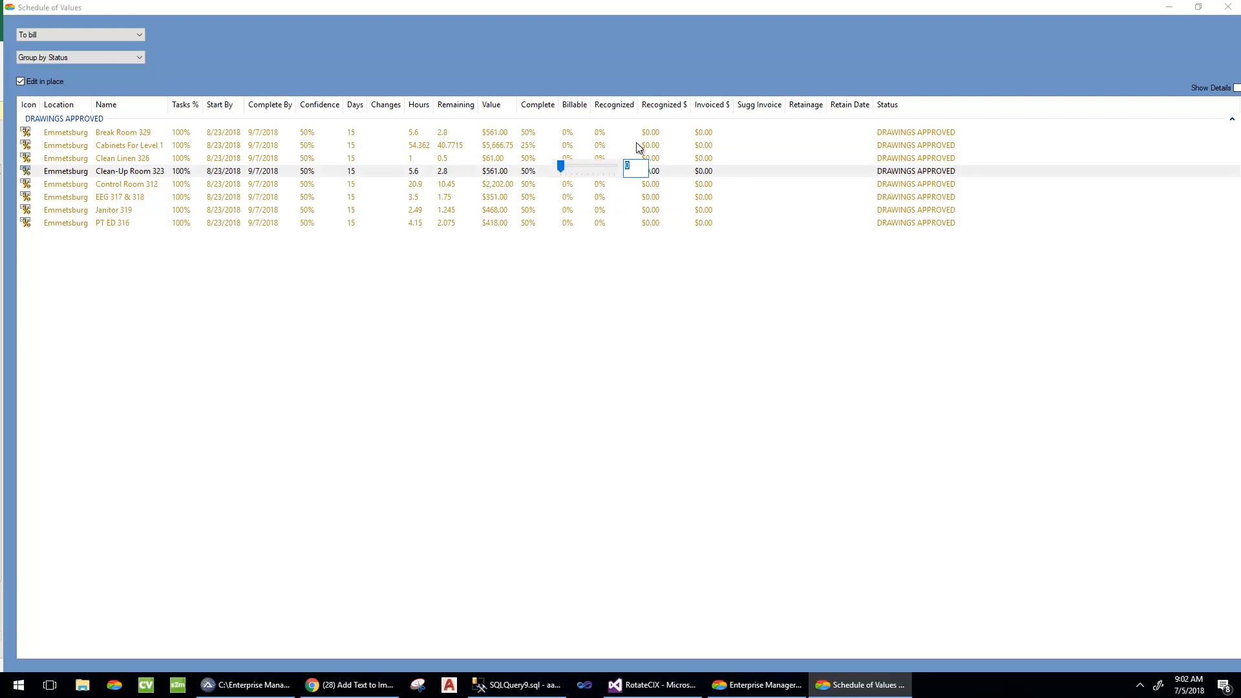
# Step: Set Billable to 25% for Clean-Up Room 323 and to 50% for Control Room 312, EEG 317 & 318 and Janitor 319
pyautogui.write('25')
pyautogui.press('Down')
pyautogui.write('50')
pyautogui.press('Down')
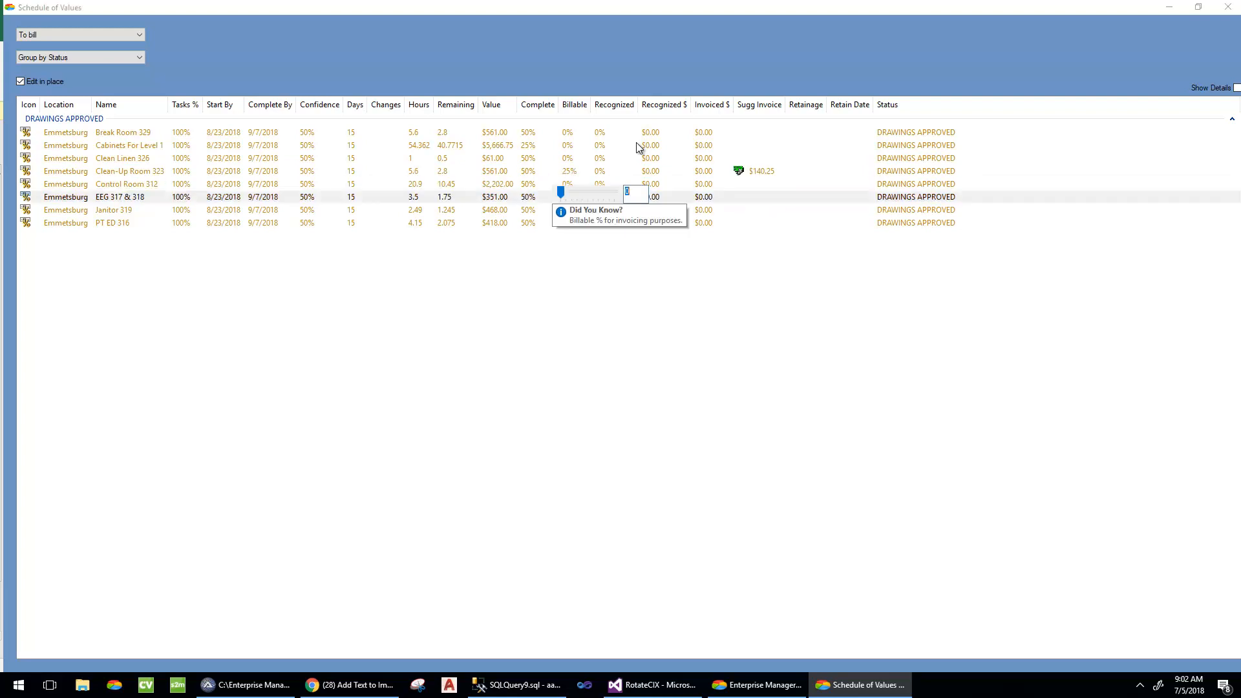
pyautogui.press('Down')
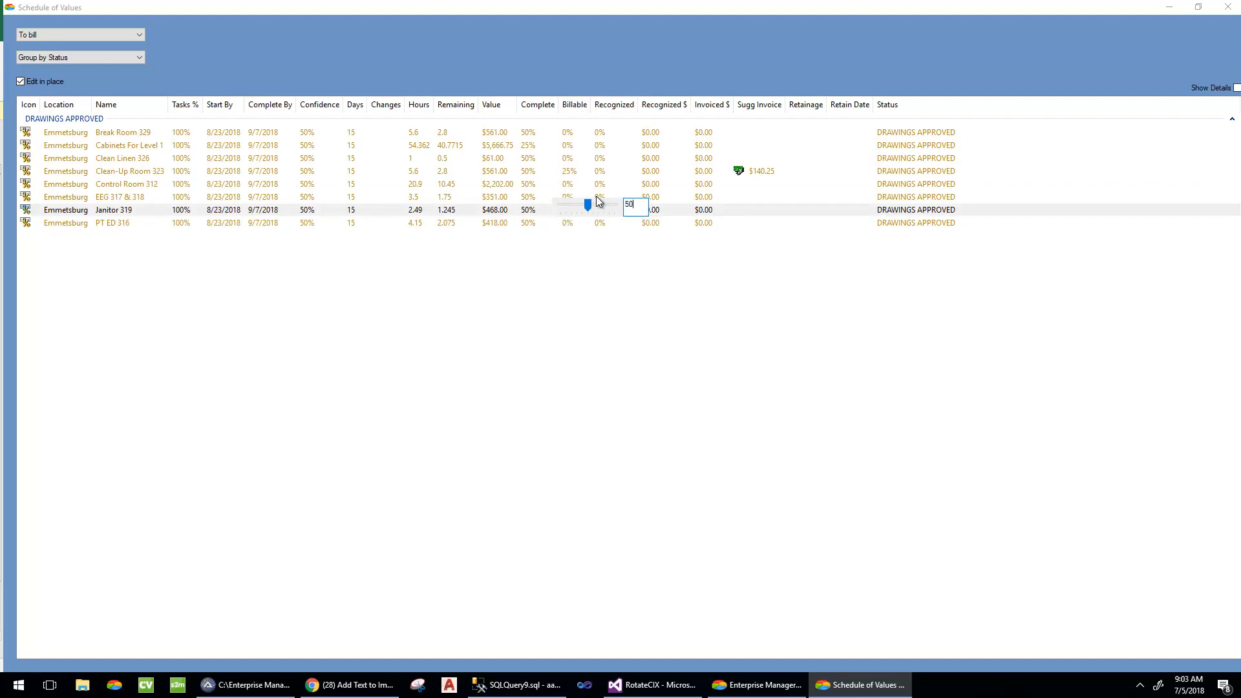
pyautogui.press('Tab')
pyautogui.click(583, 278)
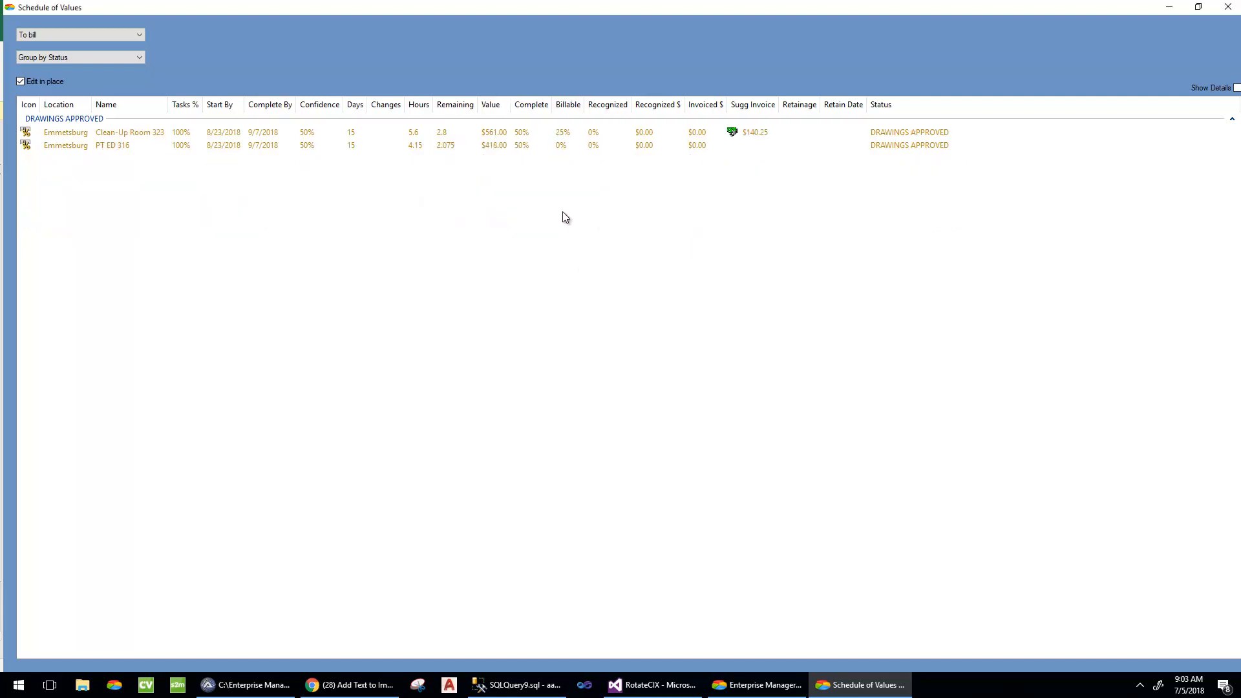
# Step: Show all budget items to check their Billable percentages and suggested invoice amounts, and return to the To bill items
pyautogui.click(73, 31)
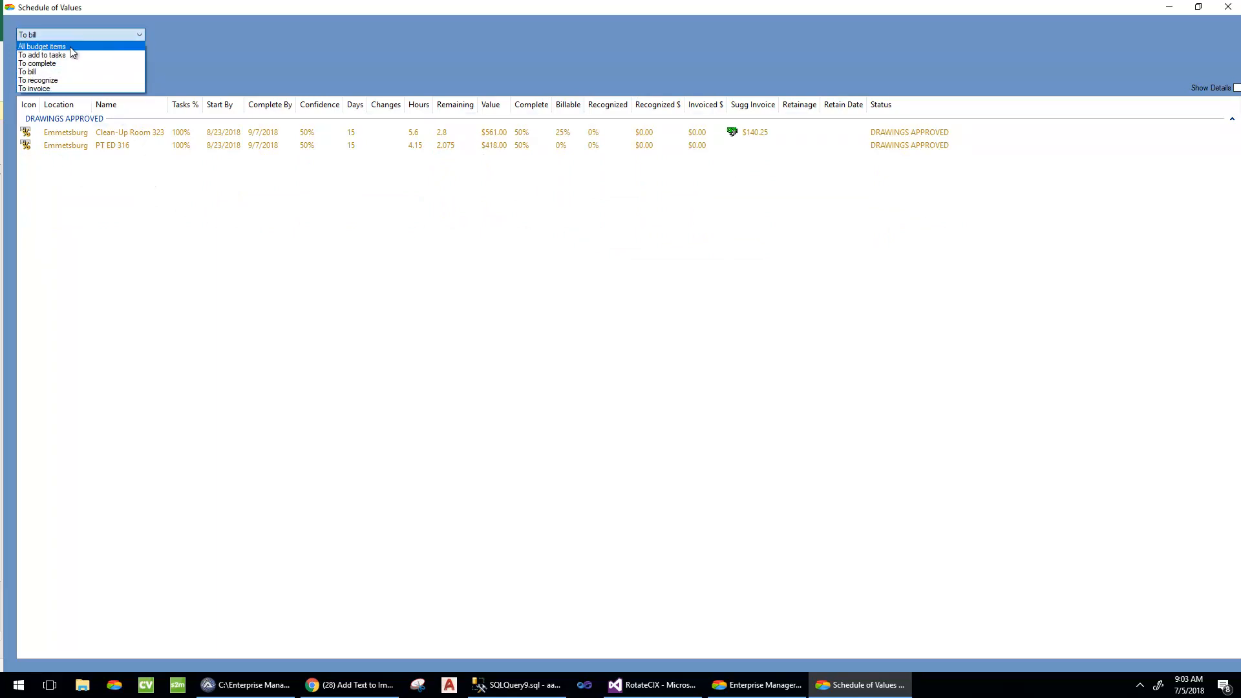
pyautogui.click(71, 48)
pyautogui.scroll(-2, 561, 548)
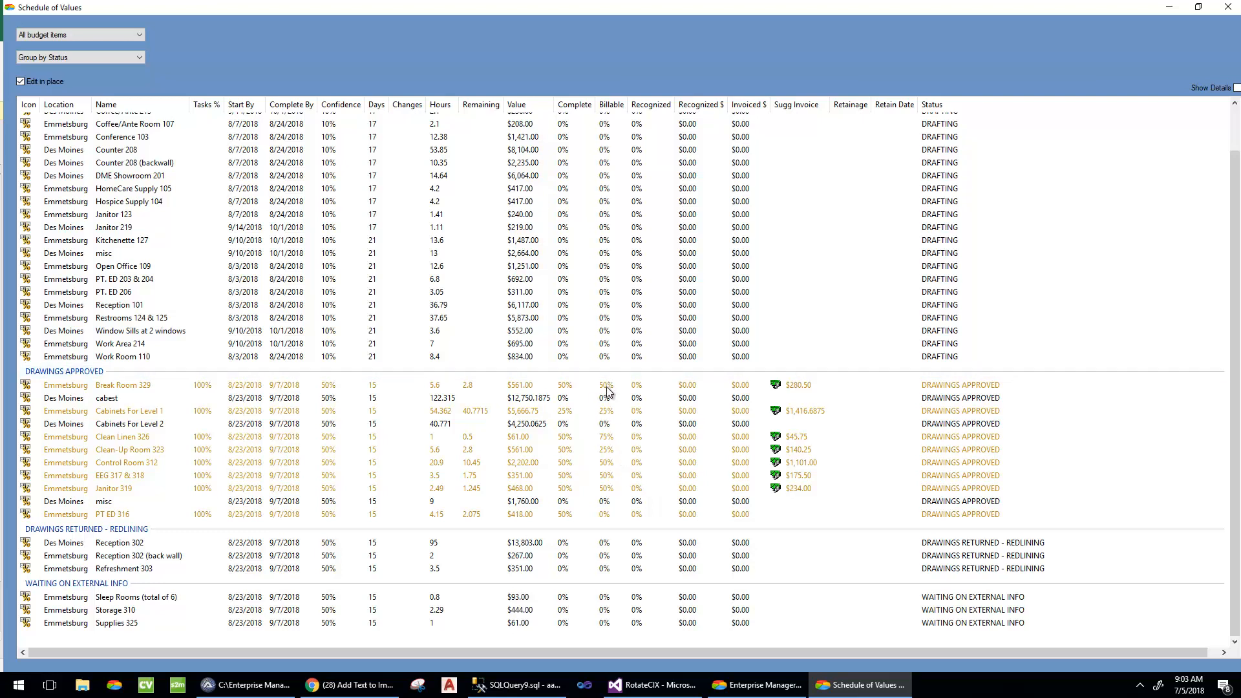
pyautogui.click(65, 35)
pyautogui.click(55, 73)
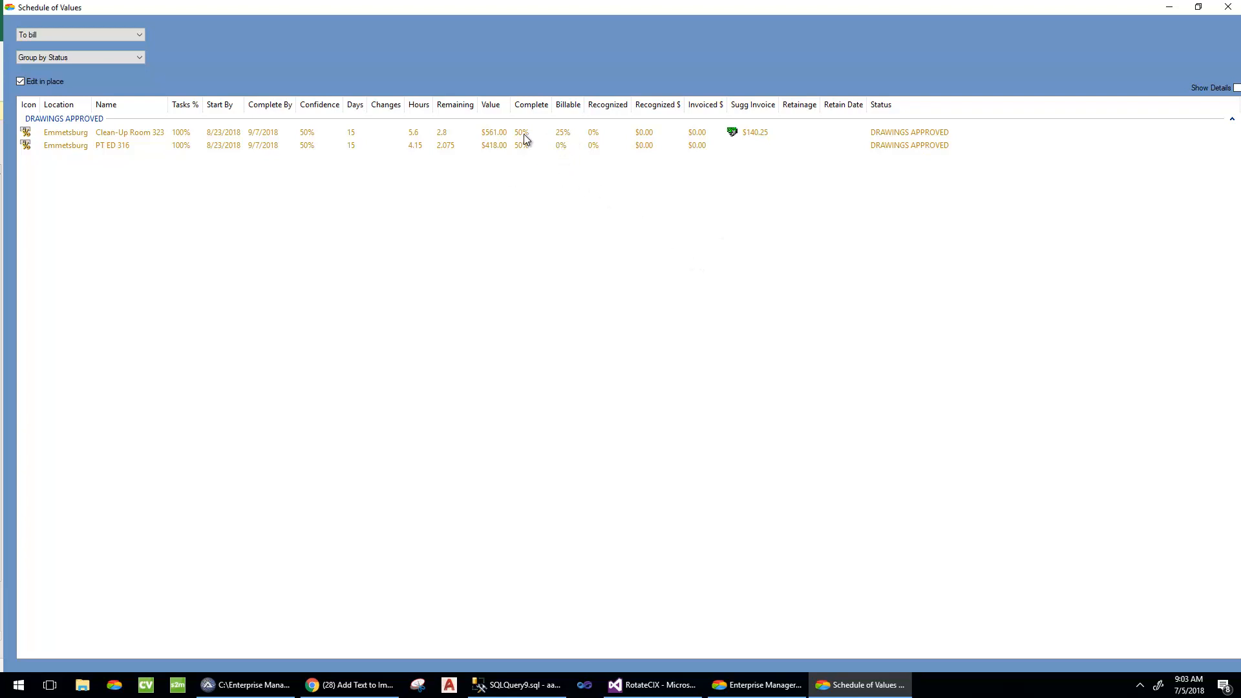
# Step: Filter the budget items to To recognize and look at the available grouping choices
pyautogui.click(90, 31)
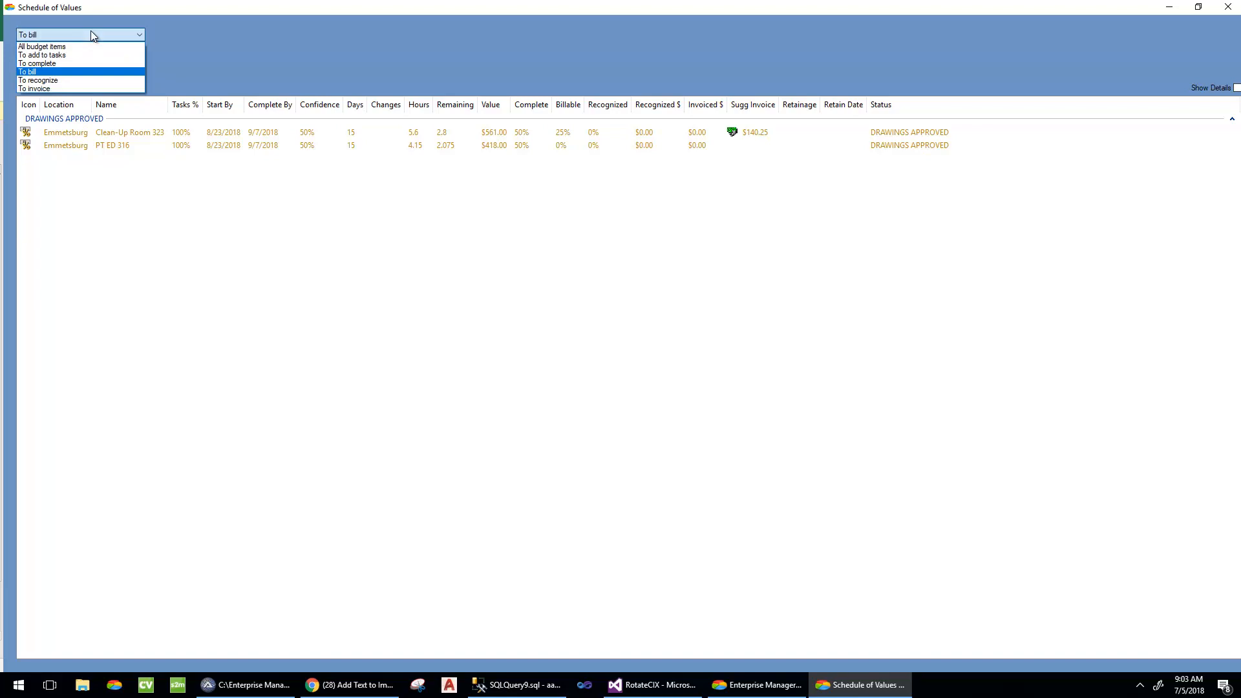
pyautogui.click(79, 79)
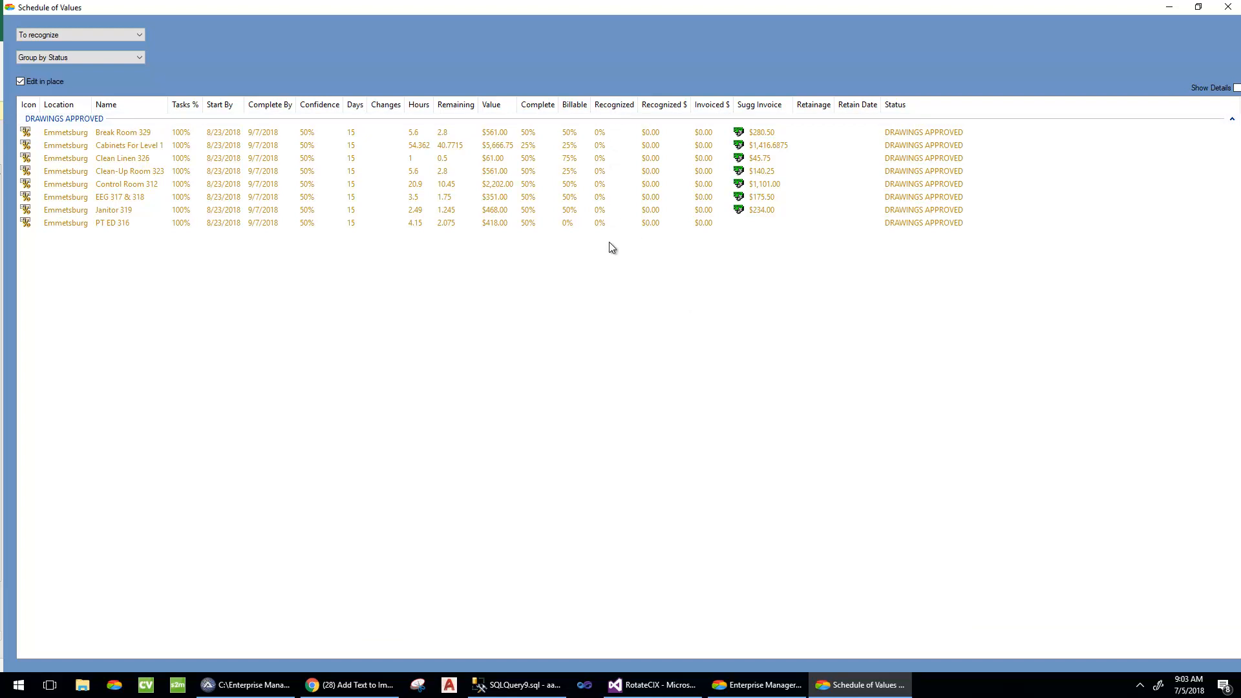
pyautogui.click(92, 57)
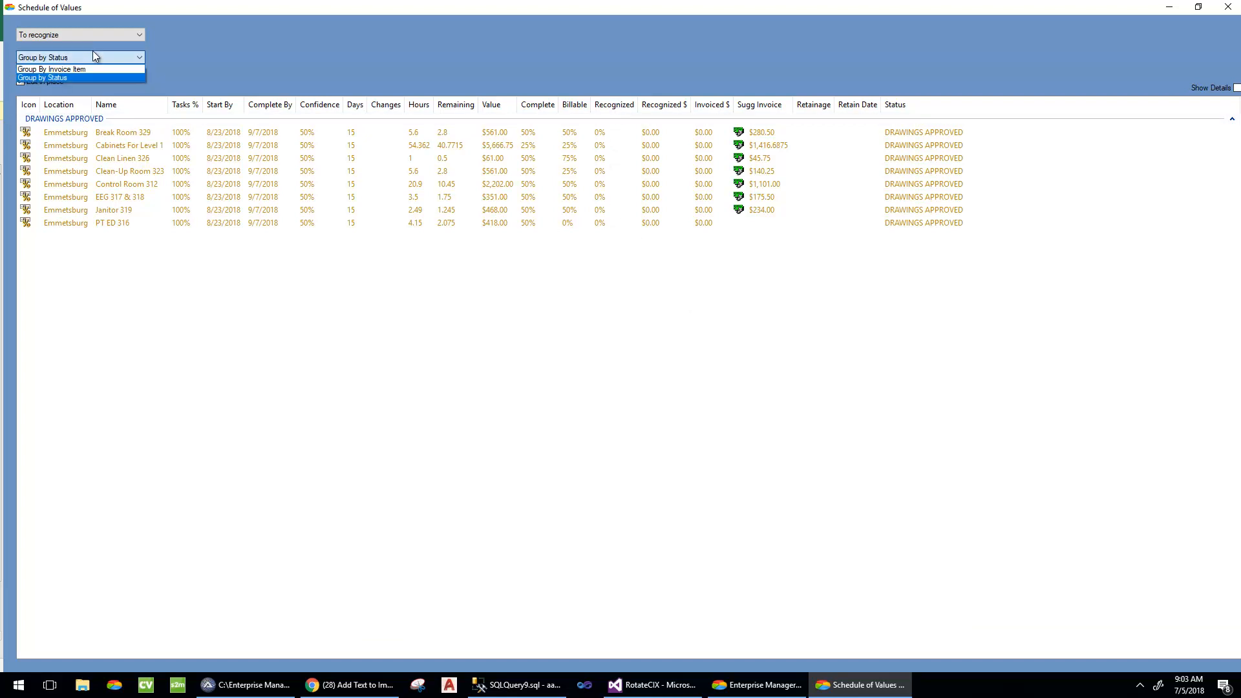
pyautogui.click(92, 57)
# Step: Filter the budget items to To invoice and create one invoice from all of the listed items
pyautogui.click(91, 39)
pyautogui.click(70, 84)
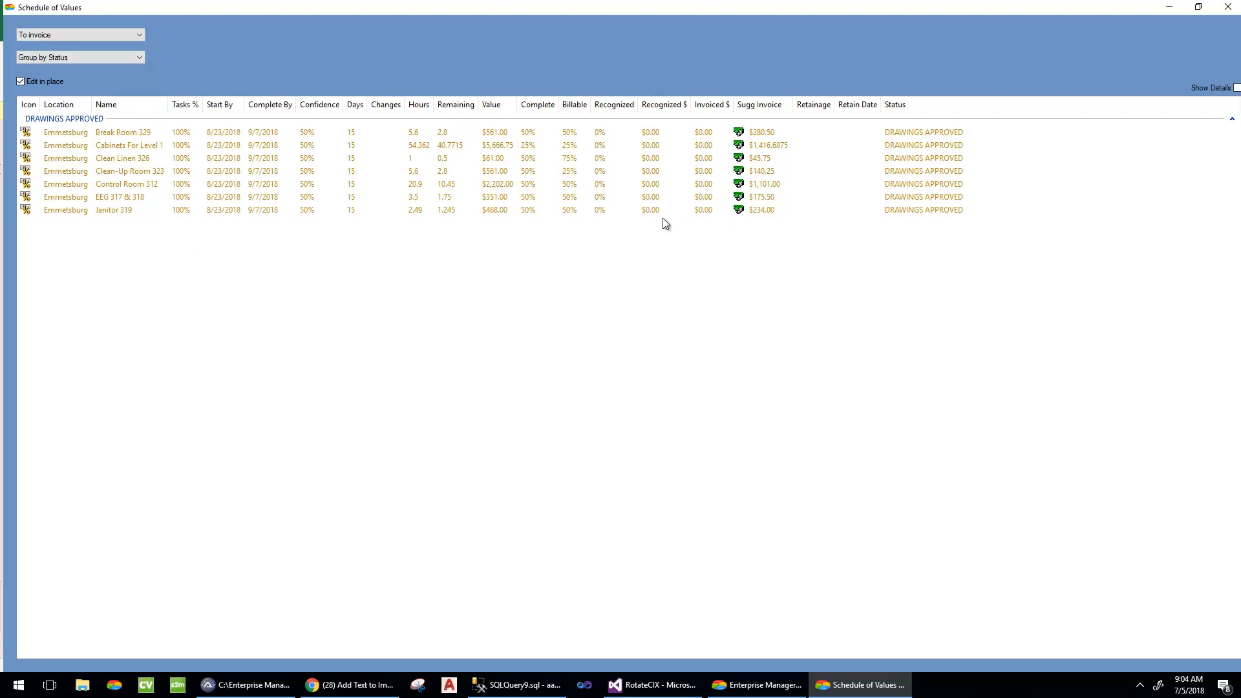
pyautogui.moveTo(694, 244); pyautogui.dragTo(591, 118)
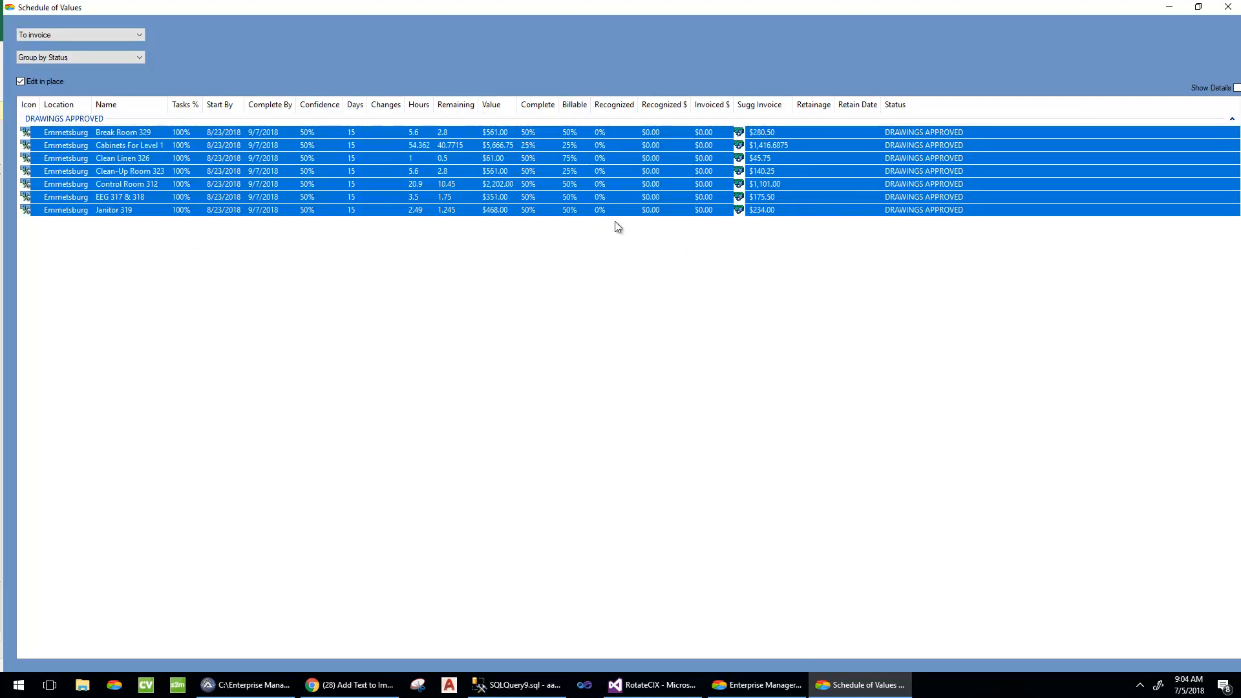
pyautogui.rightClick(622, 158)
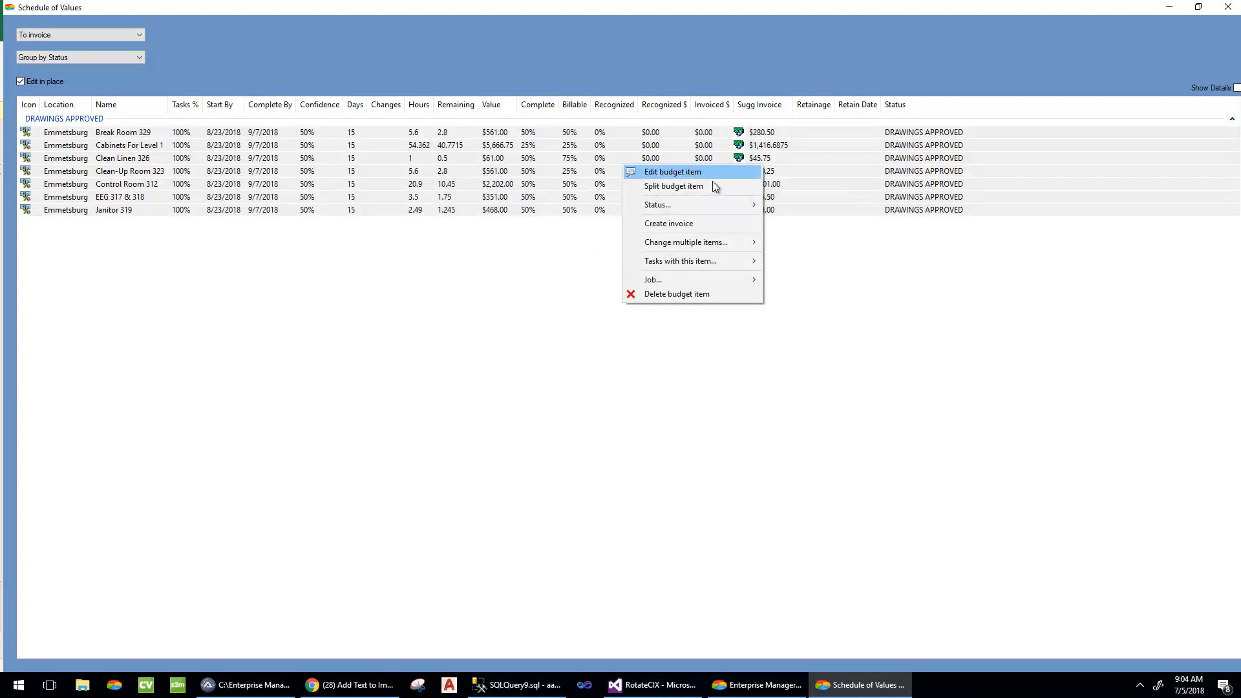
pyautogui.click(716, 223)
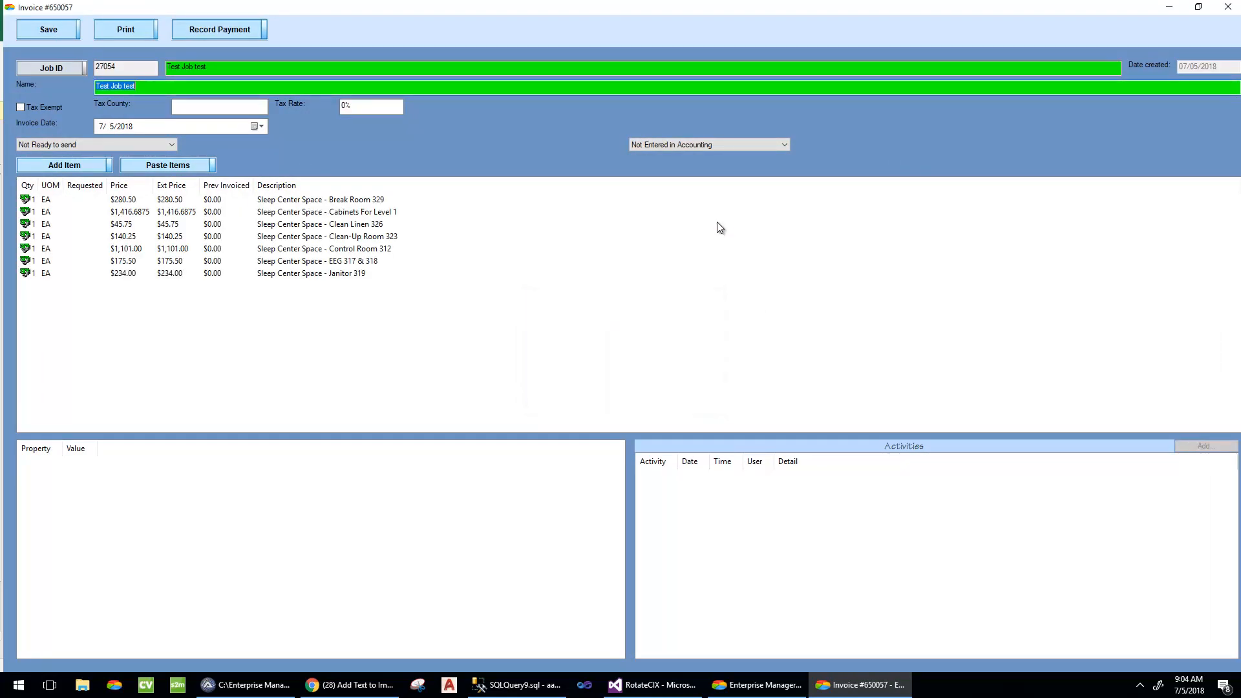
# Step: Check the invoice's send status options and save the invoice
pyautogui.click(89, 144)
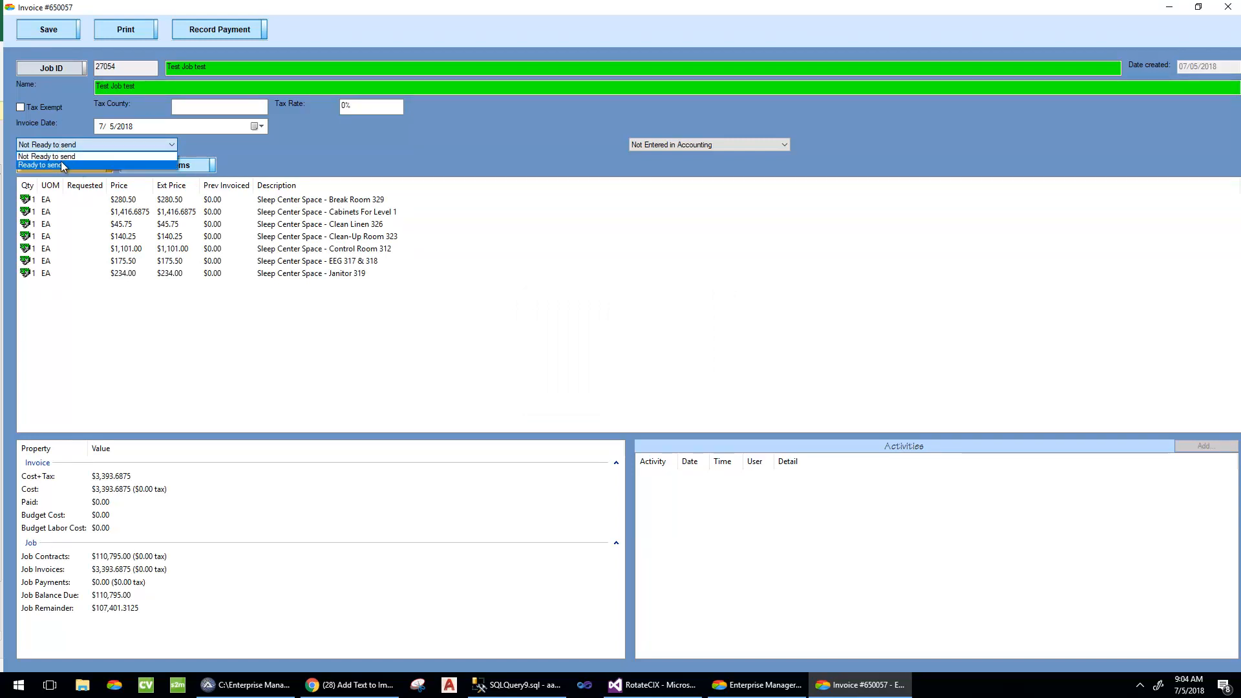
pyautogui.click(68, 146)
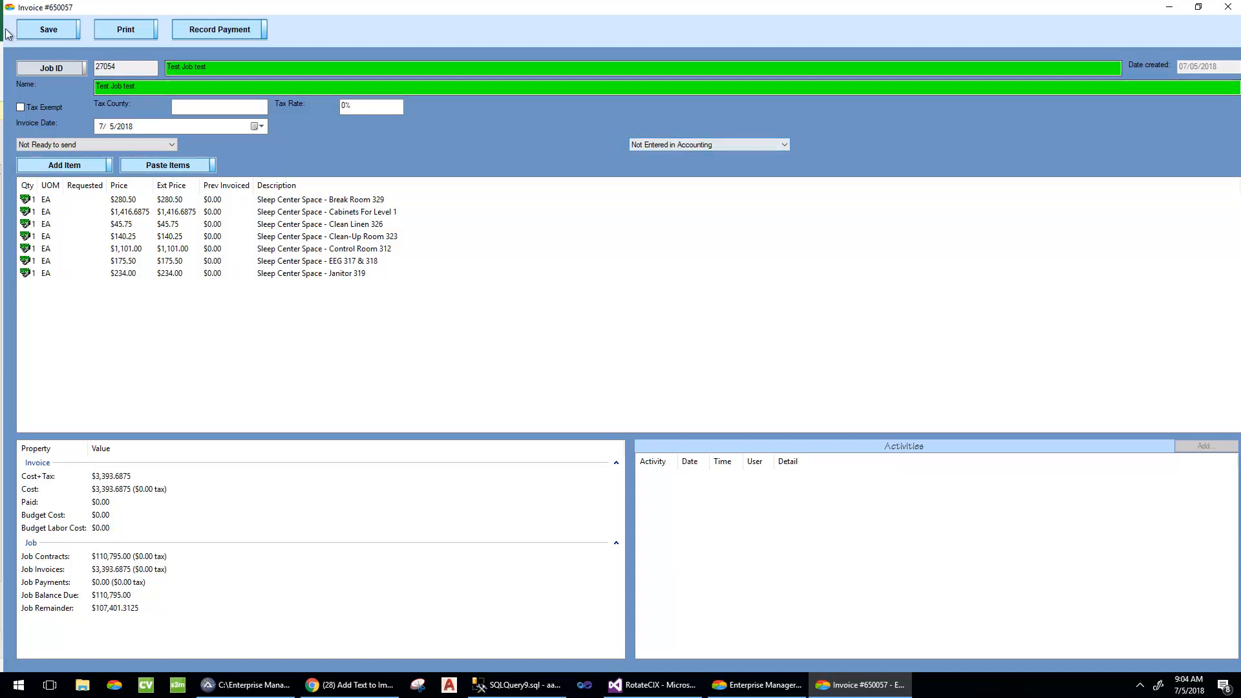
pyautogui.click(42, 35)
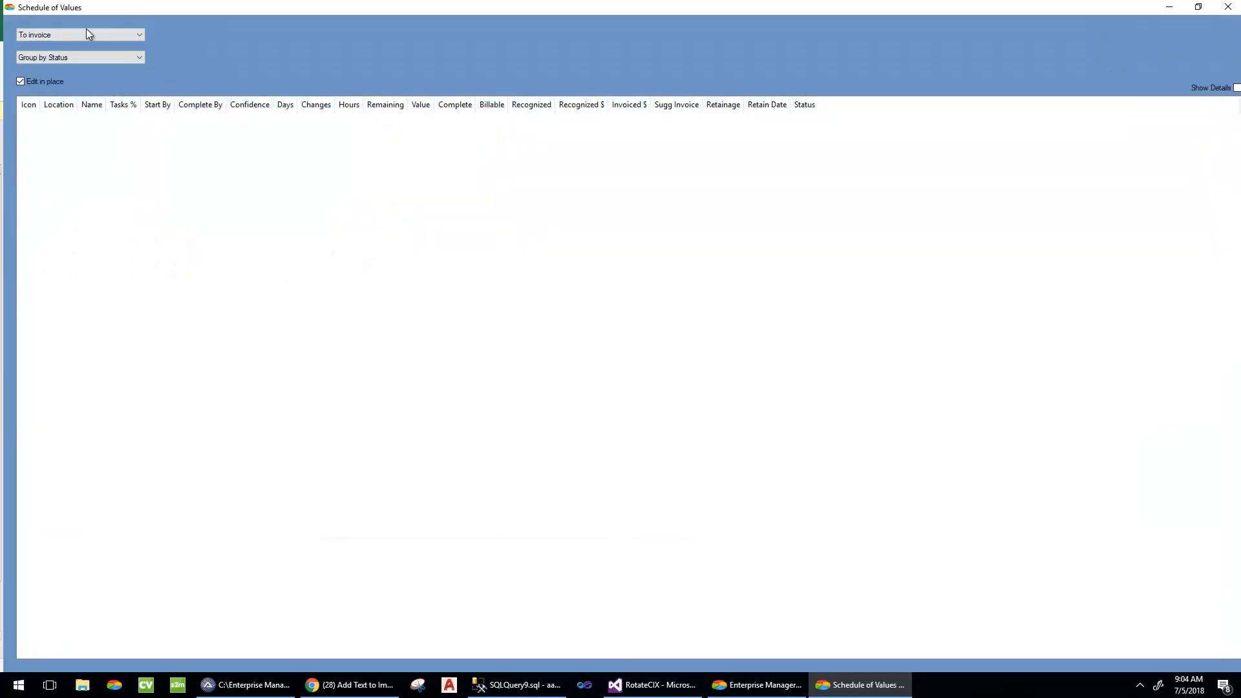
# Step: Switch the Schedule of Values filter to All budget items and look over the listed items
pyautogui.click(98, 32)
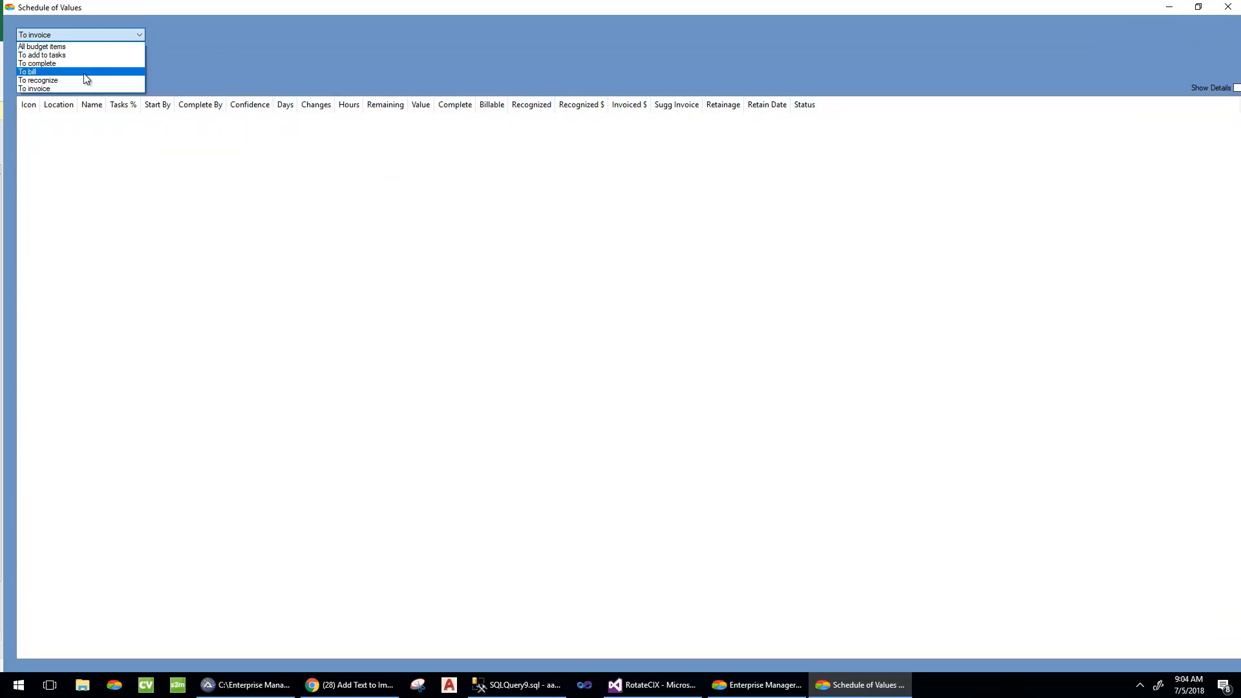
pyautogui.click(82, 52)
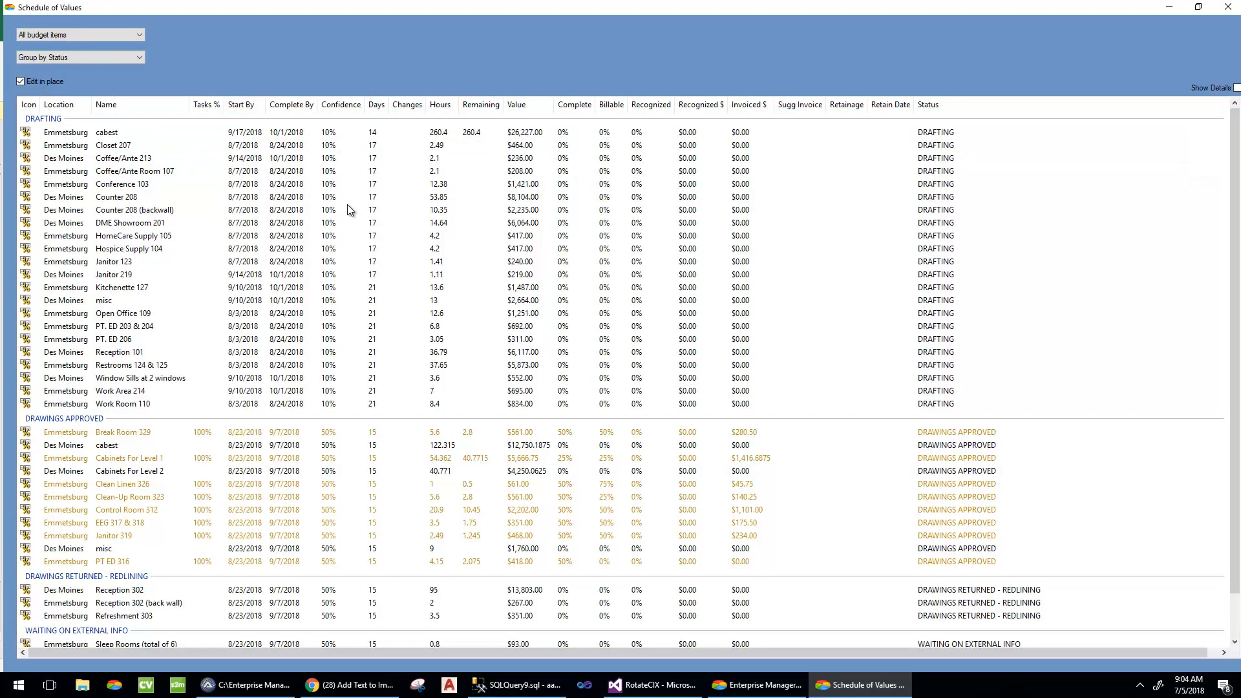
pyautogui.scroll(-1, 1016, 421)
pyautogui.scroll(1, 847, 390)
# Step: Record routing progress on Break Room 329's Cabinets task, setting the Custom - Des Moines routing to 100% completion, and save it
pyautogui.rightClick(121, 432)
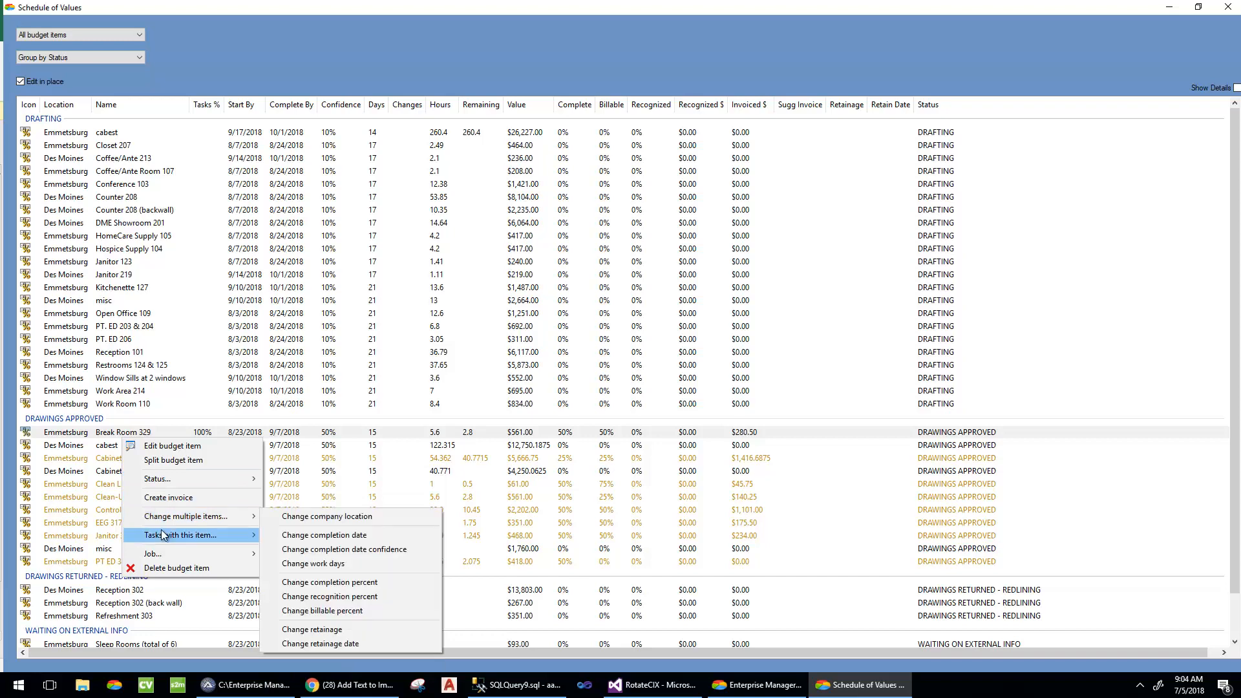
pyautogui.moveTo(255, 537)
pyautogui.moveTo(297, 535)
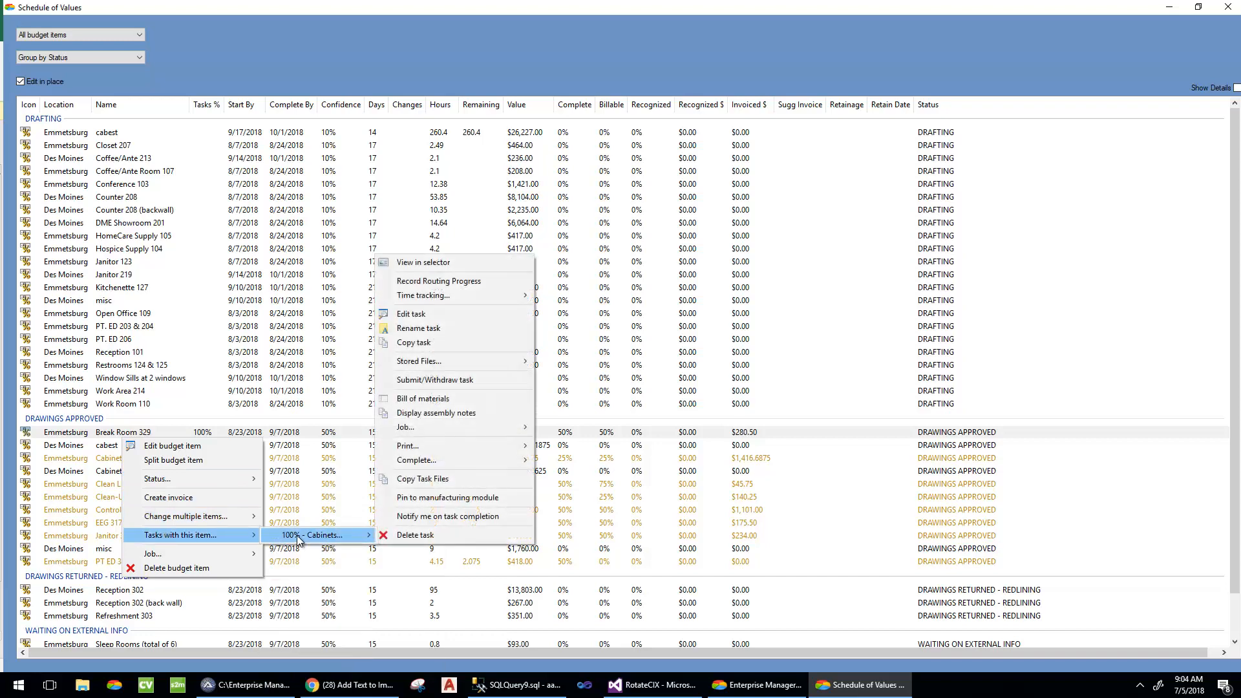
pyautogui.click(444, 282)
pyautogui.click(639, 226)
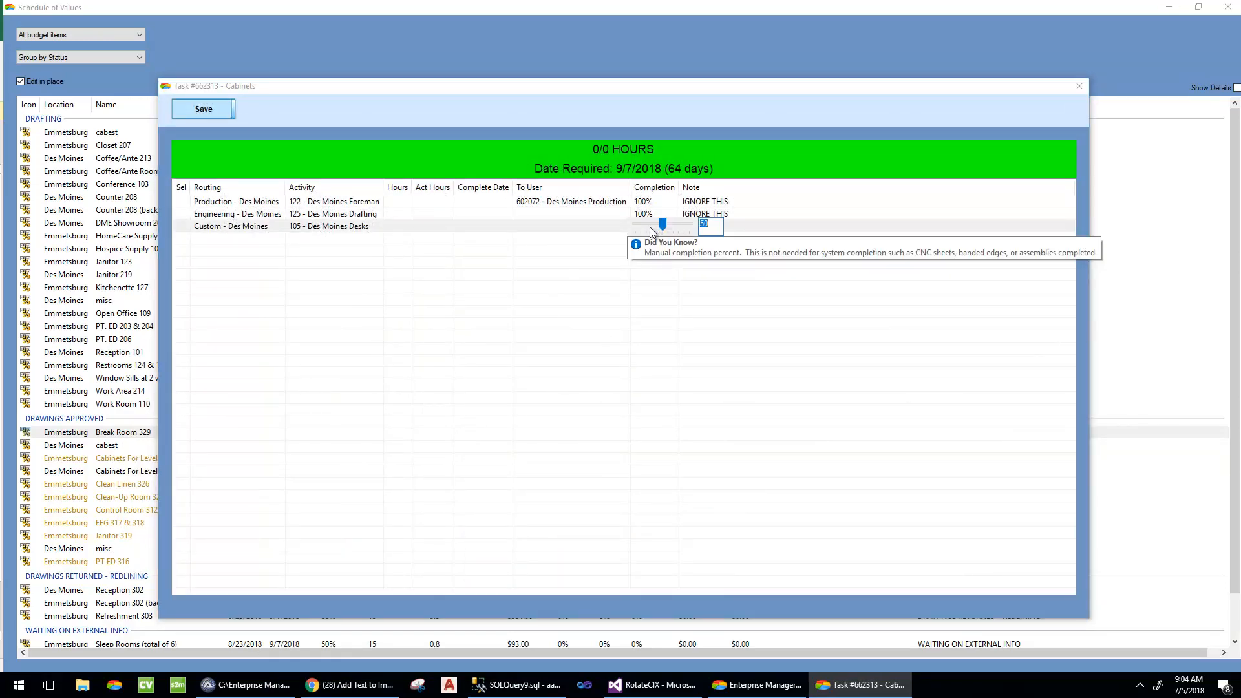
pyautogui.moveTo(664, 225); pyautogui.dragTo(742, 351)
pyautogui.click(741, 350)
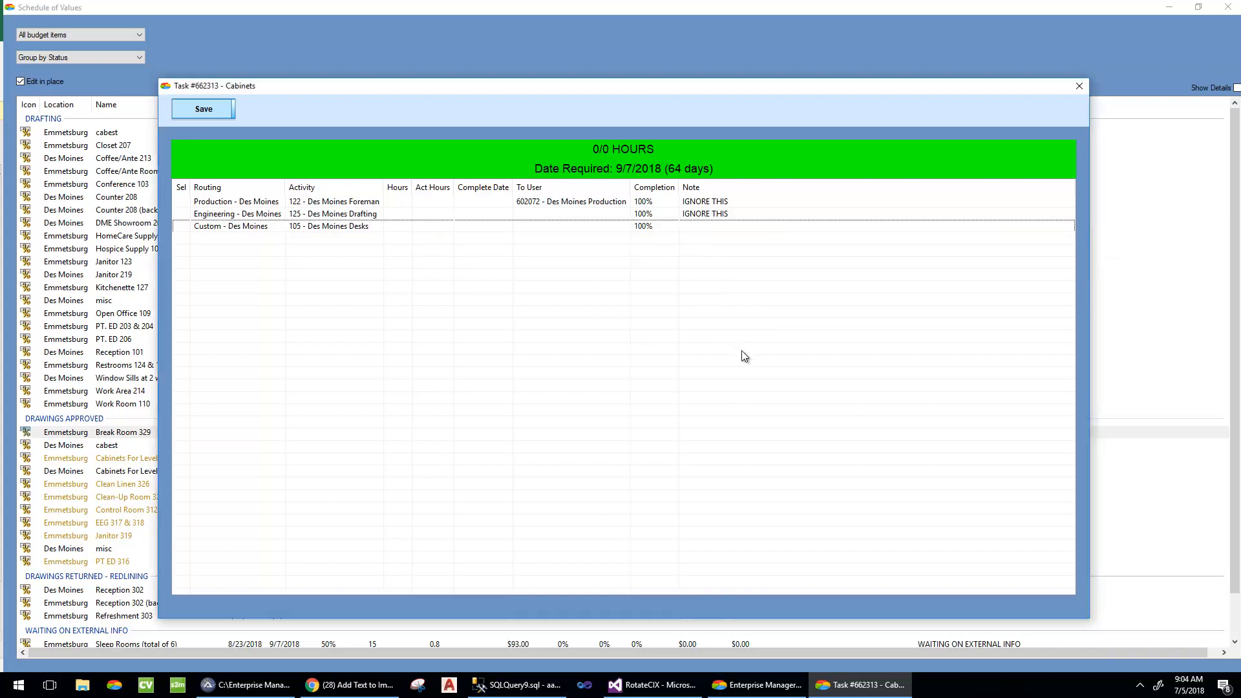
pyautogui.click(192, 111)
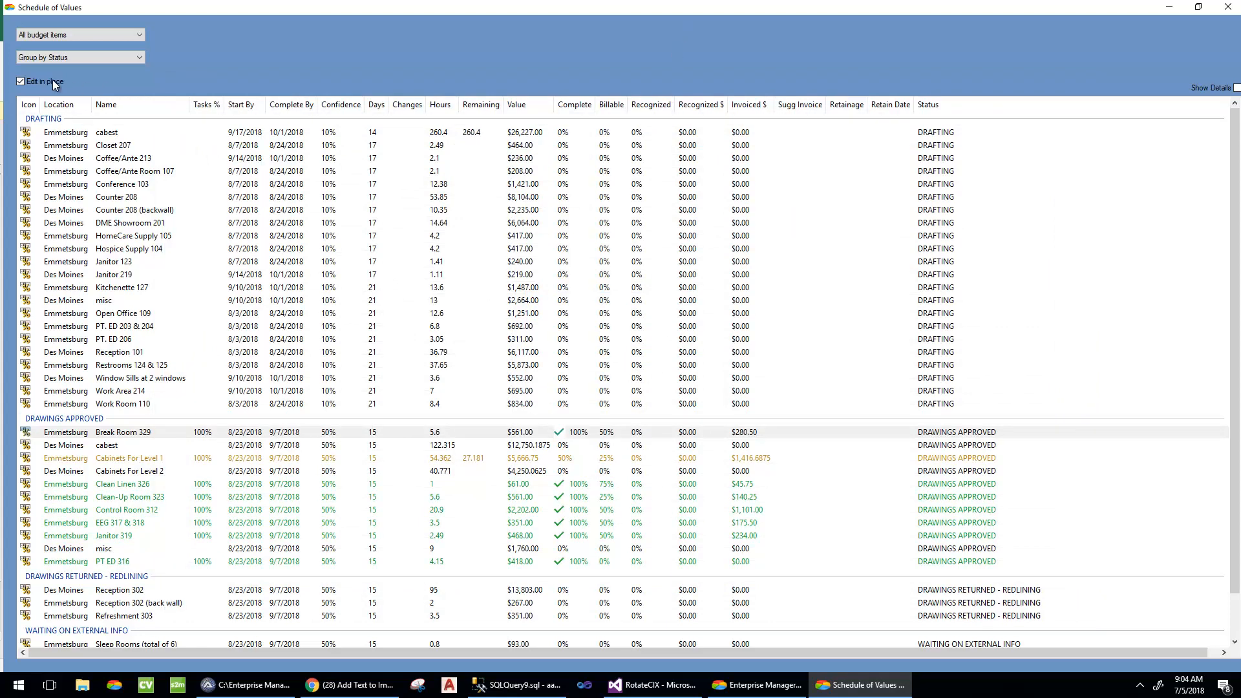
# Step: Filter the budget items to To bill and set Break Room 329's Billable percentage to 100
pyautogui.click(30, 57)
pyautogui.click(33, 36)
pyautogui.click(33, 36)
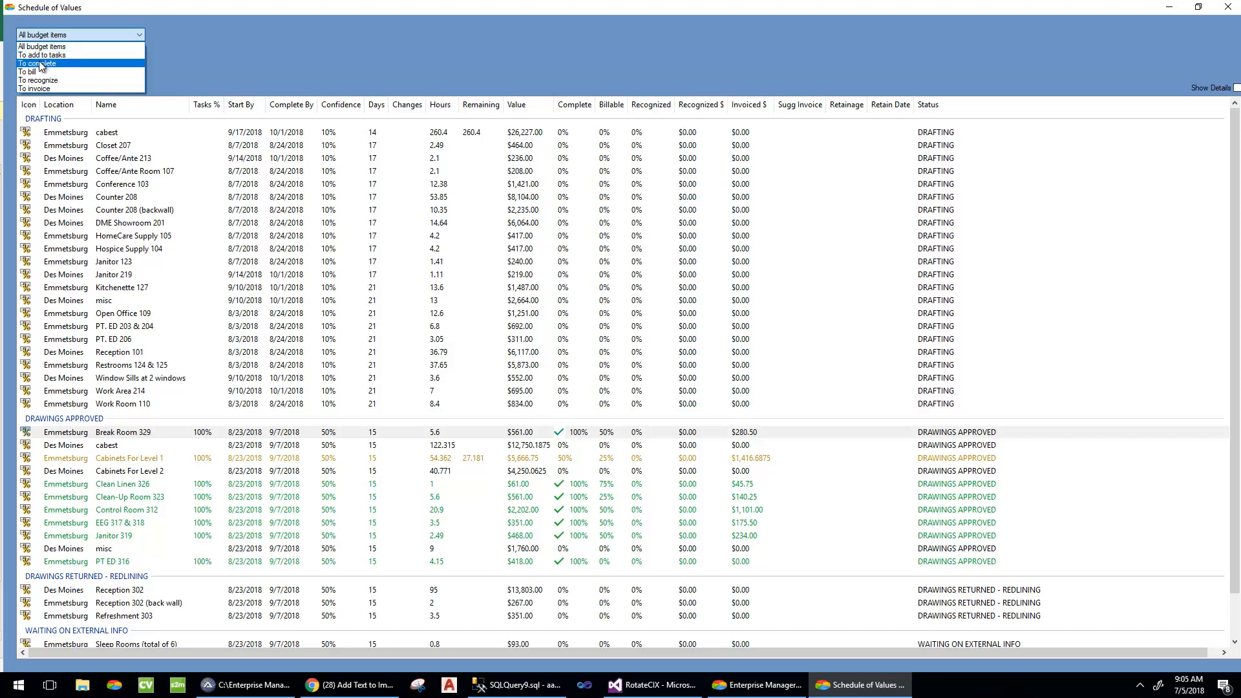
pyautogui.click(32, 71)
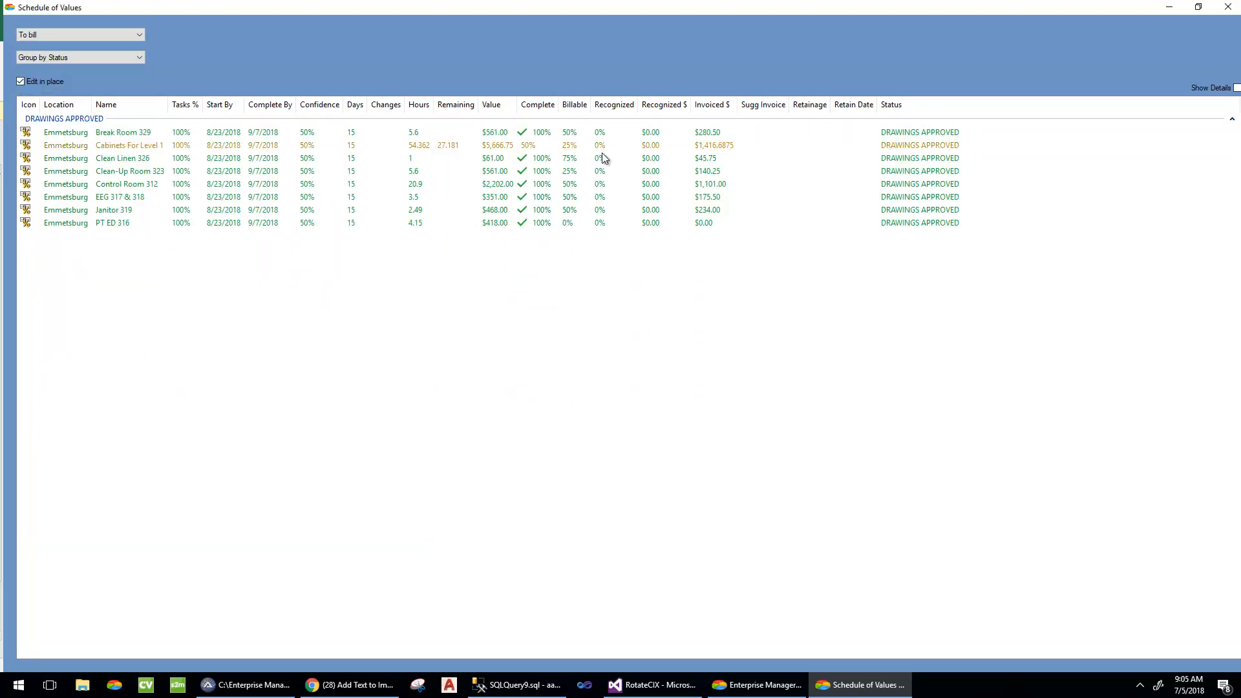
pyautogui.click(570, 133)
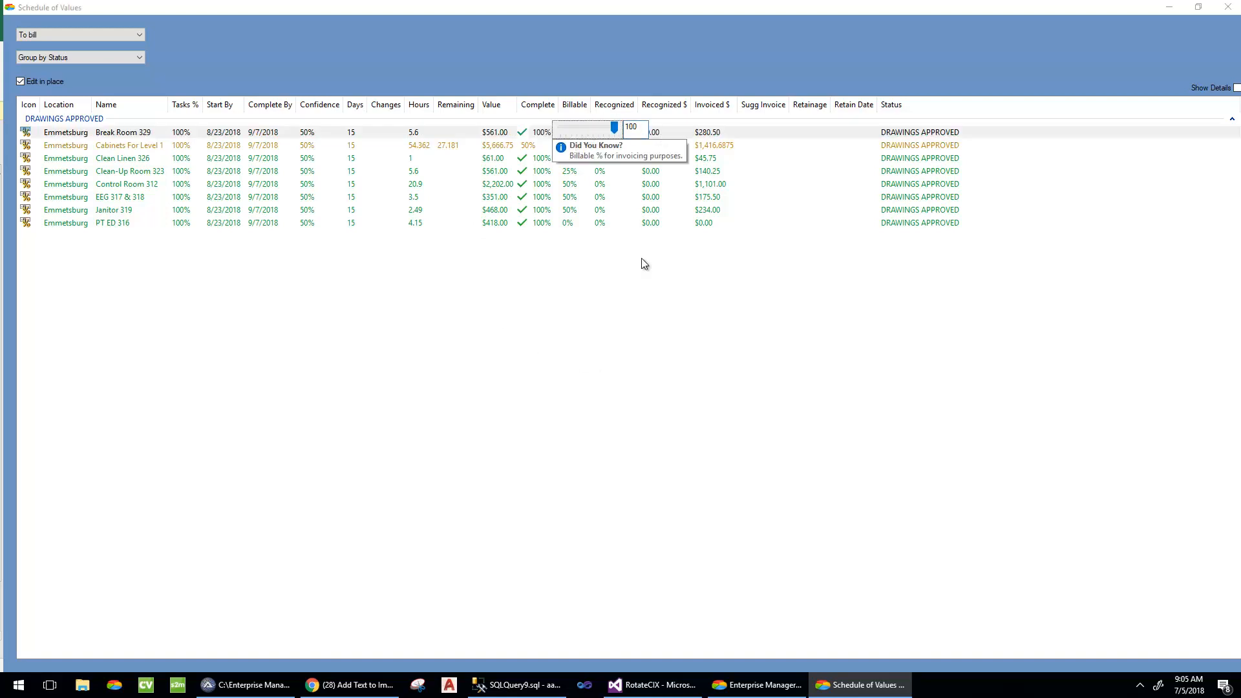
pyautogui.click(642, 258)
# Step: Set the Billable percentage of Cabinets For Level 1 and Clean Linen 326 to 100
pyautogui.click(573, 136)
pyautogui.click(572, 135)
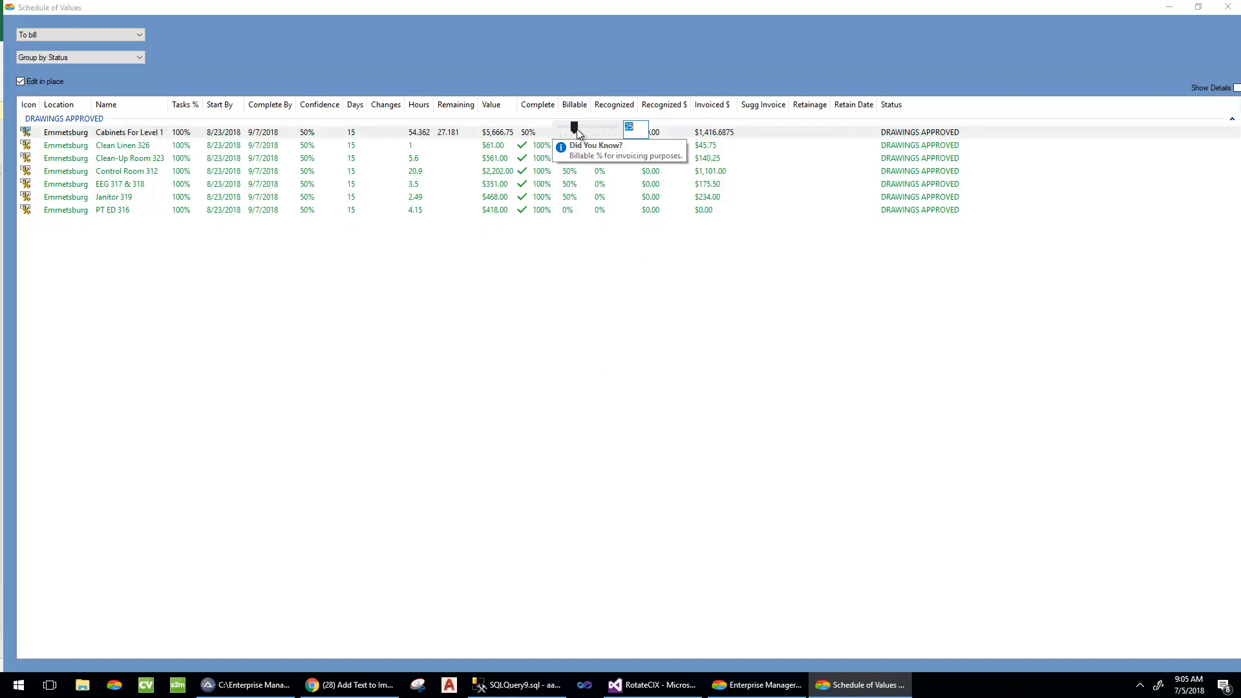
pyautogui.click(661, 288)
pyautogui.click(571, 138)
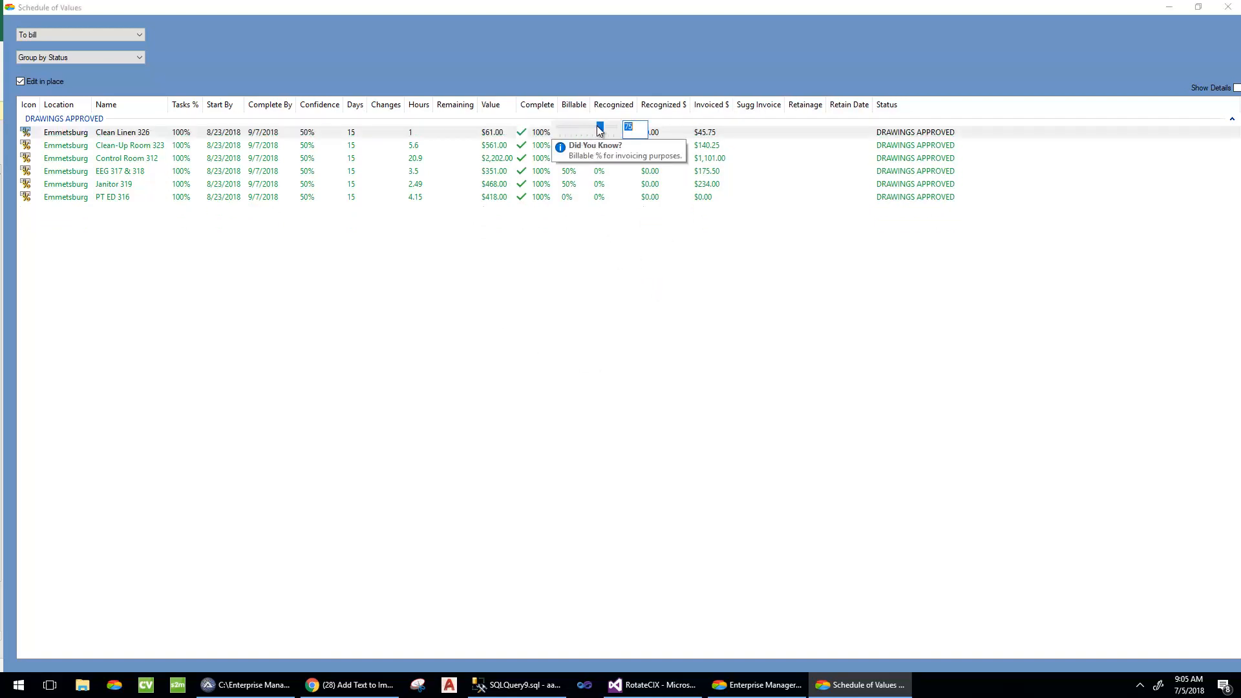
pyautogui.click(643, 301)
# Step: Set the Billable percentage of Clean-Up Room 323 and Control Room 312 to 100
pyautogui.click(571, 138)
pyautogui.click(571, 137)
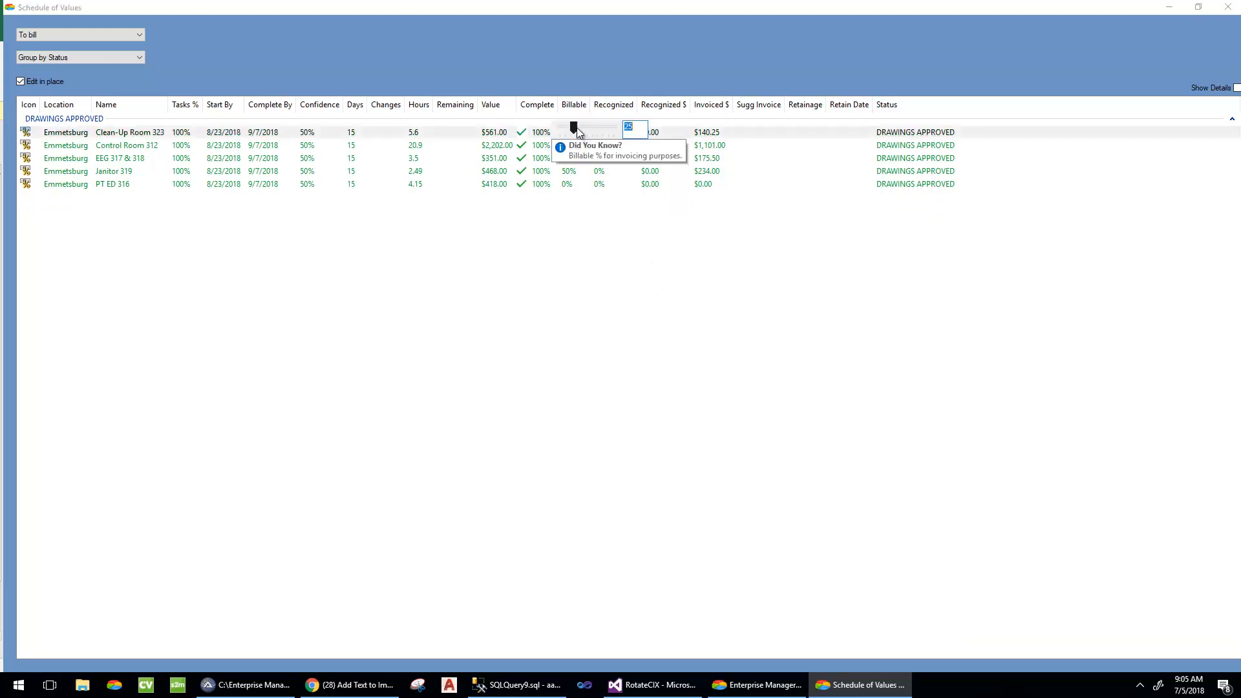
pyautogui.click(649, 258)
pyautogui.click(573, 134)
pyautogui.click(575, 134)
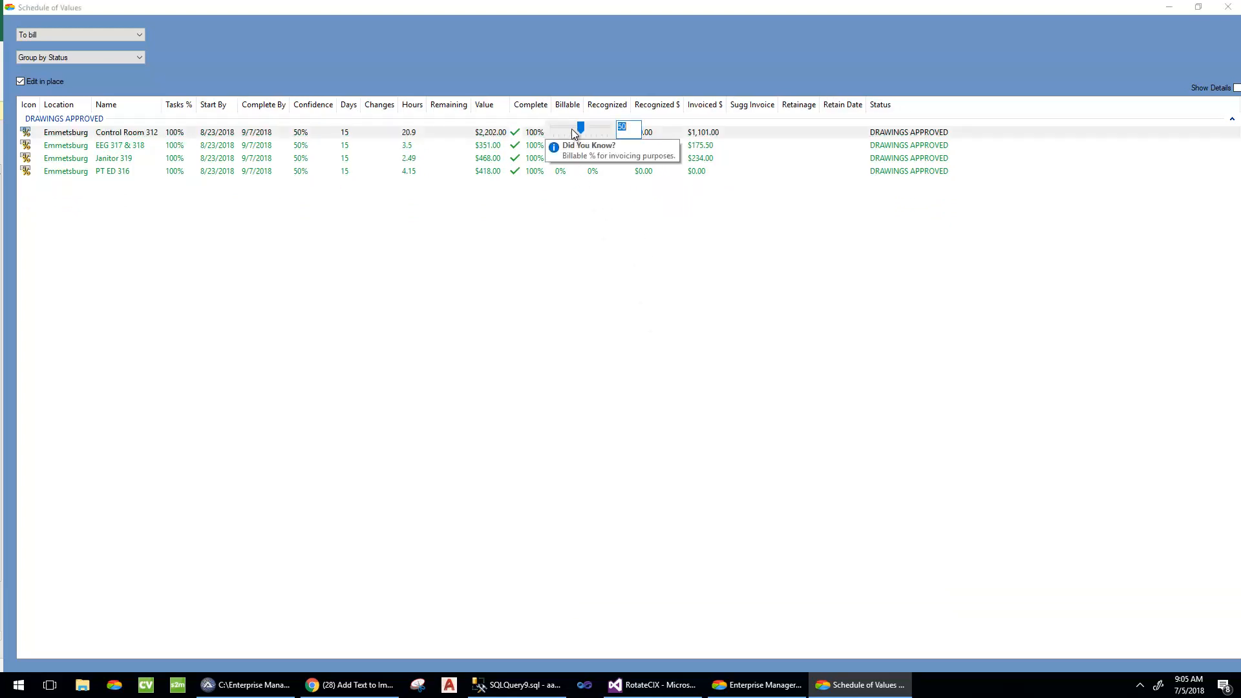
pyautogui.click(653, 162)
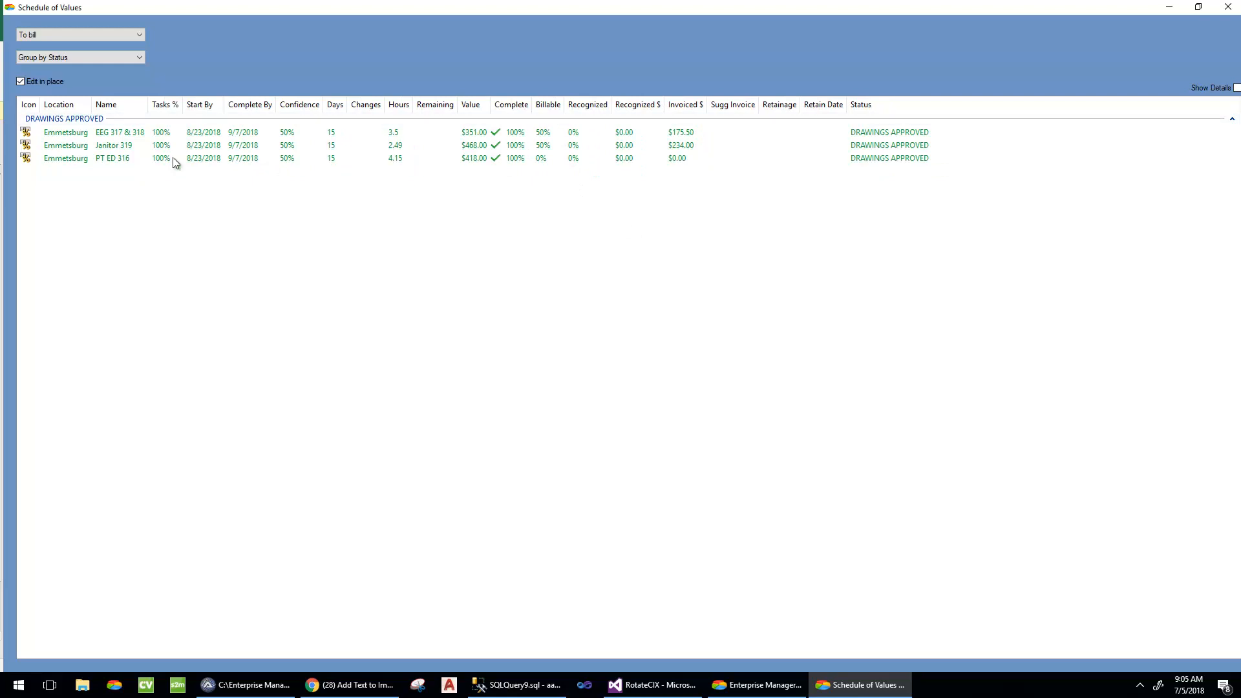
# Step: Change the billable percent of all remaining To bill items, EEG 317 & 318, Janitor 319 and PT ED 316, to 100 together
pyautogui.click(27, 133)
pyautogui.hotkey('ctrl', 'a')
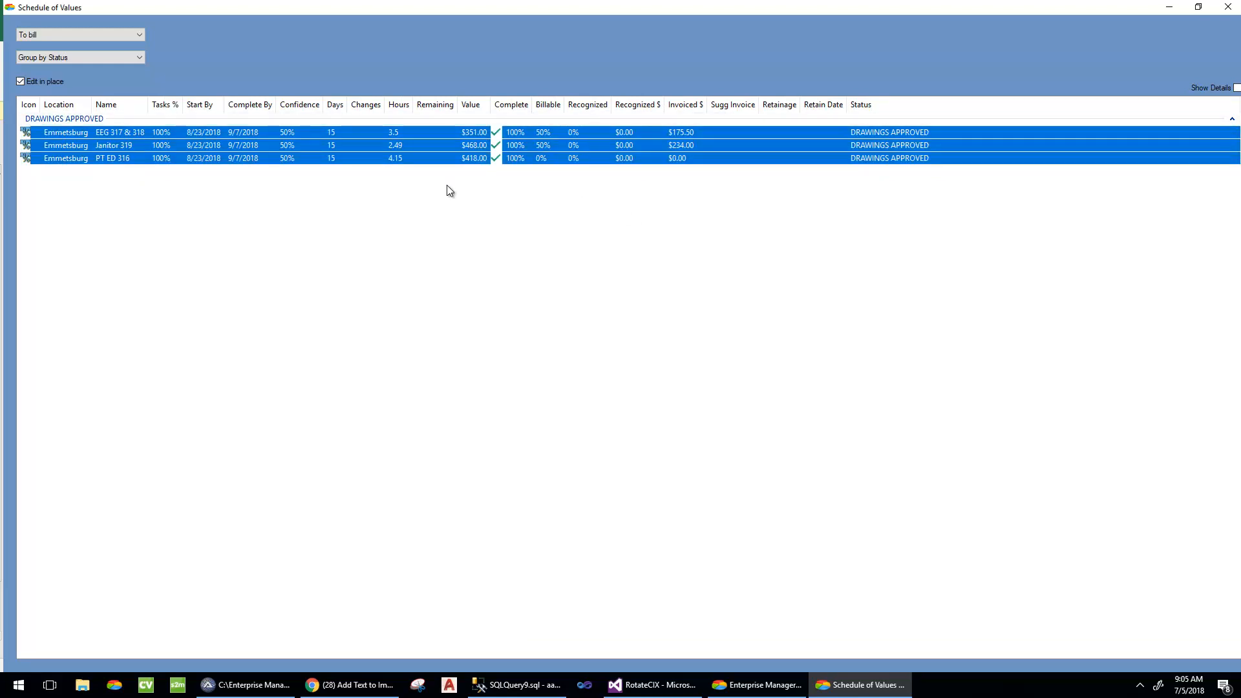
pyautogui.rightClick(417, 145)
pyautogui.moveTo(485, 232)
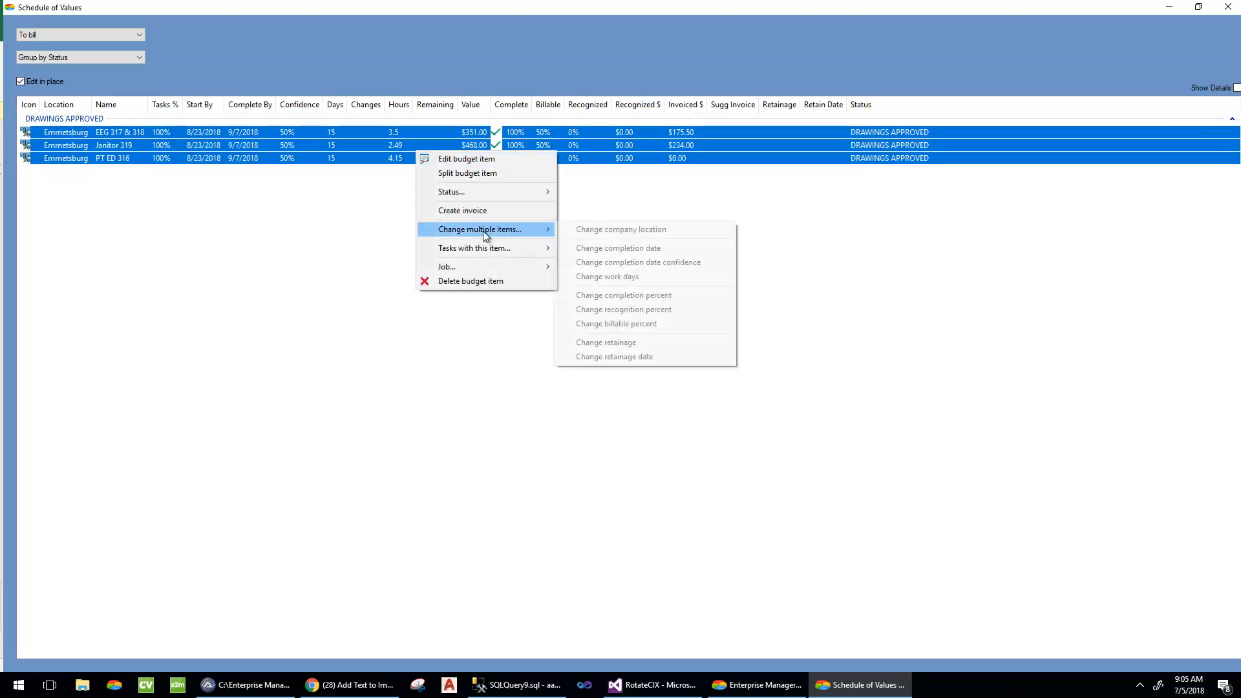
pyautogui.click(654, 322)
pyautogui.write('100')
pyautogui.press('Return')
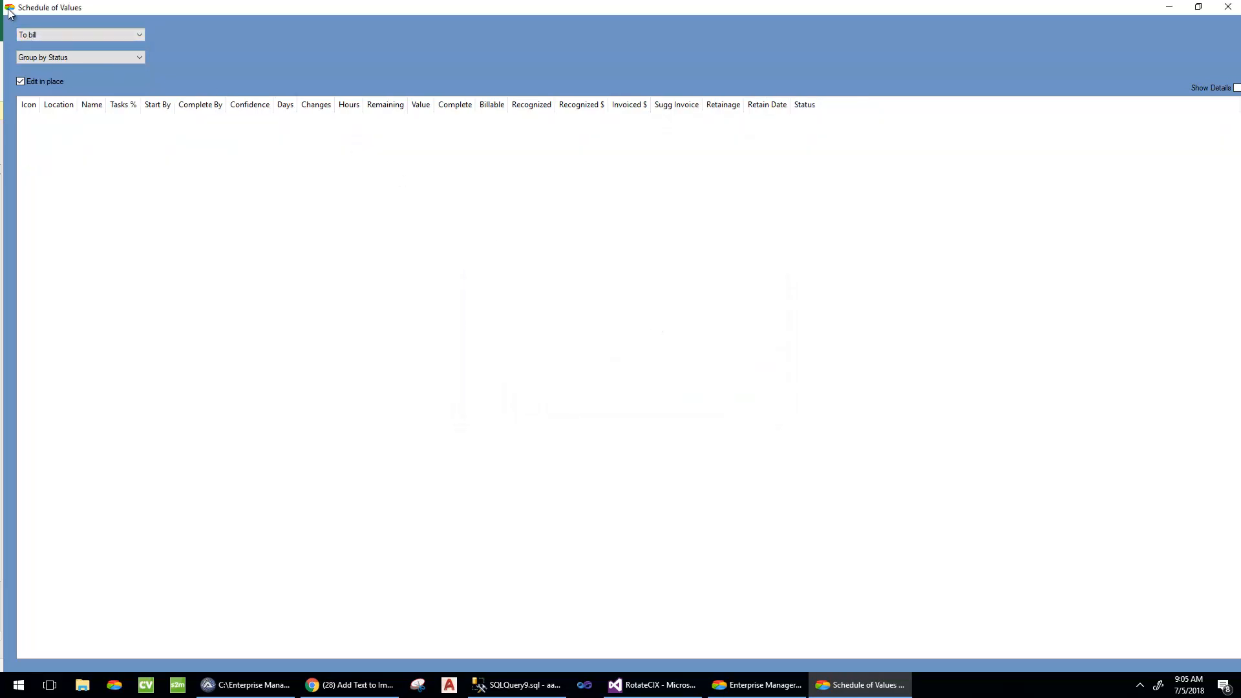
# Step: Show all budget items to check the Billable percentages and suggested invoice amounts under DRAWINGS APPROVED
pyautogui.click(60, 32)
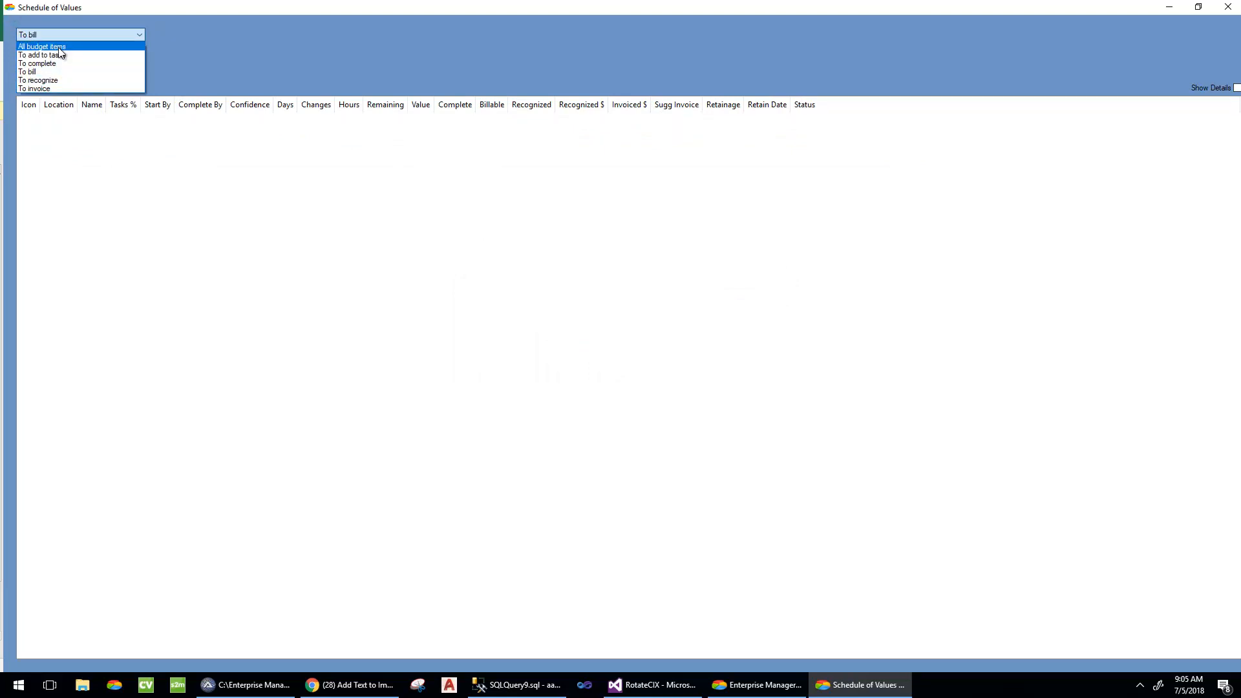
pyautogui.click(45, 44)
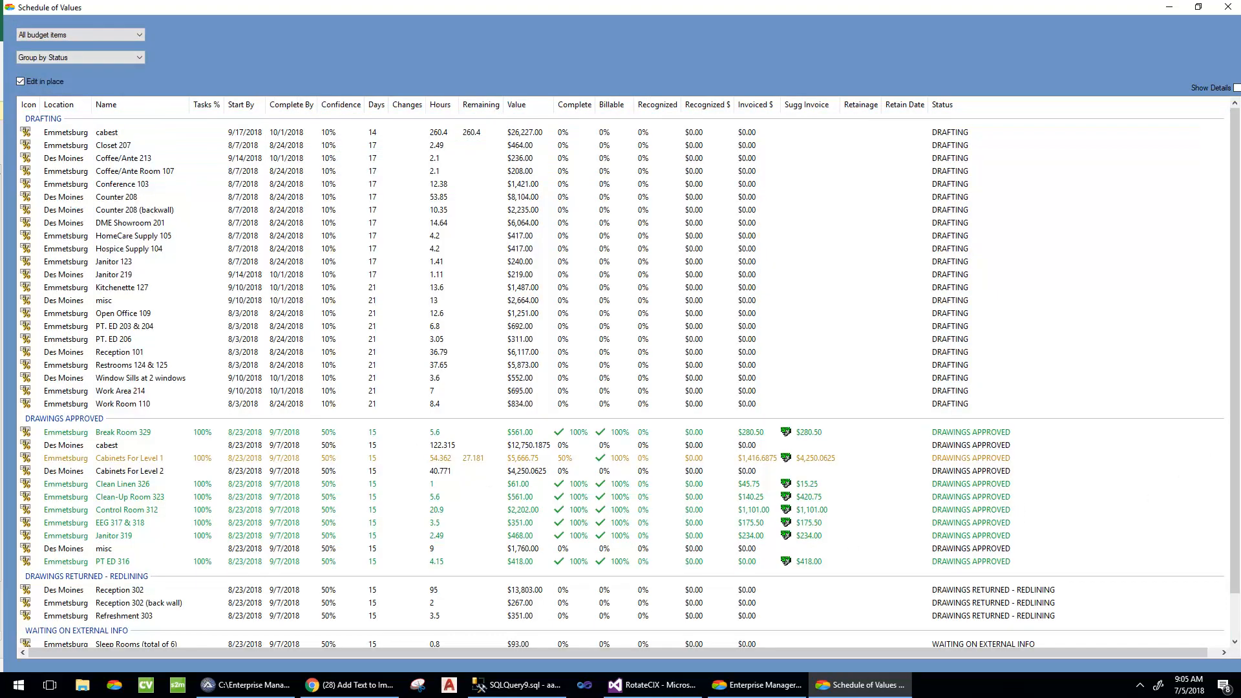
pyautogui.scroll(-1, 1235, 421)
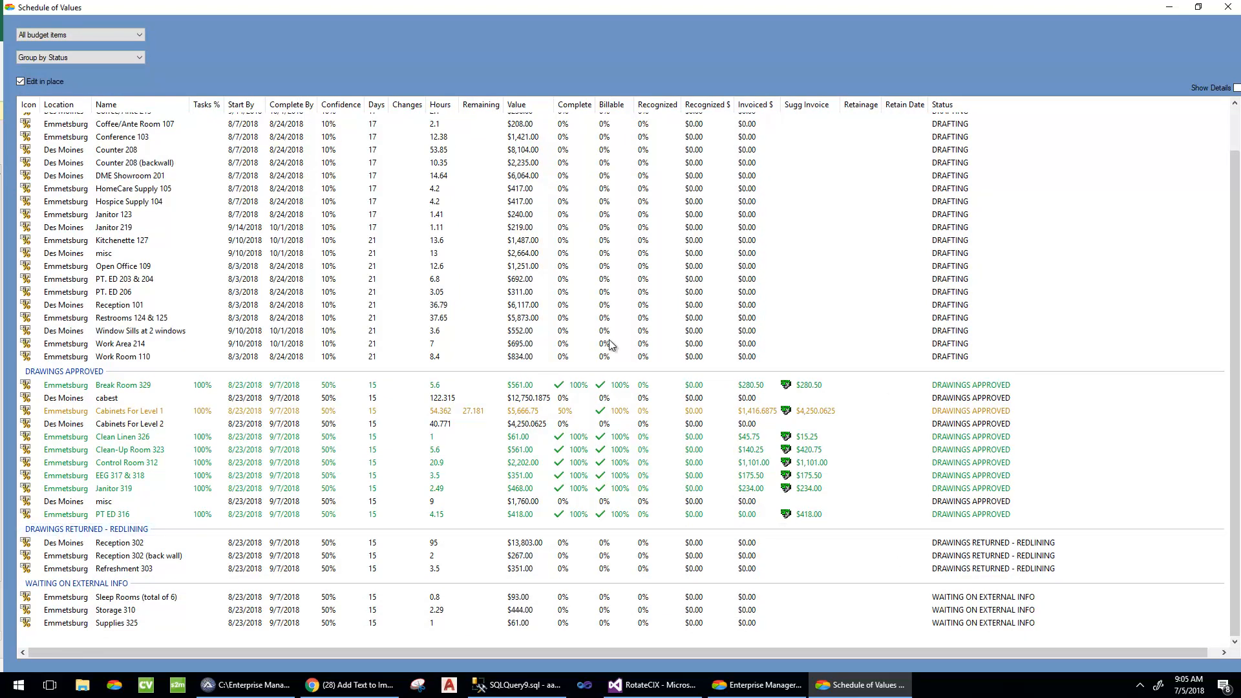
# Step: Filter the budget items to To invoice, create a second invoice from all eight listed items and save it
pyautogui.click(46, 36)
pyautogui.click(56, 92)
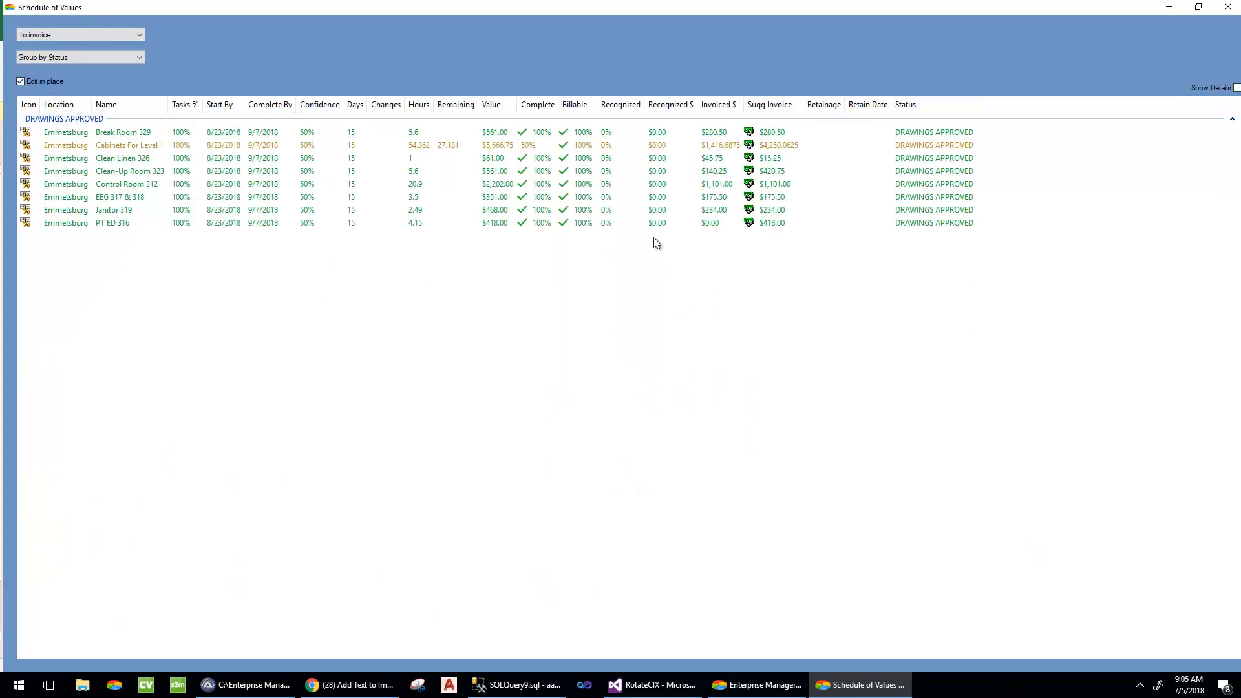
pyautogui.moveTo(718, 264); pyautogui.dragTo(468, 74)
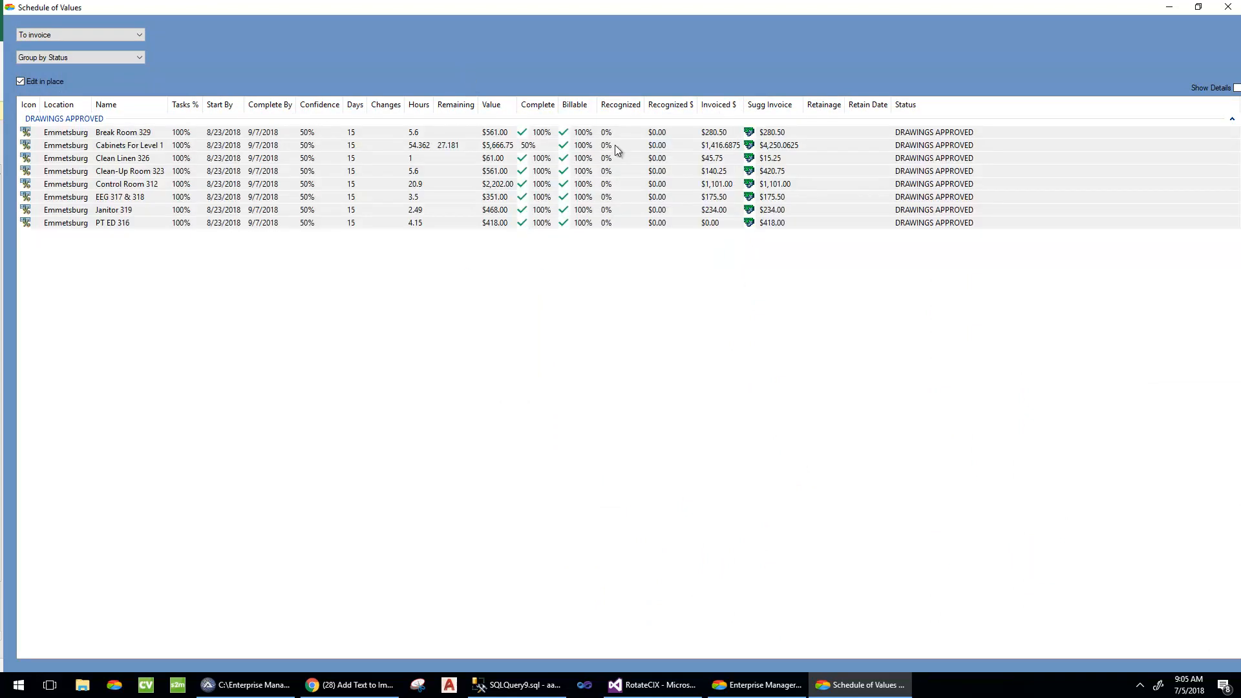
pyautogui.rightClick(618, 149)
pyautogui.click(702, 207)
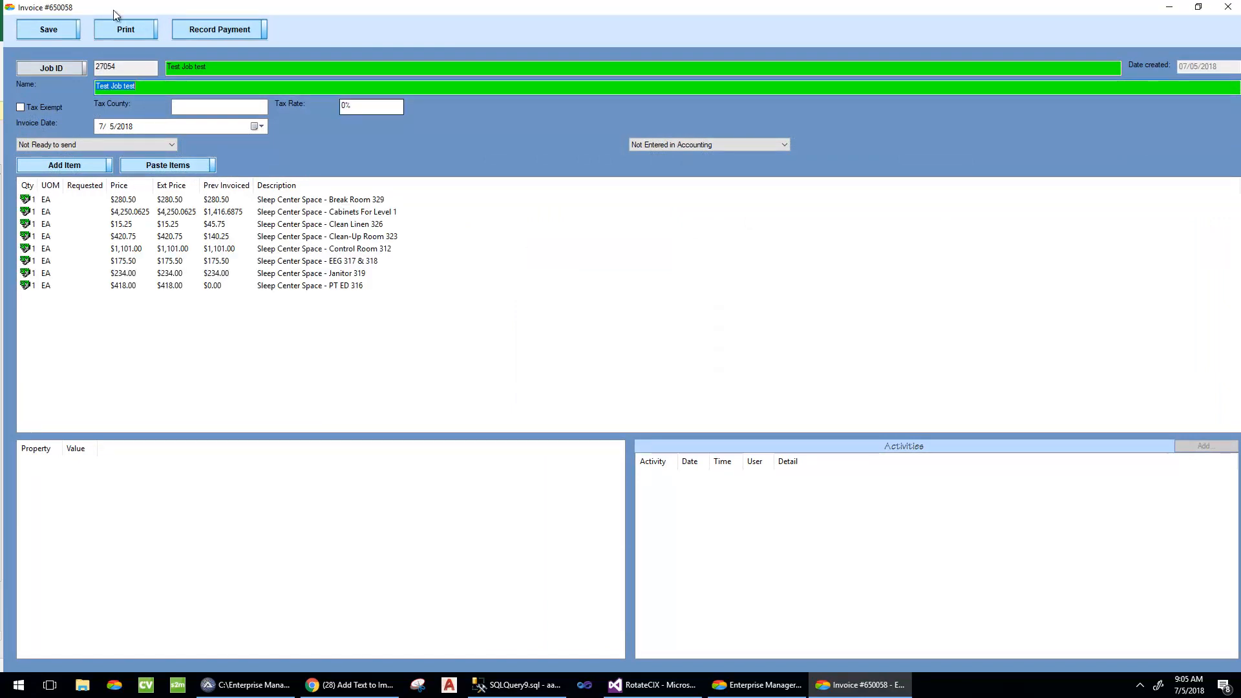
pyautogui.click(36, 30)
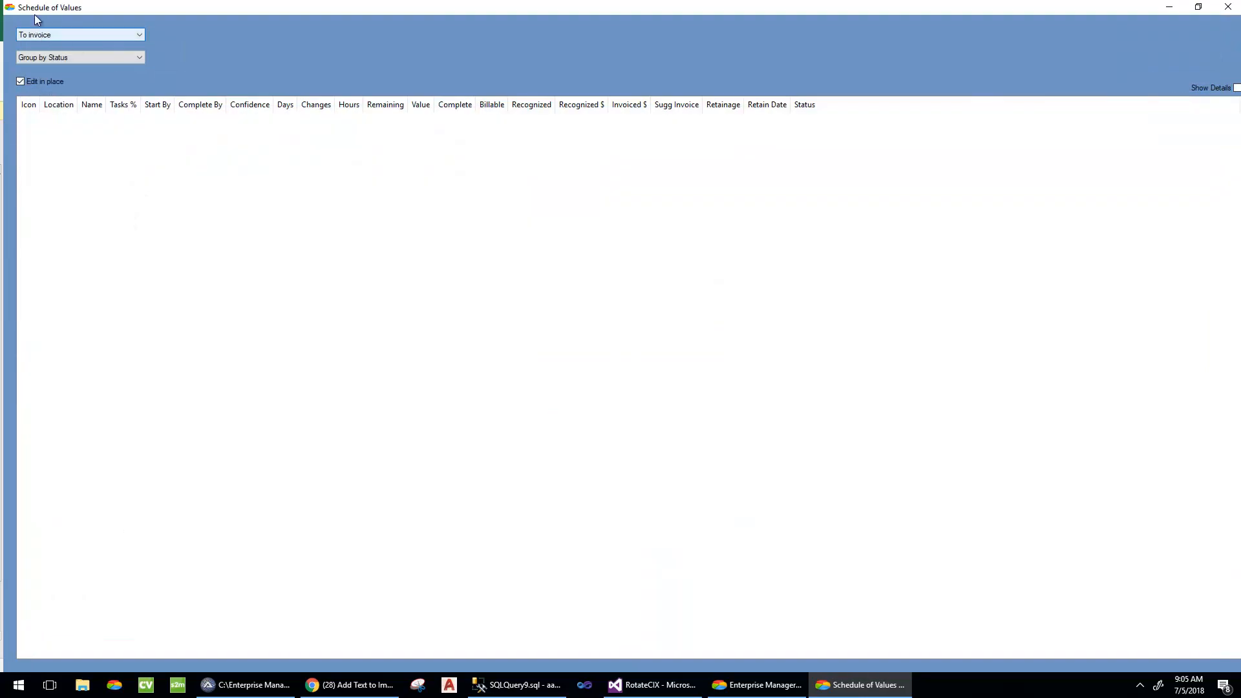
# Step: Close the Schedule of Values, expand the job's invoices to customer and open the AIA report for the first invoice
pyautogui.doubleClick(9, 7)
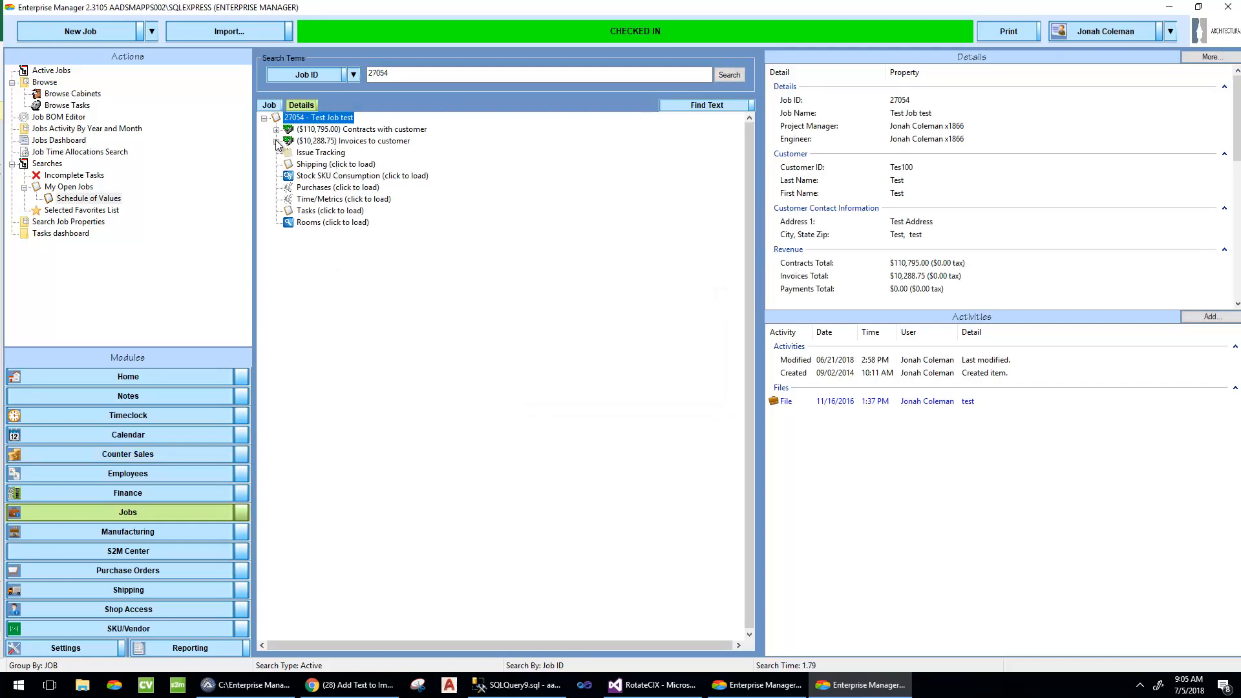
pyautogui.click(277, 142)
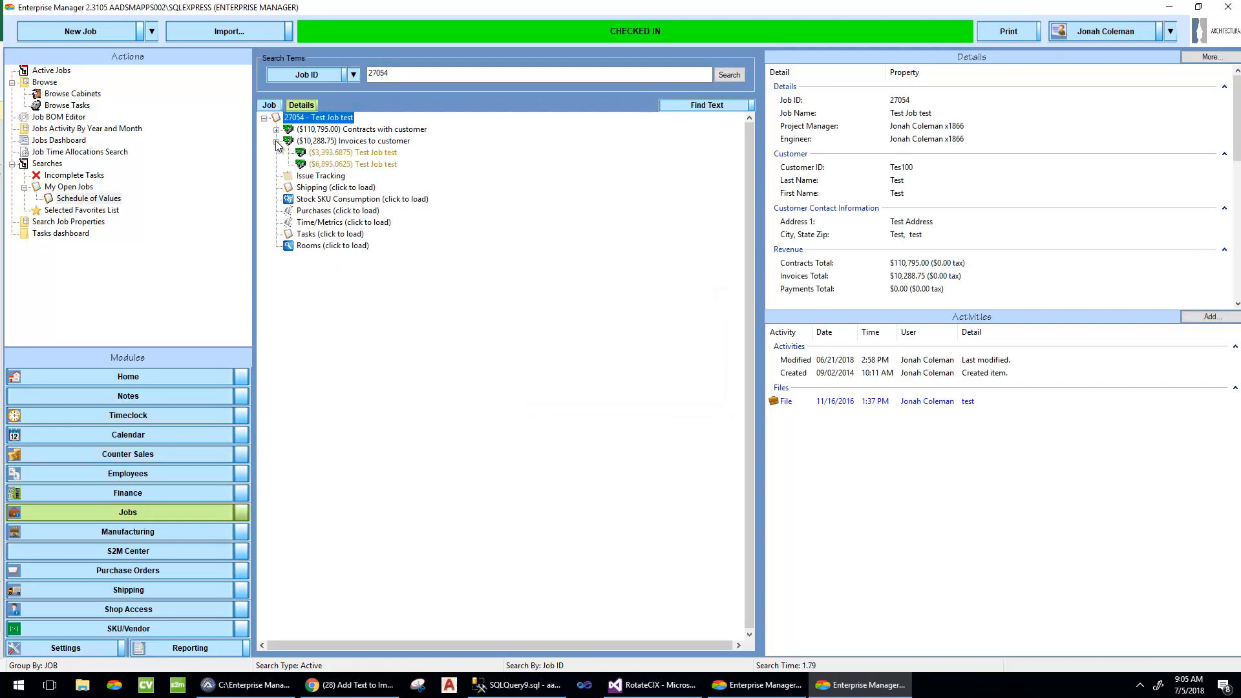
pyautogui.rightClick(337, 153)
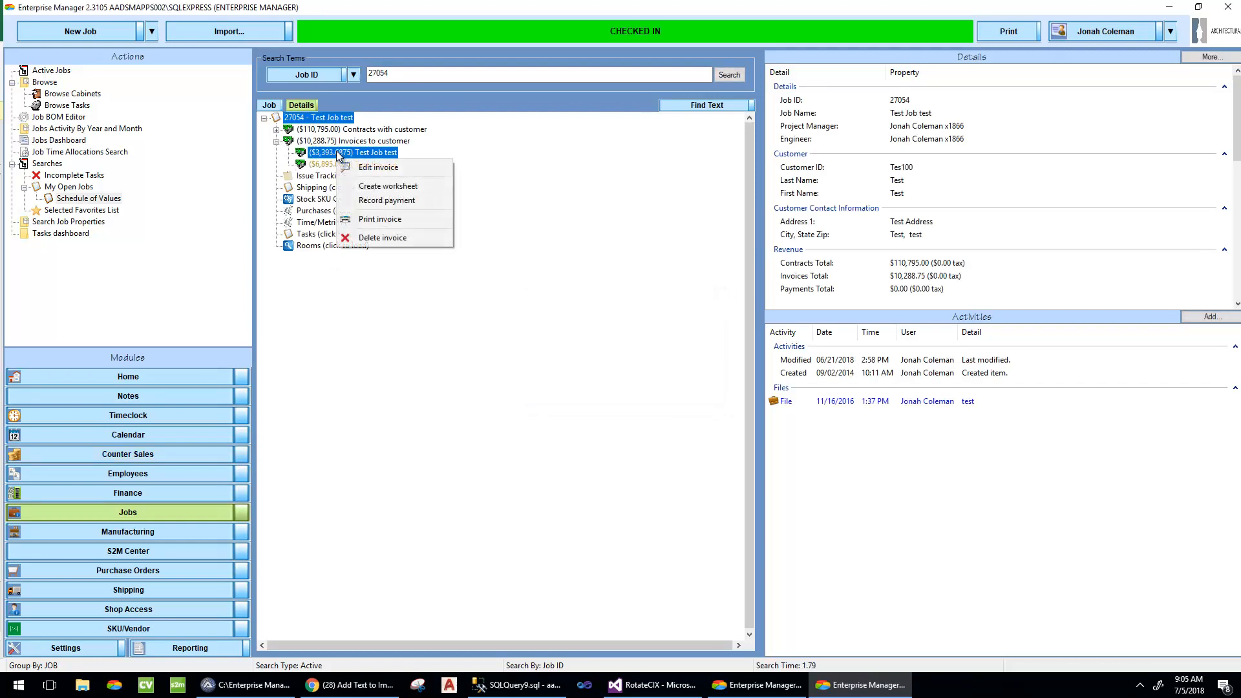
pyautogui.click(383, 219)
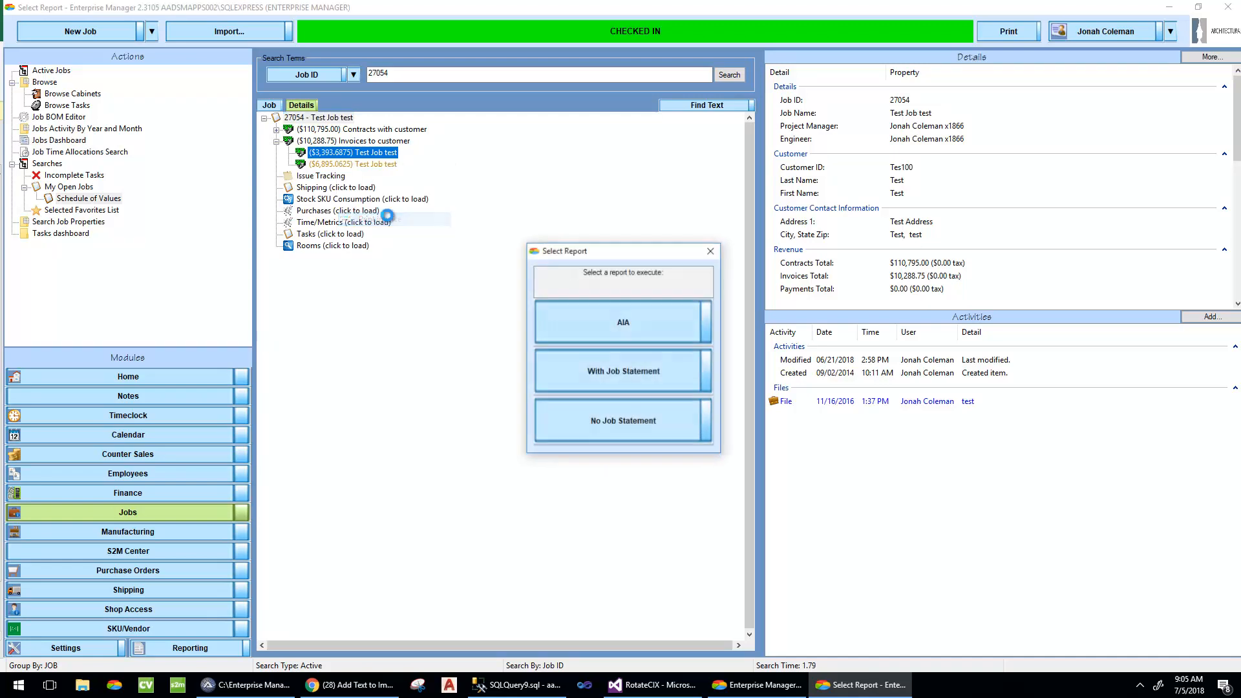
pyautogui.click(670, 329)
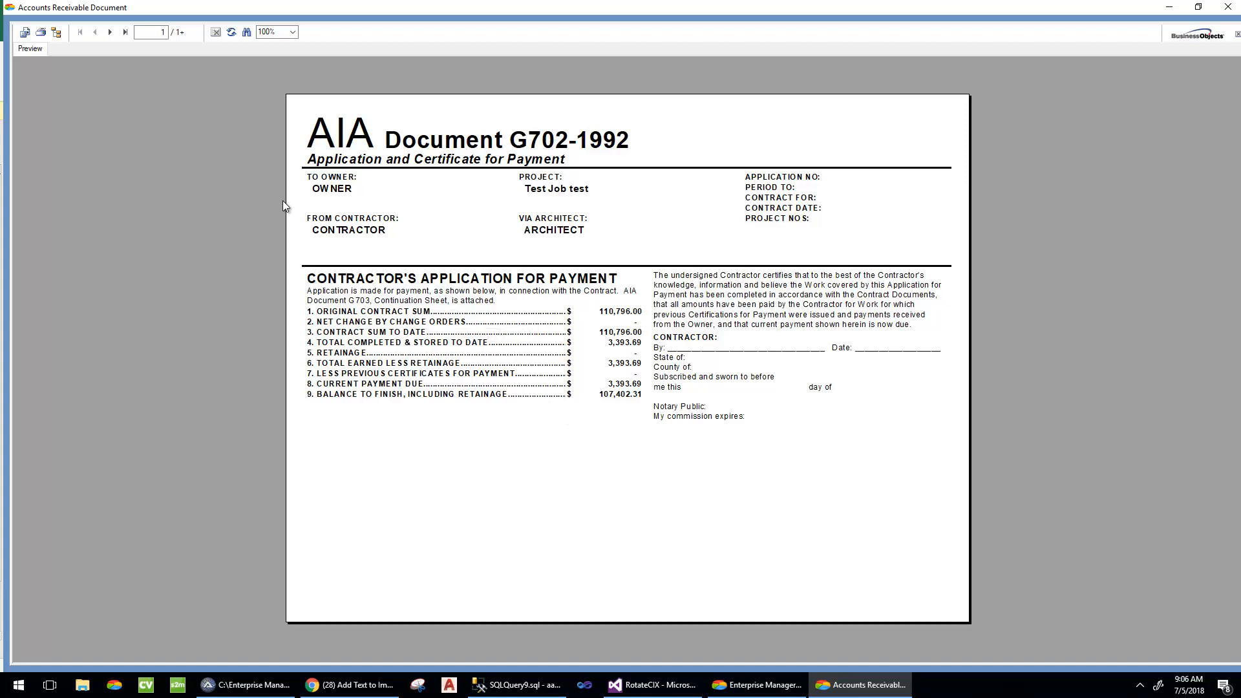
# Step: Page through the AIA document's continuation sheet to its last page and close the report
pyautogui.click(111, 33)
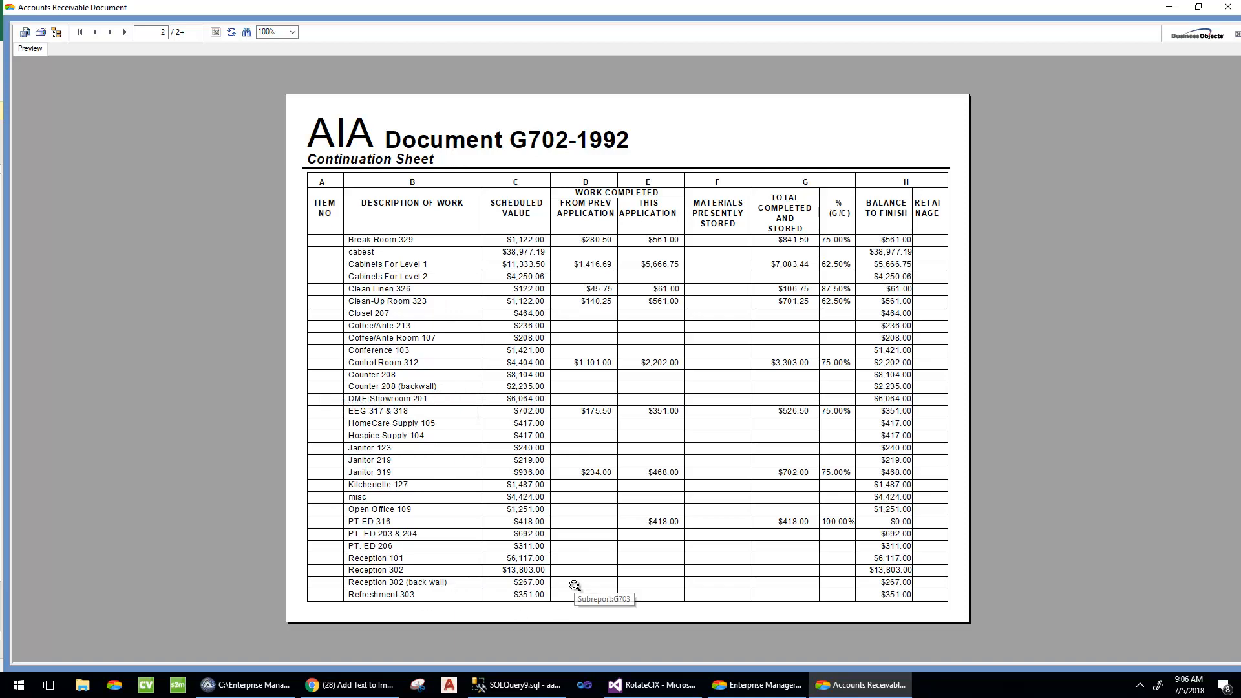
pyautogui.click(111, 35)
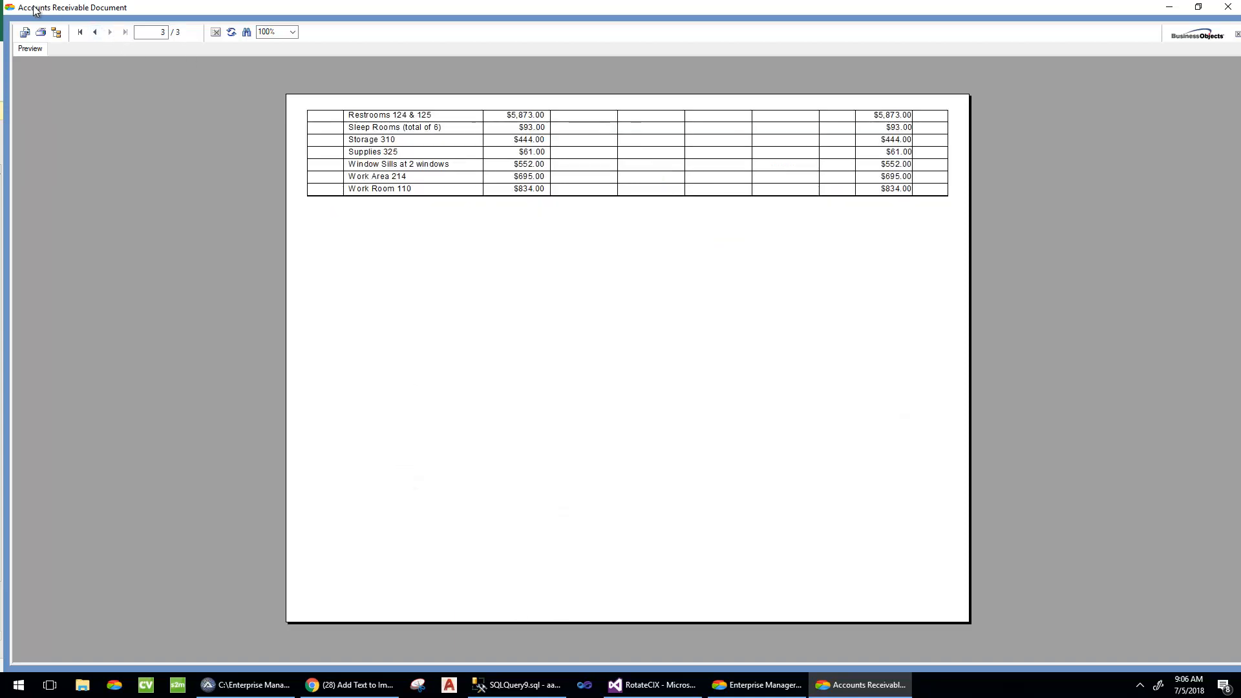
pyautogui.doubleClick(12, 8)
# Step: Open the AIA report for the second customer invoice, review its payment application and close the report
pyautogui.rightClick(353, 163)
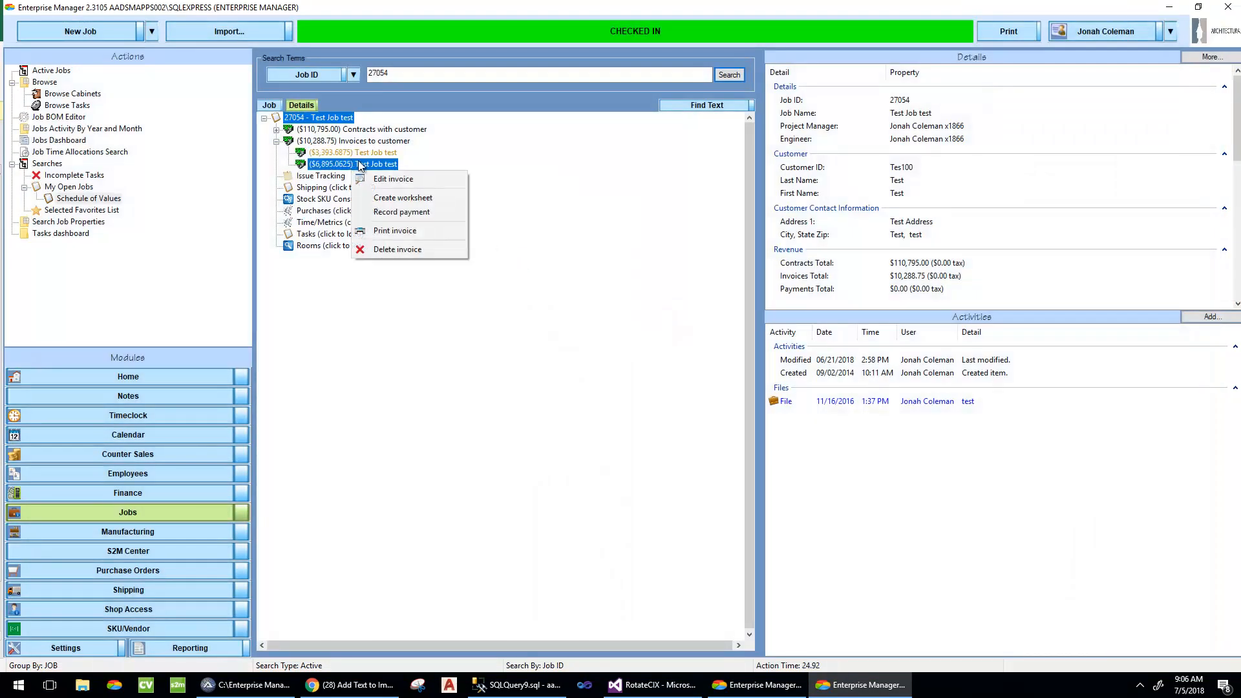
pyautogui.click(411, 231)
pyautogui.click(637, 333)
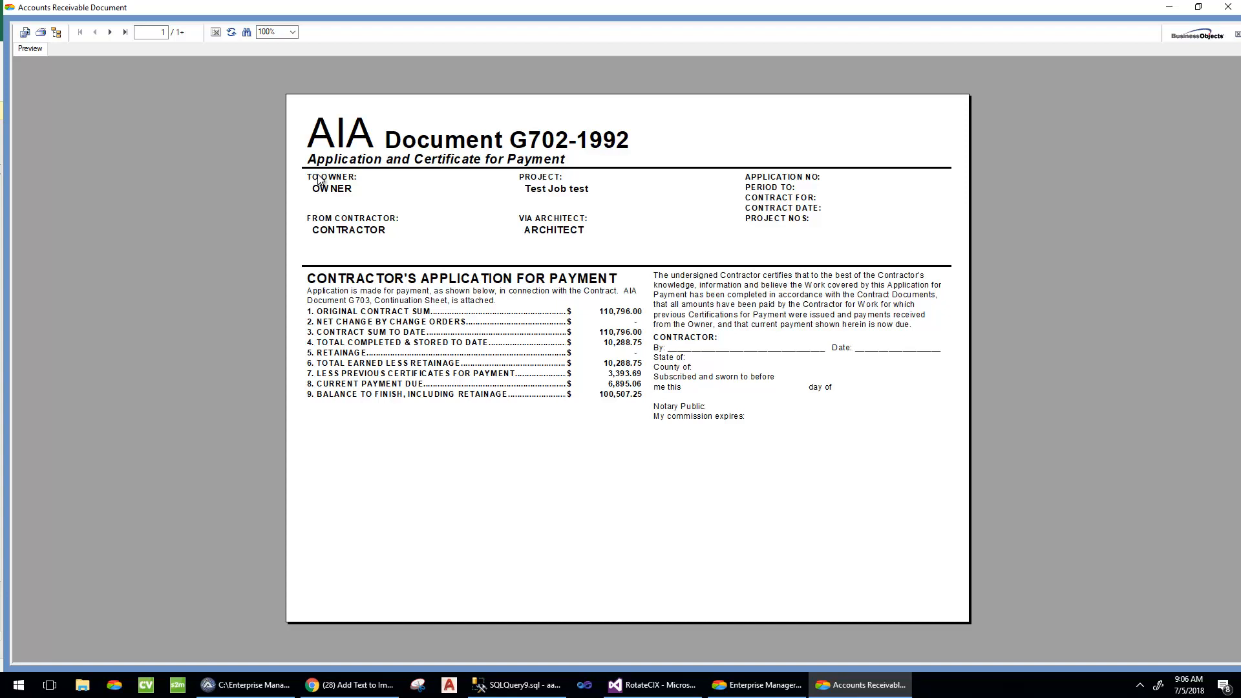
pyautogui.click(110, 34)
pyautogui.doubleClick(11, 9)
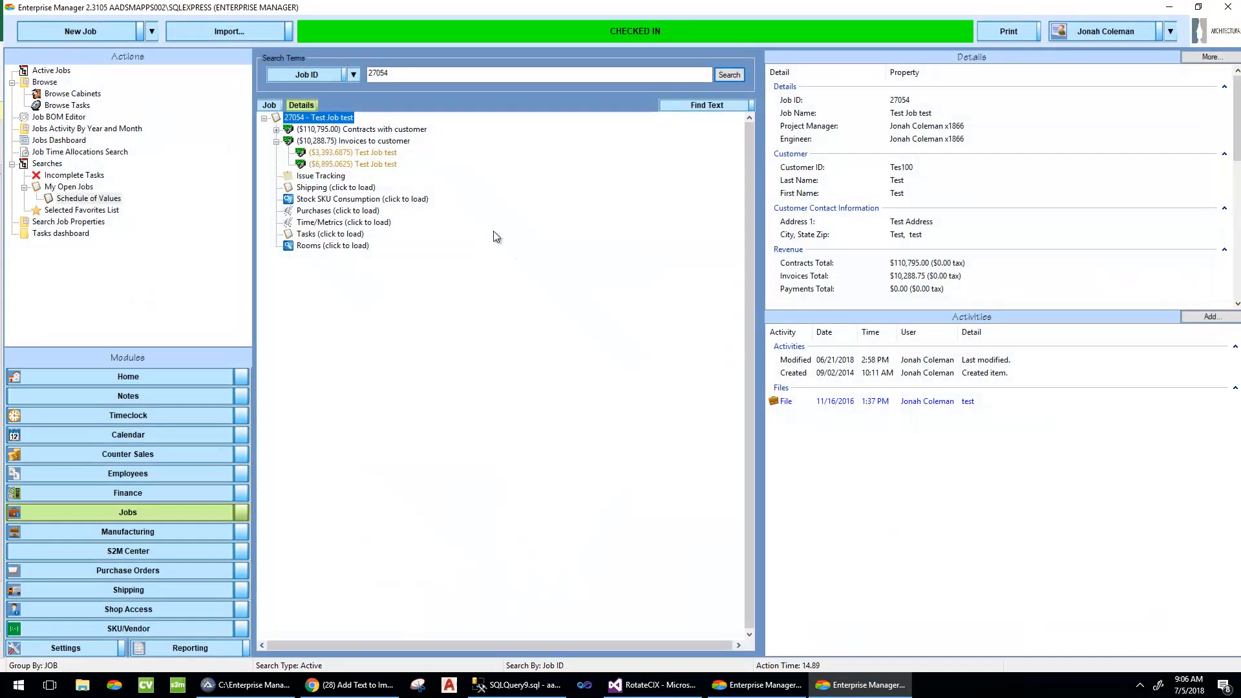
# Step: Open the customer contract, turn off itemizing for the Reception 101 budget item and save it, changing the contract amount
pyautogui.click(277, 130)
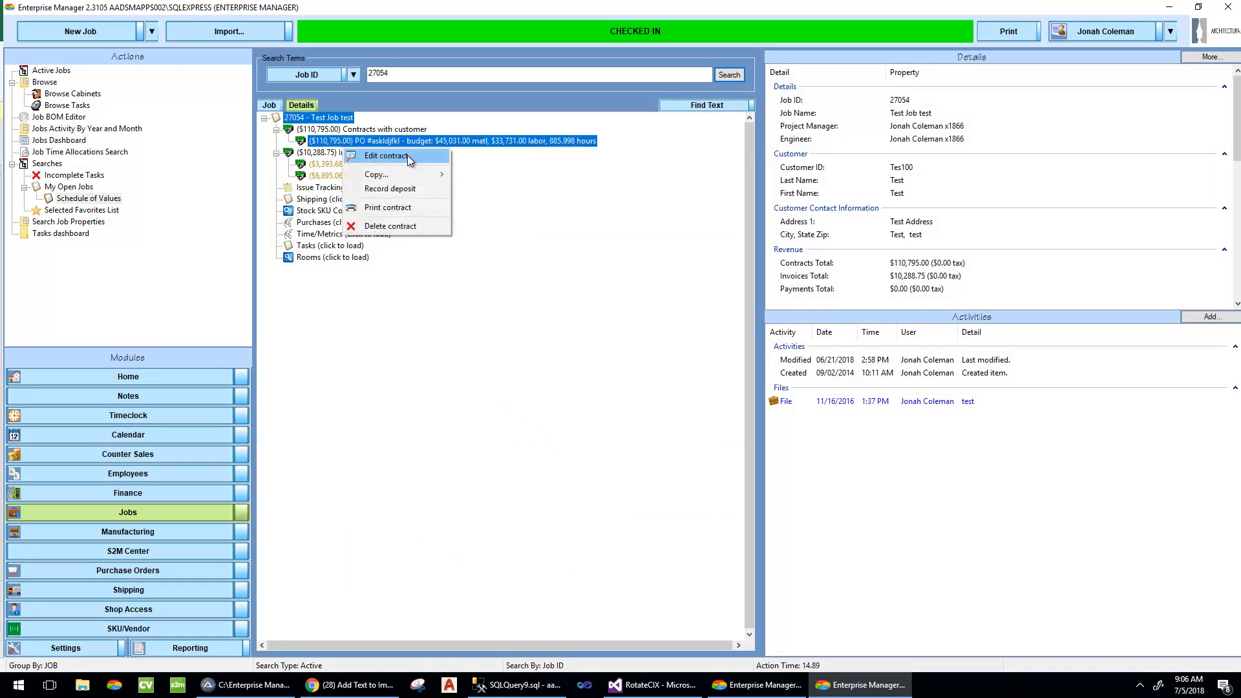
pyautogui.click(386, 155)
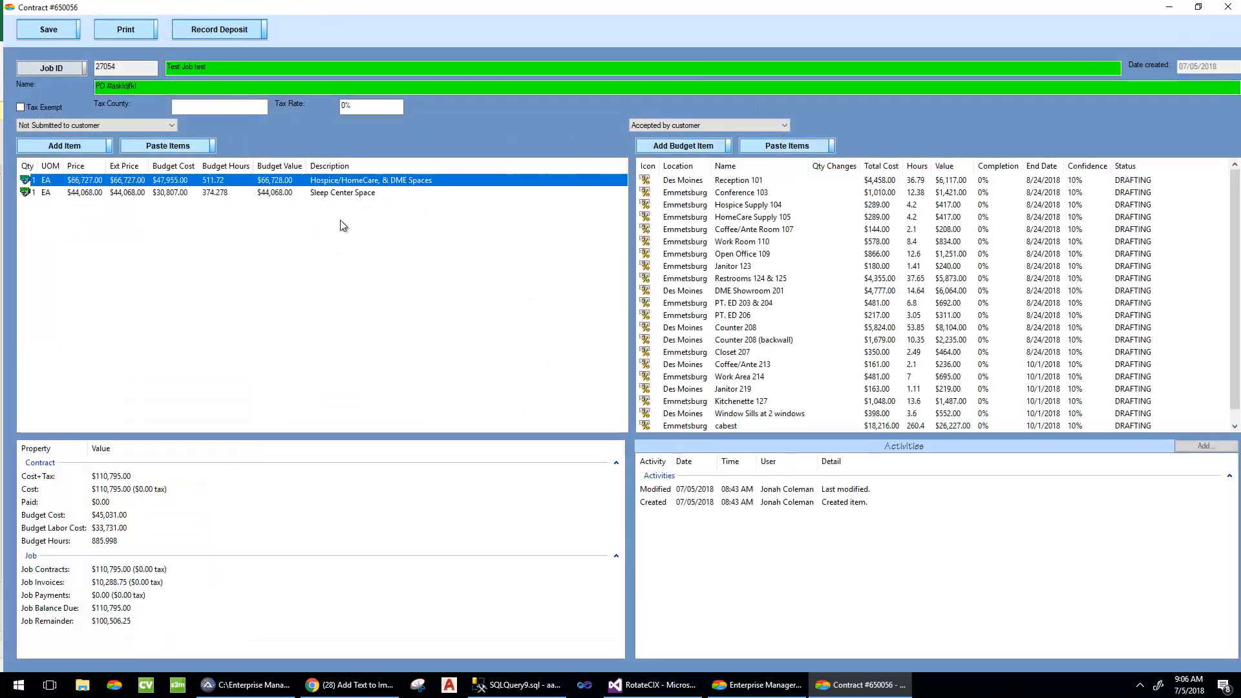
pyautogui.rightClick(673, 185)
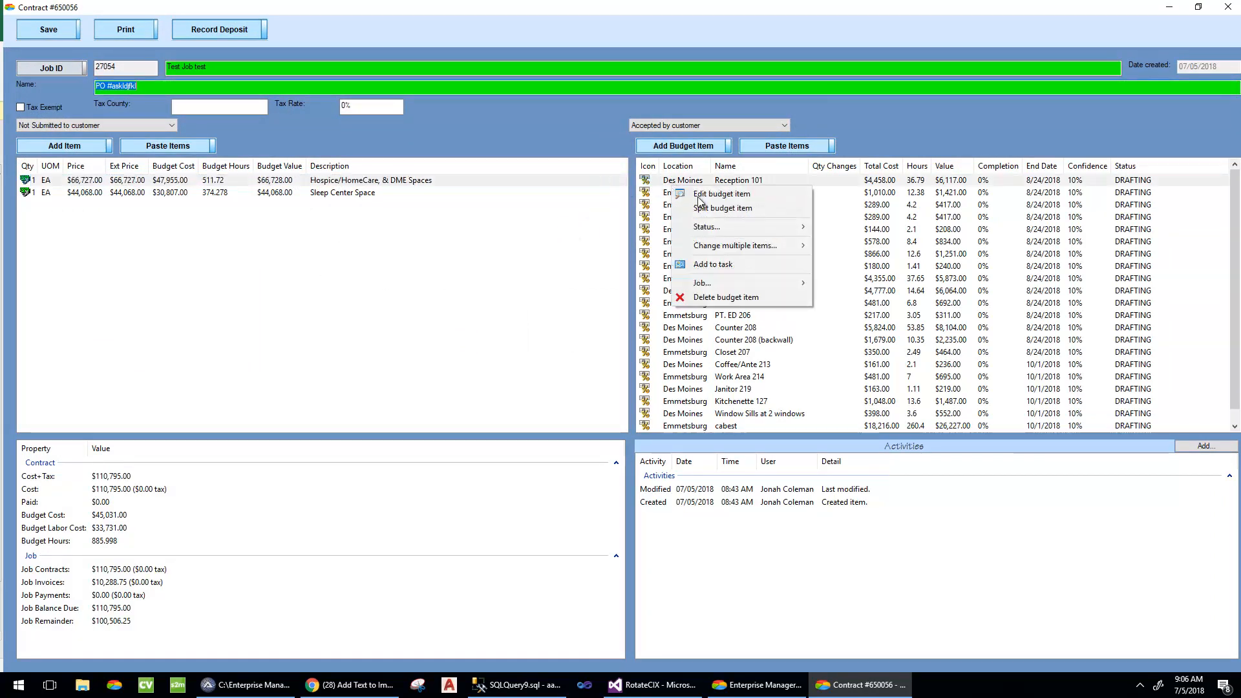
pyautogui.click(721, 194)
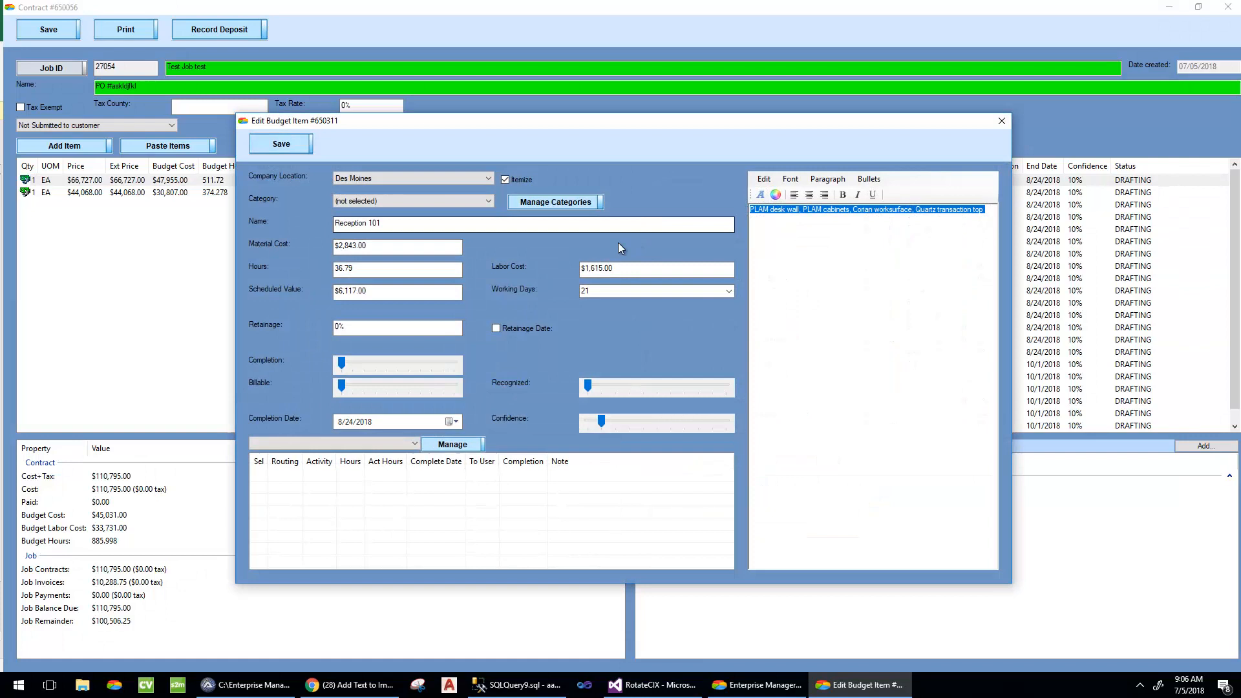
pyautogui.click(506, 179)
pyautogui.click(275, 143)
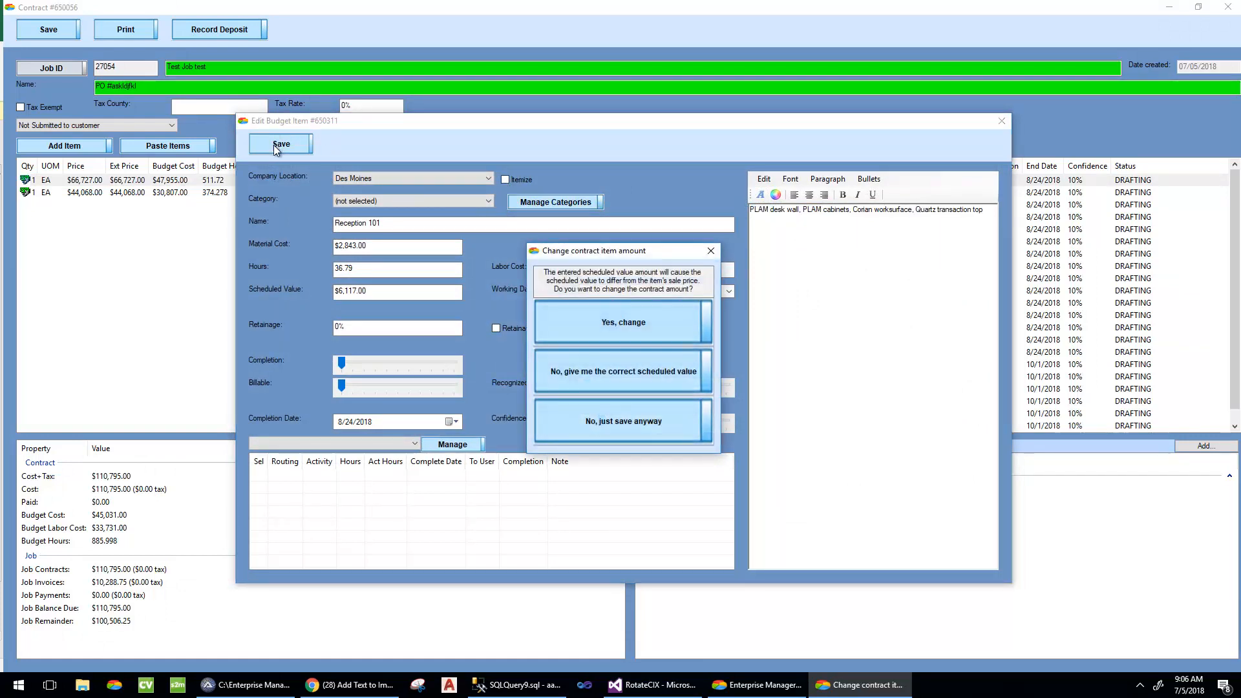
pyautogui.click(649, 317)
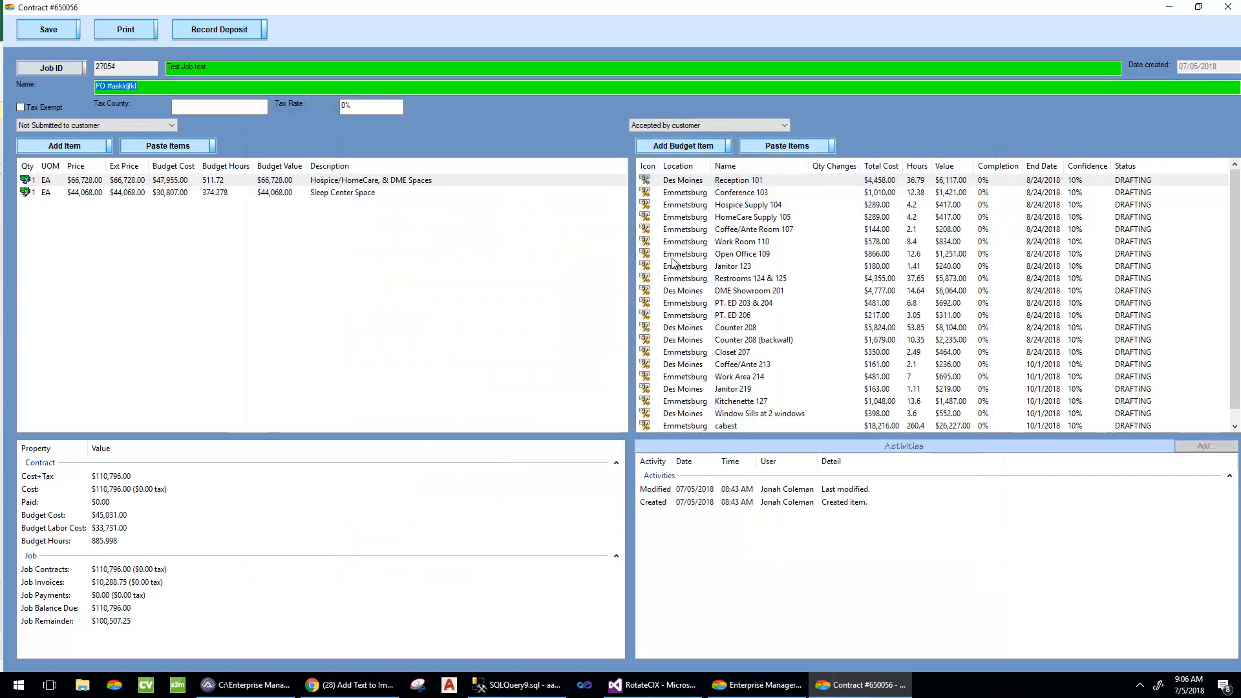
# Step: Turn off itemizing for the Restrooms 124 & 125 and DME Showroom 201 budget items, saving each item and the contract
pyautogui.rightClick(661, 197)
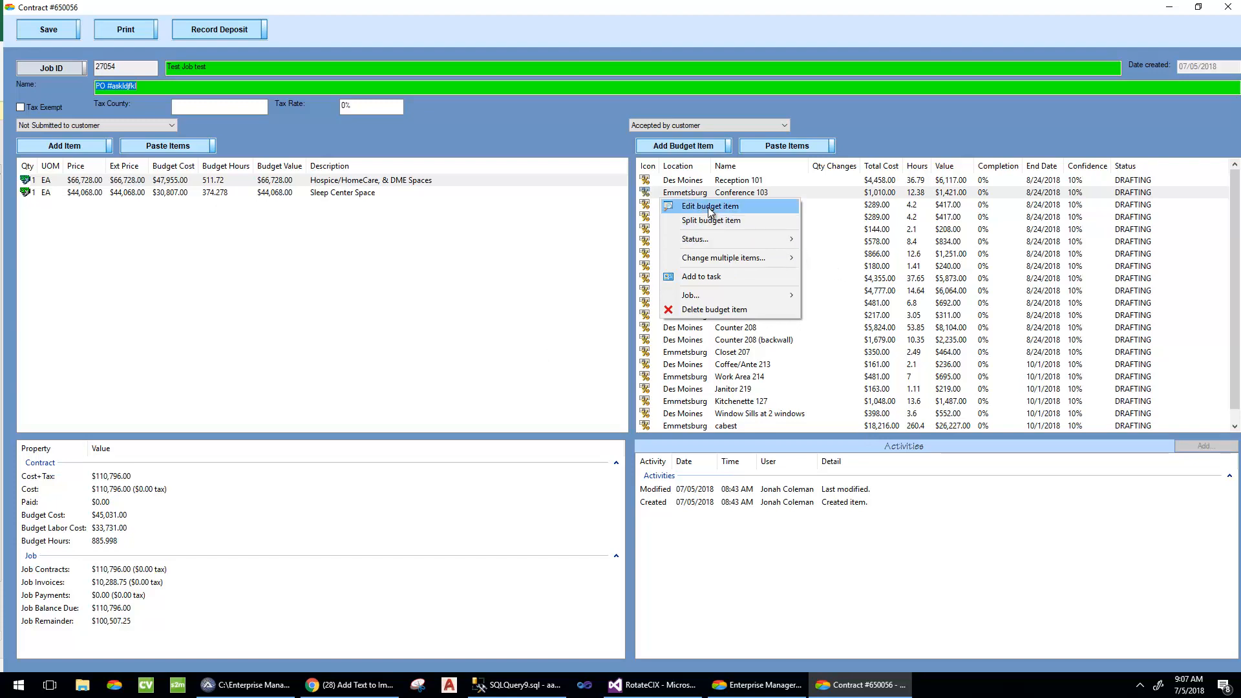
pyautogui.click(850, 278)
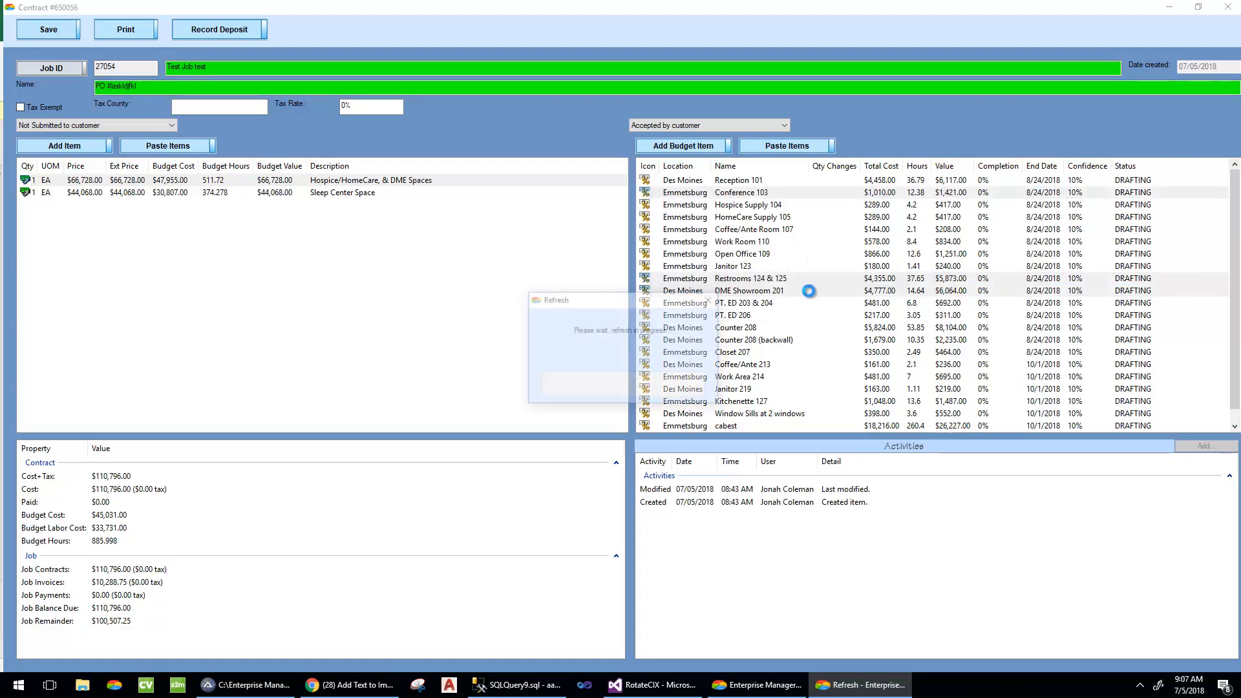
pyautogui.rightClick(778, 283)
pyautogui.click(799, 292)
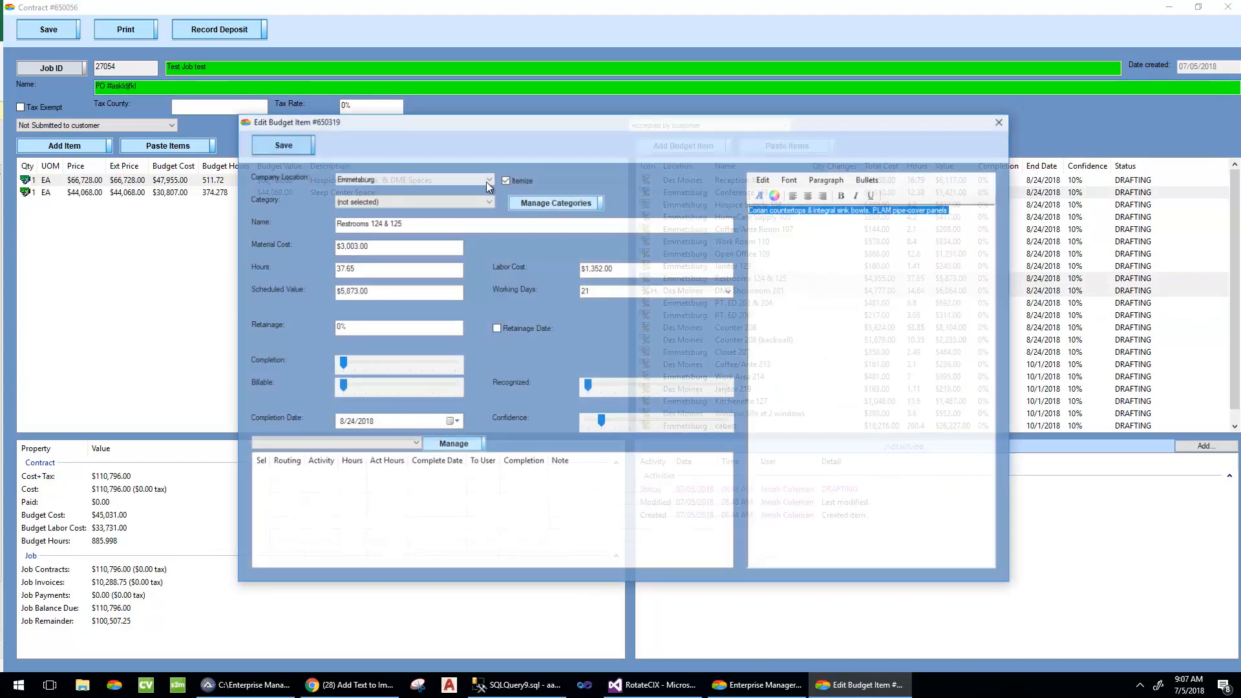
pyautogui.click(284, 145)
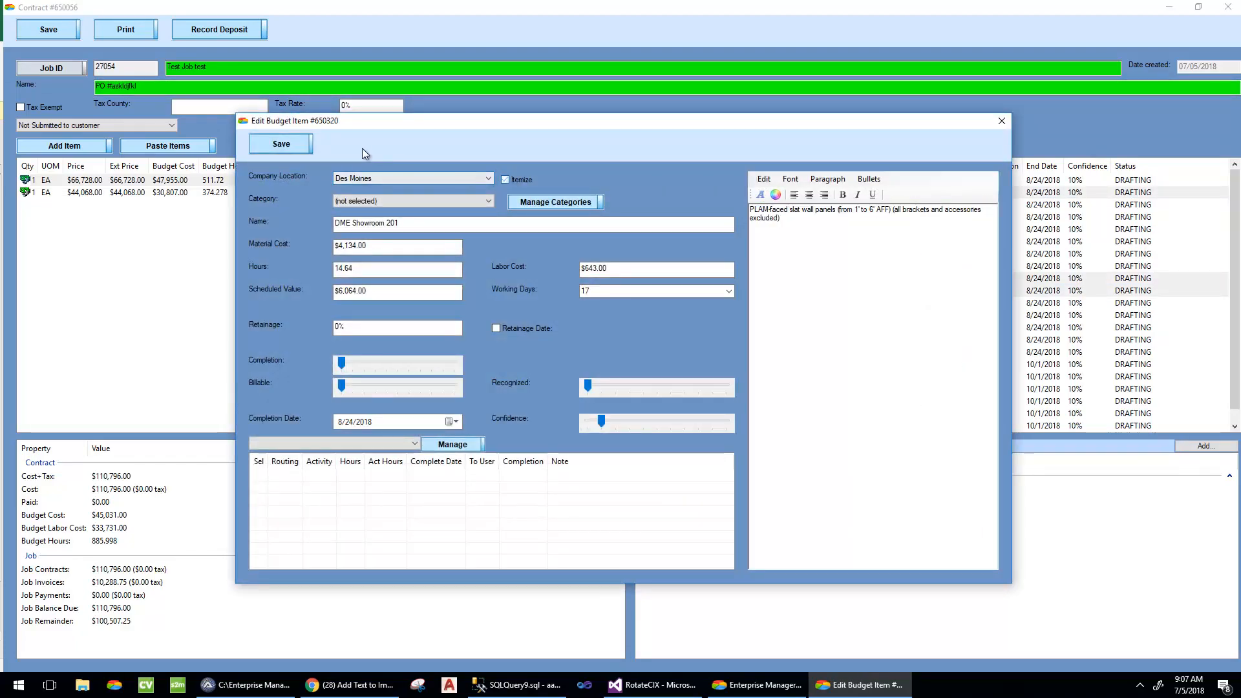
pyautogui.click(299, 143)
pyautogui.click(31, 29)
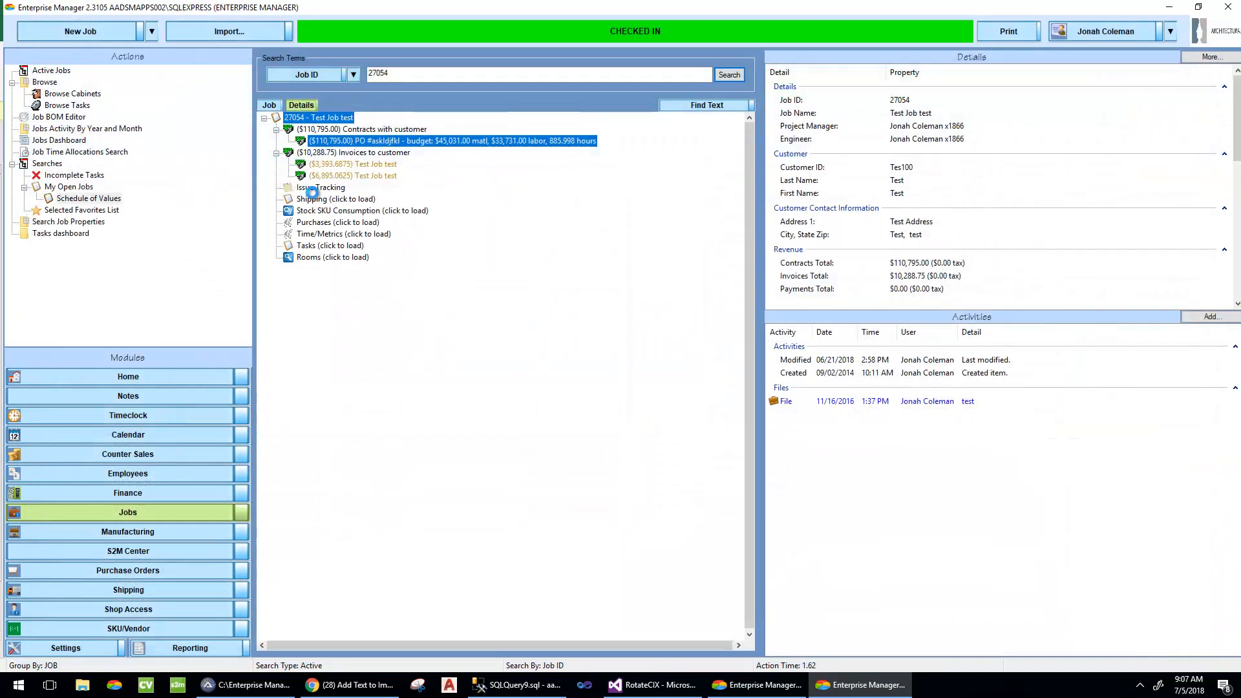
# Step: Open the AIA report for the first customer invoice, review its payment application and continuation sheet pages, and close the report
pyautogui.rightClick(352, 167)
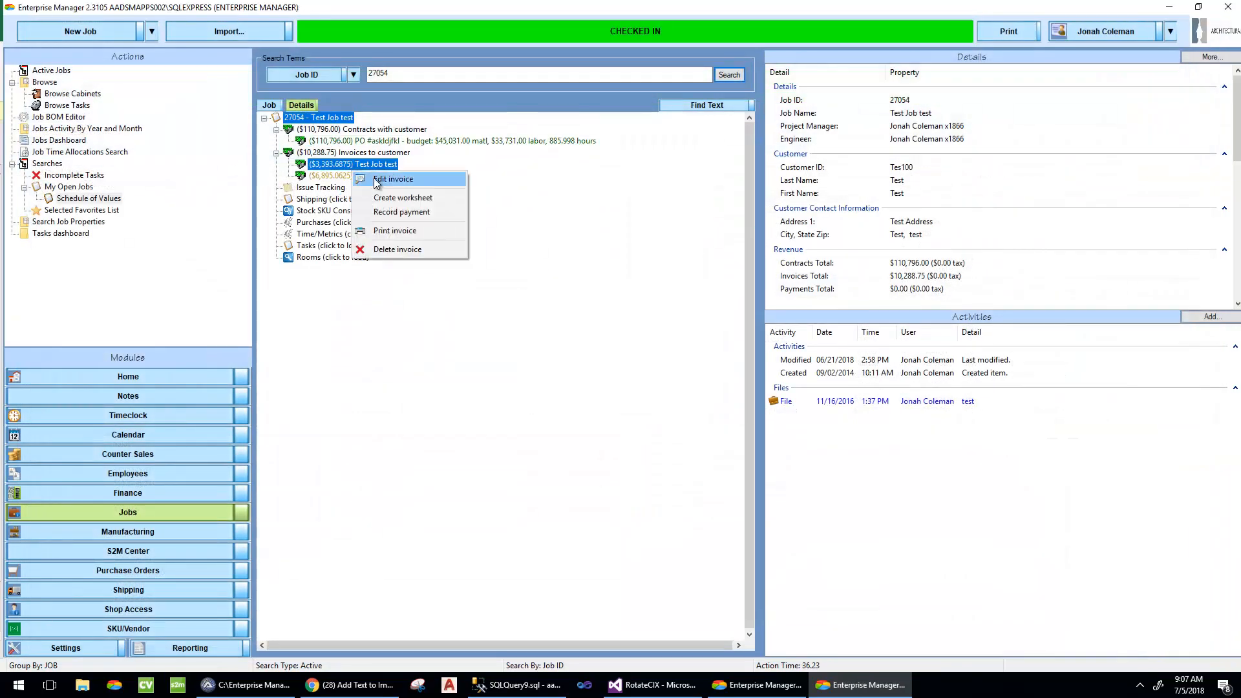
pyautogui.click(397, 232)
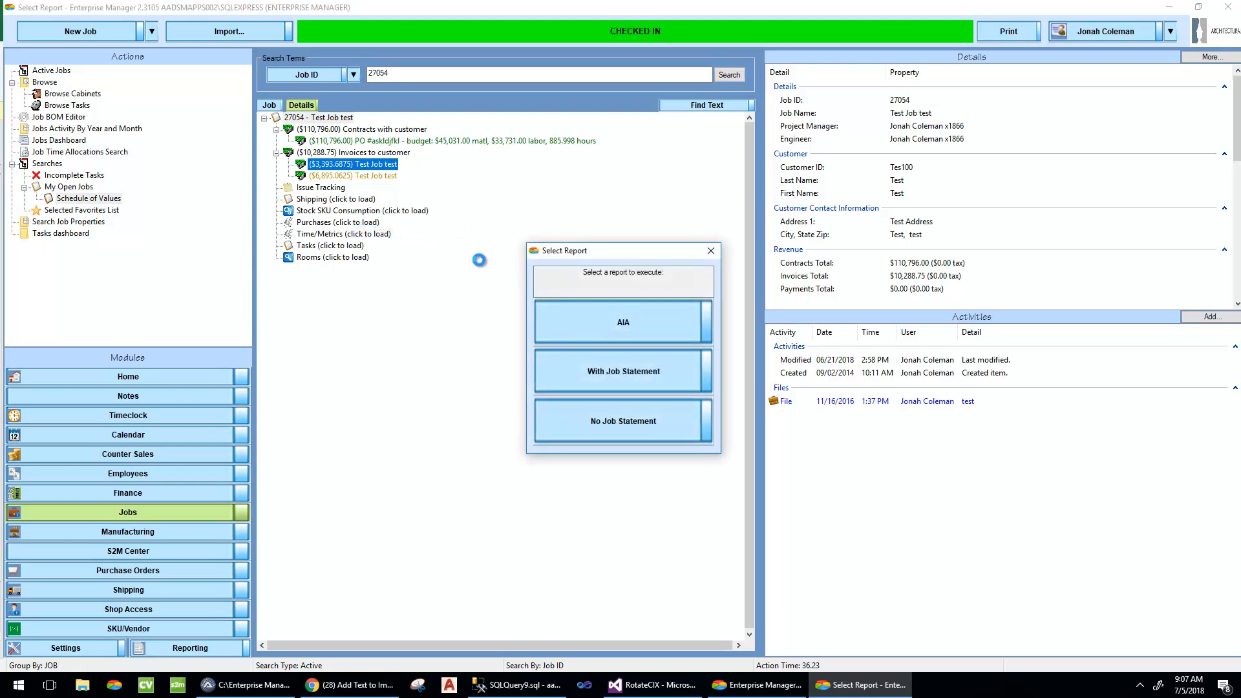
pyautogui.click(654, 322)
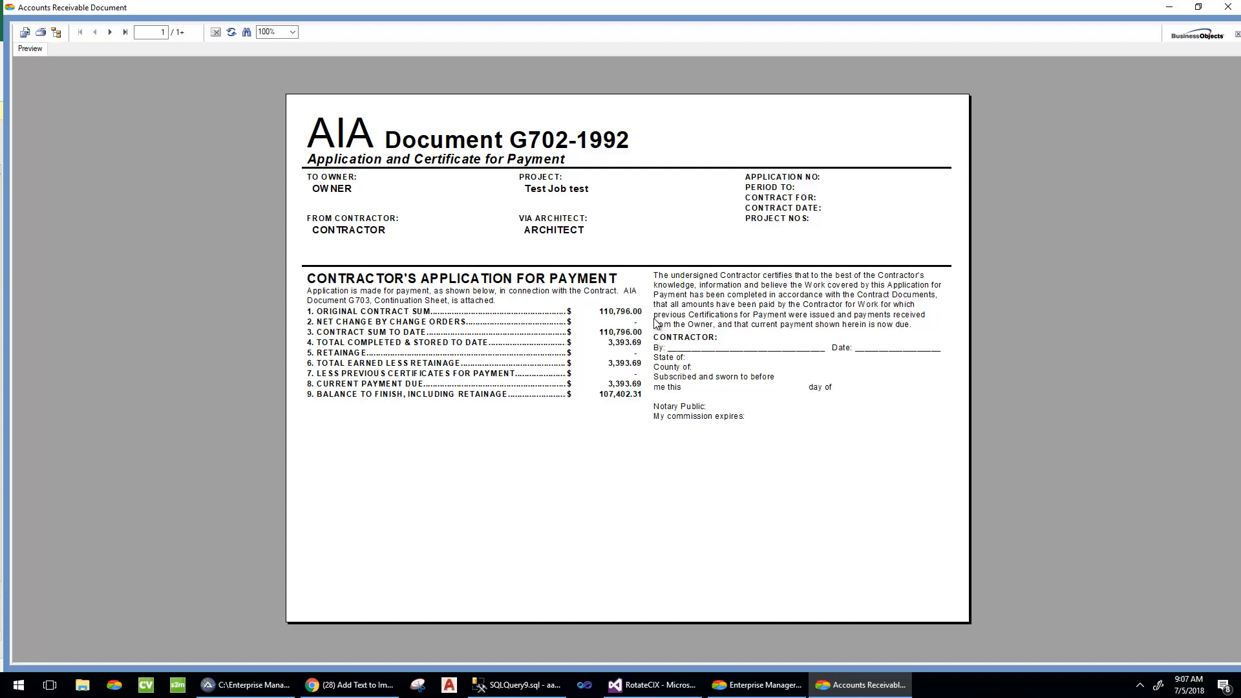
pyautogui.click(110, 31)
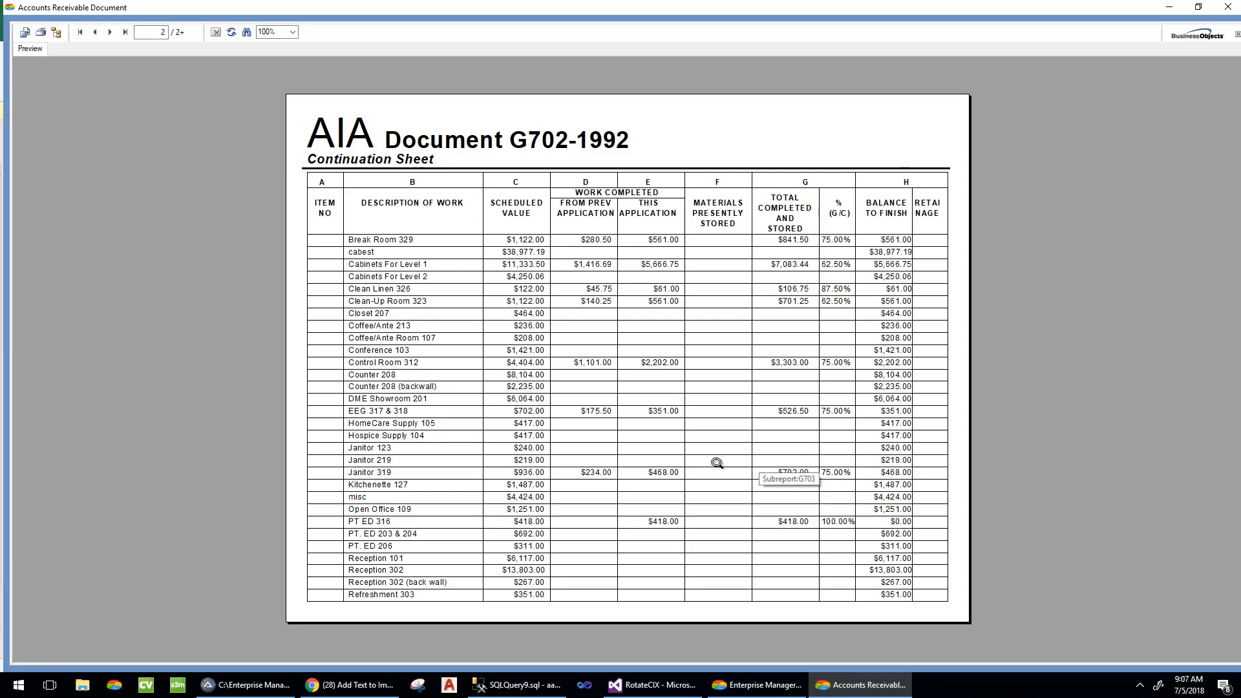
pyautogui.click(109, 32)
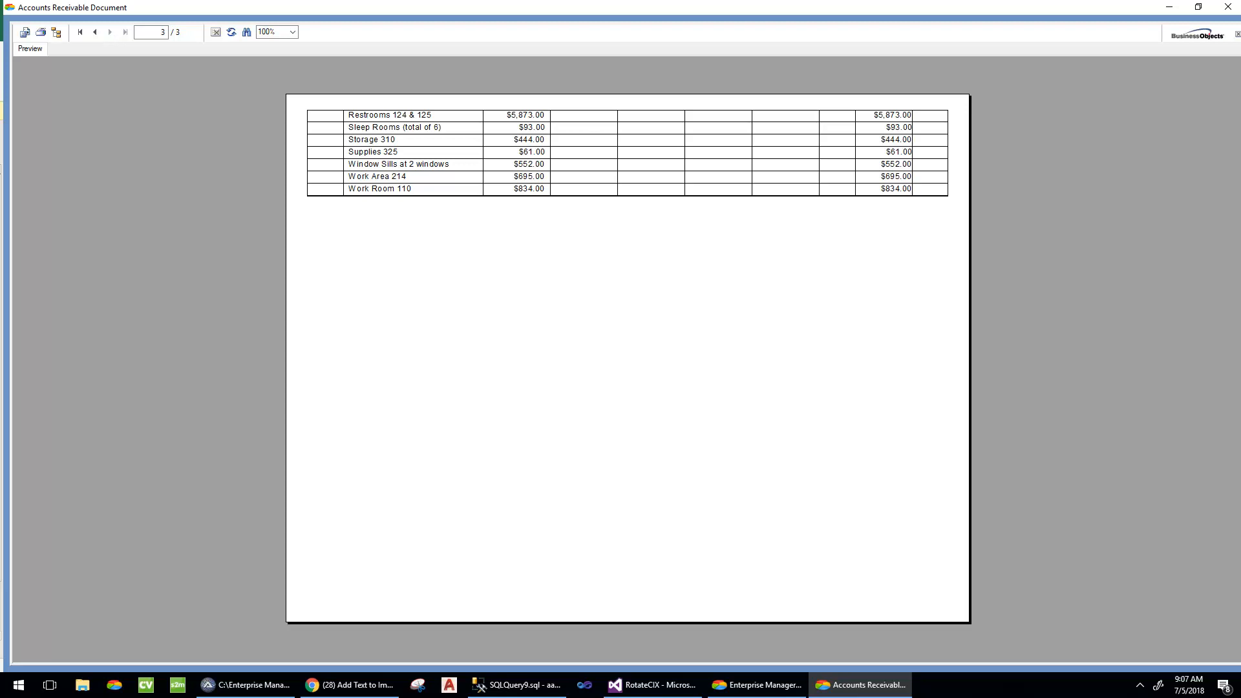
pyautogui.click(95, 31)
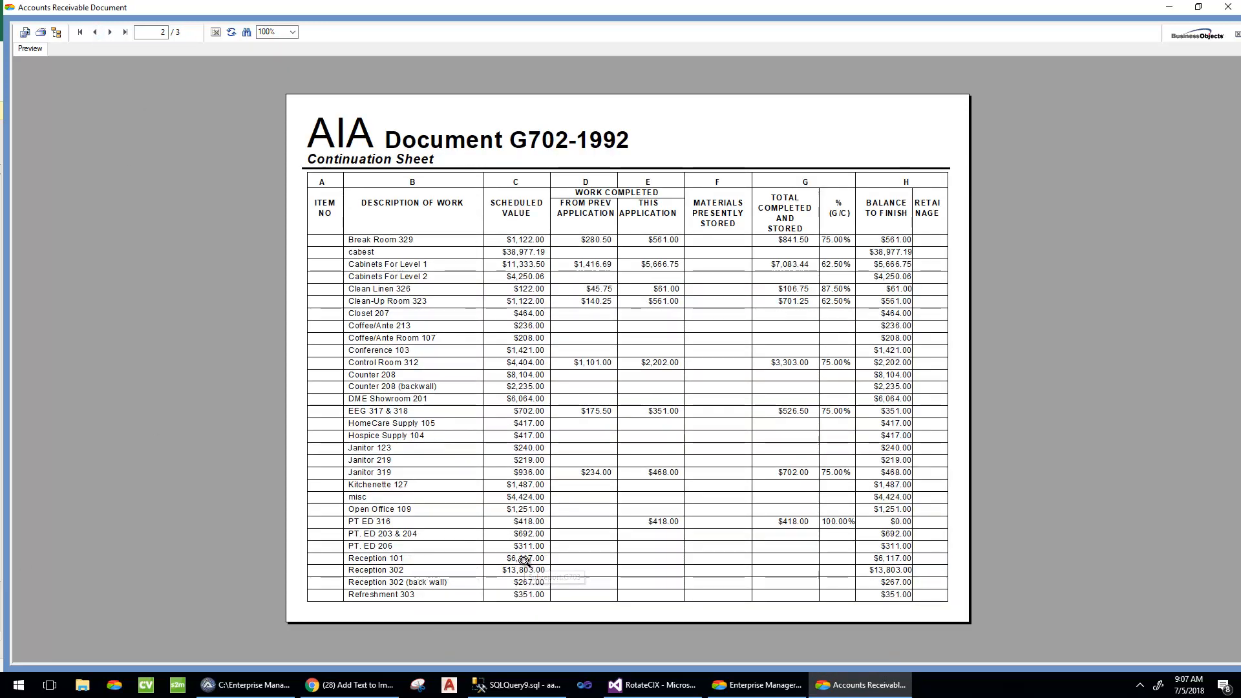
pyautogui.click(10, 7)
pyautogui.click(26, 97)
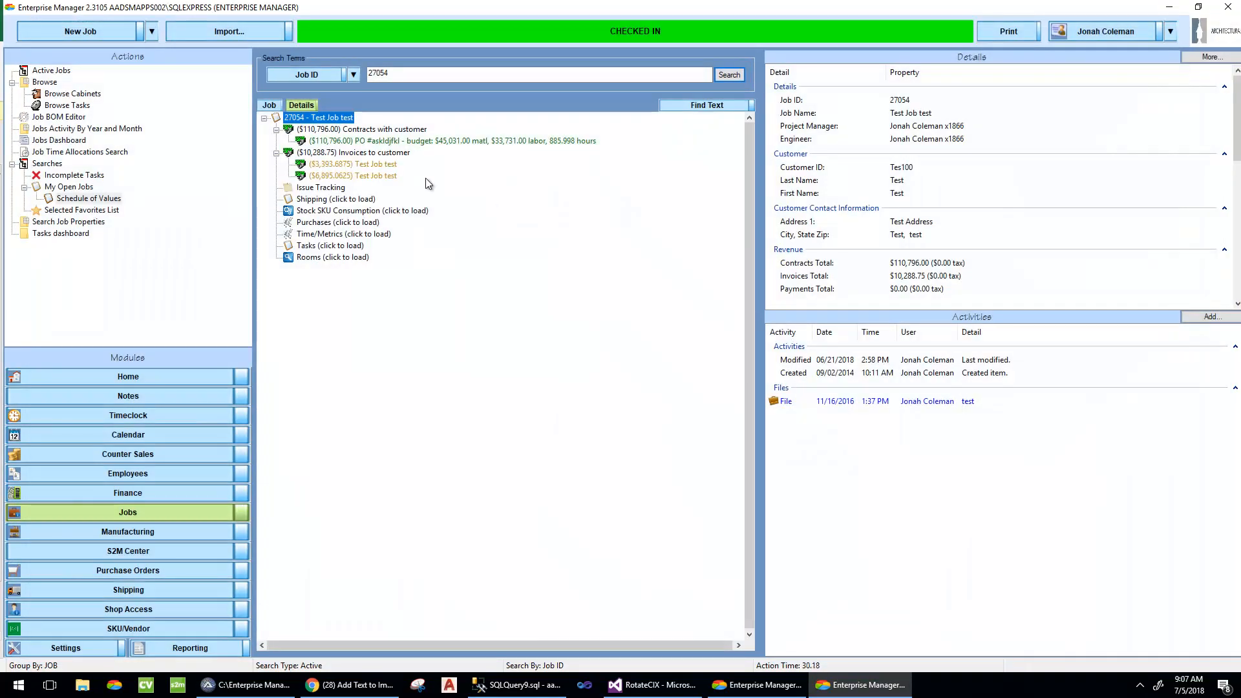
# Step: Reopen the contract for editing, look through the Hospice/HomeCare, & DME Spaces budget items and display those of Sleep Center Space
pyautogui.rightClick(362, 141)
pyautogui.click(398, 156)
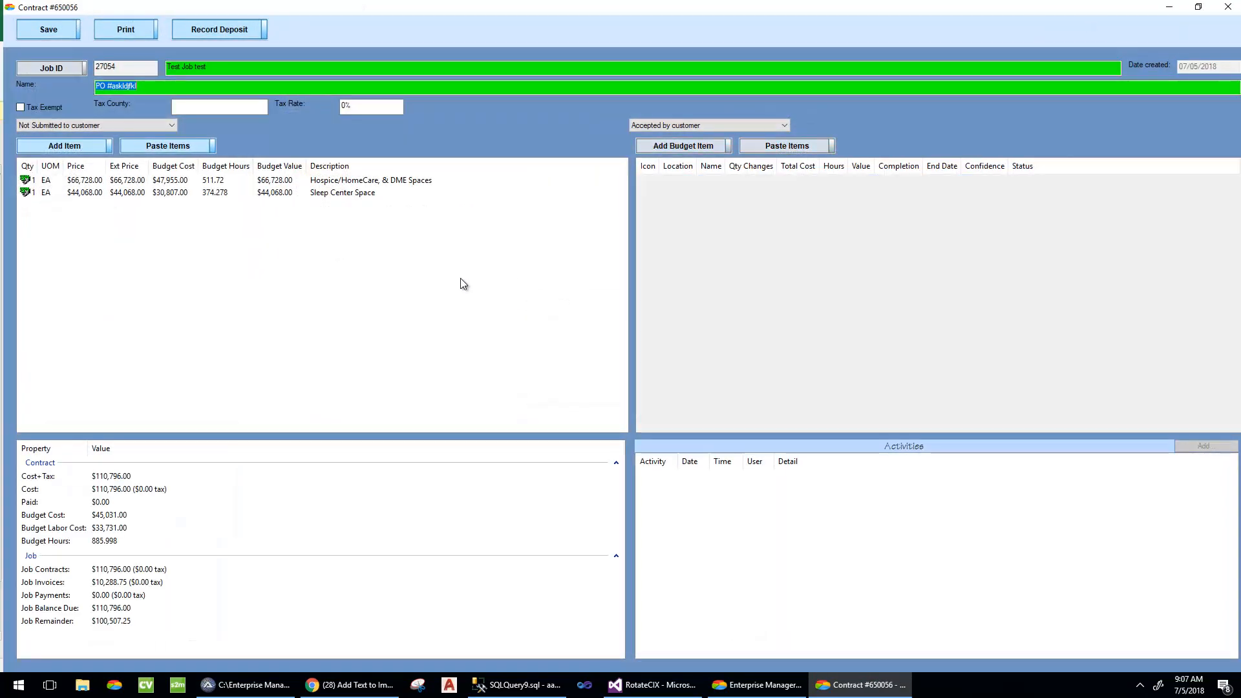
pyautogui.click(303, 183)
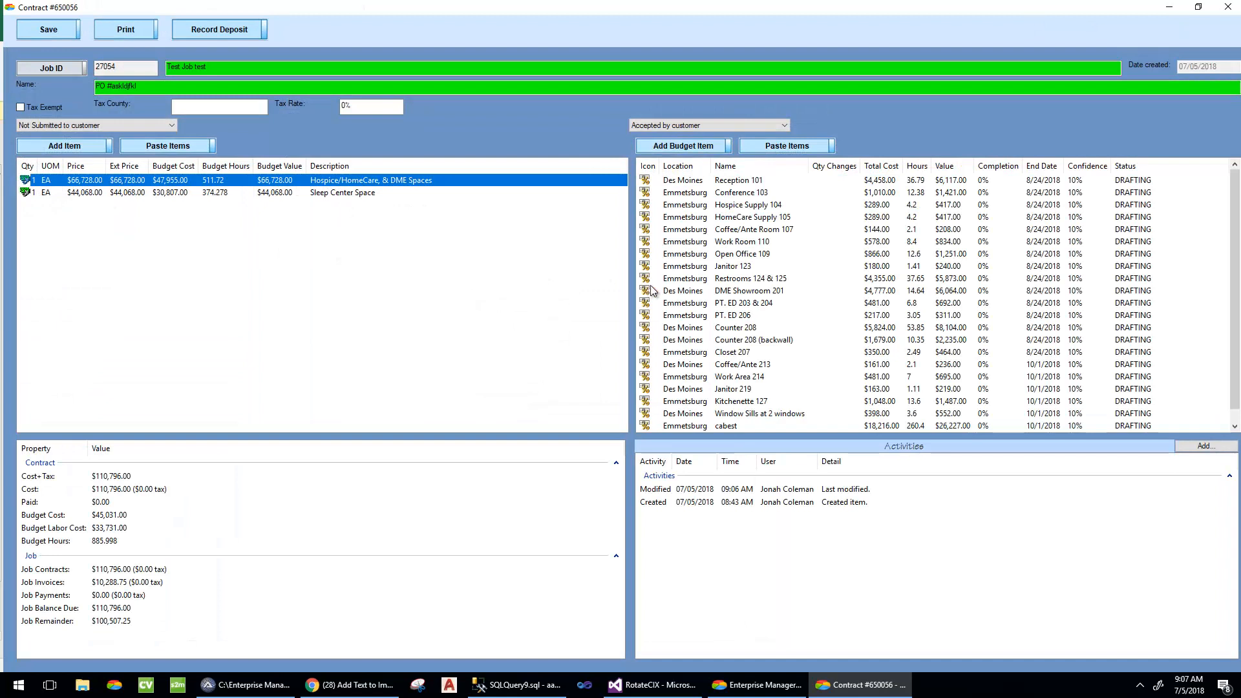
pyautogui.scroll(-1, 707, 355)
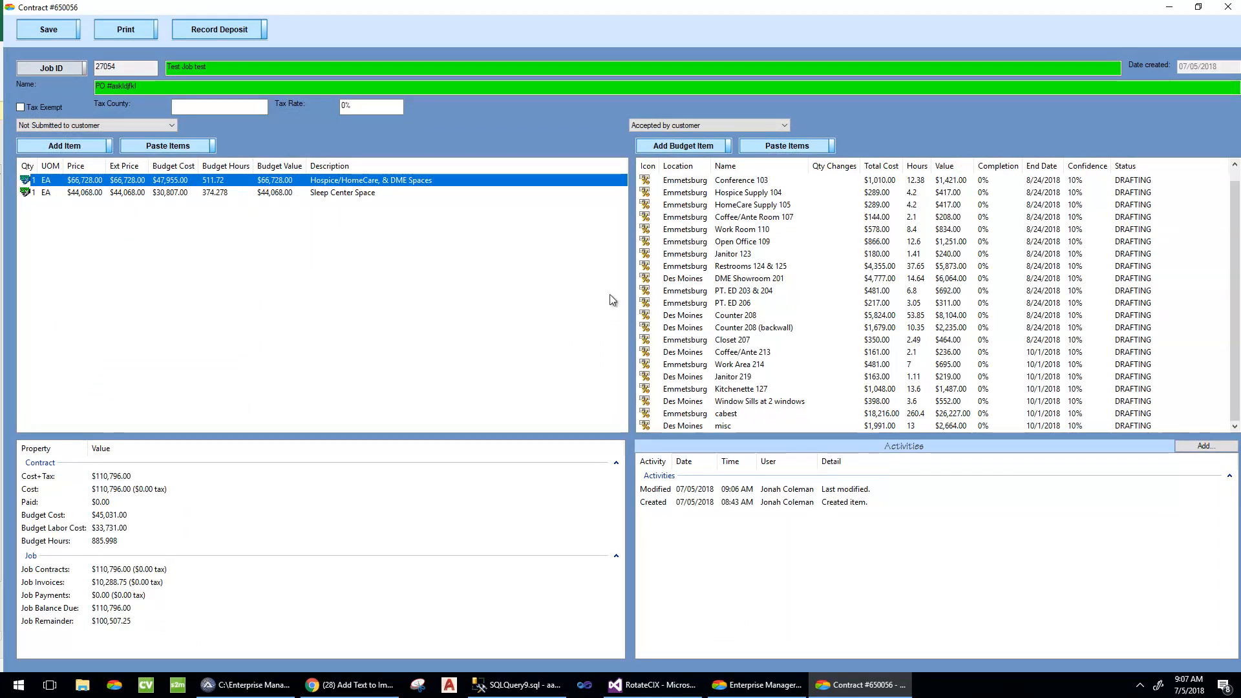
pyautogui.click(349, 191)
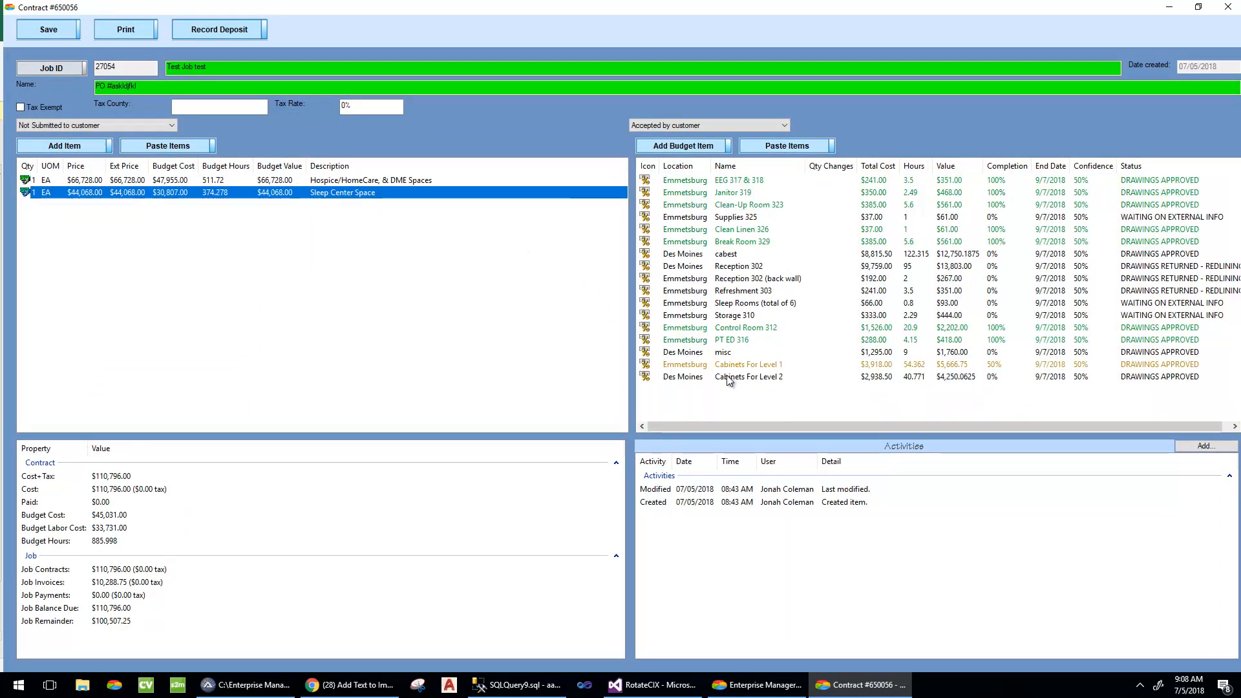
# Step: Edit Cabinets For Level 1 and Level 2 together, save Level 1 without itemizing, and save Level 2 with the contract amount changed
pyautogui.click(646, 366)
pyautogui.keyDown('ctrl'); pyautogui.click(647, 379); pyautogui.keyUp('ctrl')
pyautogui.rightClick(649, 380)
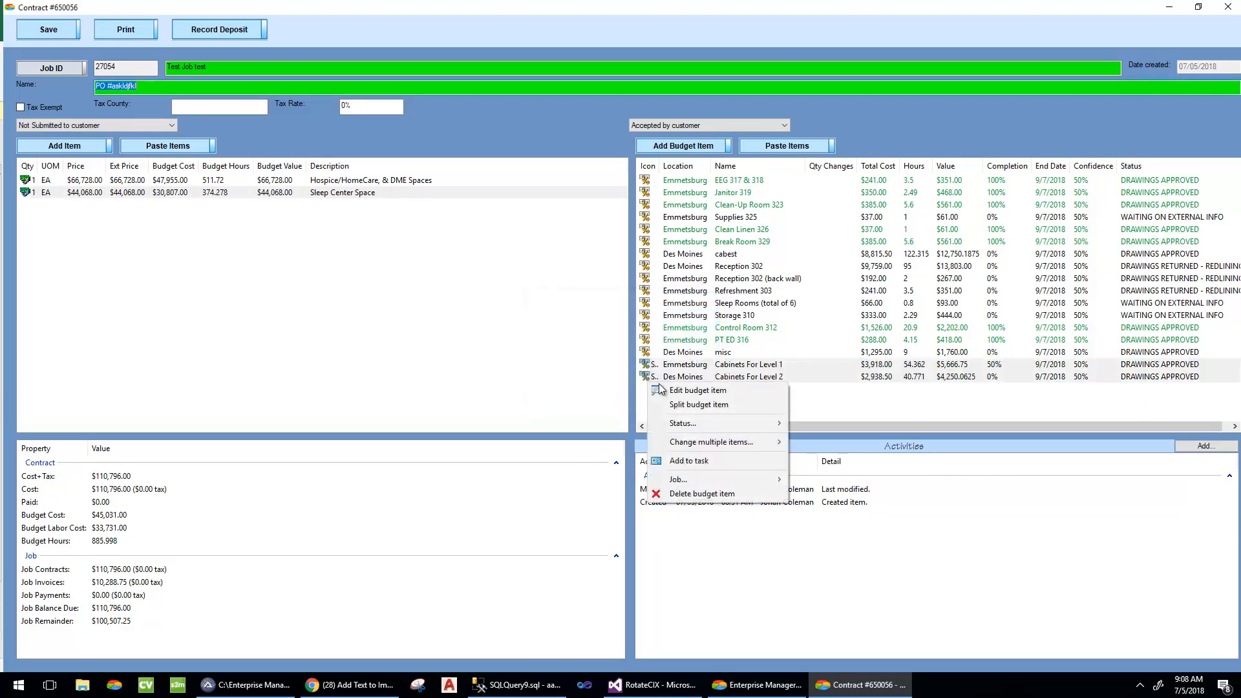
pyautogui.click(659, 390)
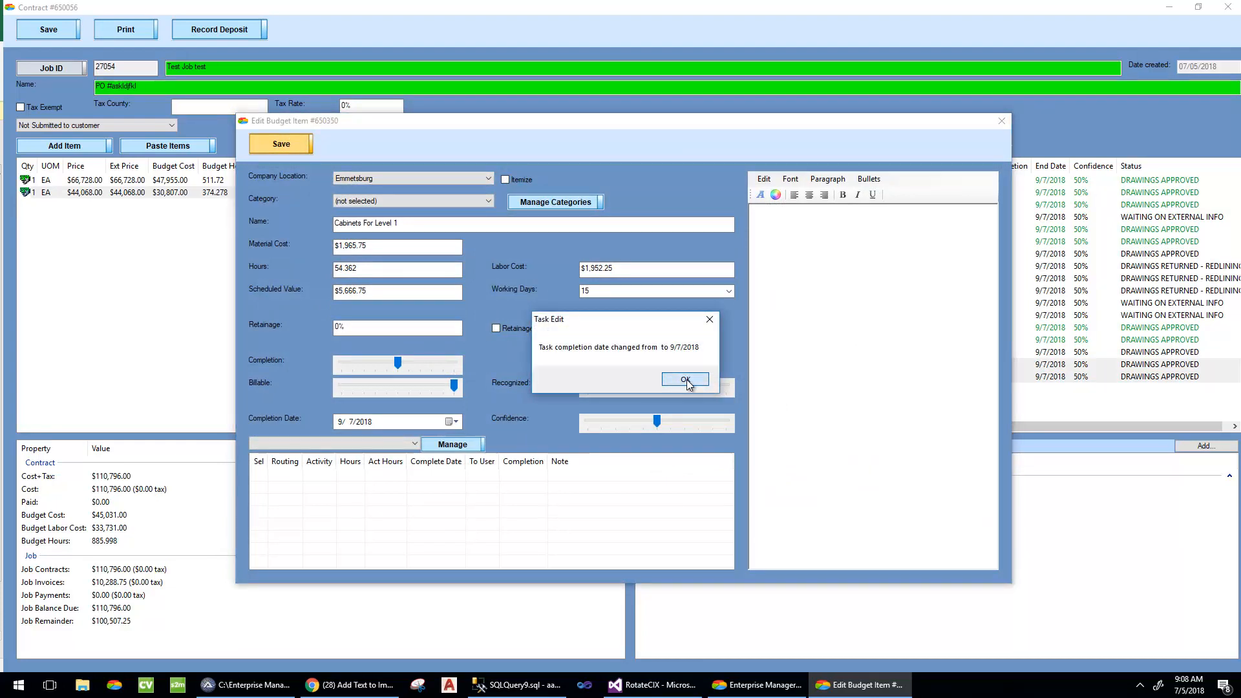
pyautogui.moveTo(581, 326); pyautogui.dragTo(636, 247)
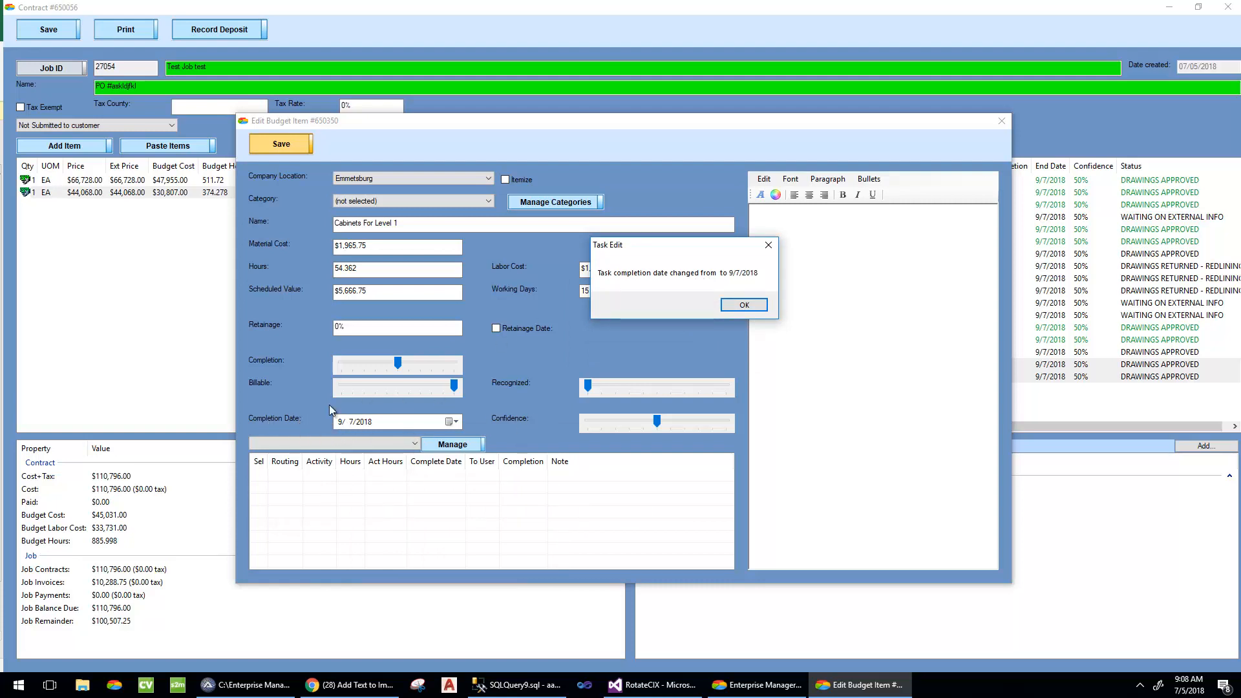
pyautogui.click(735, 304)
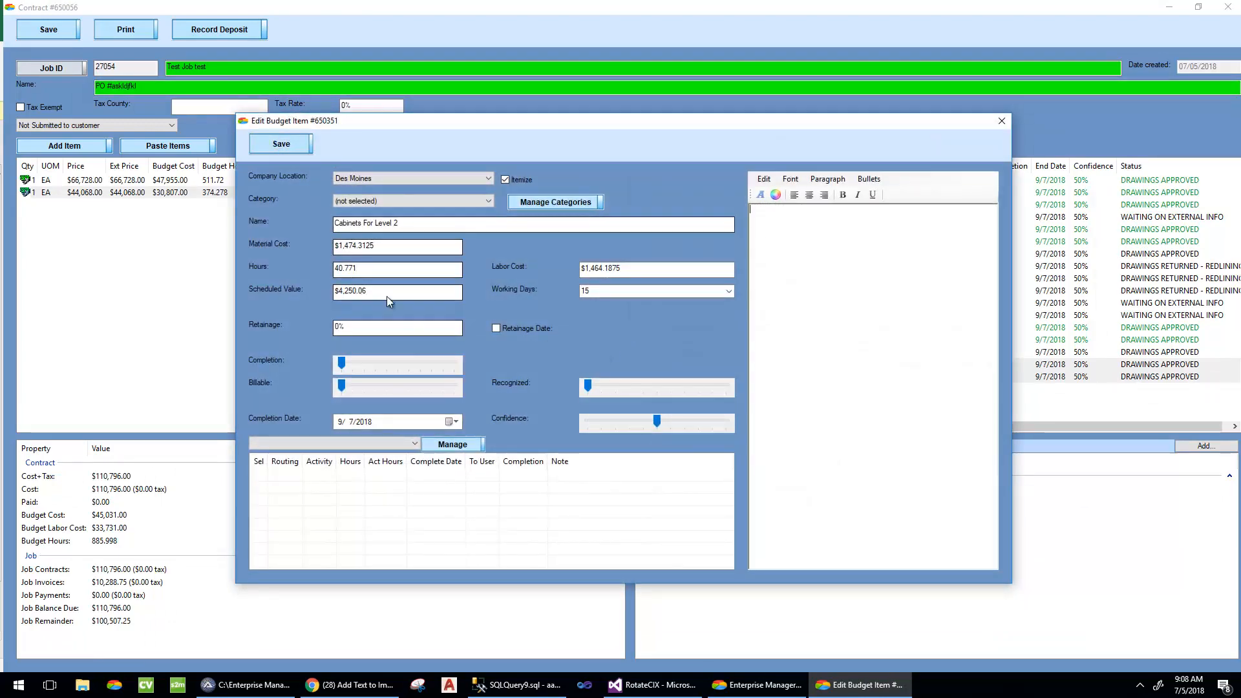
pyautogui.click(306, 154)
pyautogui.click(642, 316)
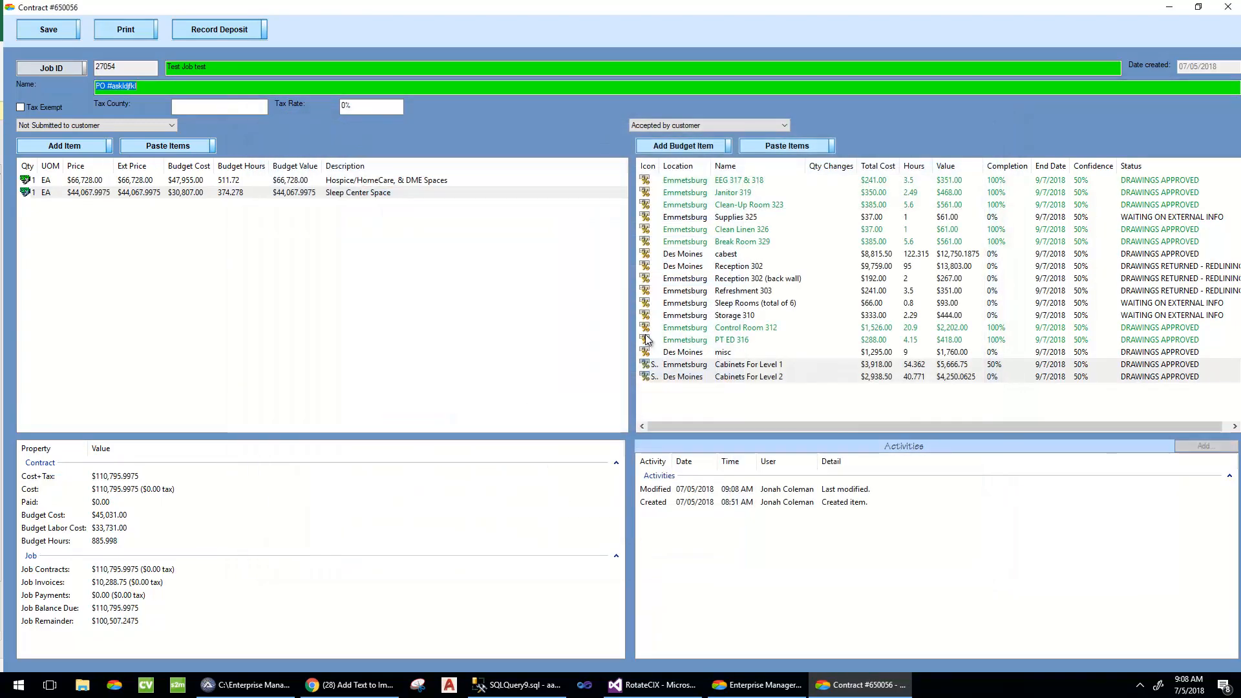
# Step: Edit the Cabinets For Level 2 budget item again, save it and save the contract
pyautogui.rightClick(700, 377)
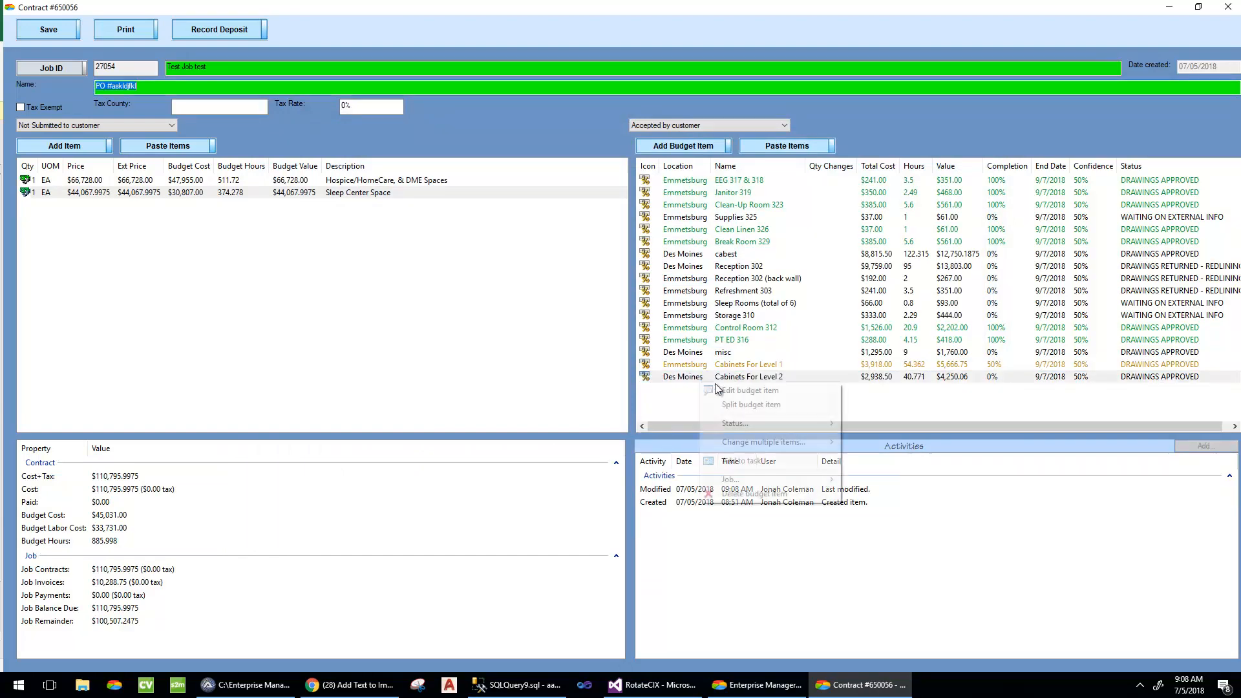
pyautogui.click(750, 390)
pyautogui.click(285, 143)
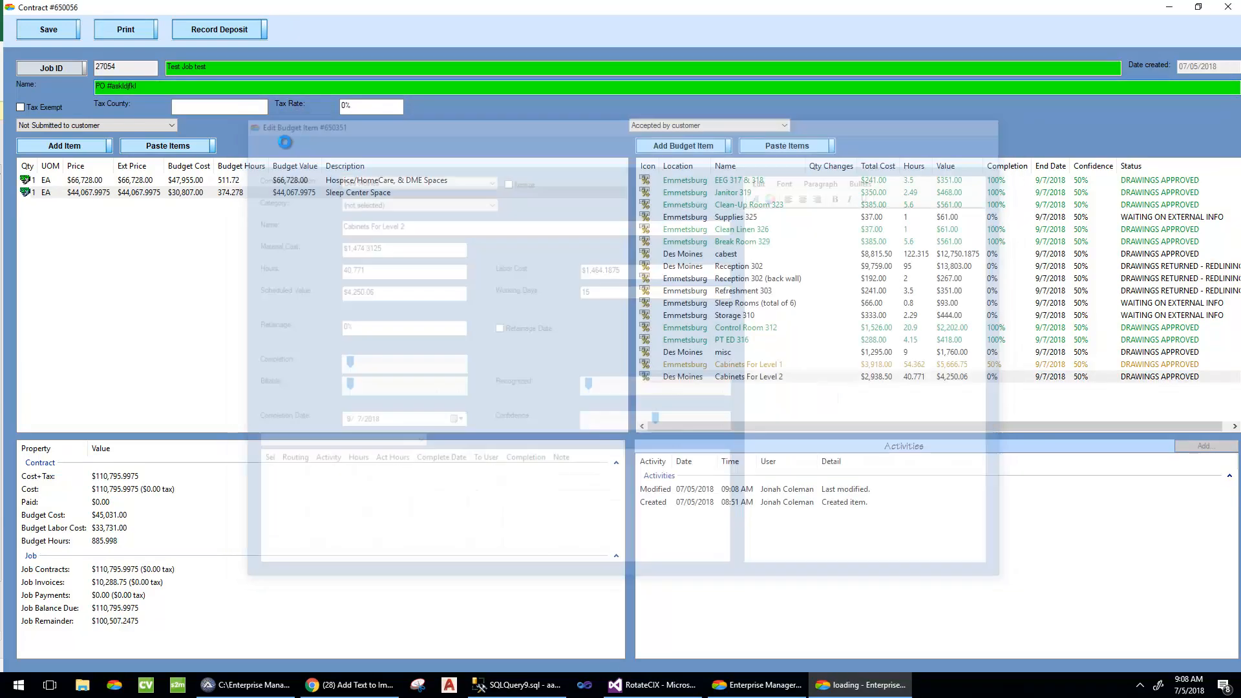
pyautogui.click(56, 28)
# Step: Open the first customer invoice's AIA report again, check the contract sum and continuation sheet against the contract edits, and close it
pyautogui.rightClick(354, 166)
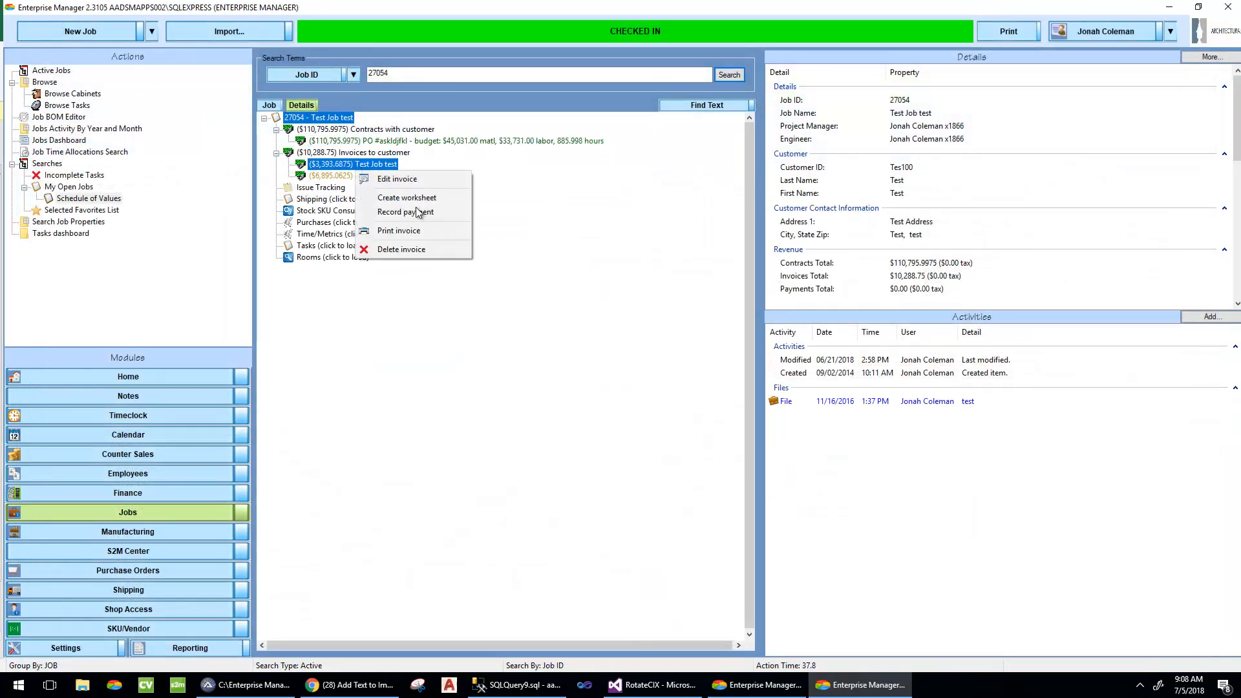
pyautogui.click(412, 233)
pyautogui.click(621, 324)
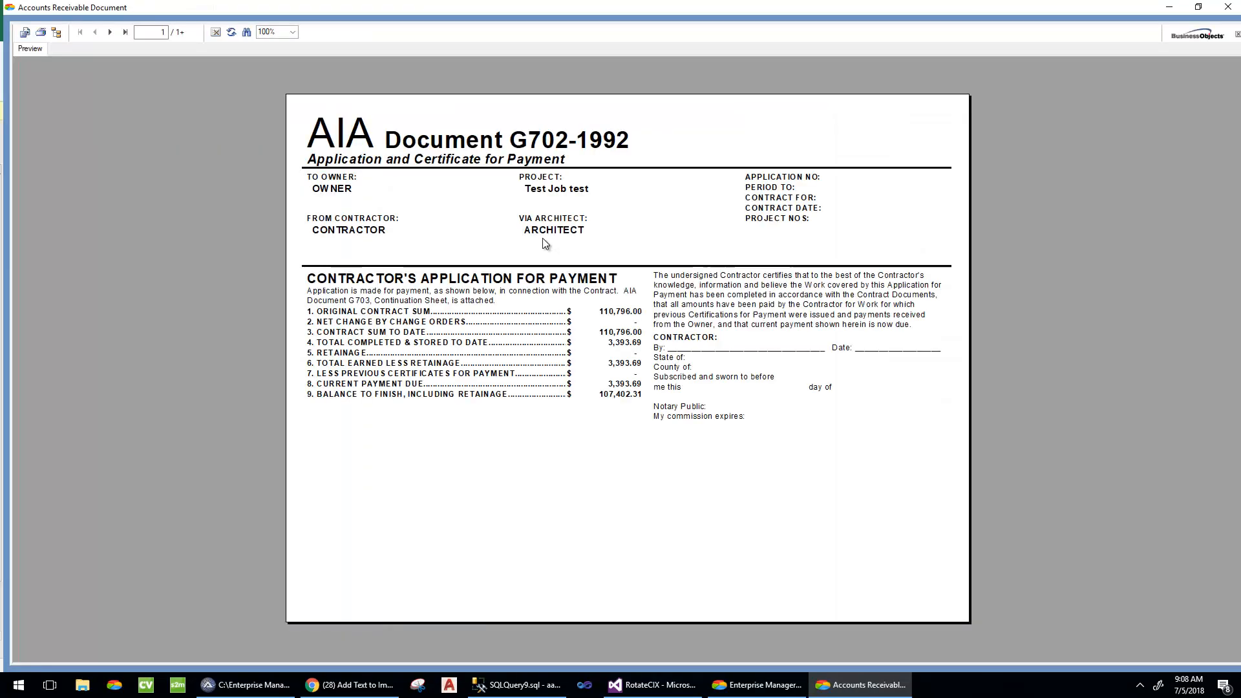
pyautogui.click(110, 32)
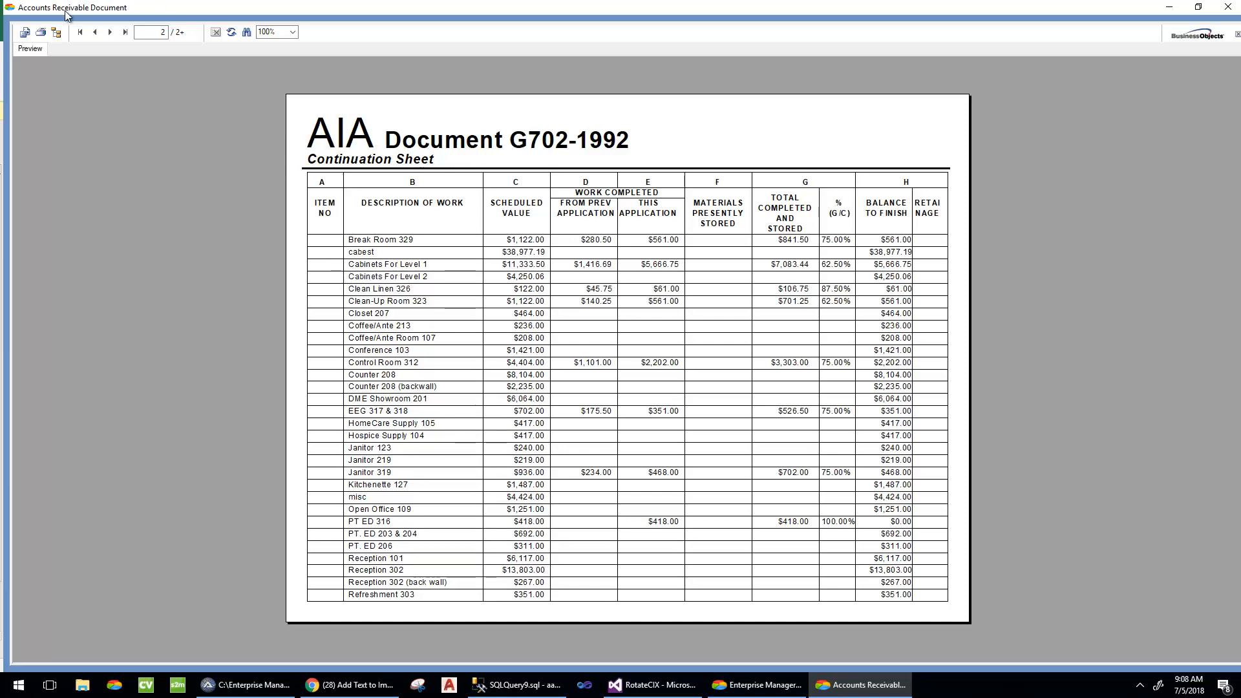
pyautogui.doubleClick(9, 8)
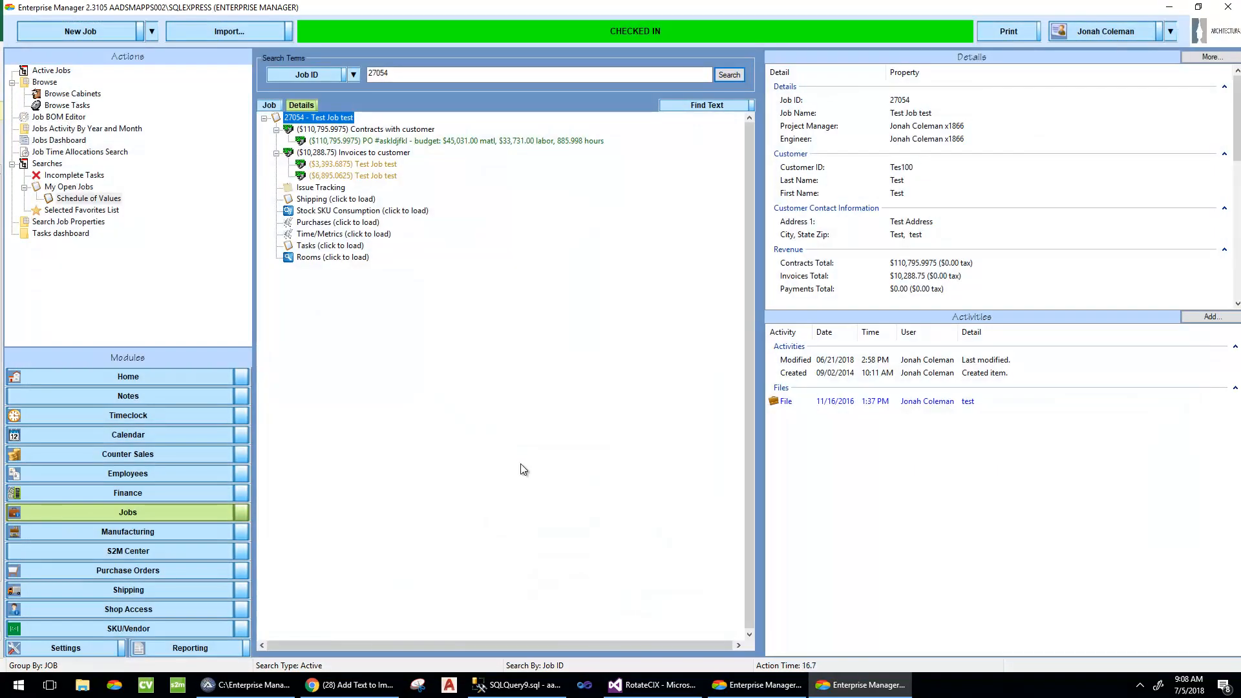
# Step: Open the Schedule of Values of the test job for editing
pyautogui.rightClick(318, 120)
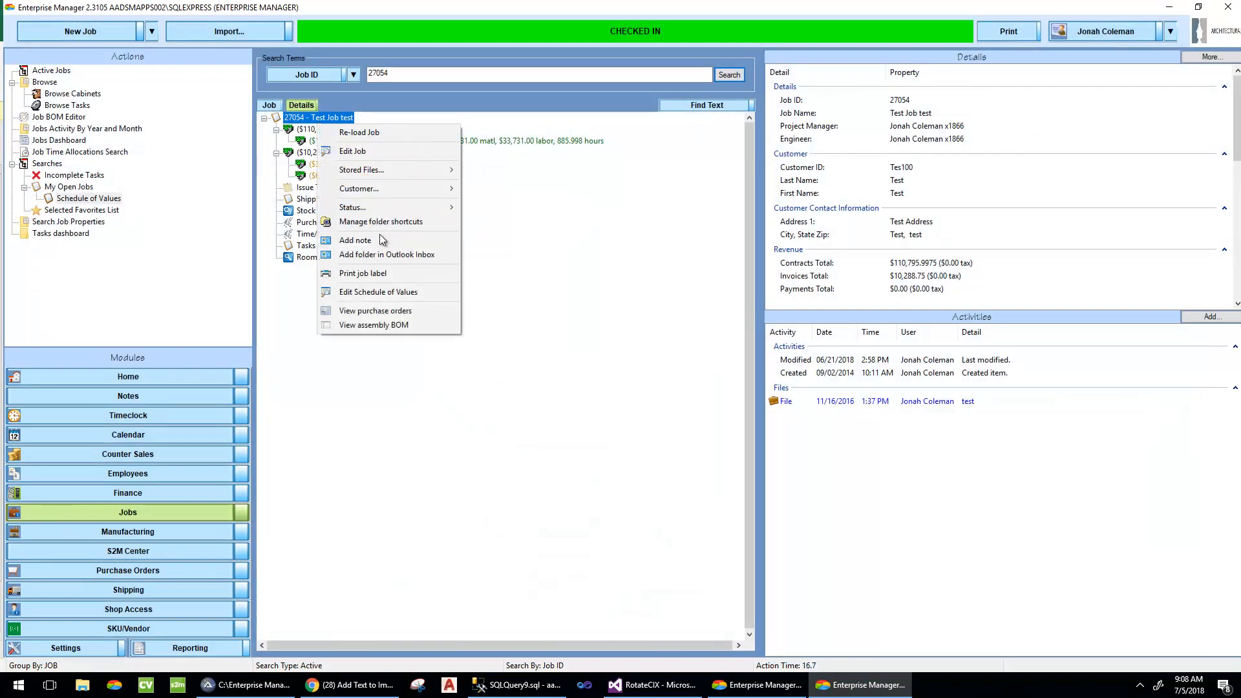
pyautogui.click(381, 293)
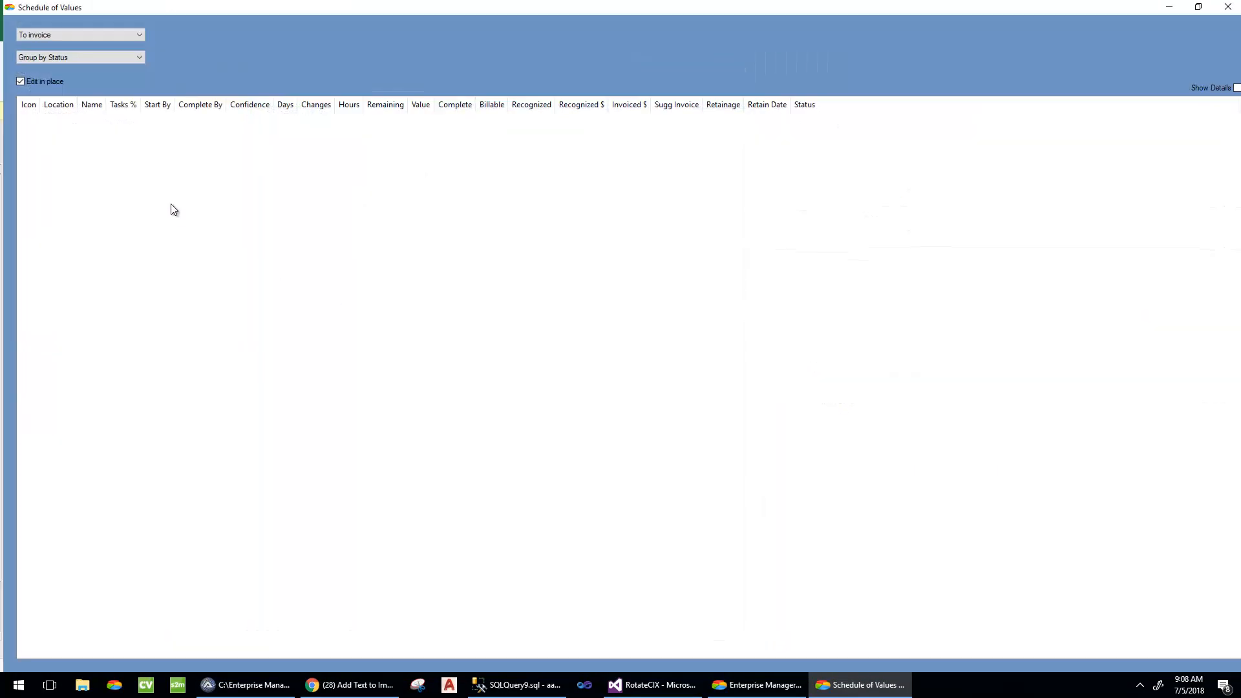
# Step: Show all budget items in the Schedule of Values and check which tasks are linked to Cabinets For Level 1
pyautogui.click(64, 37)
pyautogui.click(64, 46)
pyautogui.scroll(-2, 238, 527)
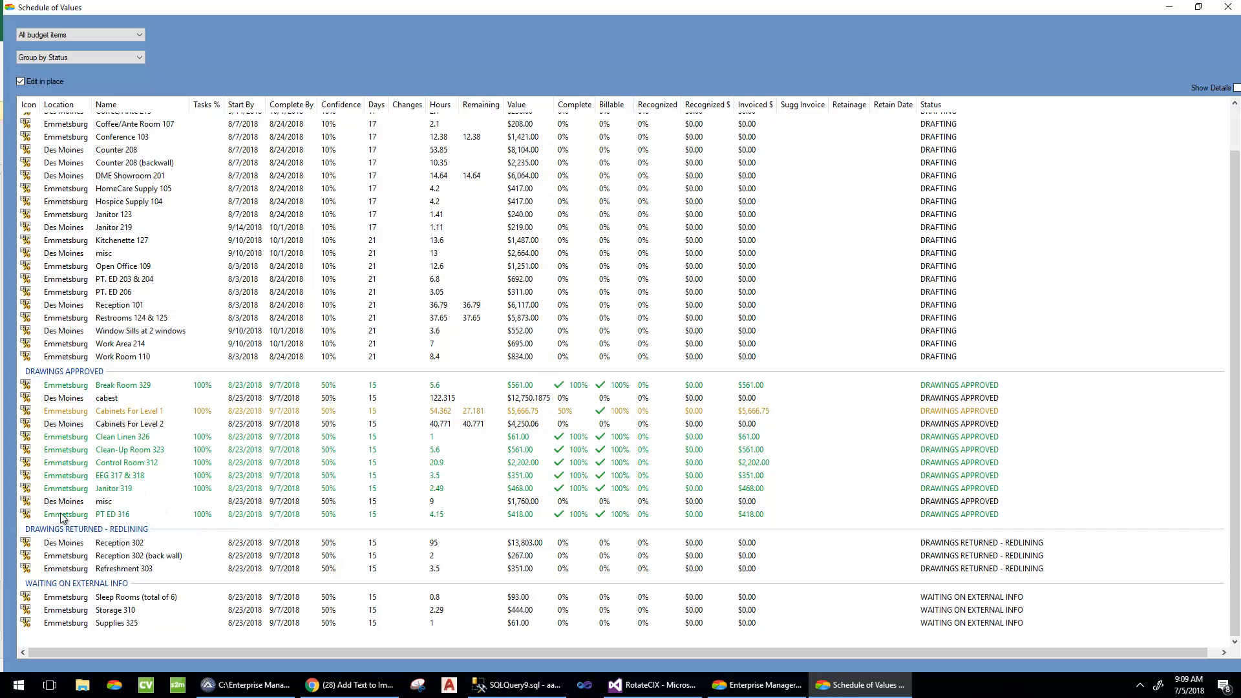
pyautogui.click(184, 414)
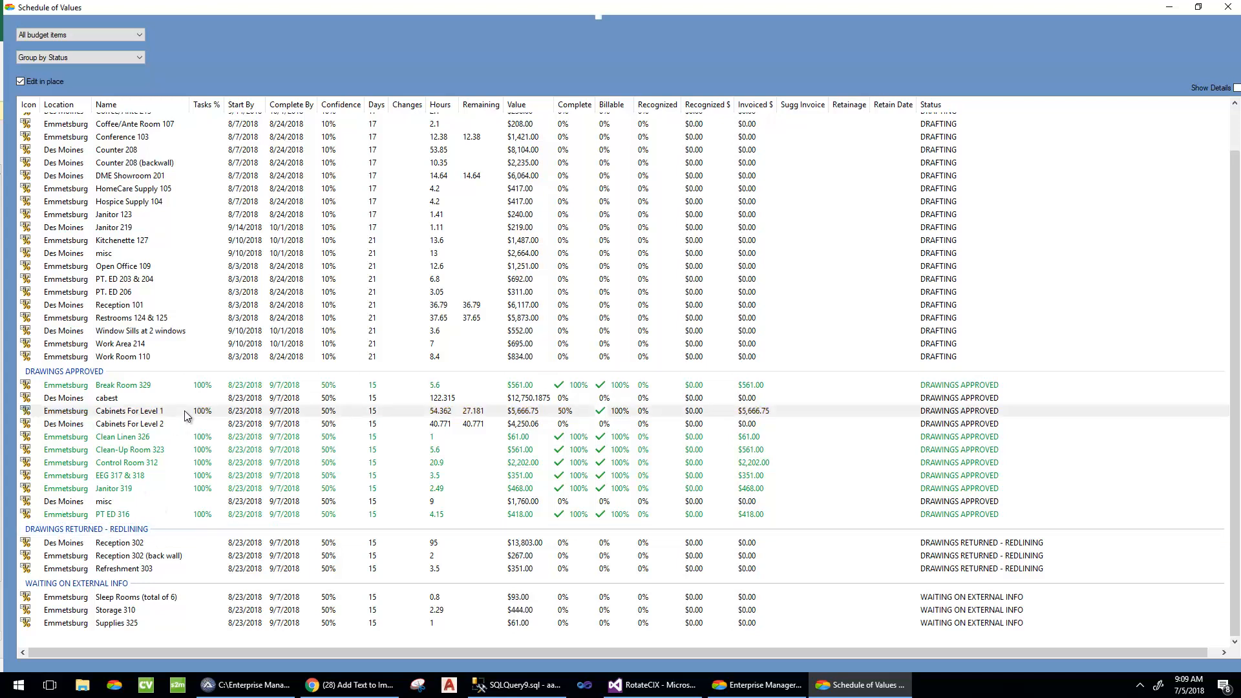
pyautogui.rightClick(184, 414)
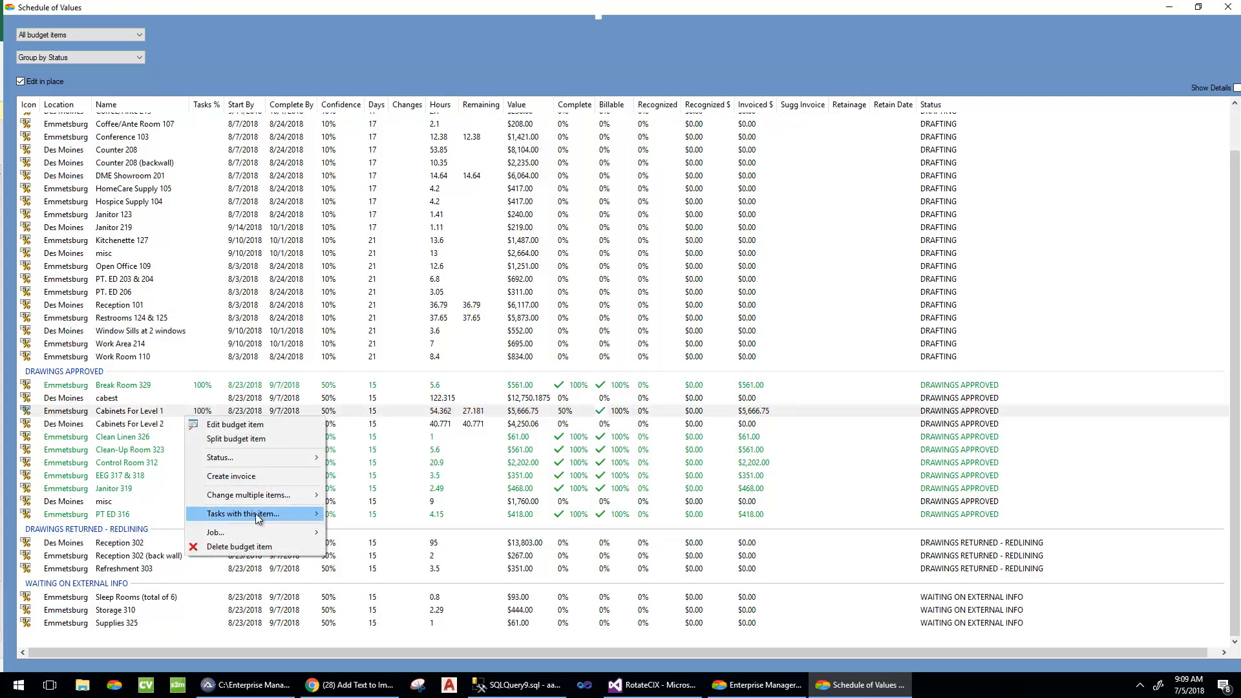
pyautogui.moveTo(256, 518)
pyautogui.moveTo(410, 519)
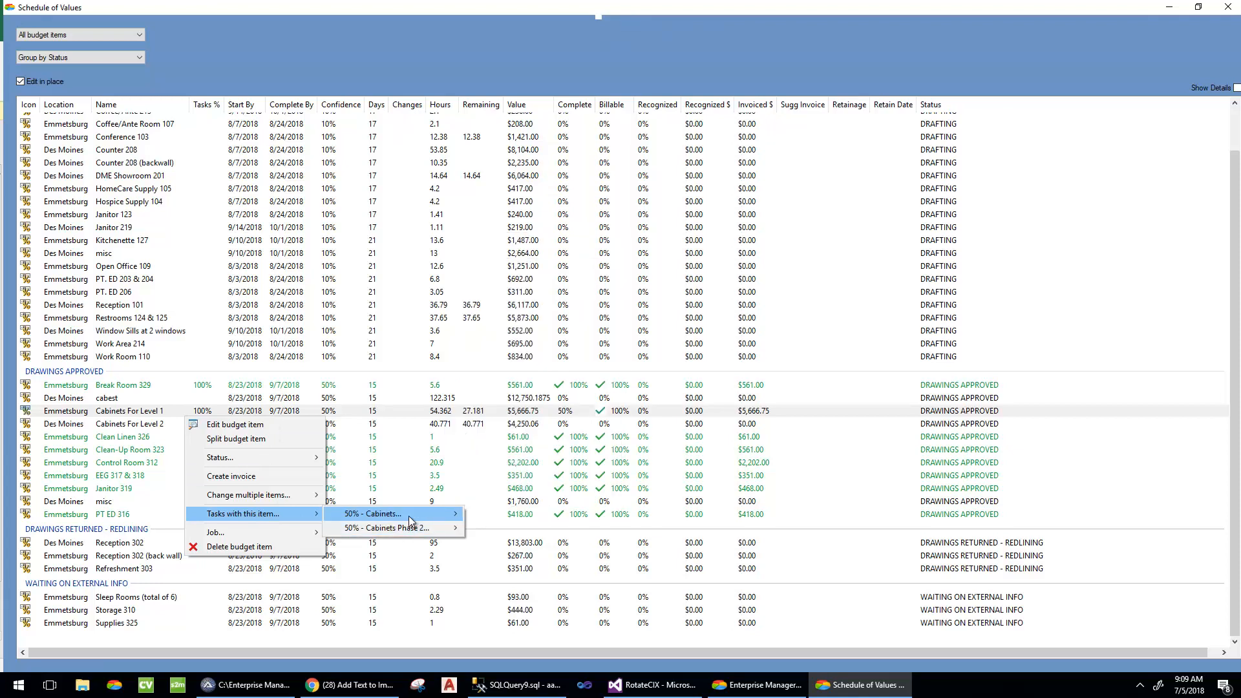
pyautogui.click(407, 48)
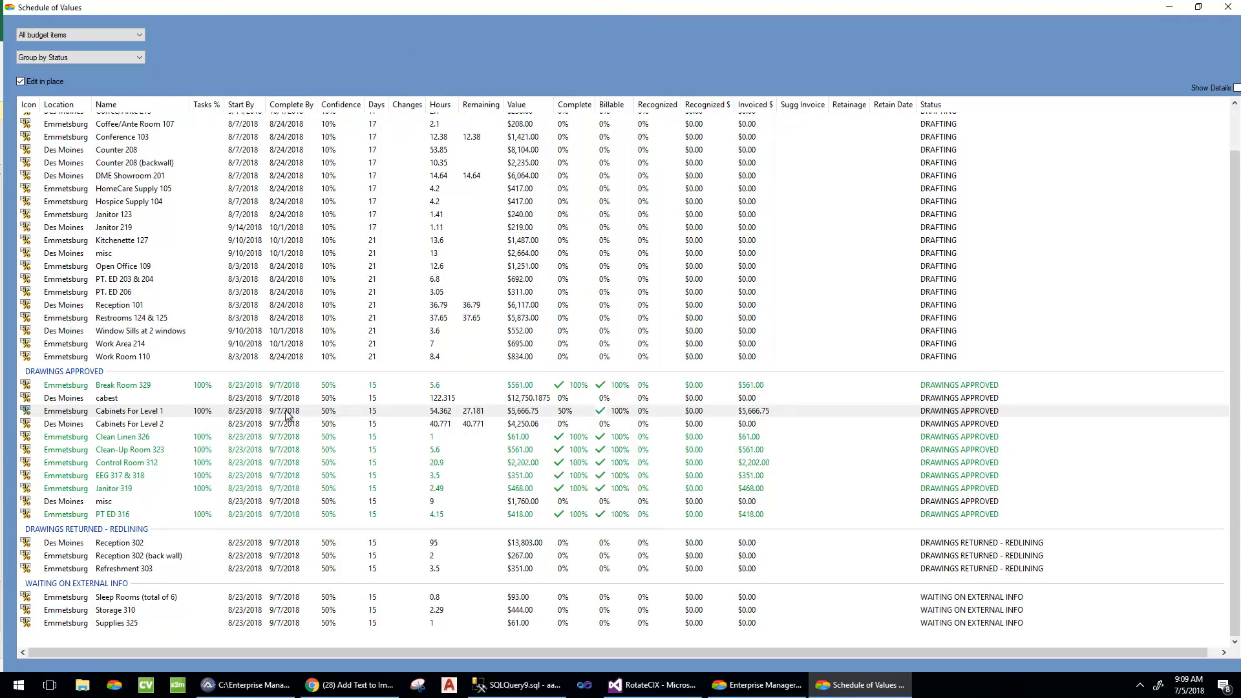
# Step: Set the complete-by date of Cabinets For Level 1 to 9/6/2018 with in-place editing and acknowledge the task date changes
pyautogui.click(28, 82)
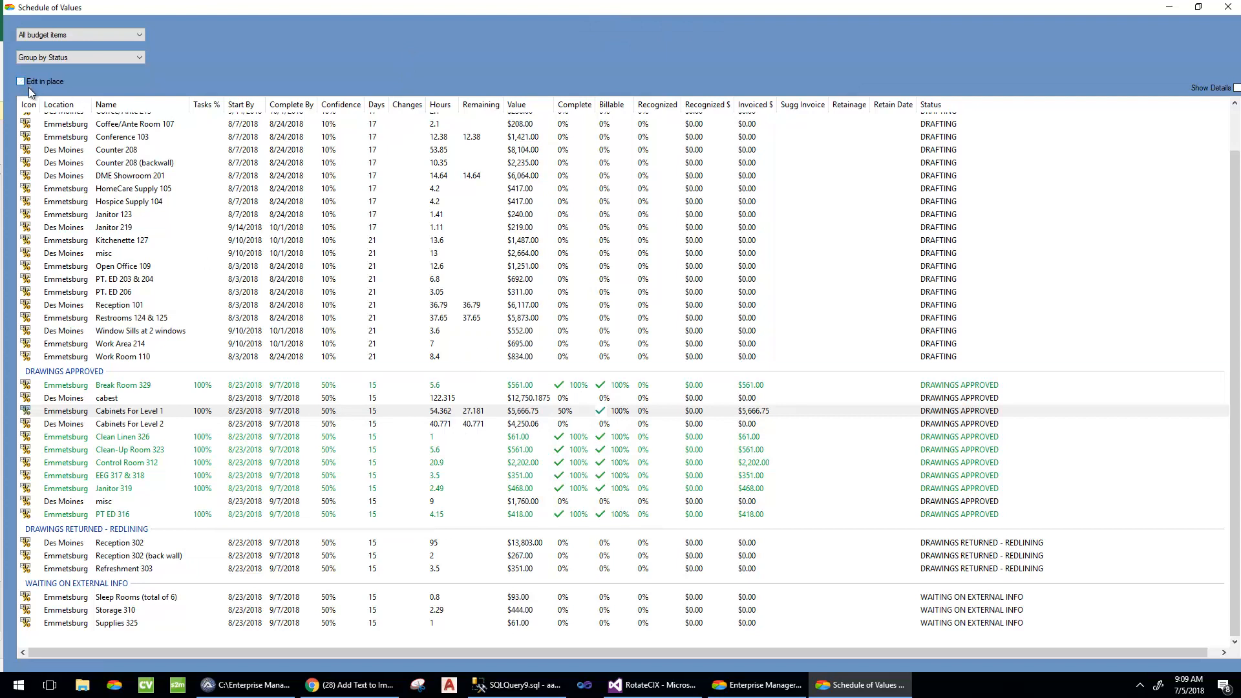
pyautogui.click(288, 412)
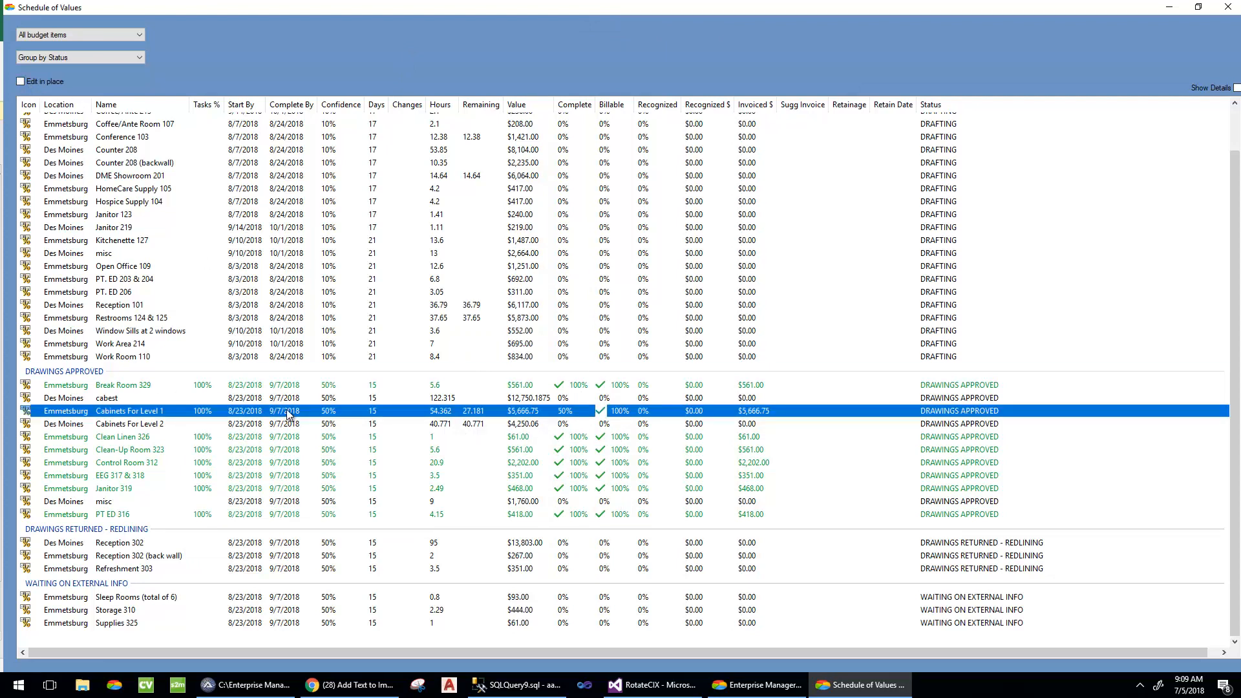
pyautogui.click(61, 82)
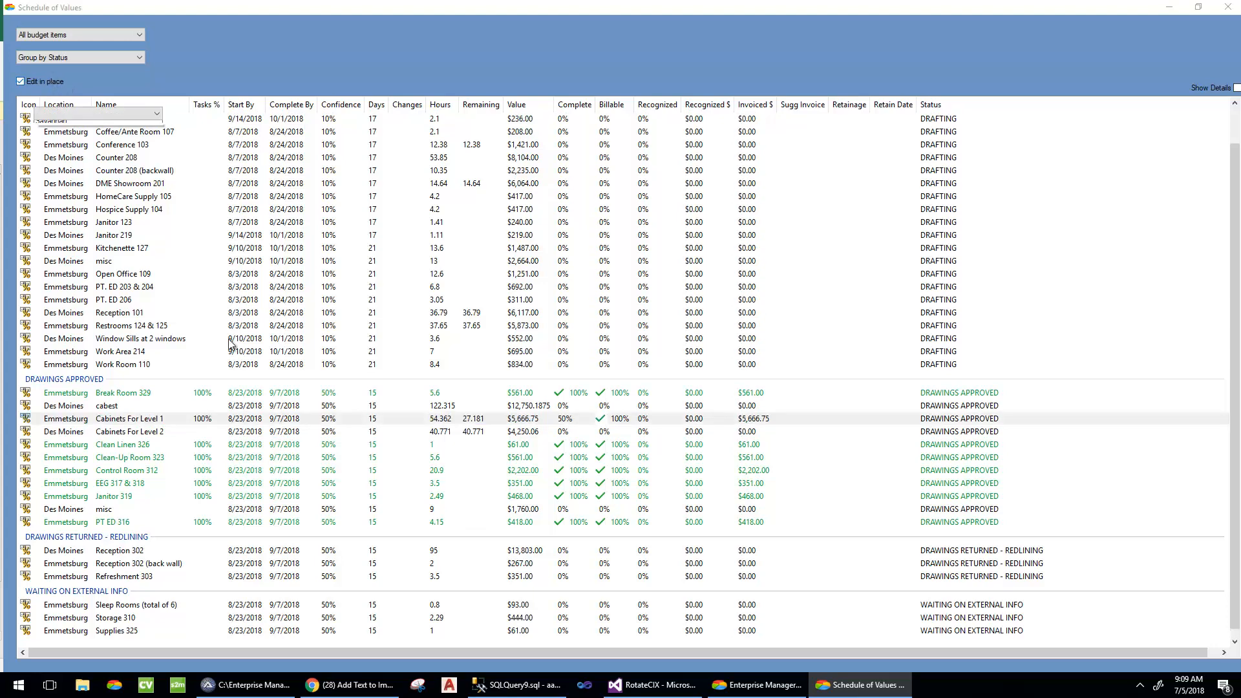
pyautogui.click(286, 419)
pyautogui.click(287, 420)
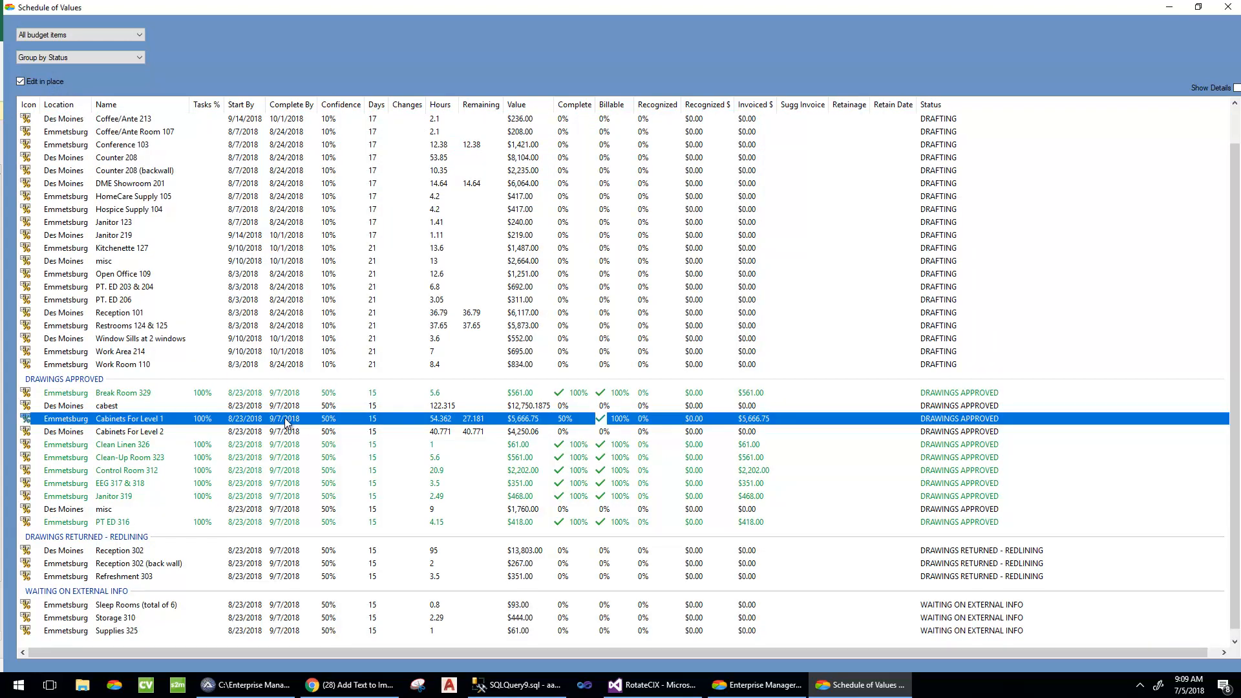
pyautogui.click(297, 421)
pyautogui.click(357, 416)
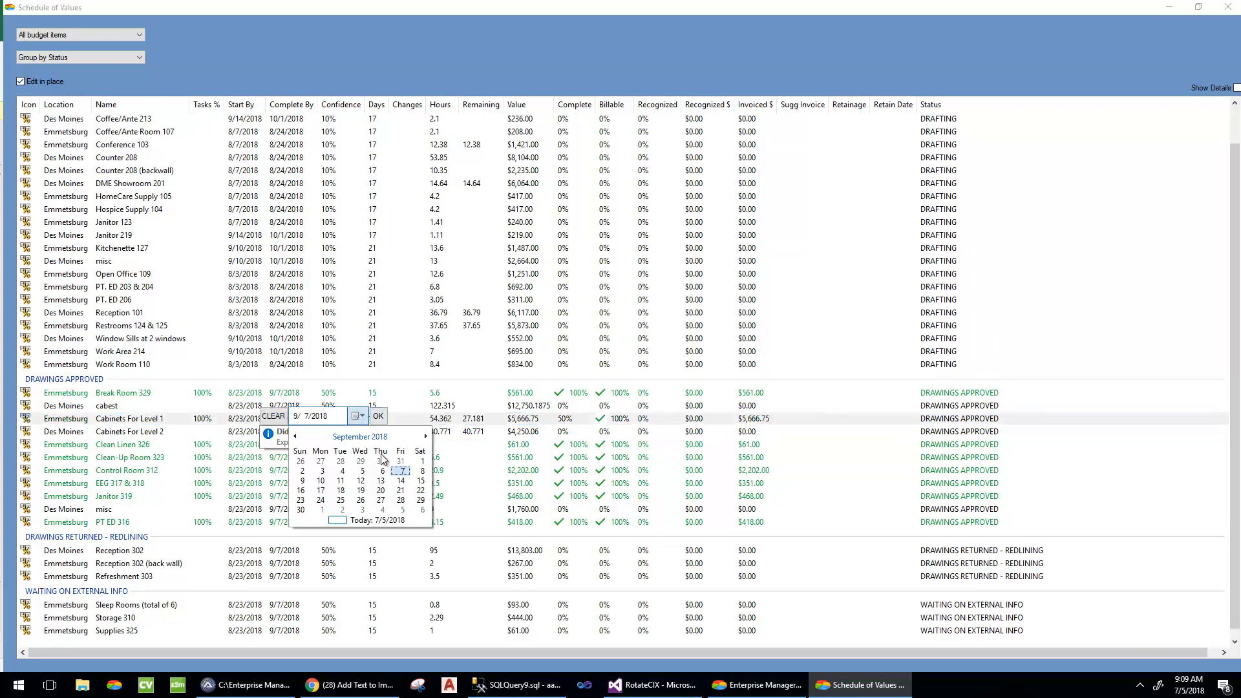
pyautogui.click(382, 472)
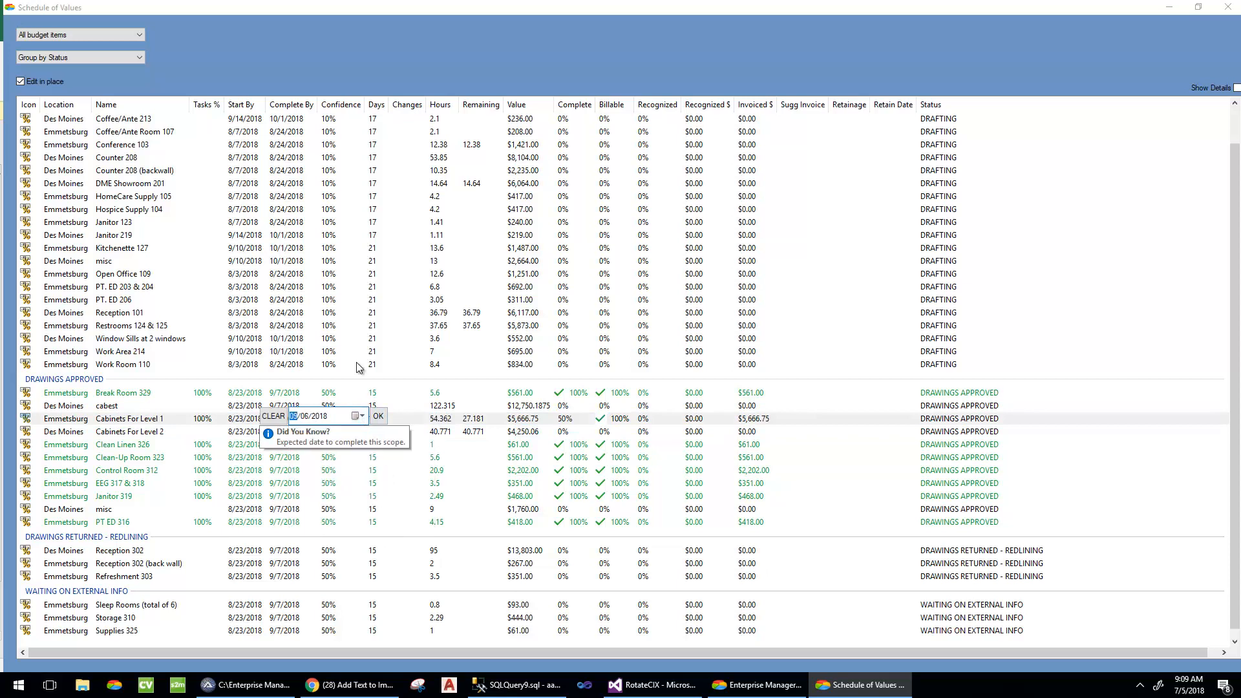
pyautogui.click(370, 41)
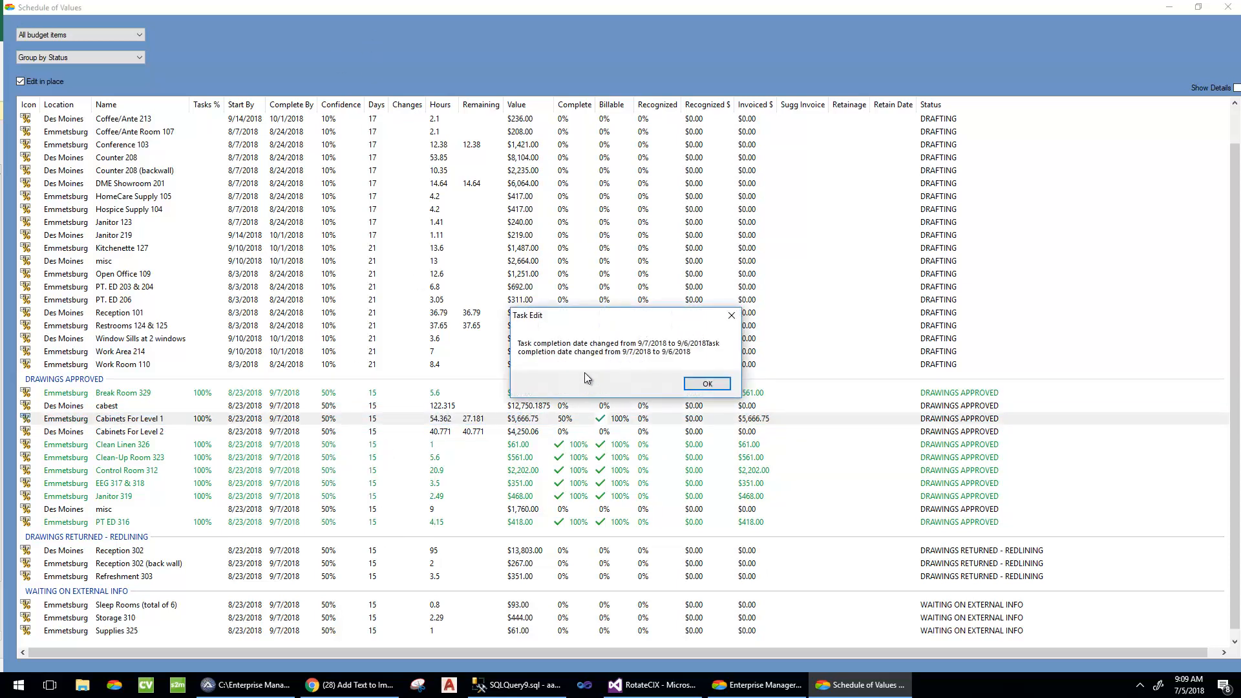
pyautogui.click(707, 383)
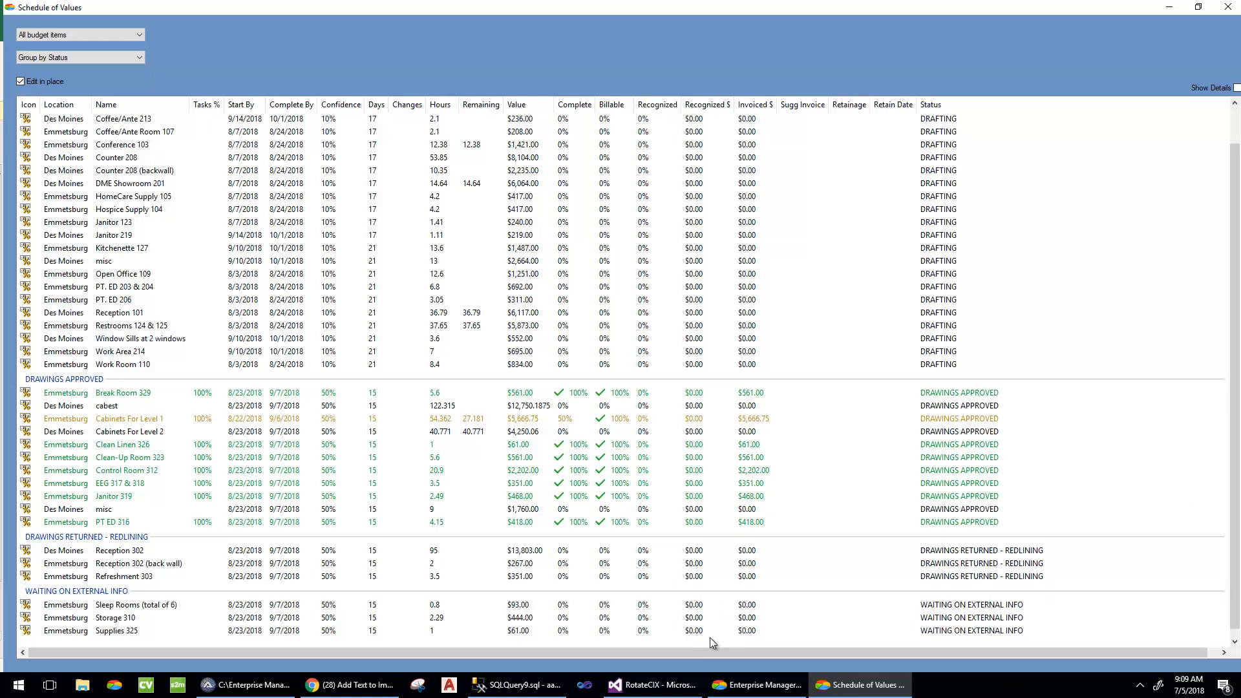
# Step: Launch Outlook
pyautogui.click(20, 689)
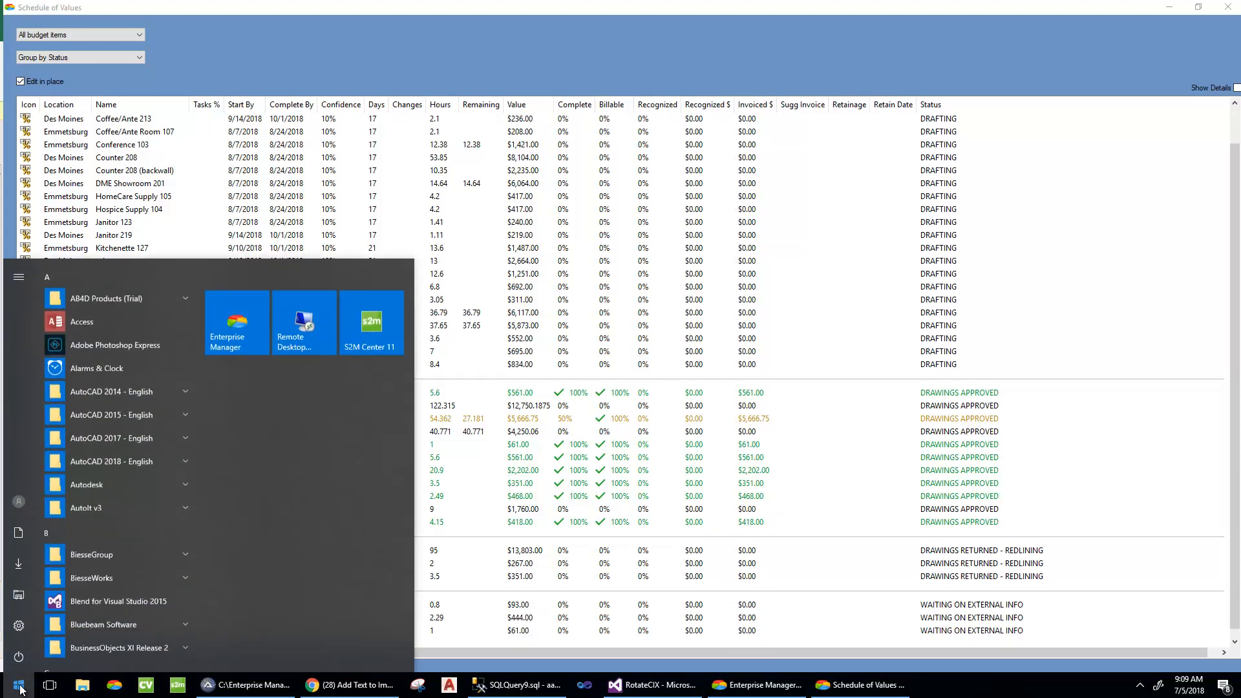
pyautogui.write('outlook')
pyautogui.press('Return')
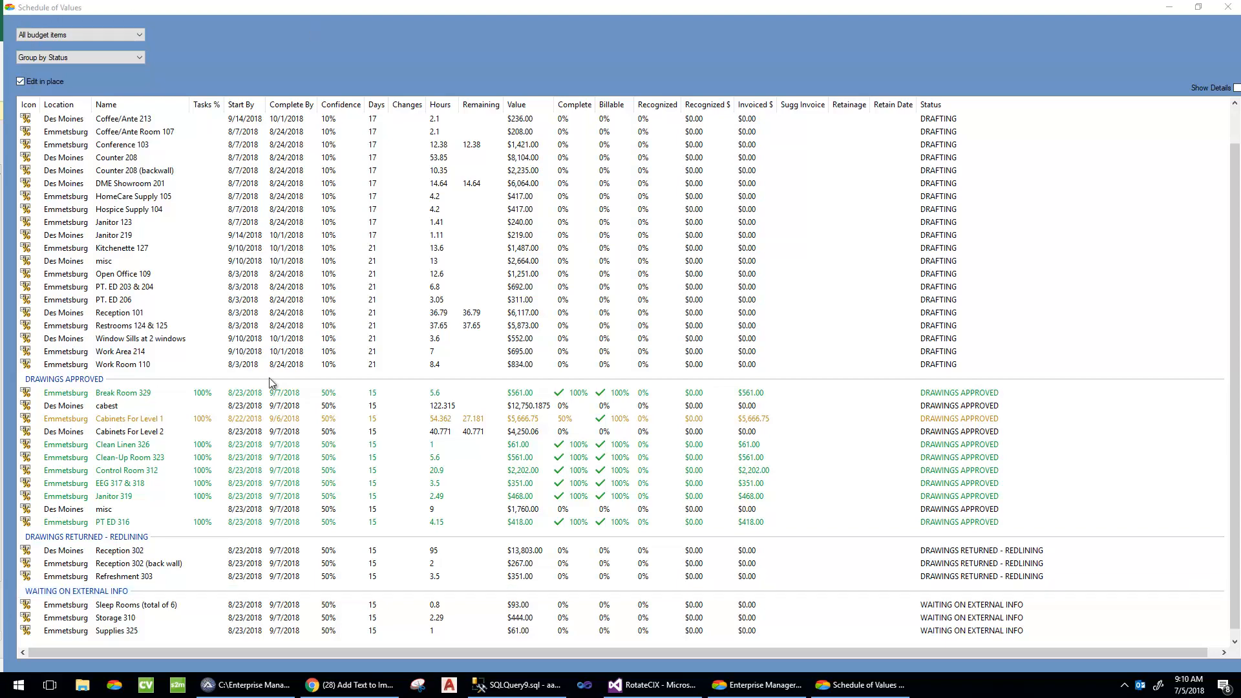
# Step: Leave the Schedule of Values and view the tasks dashboard filtered by multiple routings
pyautogui.doubleClick(12, 6)
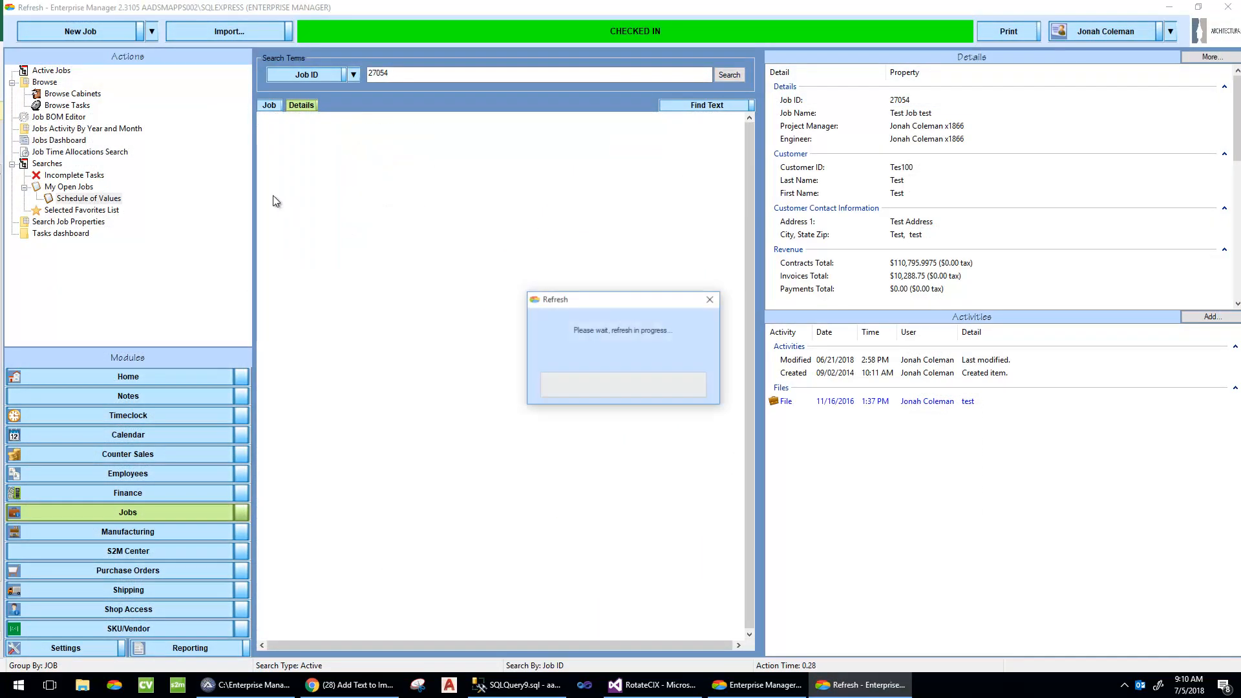
pyautogui.click(72, 233)
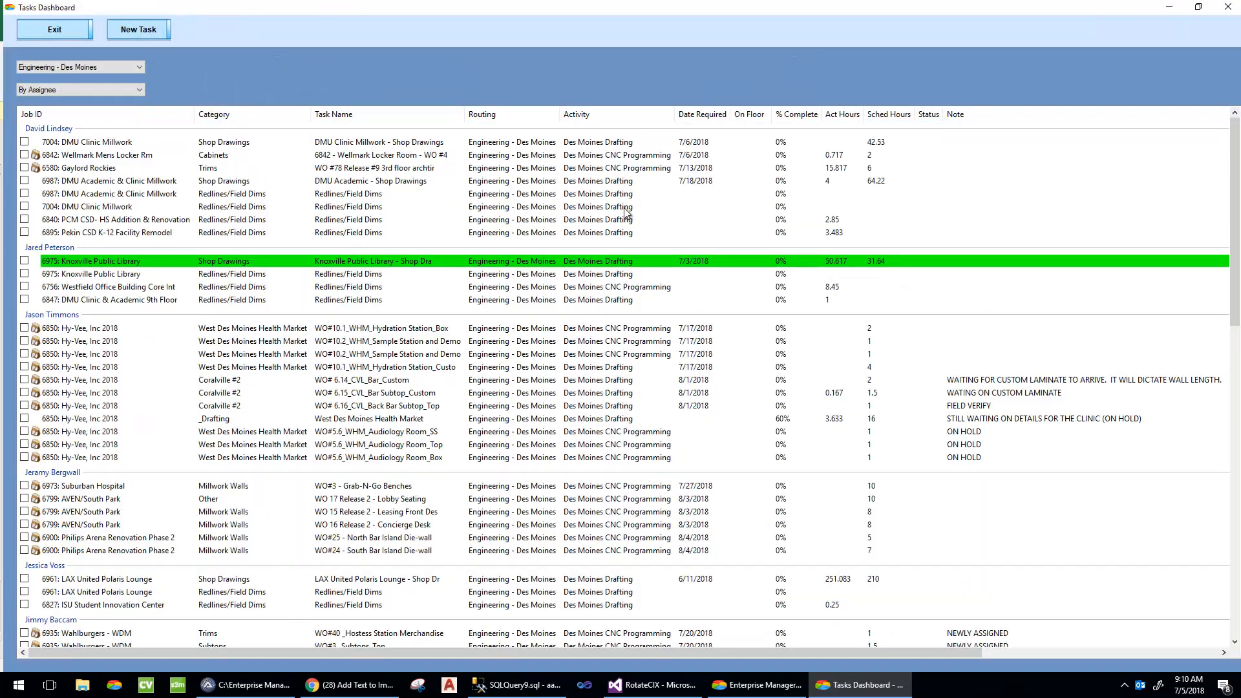
pyautogui.click(699, 144)
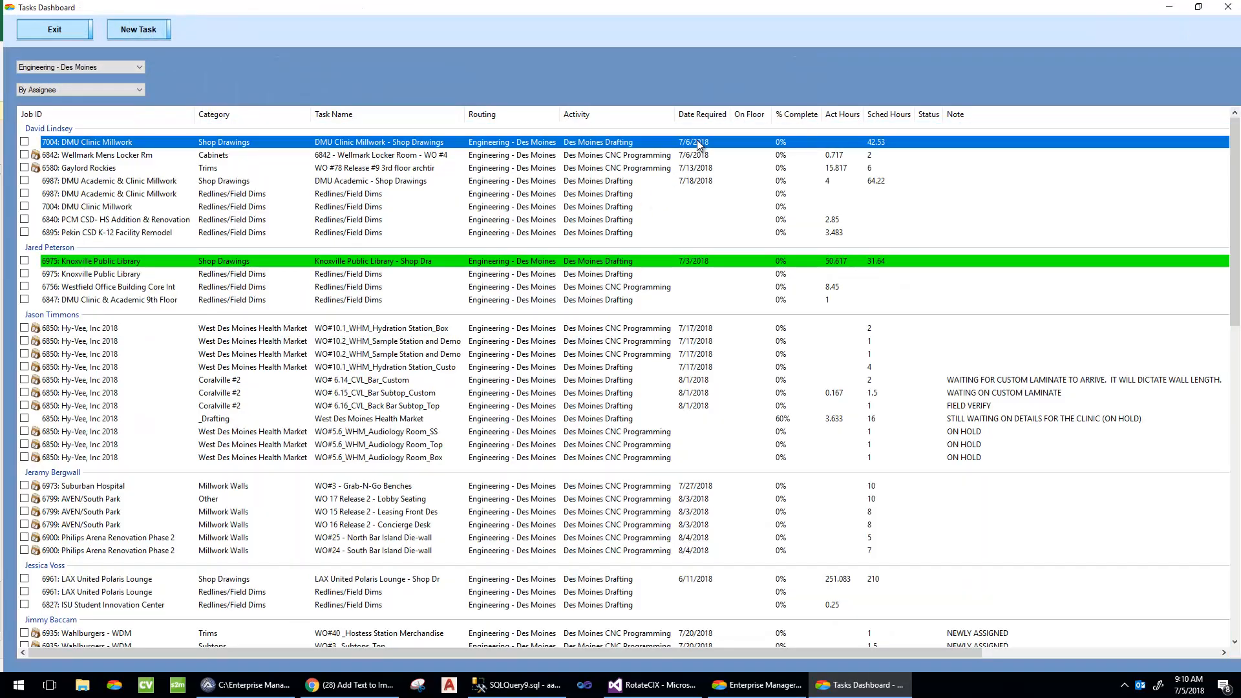
pyautogui.click(66, 69)
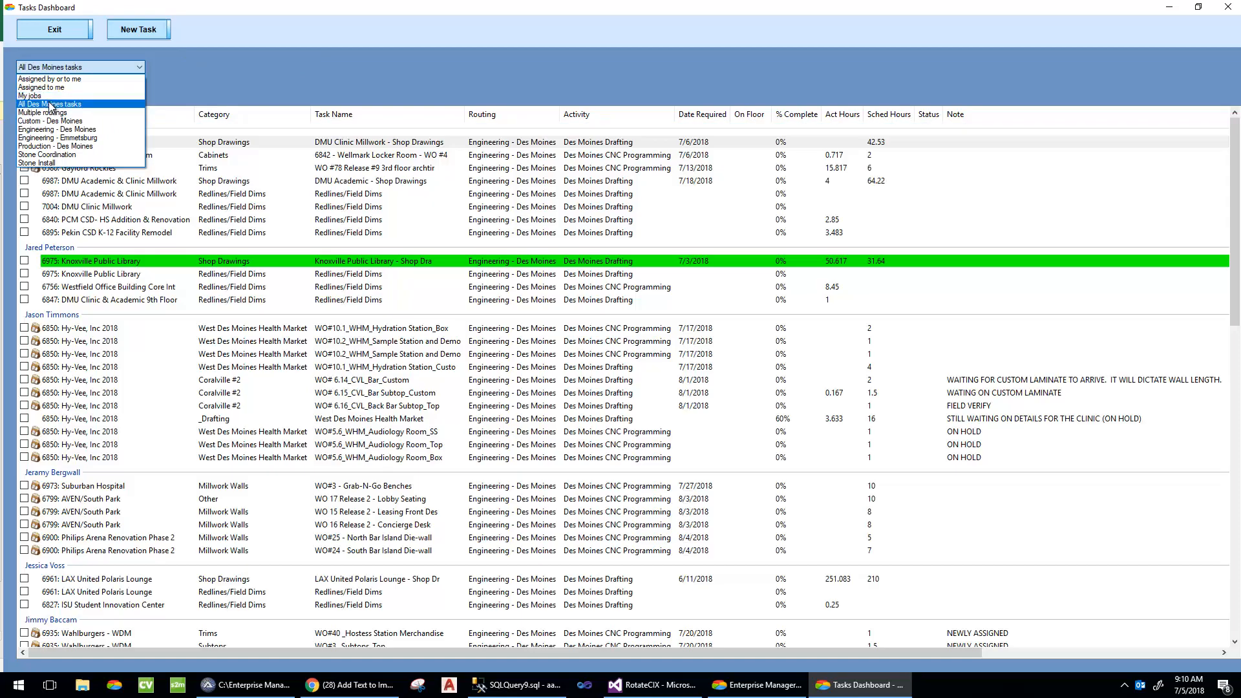
pyautogui.click(50, 112)
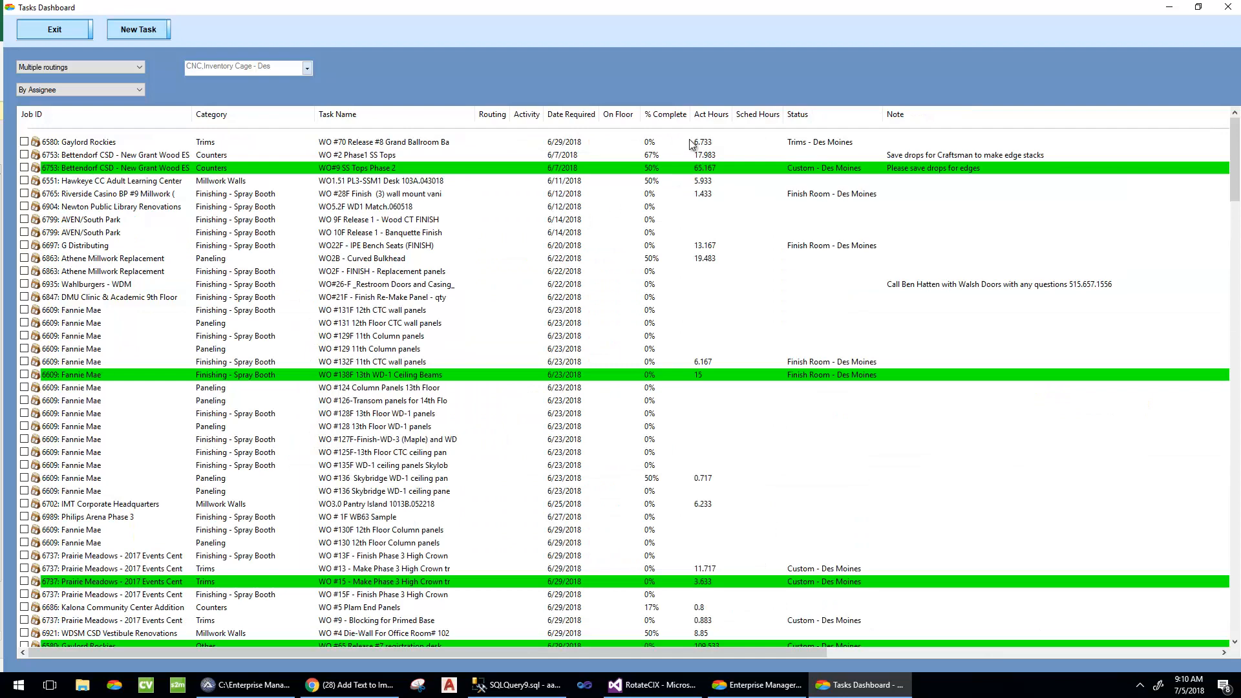
# Step: Open the required date of the first Gaylord Rockies task for editing, leave it without a change and exit the tasks dashboard
pyautogui.click(602, 139)
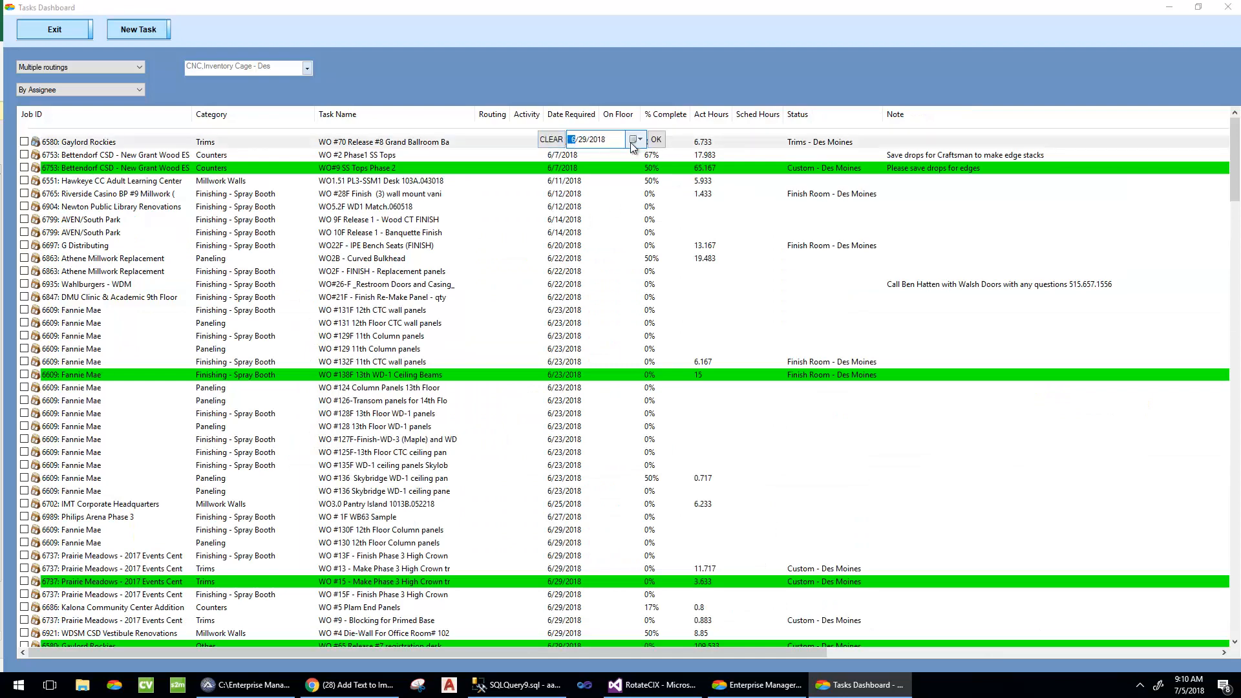
pyautogui.click(570, 69)
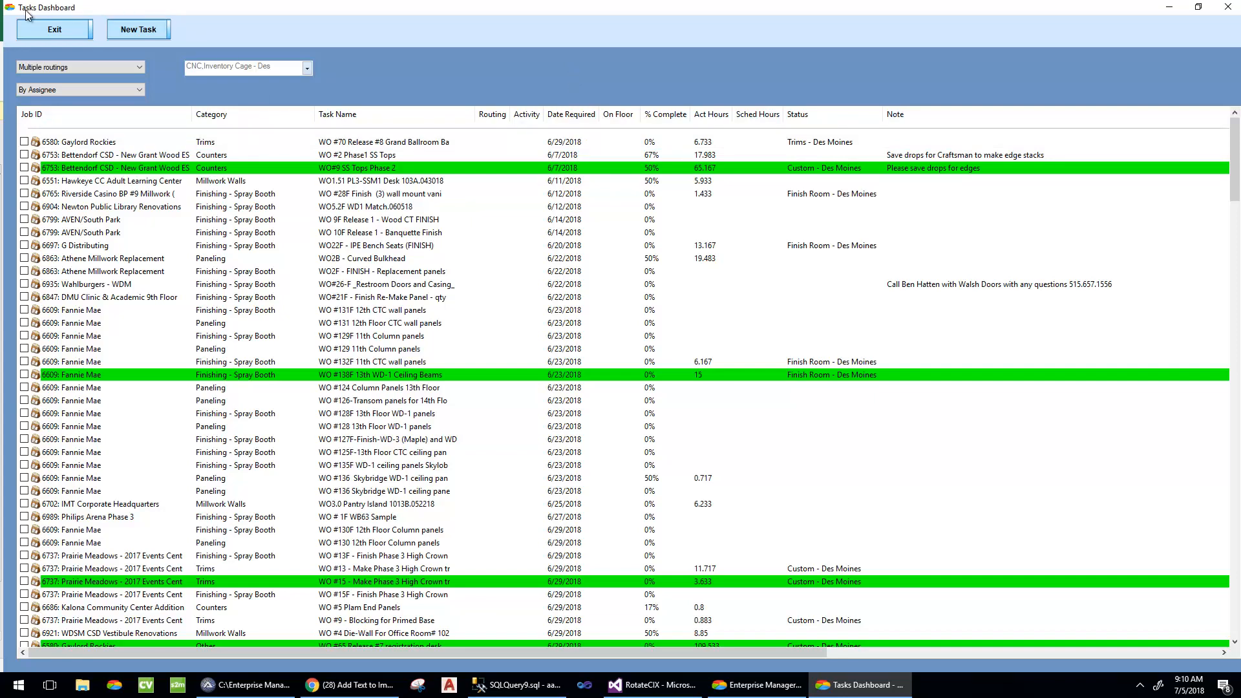
pyautogui.click(54, 30)
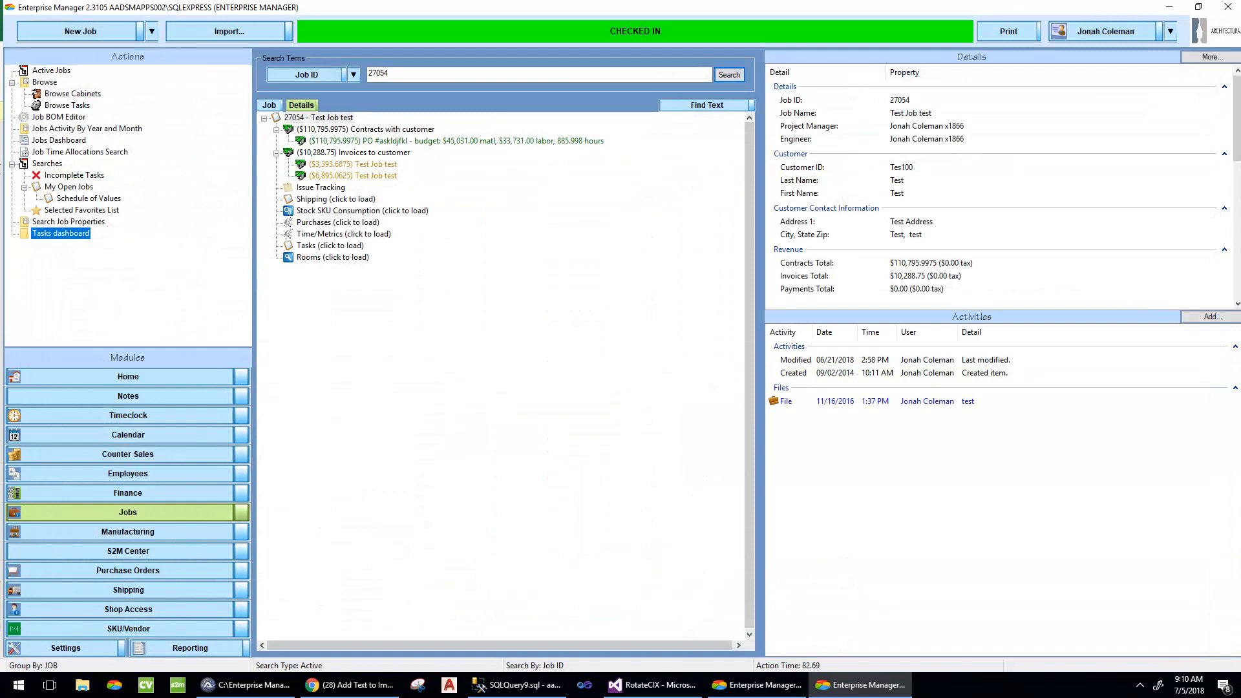
# Step: Add an item to the customer contract with quantity 1, price $0.00 and description "PR #17 Change Reception 101 to Stone"
pyautogui.rightClick(351, 143)
pyautogui.click(387, 155)
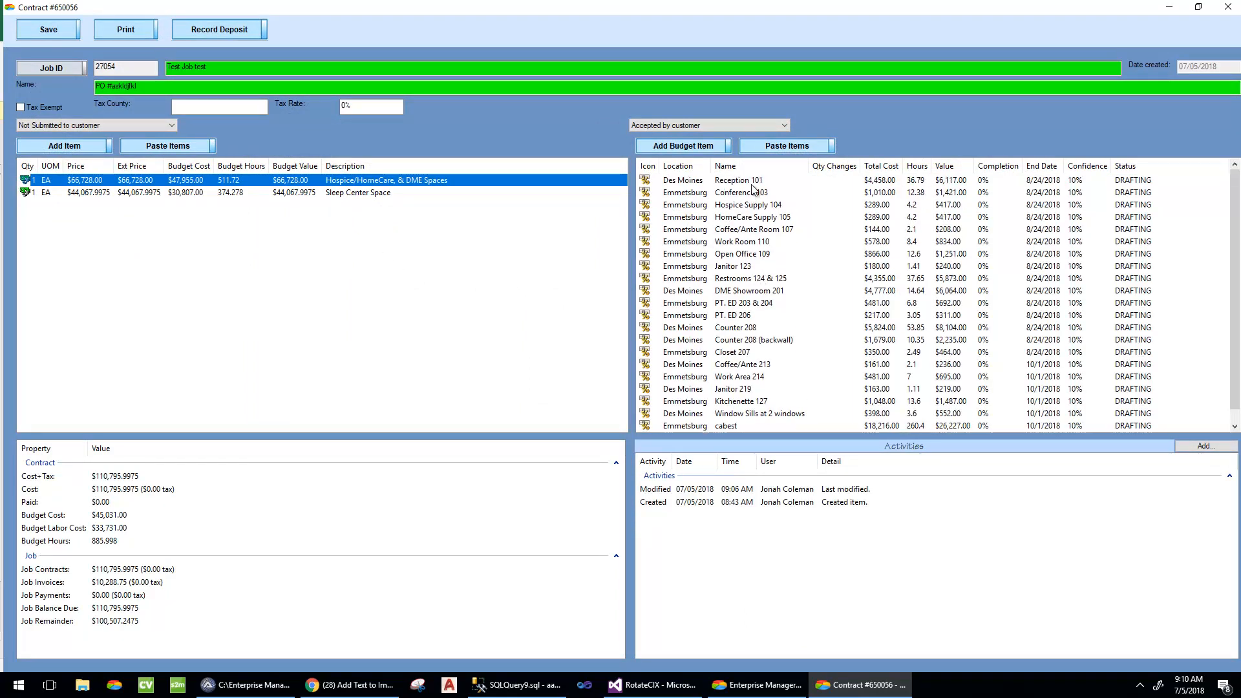
pyautogui.click(80, 146)
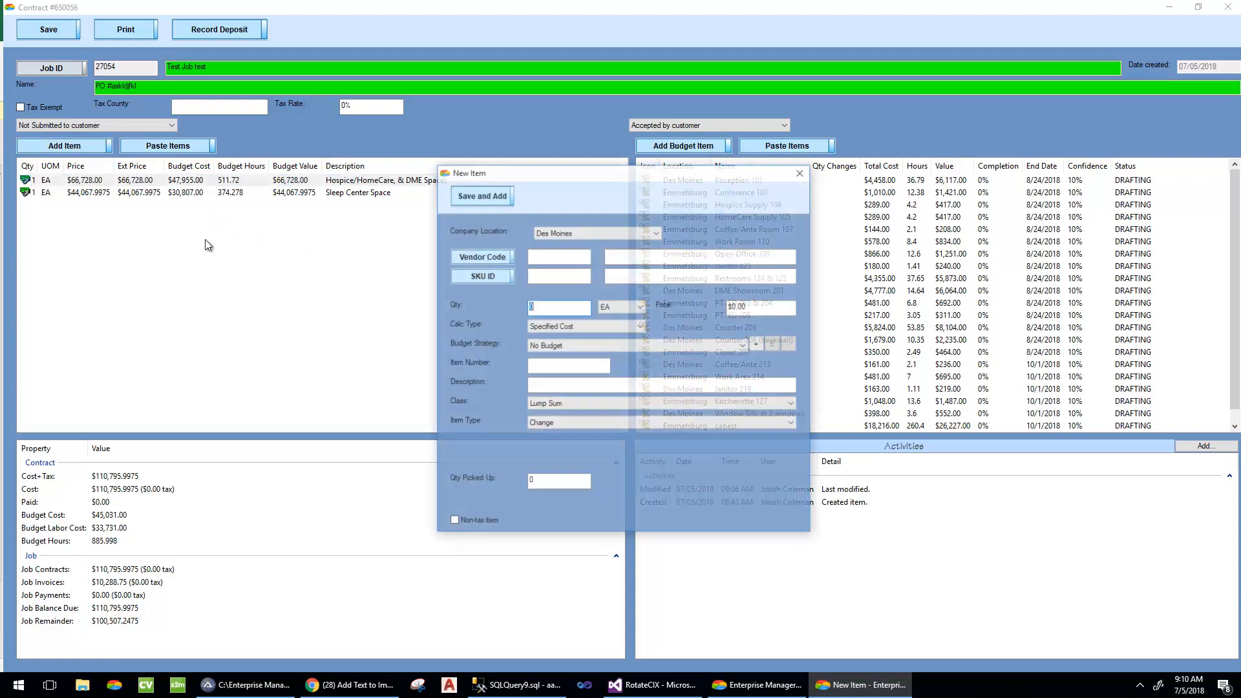
pyautogui.press('Tab')
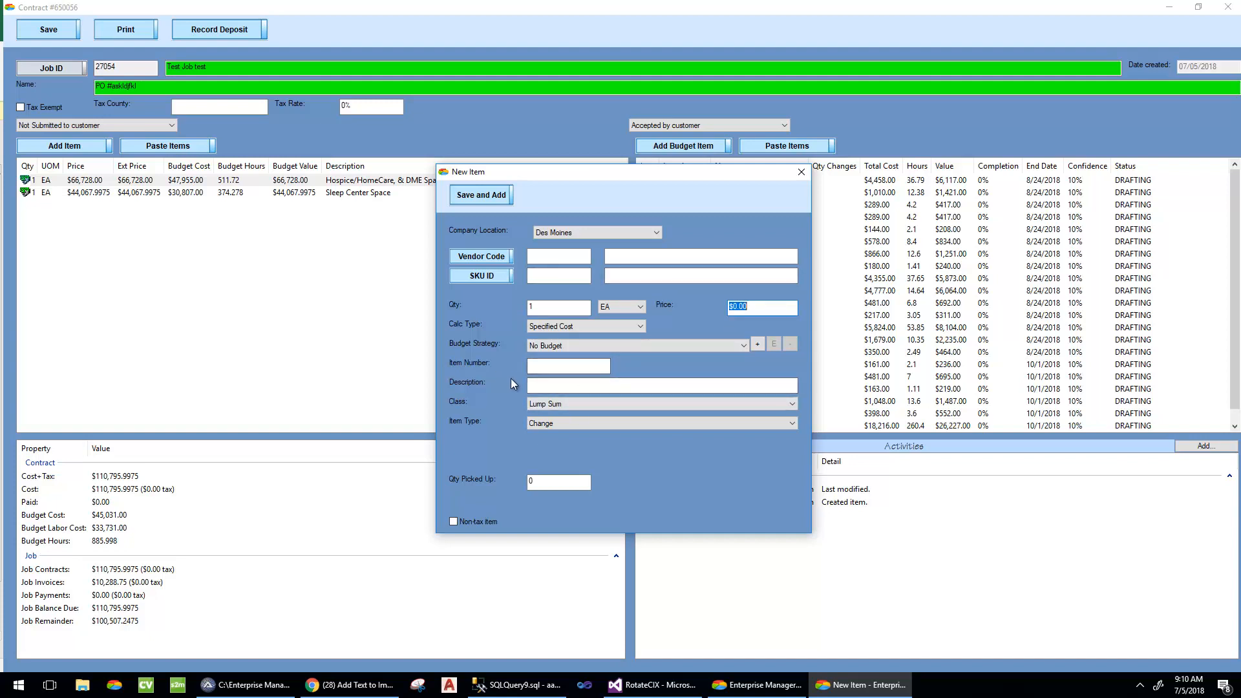
pyautogui.click(566, 384)
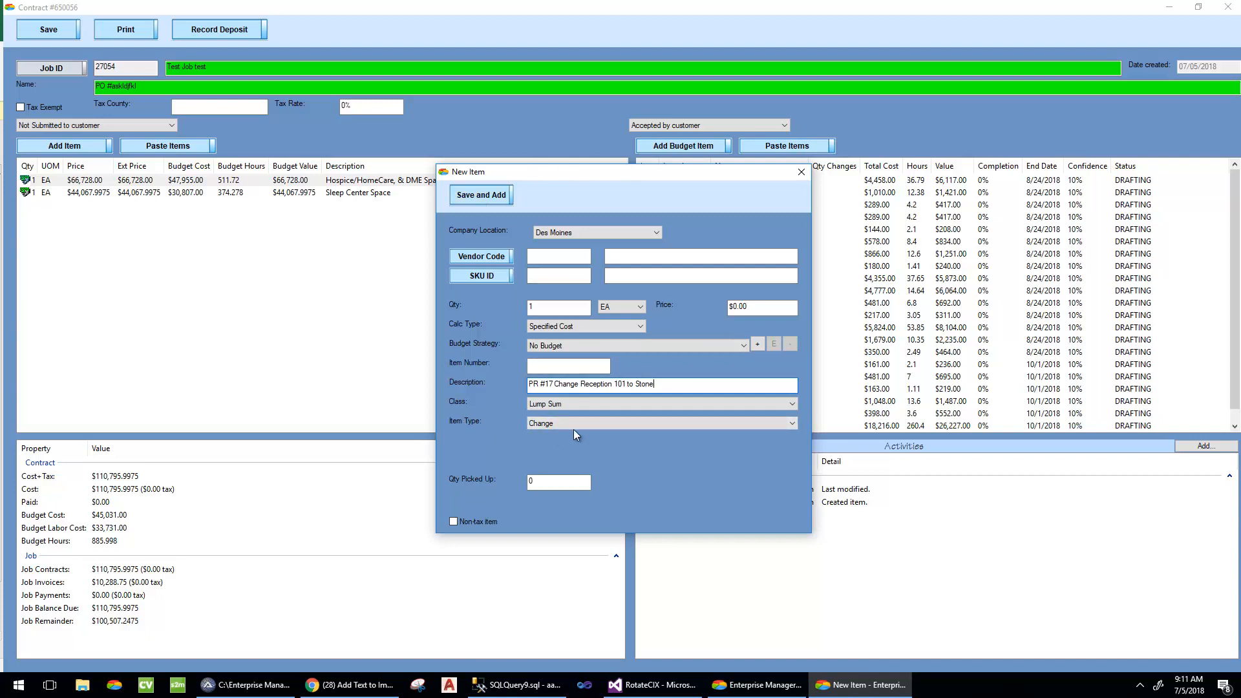
pyautogui.click(498, 195)
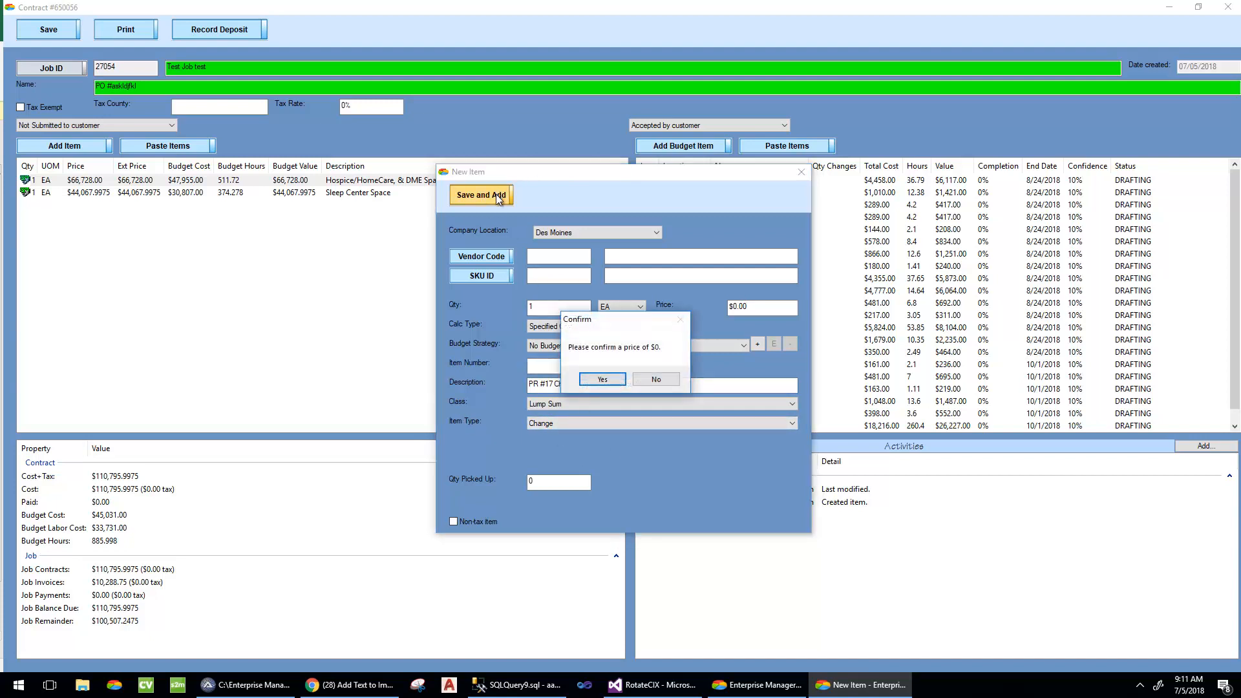
pyautogui.click(603, 380)
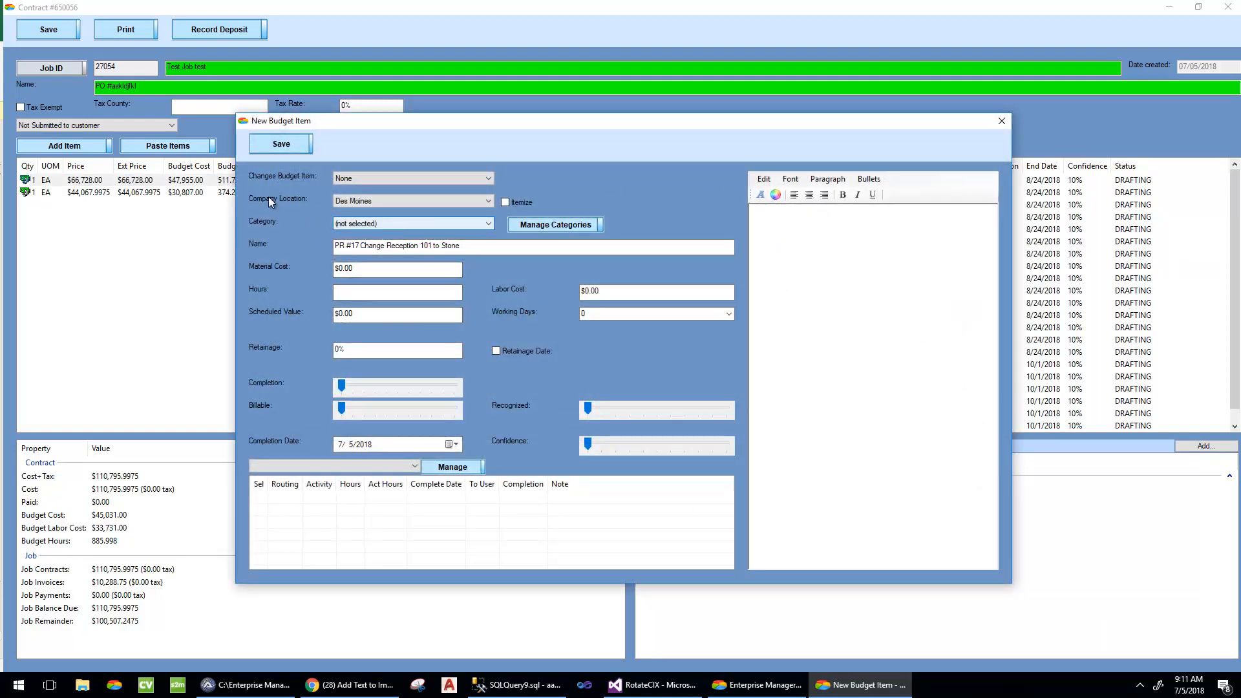
# Step: Look through the existing budget items that the new budget item could change, and close it without choosing one or saving
pyautogui.click(362, 179)
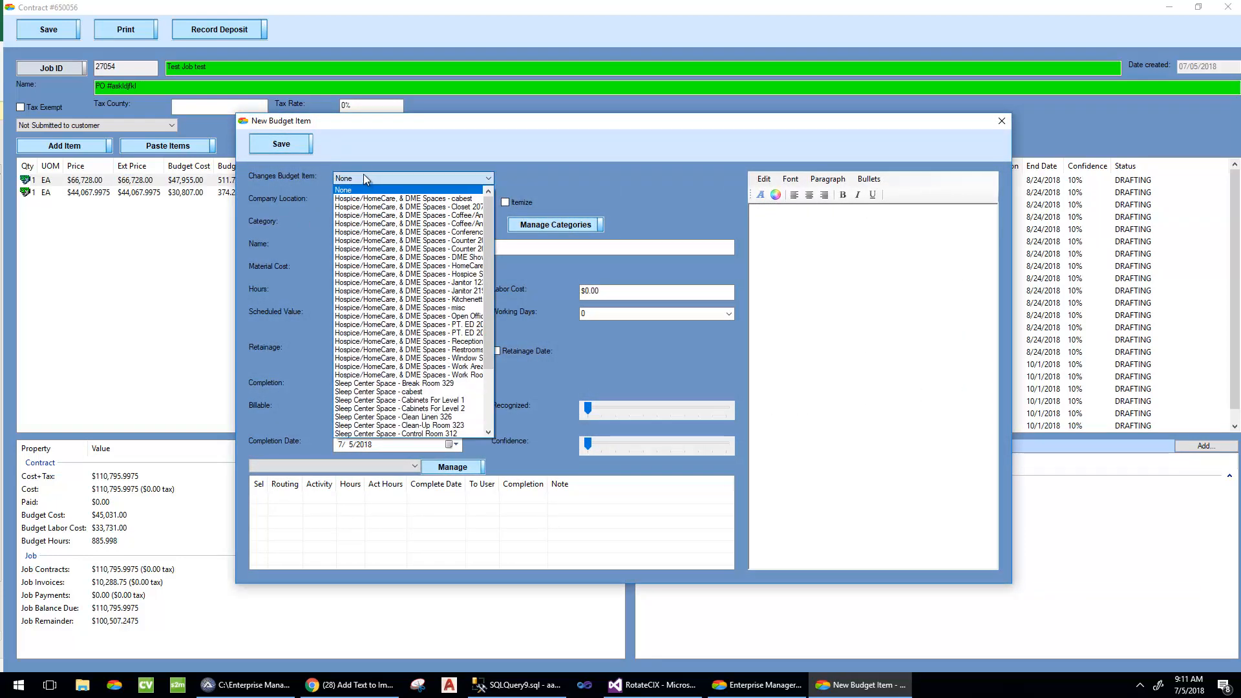
pyautogui.moveTo(489, 216); pyautogui.dragTo(499, 368)
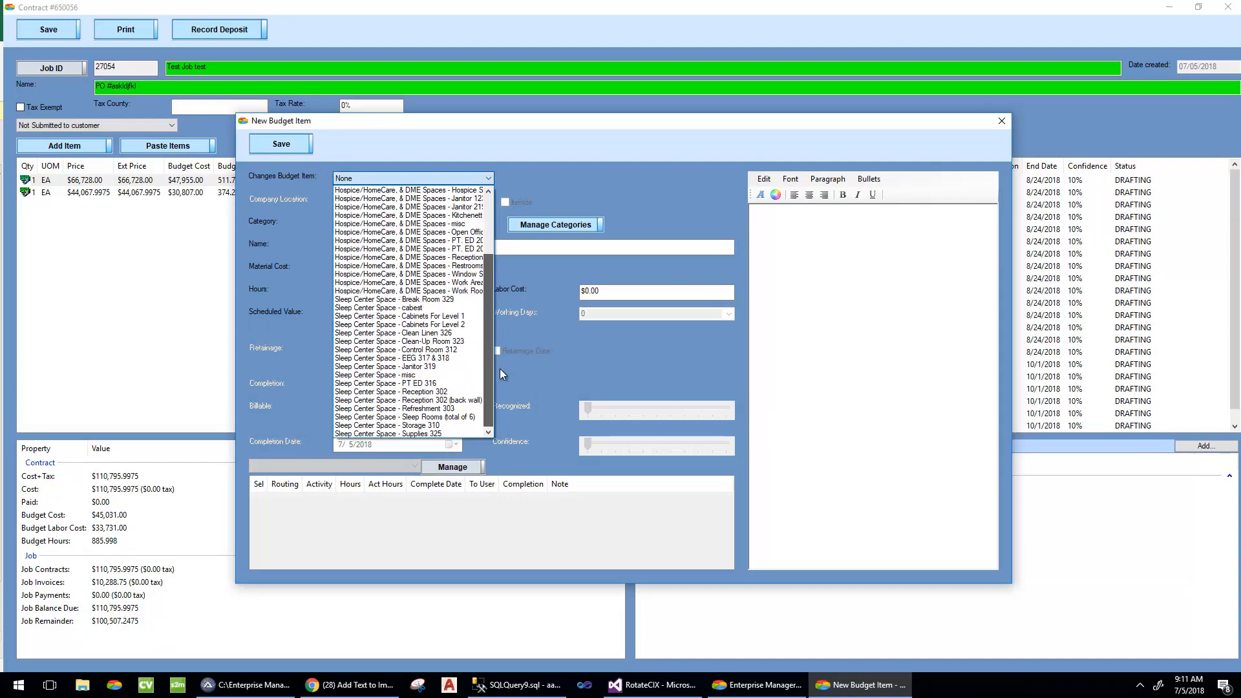
pyautogui.scroll(4, 499, 367)
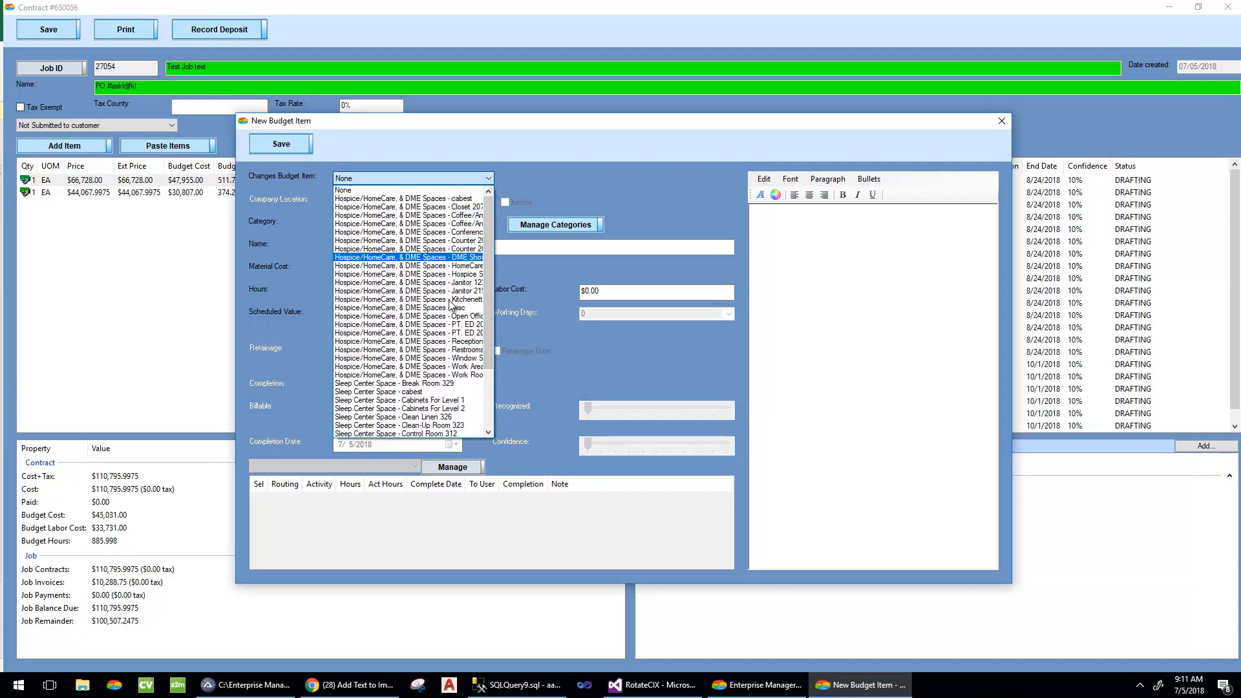
pyautogui.scroll(-4, 474, 424)
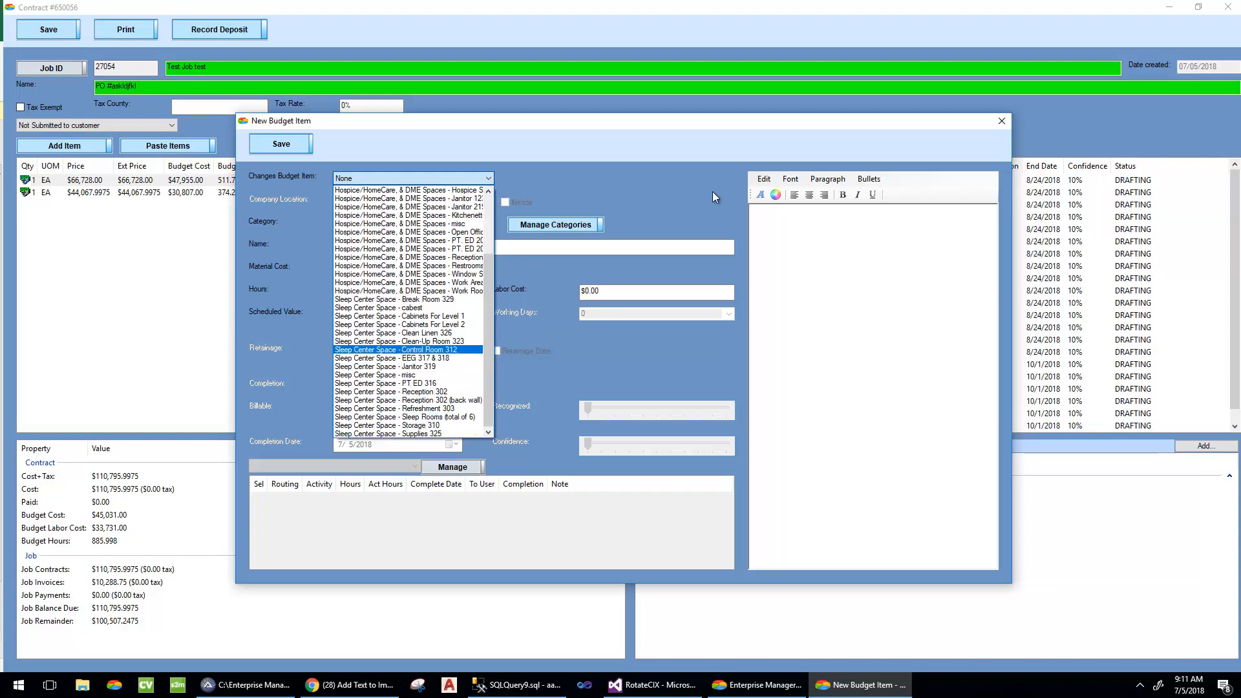
pyautogui.click(668, 196)
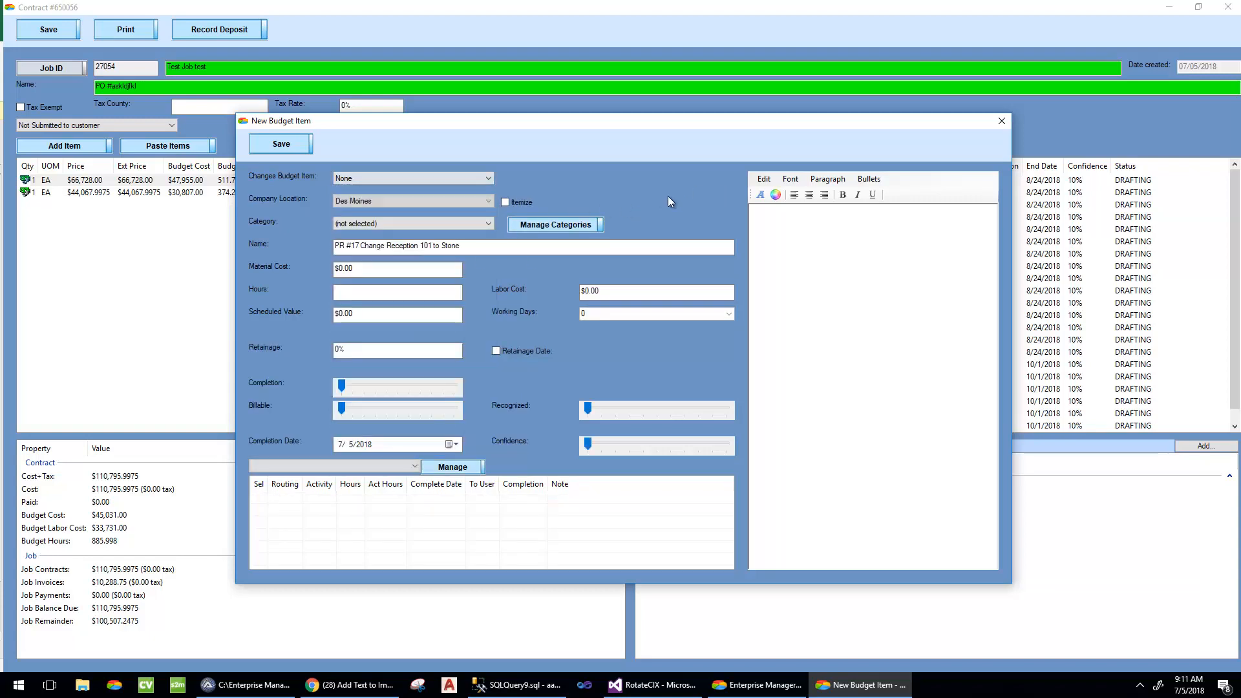
pyautogui.click(1005, 125)
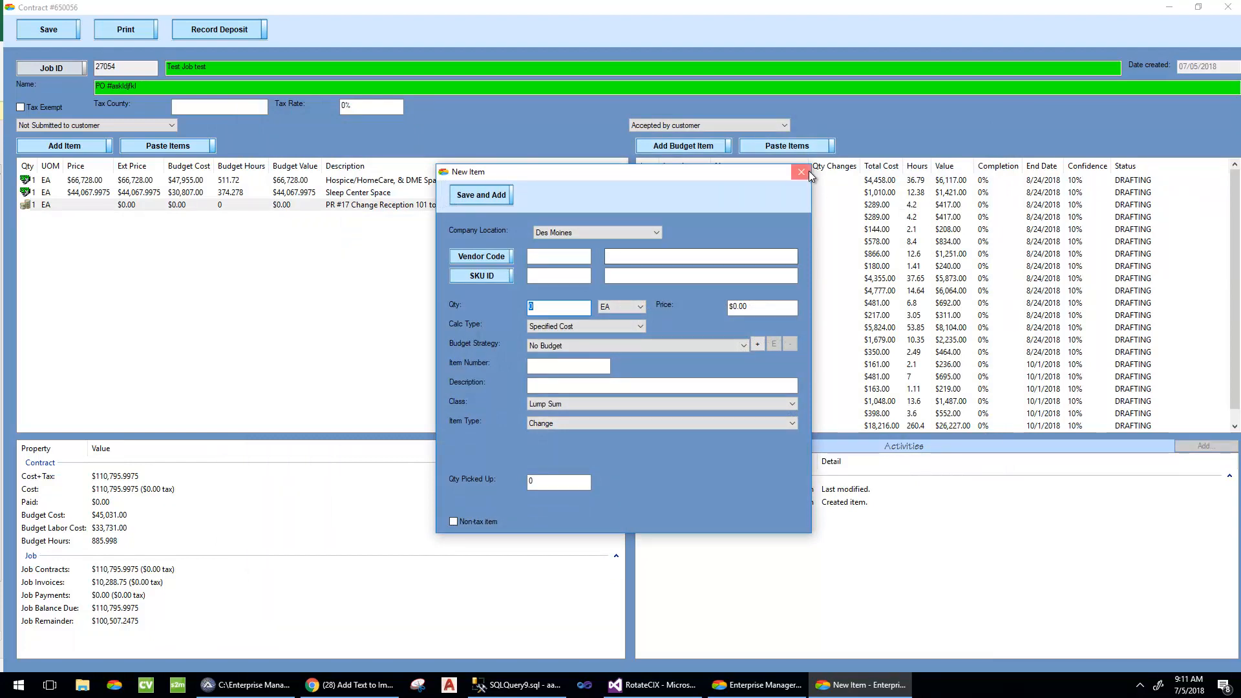
# Step: Close the empty new item and create a complete deduction of Reception 101 in the item PR #17 Change Reception 101 to Stone
pyautogui.click(809, 171)
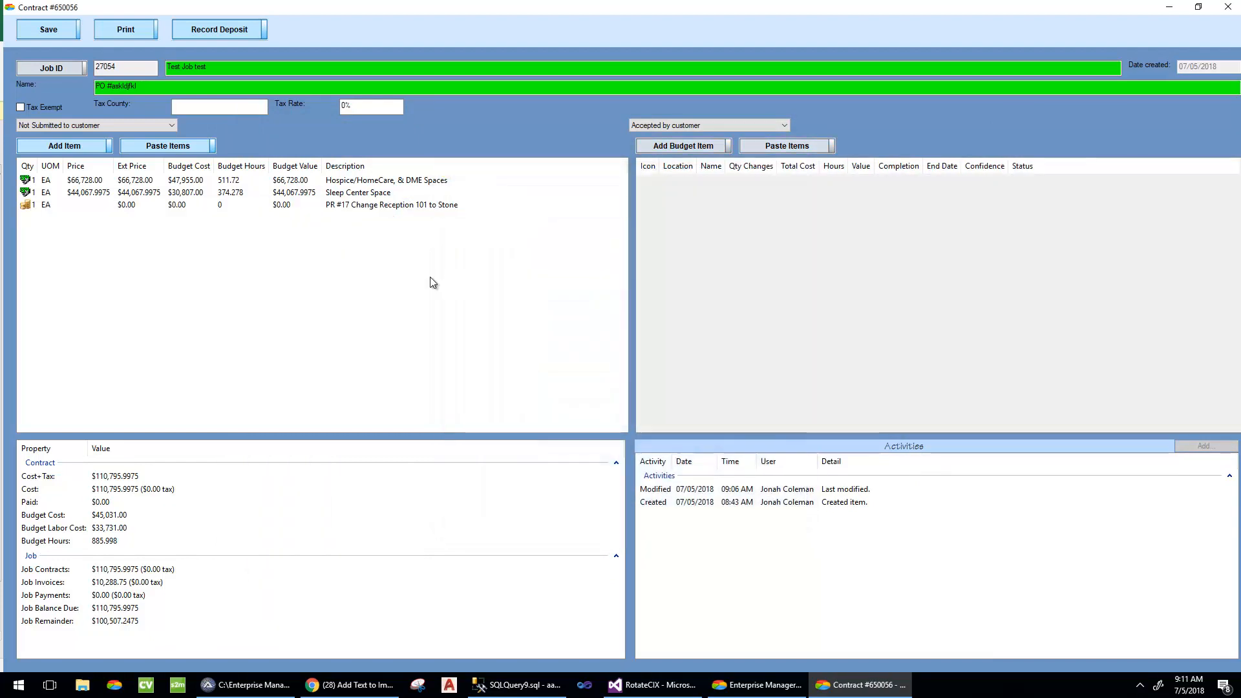
pyautogui.click(294, 205)
pyautogui.click(382, 183)
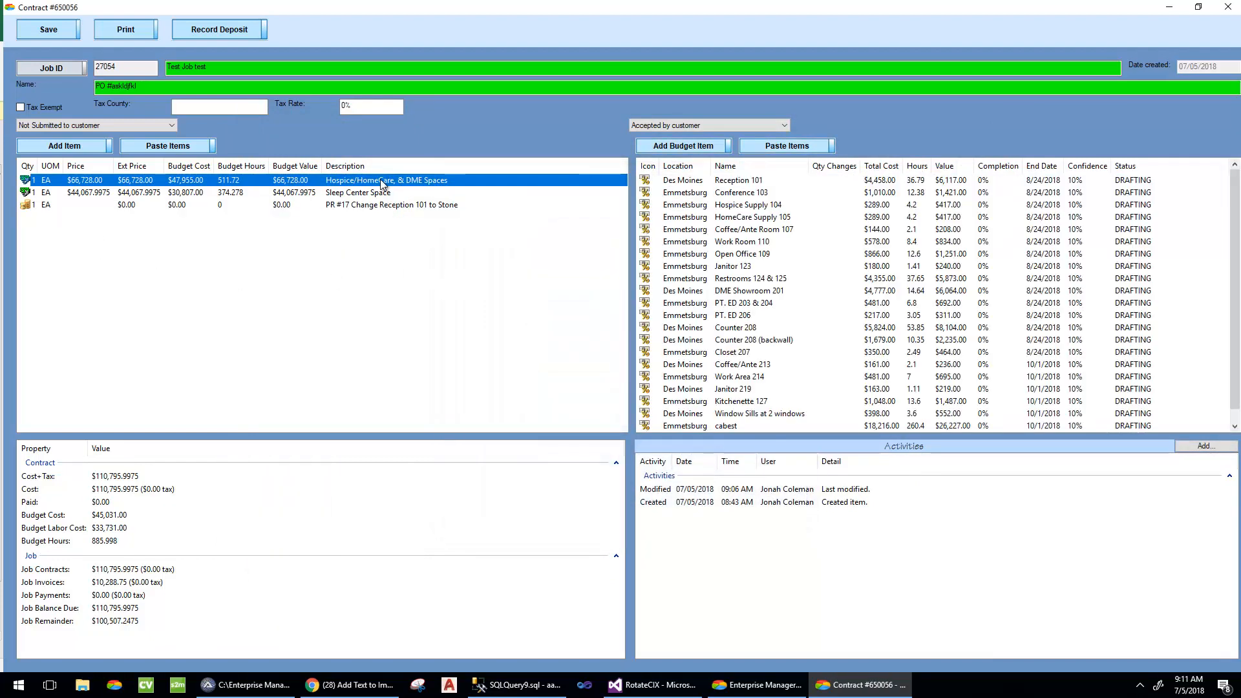
pyautogui.rightClick(760, 184)
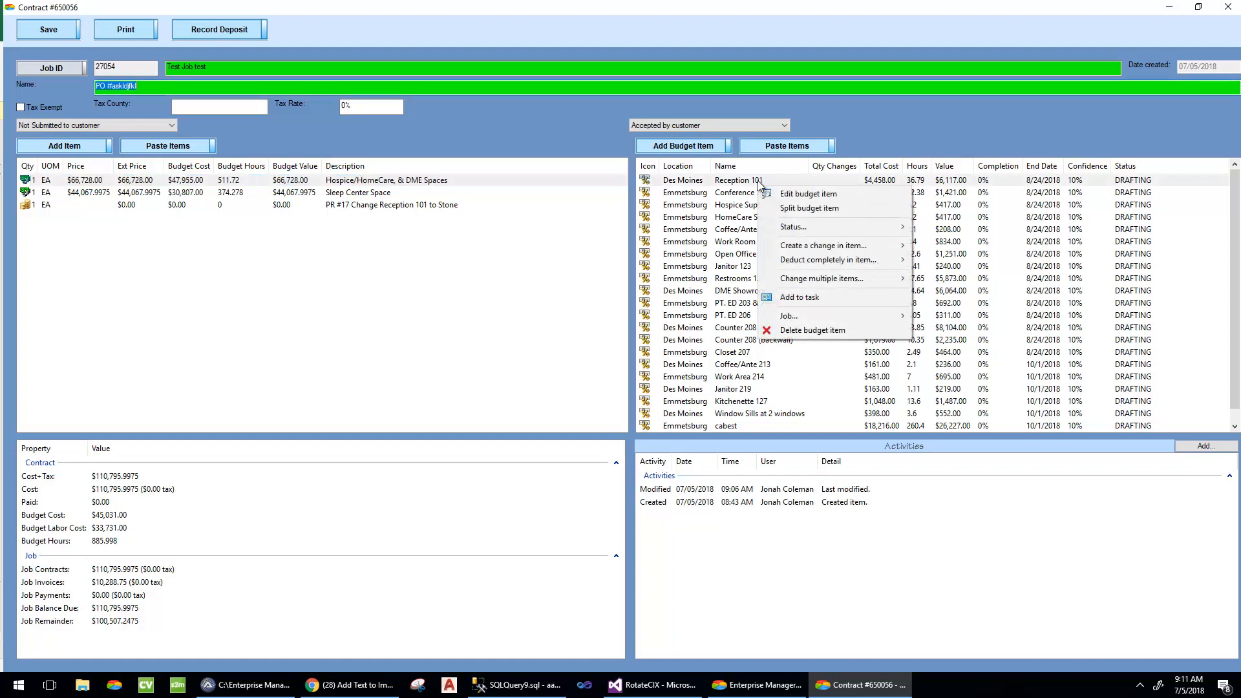
pyautogui.moveTo(867, 247)
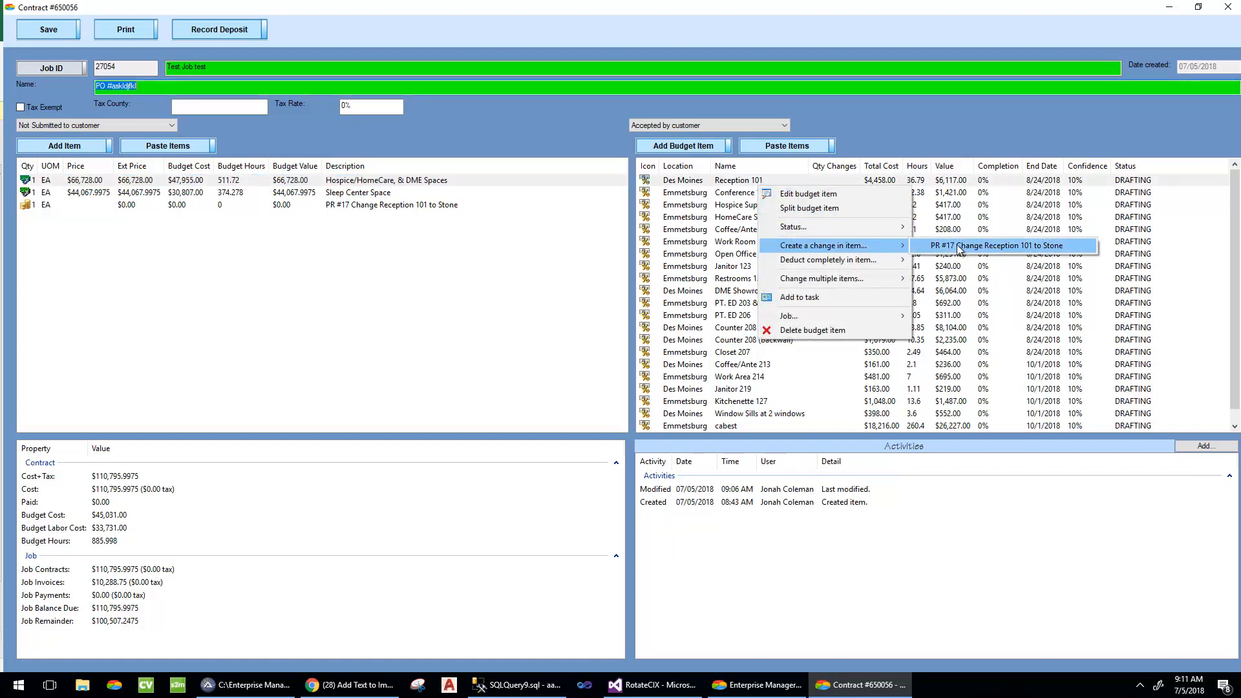
pyautogui.moveTo(839, 265)
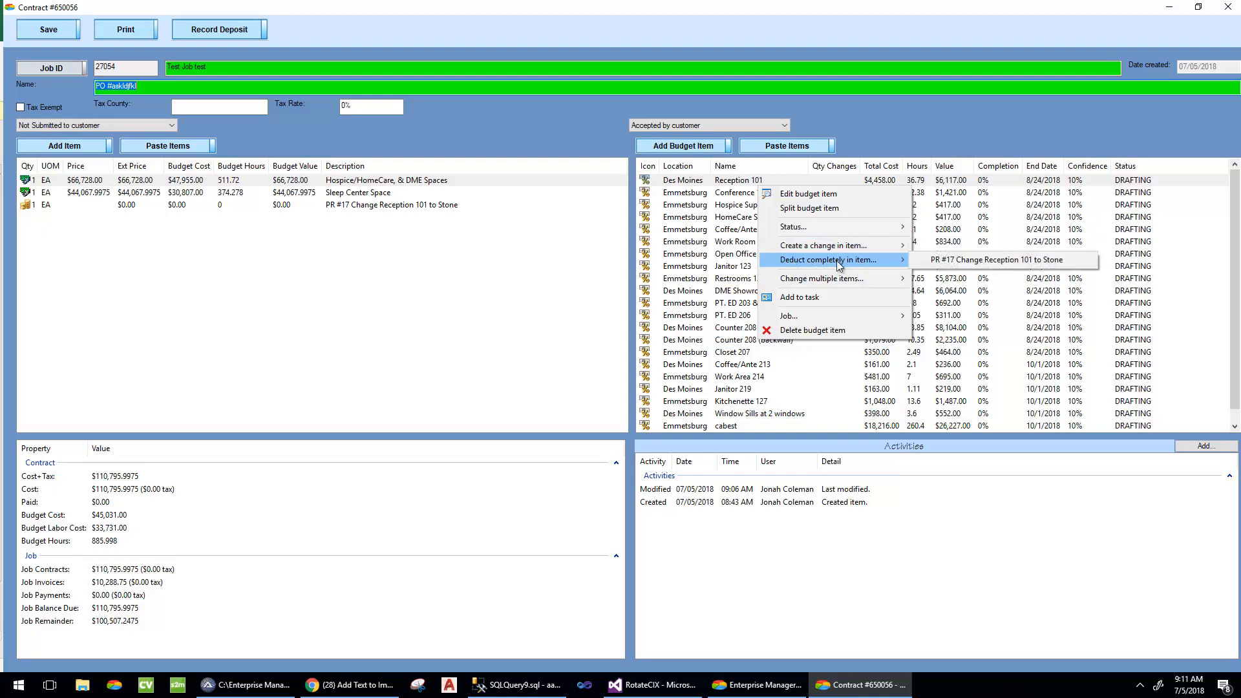
pyautogui.click(981, 261)
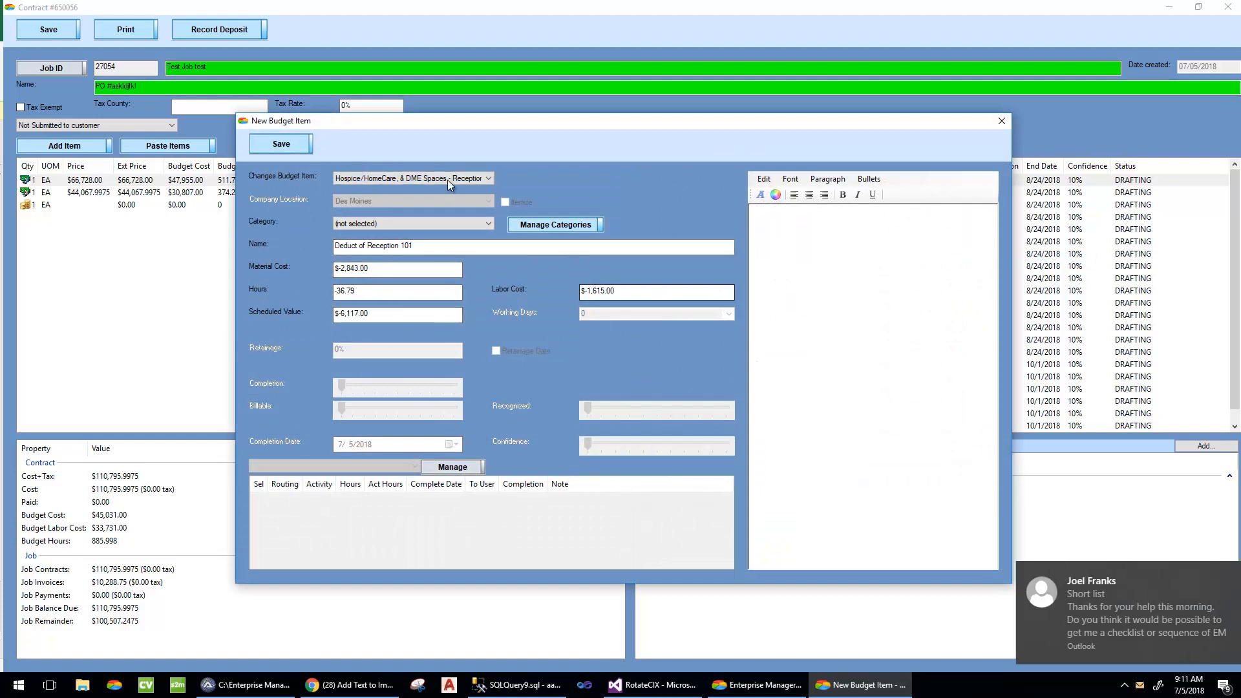
# Step: Save the Reception 101 deduction and have the contract item amount changed to match its scheduled value
pyautogui.click(283, 143)
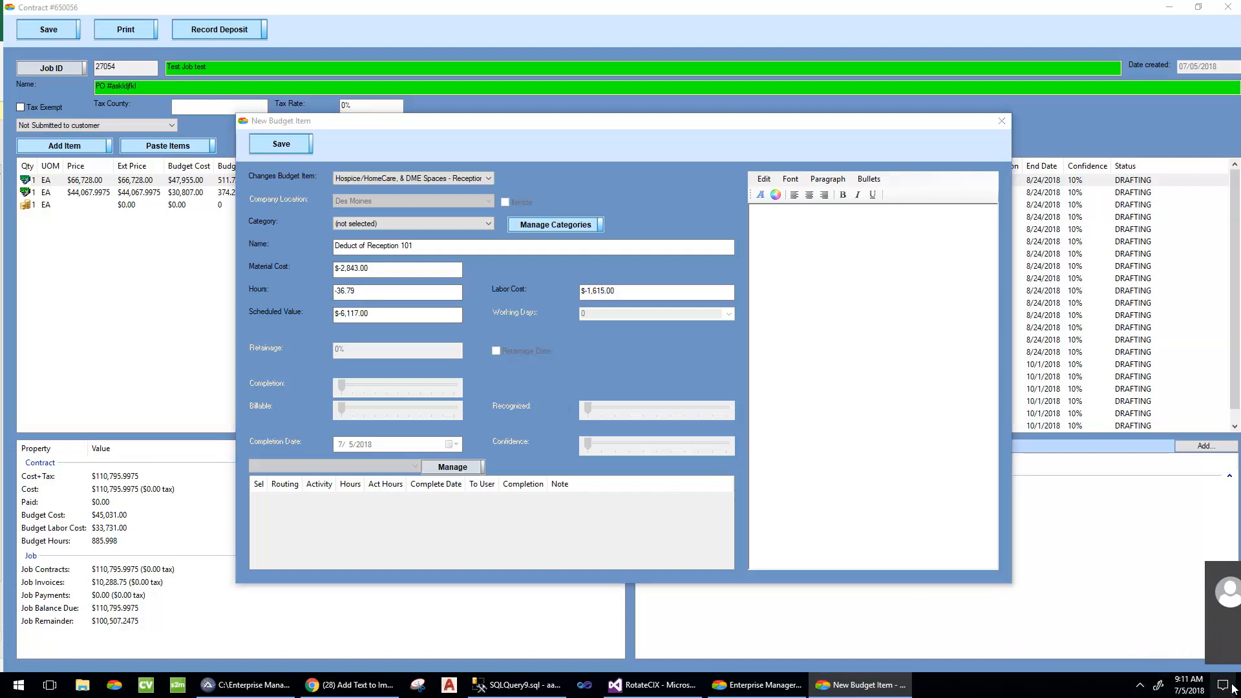
pyautogui.click(1234, 690)
pyautogui.click(442, 411)
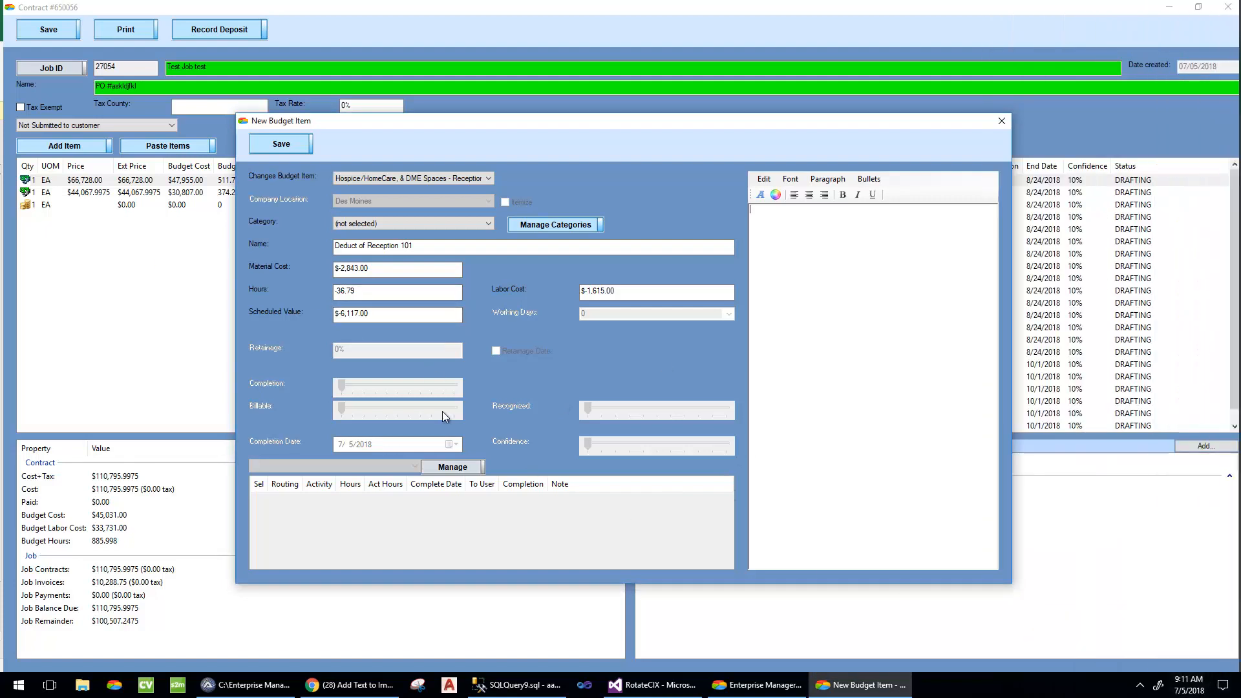
pyautogui.click(267, 151)
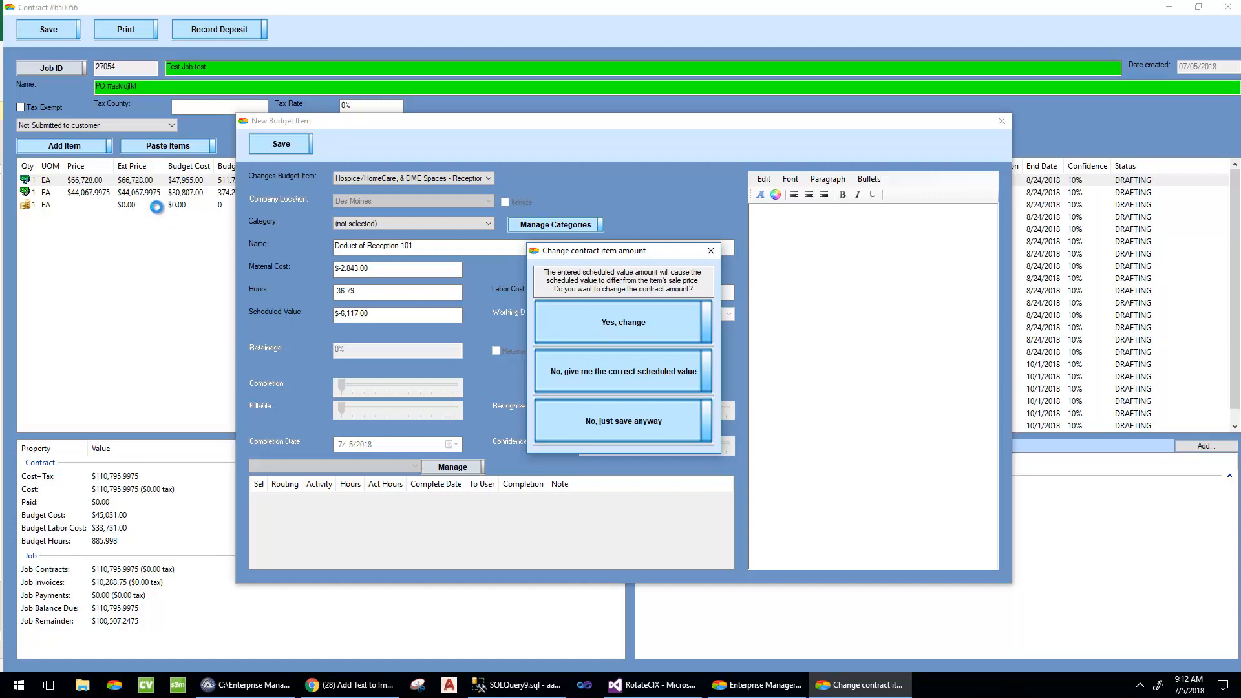
pyautogui.click(683, 335)
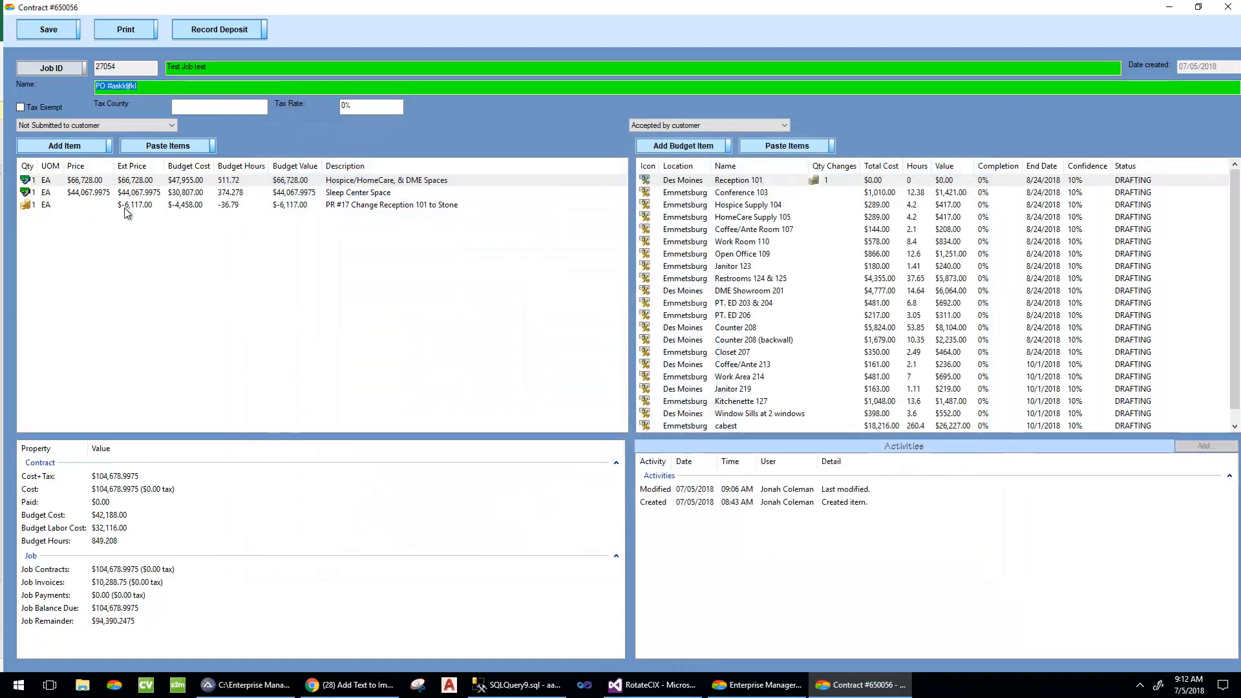
# Step: Create a change for Reception 101 in the PR #17 item and name it "New Value For REception 101"
pyautogui.click(142, 205)
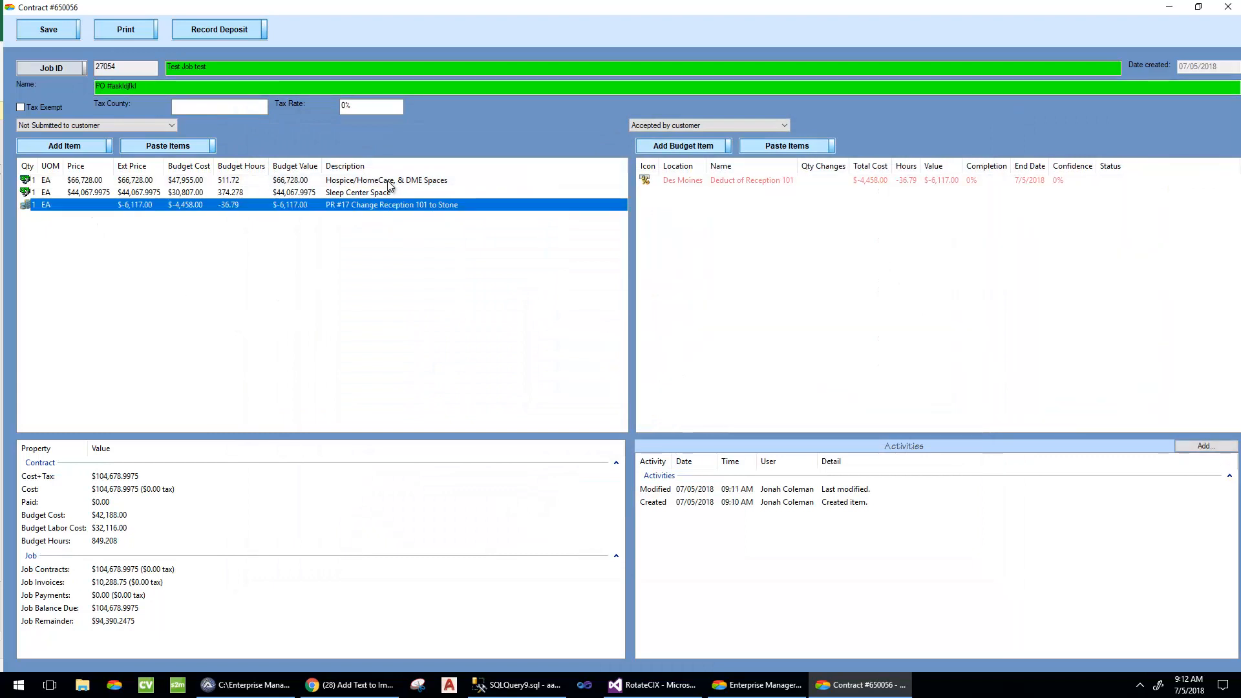
pyautogui.rightClick(812, 185)
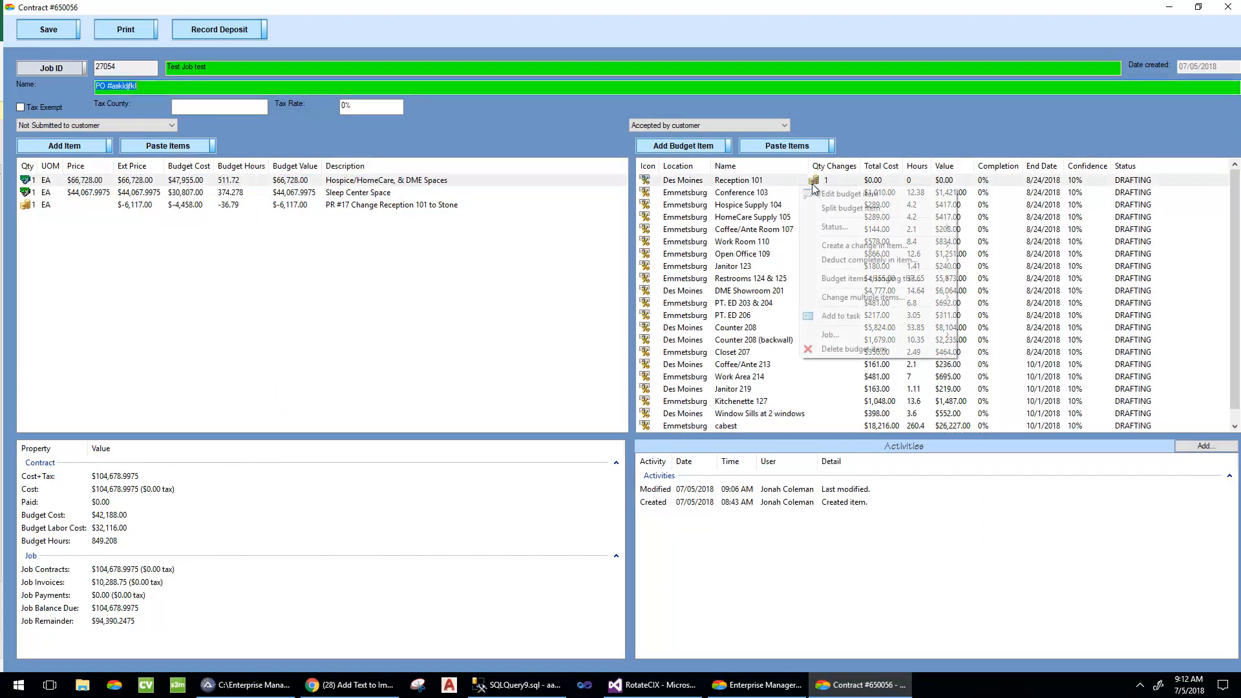
pyautogui.moveTo(836, 246)
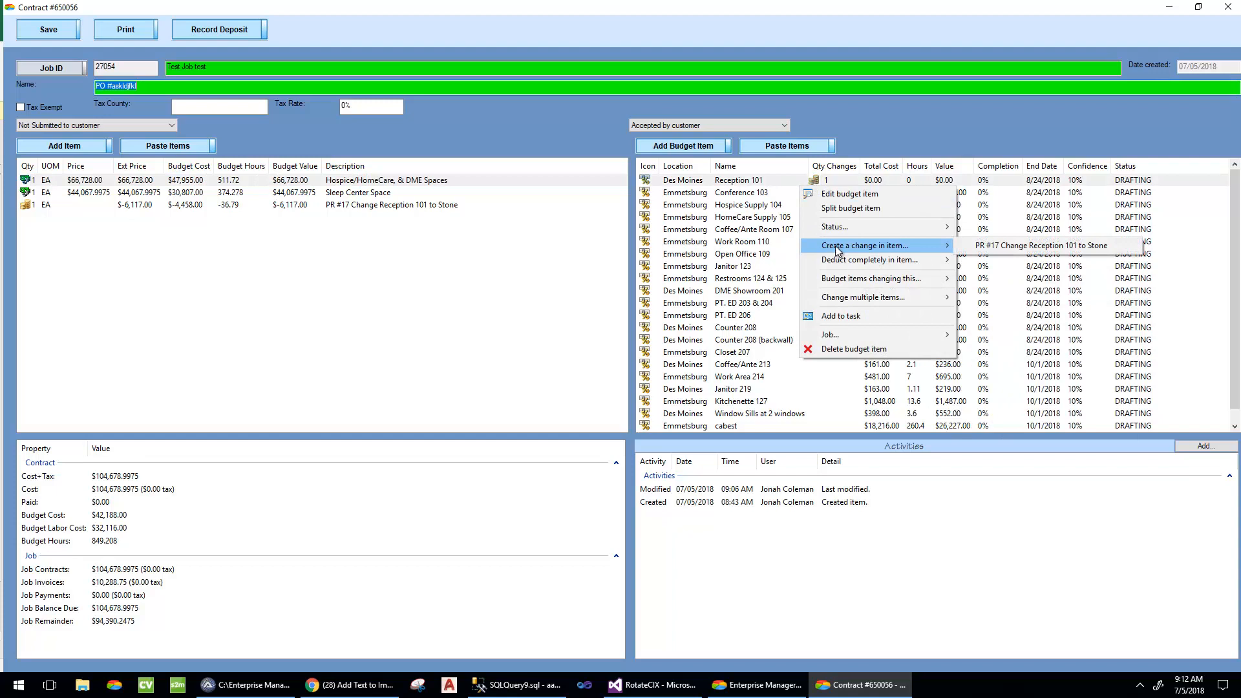
pyautogui.click(987, 248)
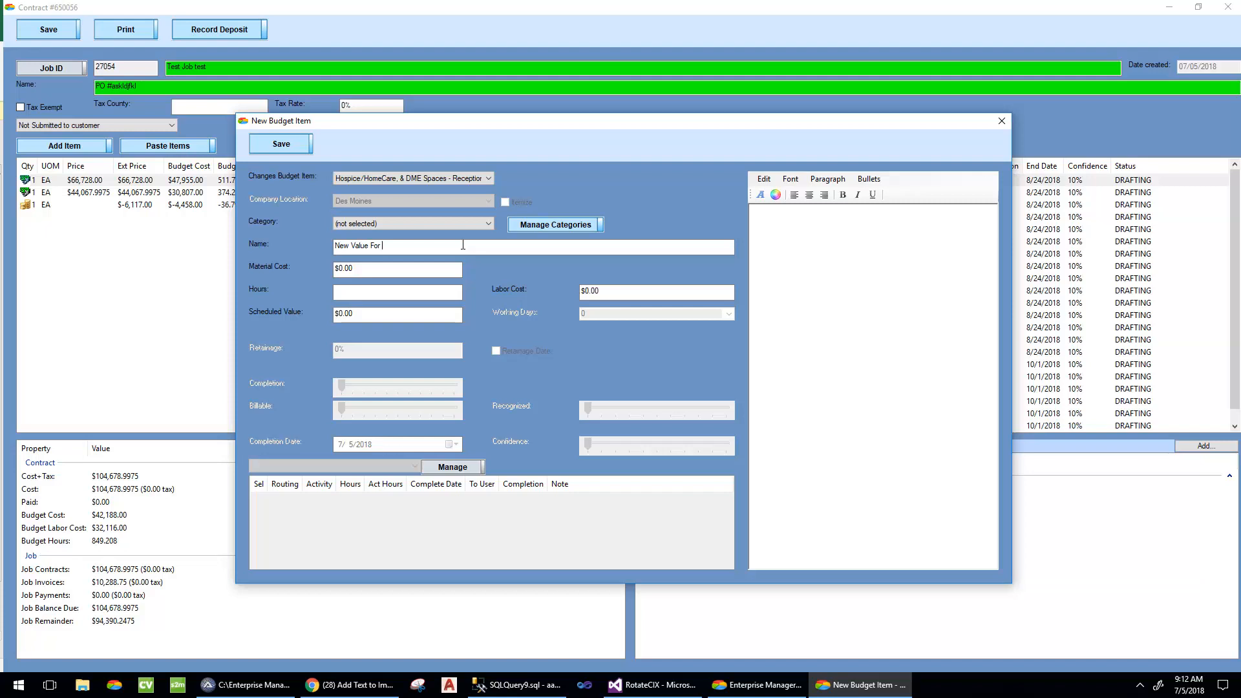
pyautogui.press('Tab')
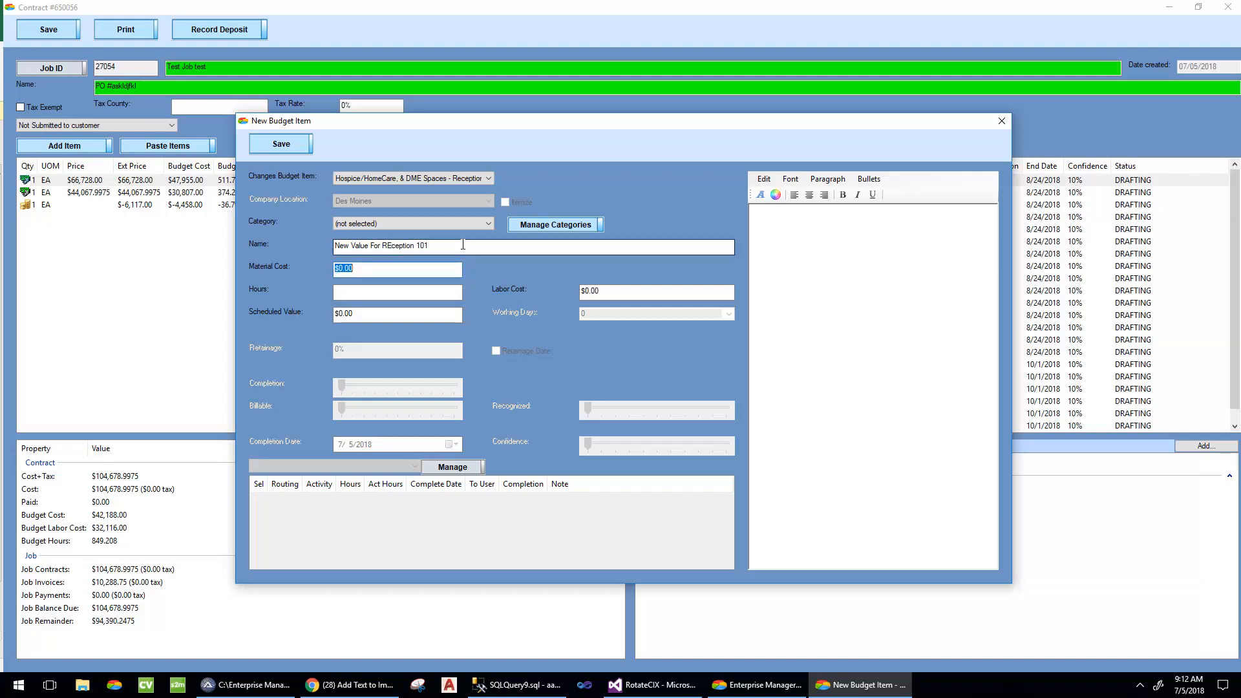
pyautogui.moveTo(374, 120); pyautogui.dragTo(312, 244)
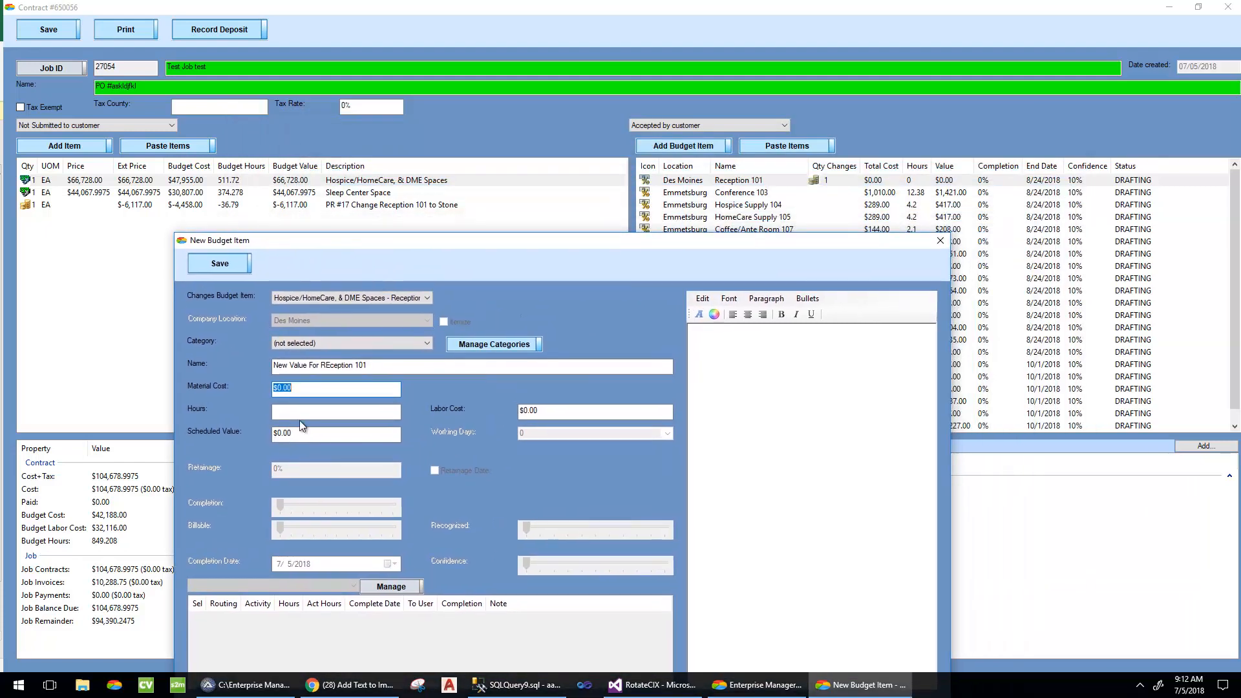
# Step: Set the new budget item's material cost to $6,000.00, hours to 350 and labor cost to $1,500.00
pyautogui.moveTo(335, 388); pyautogui.dragTo(274, 389)
pyautogui.write('16000')
pyautogui.press('Tab')
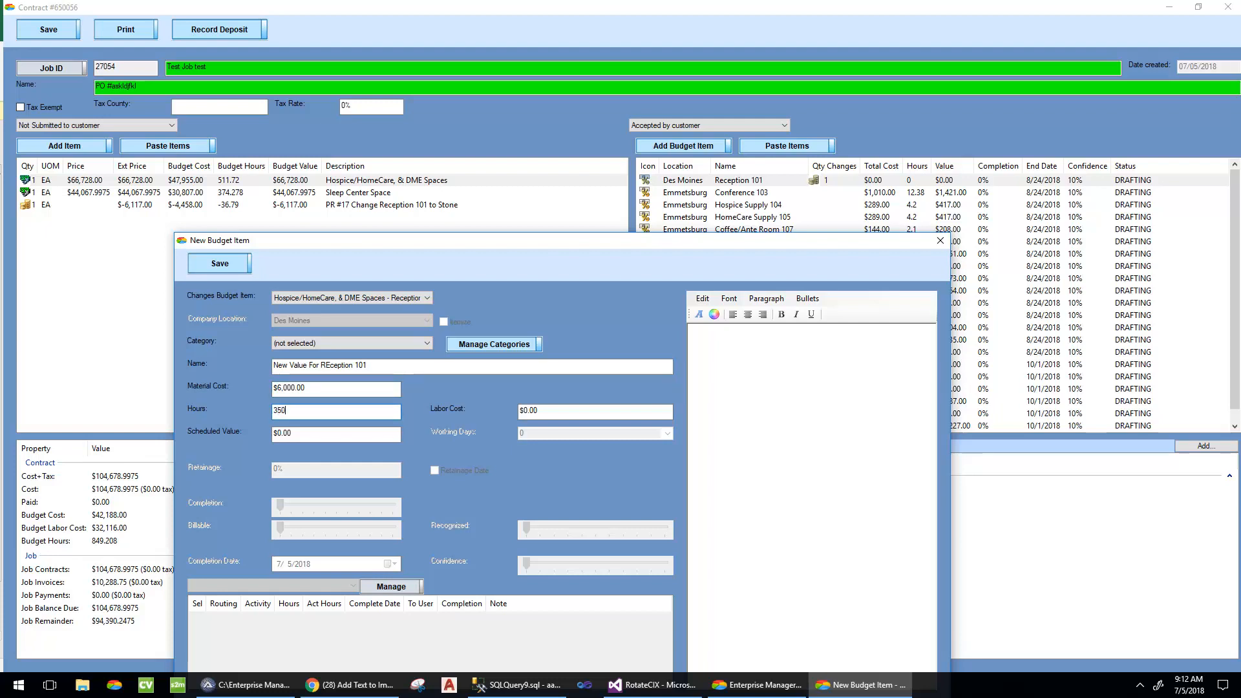
pyautogui.write('150')
pyautogui.press('Tab')
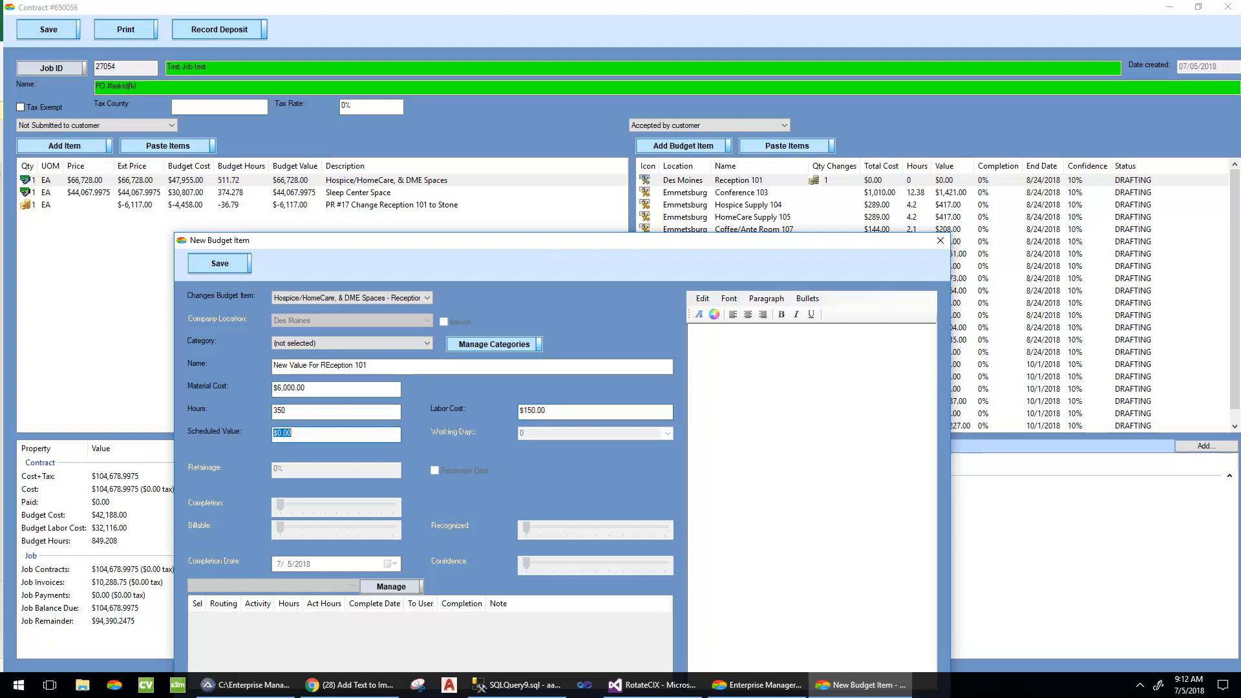
pyautogui.hotkey('shift', 'Tab')
pyautogui.write('1500')
pyautogui.press('Tab')
pyautogui.write('15')
pyautogui.press('Tab')
# Step: Set the scheduled value to $10,000.00, save the budget item and have the contract amount changed to match
pyautogui.moveTo(312, 433); pyautogui.dragTo(228, 434)
pyautogui.write('10000')
pyautogui.click(215, 267)
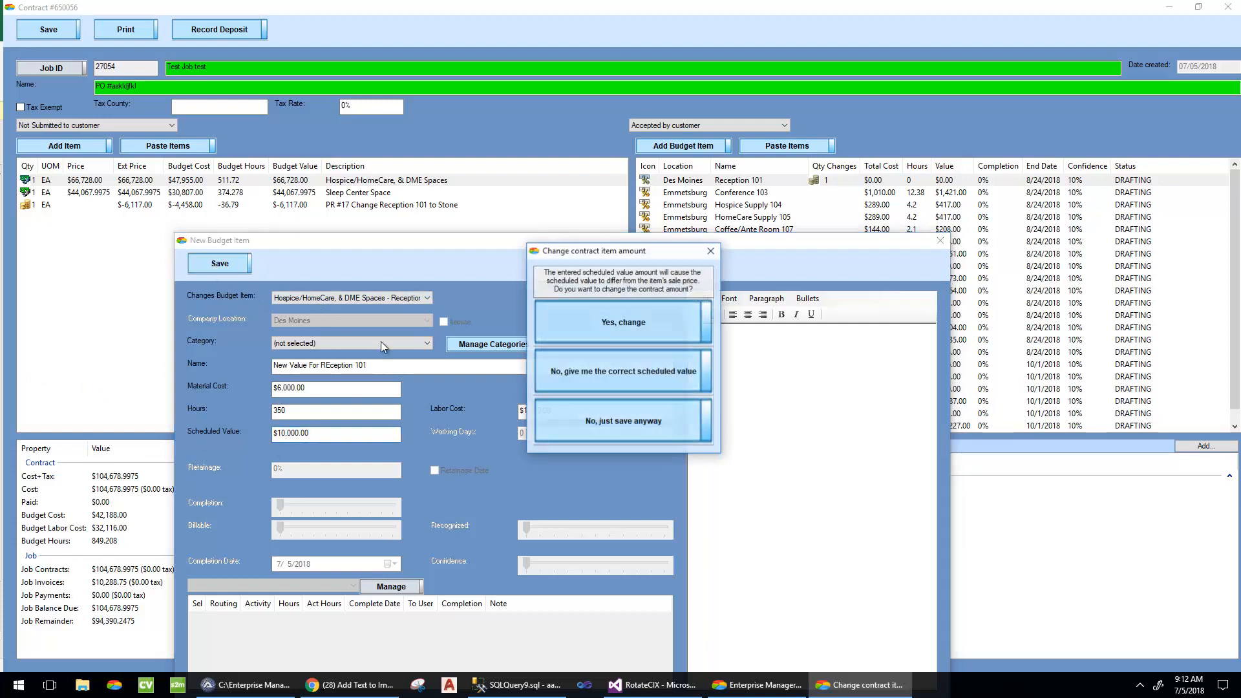
pyautogui.click(618, 332)
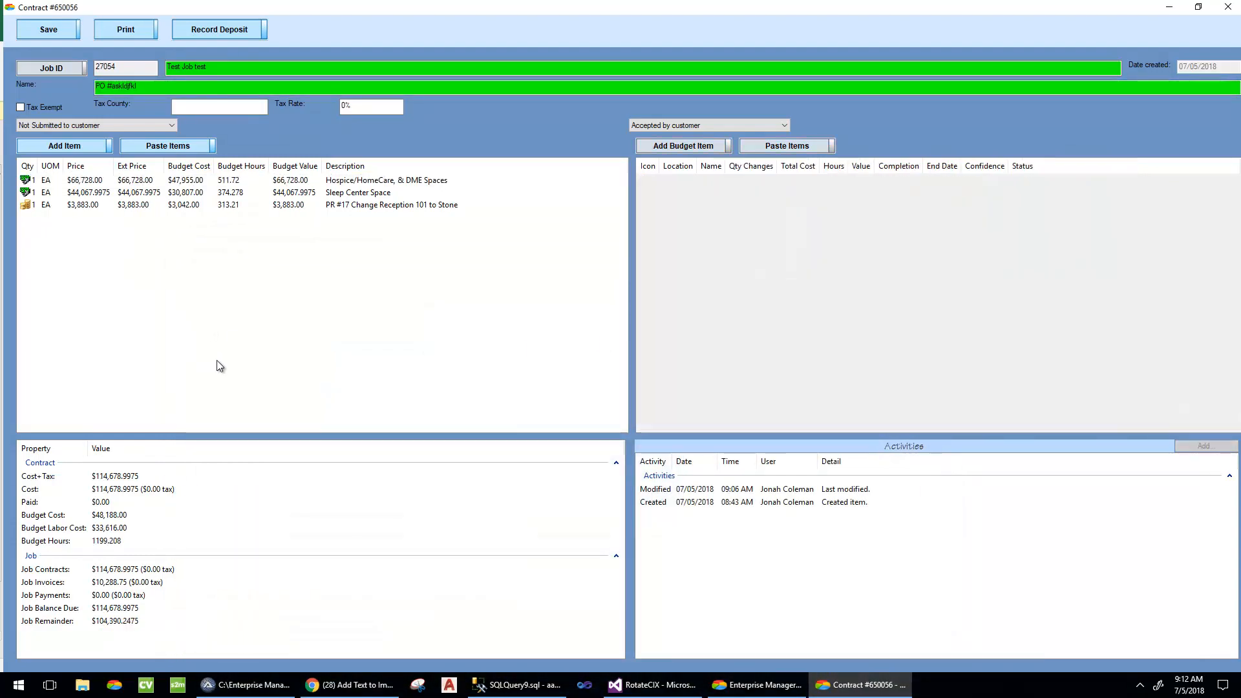
# Step: Review the budget items under PR #17 and the ones changing Reception 101 in Hospice/HomeCare, & DME Spaces
pyautogui.click(333, 205)
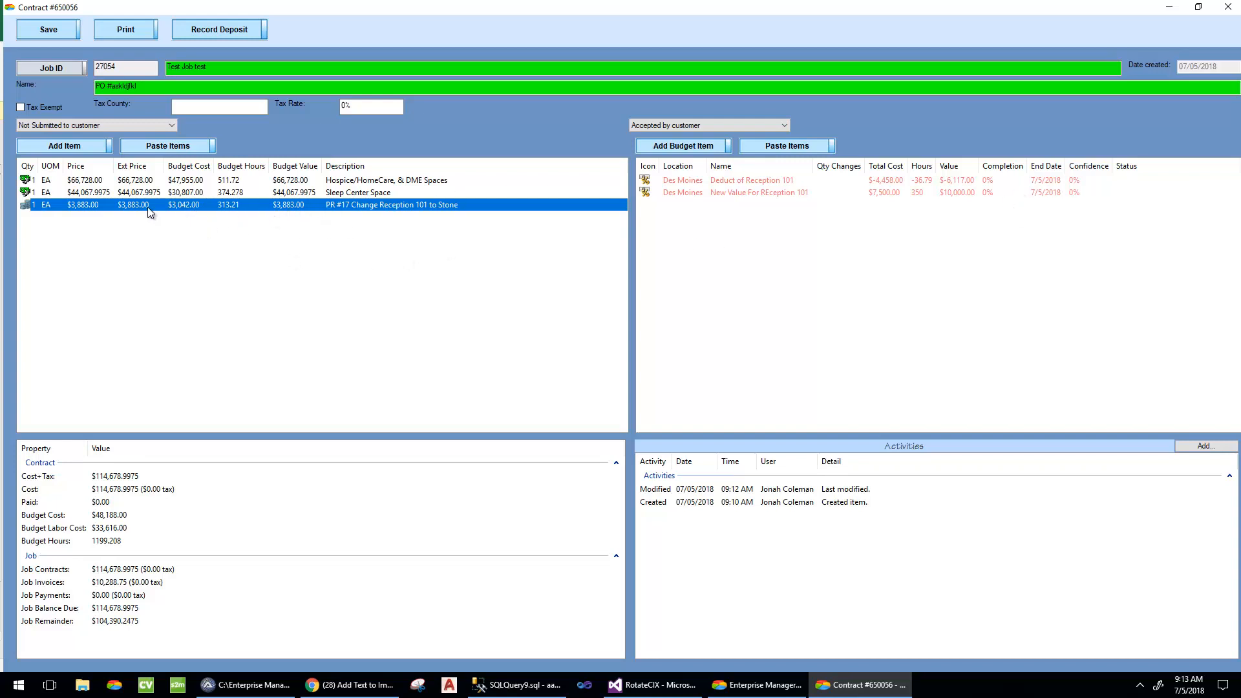
pyautogui.click(459, 341)
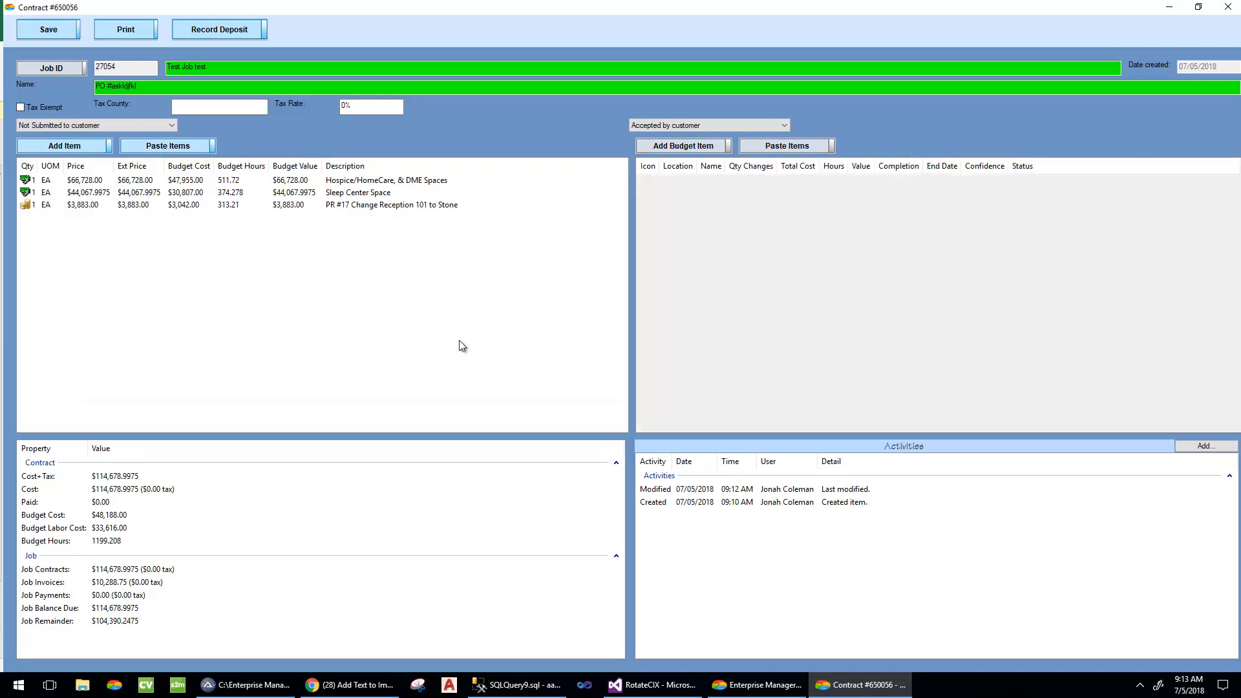
pyautogui.click(54, 207)
pyautogui.click(153, 182)
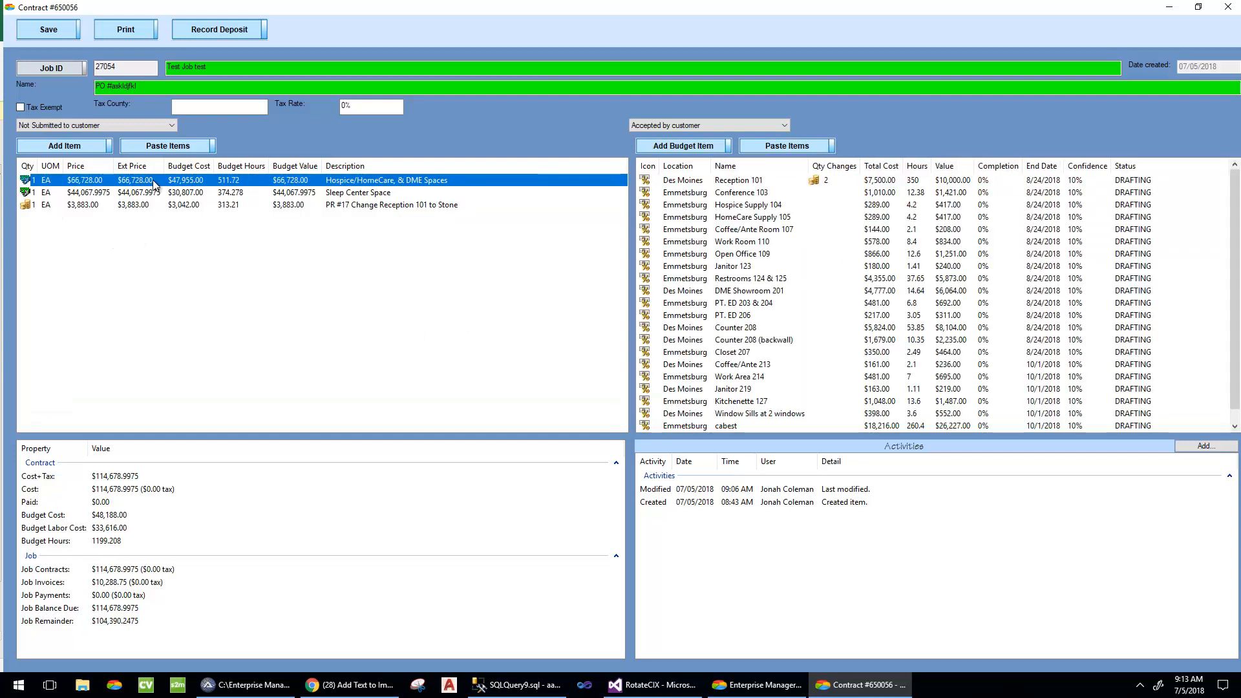
pyautogui.rightClick(720, 183)
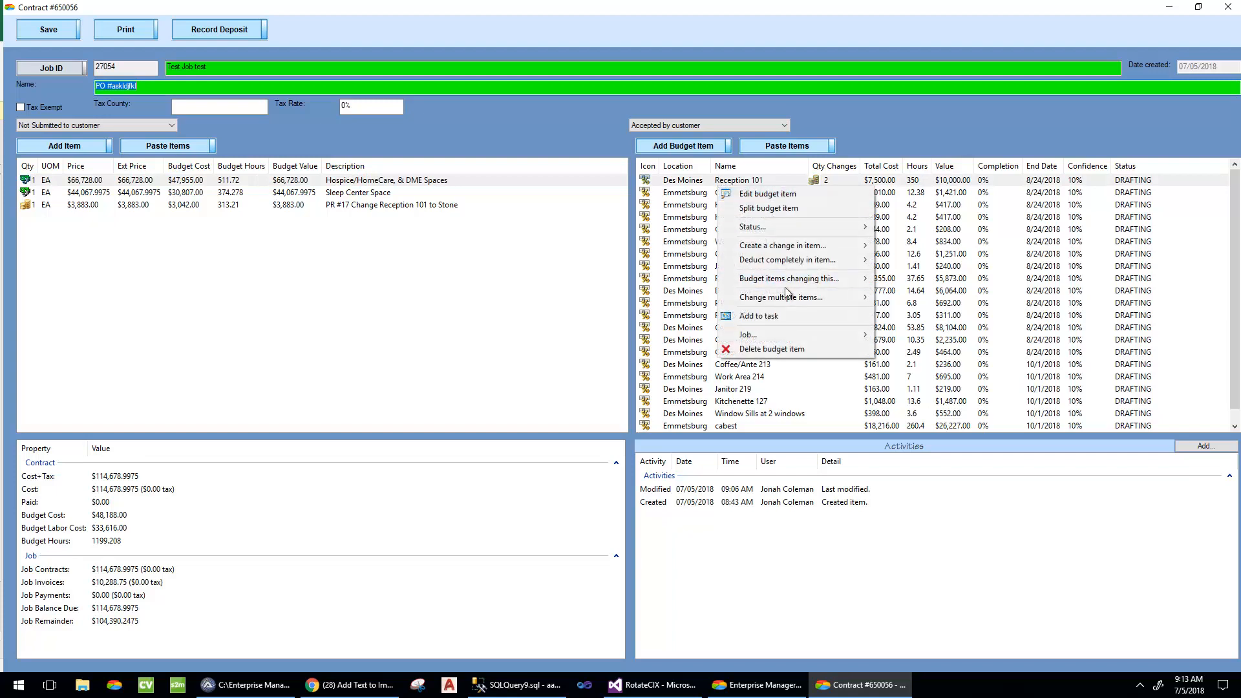
pyautogui.moveTo(790, 282)
pyautogui.moveTo(979, 284)
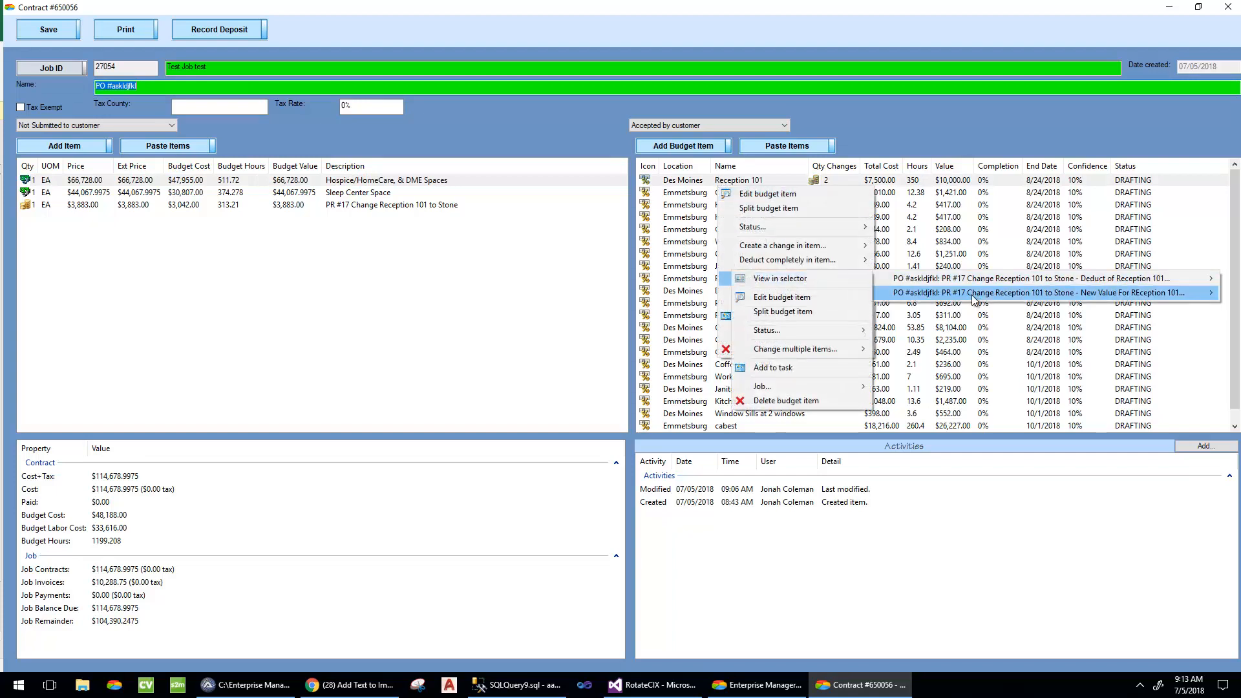
pyautogui.click(377, 313)
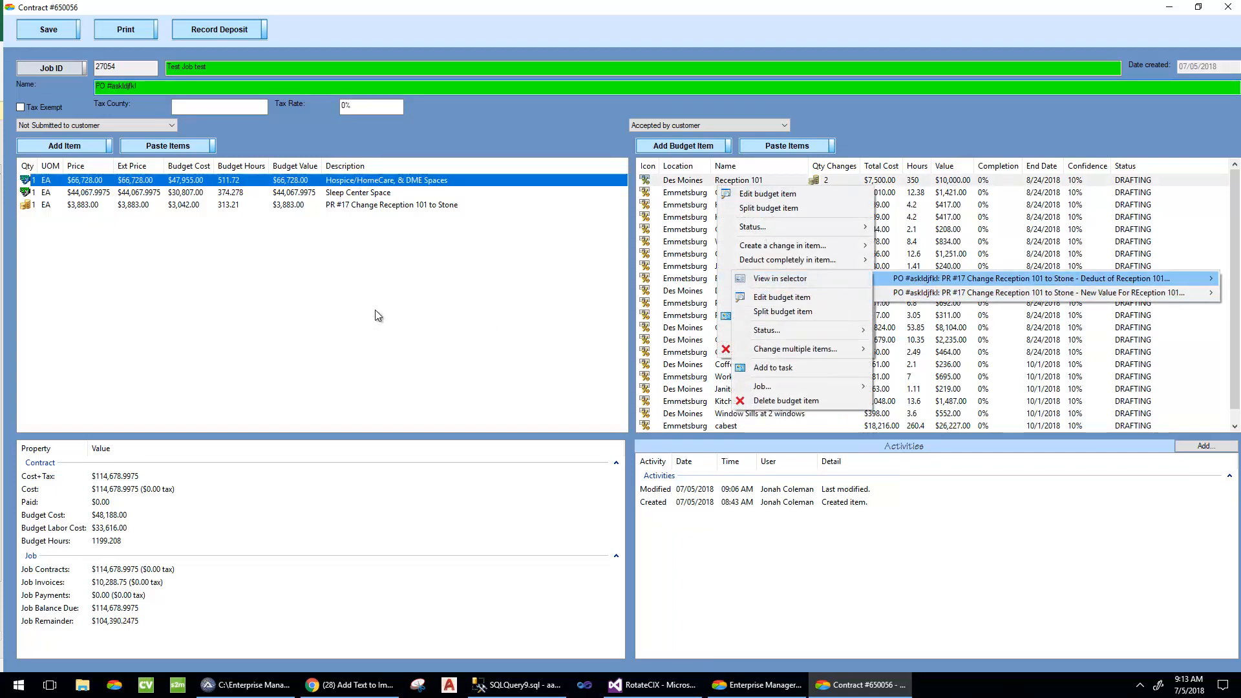
# Step: Save the contract, examine the Reception 101 changes in the Test Job test Schedule of Values, and close the schedule
pyautogui.click(50, 31)
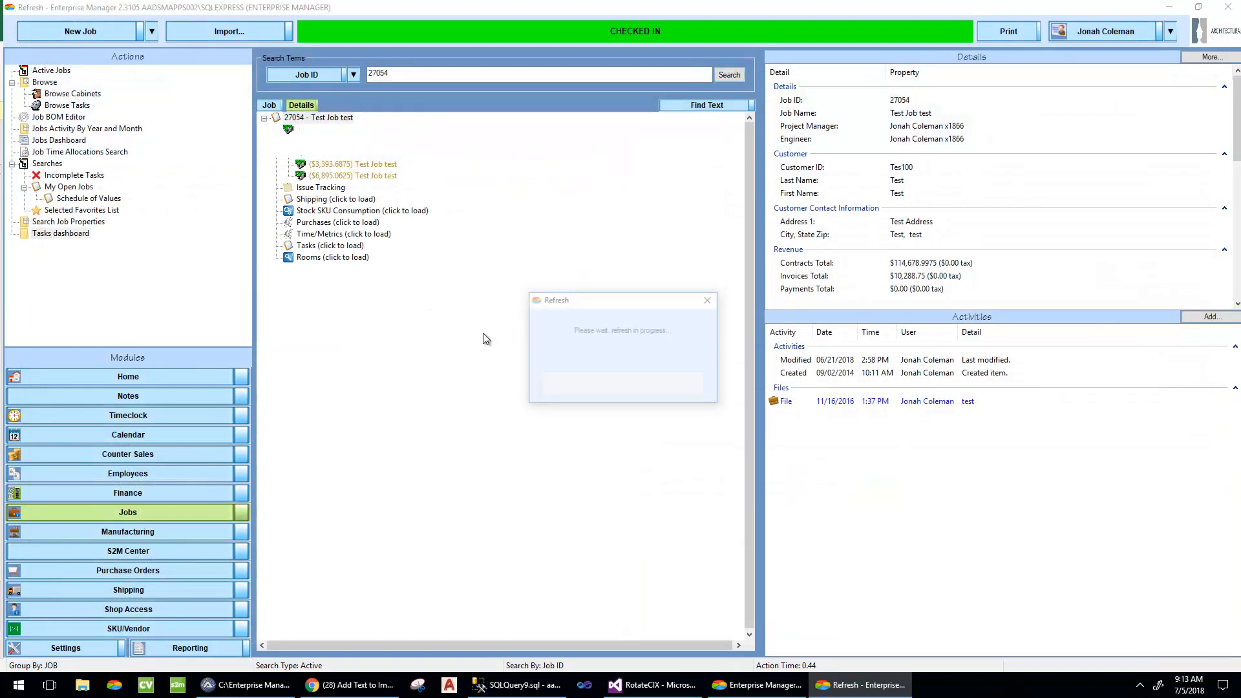
pyautogui.rightClick(337, 121)
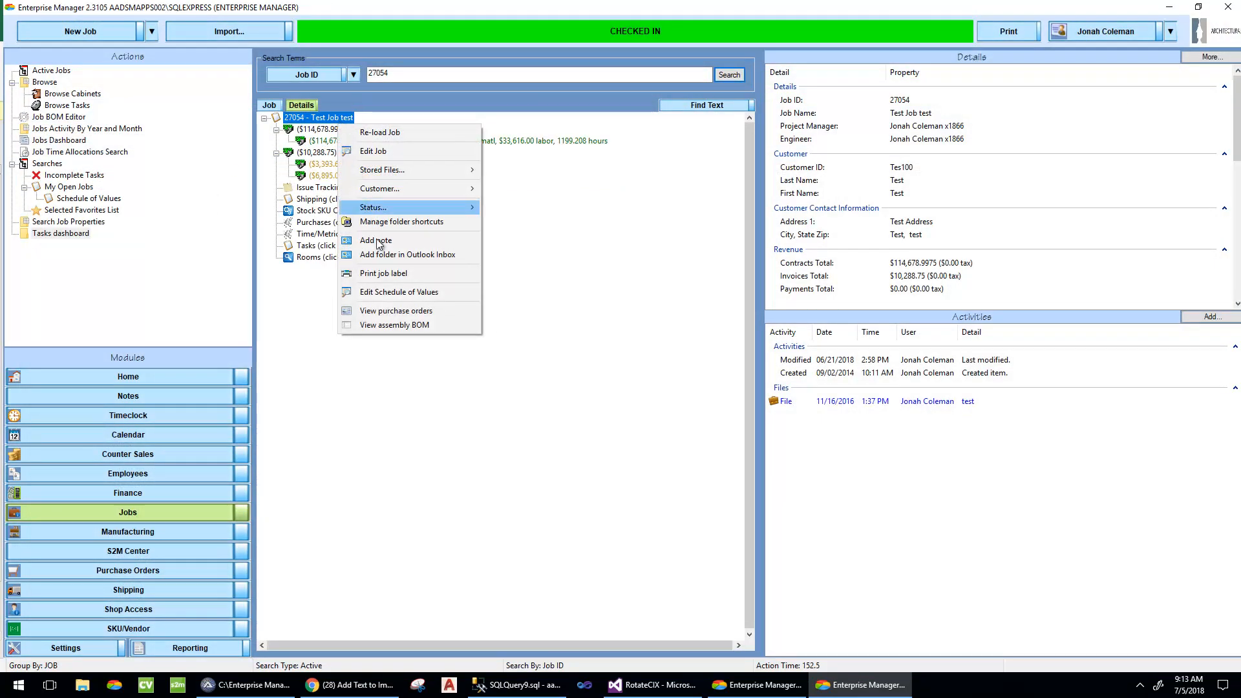
pyautogui.click(399, 292)
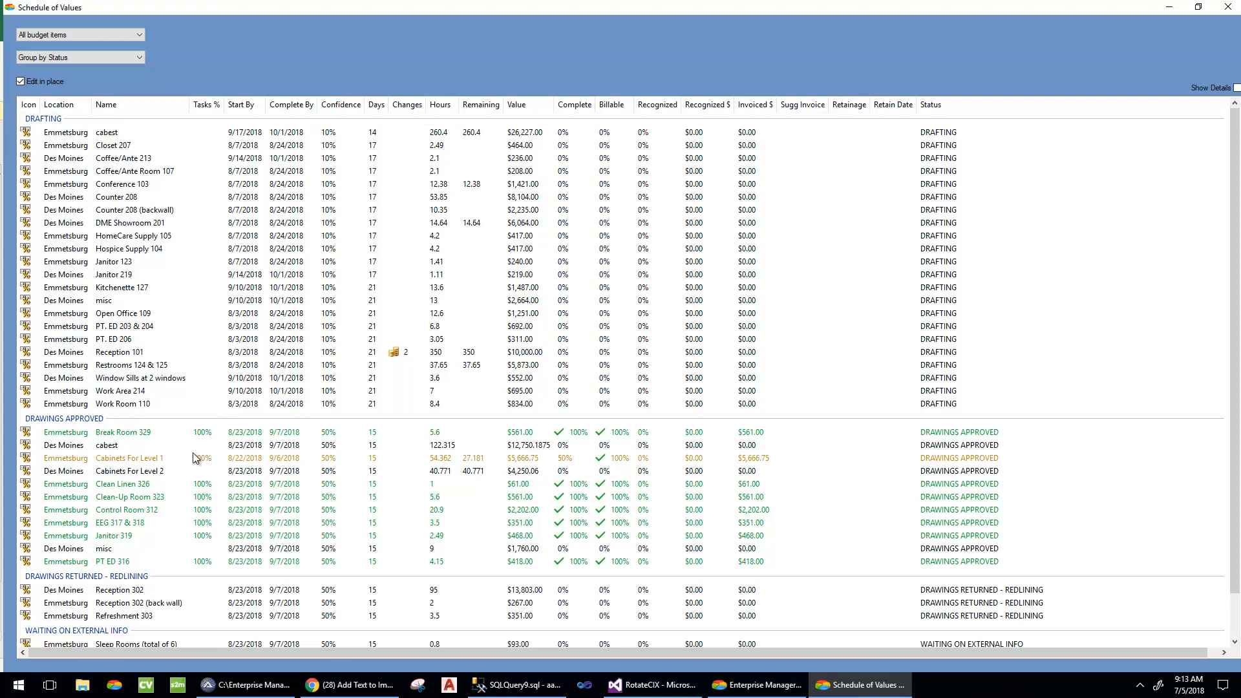
pyautogui.scroll(-2, 206, 470)
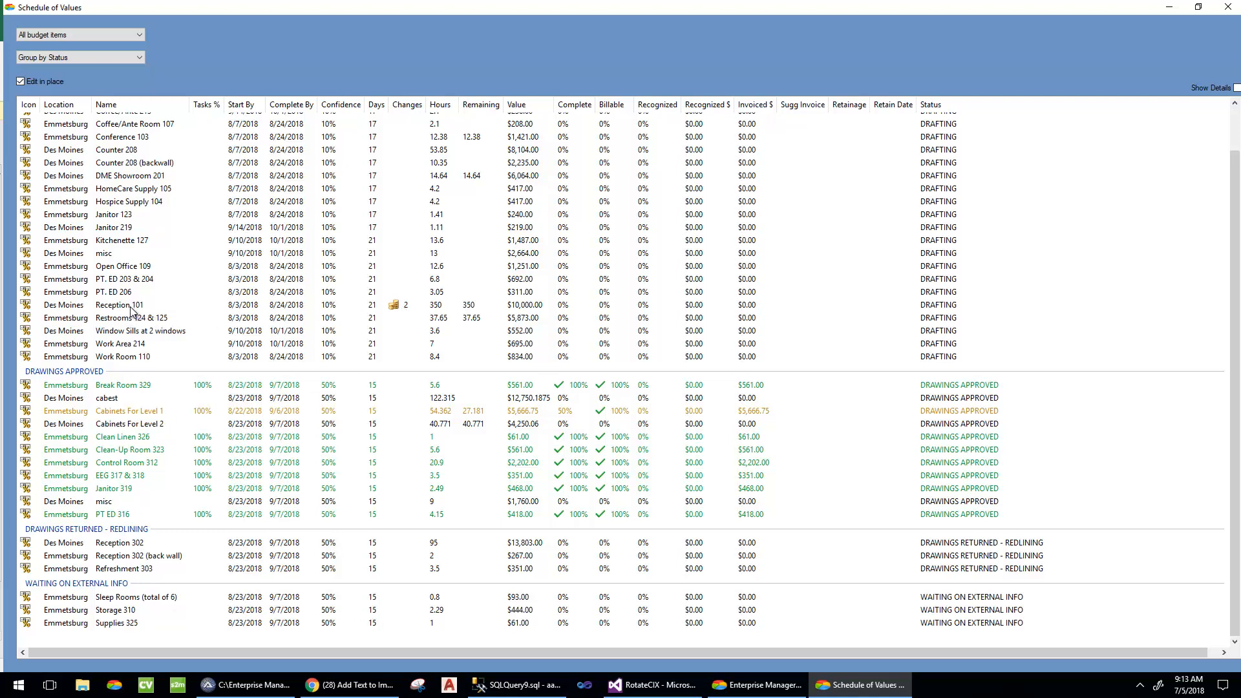
pyautogui.doubleClick(9, 9)
pyautogui.rightClick(355, 132)
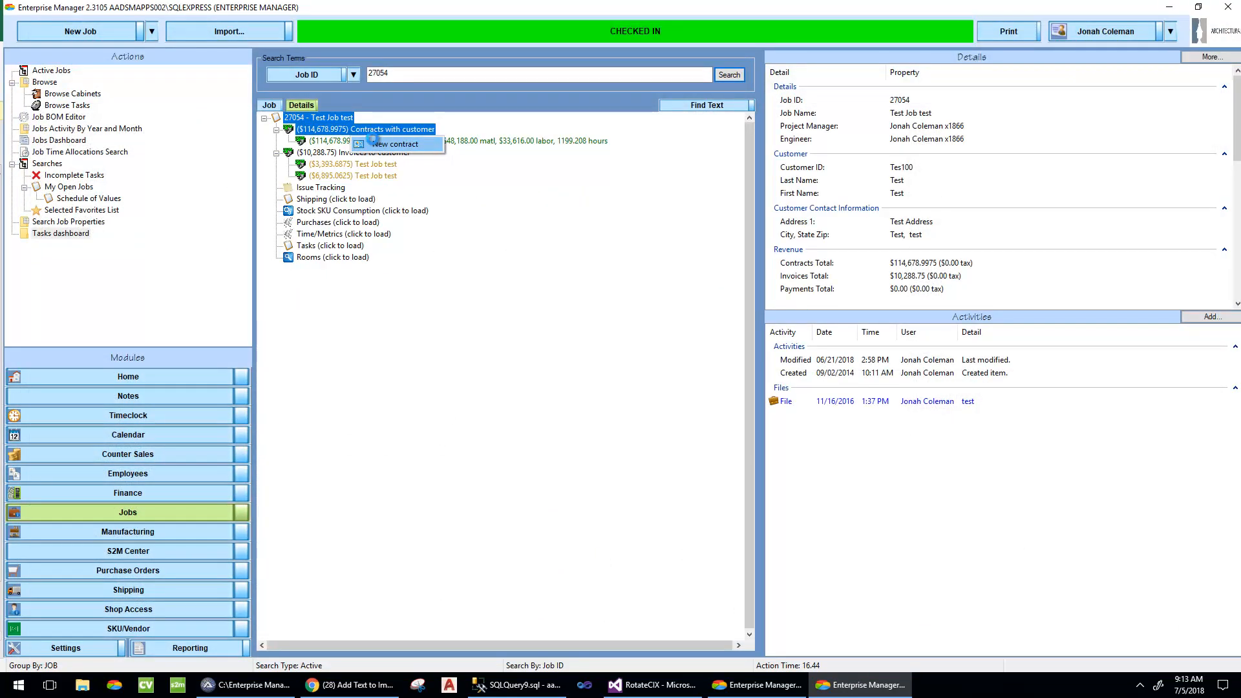
pyautogui.click(388, 144)
pyautogui.press('Escape')
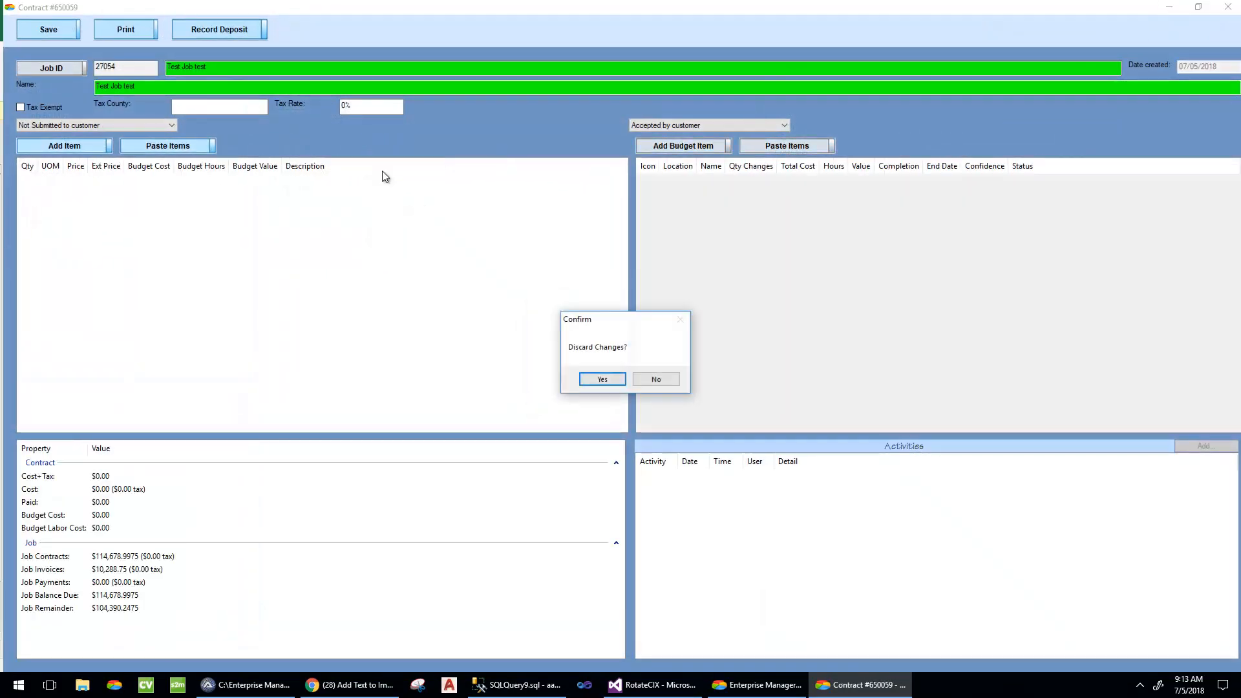
pyautogui.click(600, 379)
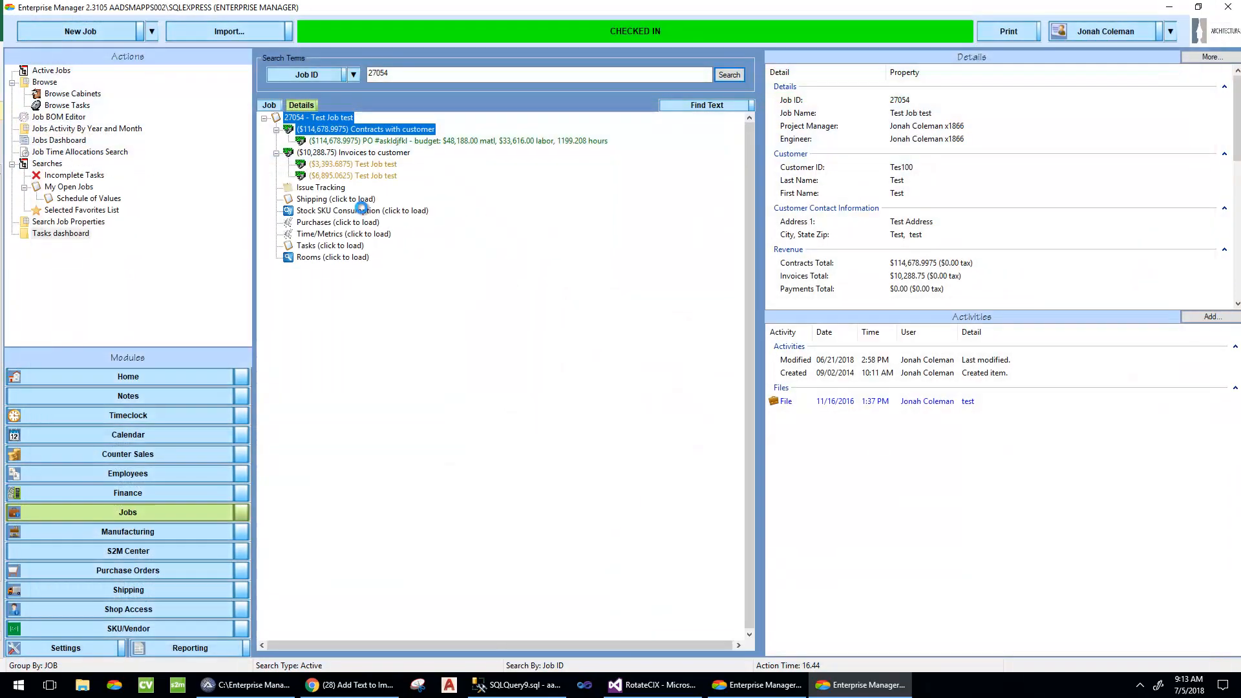
# Step: Open Test Job test's customer contract and add a Change item with quantity 1 and description PR #21 New Cabinets
pyautogui.rightClick(388, 142)
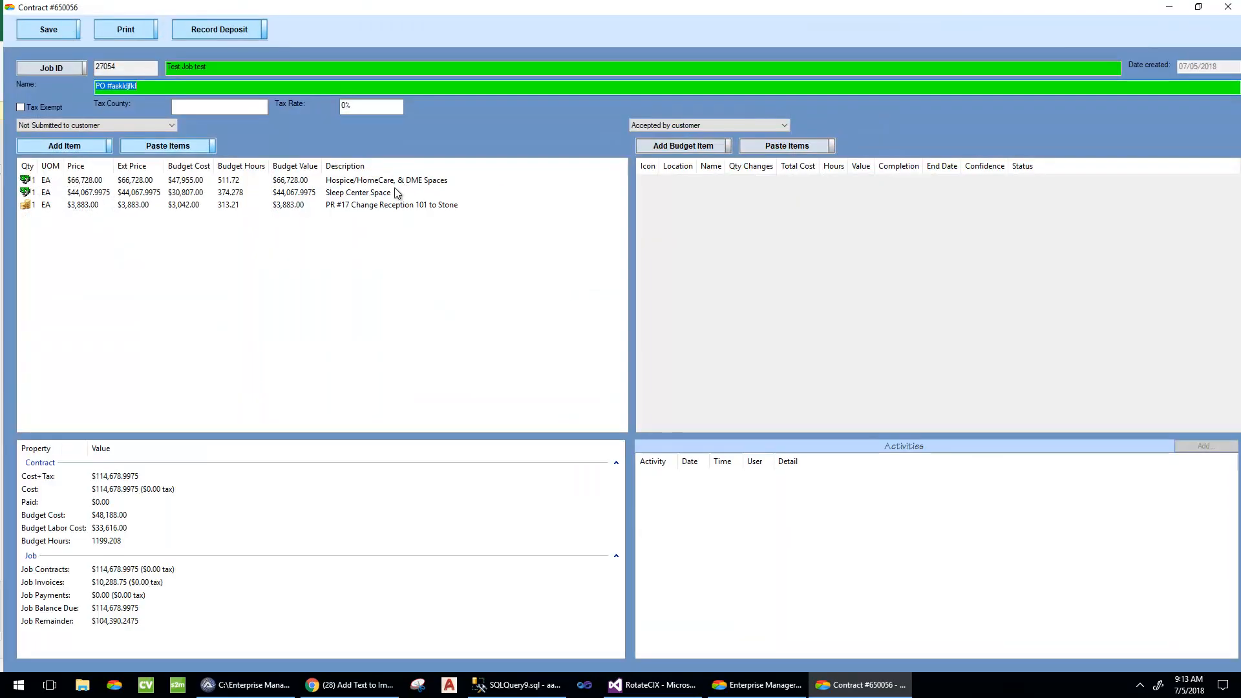
pyautogui.rightClick(152, 239)
pyautogui.click(170, 250)
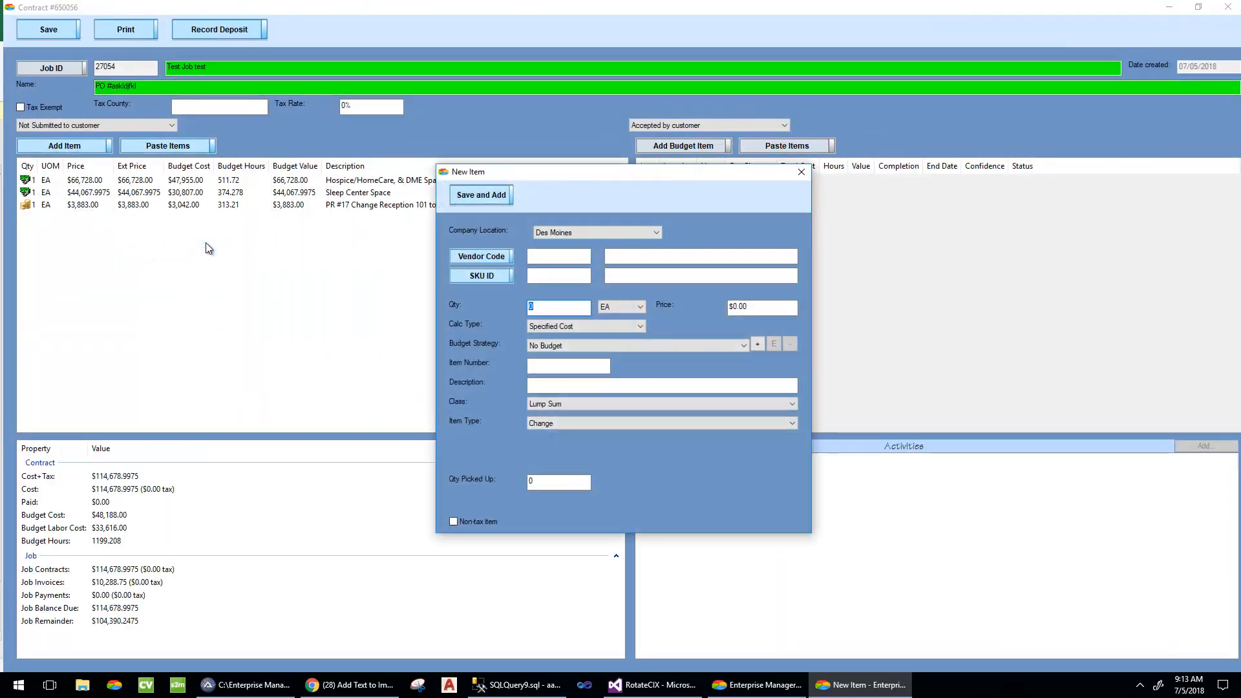
pyautogui.write('1')
pyautogui.press('Tab')
pyautogui.press('Tab')
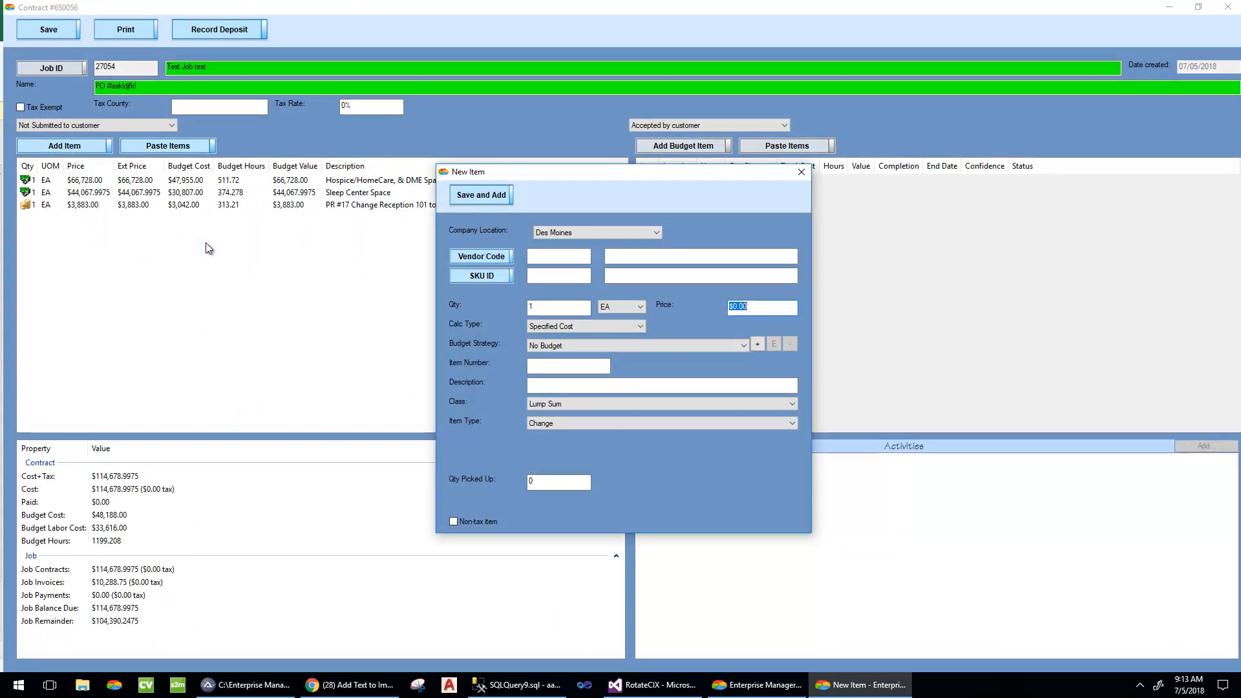
pyautogui.click(567, 382)
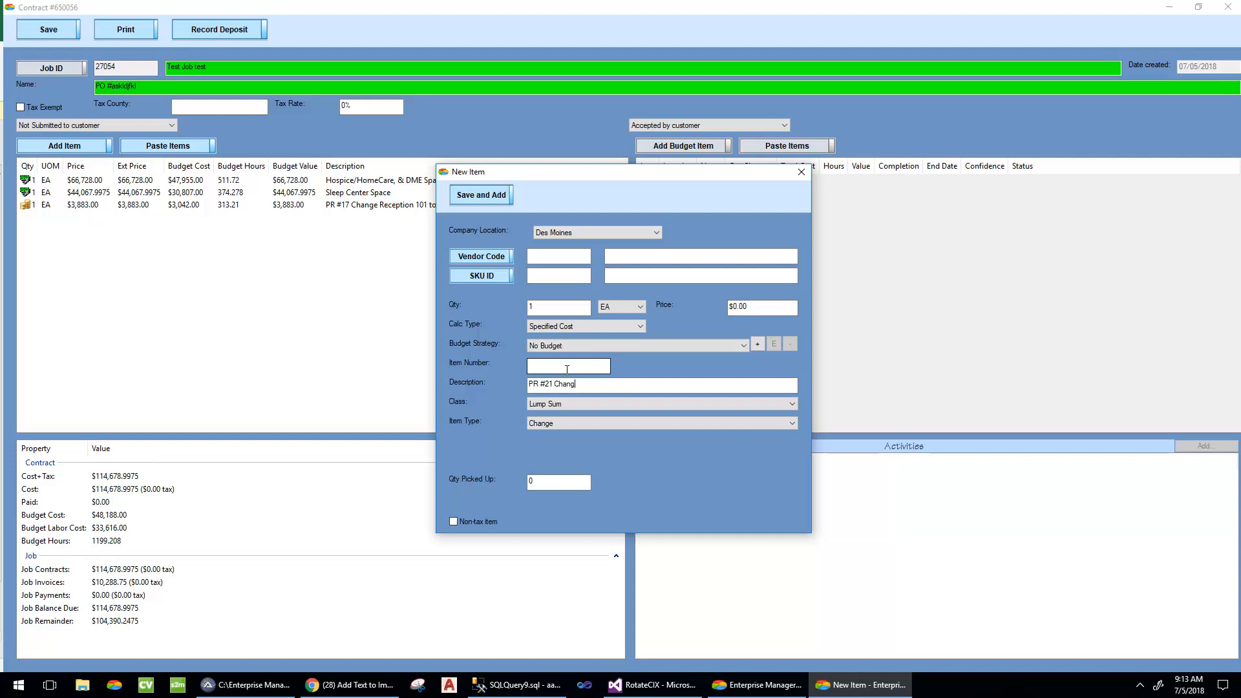
pyautogui.write('PR #21 New Cabinets')
pyautogui.press('Return')
pyautogui.click(598, 380)
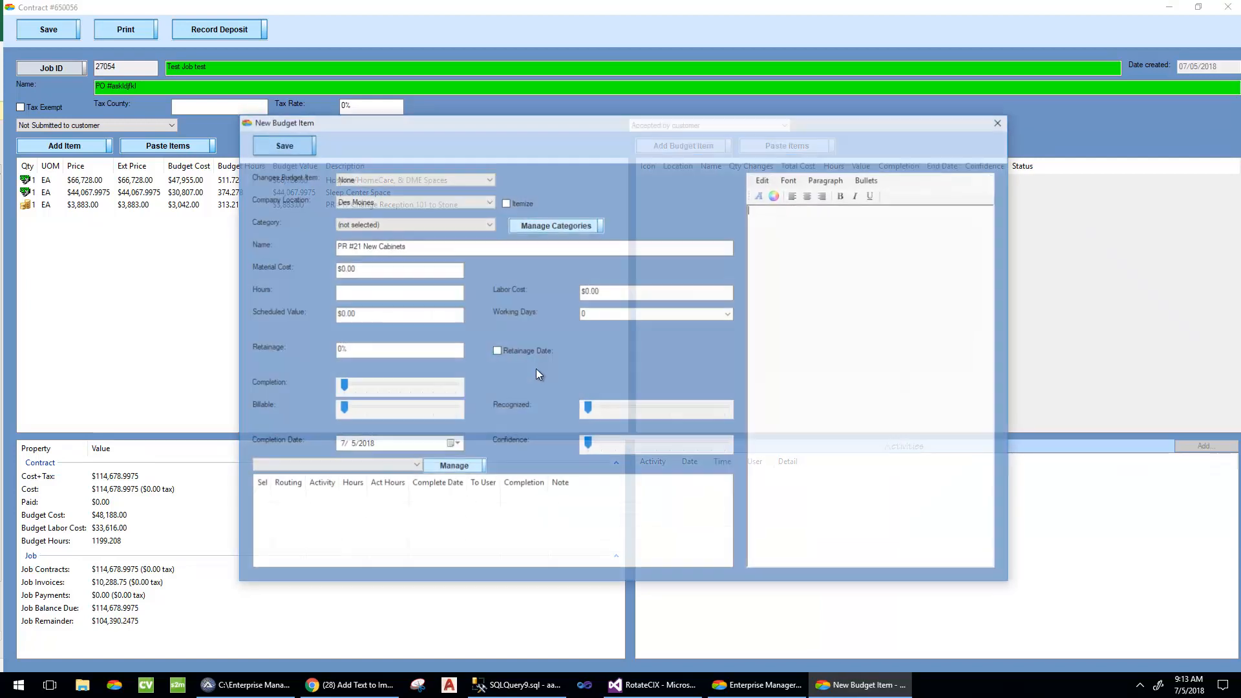
# Step: Set the PR #21 New Cabinets budget item's material cost to $1,500.00, hours to 100 and labor cost to $3,500.00
pyautogui.click(433, 247)
pyautogui.press('Tab')
pyautogui.write('1')
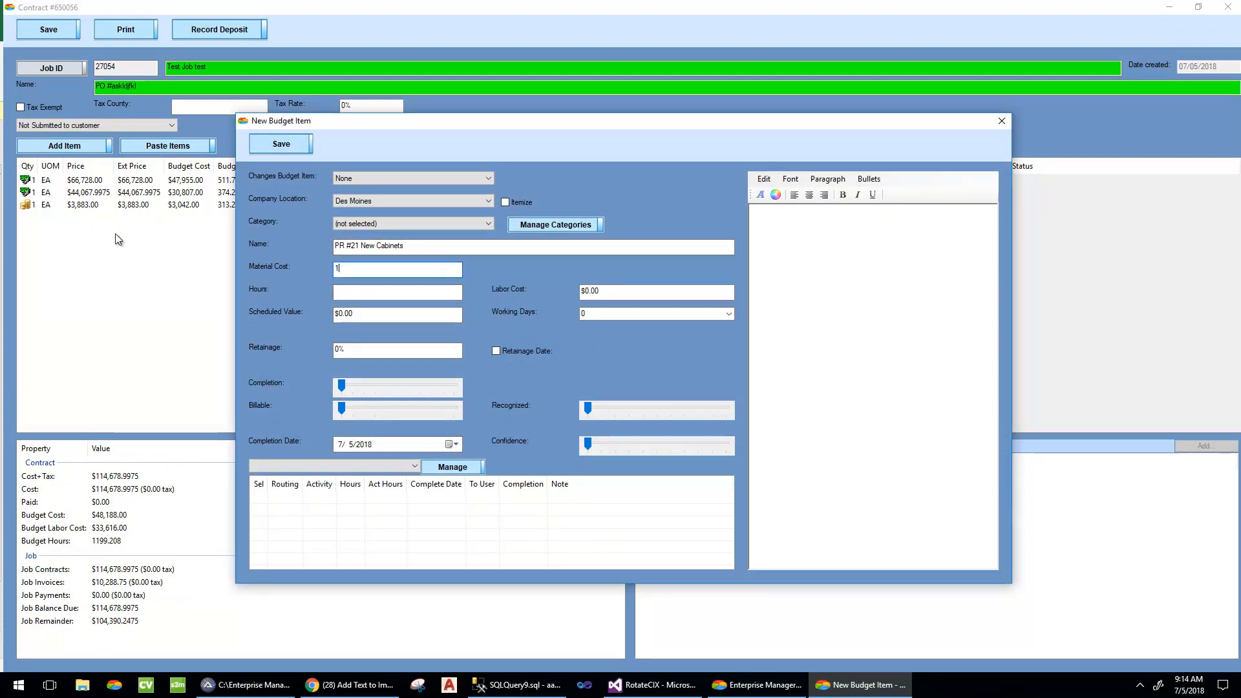
pyautogui.write(',500')
pyautogui.press('Tab')
pyautogui.write('100')
pyautogui.press('Tab')
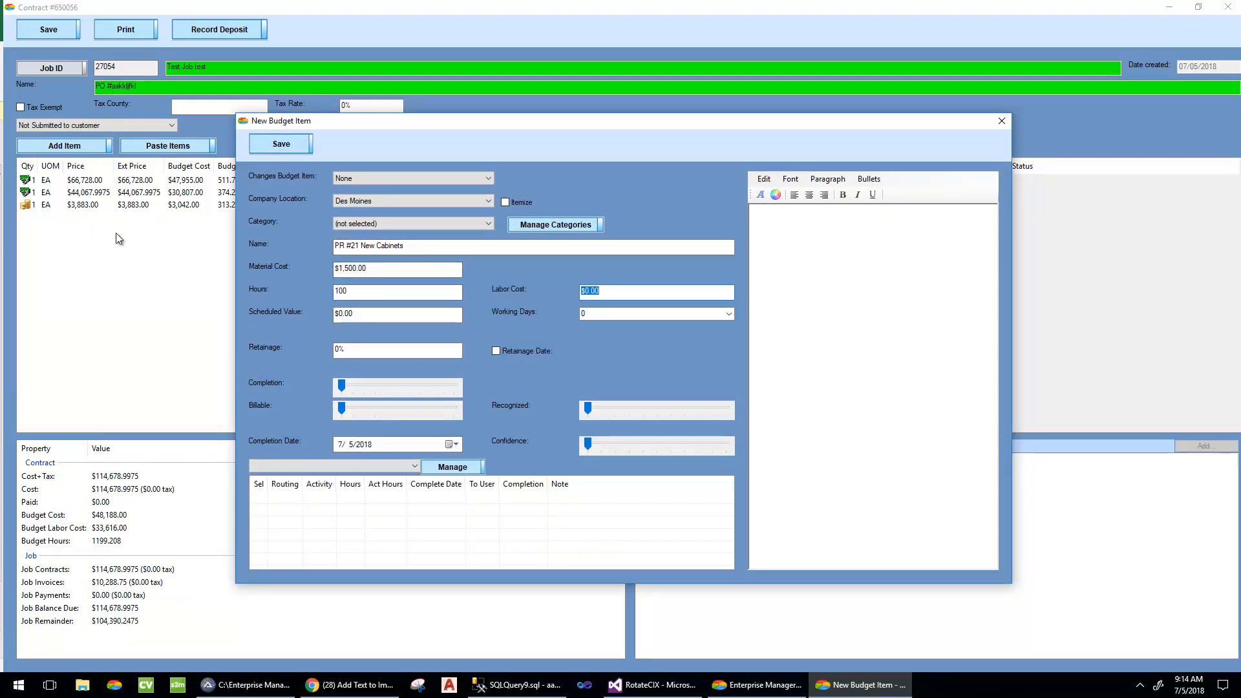
pyautogui.write('1000')
pyautogui.press('Tab')
# Step: Set the budget item's scheduled value to $6,000.00 and choose the Cabinets - 14 preset for working days
pyautogui.write('60')
pyautogui.press('Tab')
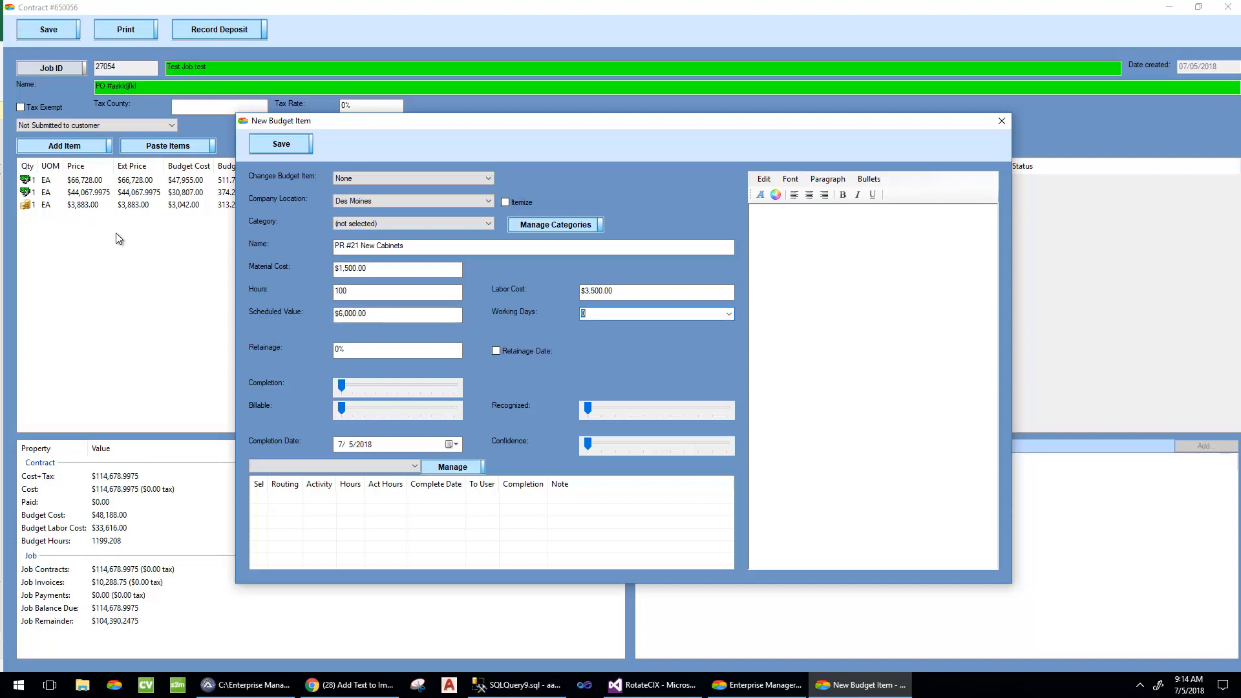
pyautogui.click(729, 315)
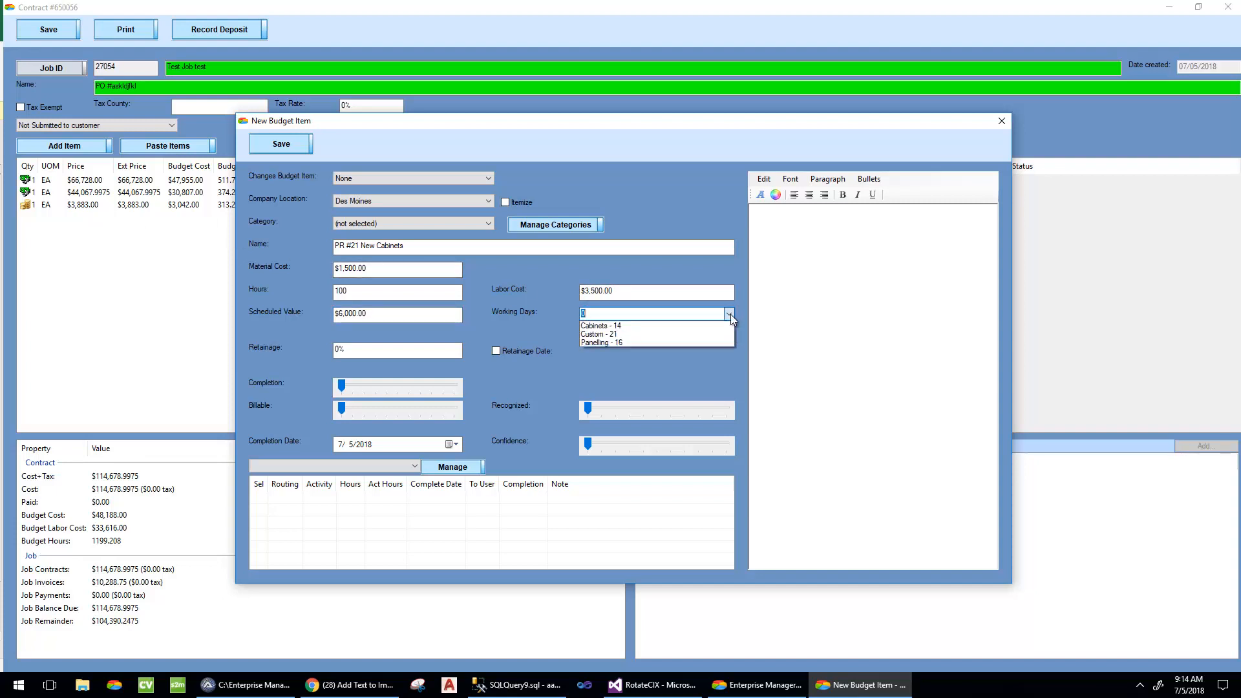
pyautogui.click(694, 327)
# Step: Enter the note "aslkjdklsja" for the budget item and accept Microsoft Sans Serif, Regular, size 8 as its font
pyautogui.click(844, 258)
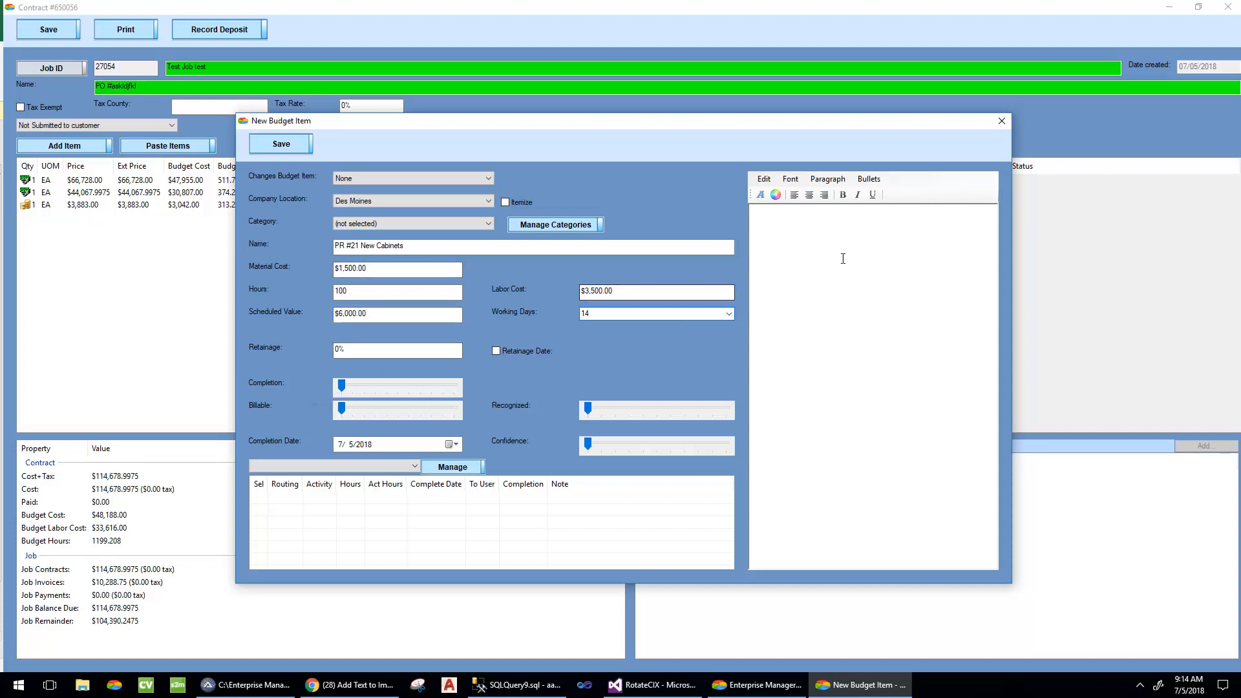
pyautogui.write('aslkjdklsja')
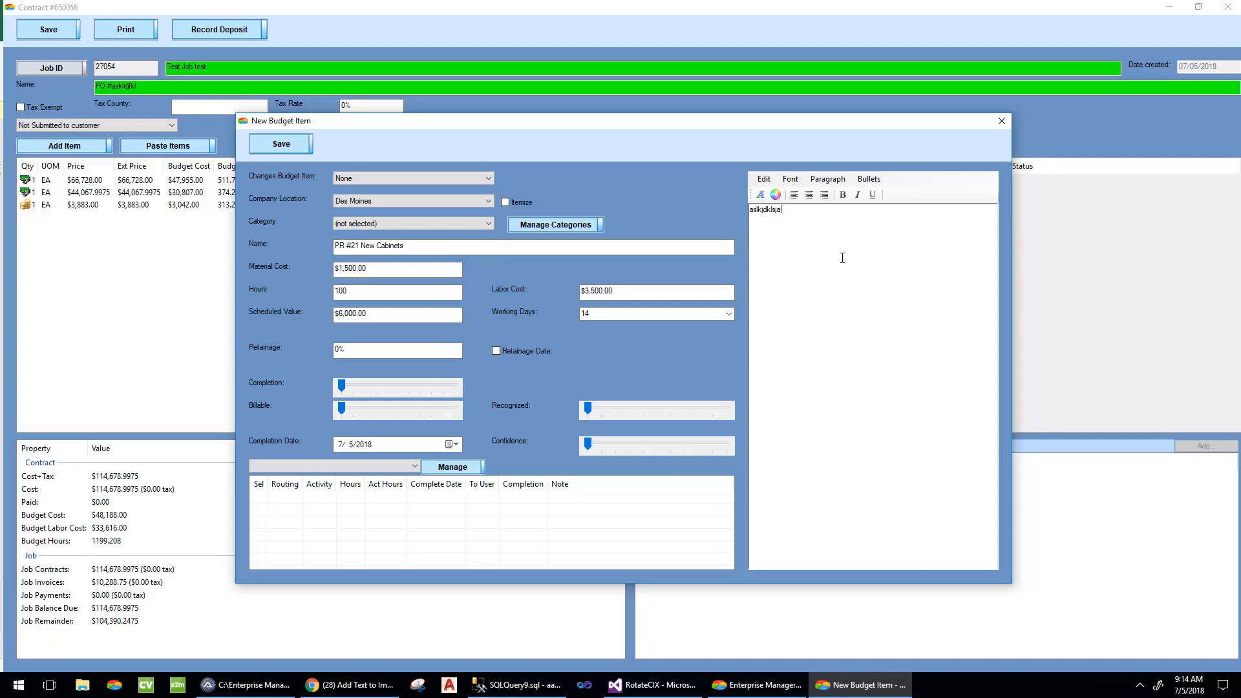
pyautogui.hotkey('ctrl', 'a')
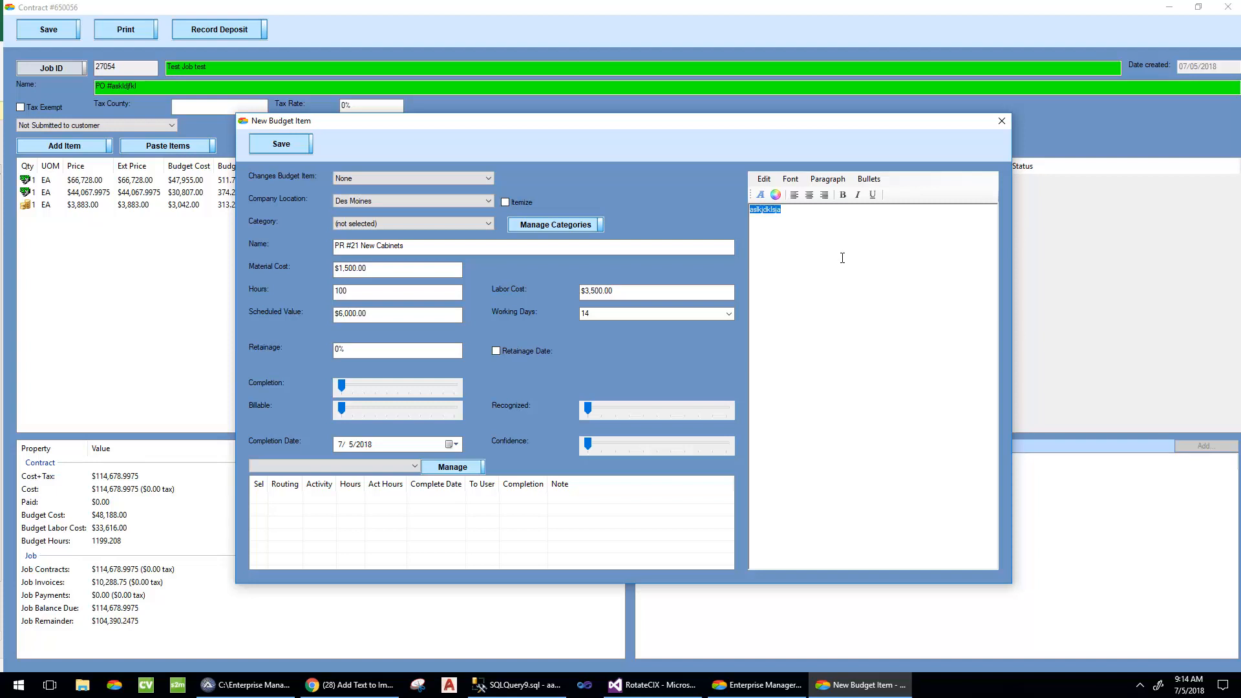
pyautogui.click(760, 195)
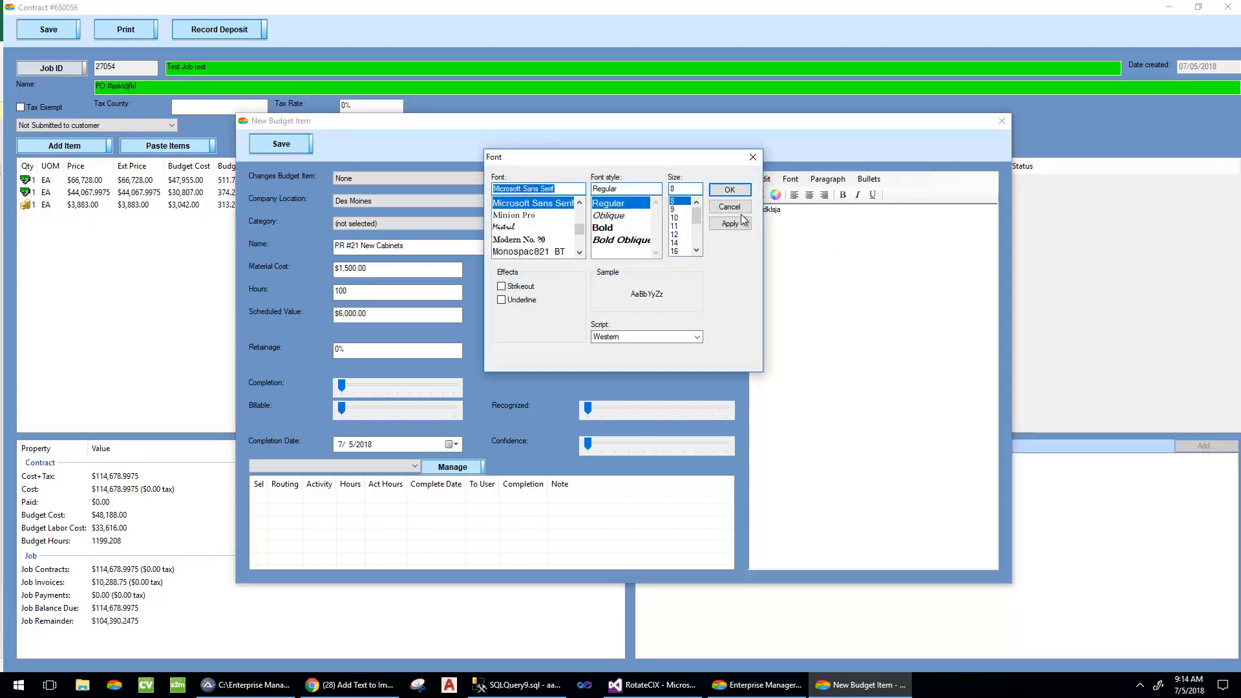
pyautogui.click(727, 192)
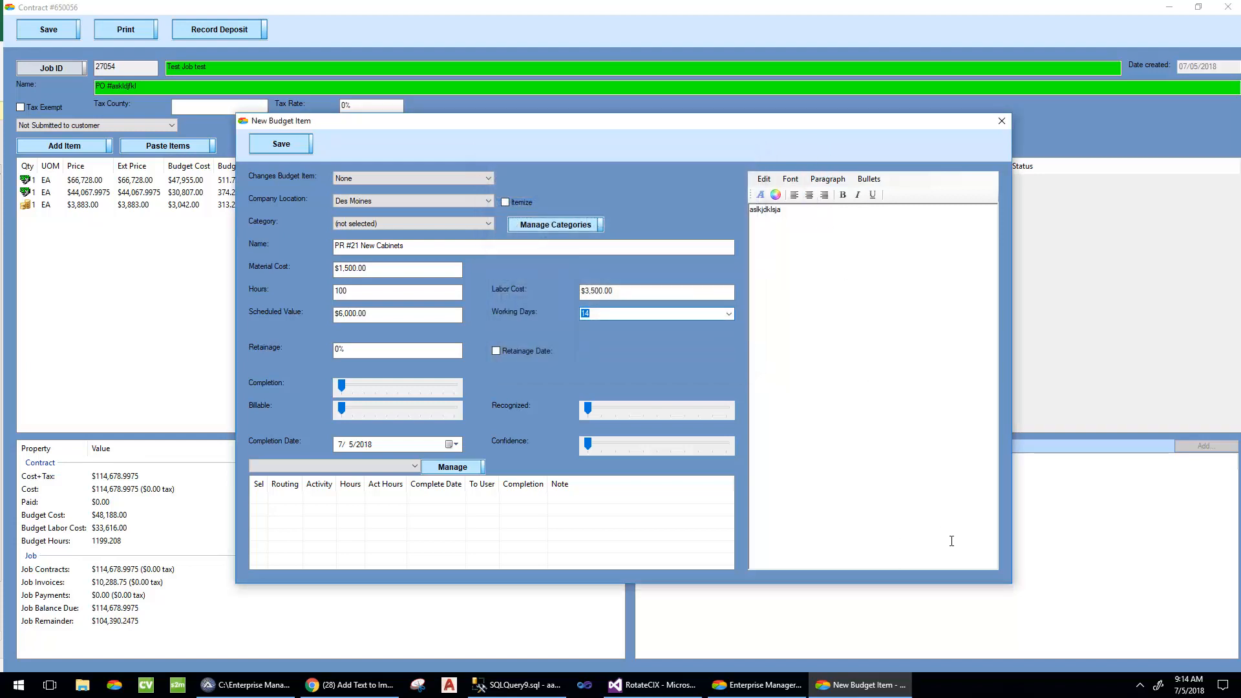
# Step: Try a CNC routing with 23% of the hours on the new budget item, and remove that routing
pyautogui.click(316, 466)
pyautogui.click(316, 467)
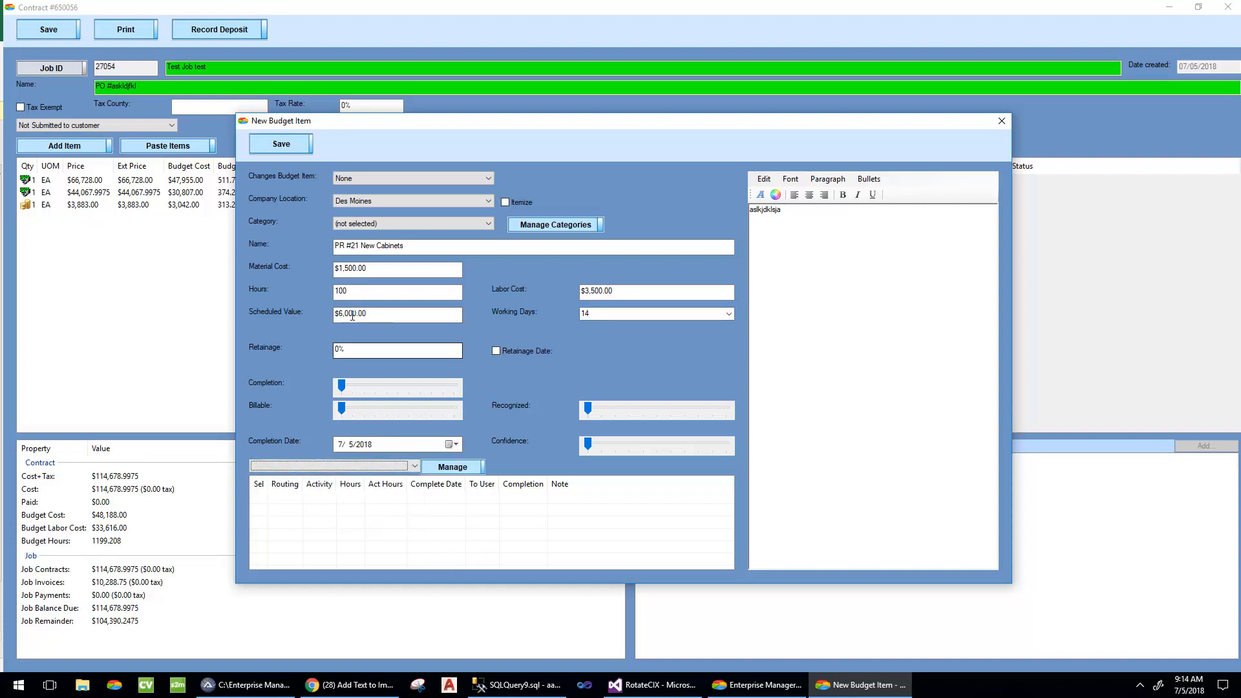
pyautogui.click(352, 293)
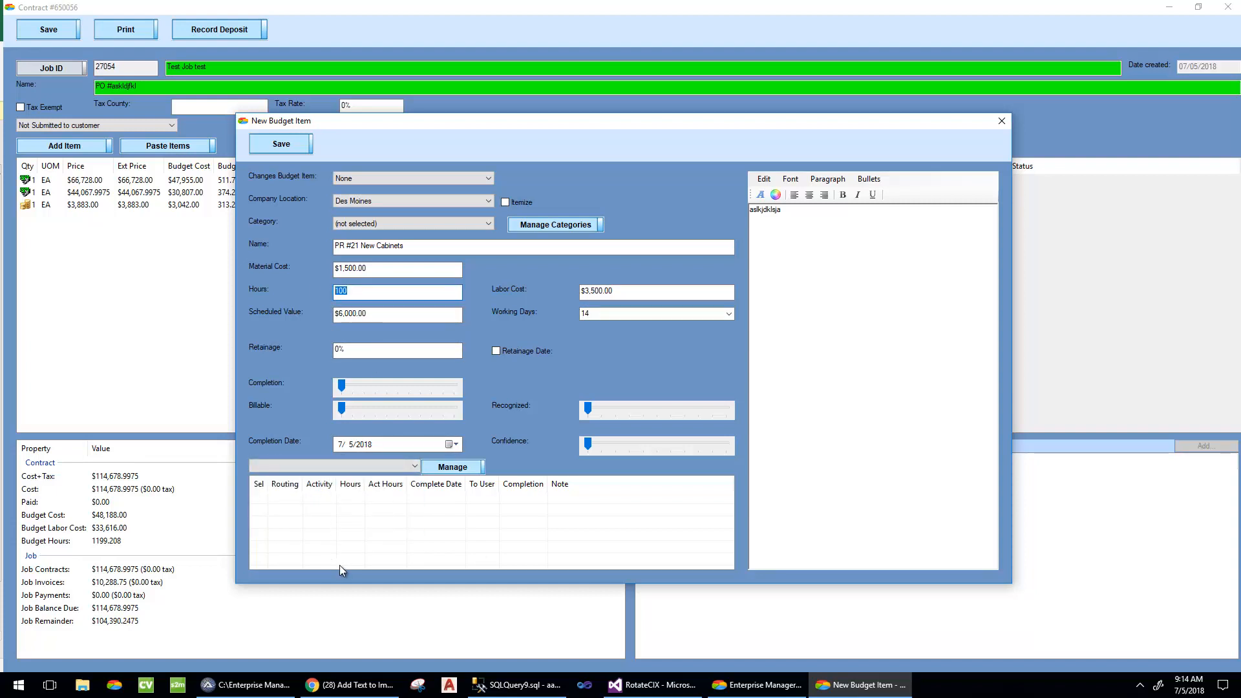
pyautogui.click(309, 497)
pyautogui.click(308, 495)
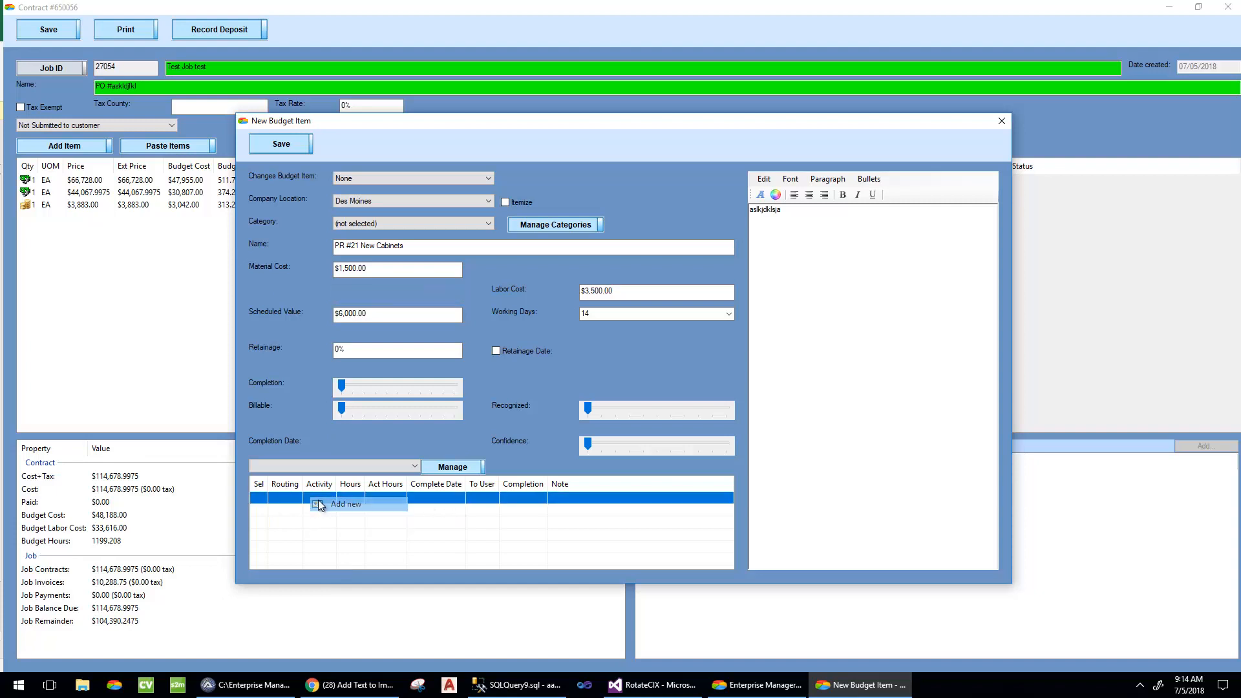
pyautogui.click(308, 495)
pyautogui.click(305, 274)
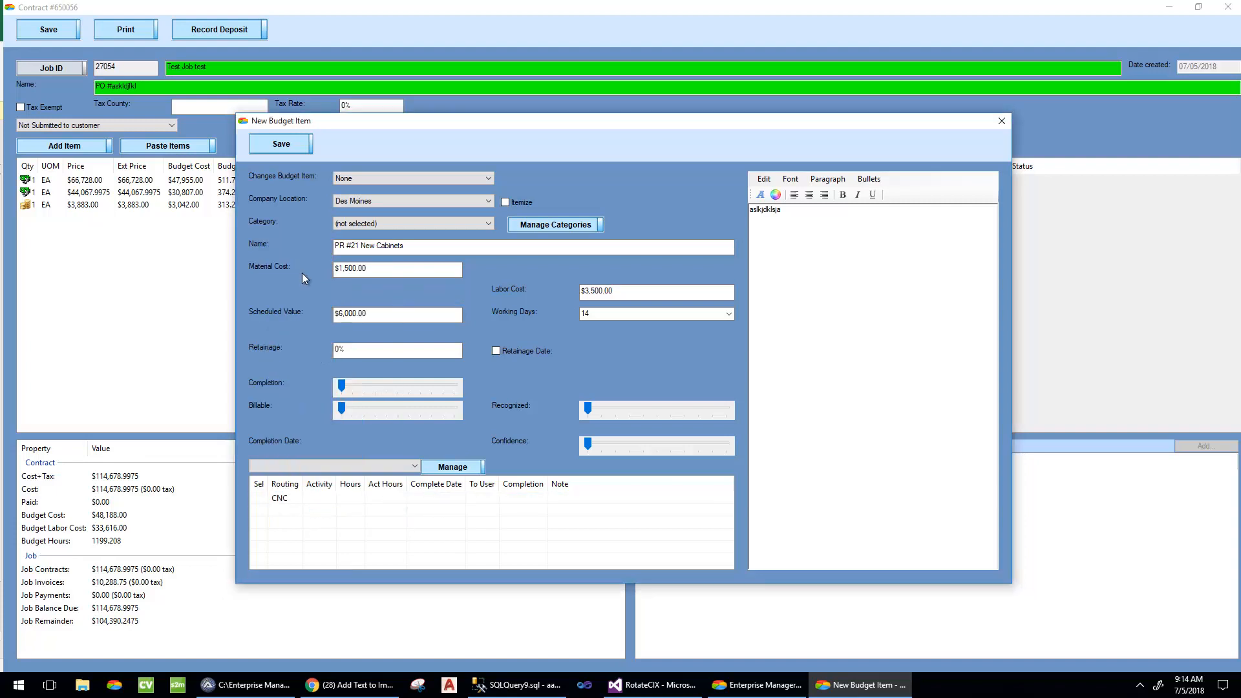
pyautogui.click(362, 498)
pyautogui.moveTo(344, 497); pyautogui.dragTo(352, 498)
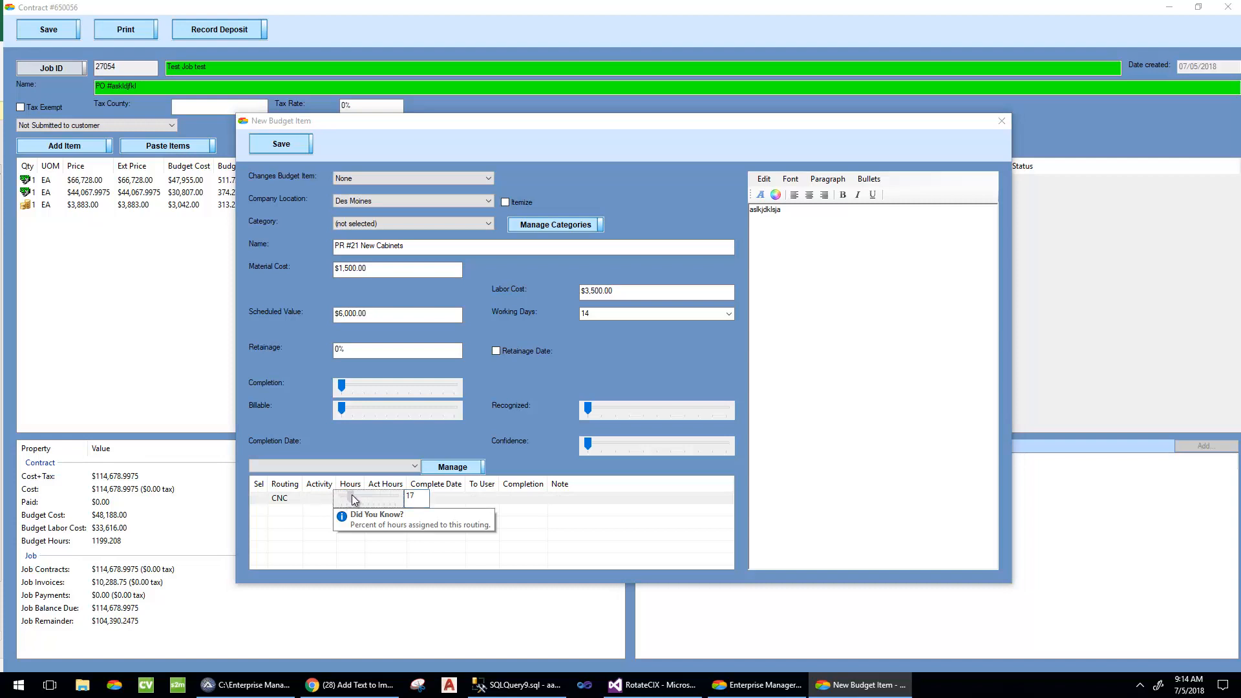
pyautogui.click(372, 544)
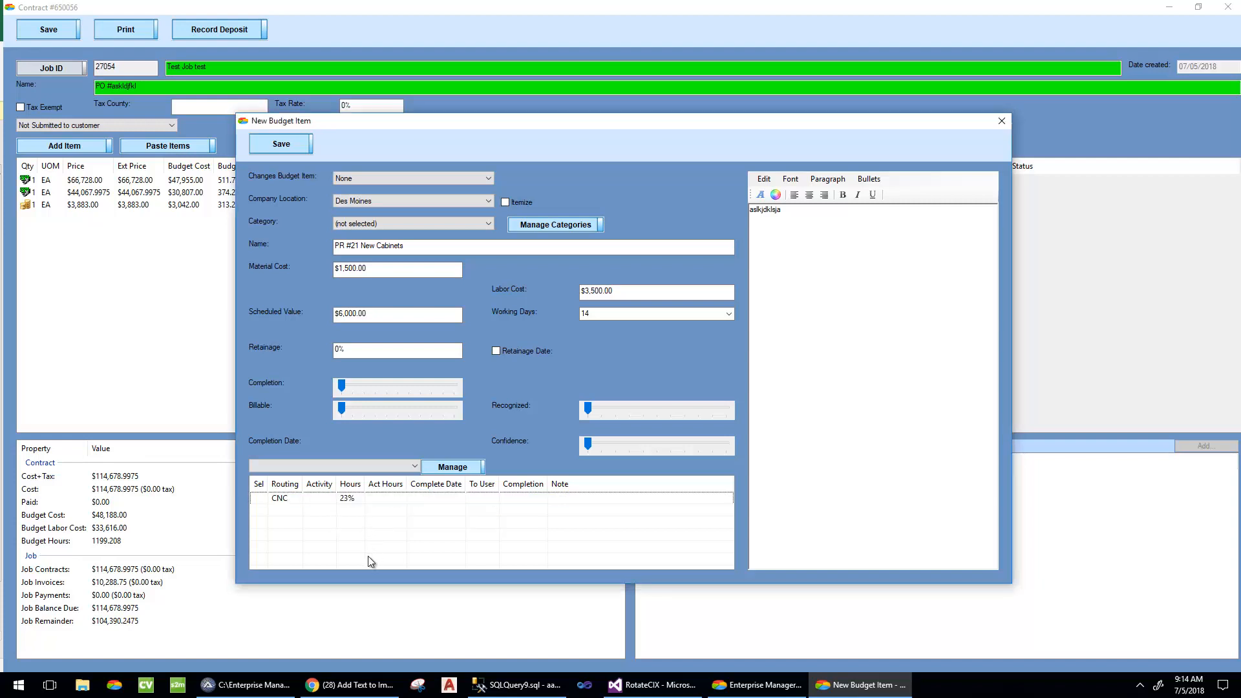
pyautogui.rightClick(265, 503)
pyautogui.click(321, 612)
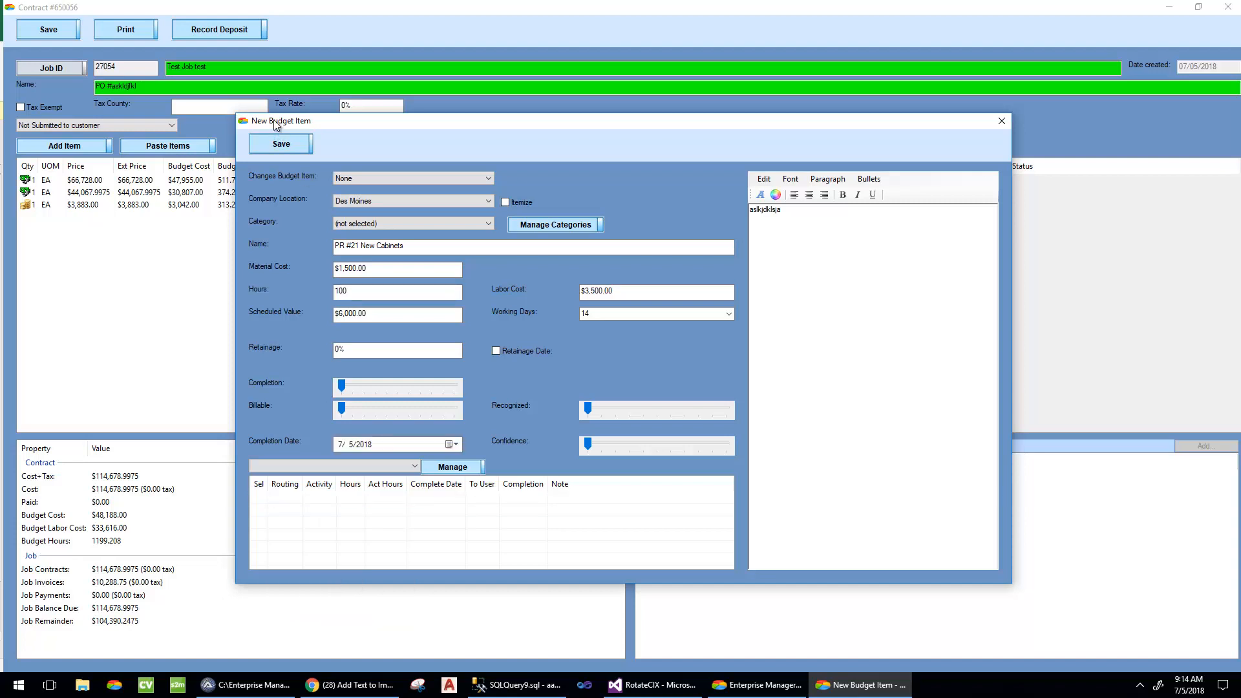
# Step: Save the budget item, have the contract amount changed to match, and close the blank budget item and item forms
pyautogui.click(286, 146)
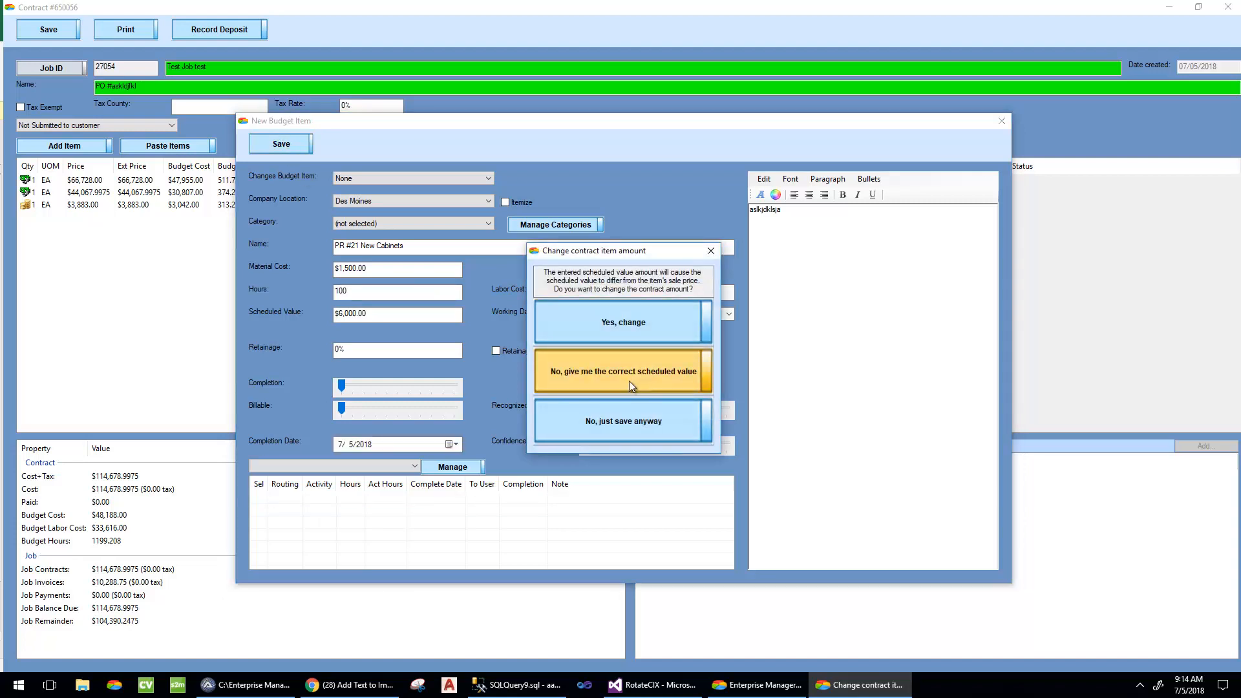
pyautogui.click(626, 322)
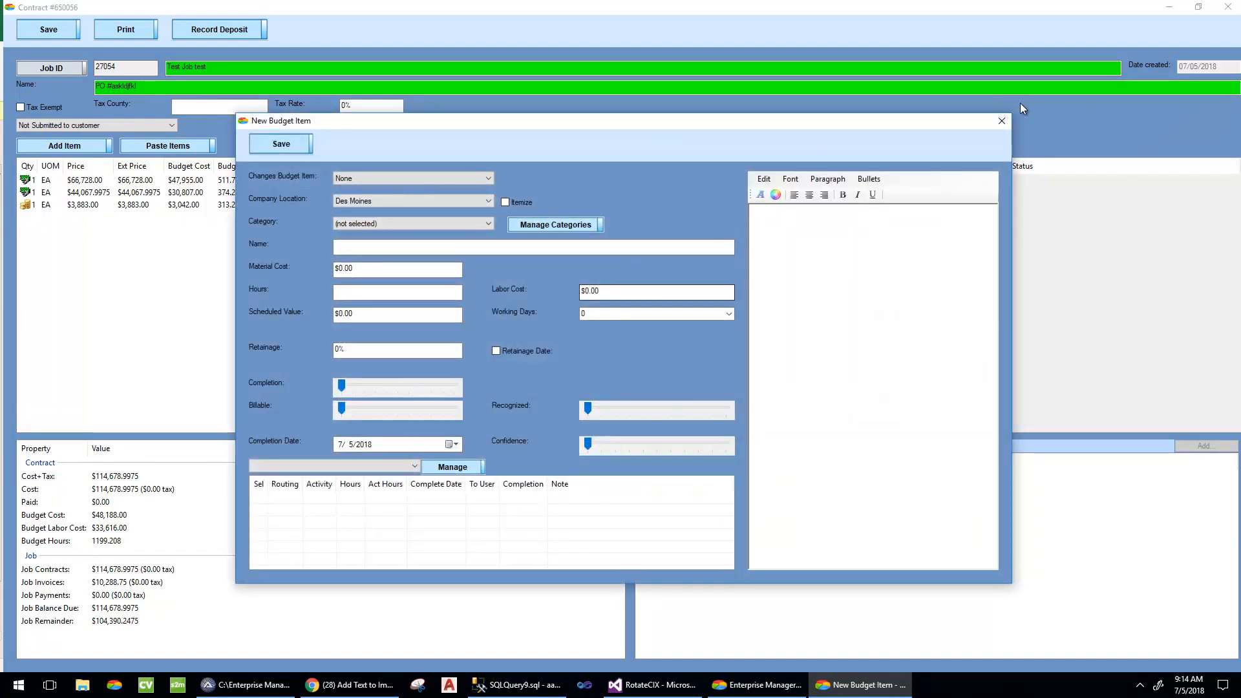
pyautogui.click(1002, 121)
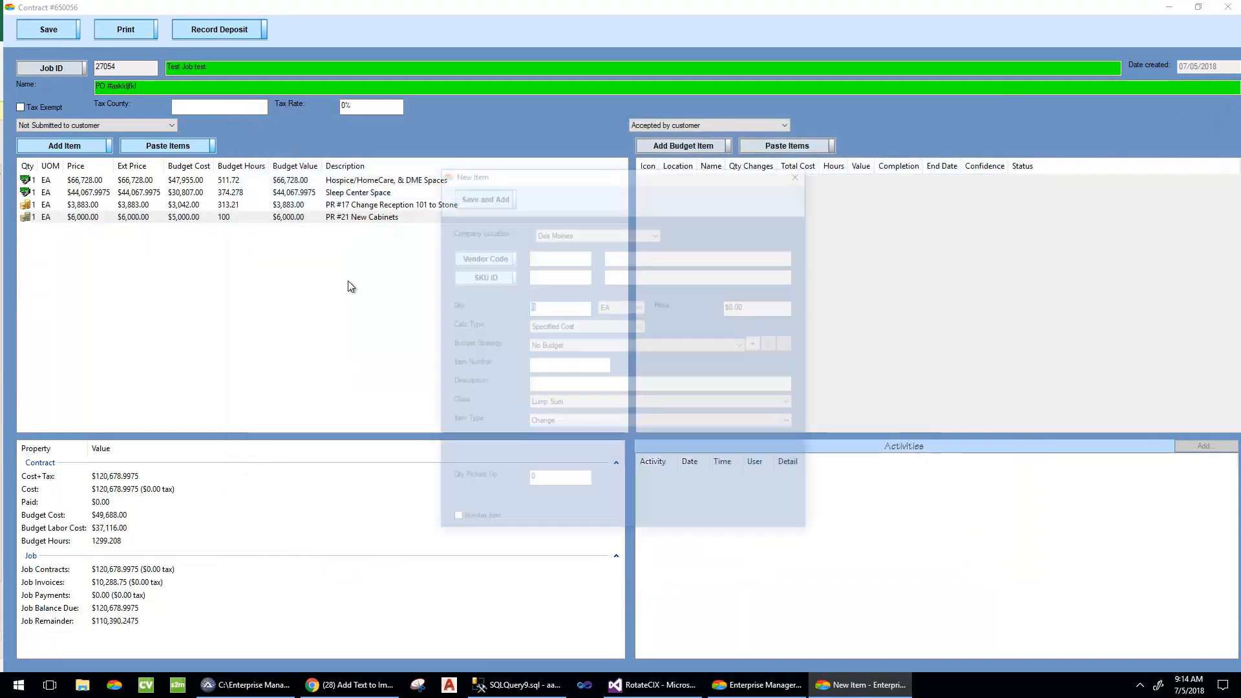
pyautogui.click(801, 171)
# Step: Review the PR #21 New Cabinets contract item and which existing budget item its budget item changes
pyautogui.rightClick(329, 218)
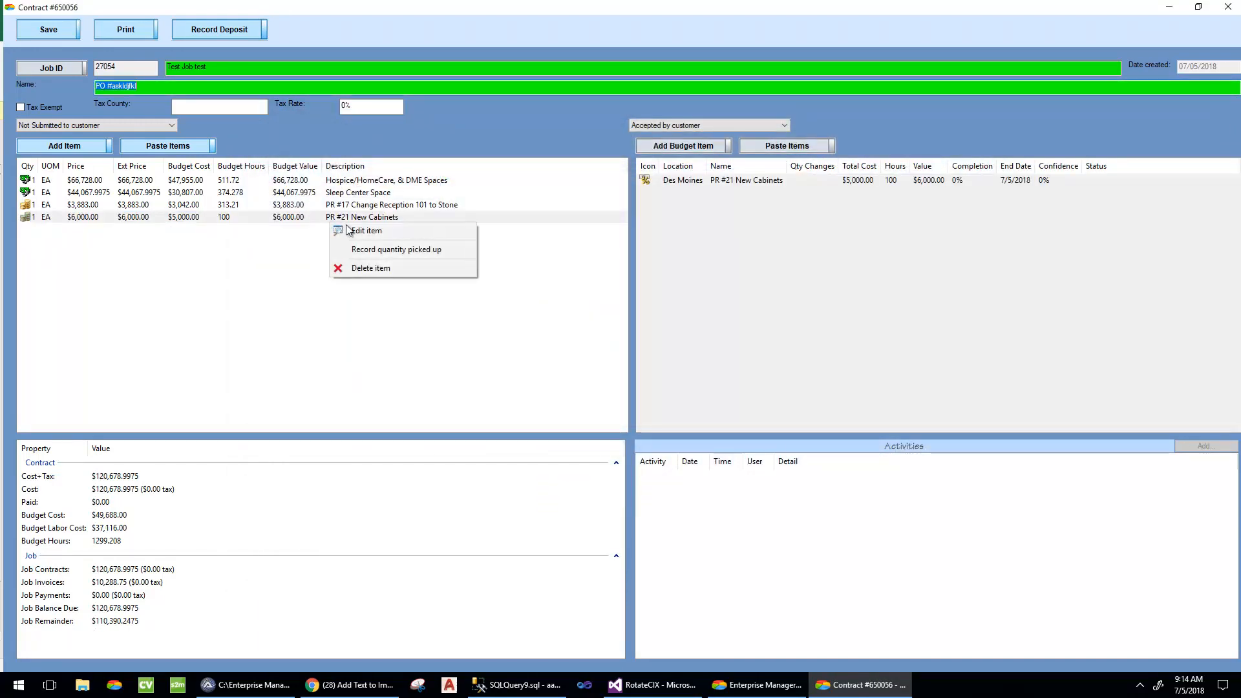
pyautogui.click(349, 231)
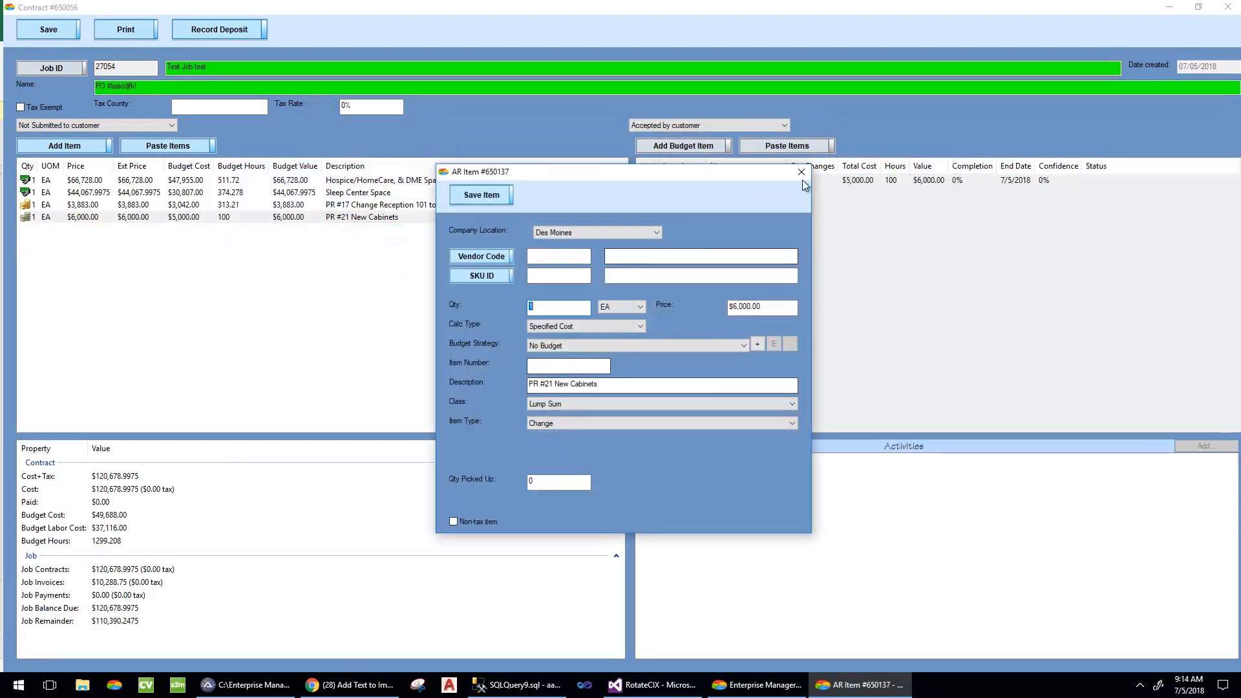
pyautogui.click(798, 177)
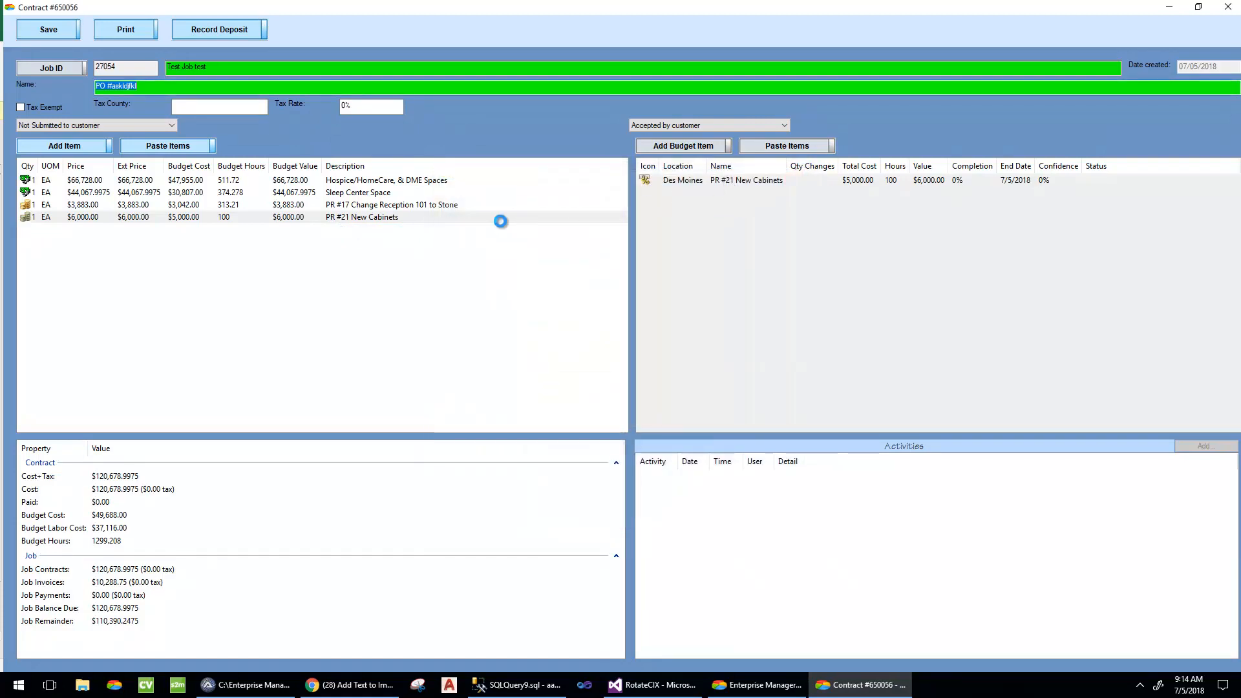
pyautogui.click(417, 204)
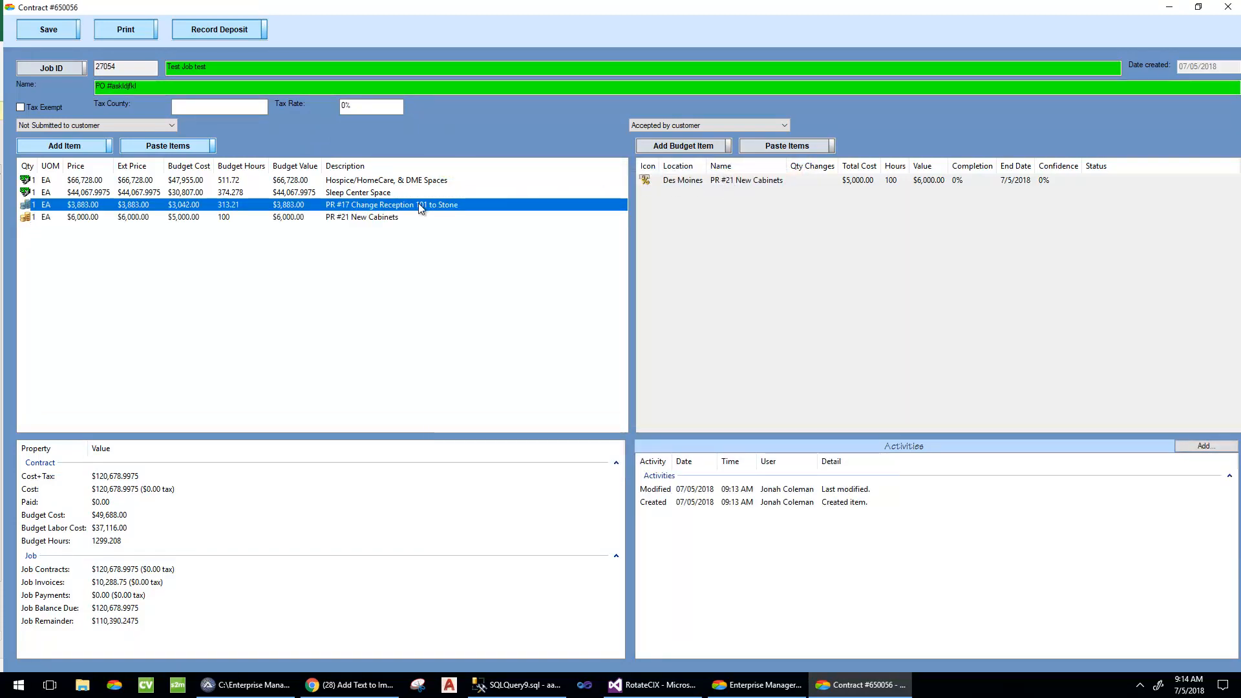
pyautogui.click(423, 217)
pyautogui.click(743, 180)
pyautogui.rightClick(742, 181)
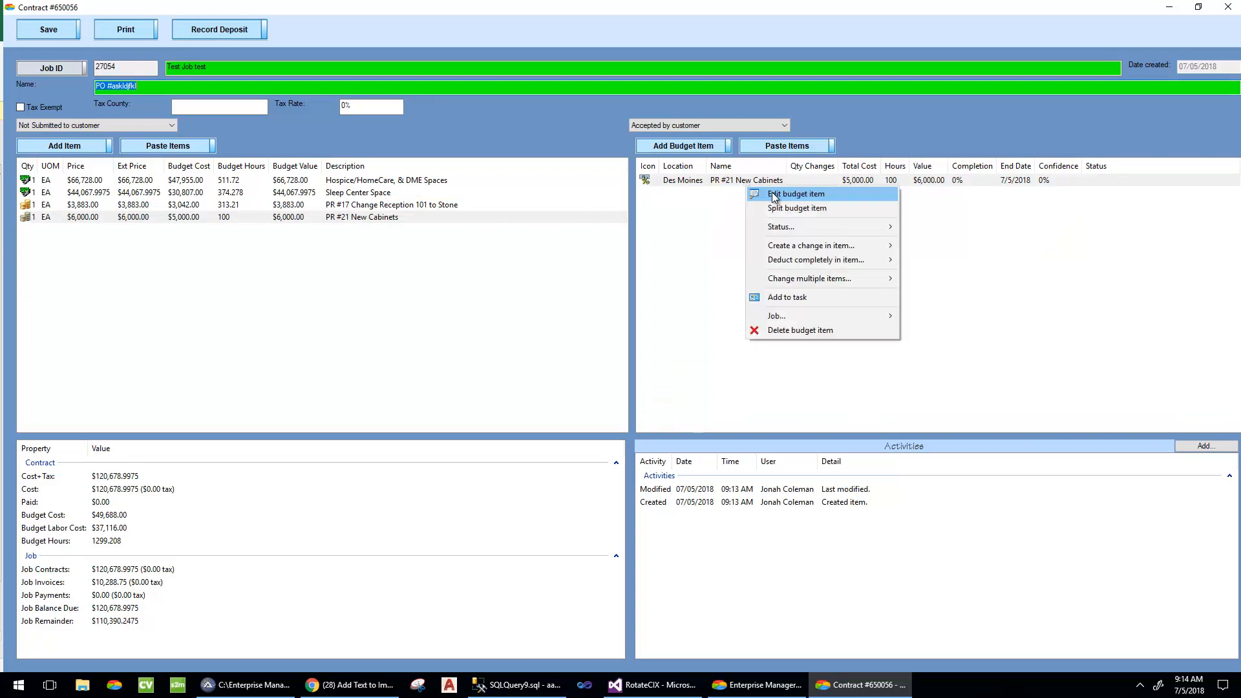
pyautogui.click(773, 194)
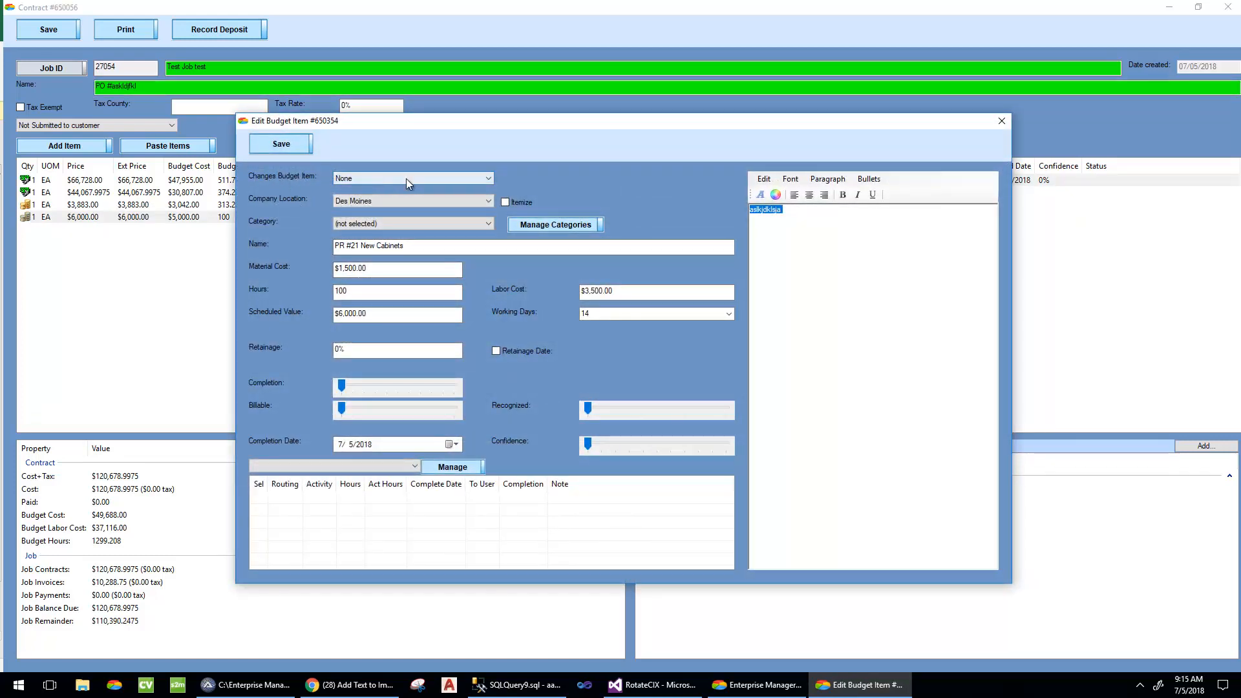
pyautogui.click(463, 179)
pyautogui.click(463, 180)
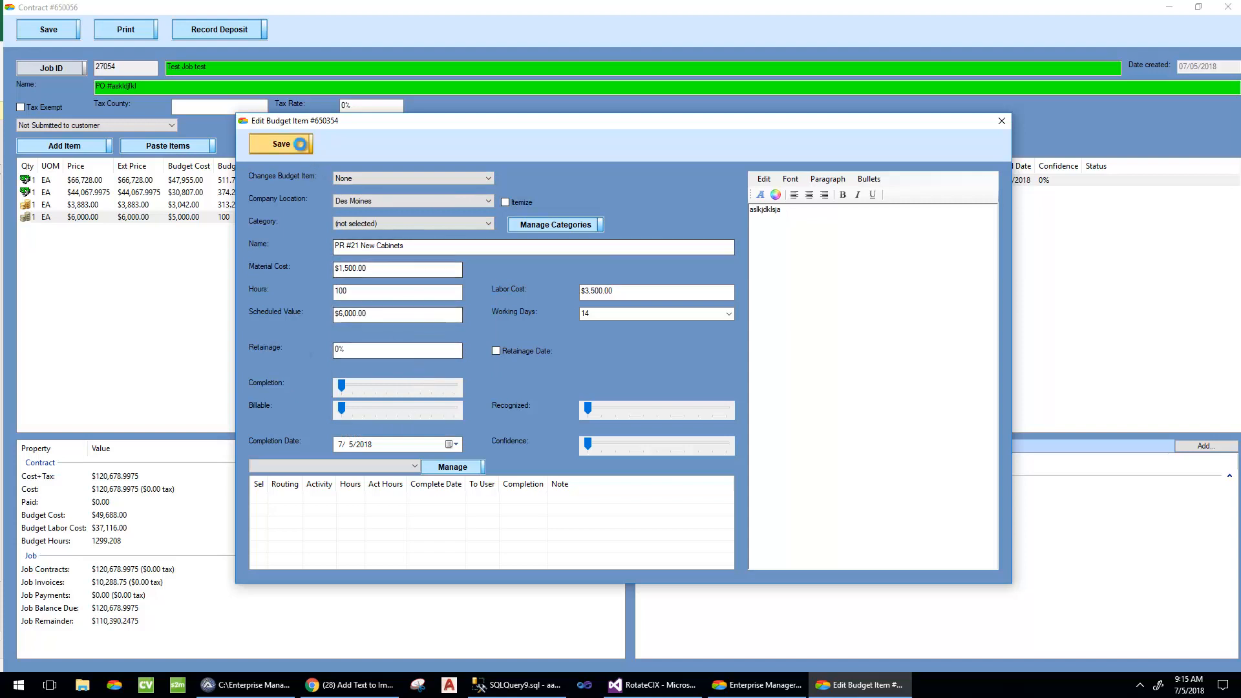
# Step: Save the PR #21 budget item and the contract, and open the Schedule of Values for Test Job test
pyautogui.click(281, 144)
pyautogui.click(48, 29)
pyautogui.rightClick(373, 143)
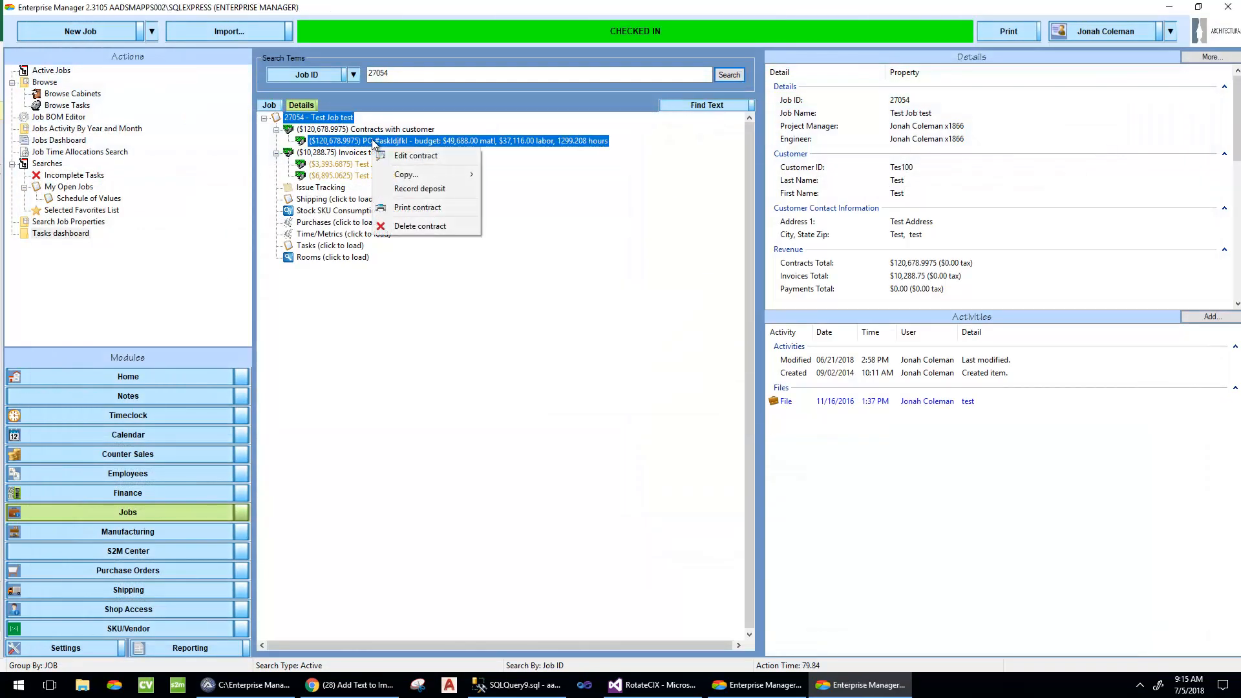
pyautogui.click(317, 119)
pyautogui.rightClick(328, 120)
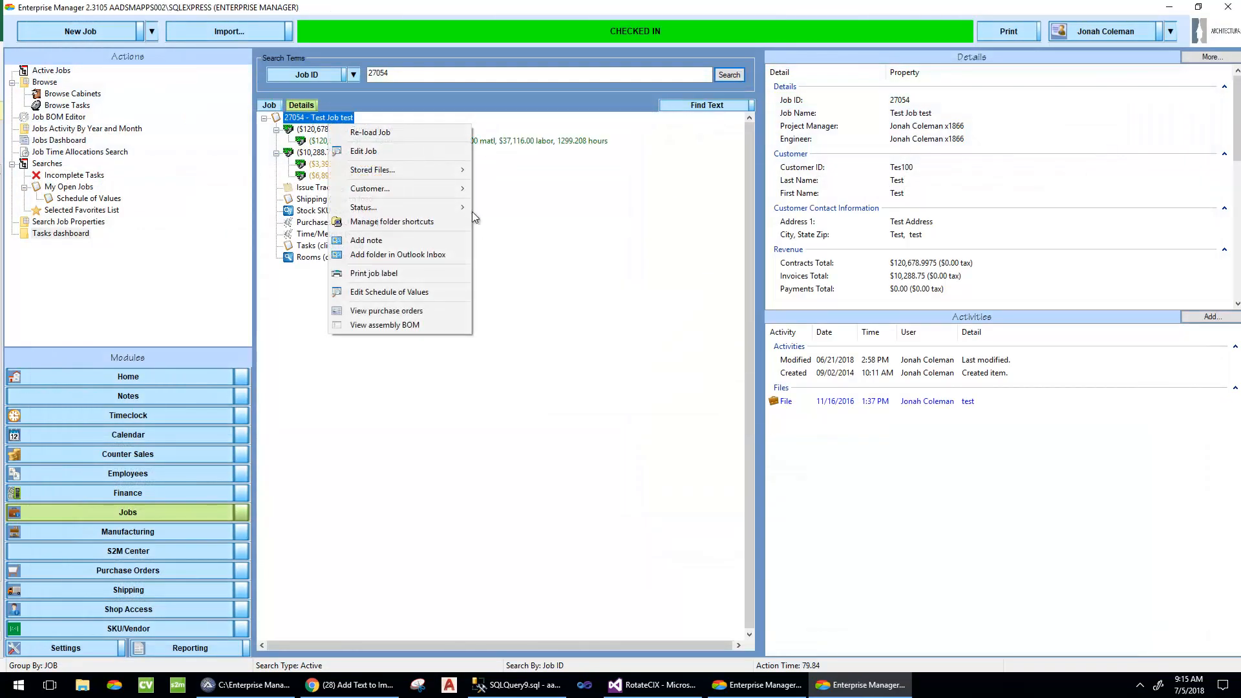
pyautogui.click(388, 292)
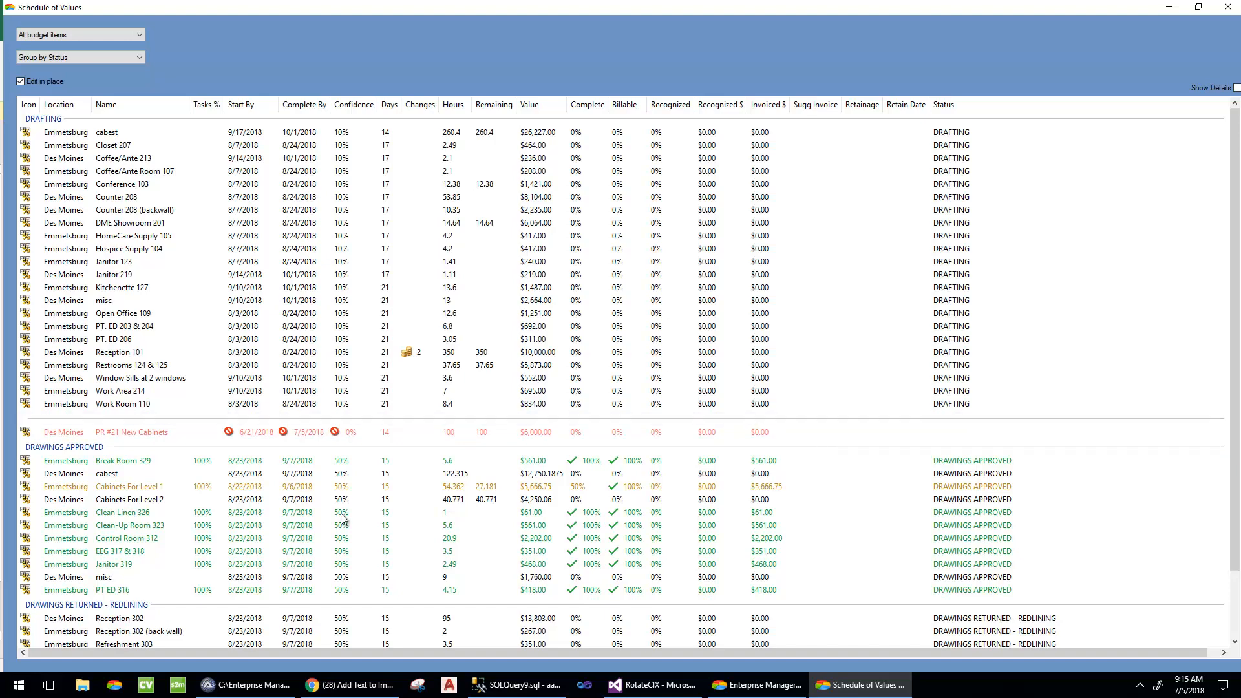
# Step: Filter the Schedule of Values to budget items to add to tasks, examine them, and close the schedule
pyautogui.click(77, 35)
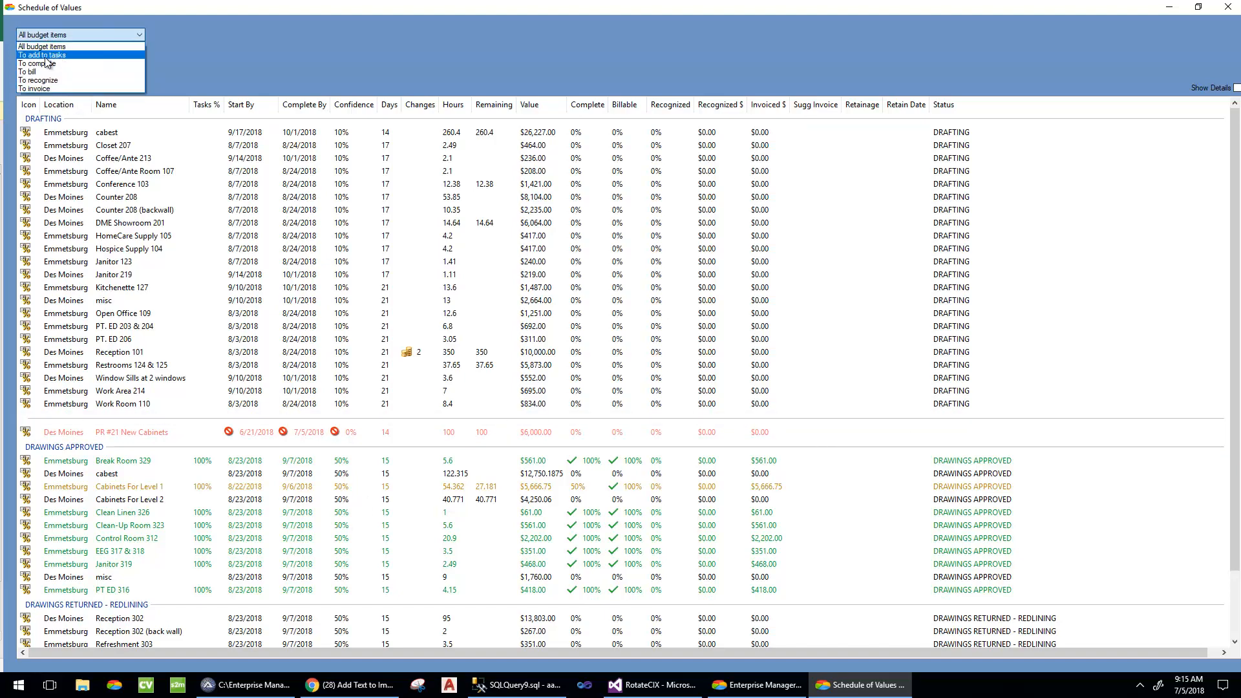
pyautogui.click(47, 55)
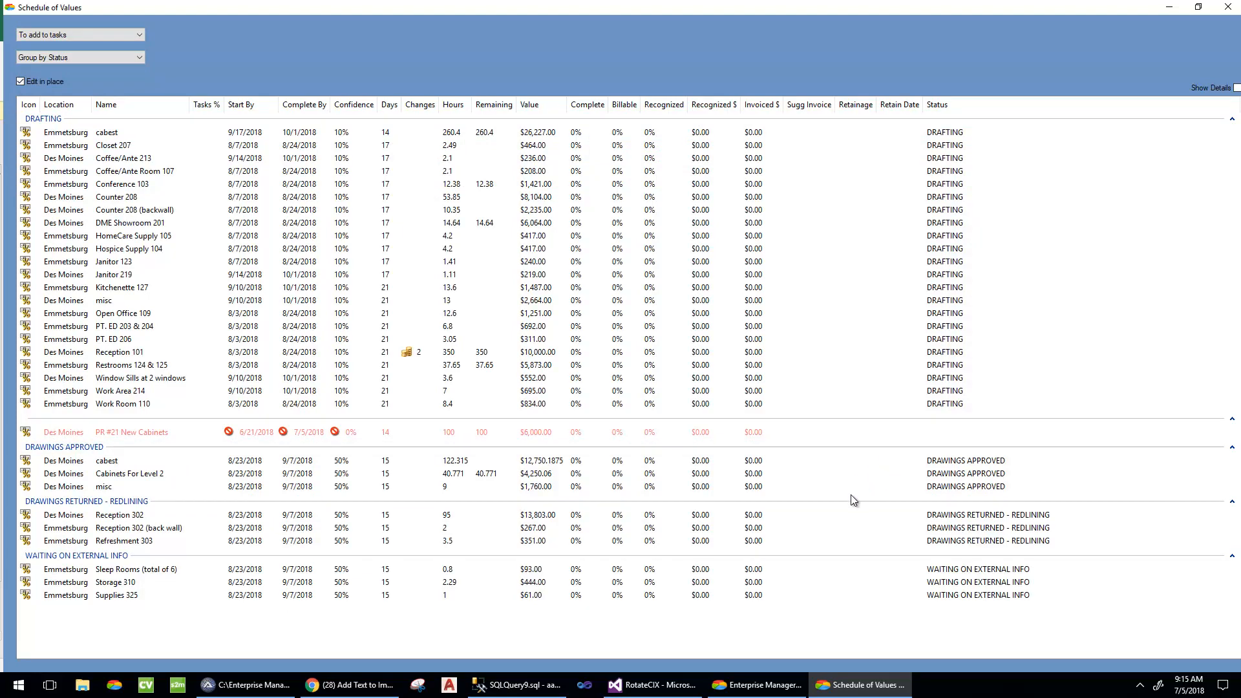
pyautogui.doubleClick(11, 7)
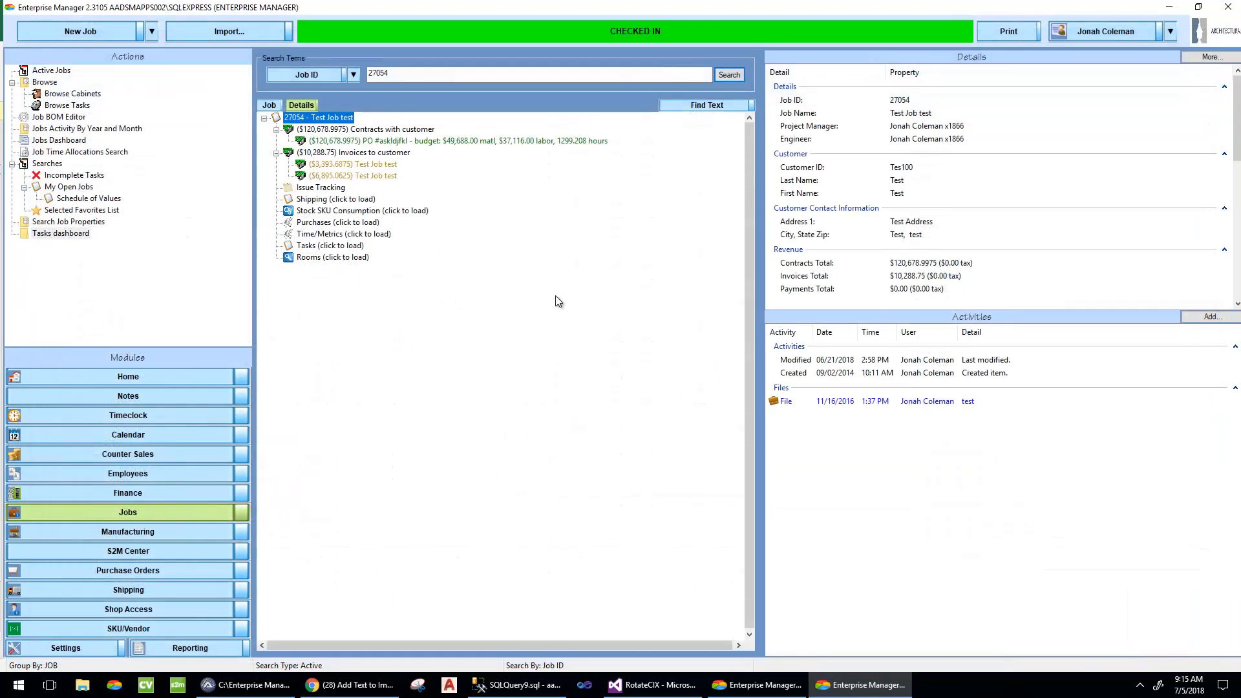